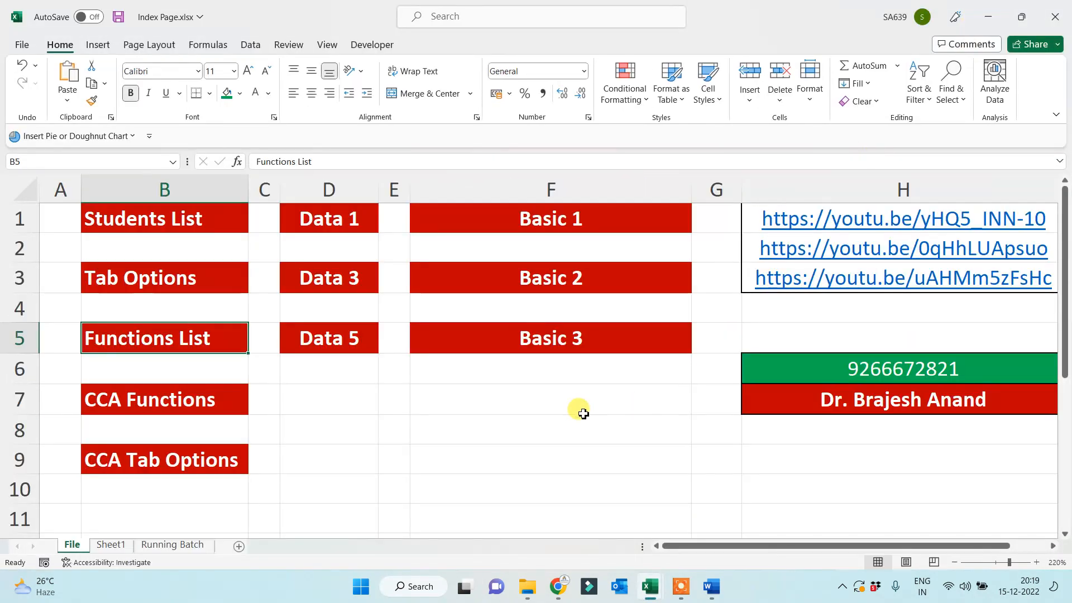
Open the linked Tab Options workbook and format the Home Tab & Formatting topics in A3:A14 with a dark red fill and white text
click(558, 412)
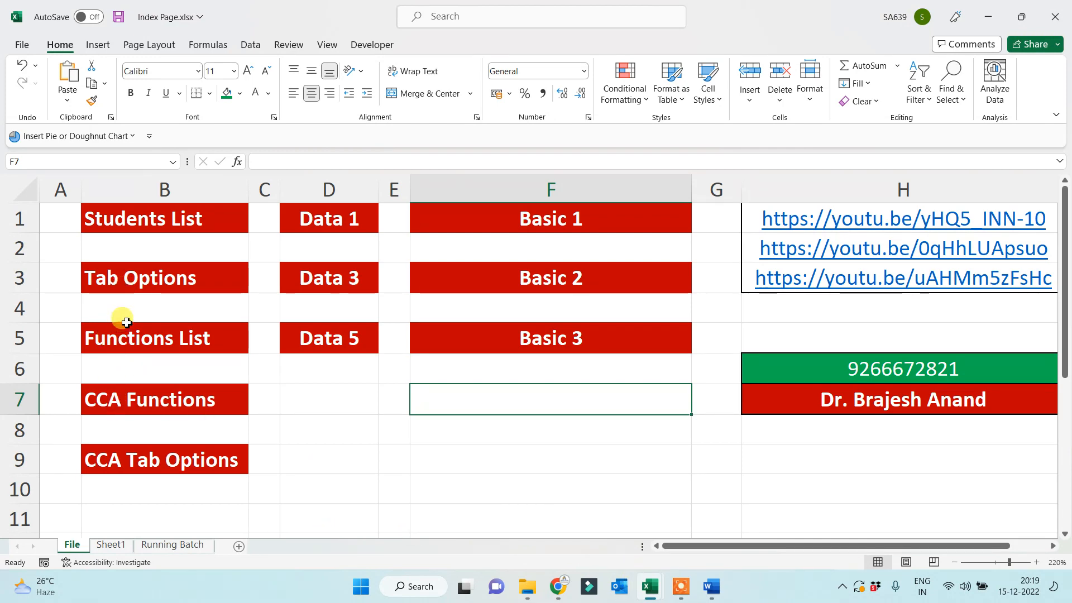
click(120, 277)
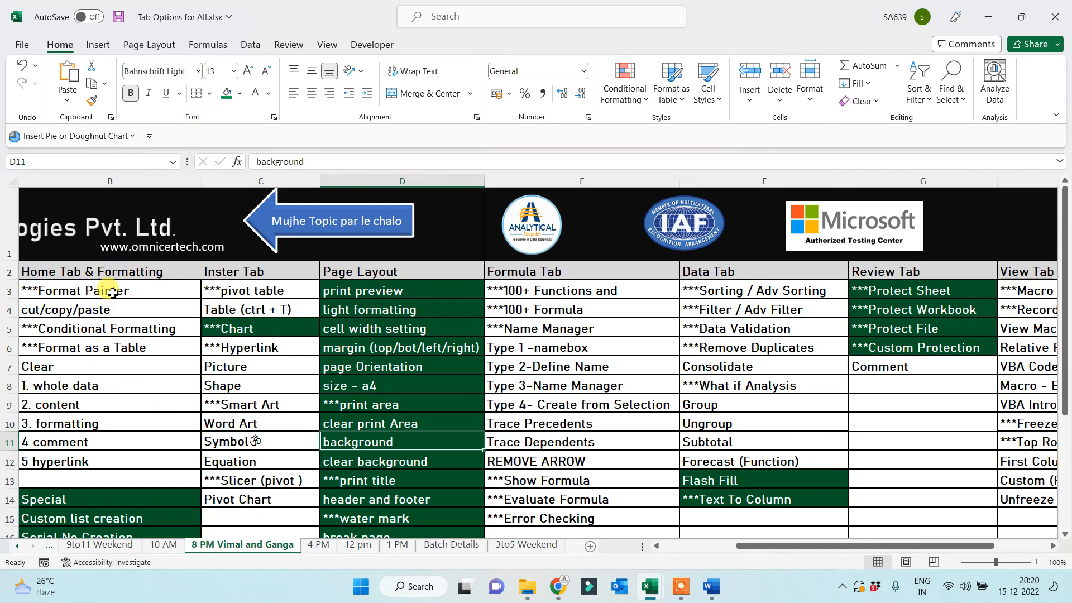
drag(70, 291, 83, 335)
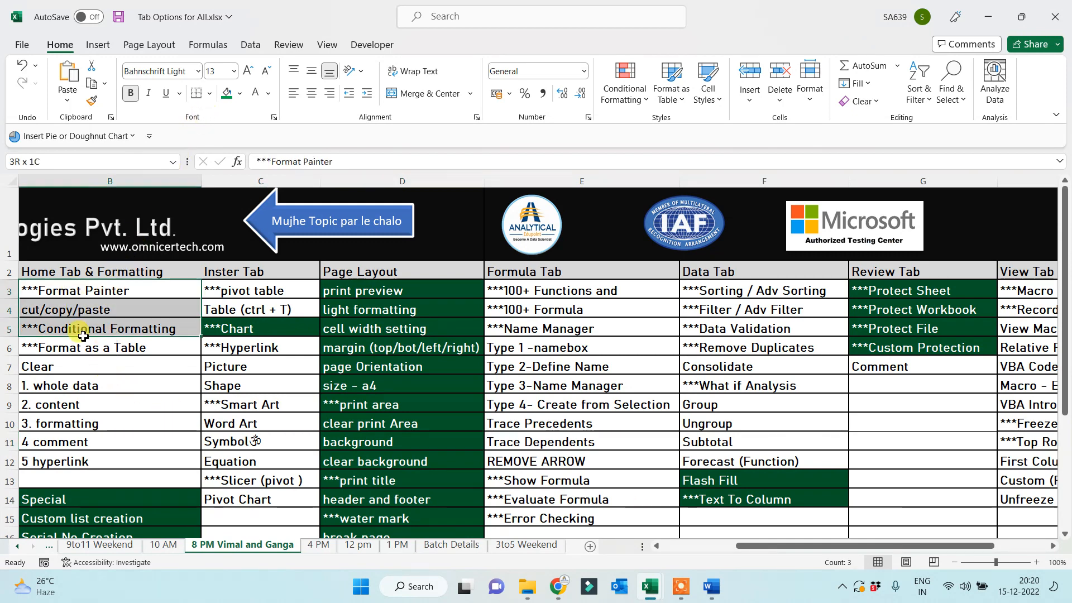
drag(774, 545, 697, 559)
drag(78, 292, 80, 499)
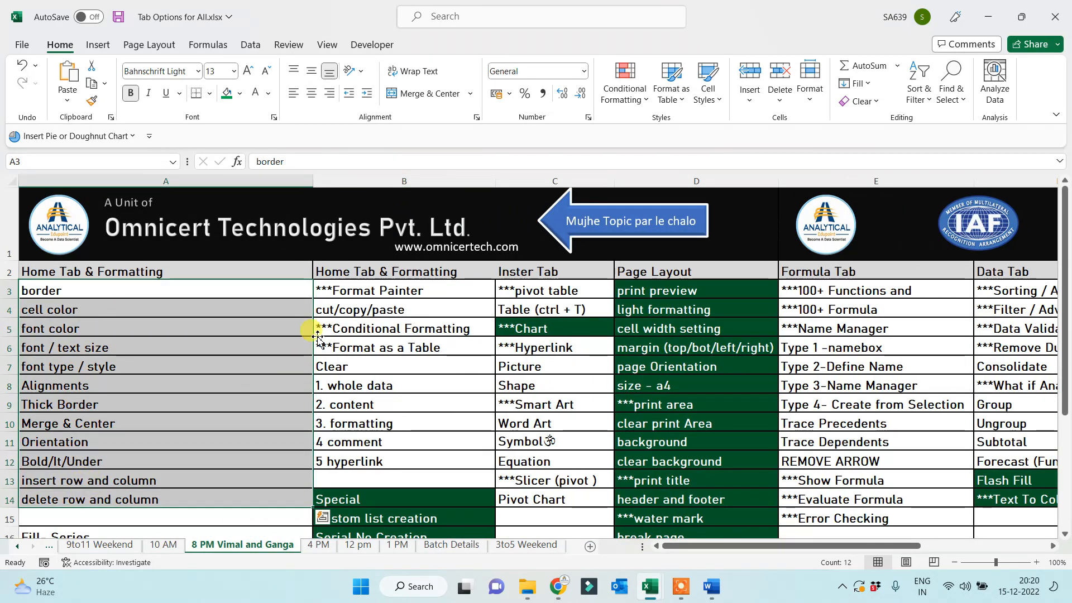
click(240, 93)
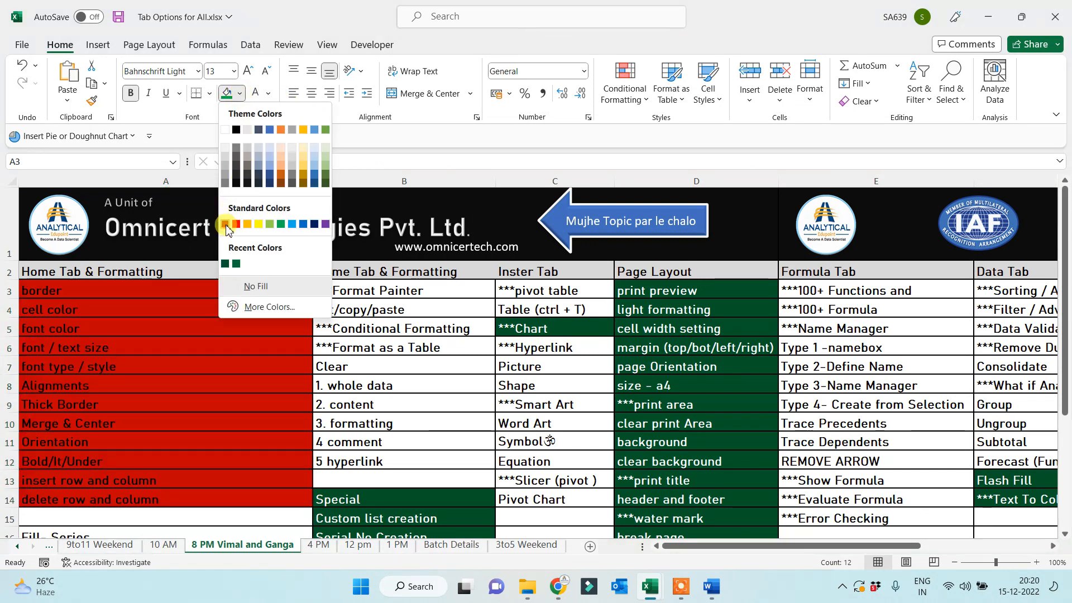
click(226, 225)
click(157, 359)
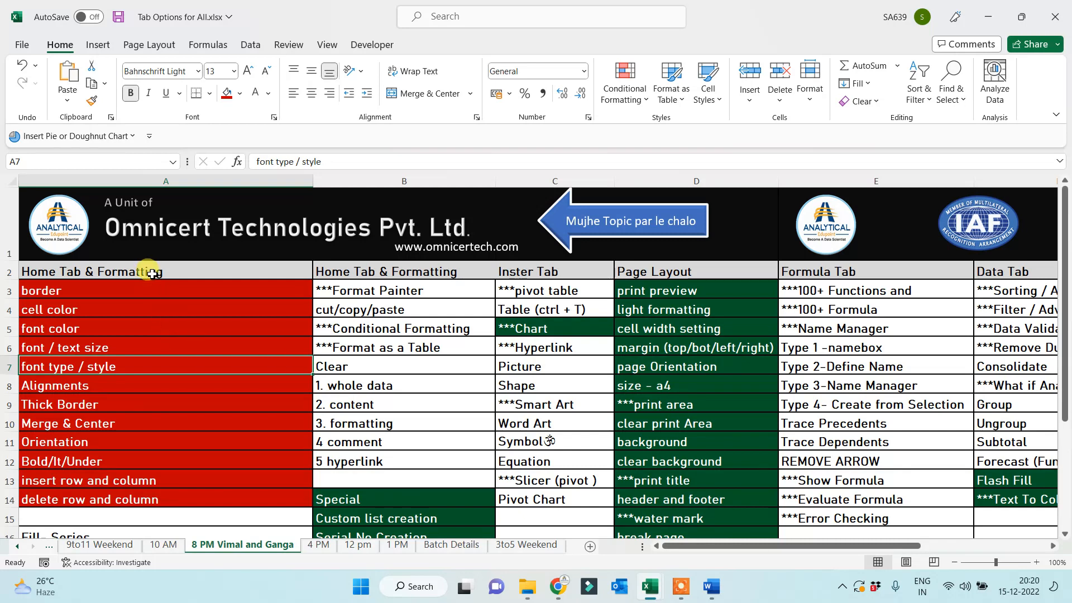
Copy the red topic list in A3:A14 and create a new blank workbook for it
drag(149, 290, 137, 495)
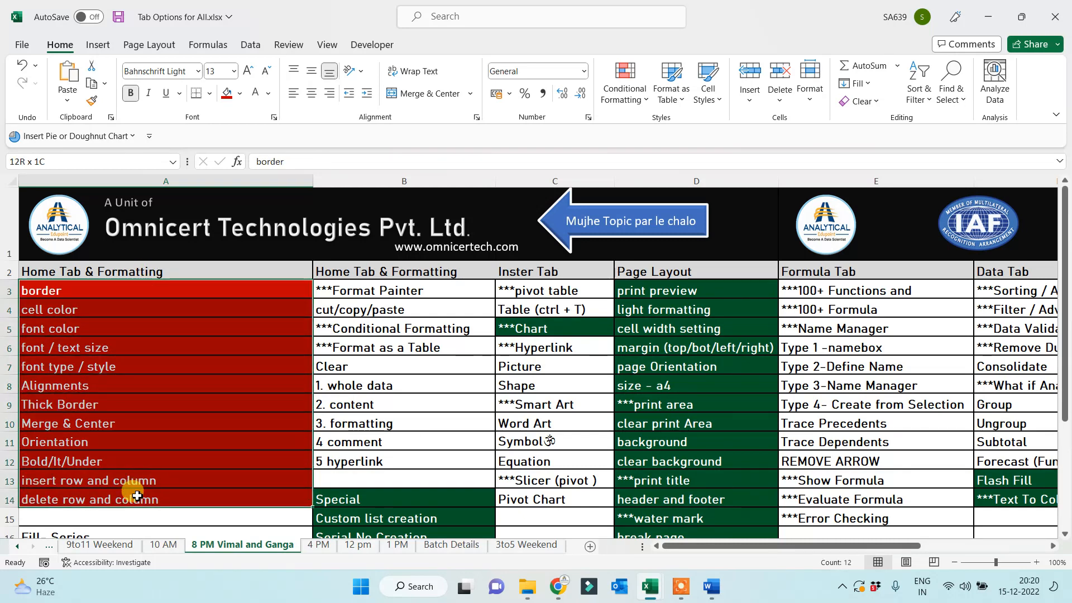
key(ctrl+c)
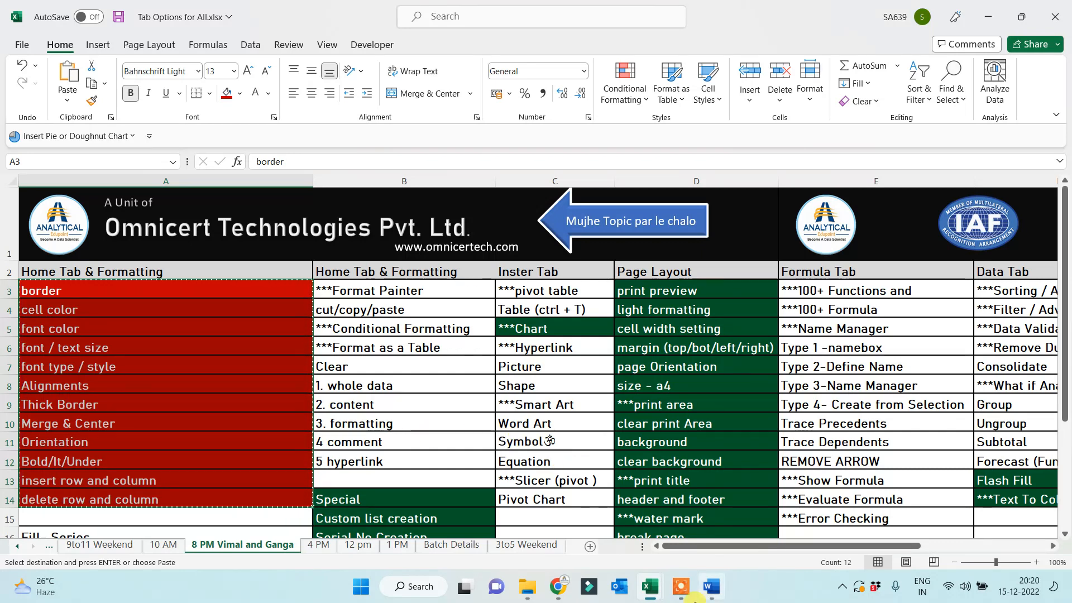
click(683, 588)
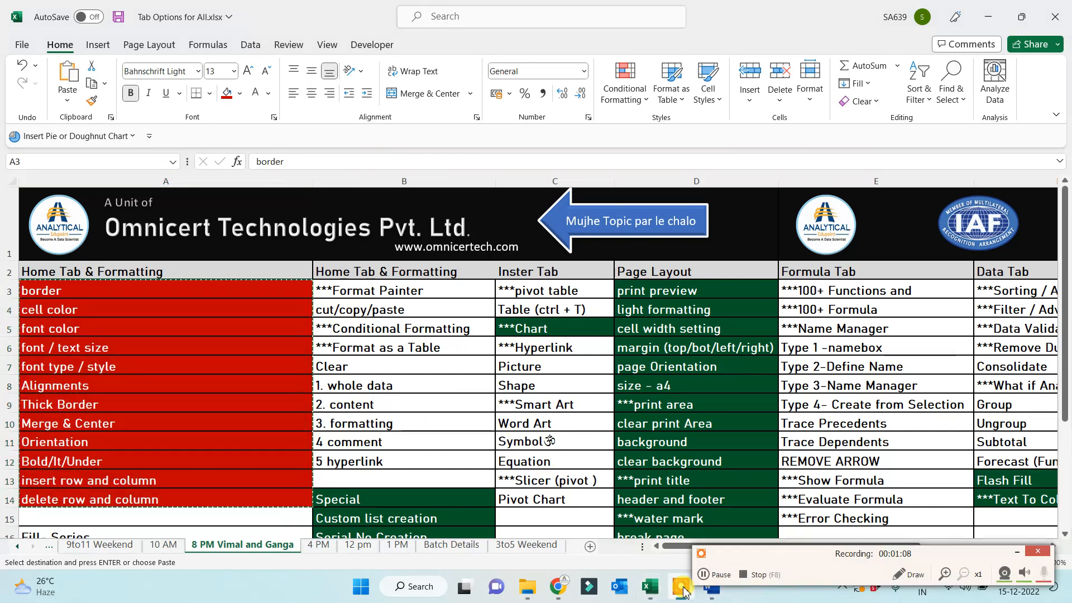
click(1017, 552)
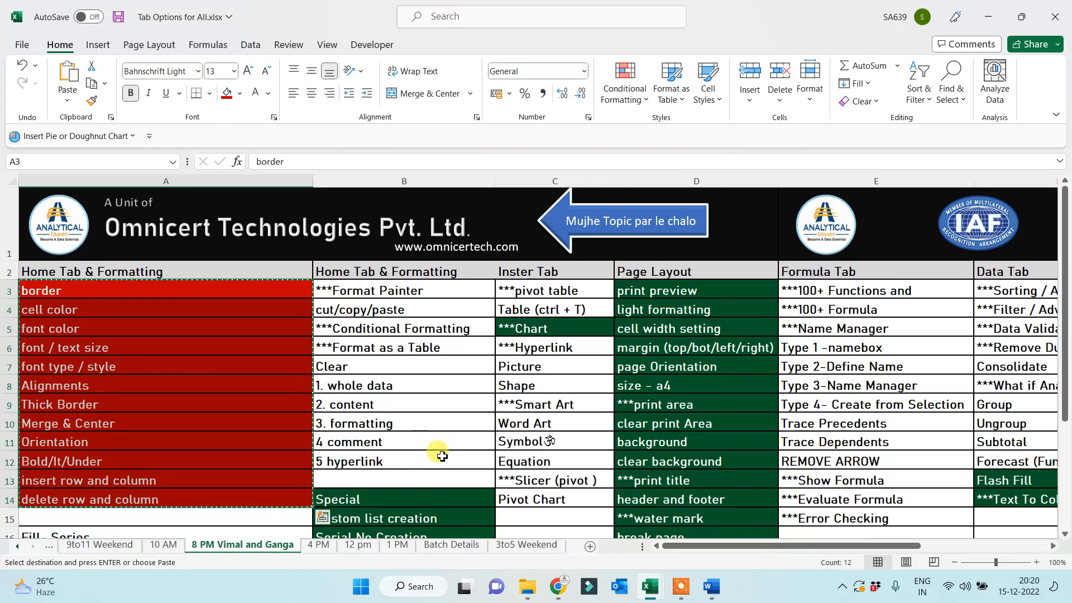
mouse_move(655, 594)
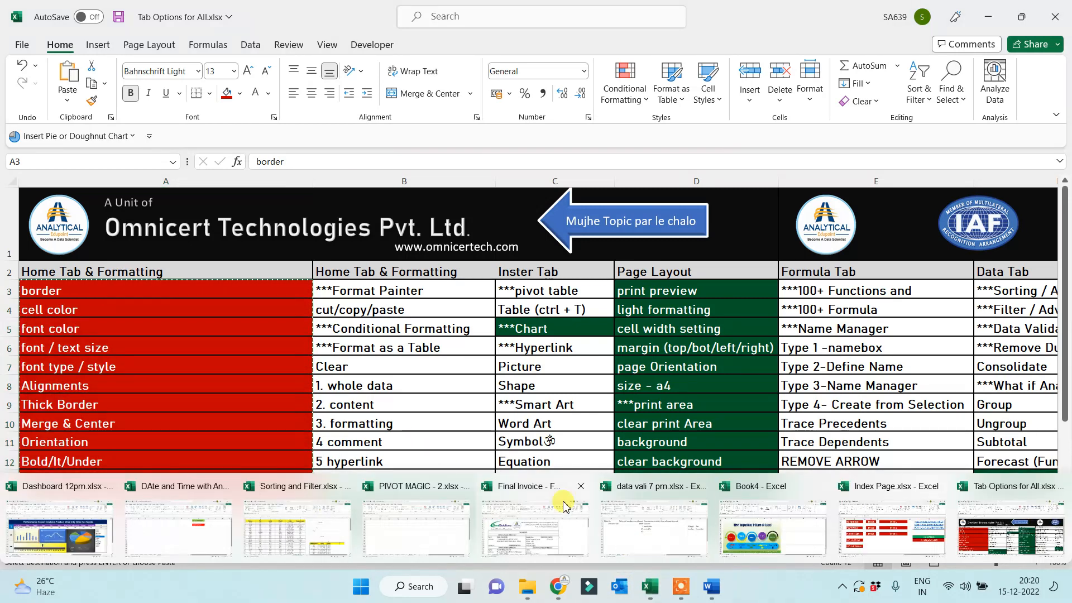
click(391, 538)
click(428, 415)
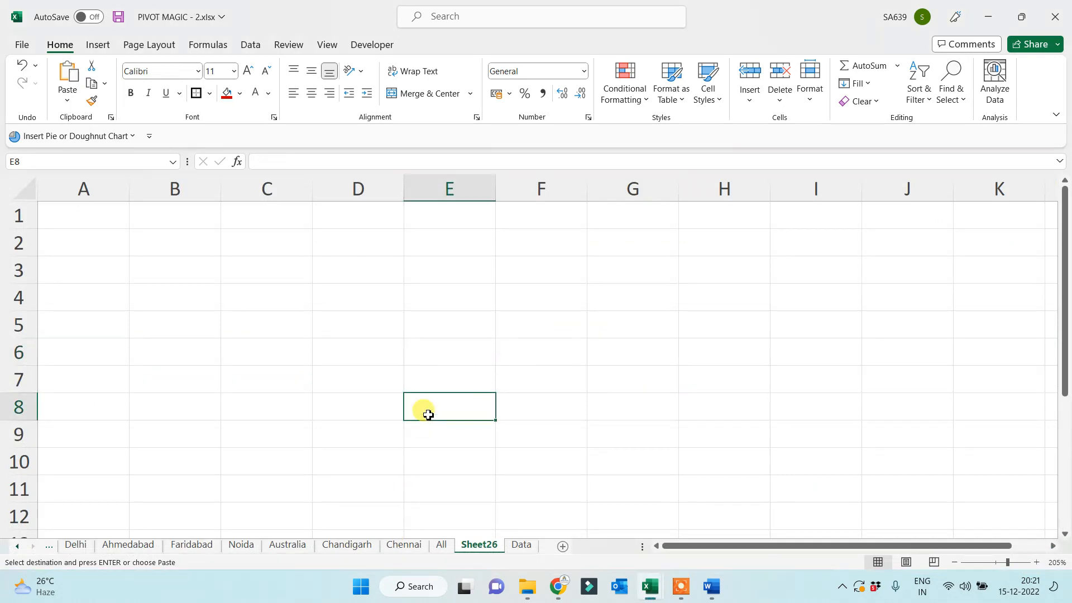
key(ctrl+Tab)
scroll(570, 331, up, 2)
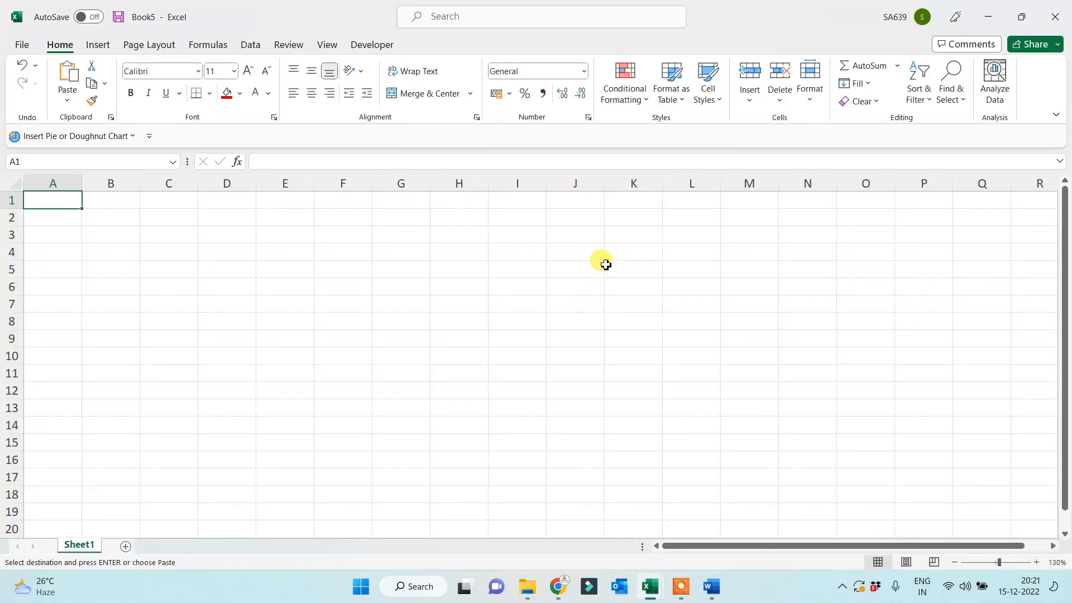
Paste the topic list at K3 and auto-fit column K to its text
click(620, 234)
key(ctrl+v)
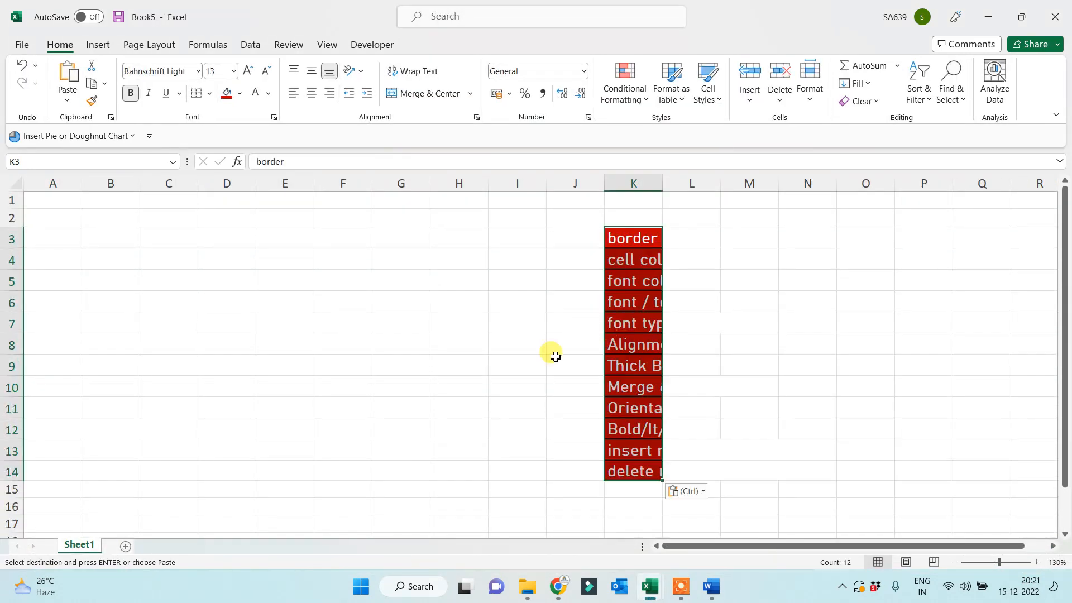
double_click(663, 185)
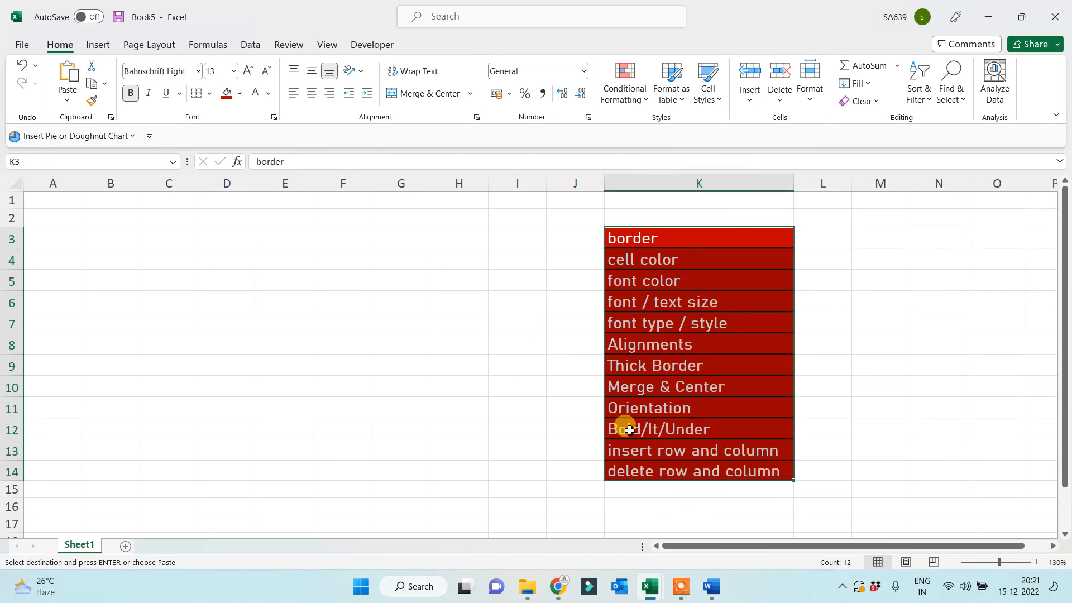
click(412, 412)
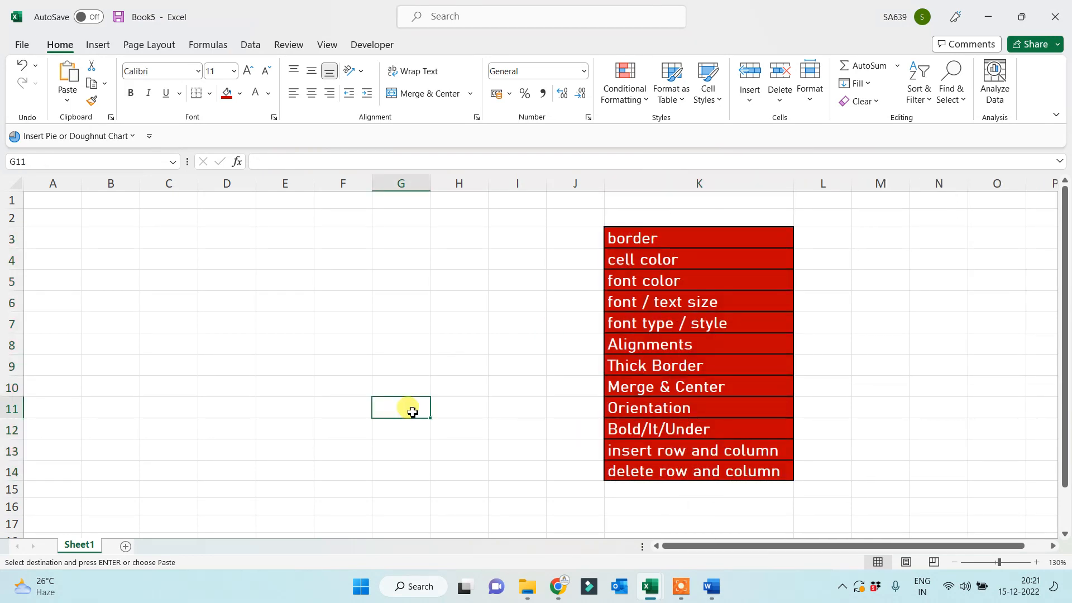
click(111, 245)
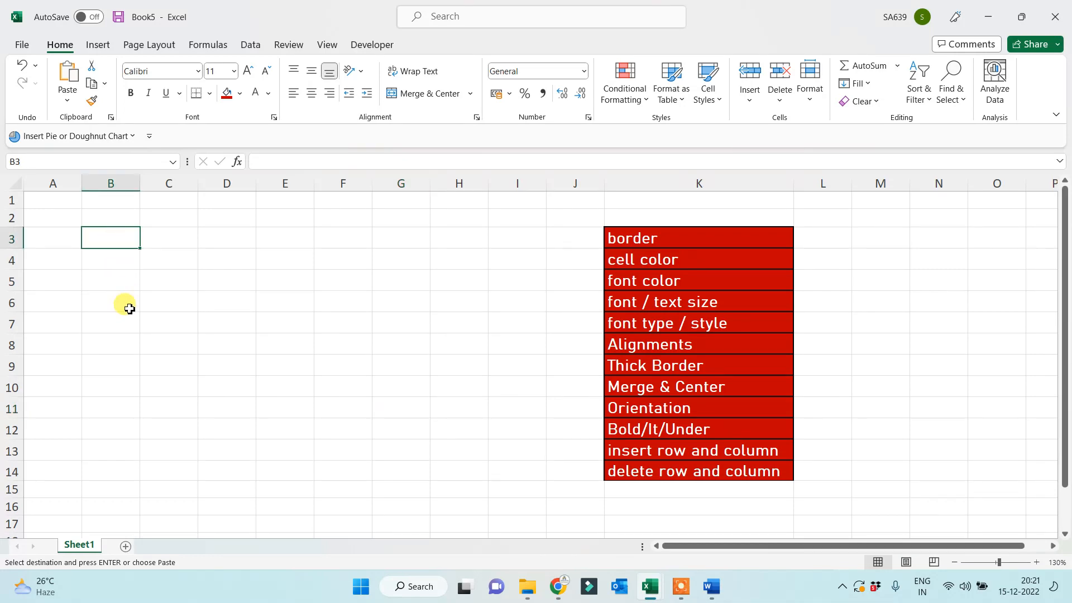
In Sorting and Filter.xlsx, copy the table range A2:F20 with its Name to Department headers from the Horizontal Sorting sheet
click(651, 593)
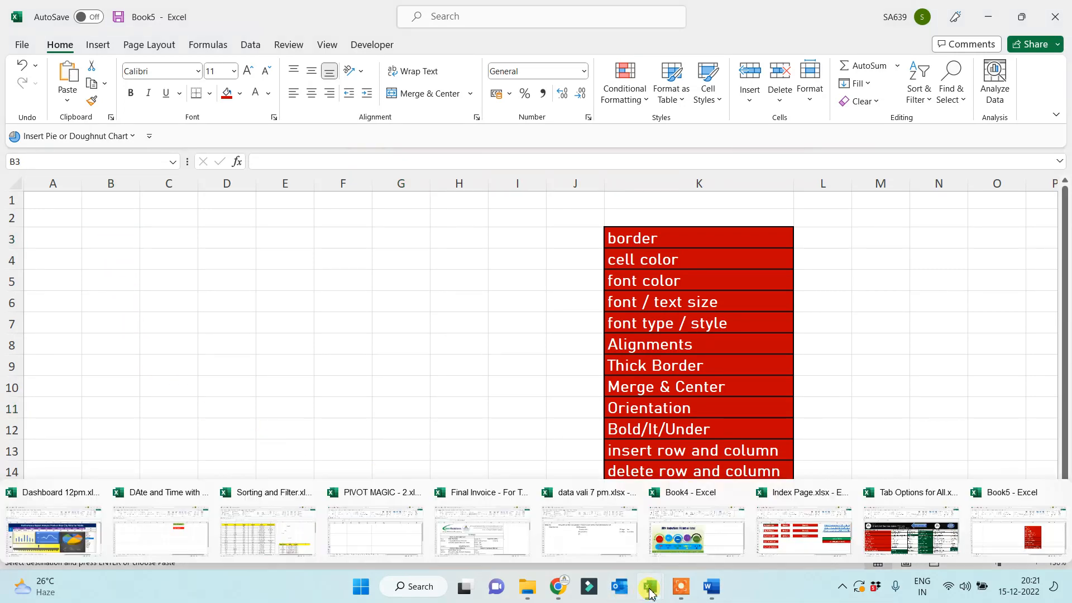
click(242, 548)
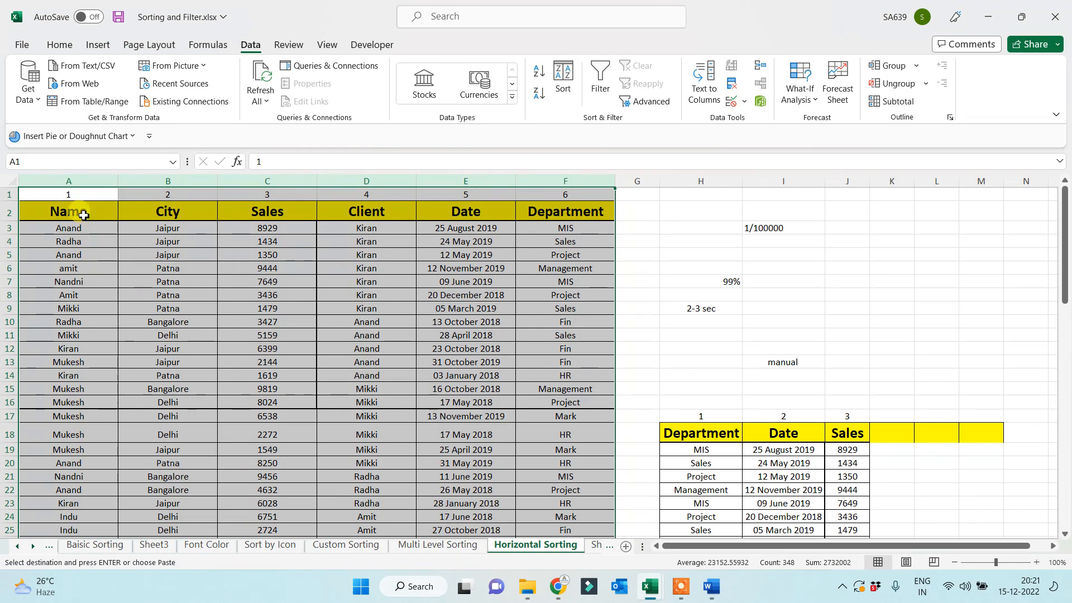
drag(84, 215, 561, 468)
key(ctrl+c)
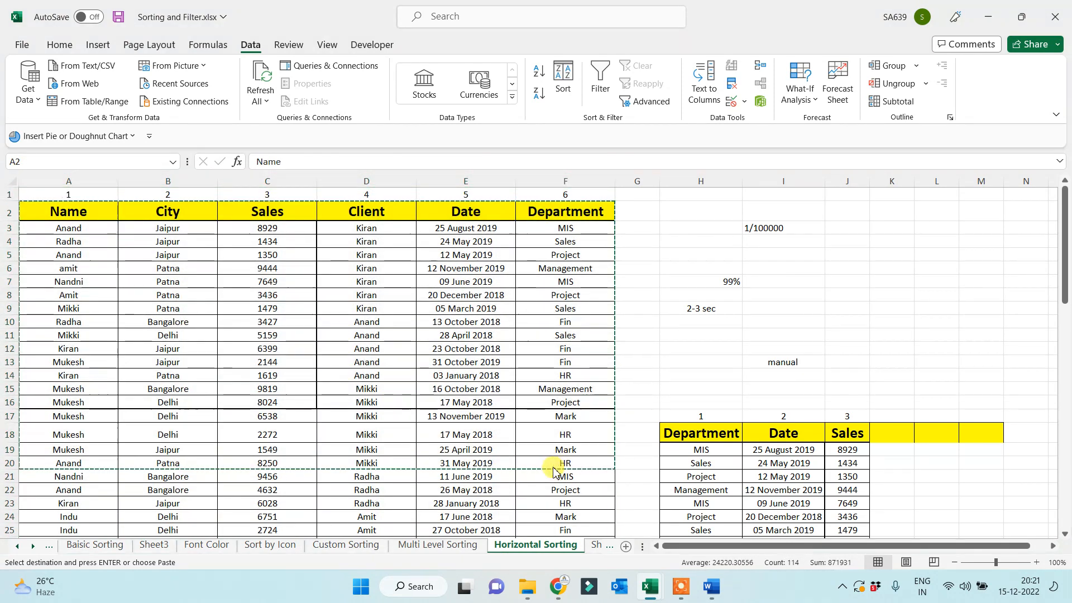
Switch to the PIVOT MAGIC - 2.xlsx workbook and close it
key(alt+Tab)
click(479, 179)
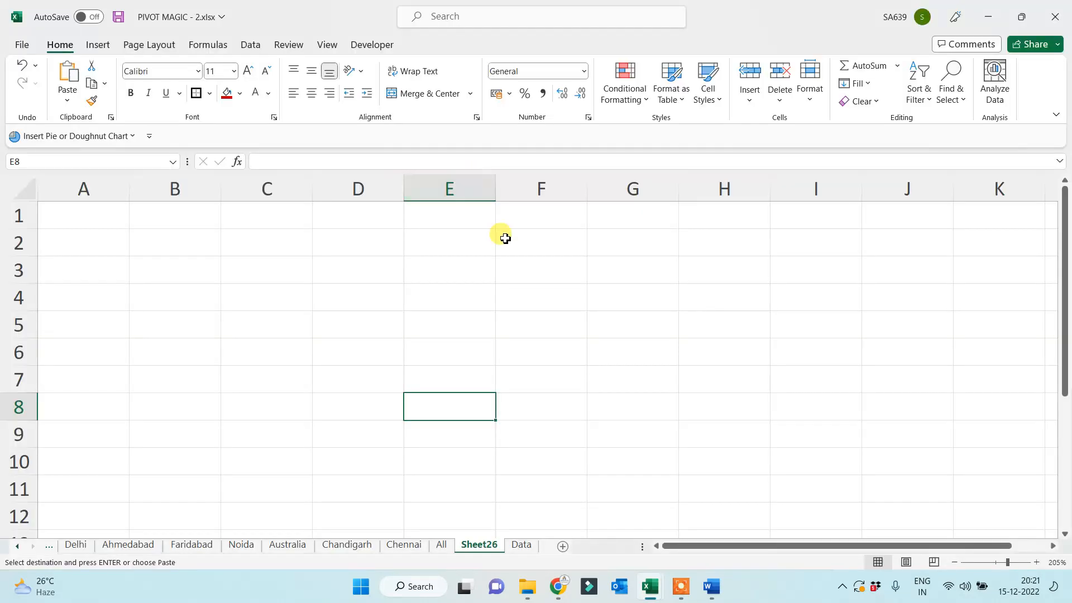
click(1055, 16)
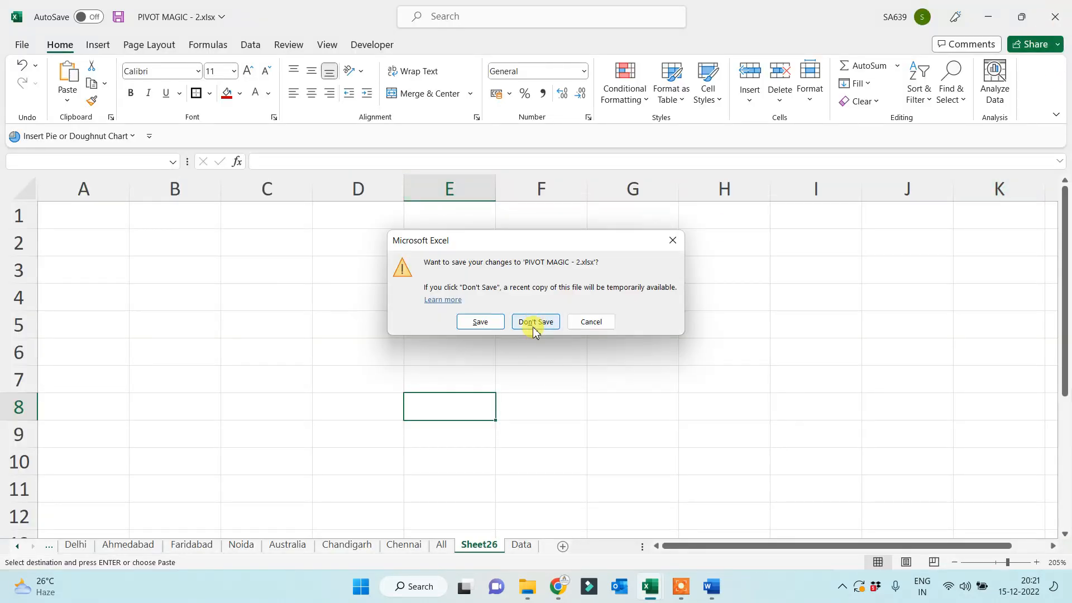
click(481, 323)
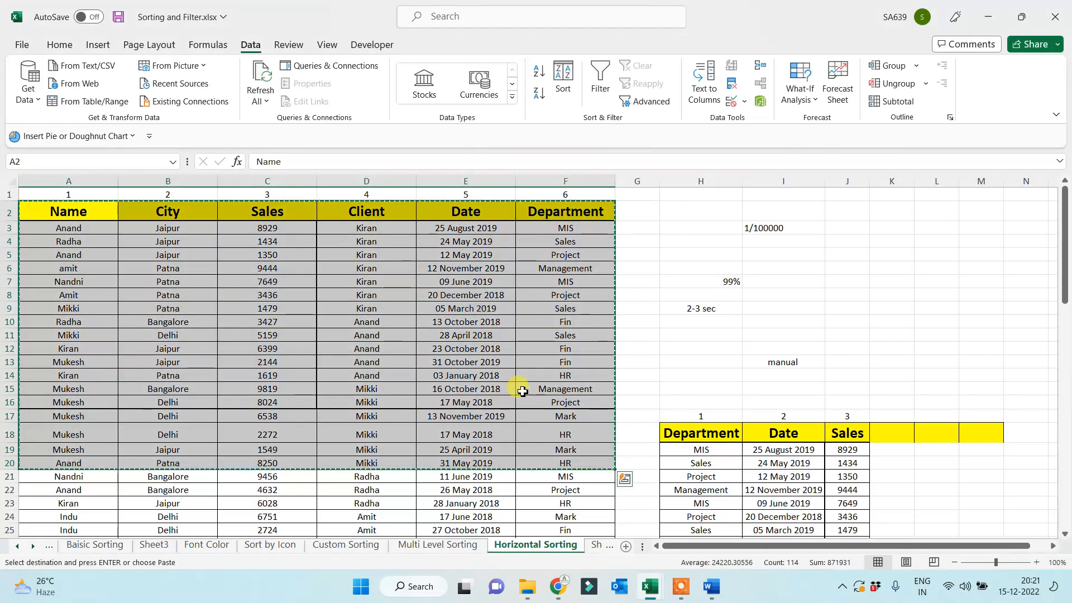
Paste the copied sales table into Book5 starting at cell A1
mouse_move(670, 589)
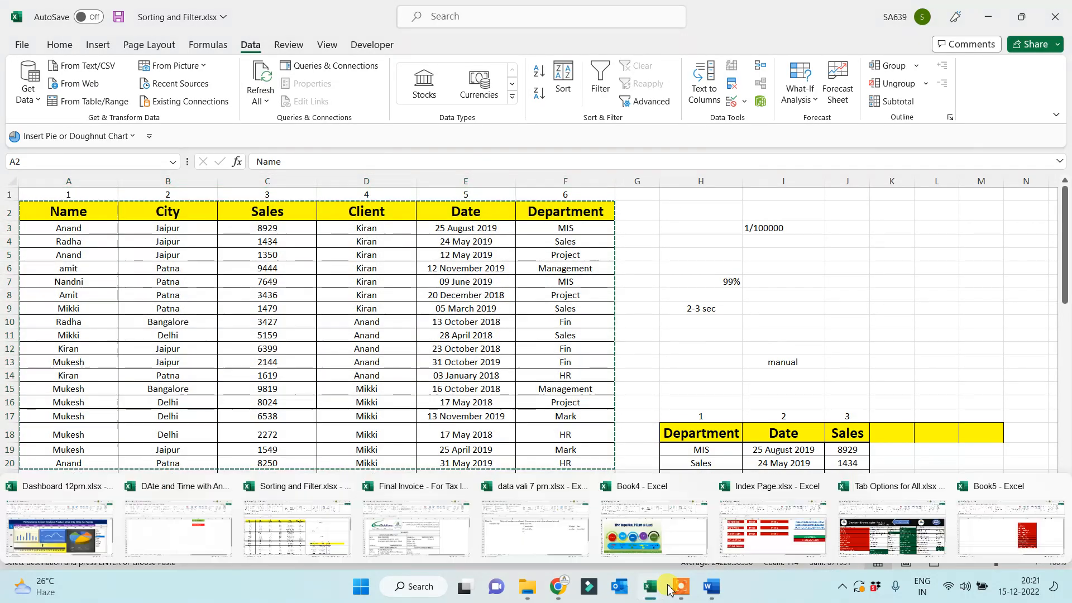
click(1010, 537)
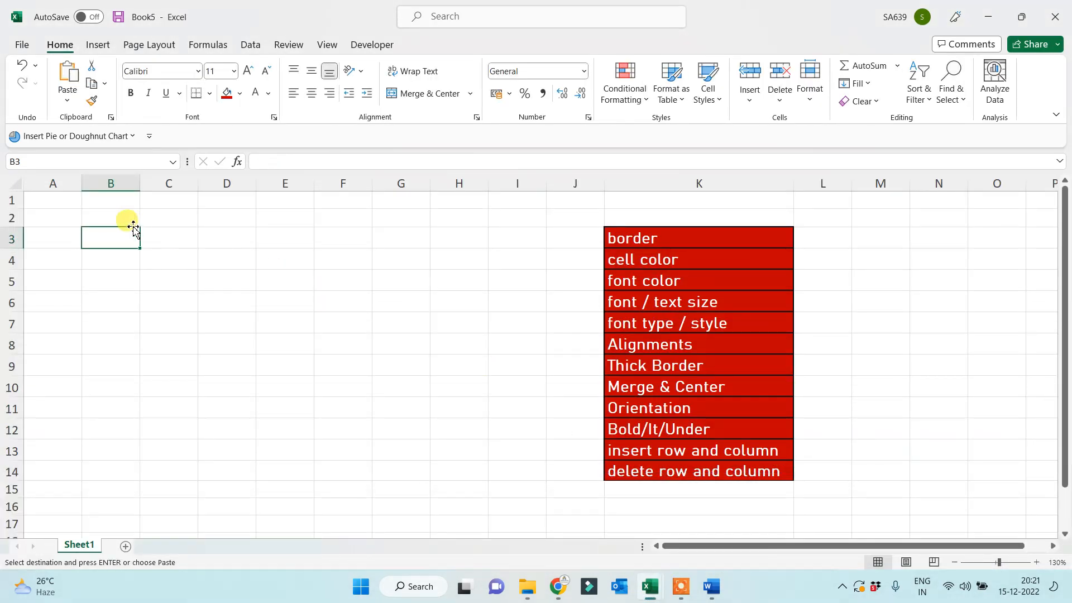
click(67, 201)
key(ctrl+v)
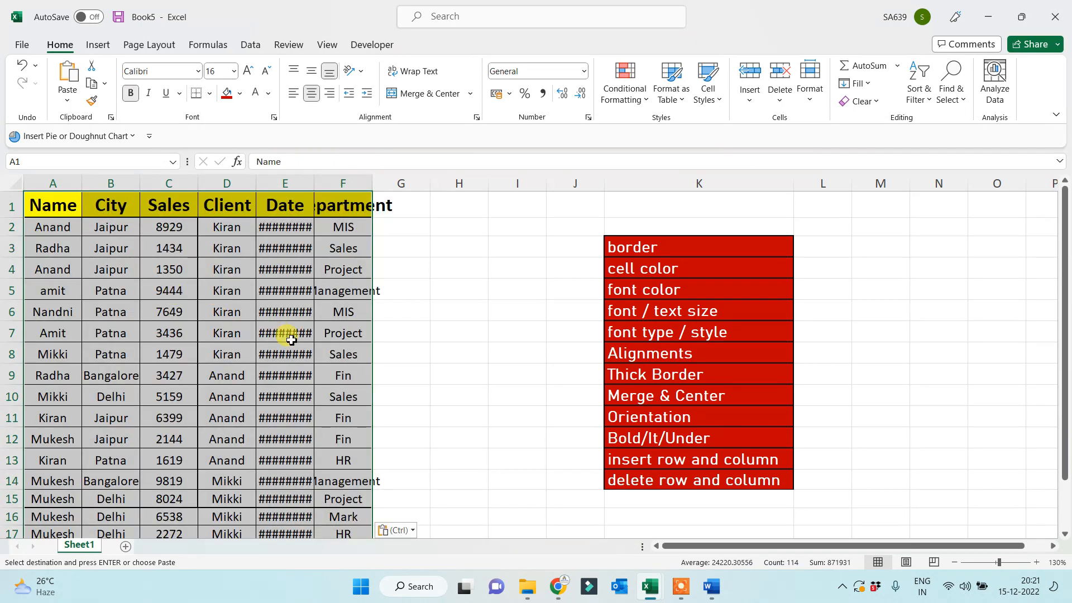
Clear only the formats from the pasted table, keeping its contents
click(866, 101)
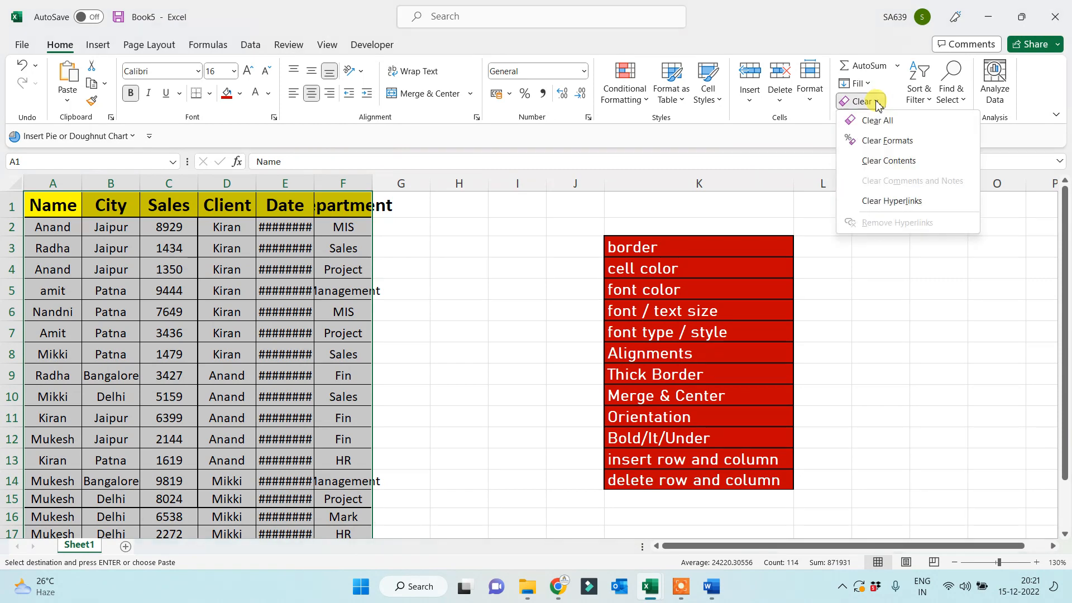
click(878, 143)
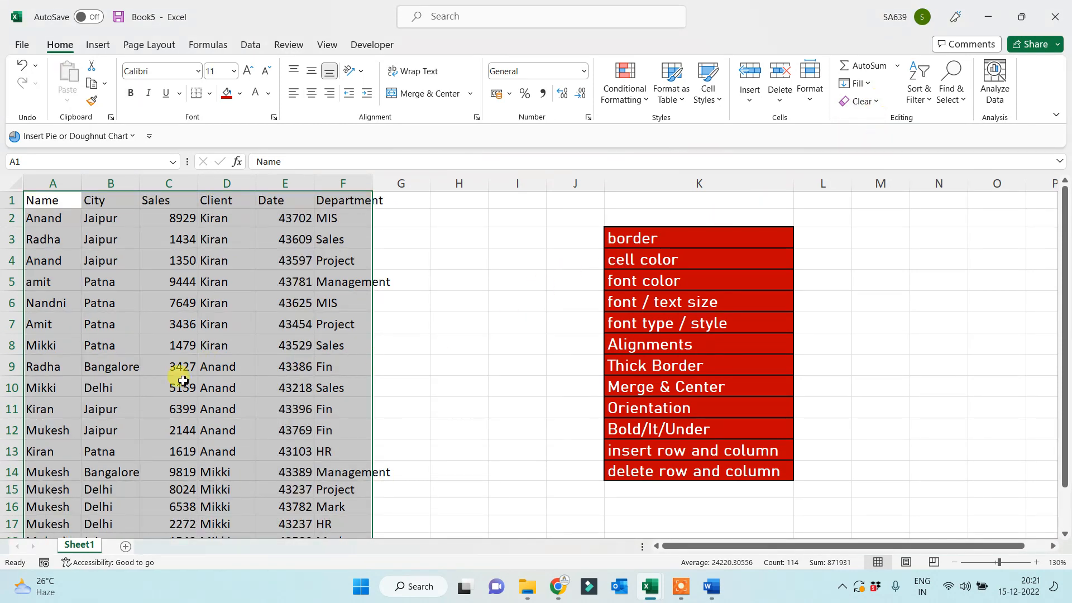
click(120, 386)
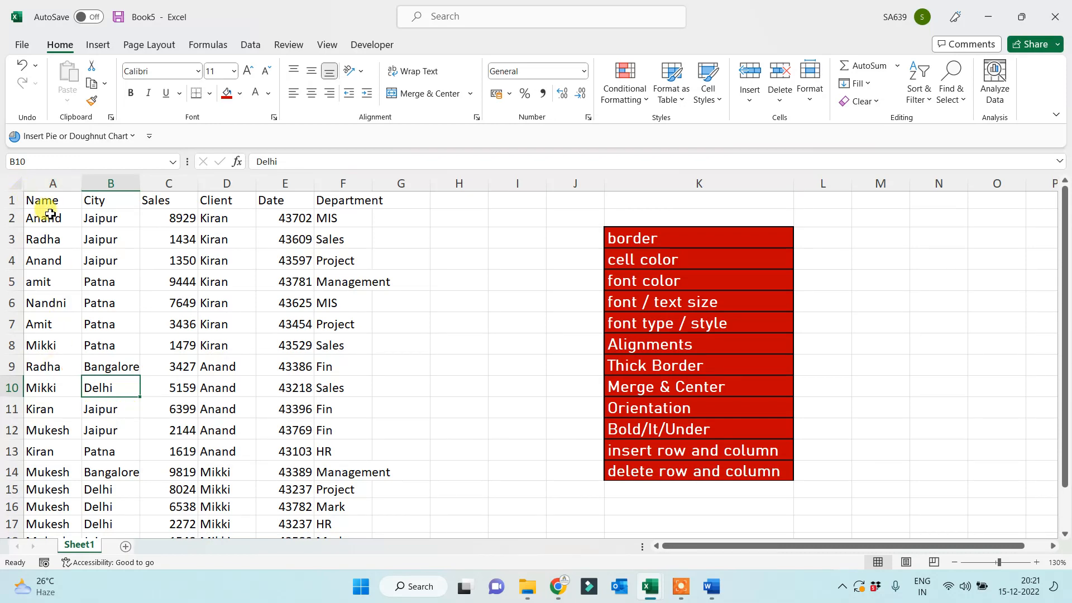
Look over the unformatted table rows and the list of formatting topics in column K
scroll(145, 335, down, 2)
scroll(199, 370, up, 2)
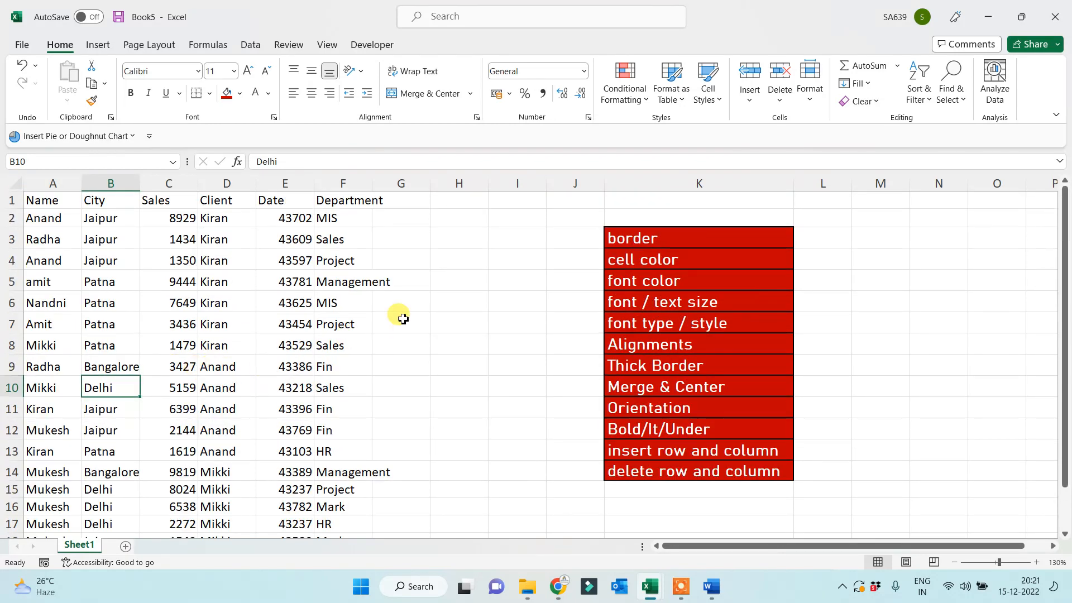
scroll(404, 336, down, 3)
scroll(409, 352, up, 3)
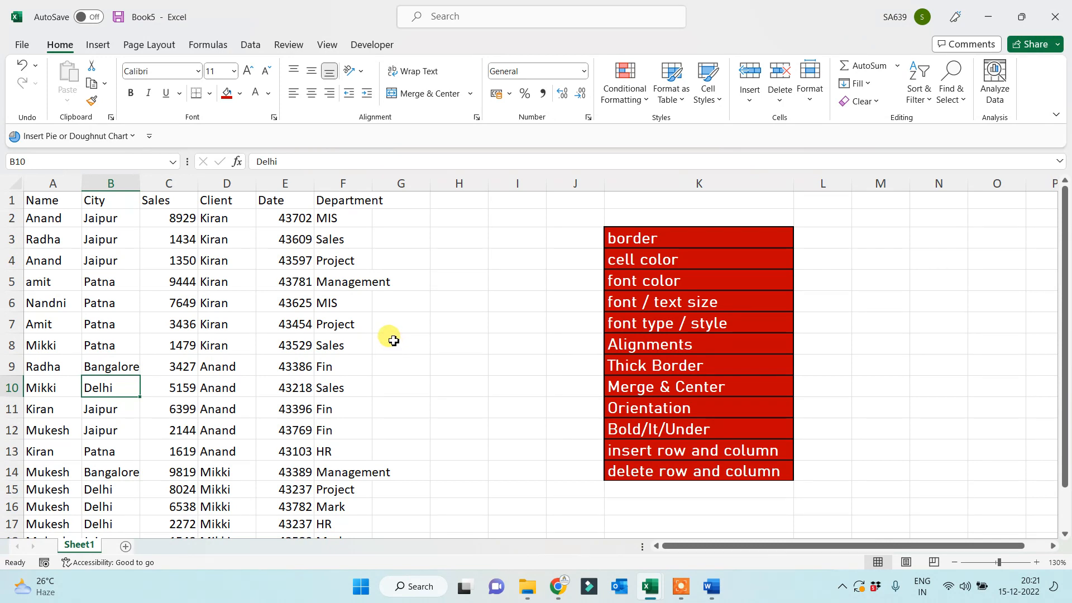
drag(658, 237, 658, 455)
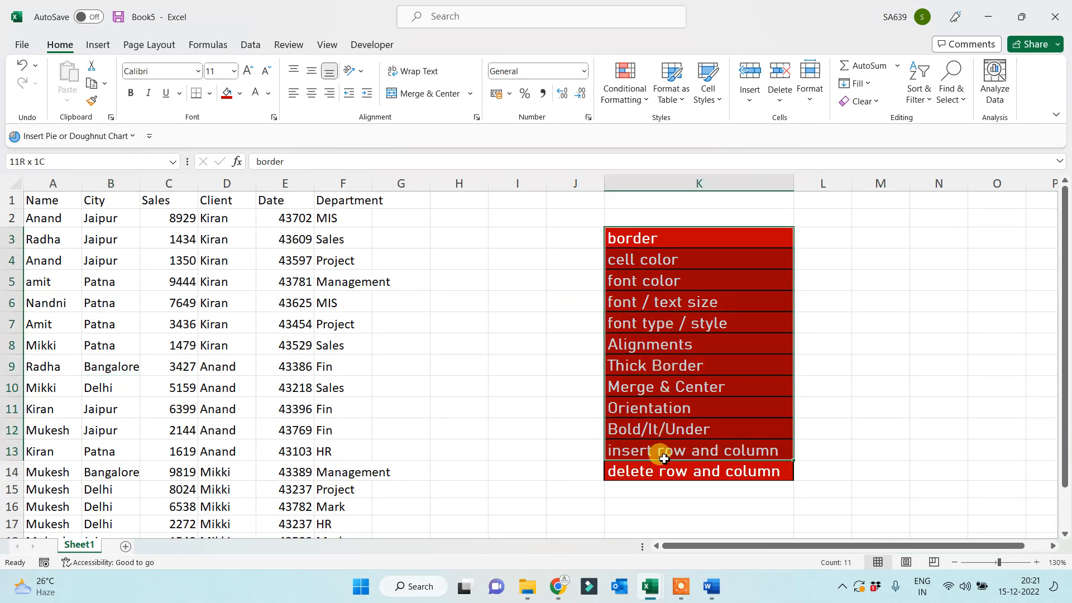
click(166, 261)
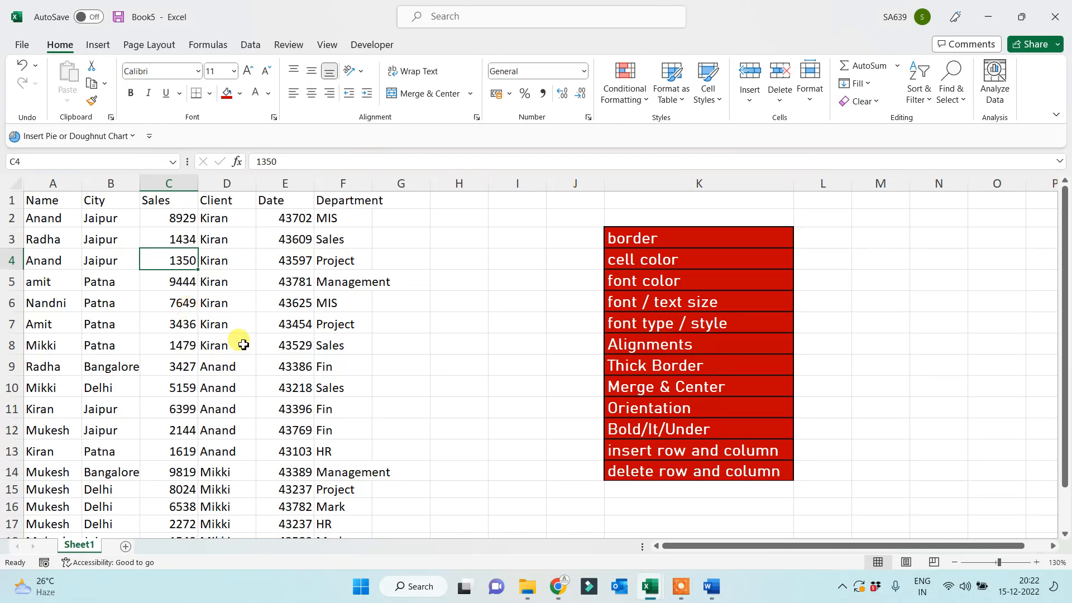
scroll(247, 332, down, 2)
scroll(201, 388, up, 2)
click(144, 324)
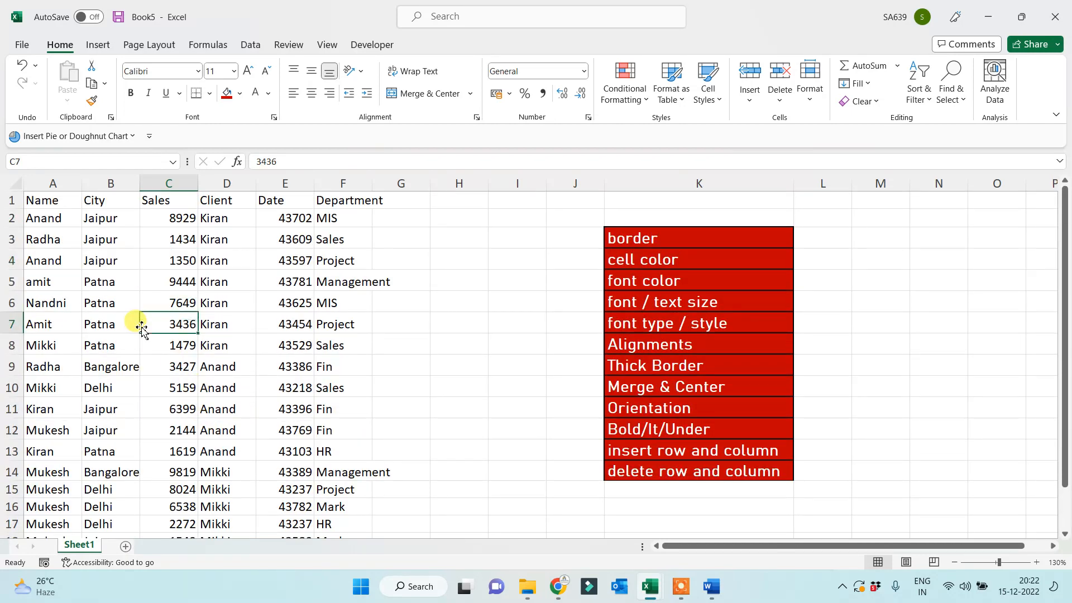
Enter the note "Ctrl + A = Select All" in cell M5
click(882, 283)
text(Ctrl + A = Select All)
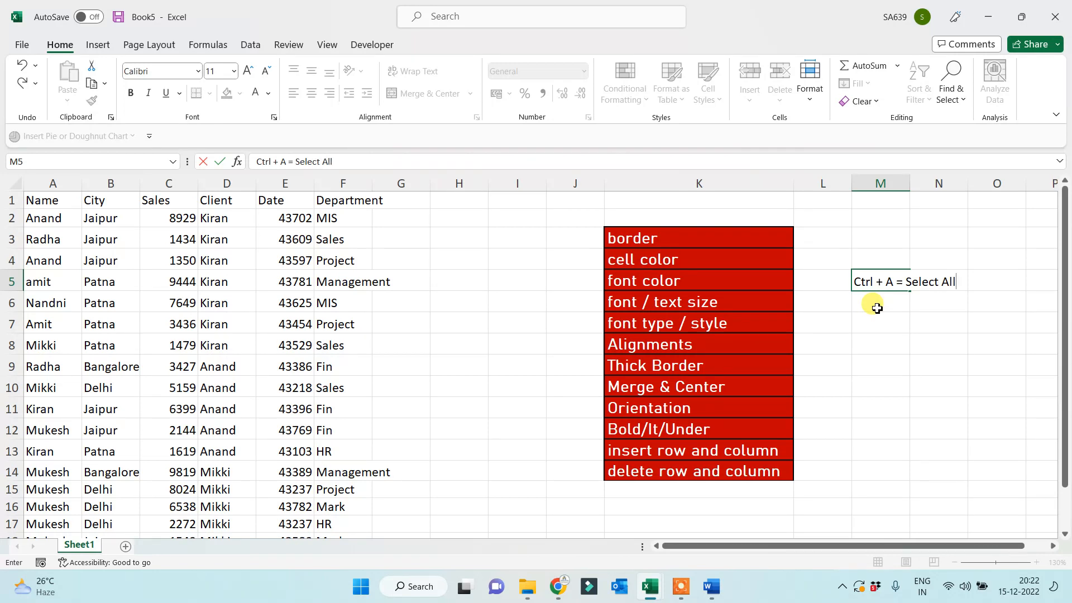
click(881, 412)
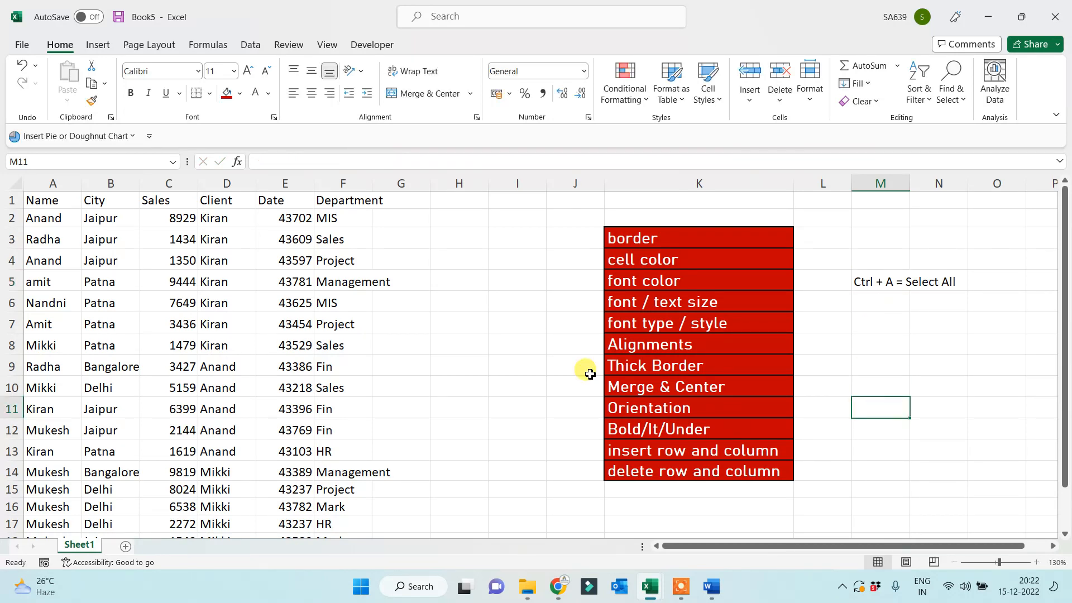
drag(45, 201, 354, 500)
click(296, 353)
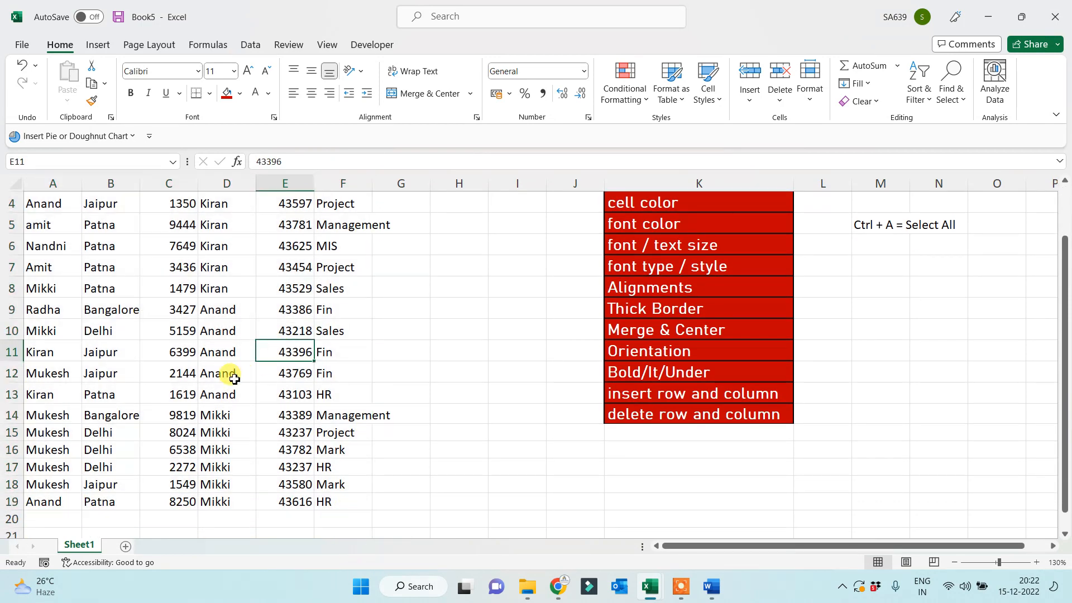
scroll(233, 376, up, 1)
drag(49, 201, 342, 600)
click(290, 419)
scroll(290, 419, up, 5)
click(183, 318)
scroll(183, 318, up, 5)
right_click(183, 317)
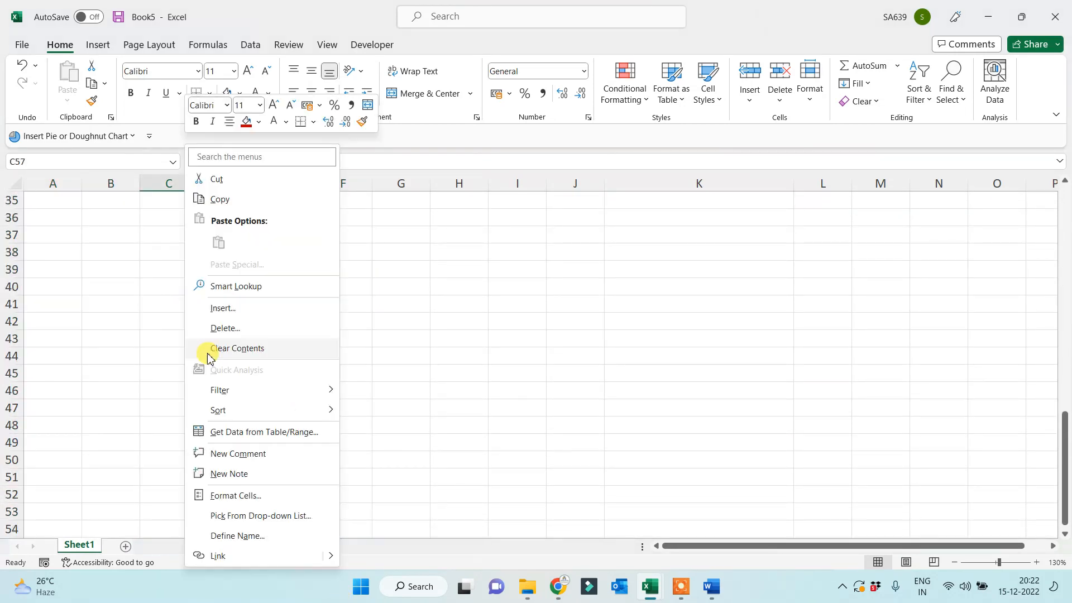
click(86, 253)
key(ctrl+Up)
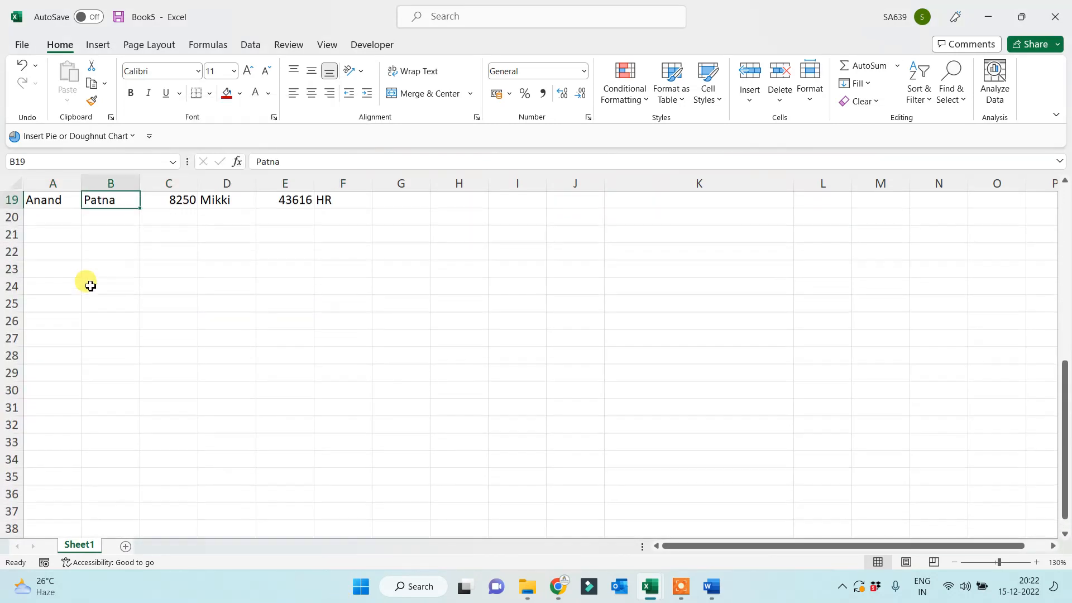
key(ctrl+Up)
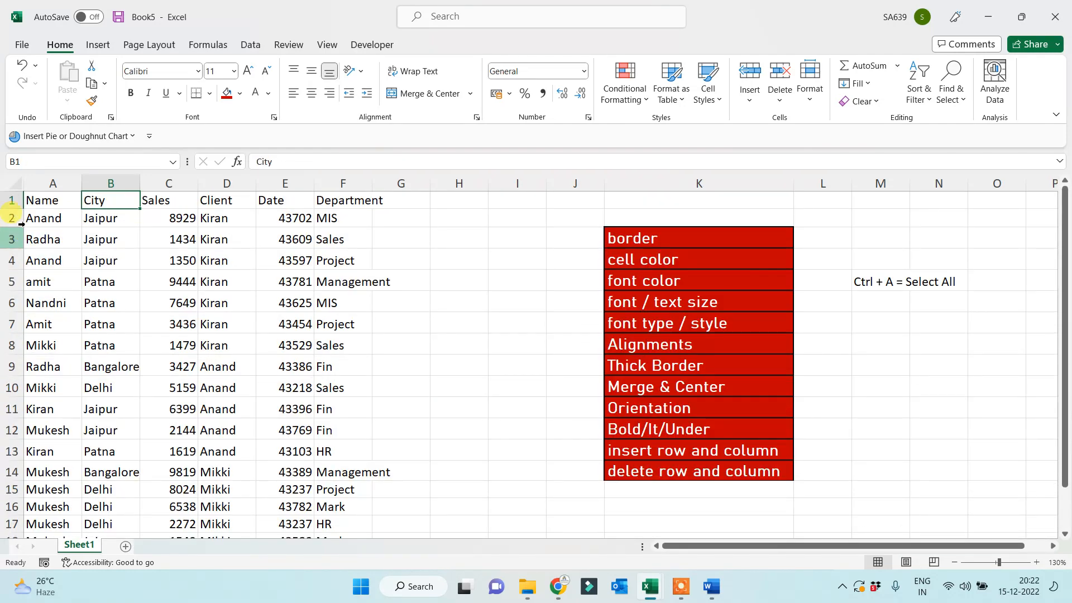
Select the whole sales table starting from A1 and apply All Borders to it
click(54, 202)
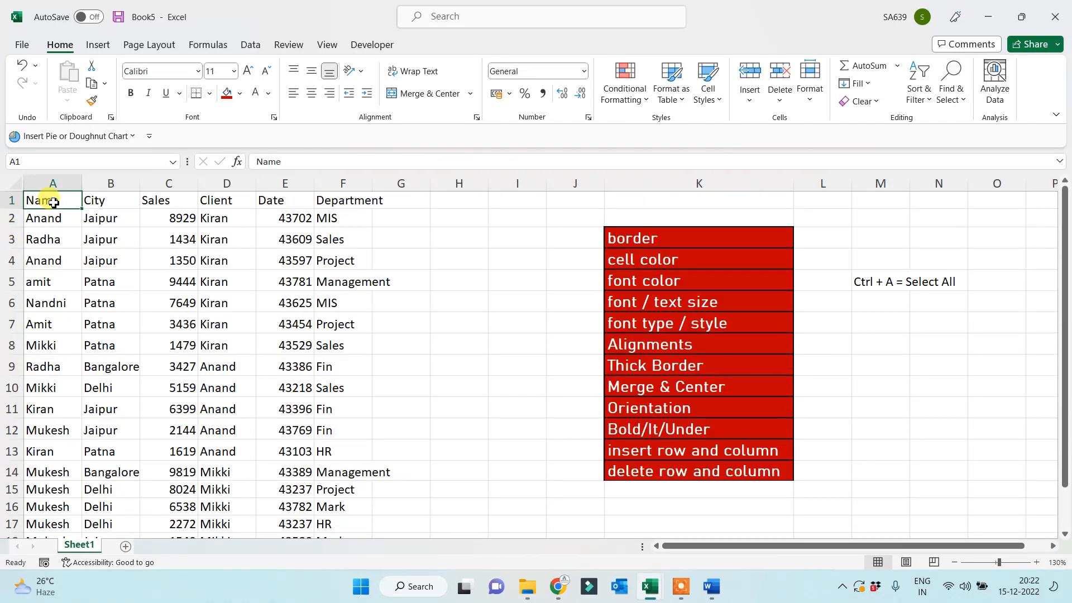
key(ctrl+shift+Right)
key(ctrl+shift+Down)
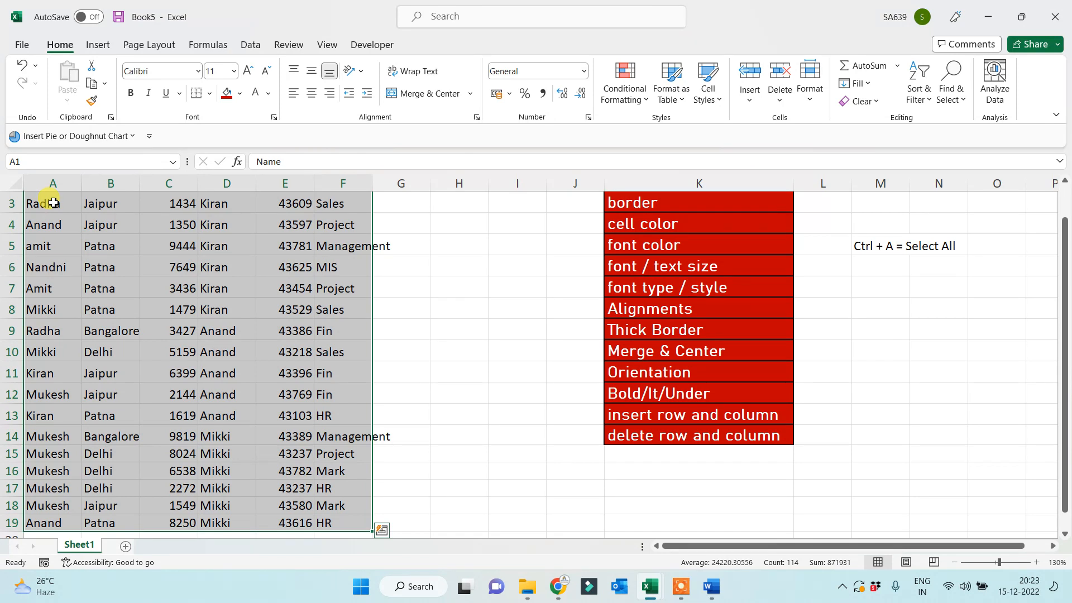
scroll(203, 276, up, 1)
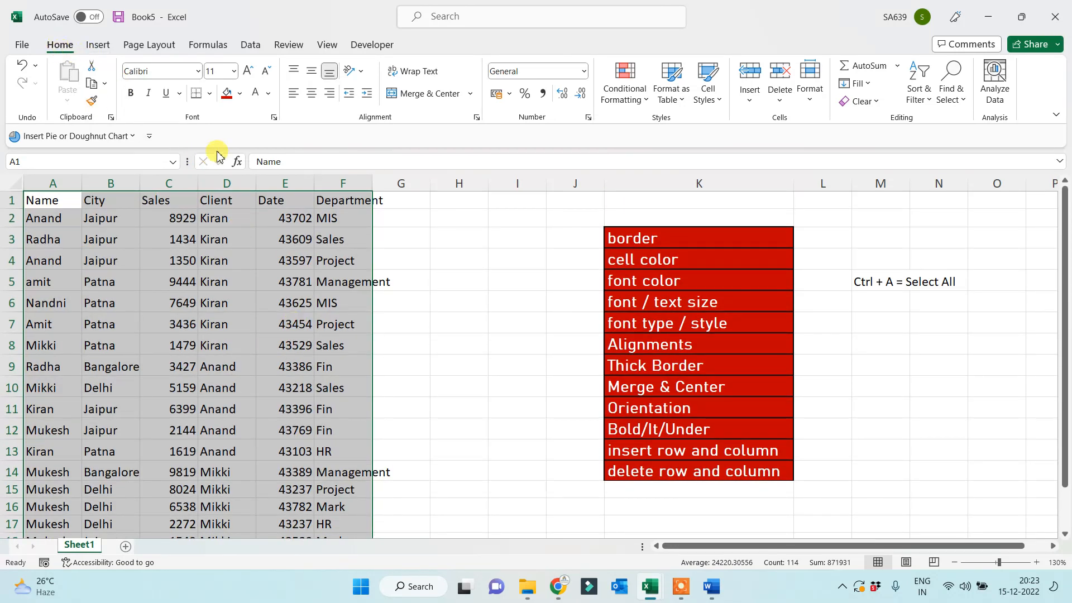
click(210, 95)
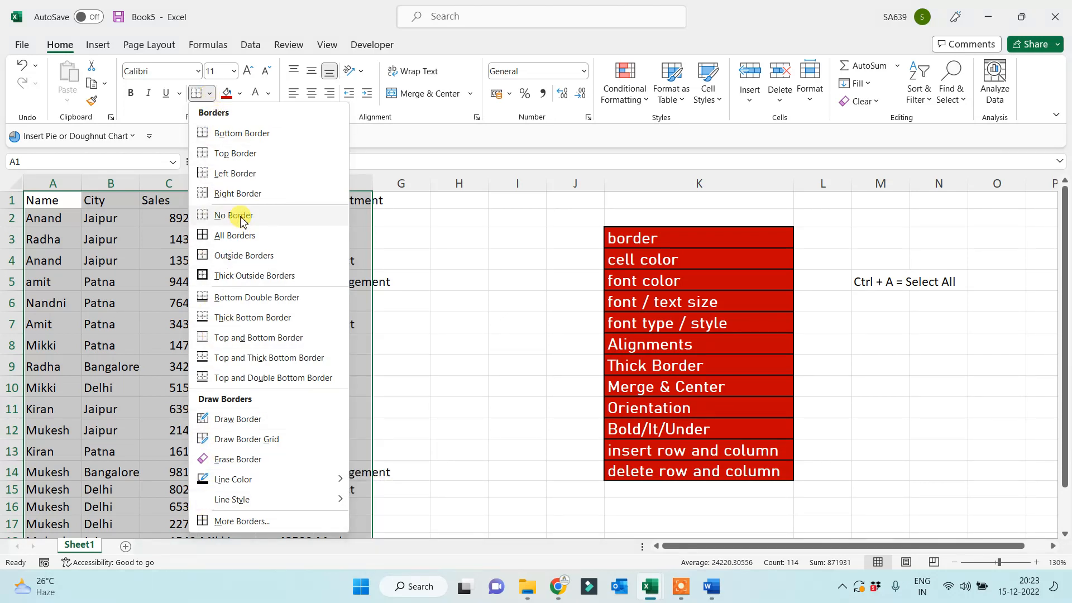
click(217, 239)
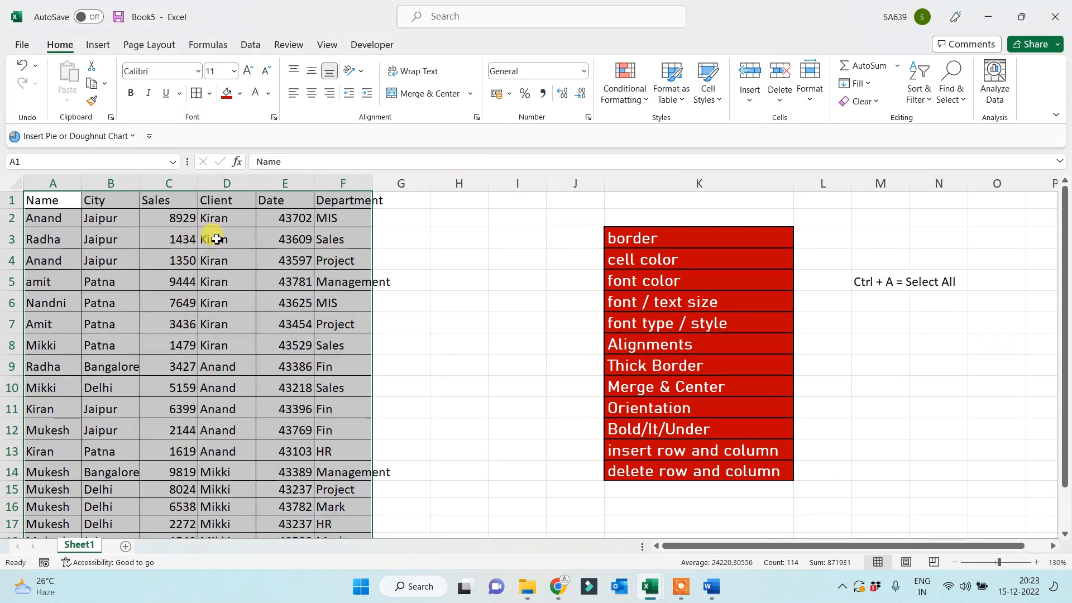
Add Thick Outside Borders around the sales table
click(210, 96)
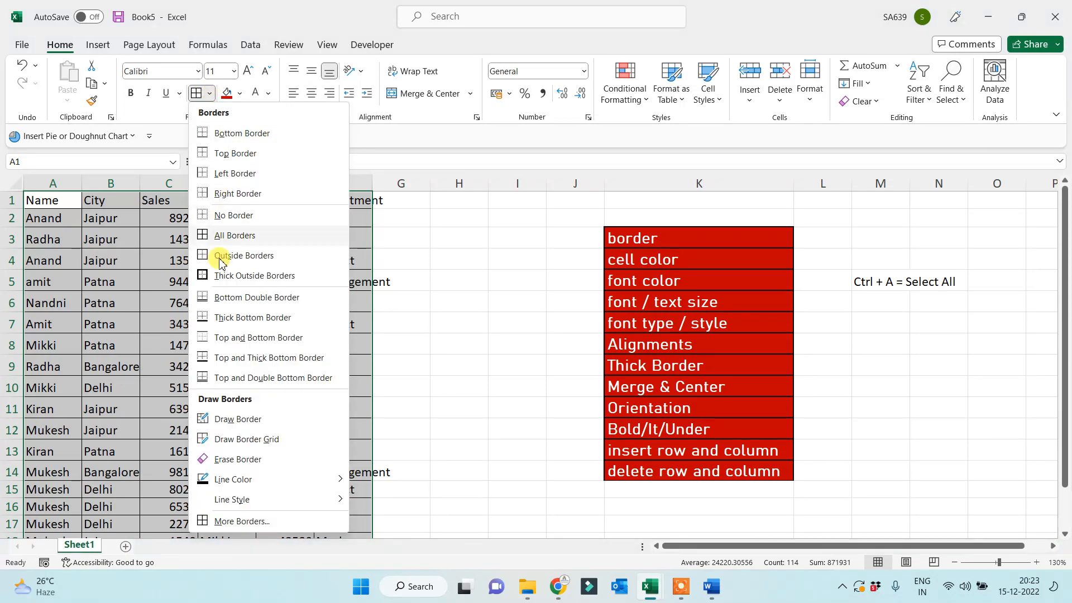
click(225, 276)
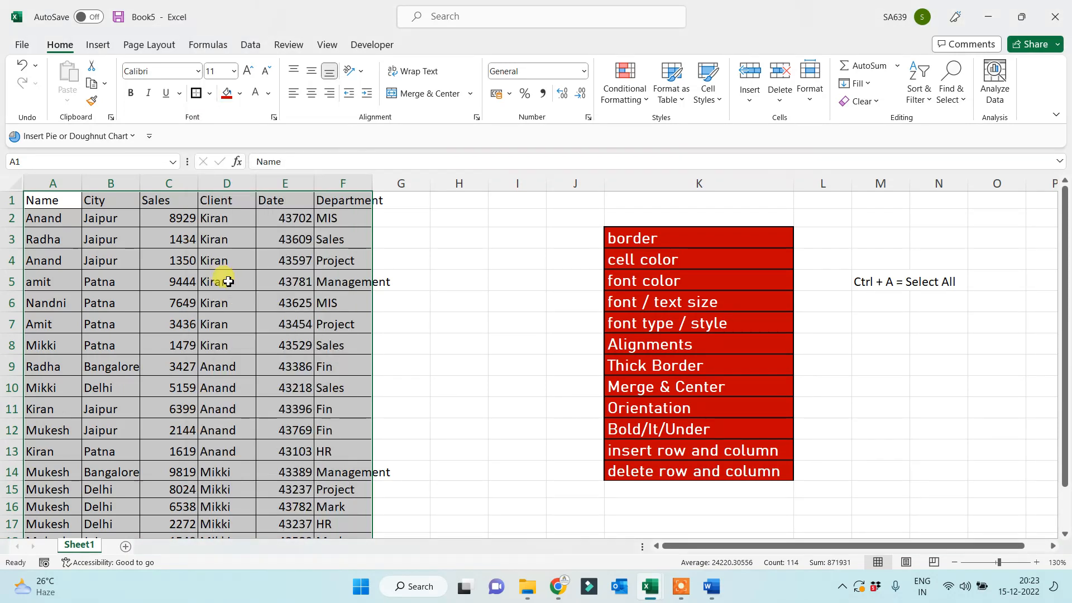
click(383, 257)
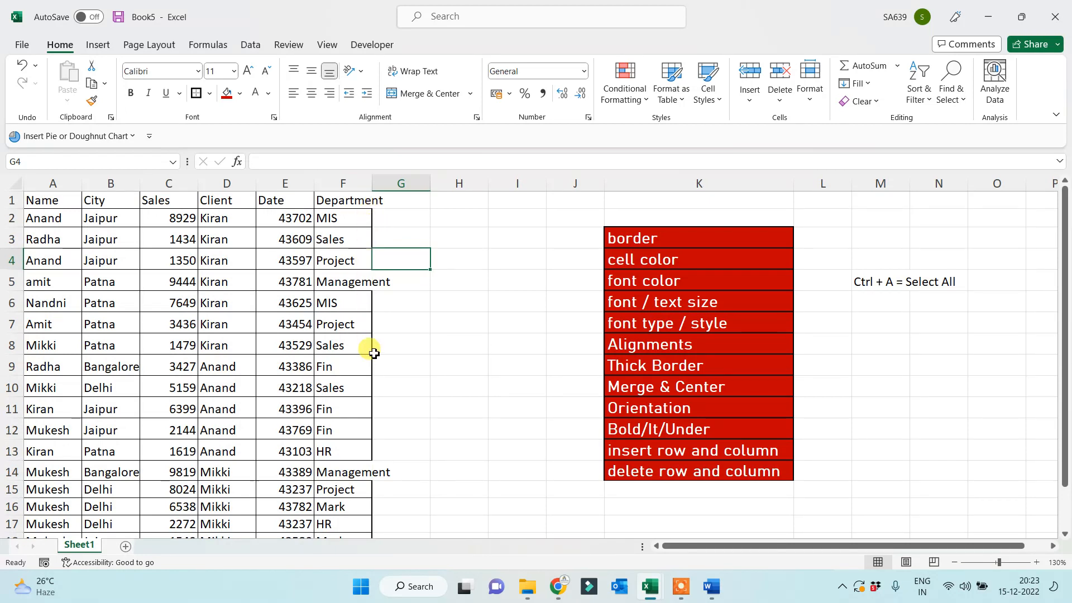
click(151, 306)
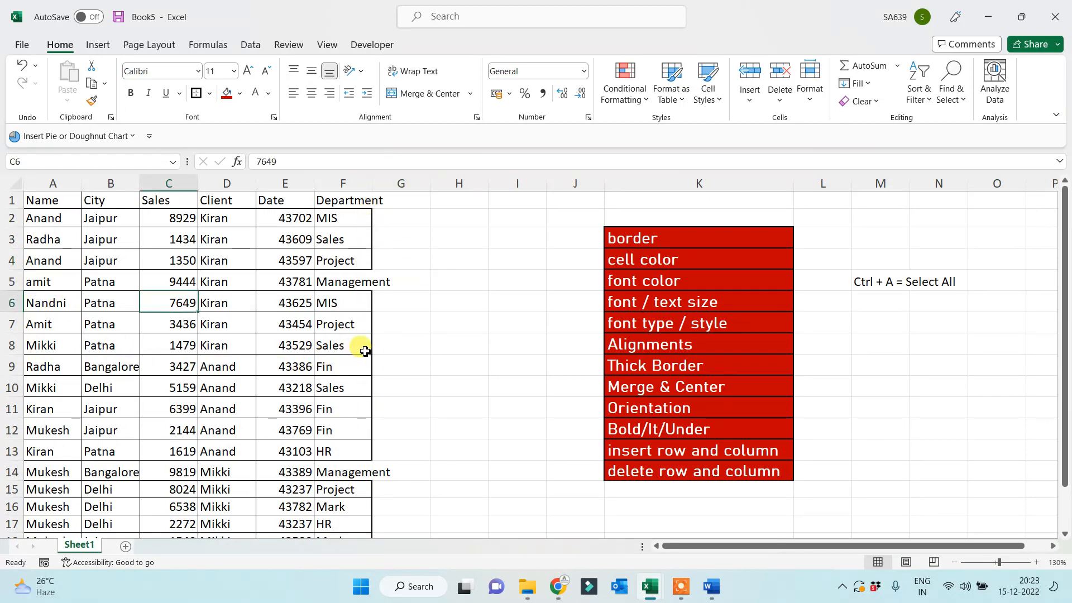
Fill the "border" and "Thick Border" cells of the topic list with dark blue
click(616, 239)
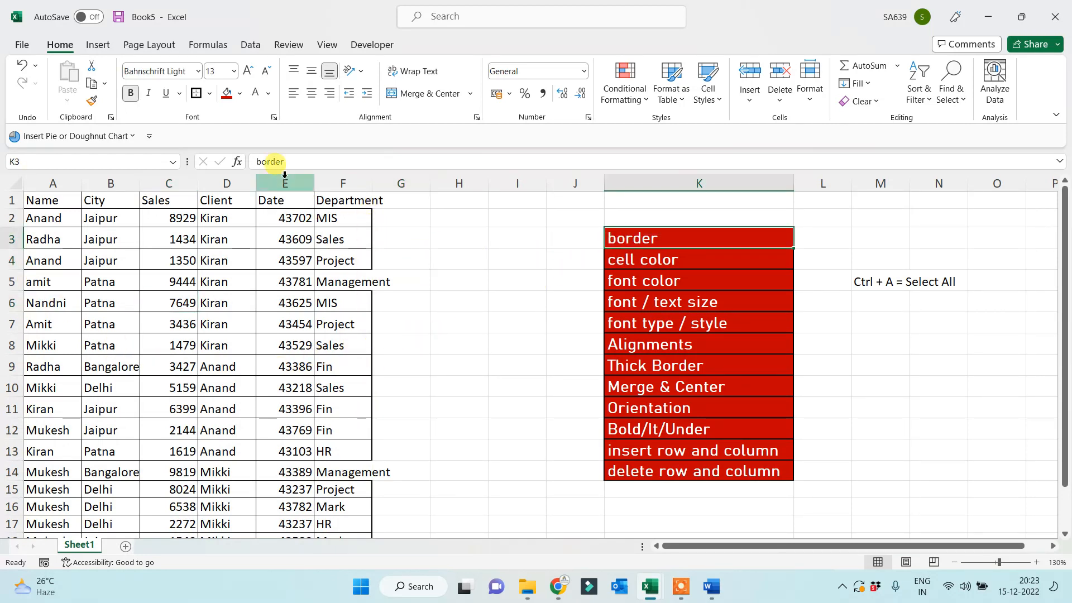
click(242, 98)
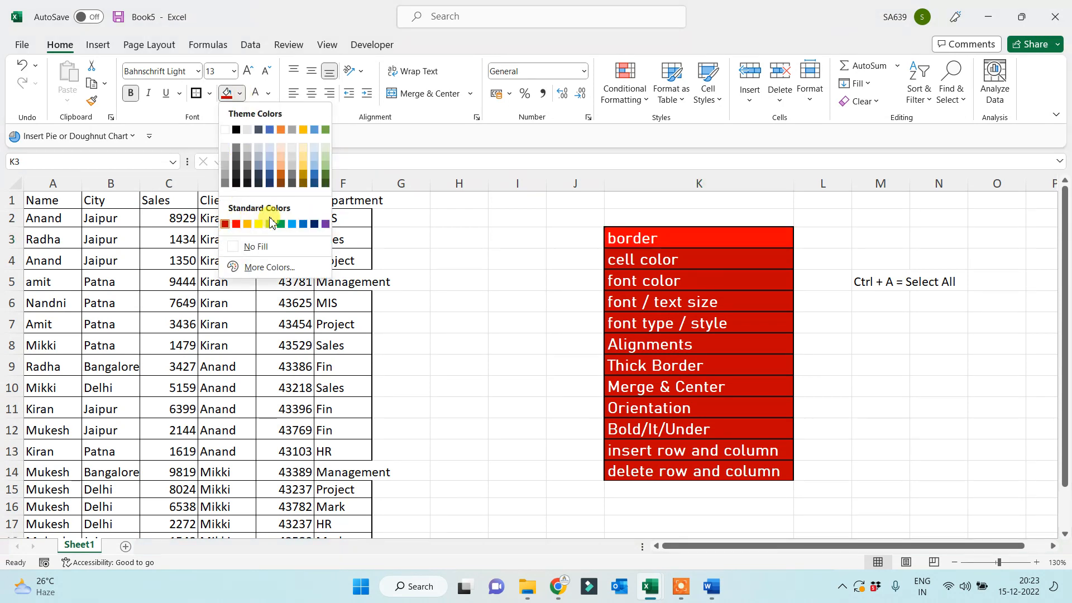
click(314, 224)
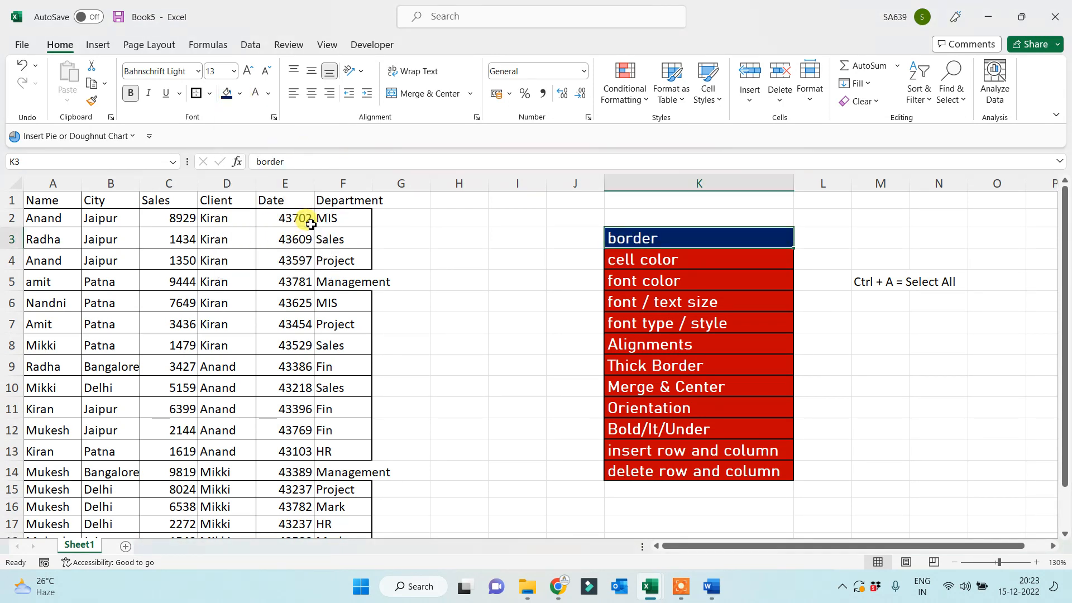
click(651, 366)
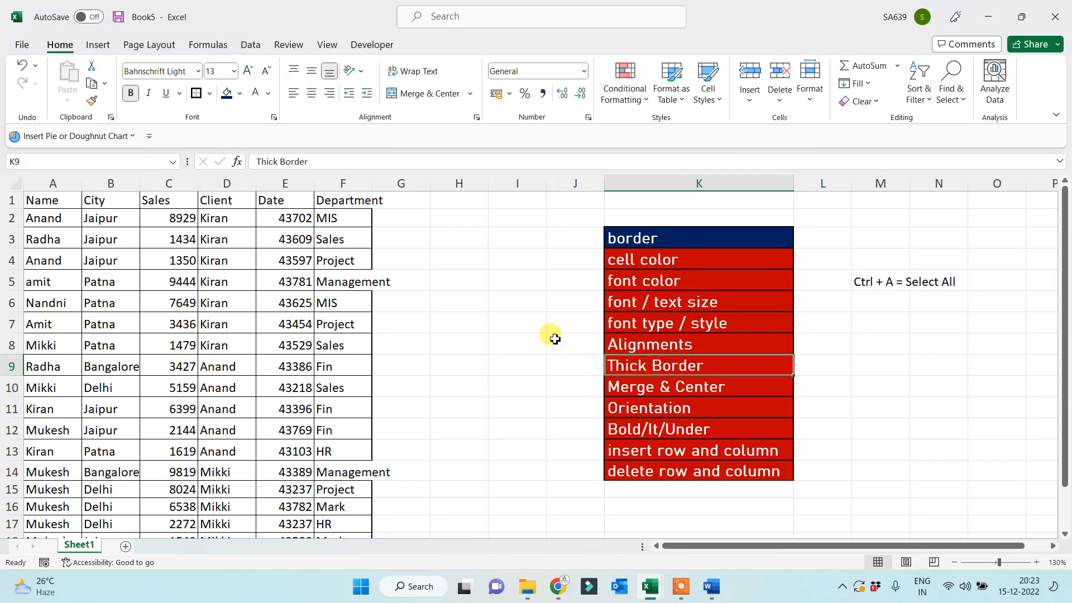
click(225, 93)
click(504, 350)
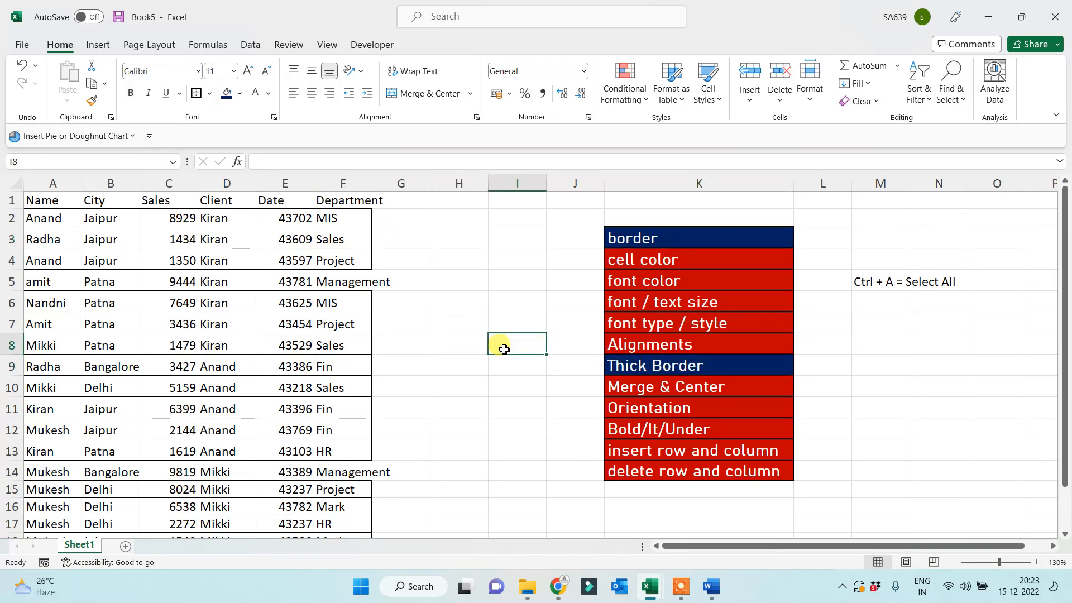
click(354, 186)
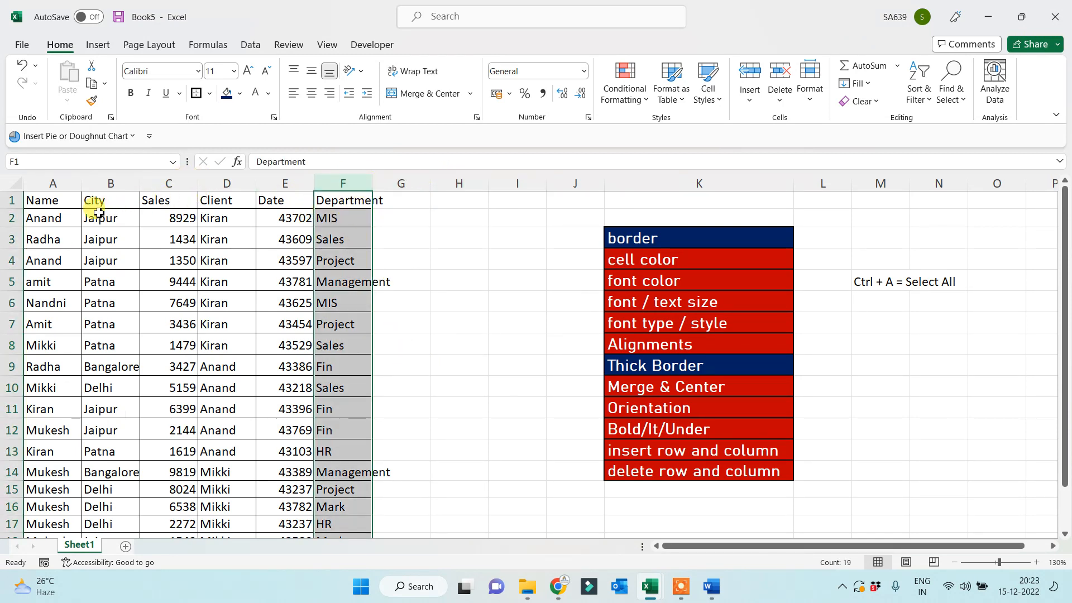
click(433, 302)
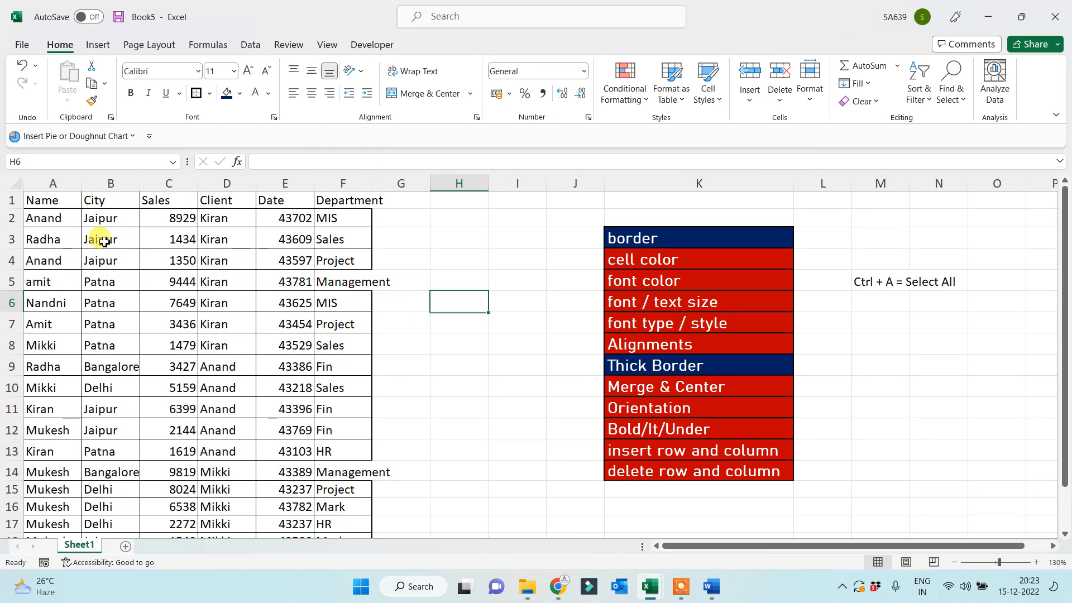
drag(53, 183, 348, 235)
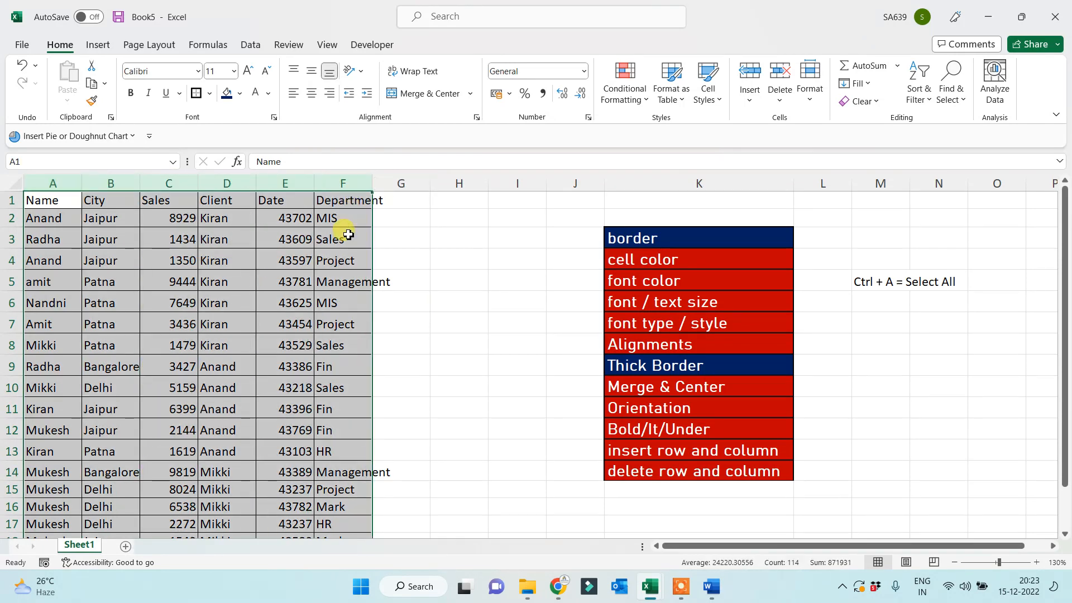
click(267, 297)
Try left and right alignment on columns A to F, and leave their contents horizontally centered
drag(62, 184, 347, 184)
click(313, 96)
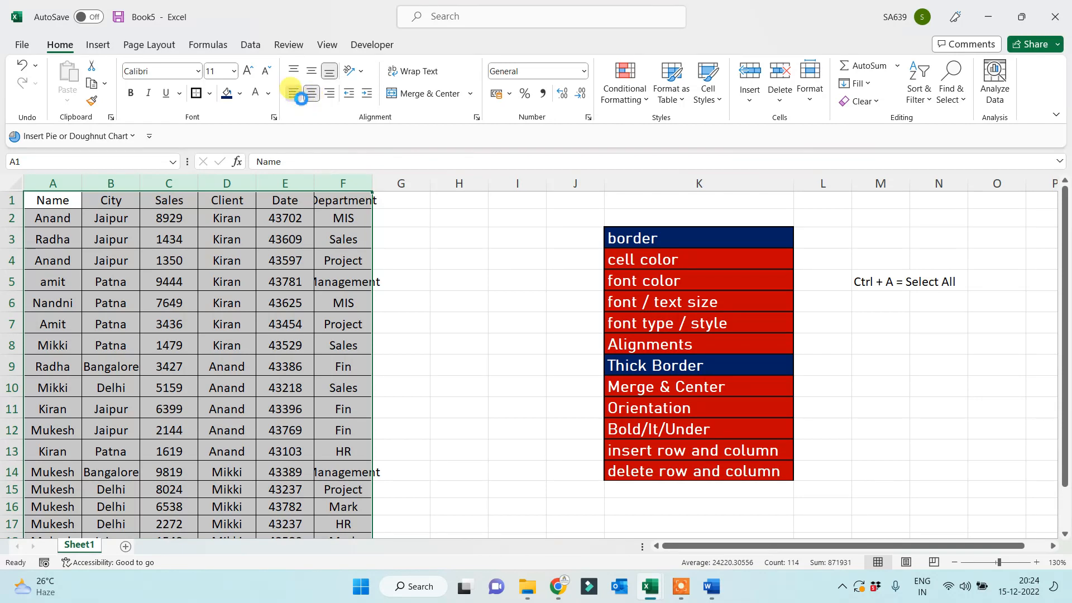
click(295, 95)
click(312, 95)
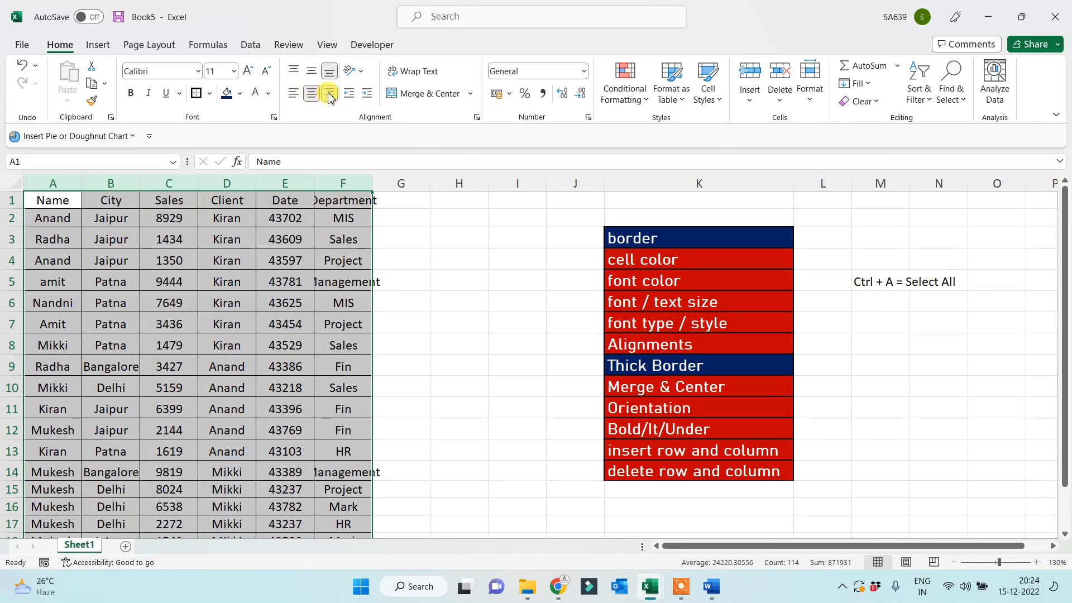
click(330, 94)
click(311, 94)
click(295, 94)
click(312, 95)
click(318, 299)
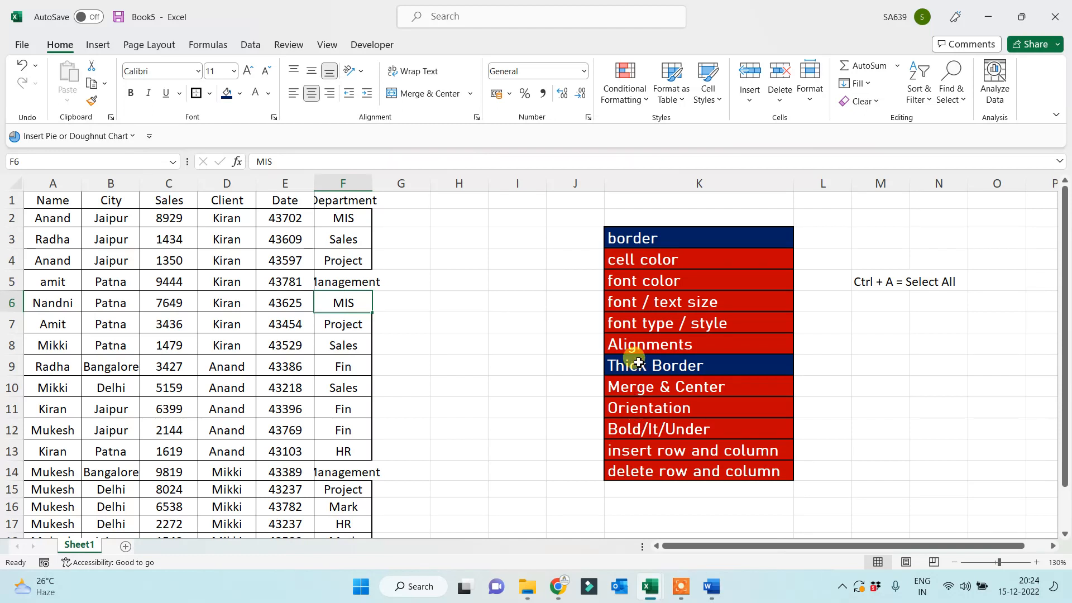
Fill the "Alignments" cell of the topic list with the same dark blue
click(624, 345)
click(226, 93)
click(265, 391)
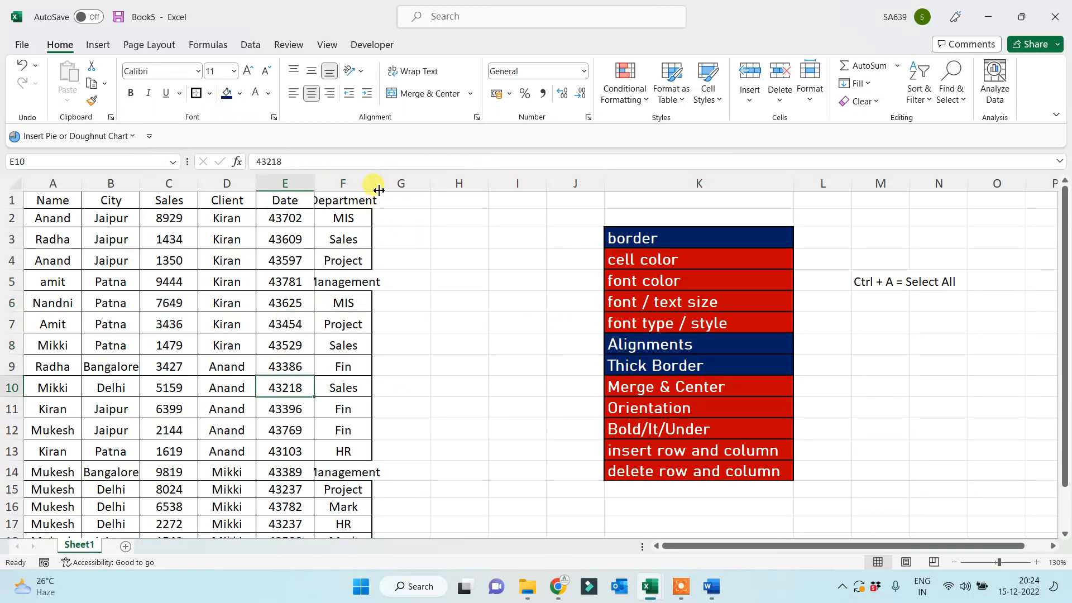
Widen the Department, Client, Sales, City and Name columns of the sales table to give their contents more room
drag(373, 183, 407, 183)
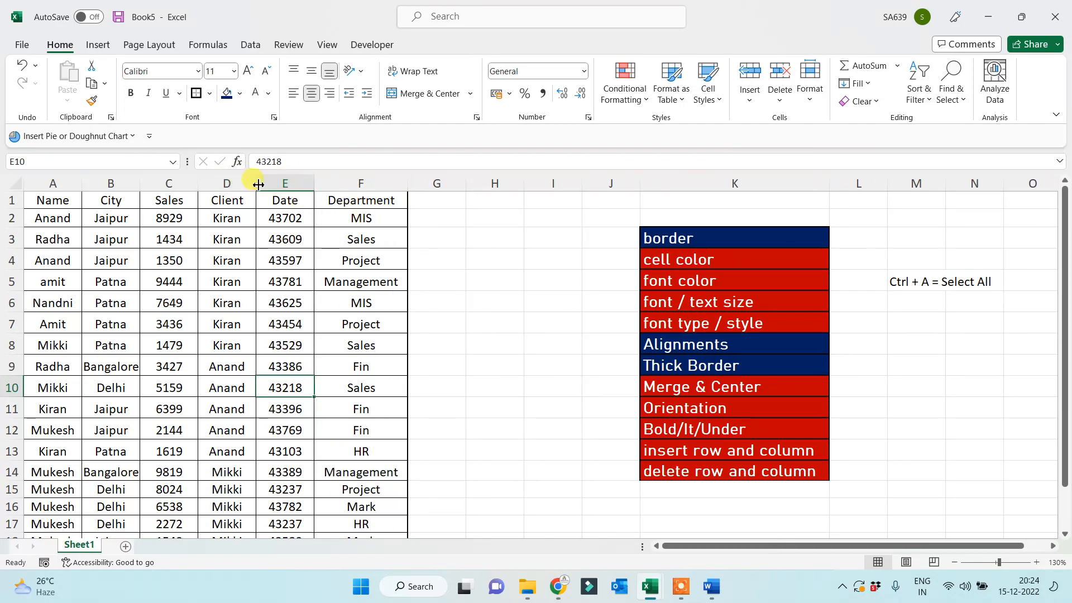
drag(257, 183, 264, 182)
drag(198, 183, 160, 184)
drag(81, 184, 108, 184)
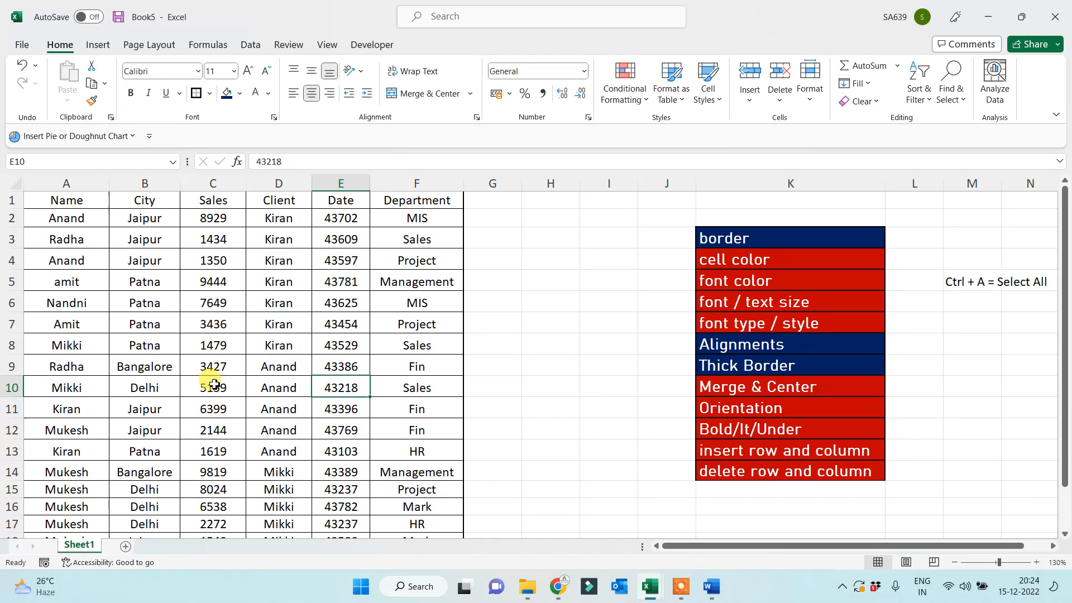
Make the header row A1:F1 bold, trying italic and underline on it and removing both
drag(71, 200, 414, 196)
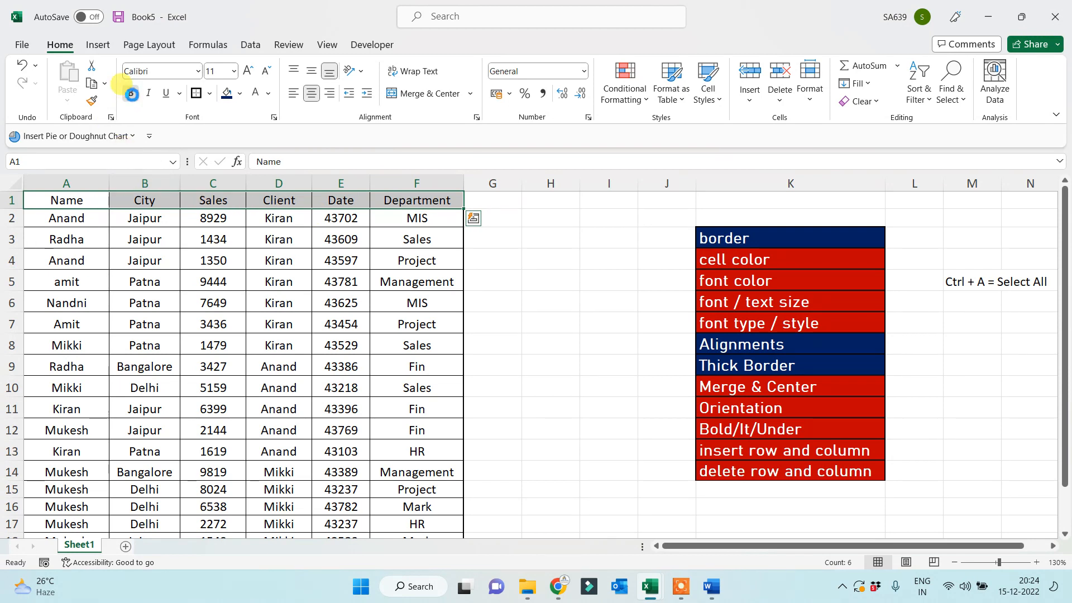
click(131, 94)
click(150, 94)
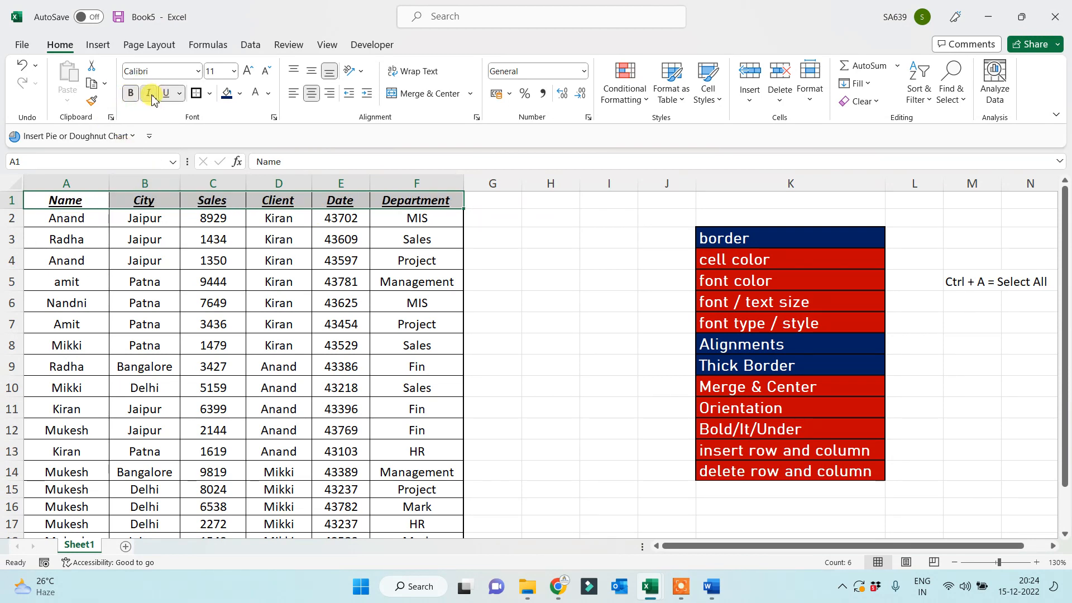
click(150, 93)
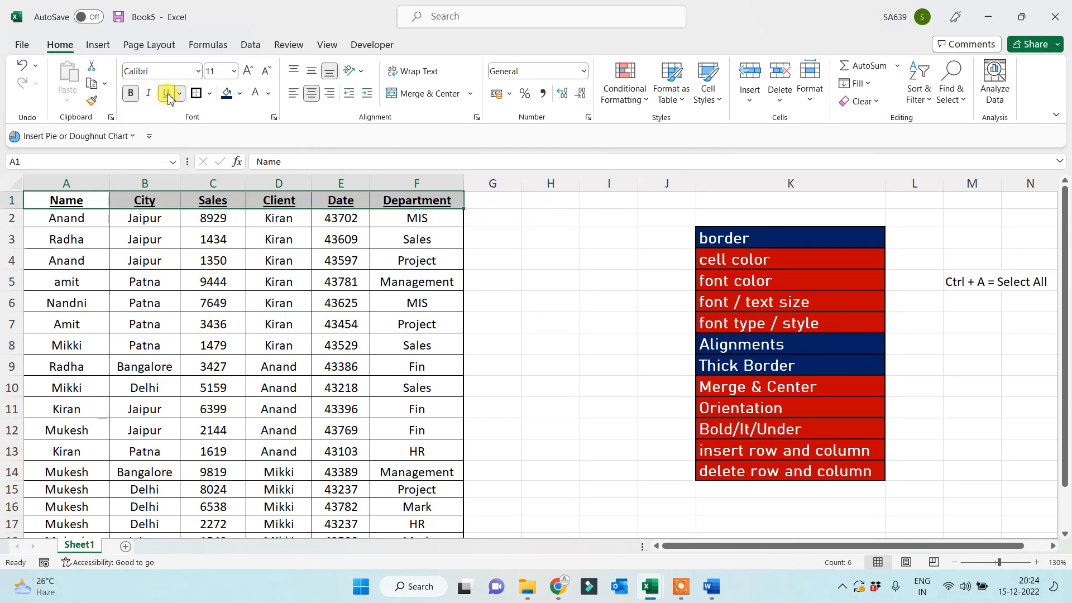
click(162, 305)
Fill the "Bold/It/Under" cell of the topic list with dark blue
click(747, 432)
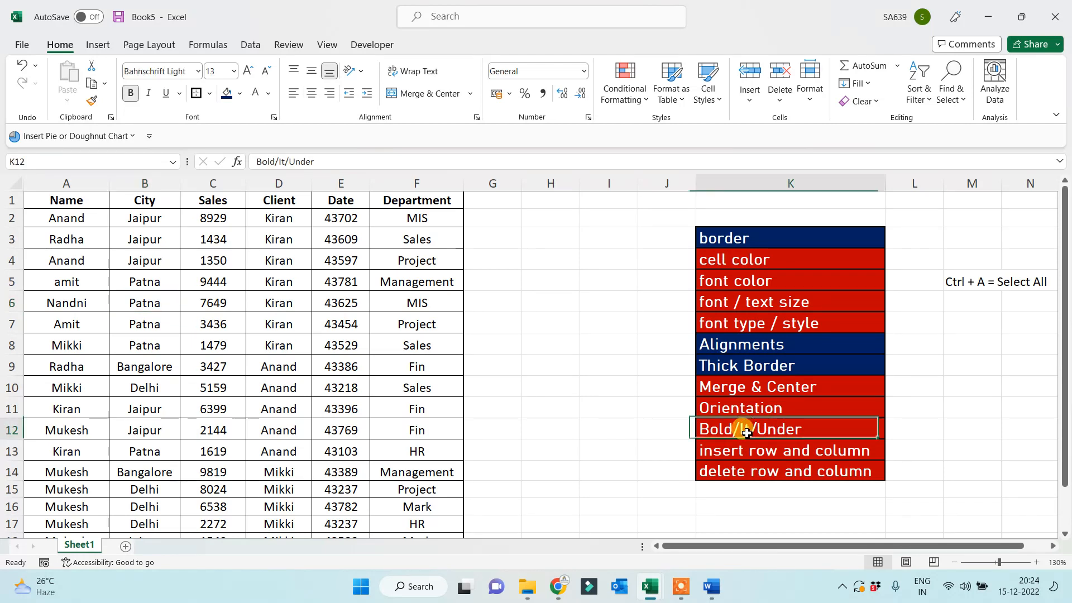
click(227, 94)
click(225, 322)
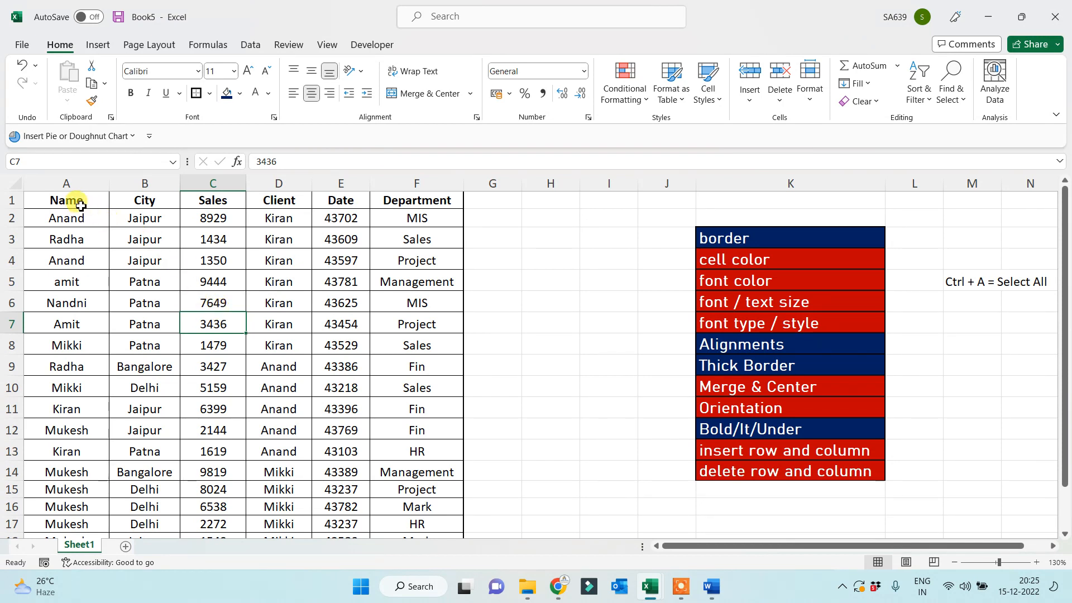
Fill the sales table's header row A1:F1 with dark blue and set its font color to white
drag(65, 198, 418, 198)
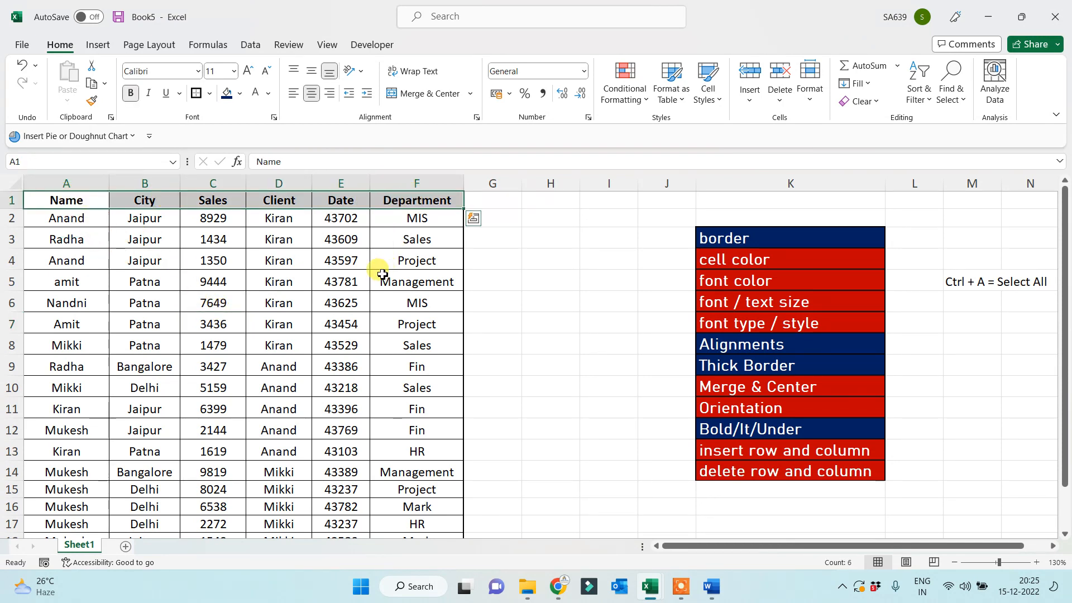
click(242, 94)
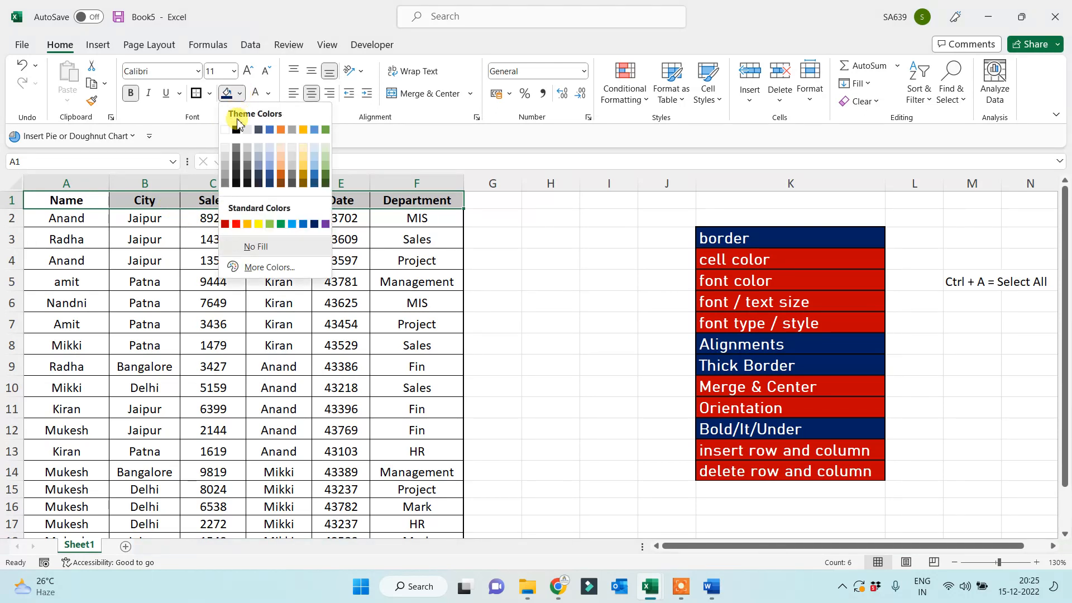
click(543, 215)
click(227, 95)
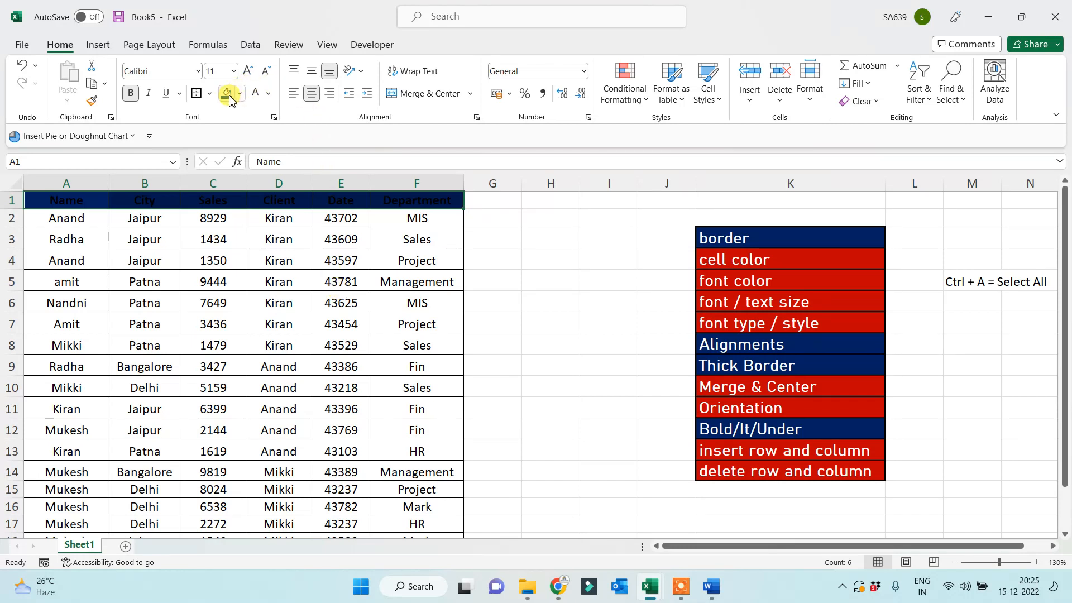
click(269, 95)
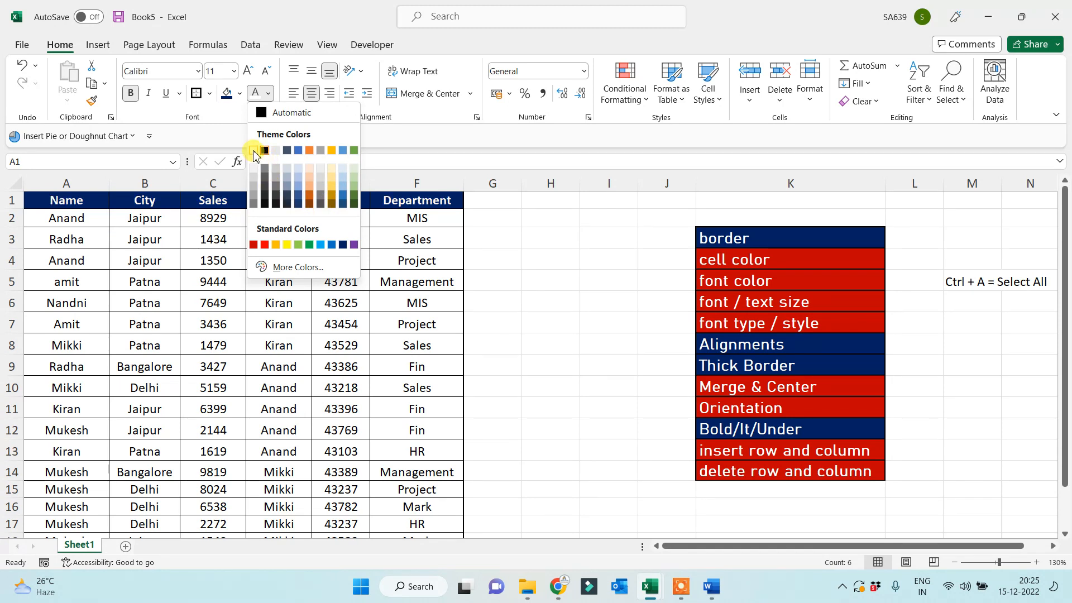
click(254, 151)
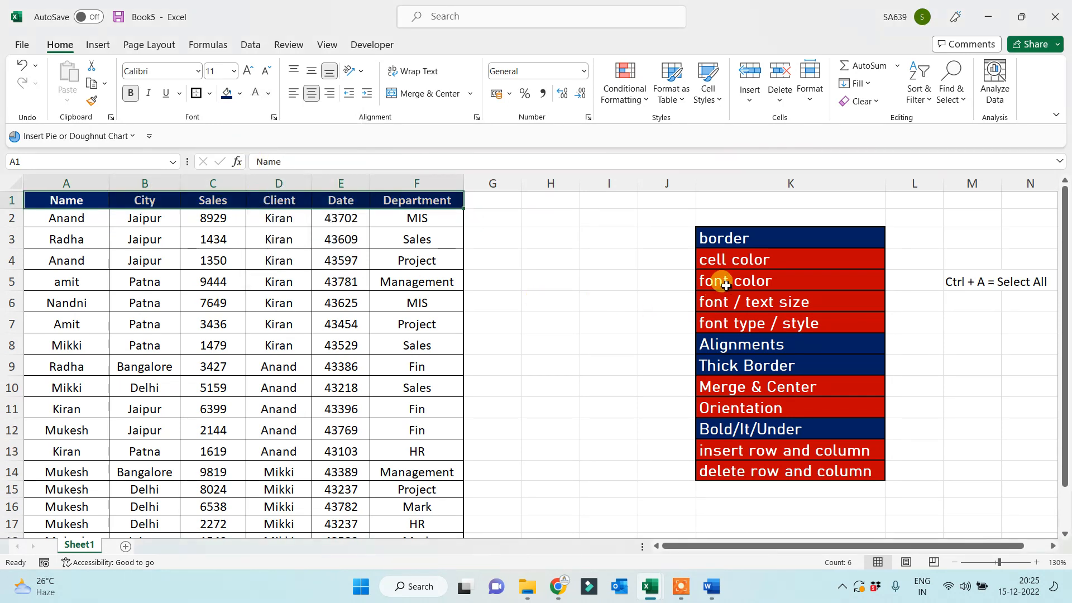
drag(726, 259, 736, 281)
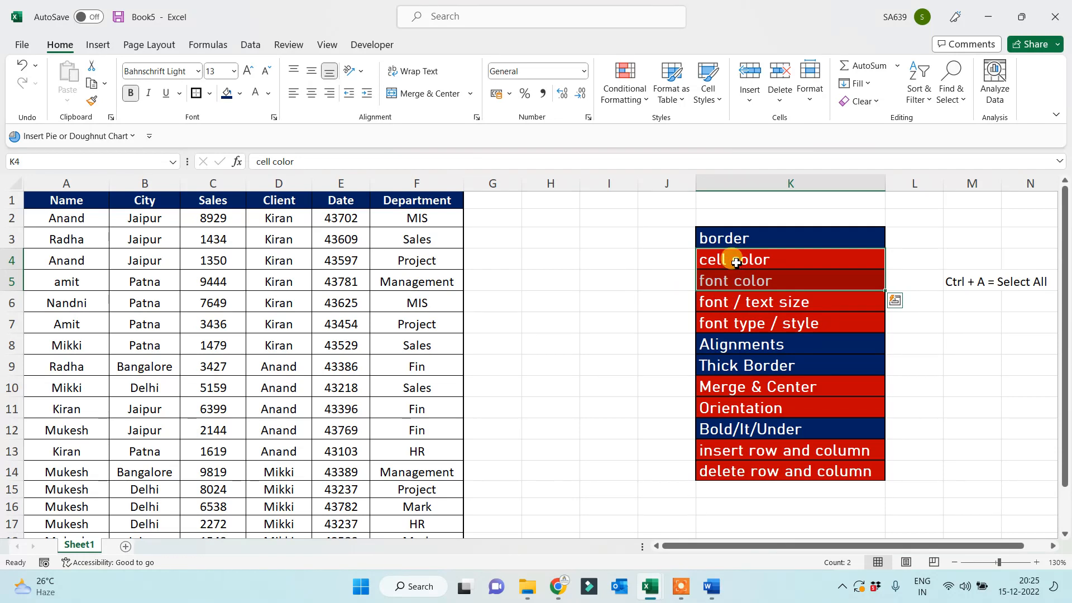
click(570, 227)
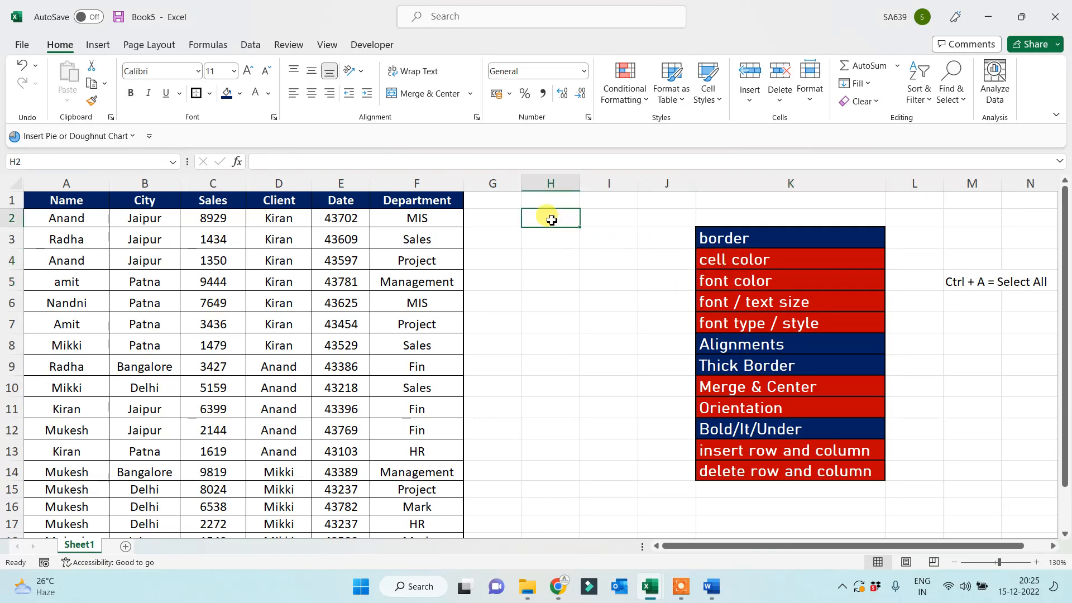
click(720, 263)
click(726, 284)
click(419, 218)
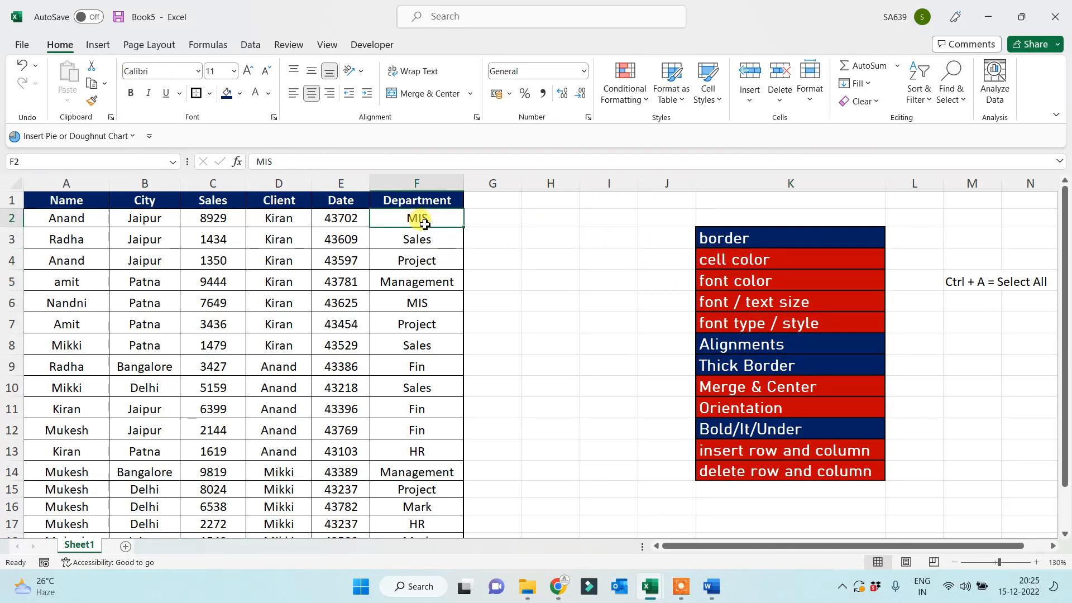
click(719, 261)
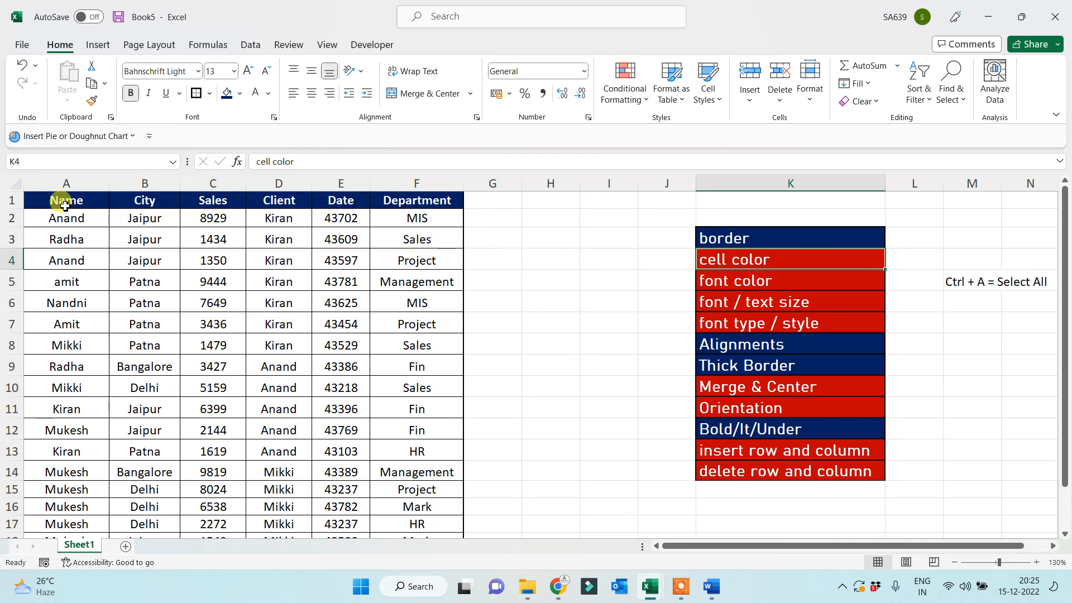
drag(57, 201, 413, 202)
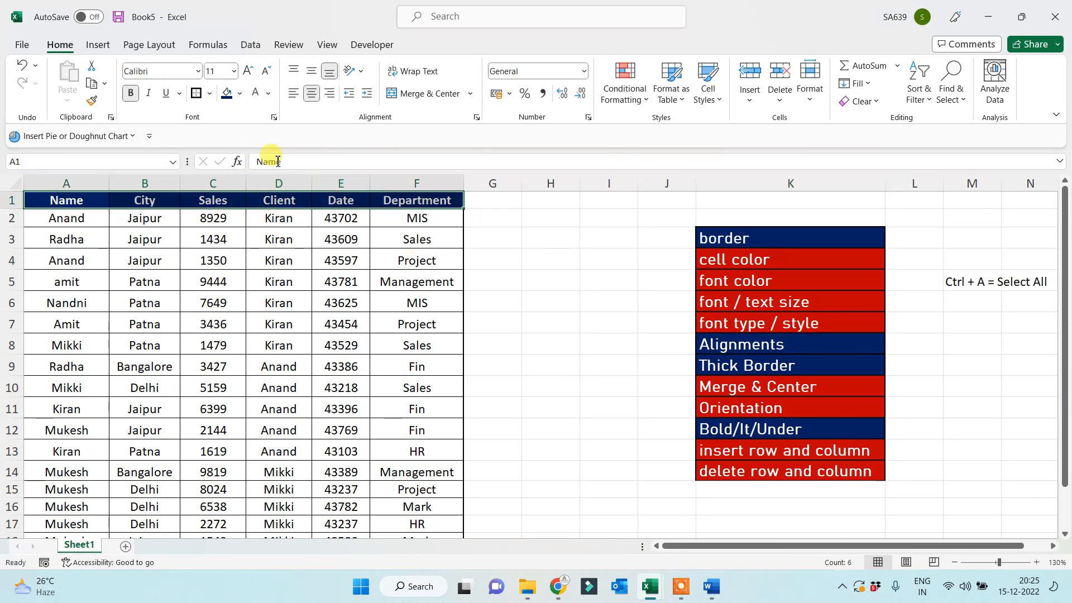
click(525, 286)
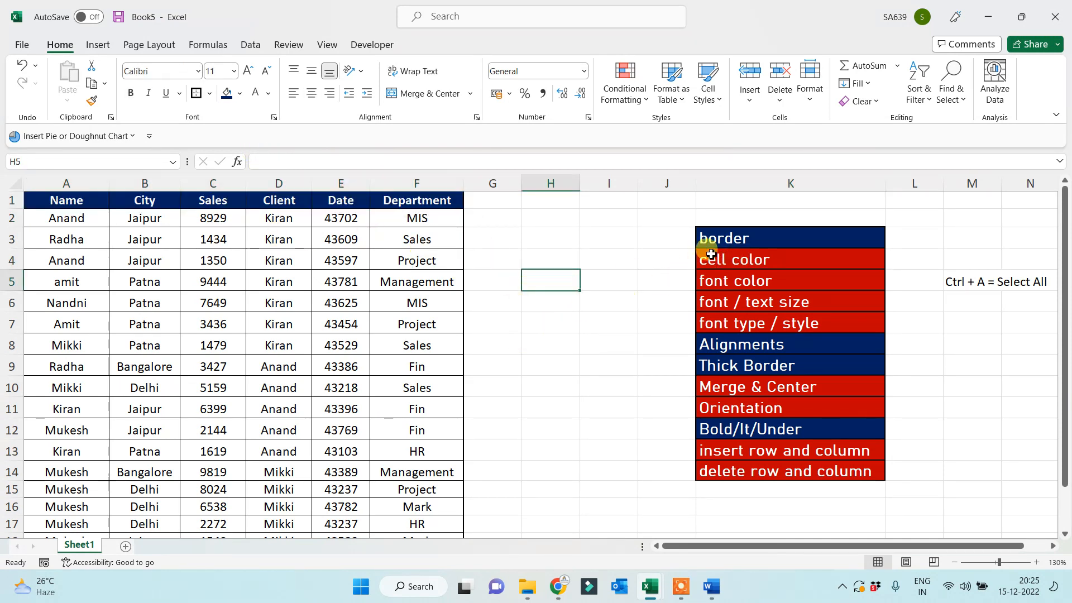
Fill the "cell color" and "font color" cells of the topic list with dark blue
drag(709, 259, 723, 282)
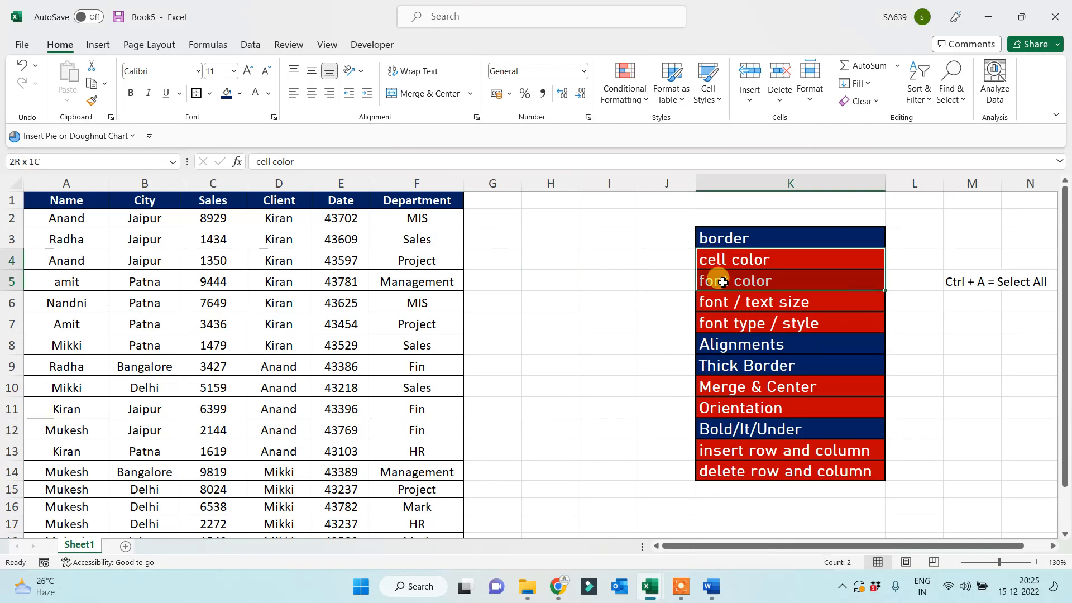
click(227, 93)
click(494, 296)
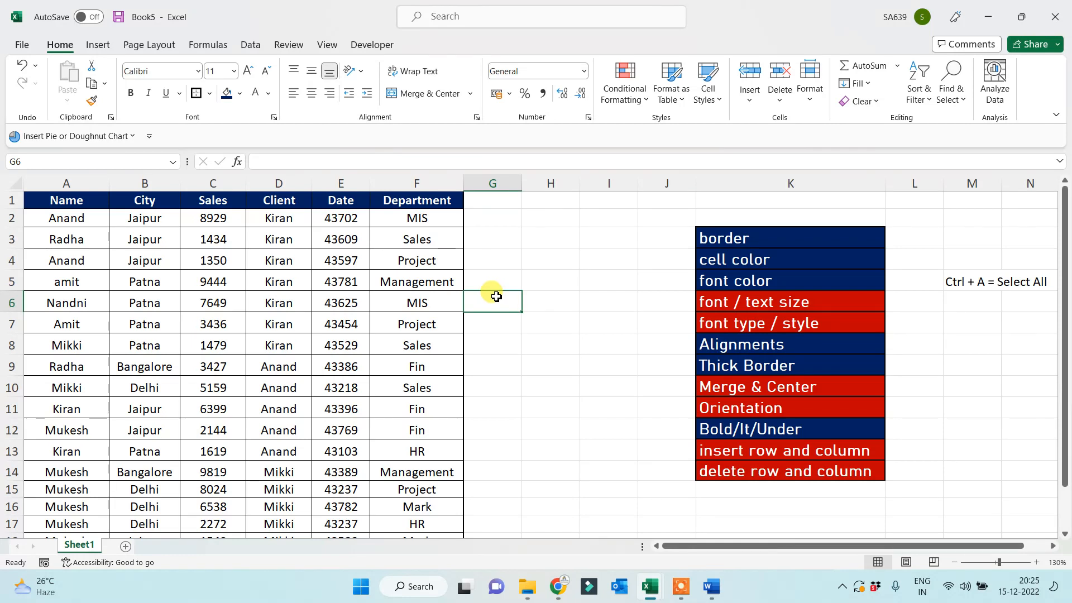
Fill the "insert row and column" and "delete row and column" cells of the topic list with dark blue
drag(715, 449, 734, 472)
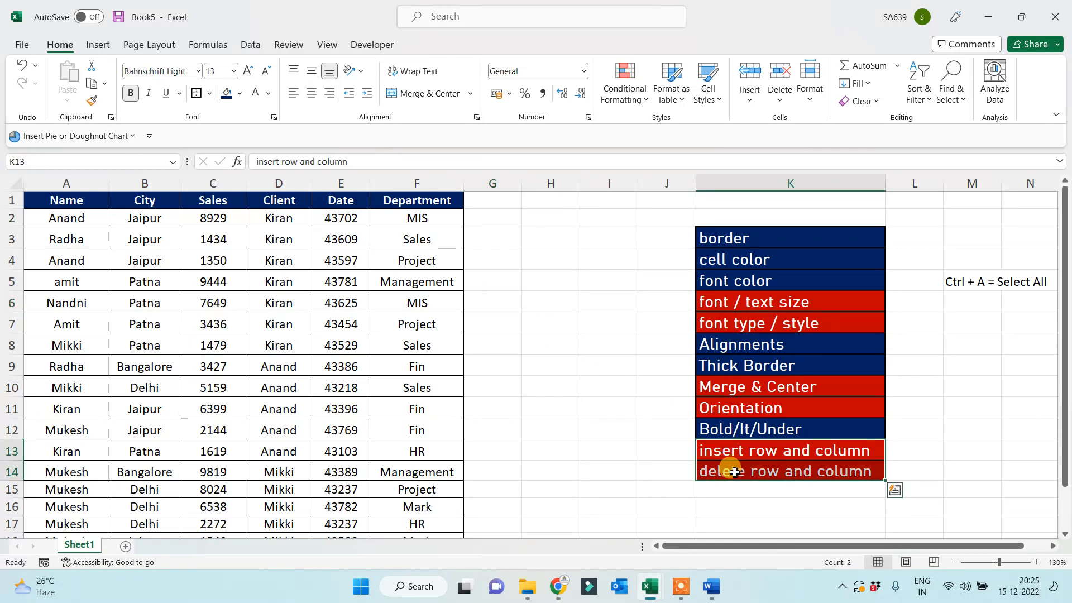
click(227, 93)
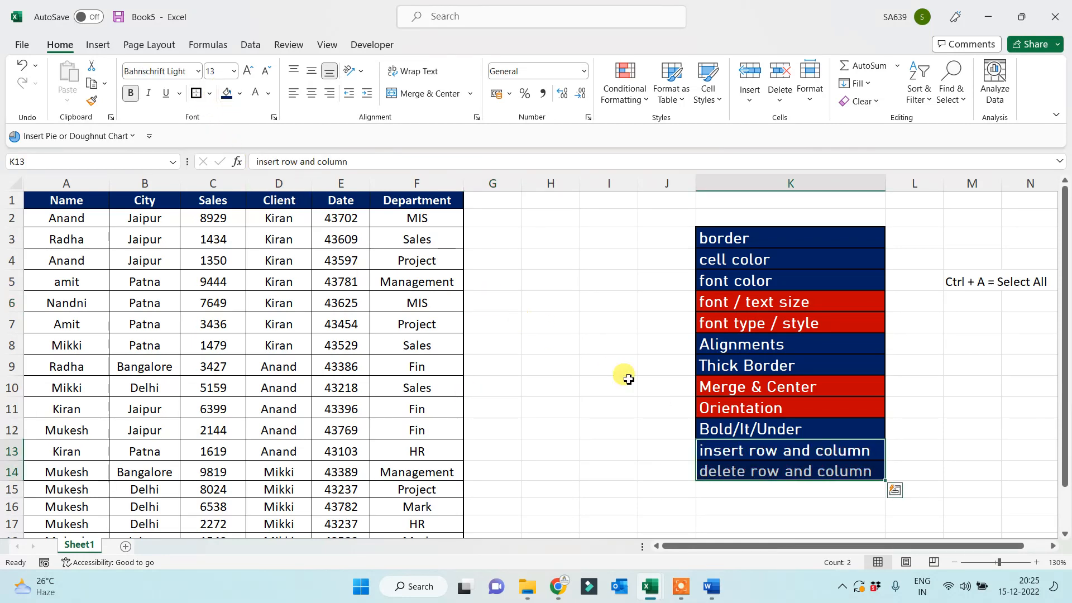
click(740, 457)
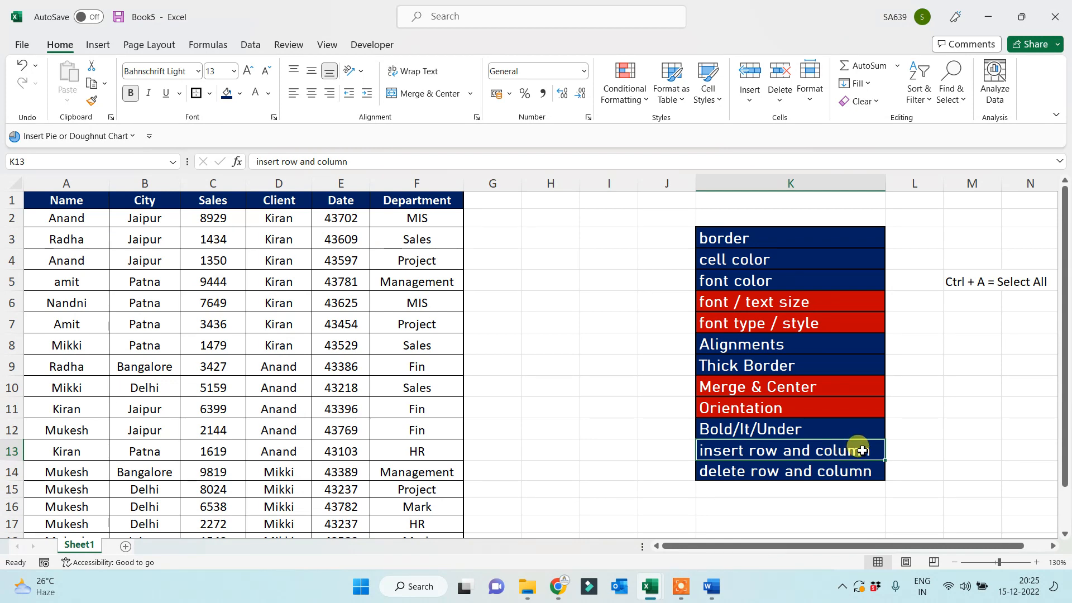
click(749, 477)
click(491, 426)
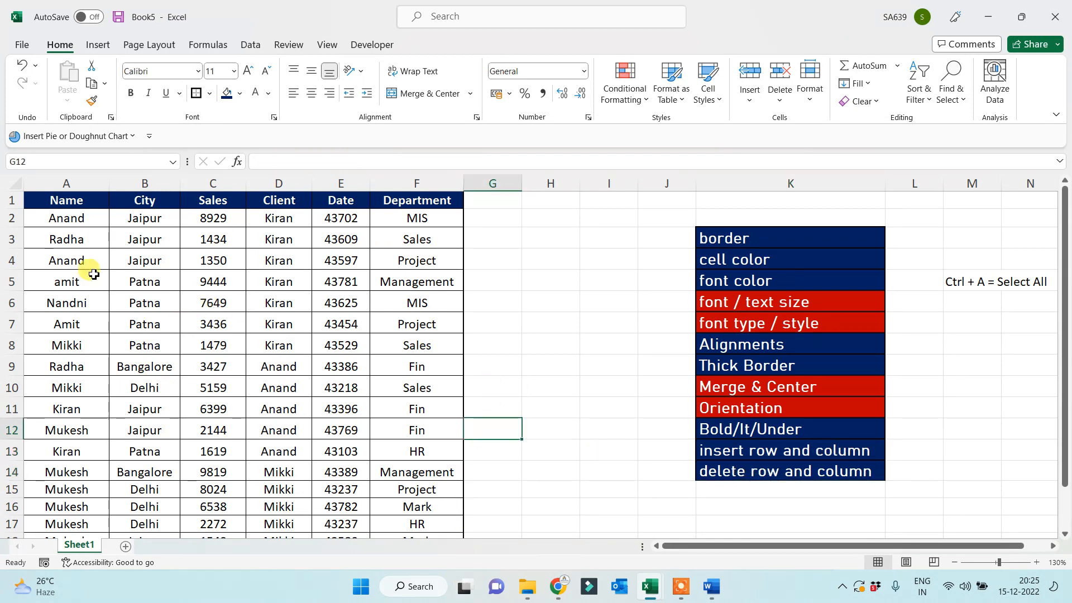
Insert three blank columns before the Name column of the sales table
click(65, 183)
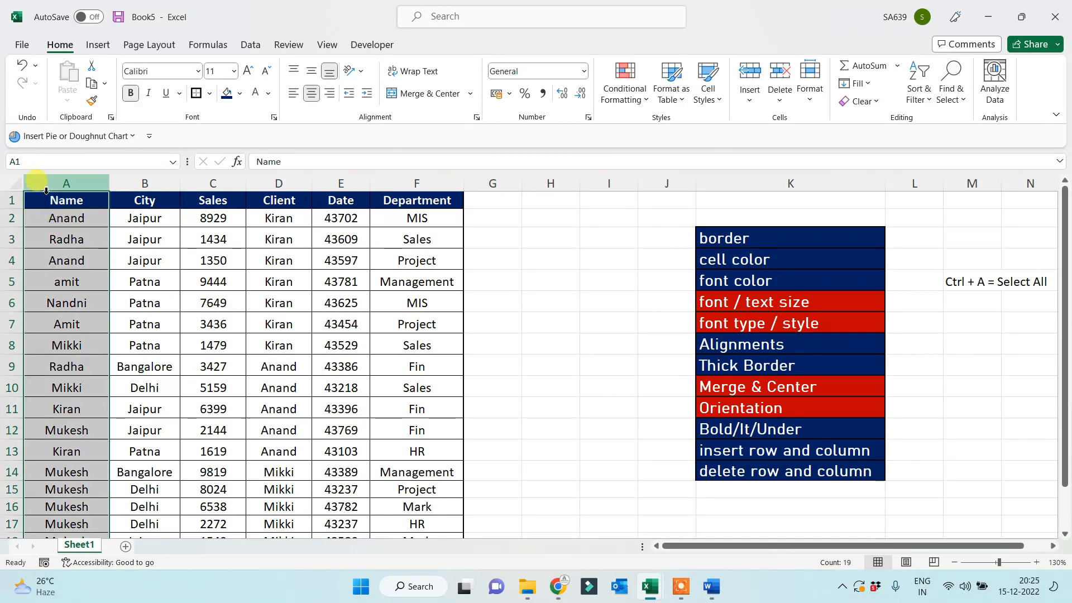
click(61, 258)
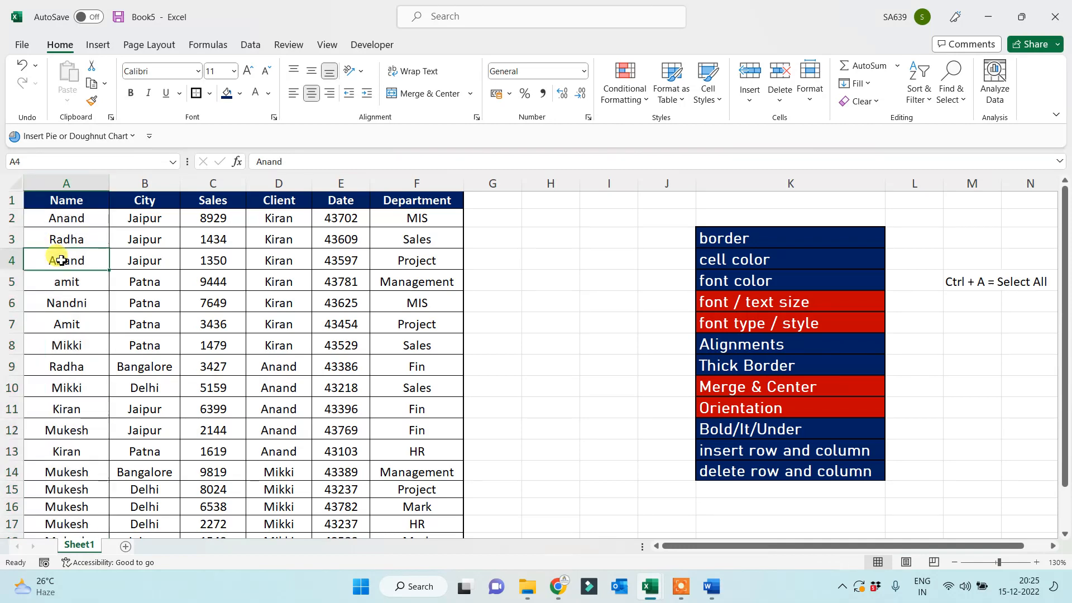
click(63, 185)
right_click(63, 186)
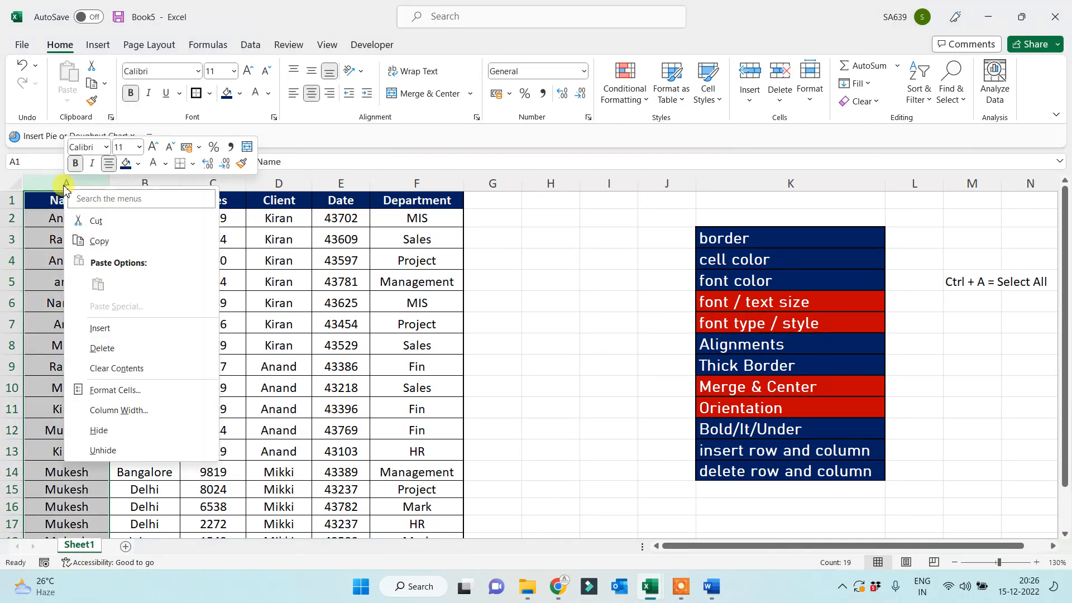
click(100, 328)
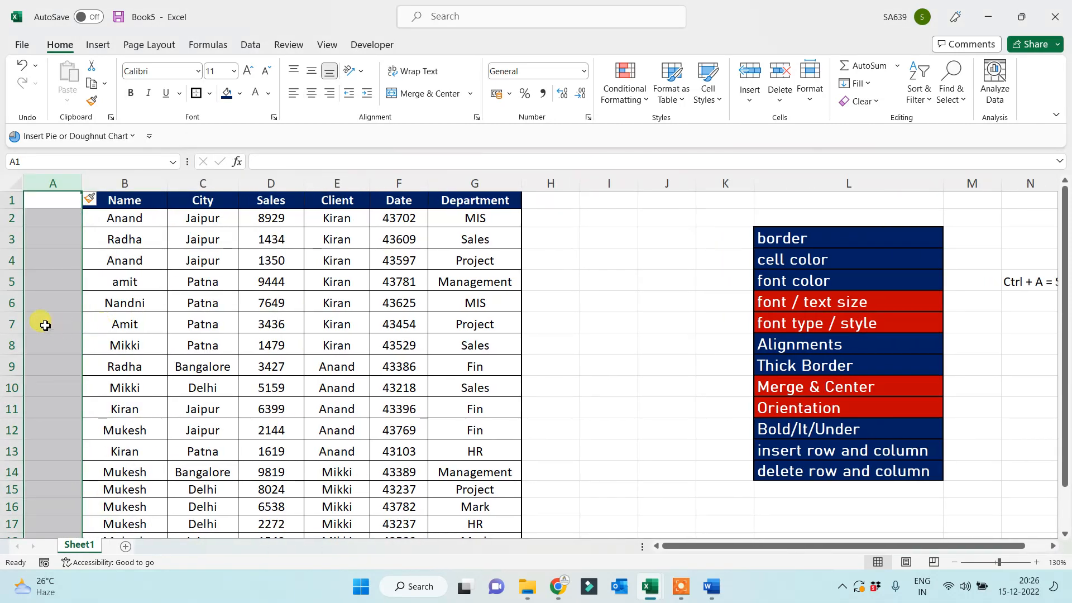
click(39, 324)
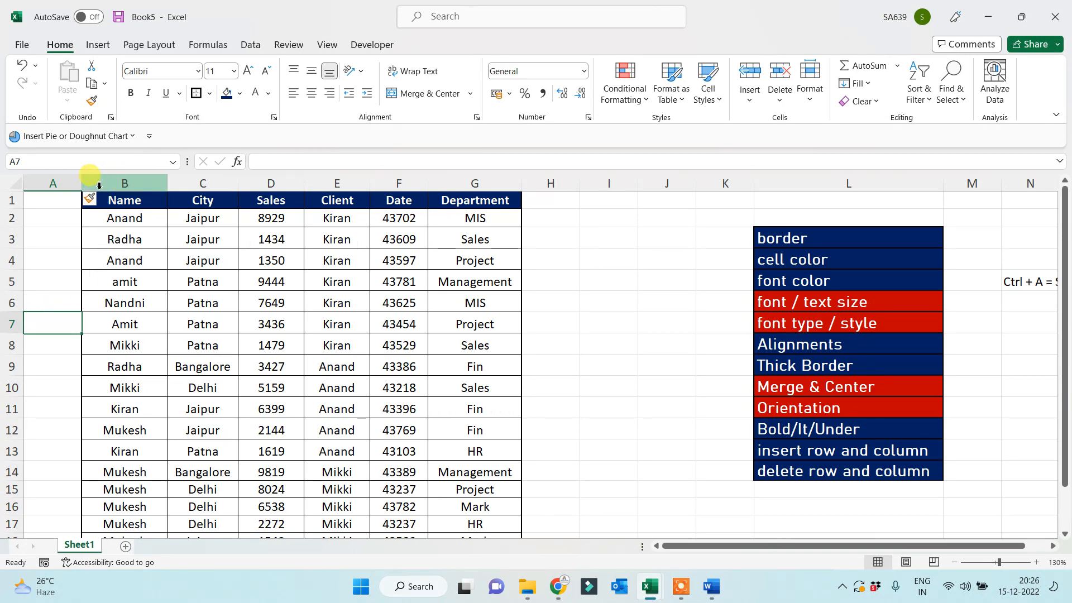
click(54, 185)
right_click(66, 186)
click(104, 328)
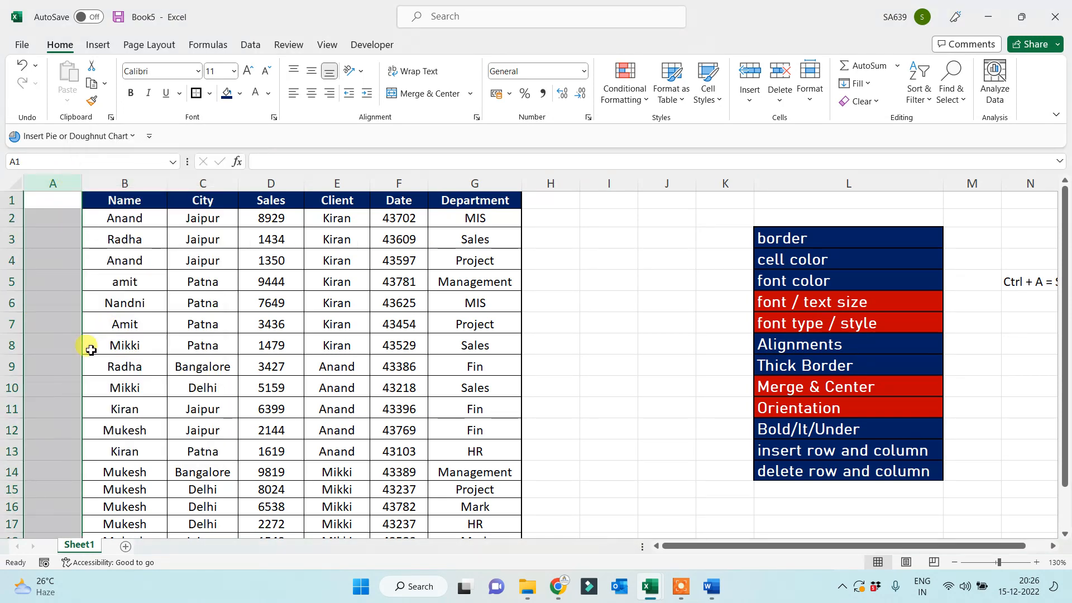
right_click(63, 182)
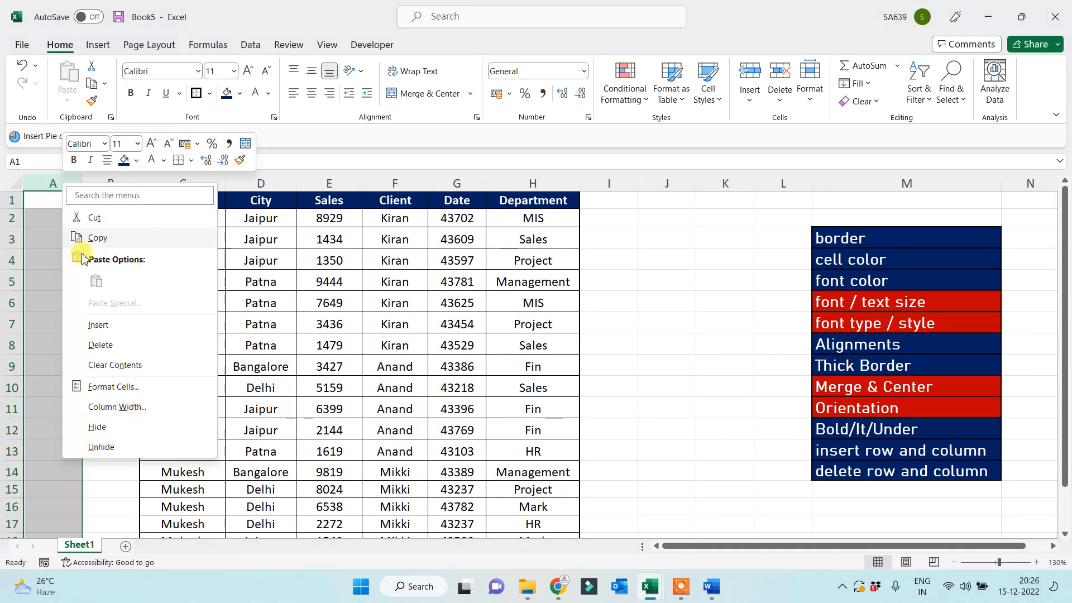
click(101, 326)
click(72, 385)
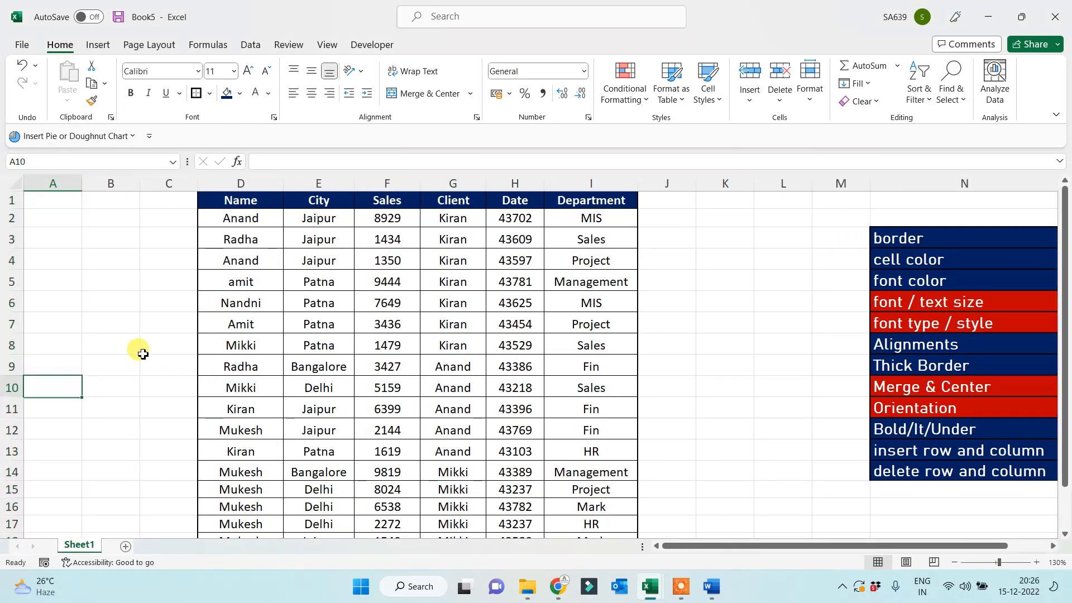
Delete the blank columns B and C in front of the sales table
click(151, 183)
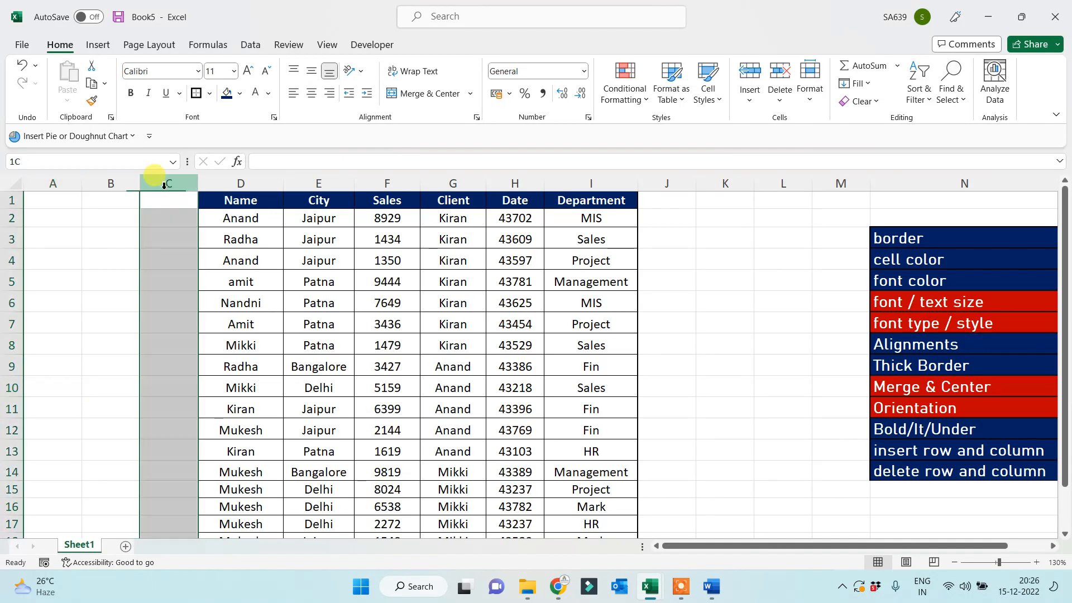
click(62, 218)
drag(114, 183, 168, 186)
right_click(168, 186)
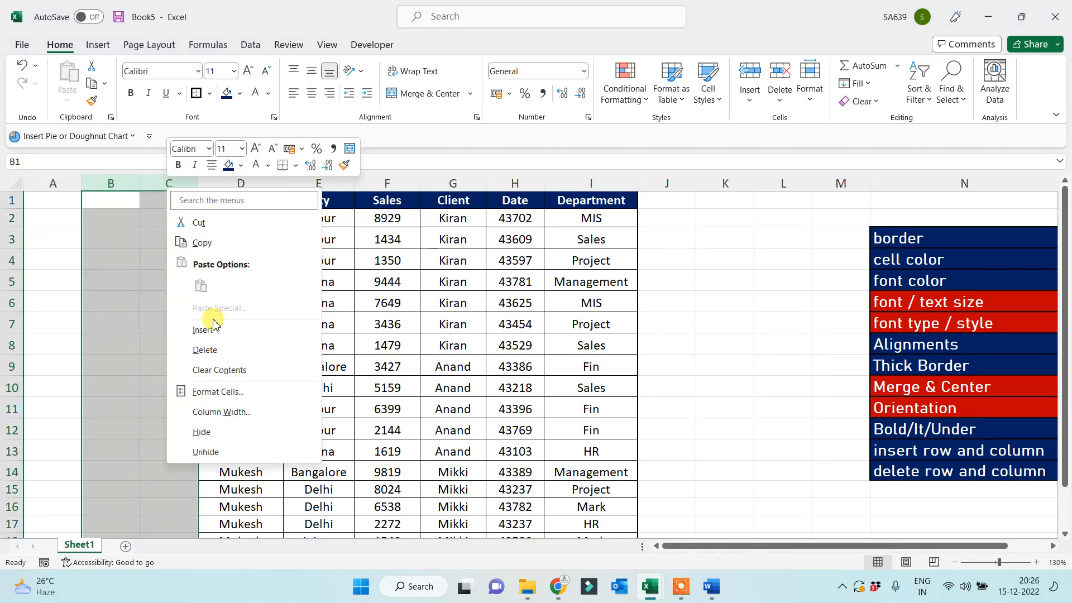
click(205, 350)
click(140, 346)
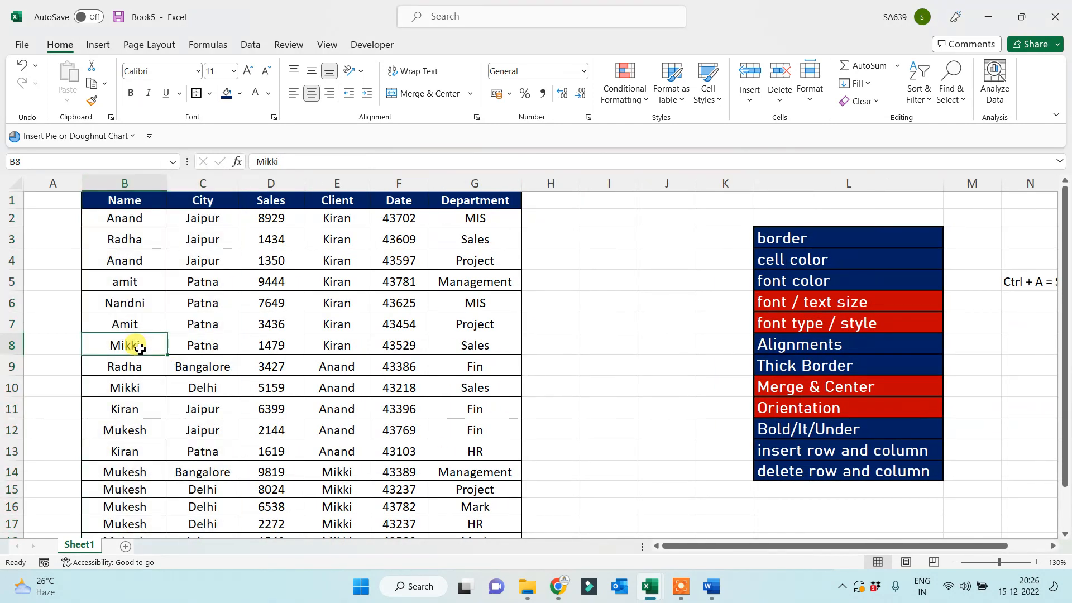
Insert three blank rows above the header row of the sales table
right_click(11, 200)
click(42, 342)
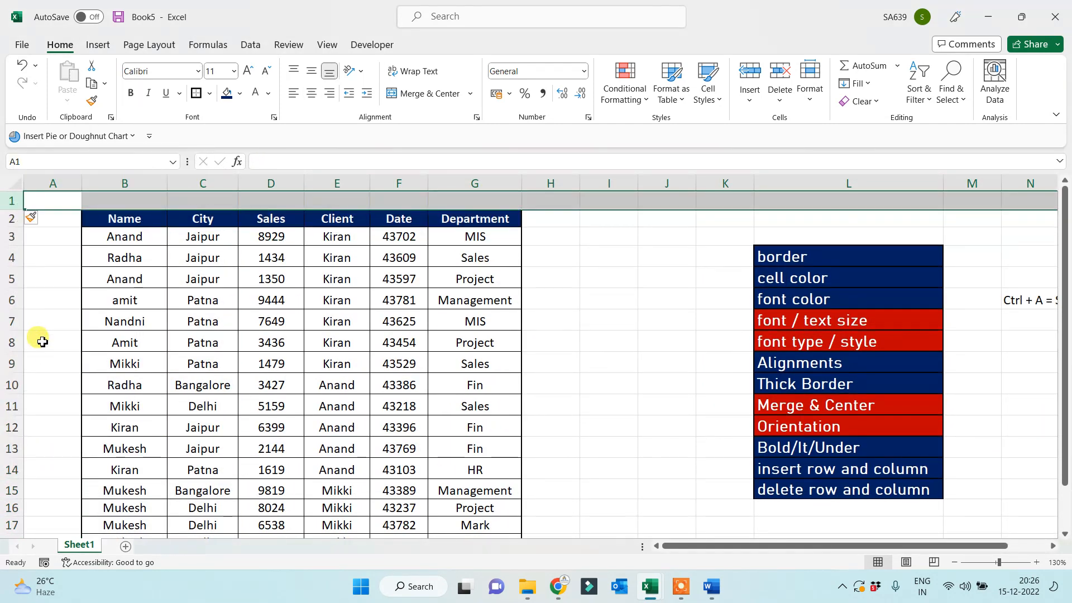
right_click(11, 201)
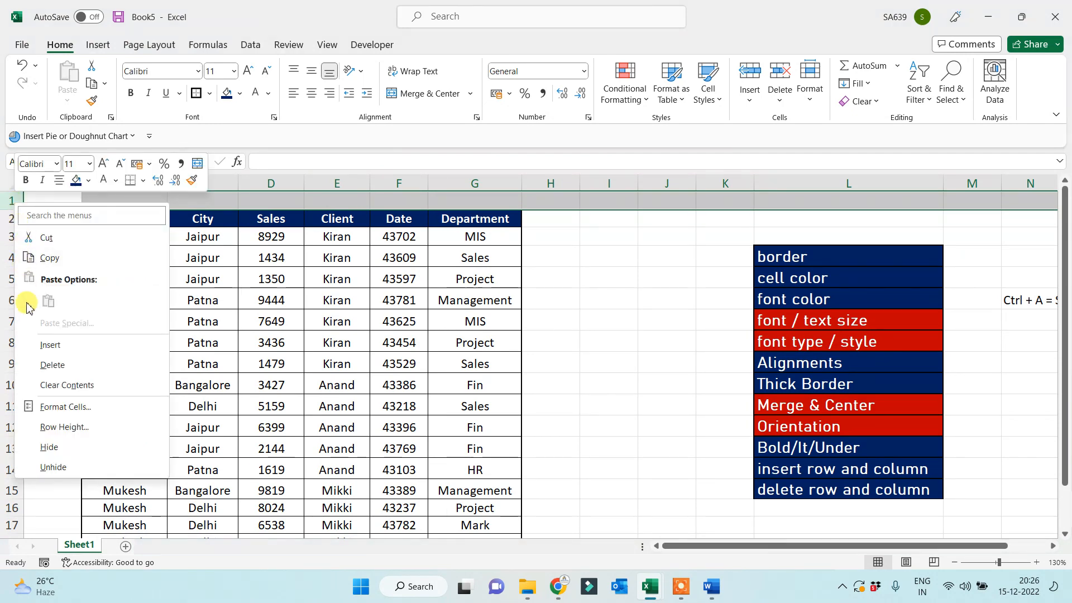
click(43, 344)
right_click(11, 203)
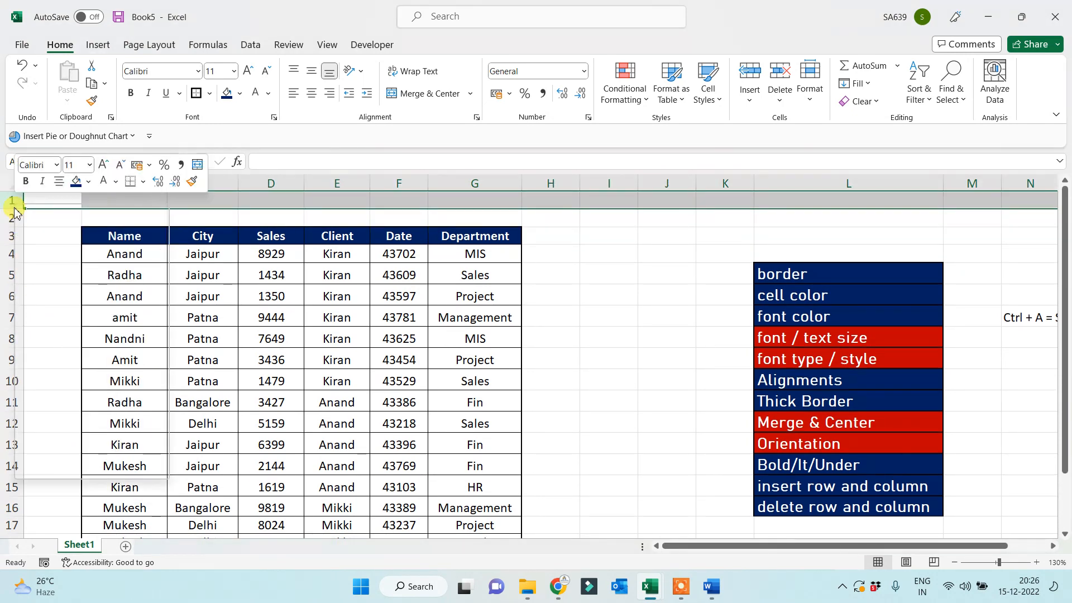
key(ctrl+shift+plus)
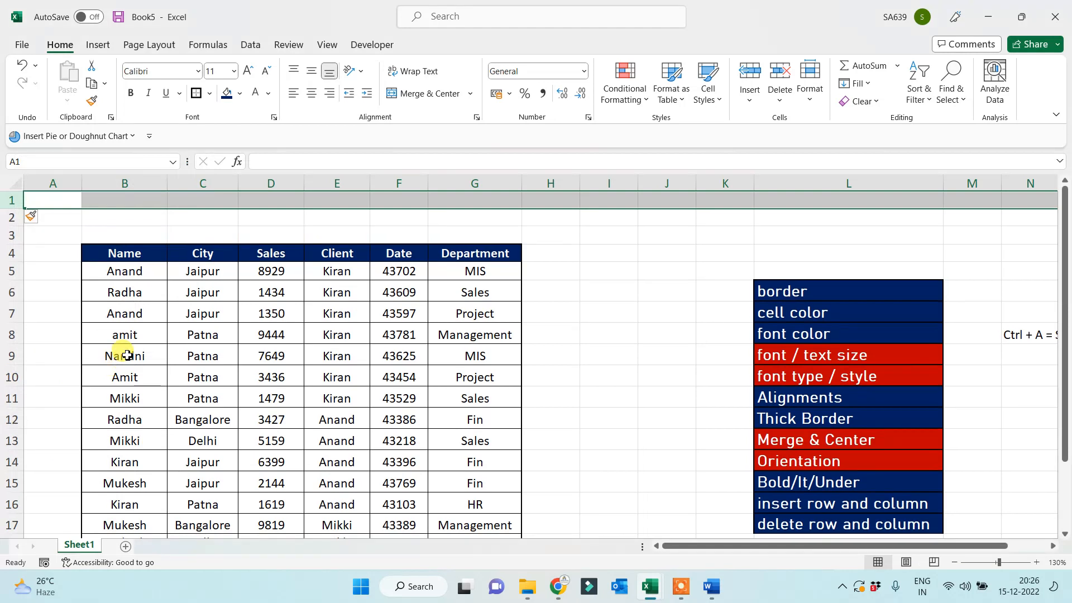
click(124, 353)
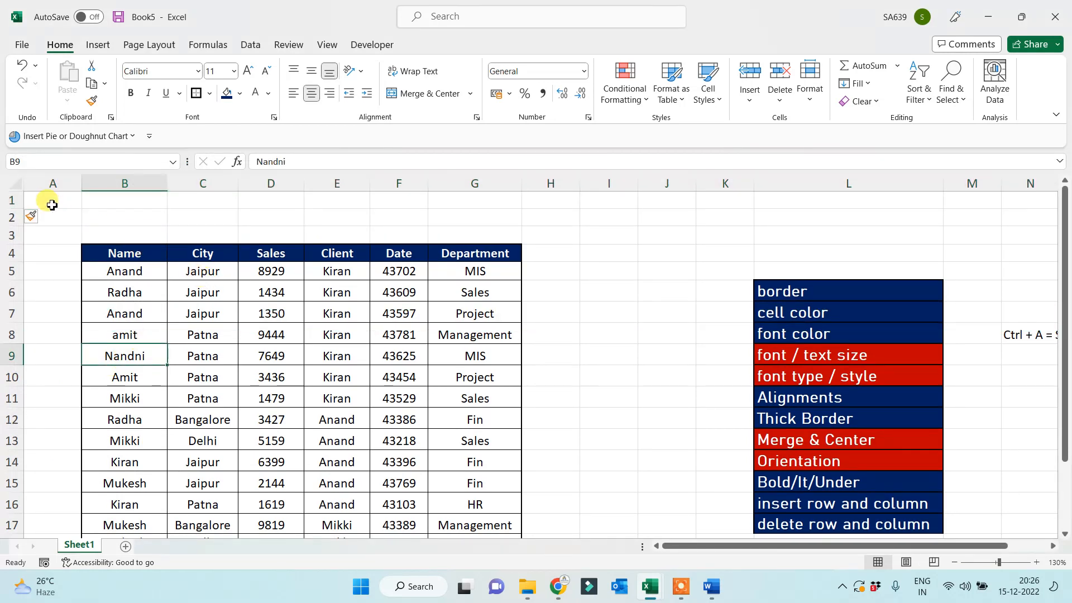
Delete two of the three blank rows above the sales table's header row
mouse_move(11, 200)
mouse_down()
mouse_move(12, 235)
mouse_move(11, 219)
mouse_up()
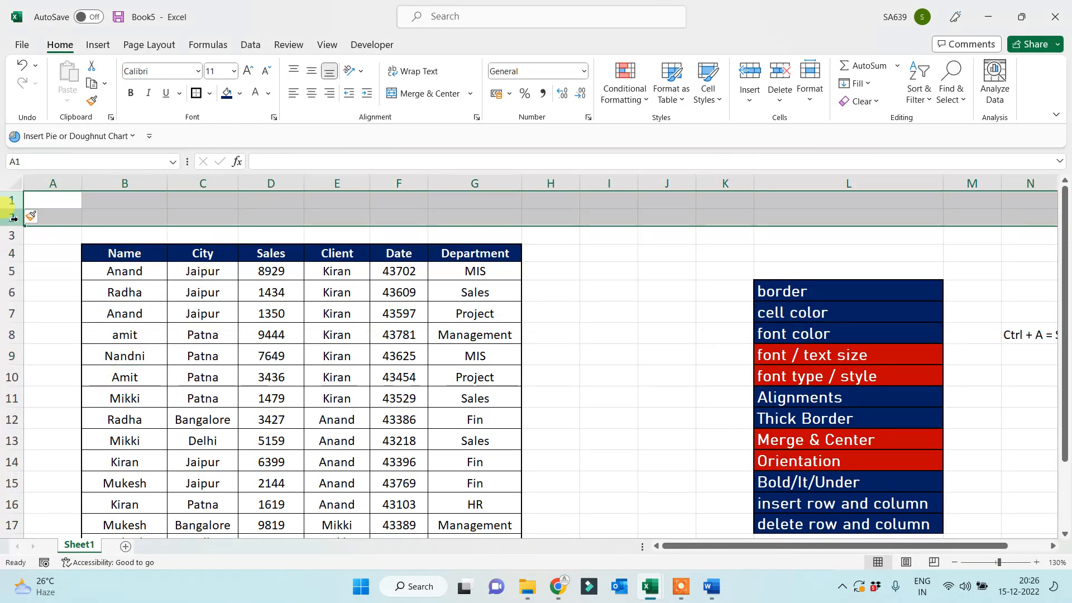
click(12, 218)
right_click(12, 218)
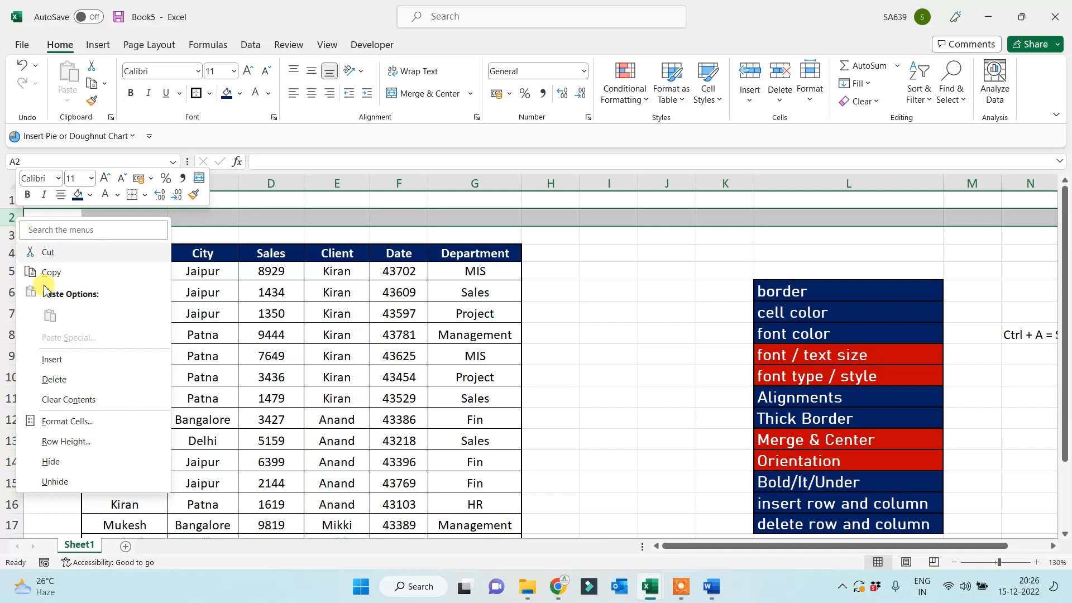
click(56, 380)
right_click(13, 199)
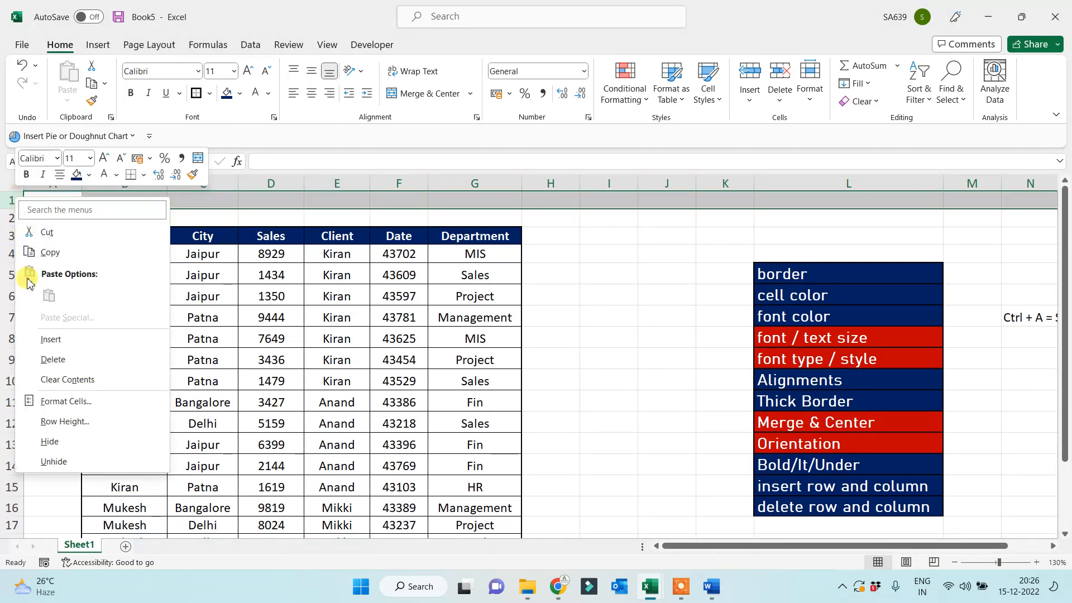
click(54, 360)
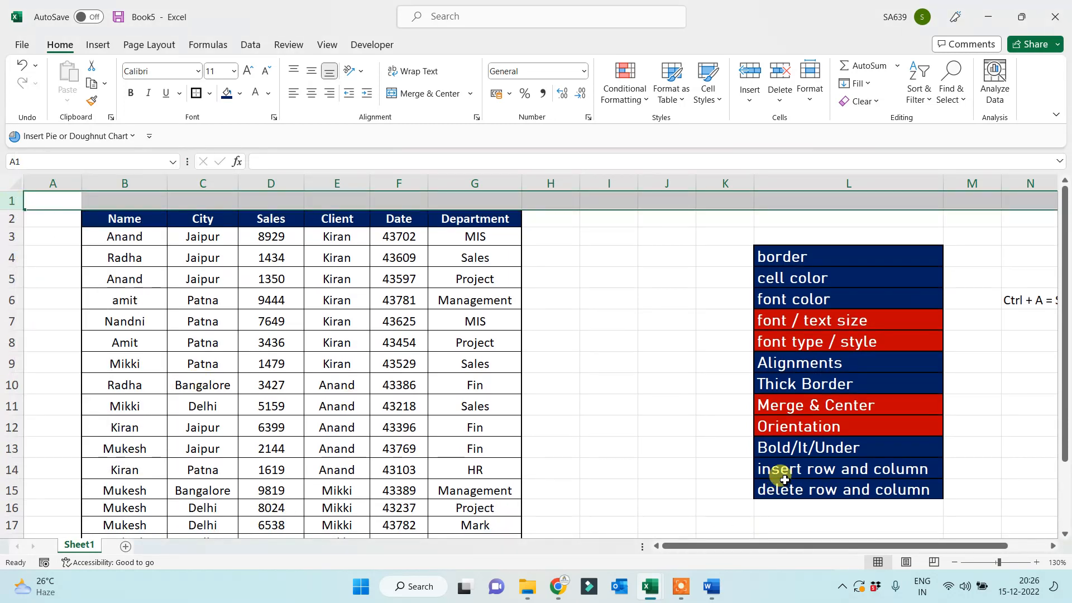
click(794, 471)
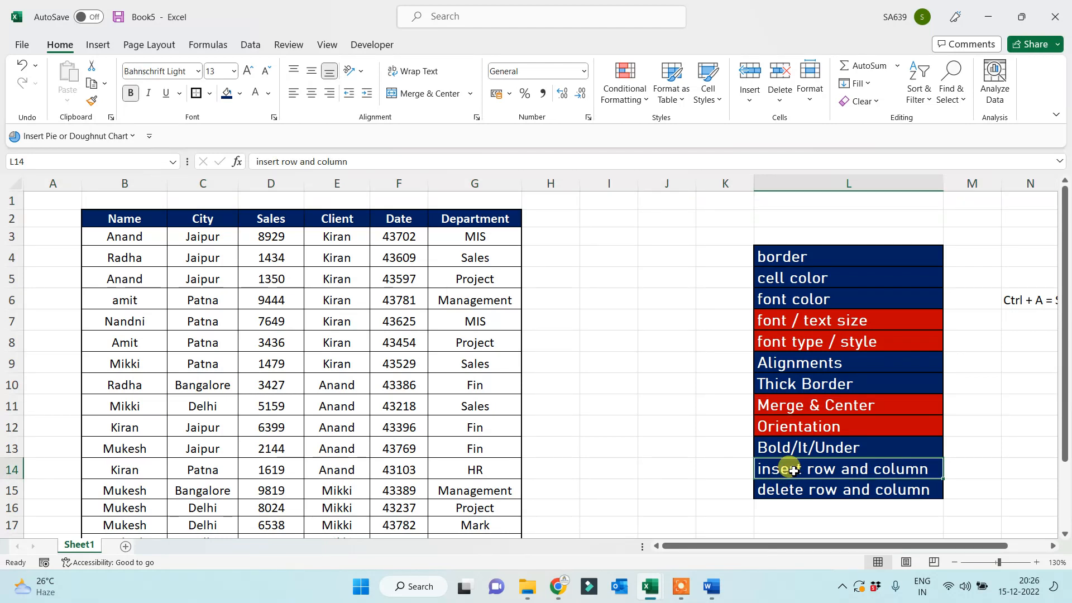
click(802, 487)
click(629, 471)
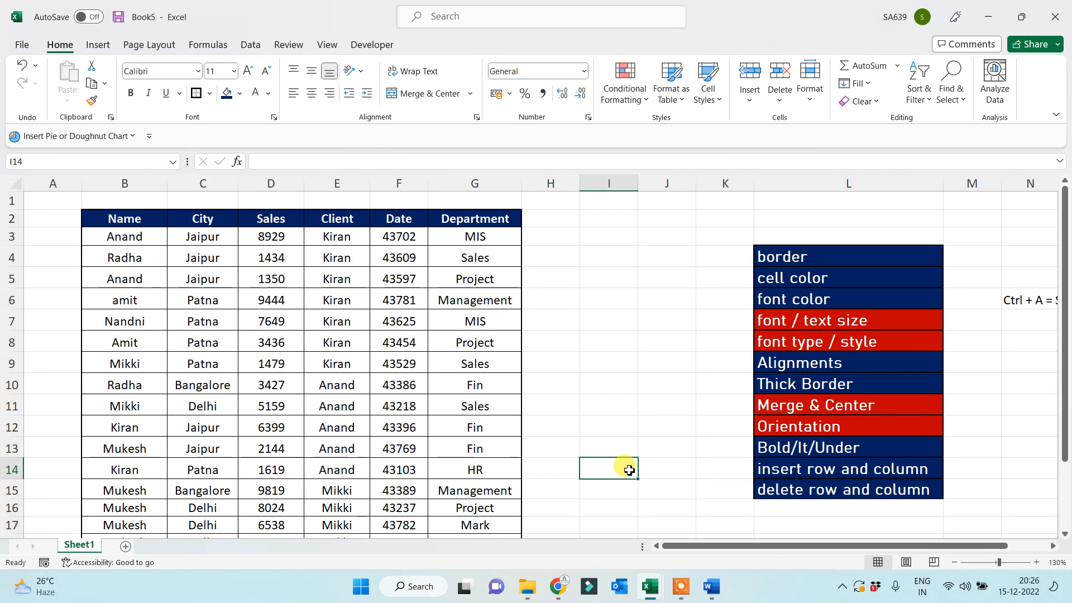
Merge and center cells B1:G1 above the table header and make row 1 about twice as tall
click(123, 202)
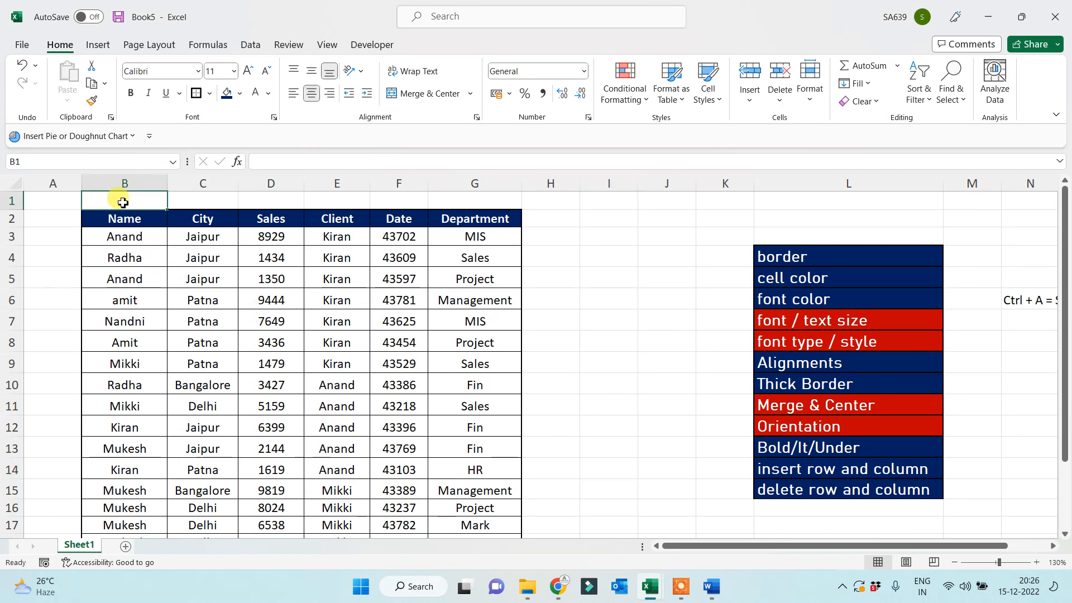
drag(144, 199, 474, 200)
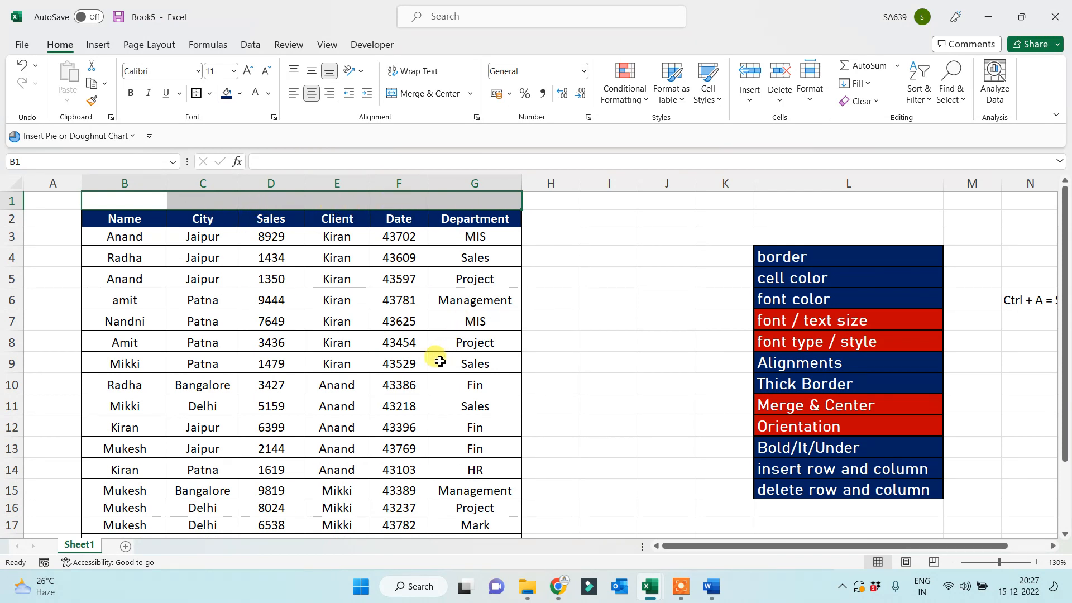
drag(119, 202, 458, 205)
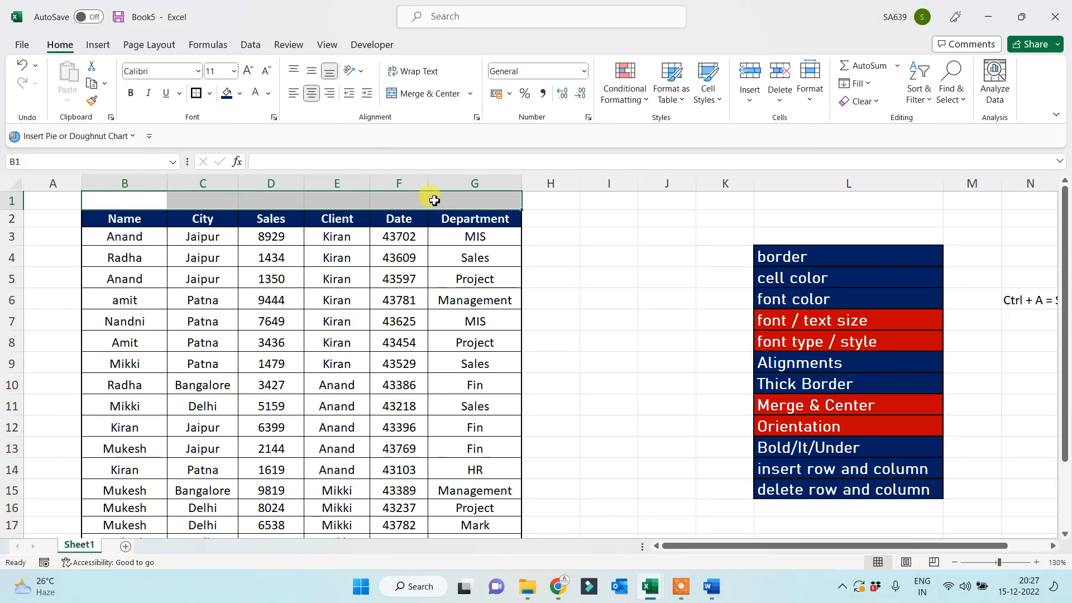
click(422, 96)
drag(13, 209, 13, 228)
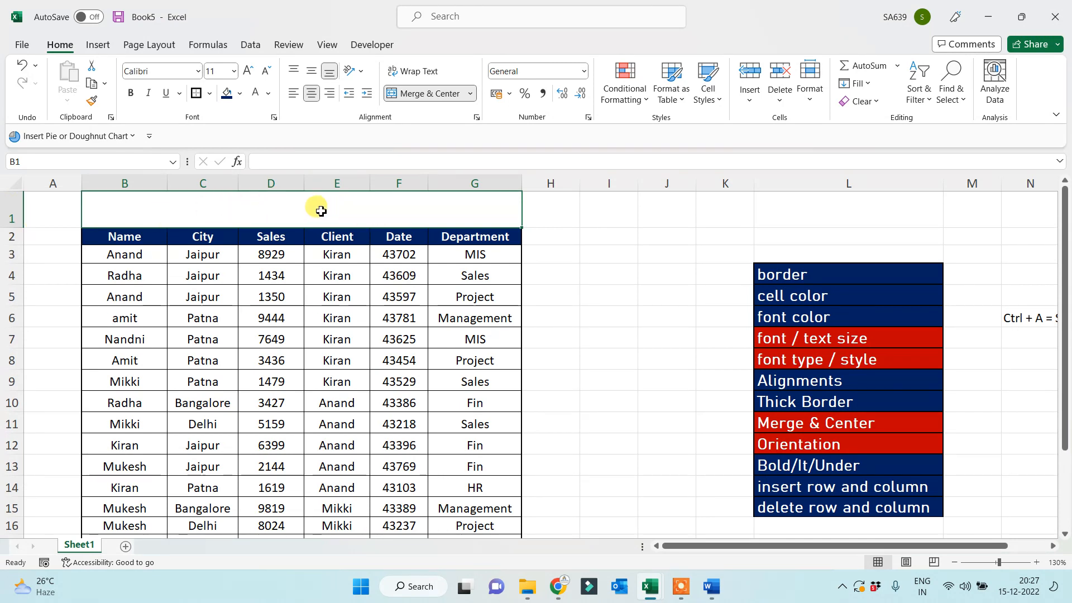
Fill the merged title cell above the sales table with the darkest green theme color
click(239, 94)
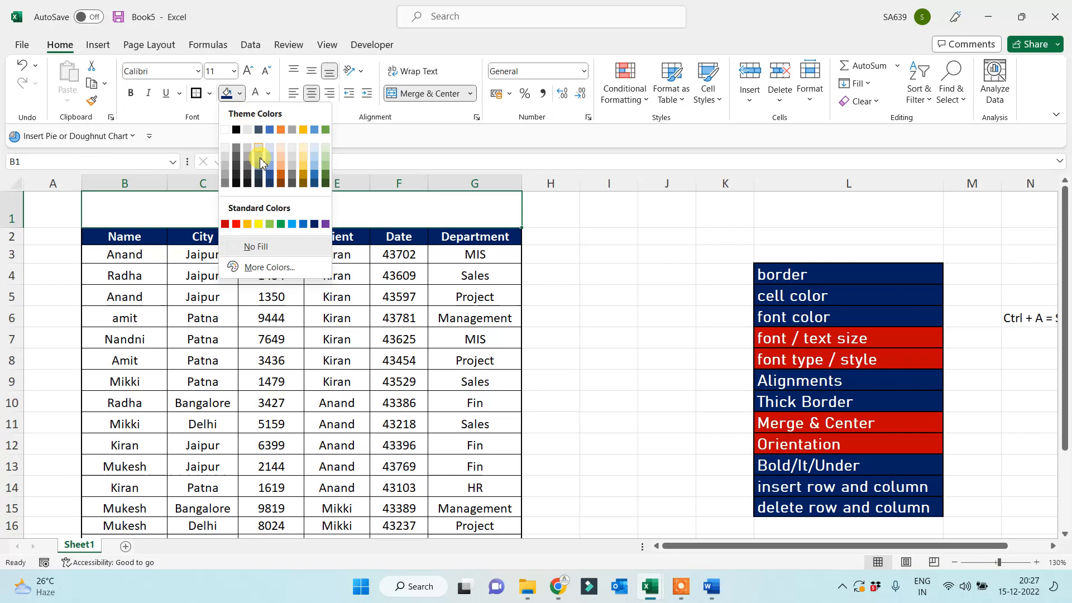
click(325, 182)
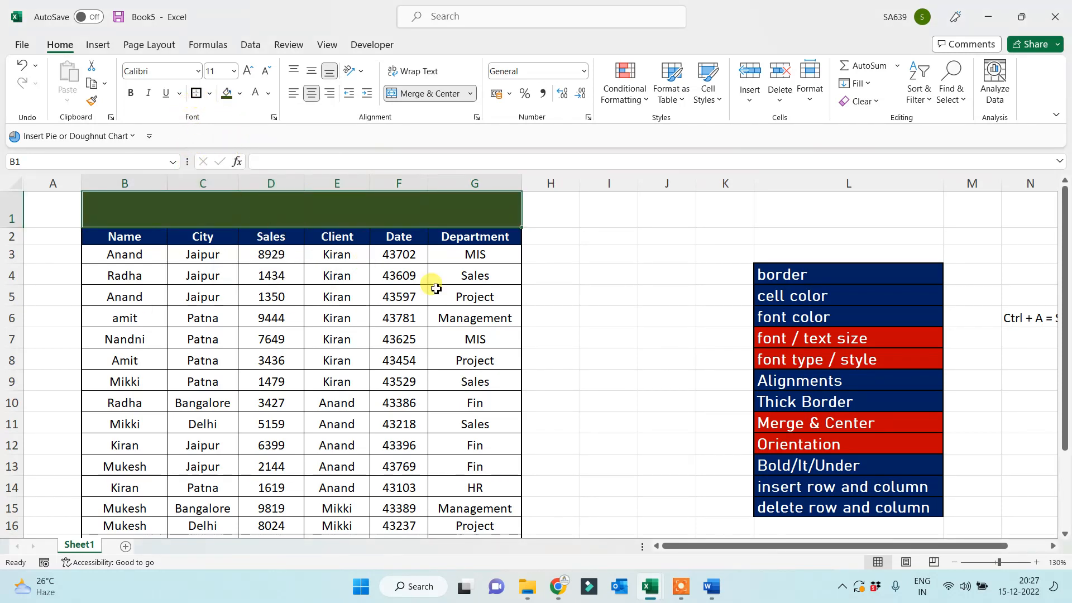
click(568, 296)
Enter "Sales Report 2021-2022" as the title in the merged cell above the table
click(286, 217)
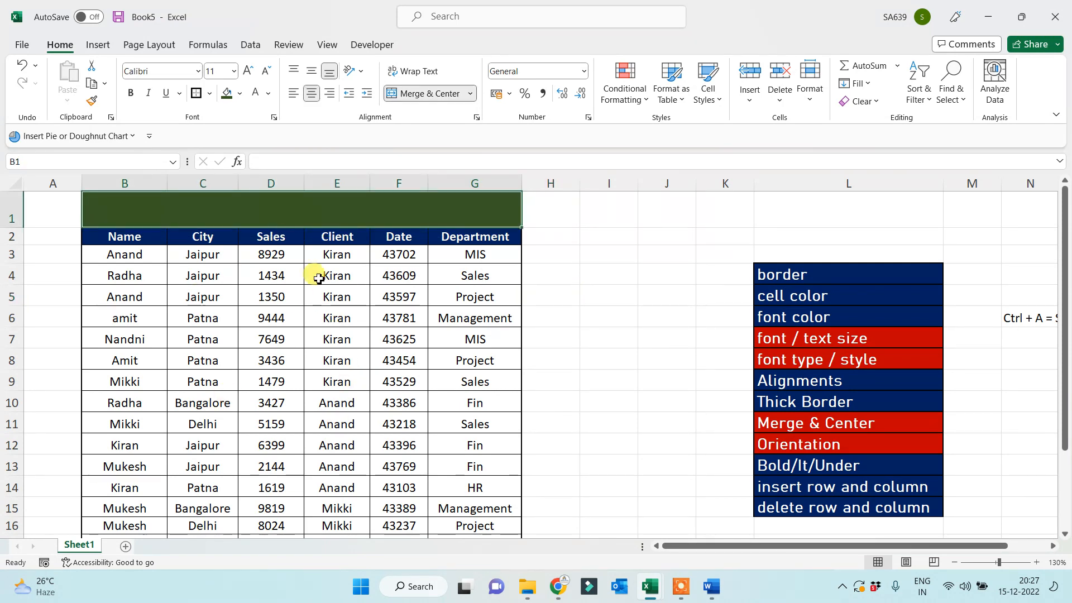
double_click(301, 215)
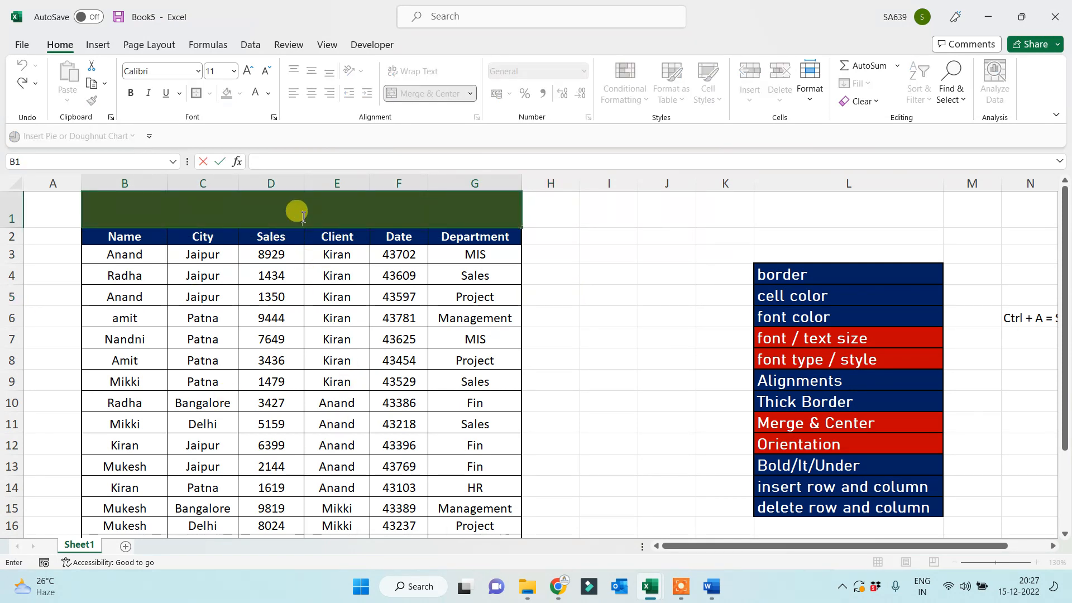
text(Sales Report 2)
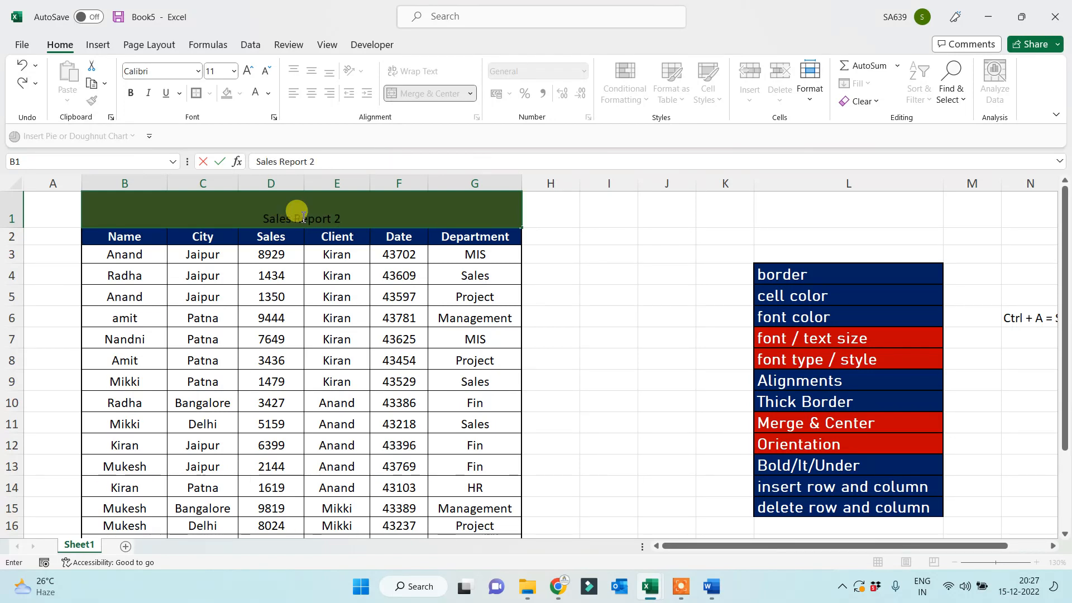
text(021-2022)
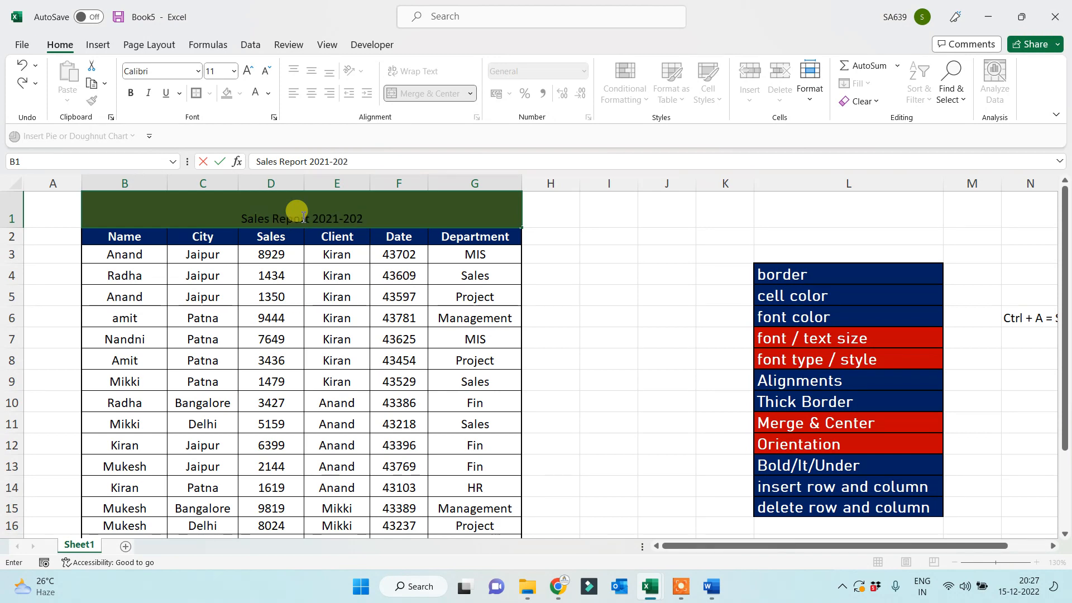
click(308, 323)
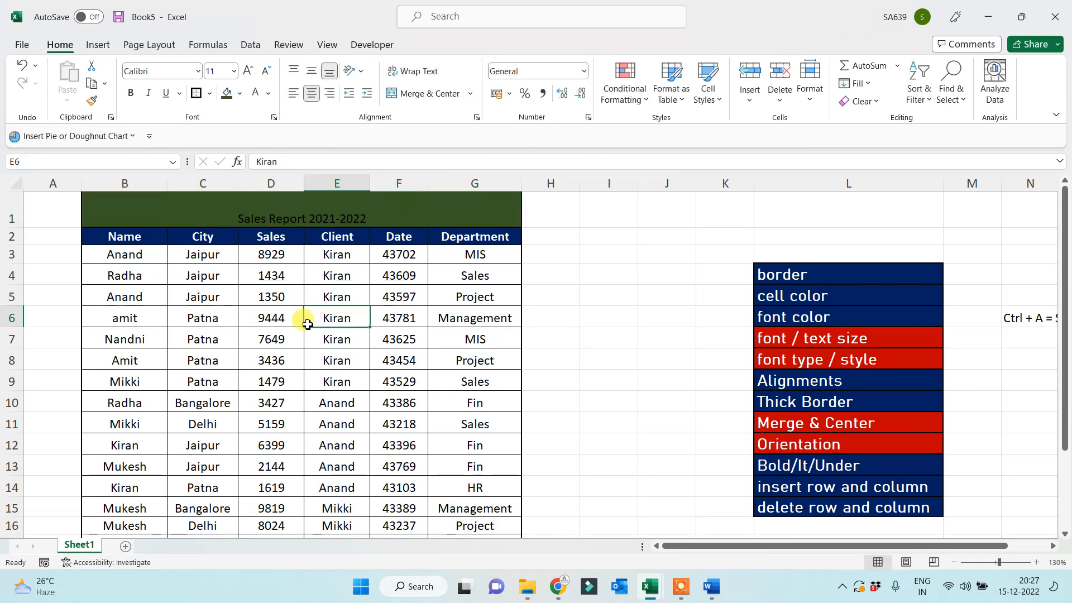
Change the sales report title's font color to the lightest gold theme shade
click(293, 218)
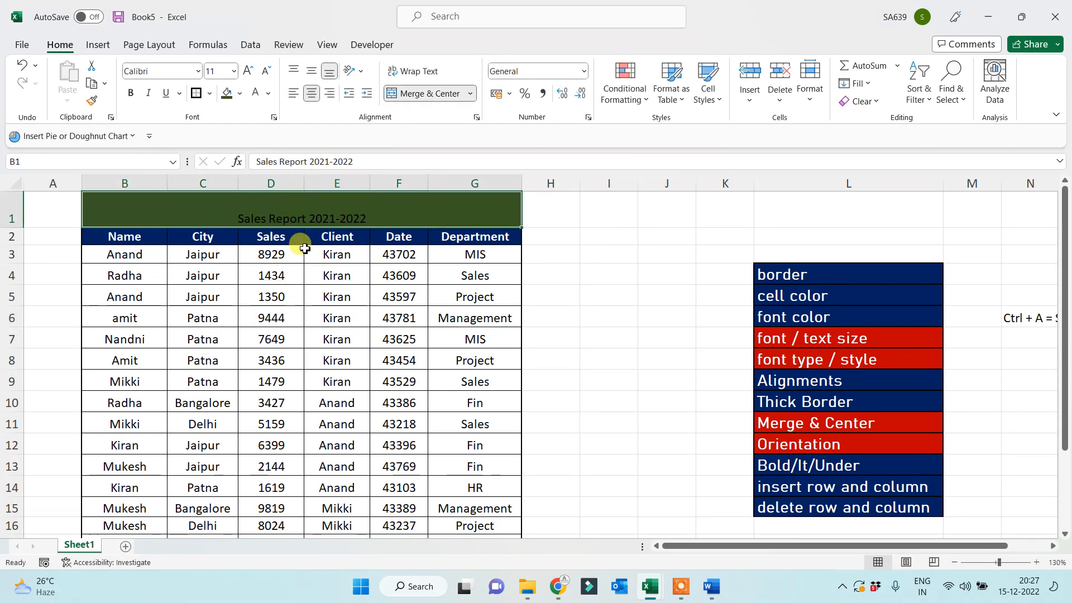
click(268, 94)
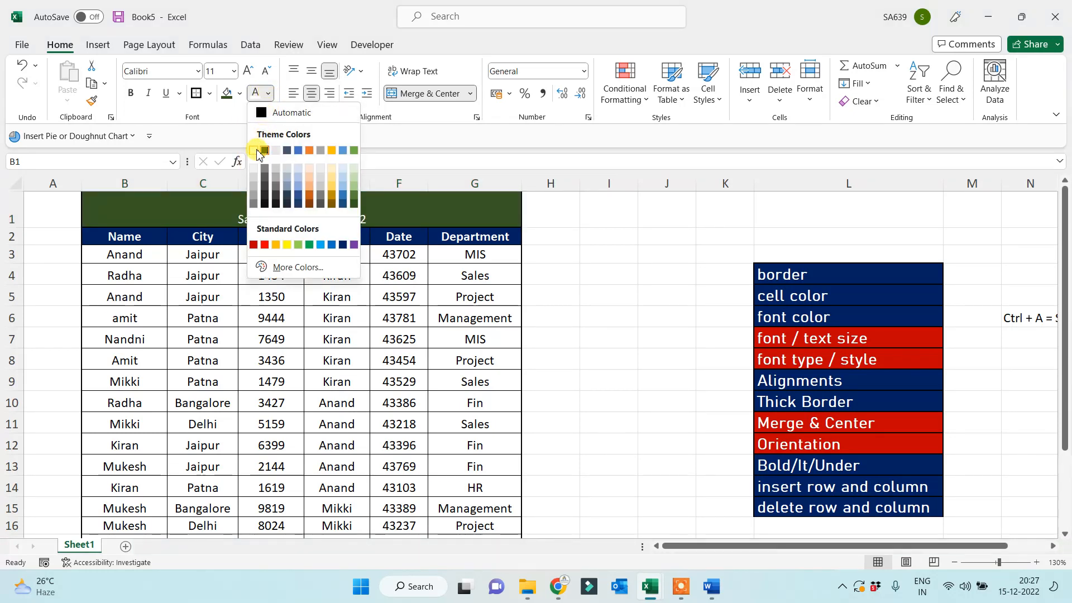
click(332, 171)
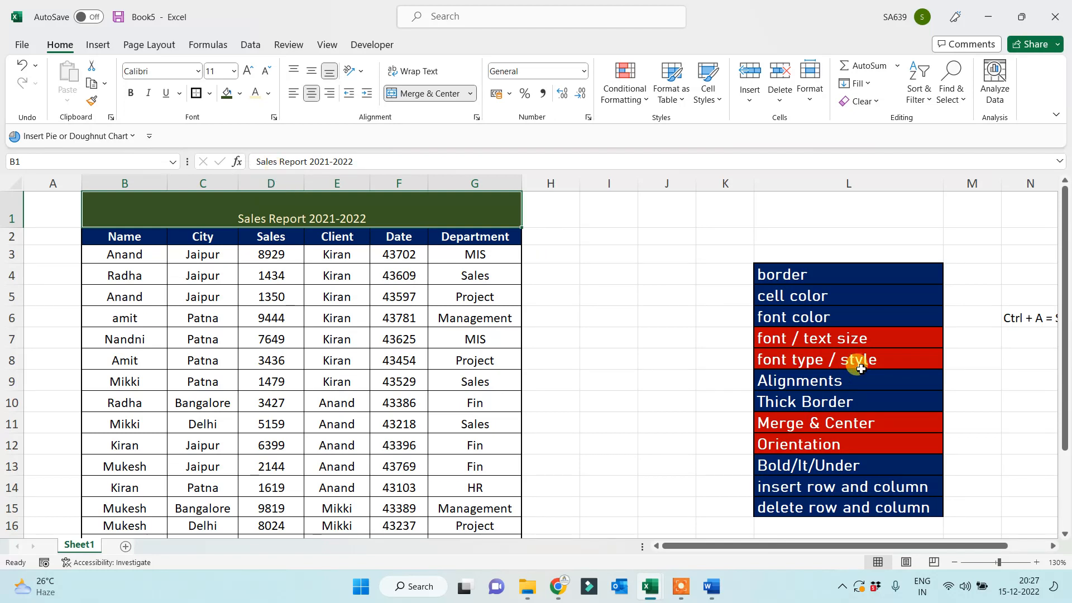
Set the font size of the sales report title to 22
click(811, 340)
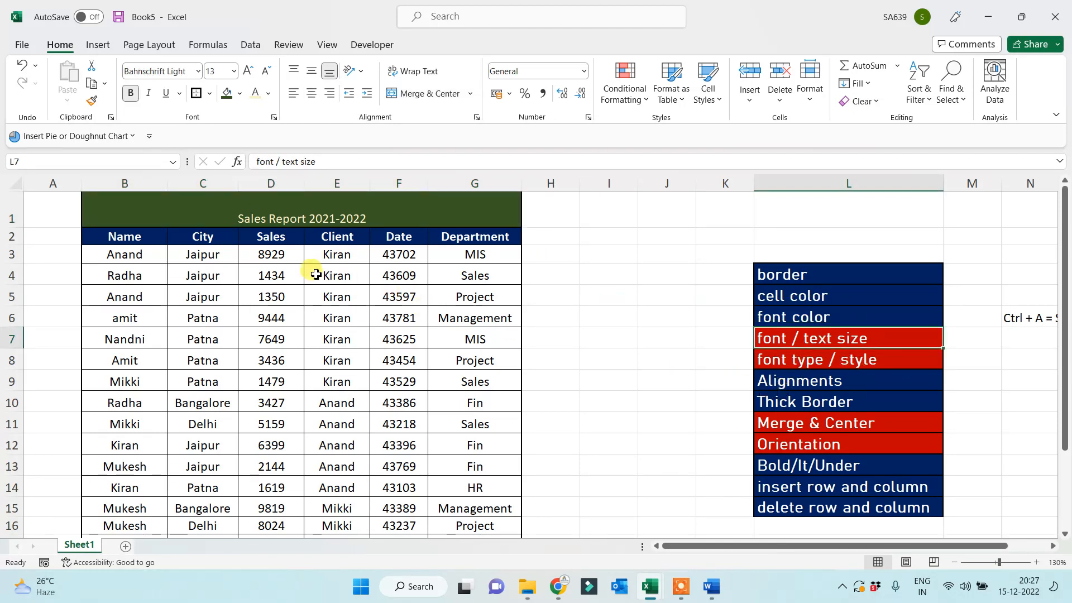
click(286, 218)
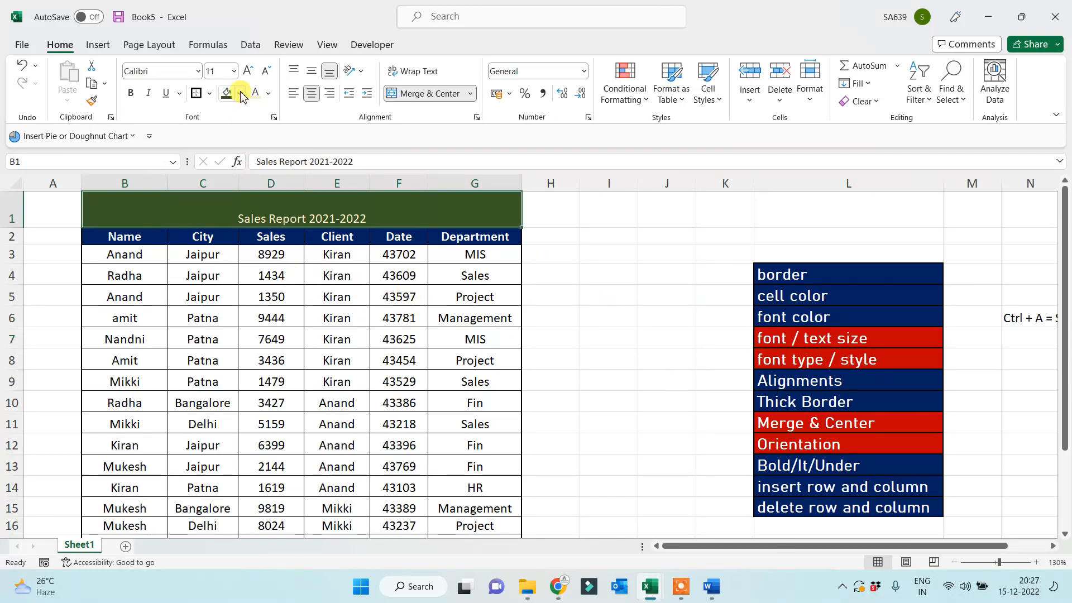
click(233, 71)
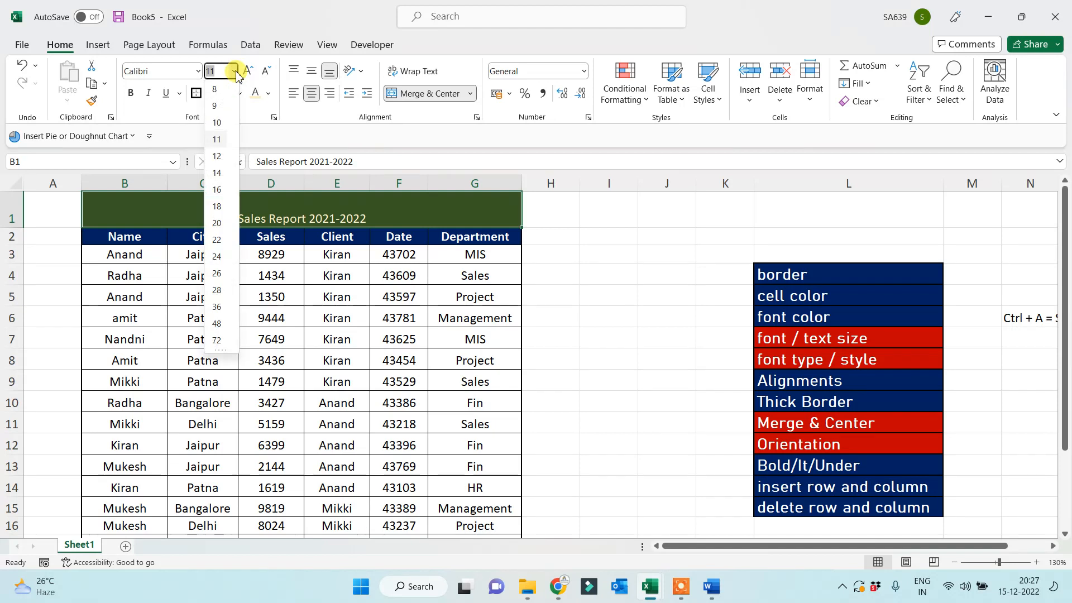
click(217, 240)
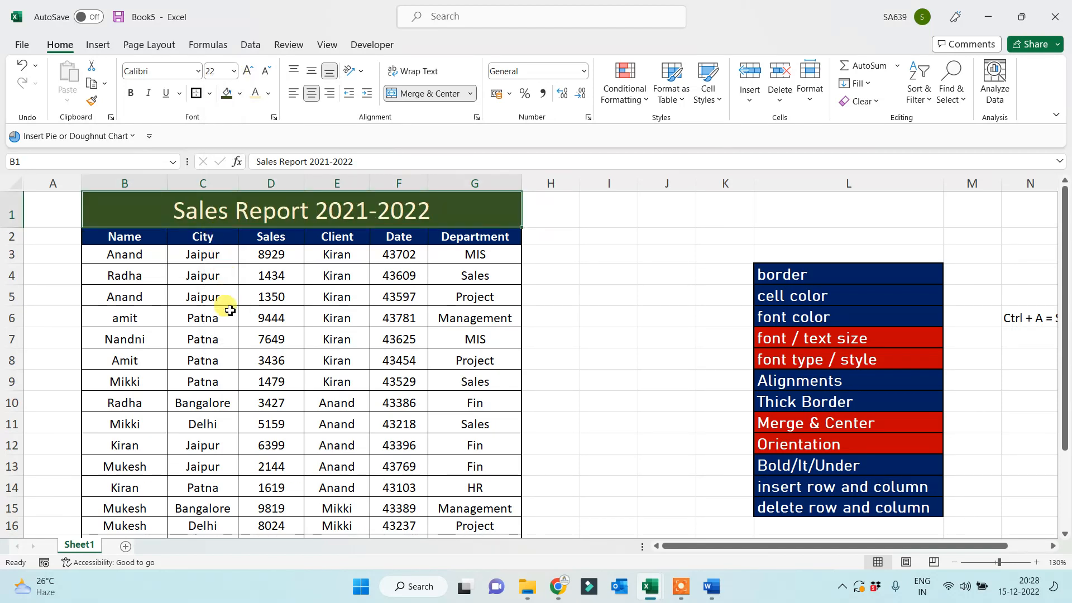
Change the font of the sales report title to Algerian
click(799, 359)
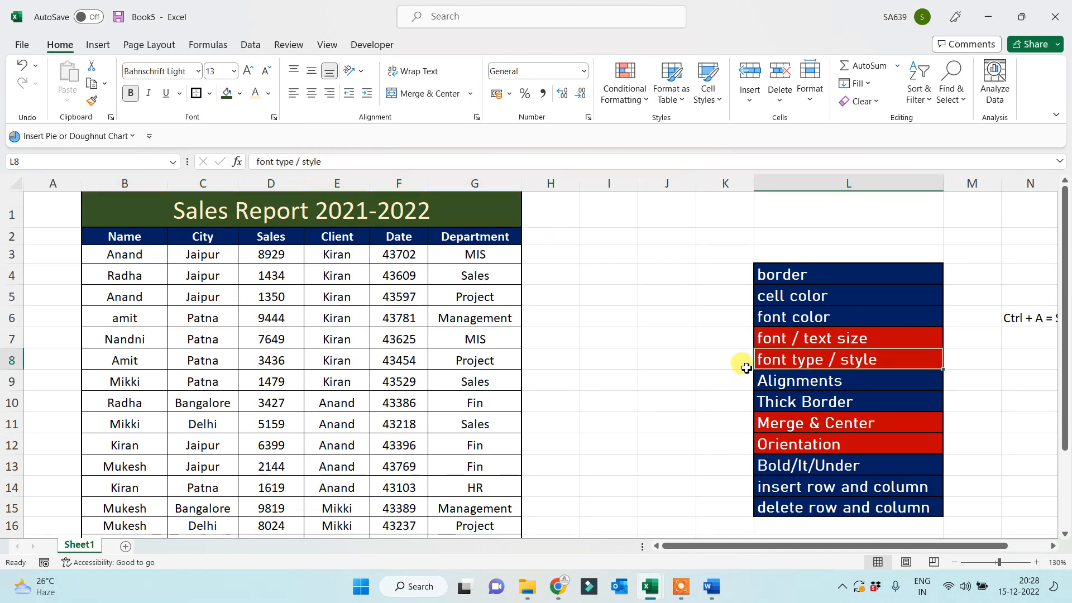
click(307, 206)
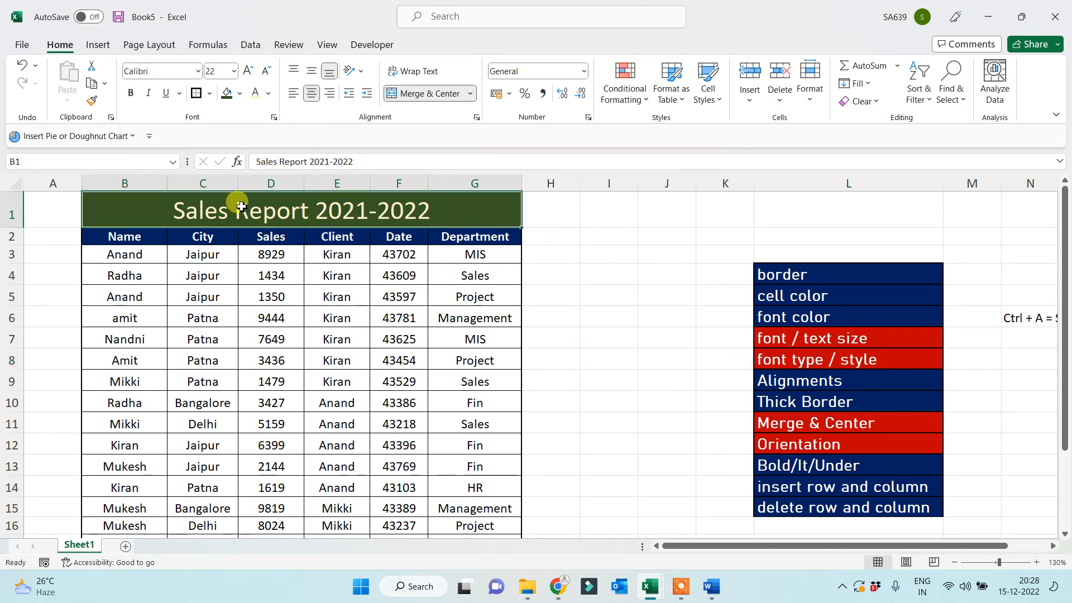
click(197, 71)
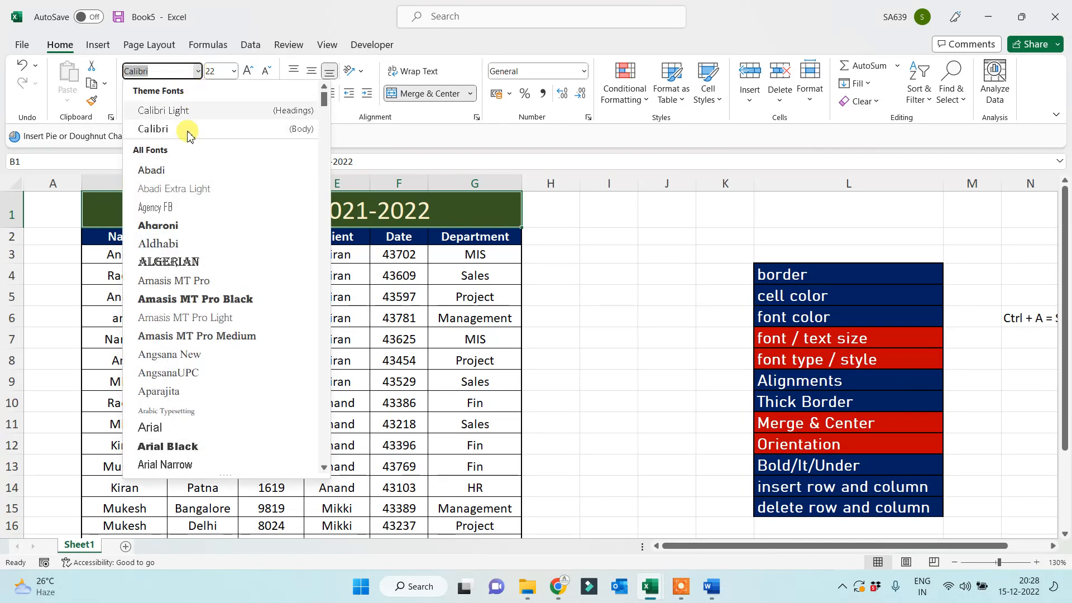
click(191, 262)
Change the font of the whole sales table, including its title, to Amasis MT Pro Medium
click(231, 353)
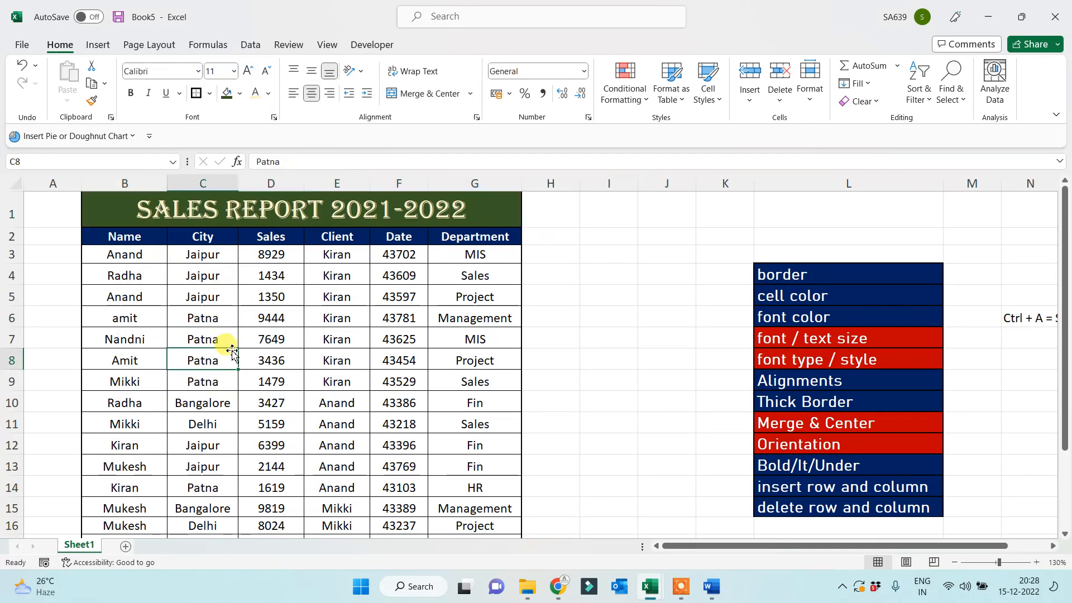
key(ctrl+a)
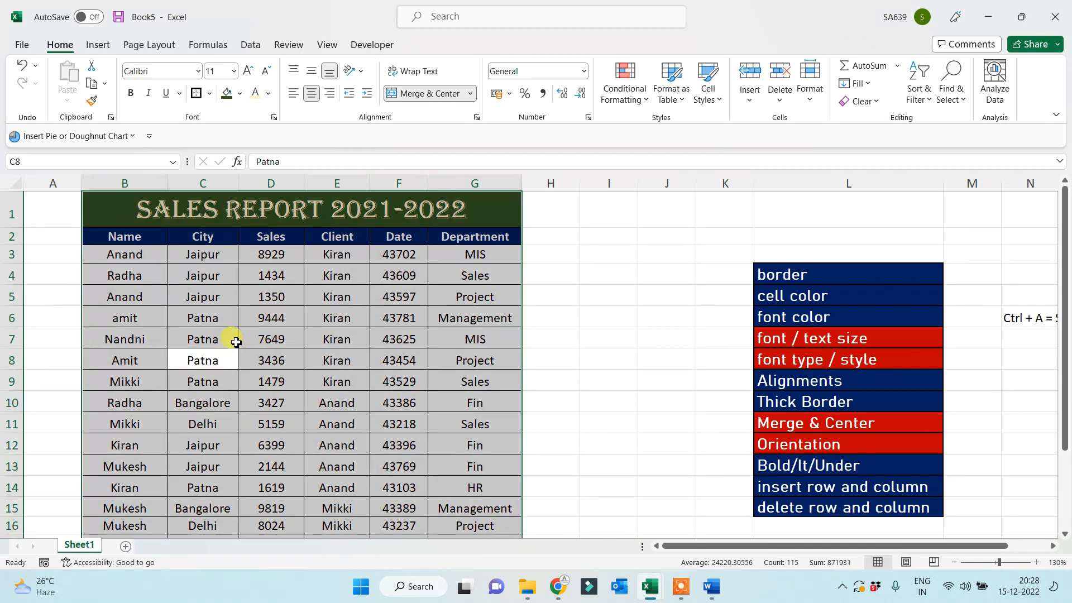
click(199, 71)
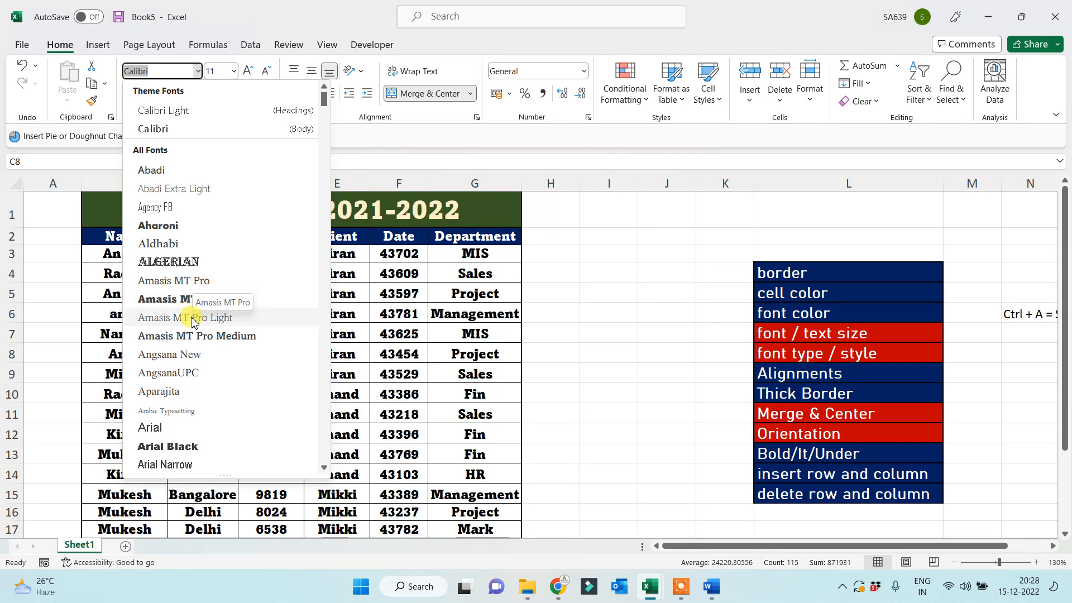
click(191, 335)
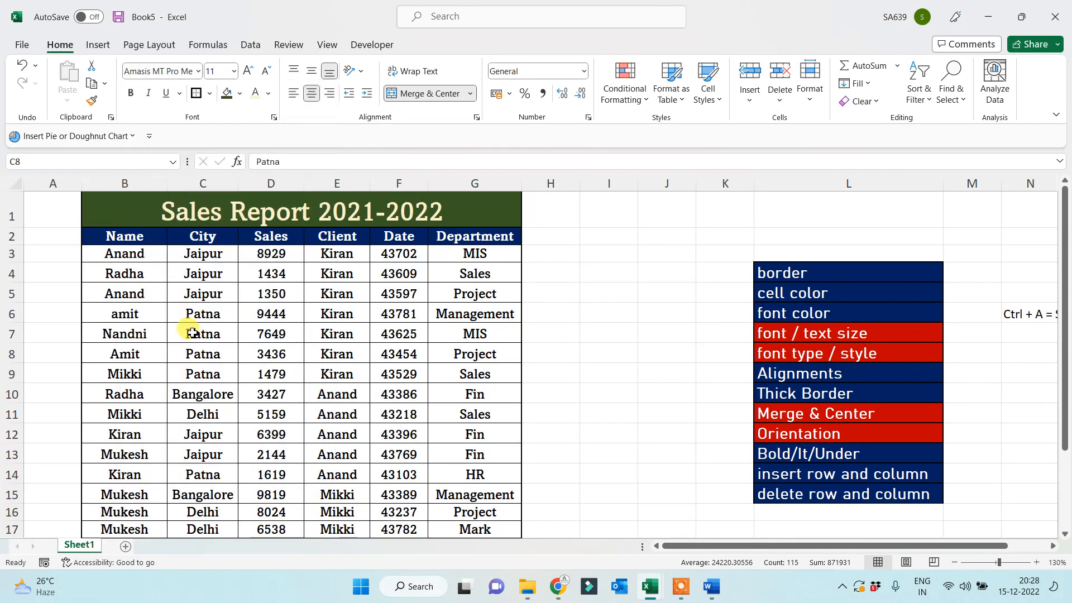
click(336, 329)
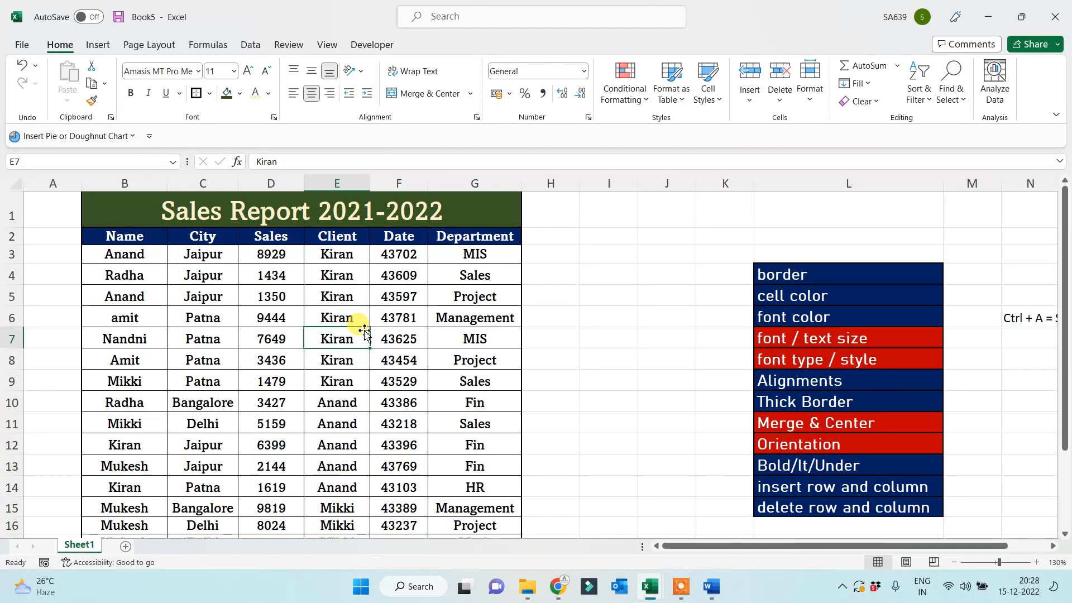
Fill the "font / text size" and "font type / style" cells of the topic list with the current dark green
drag(844, 337, 840, 371)
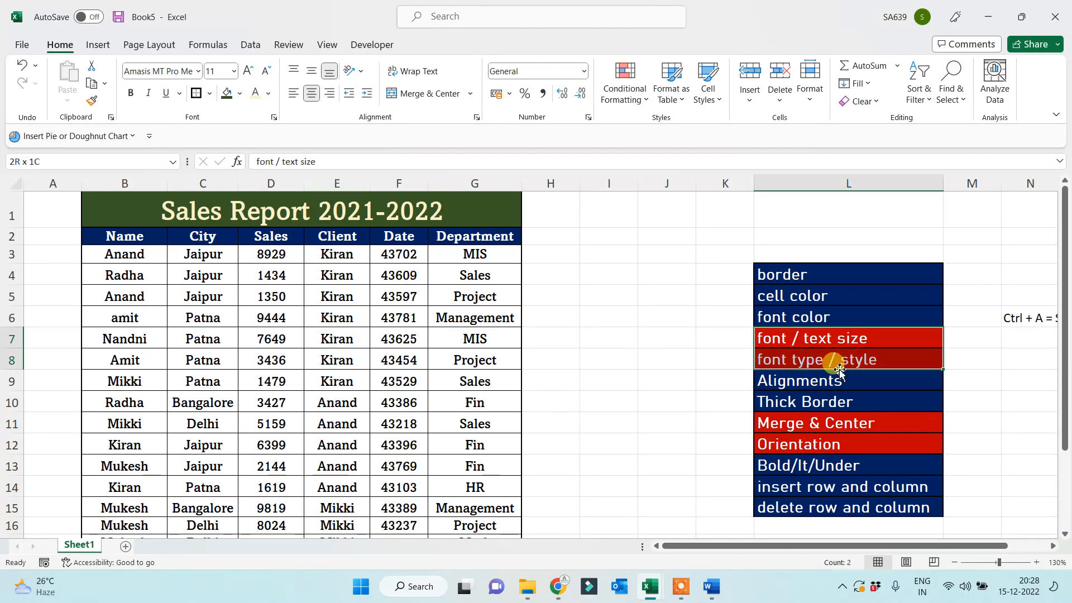
click(227, 93)
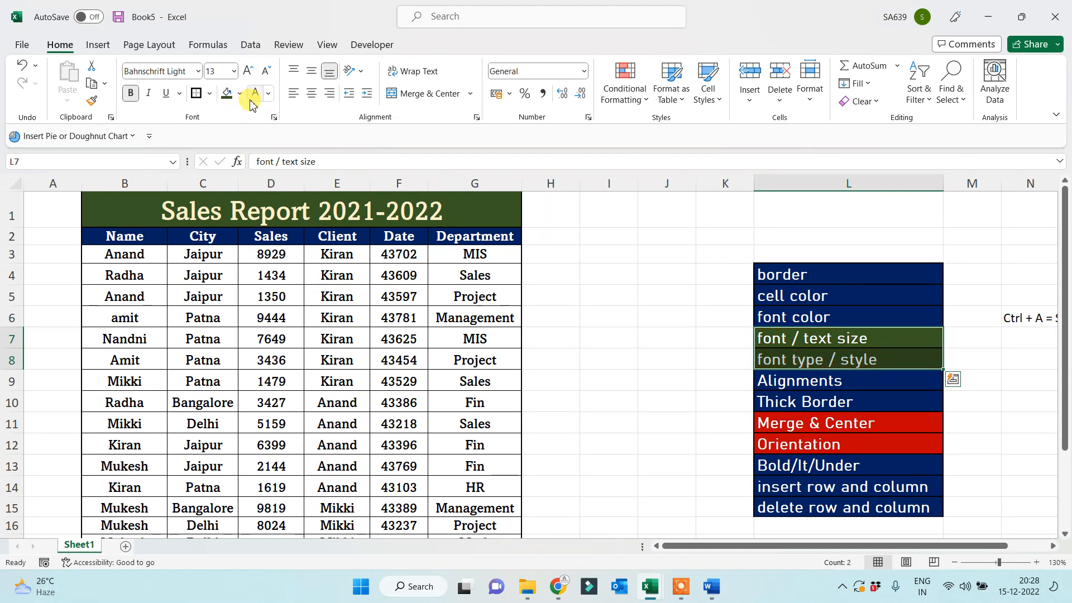
click(846, 316)
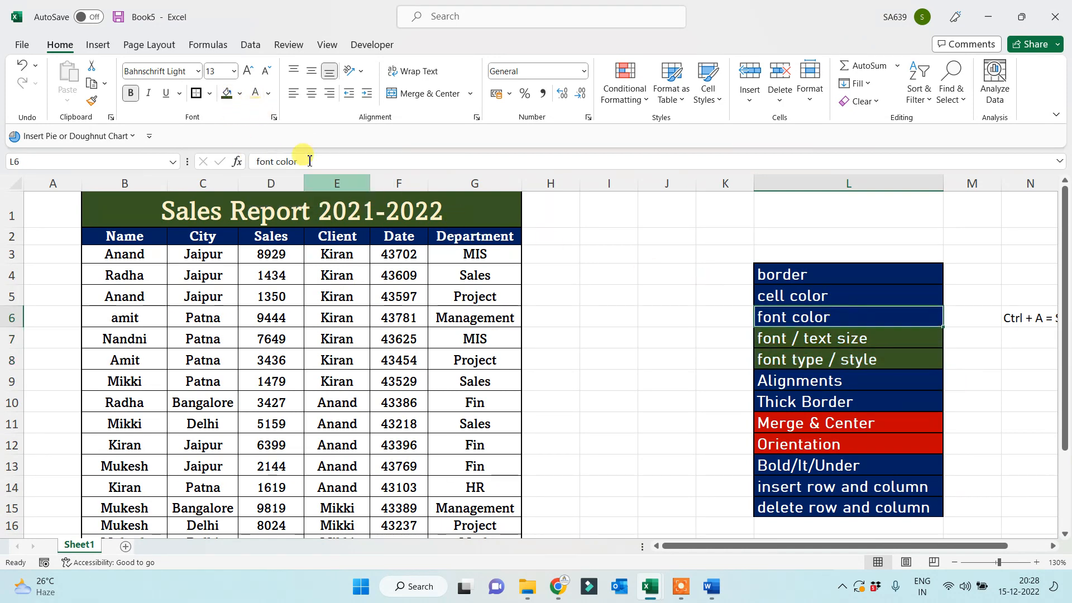
Copy the dark blue formatting of the "font color" cell onto the "font / text size" and "font type / style" cells
click(92, 101)
drag(848, 342, 840, 358)
click(646, 402)
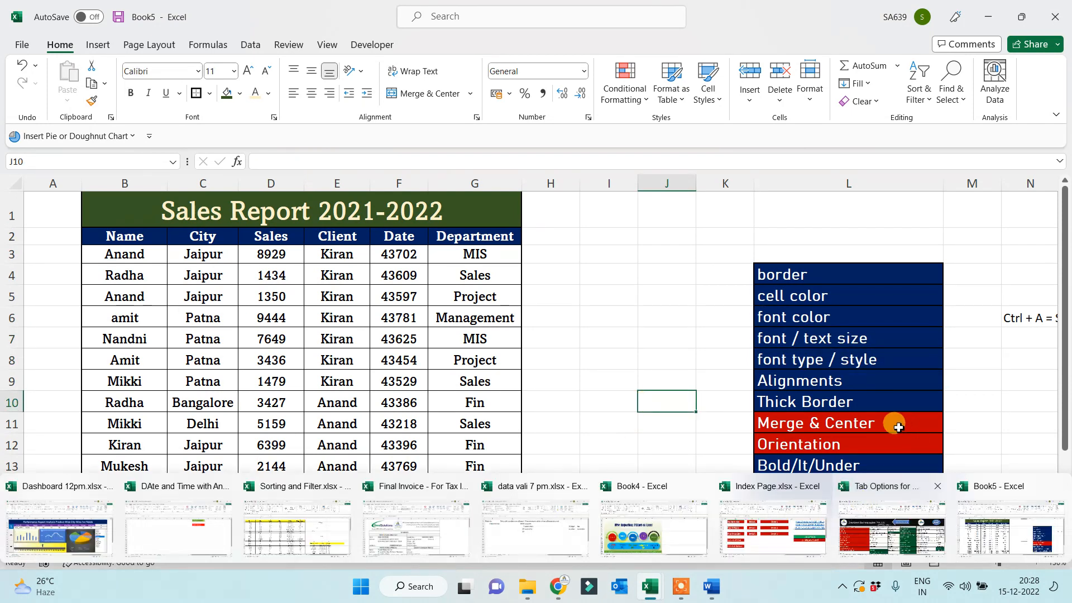
Fill the "Merge & Center" list cell dark green and replace that with formatting copied from the "font / text size" cell
click(893, 424)
click(225, 94)
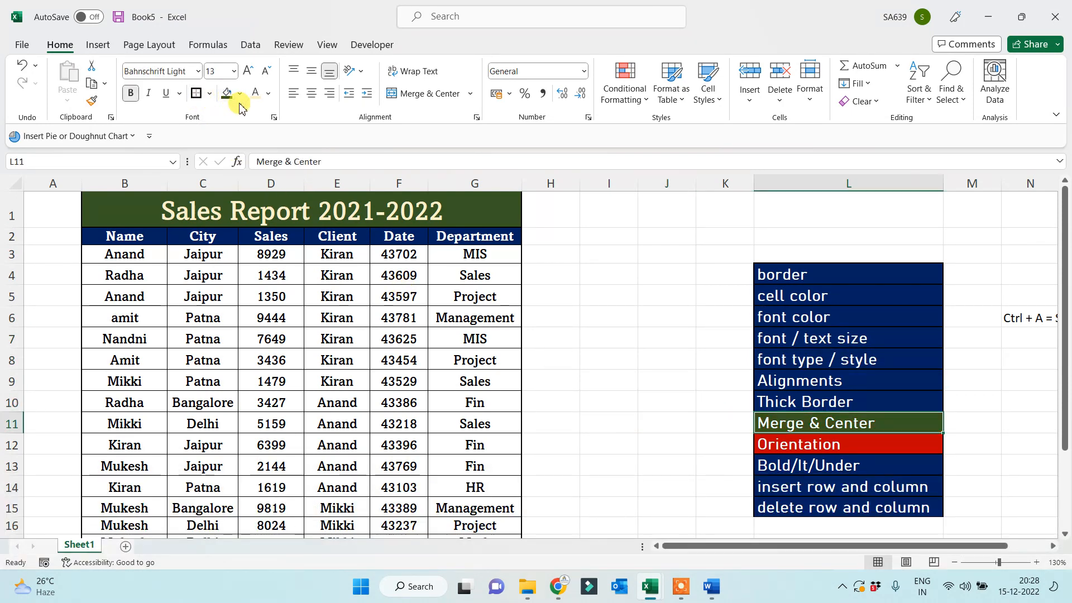
click(831, 339)
click(92, 101)
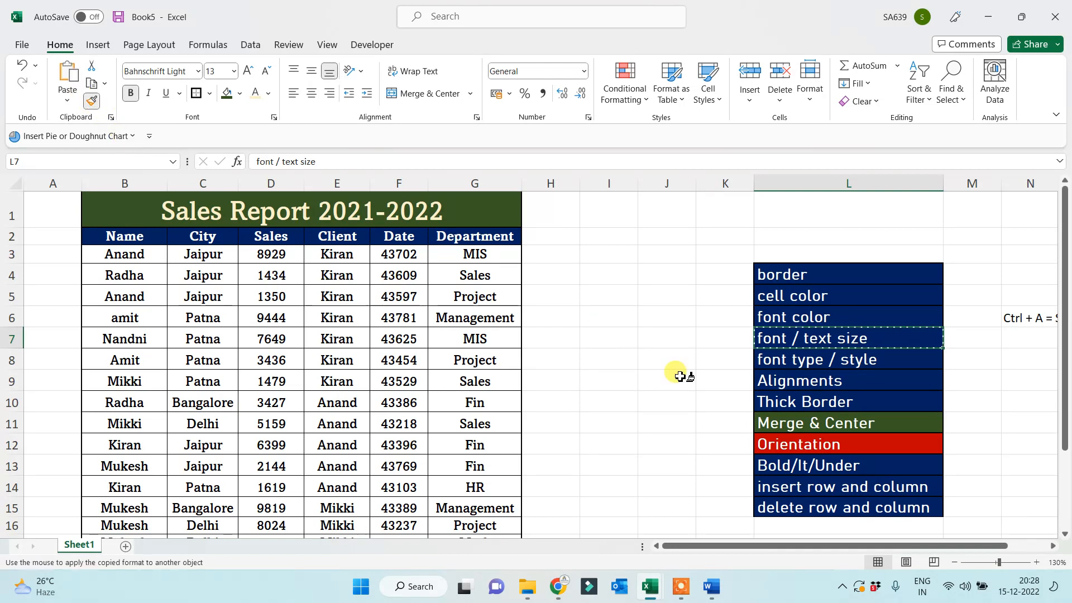
click(813, 423)
click(675, 401)
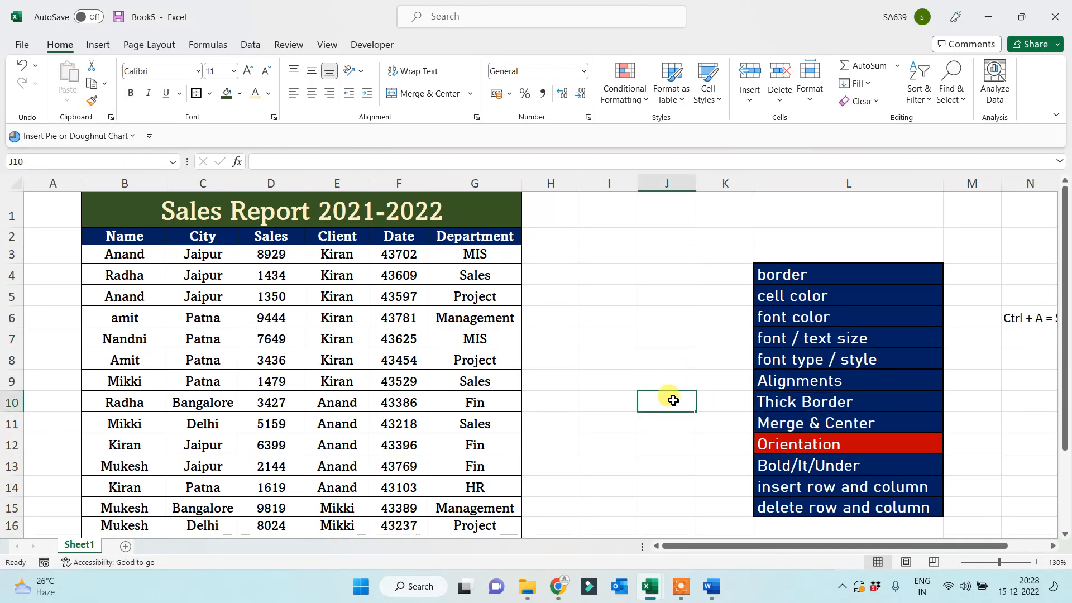
Merge and center cells H1:H20 beside the sales table and fill the merged cell with the current dark green
click(106, 208)
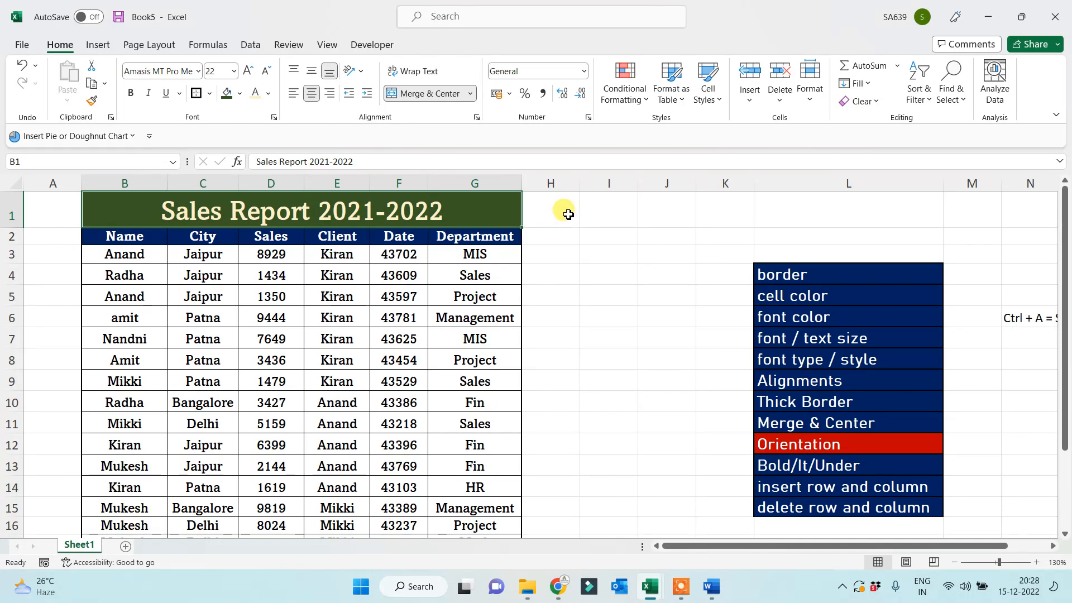
drag(563, 237, 537, 502)
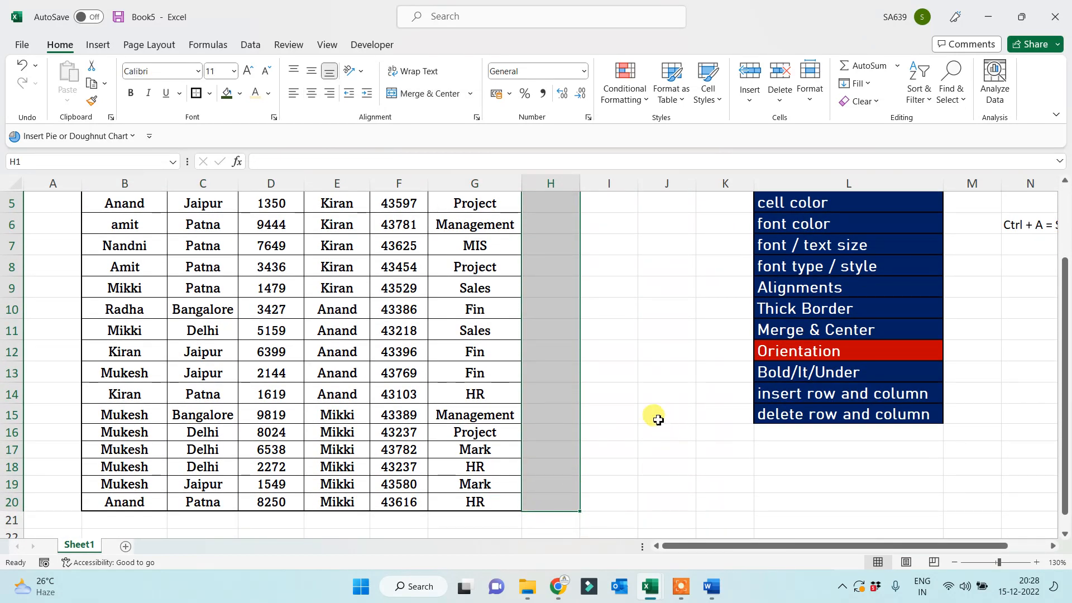
click(417, 98)
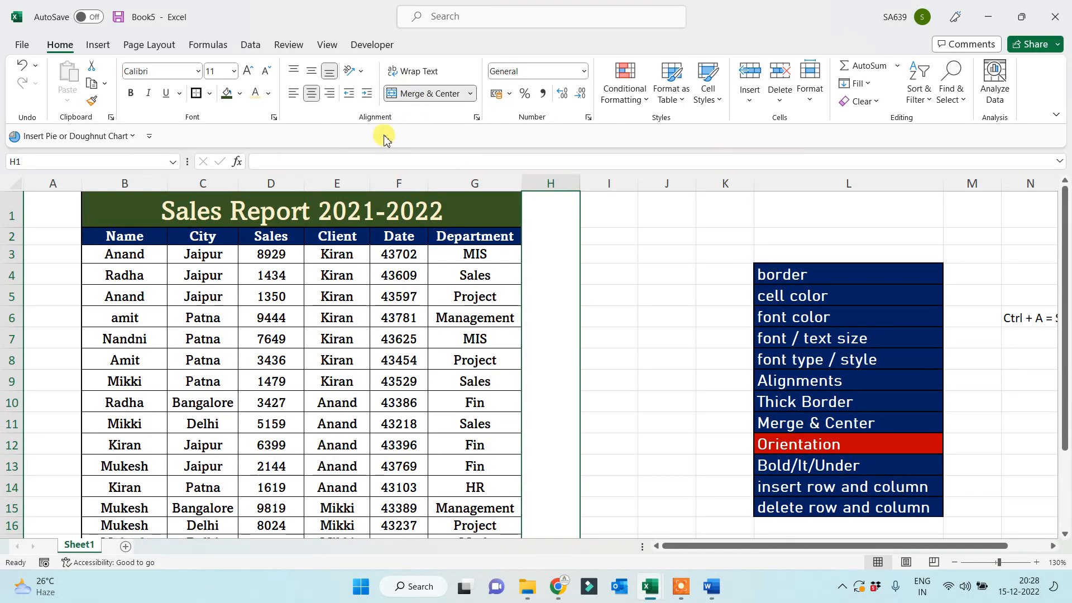
click(226, 95)
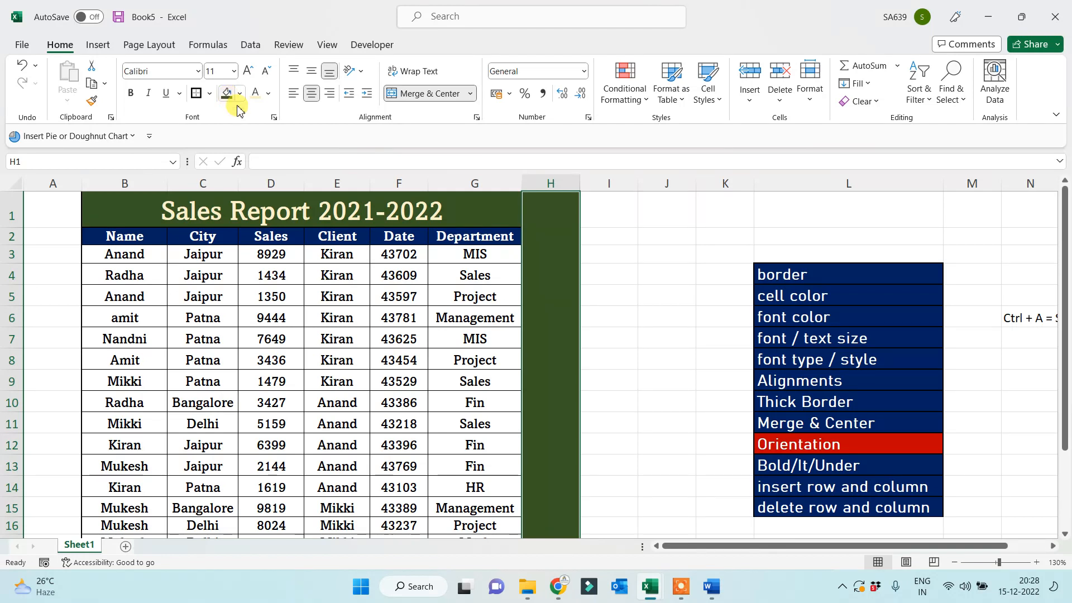
click(624, 278)
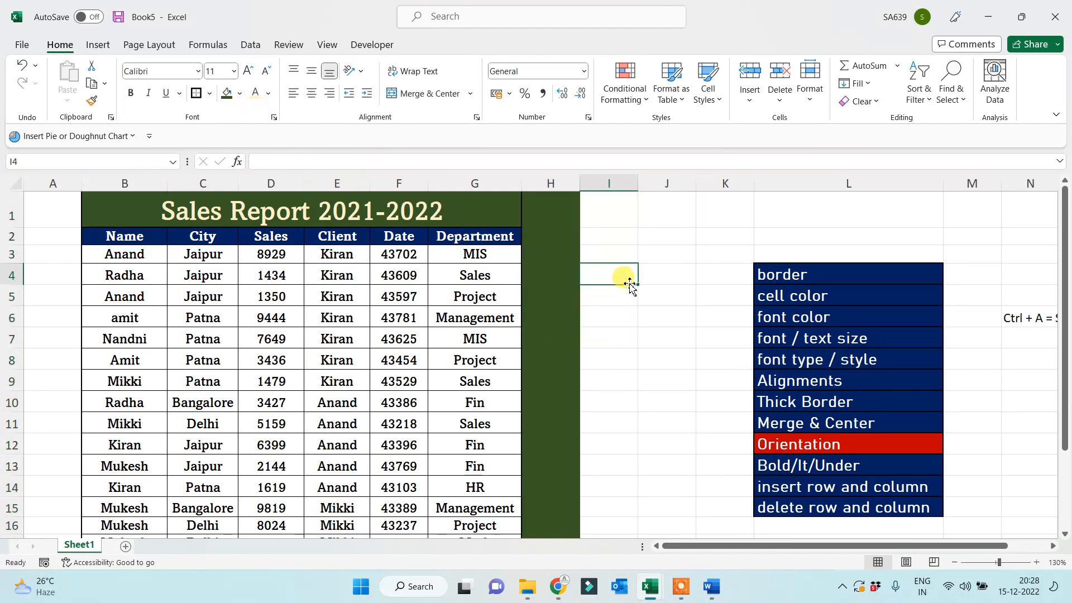
Remove all borders from the sales report title cell
click(496, 213)
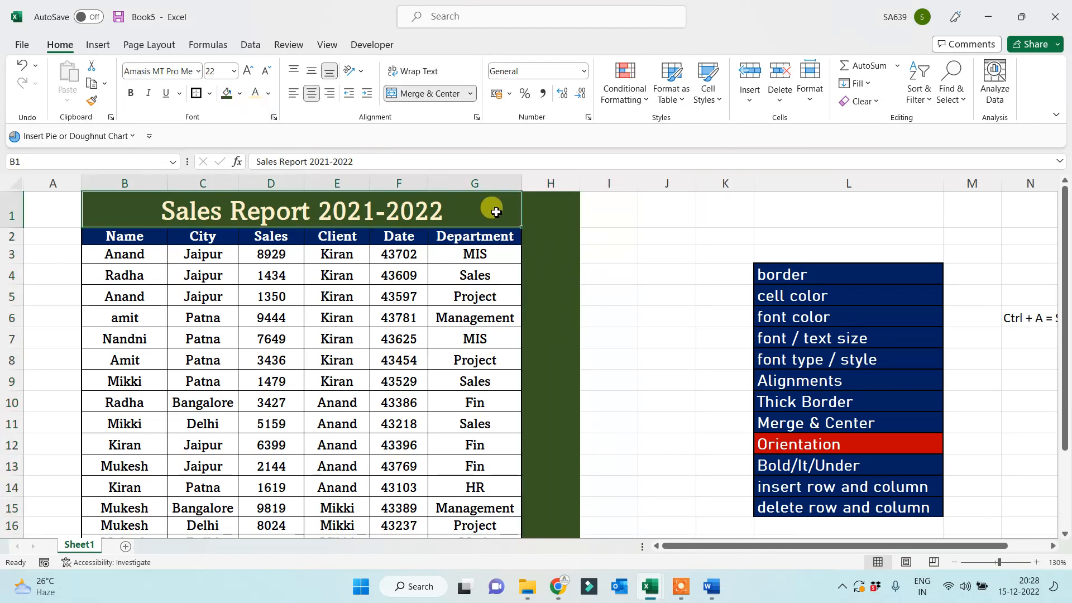
click(211, 95)
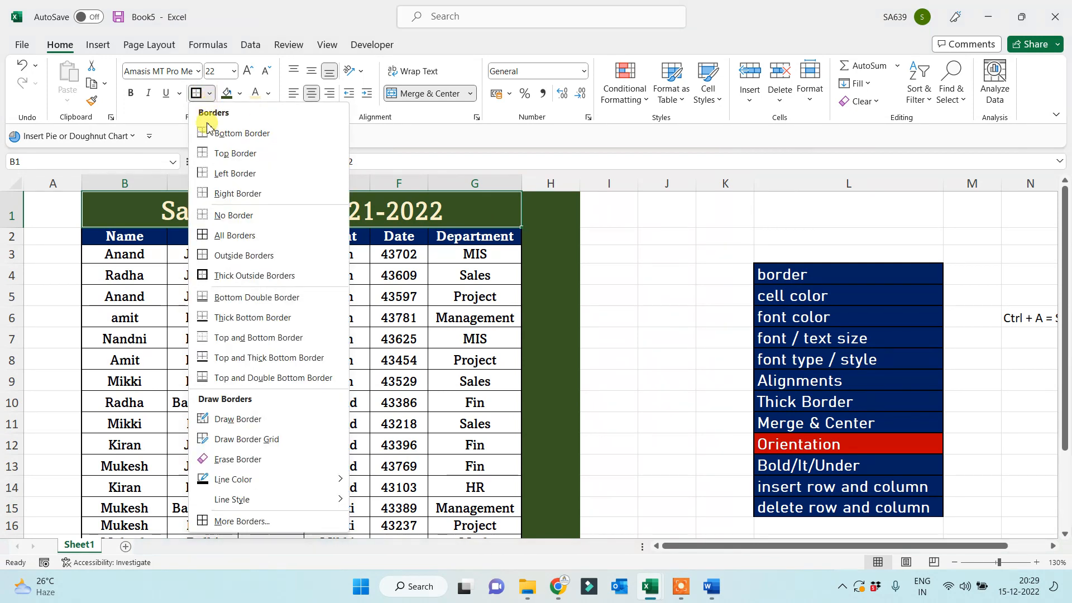
click(218, 213)
click(667, 283)
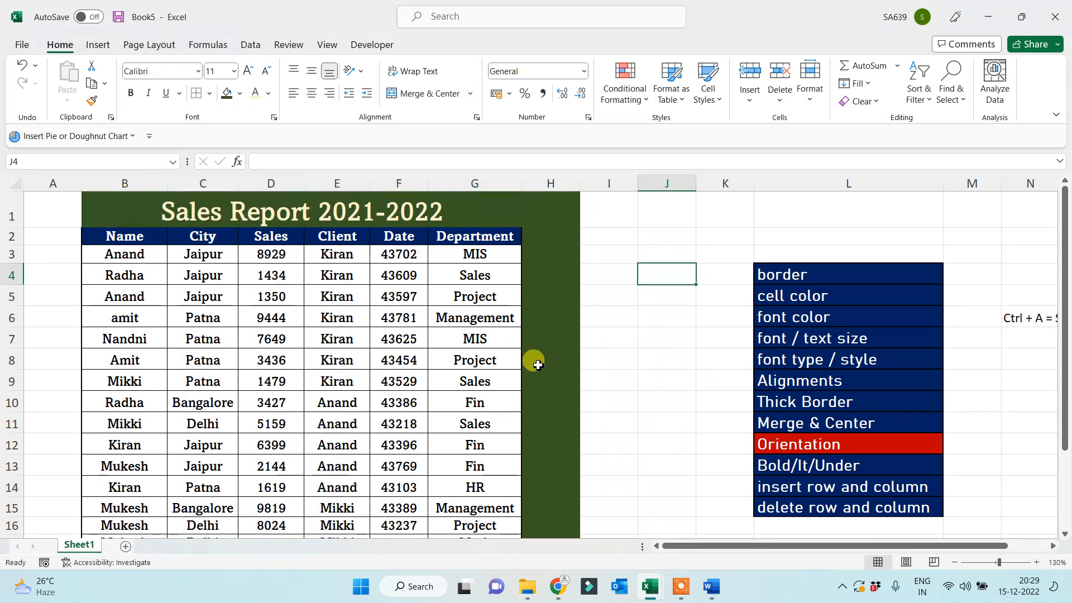
Enter a note in the merged column H cell reading "This Report is created by", the creator's first name, and "and Team"
click(541, 366)
scroll(558, 404, down, 2)
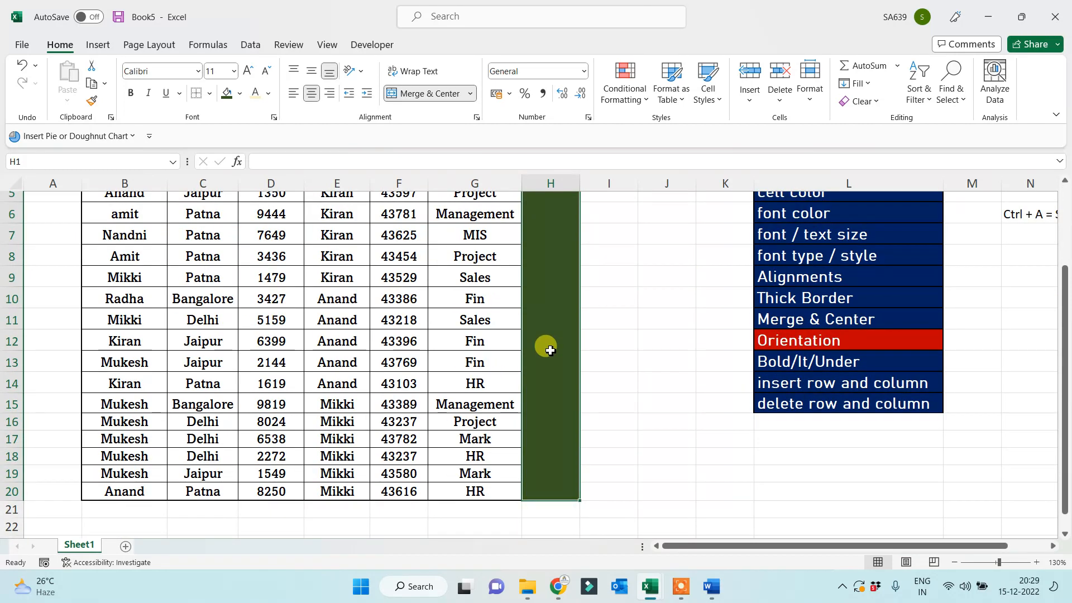
text(This Re)
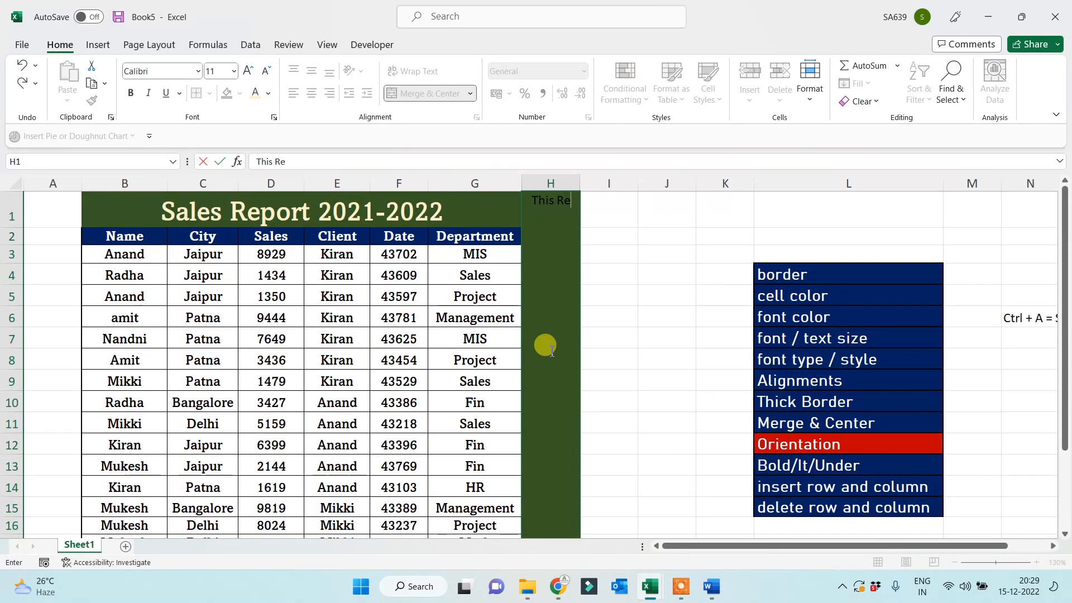
text(port is)
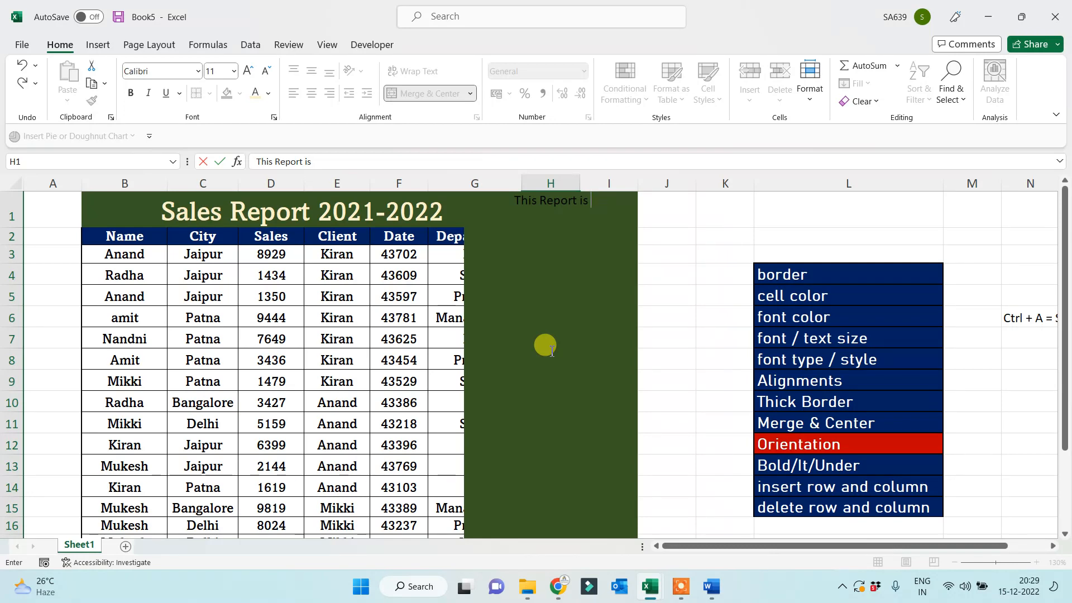
text( creat)
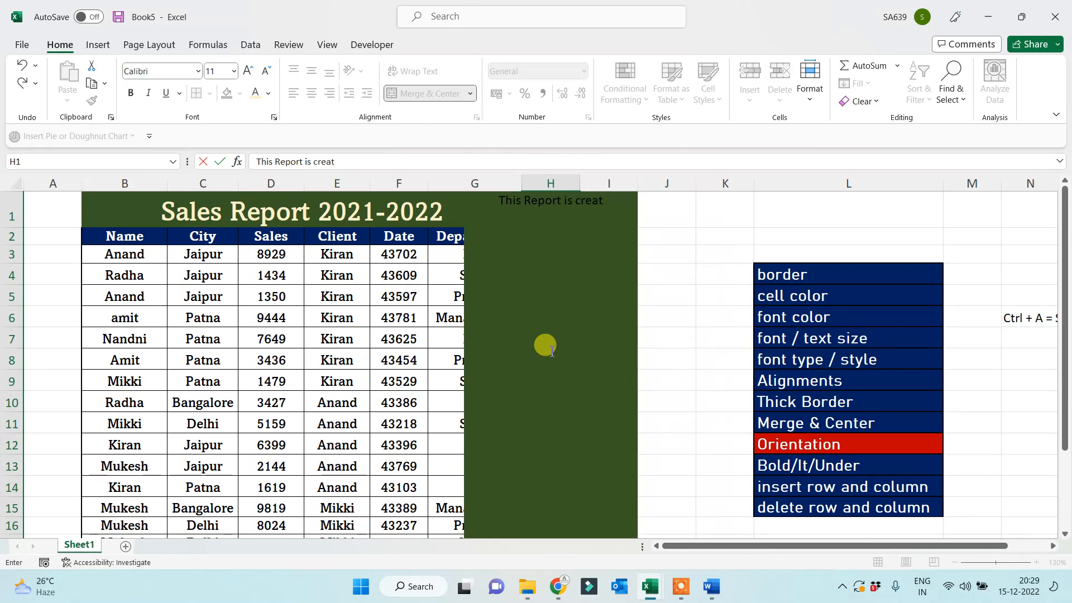
text(ed by Sam)
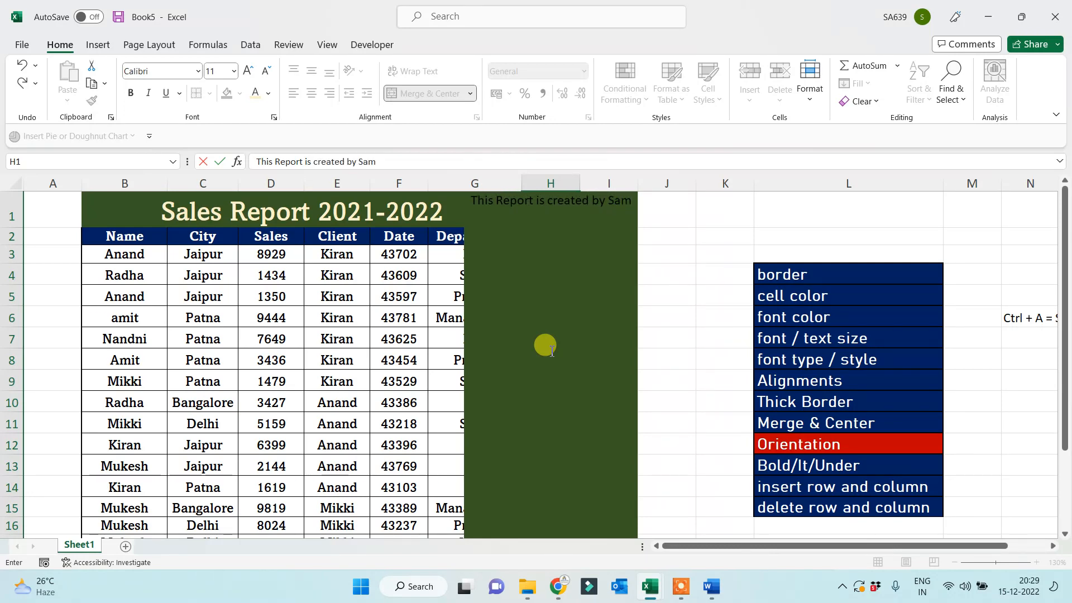
text(eer and T)
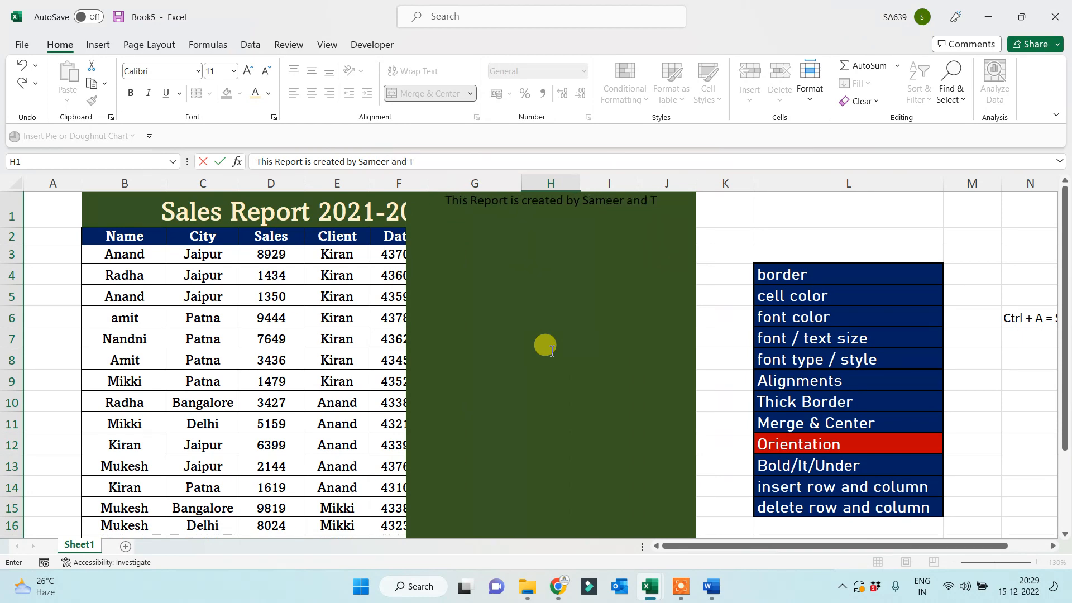
text(eam)
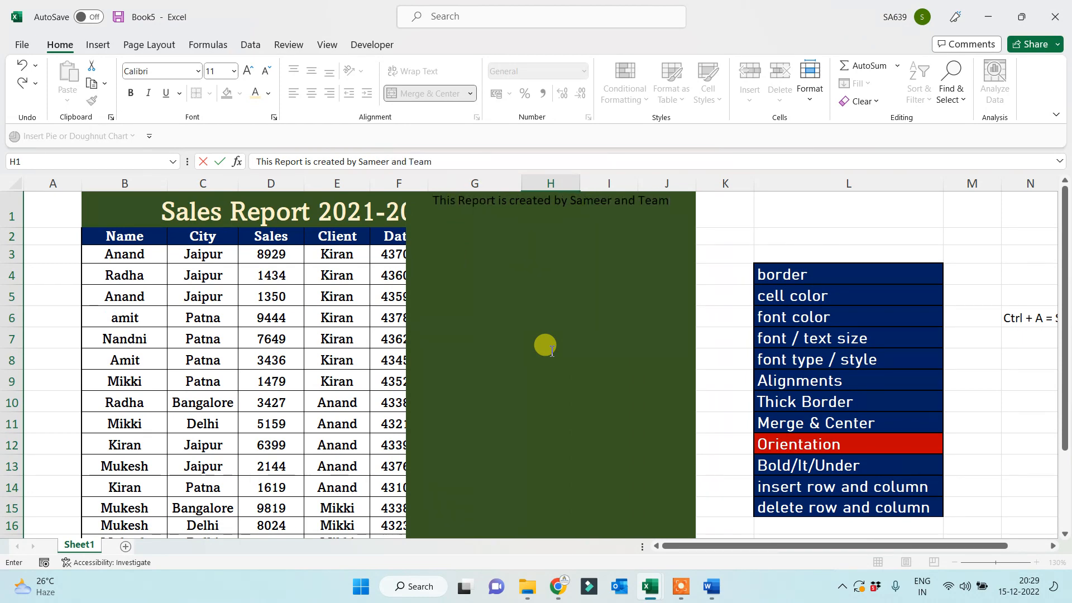
key(Return)
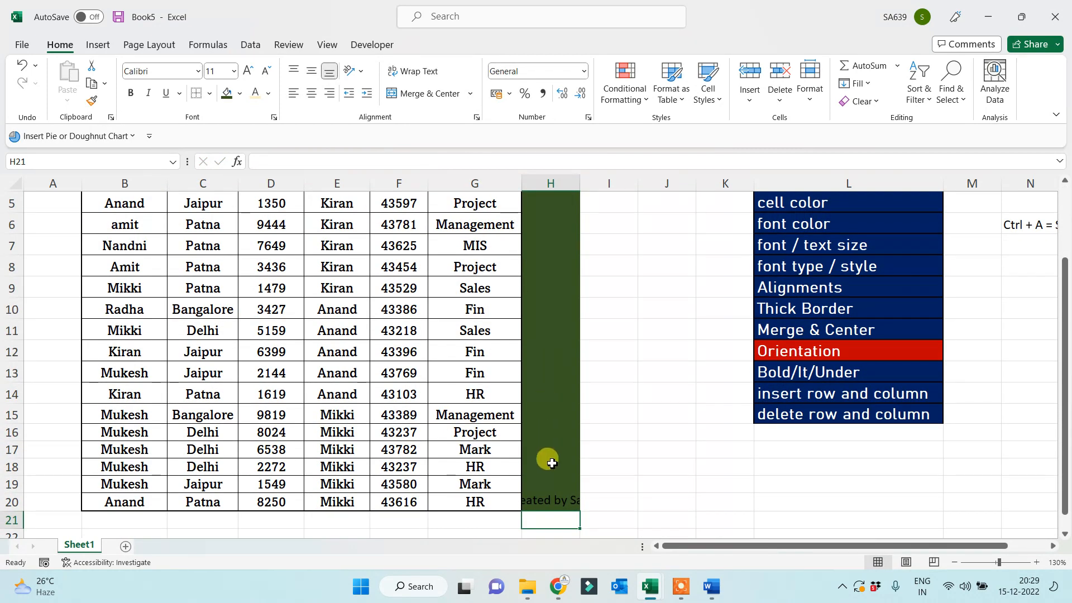
Apply the current light font color to the note in the merged column H cell
click(551, 494)
click(256, 96)
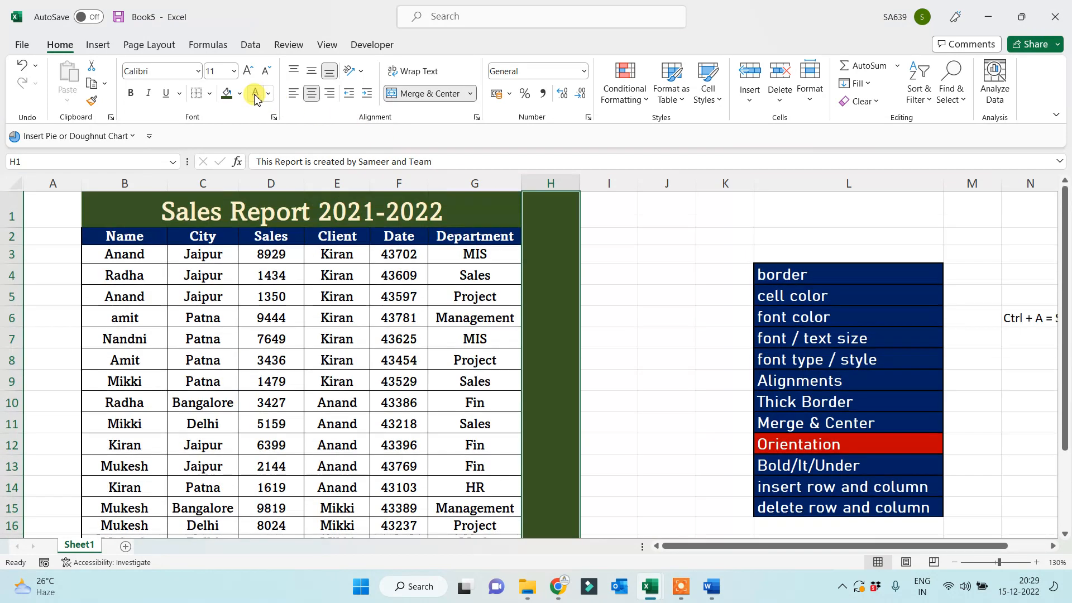
click(586, 317)
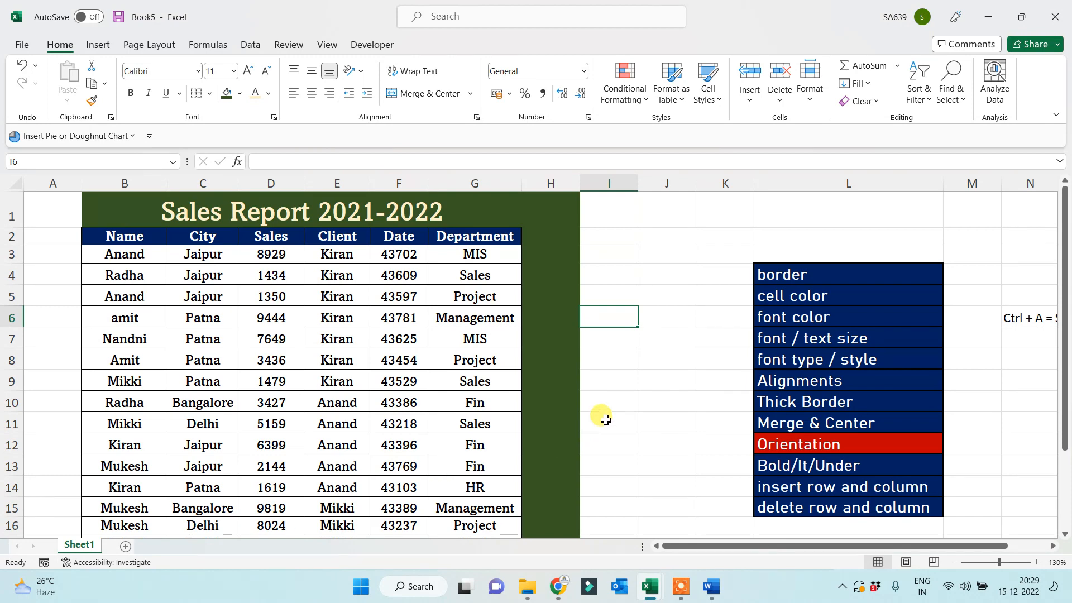
Widen column H enough to show the whole note, and narrow it again to a slim strip beside the table
scroll(605, 420, down, 2)
scroll(605, 419, up, 2)
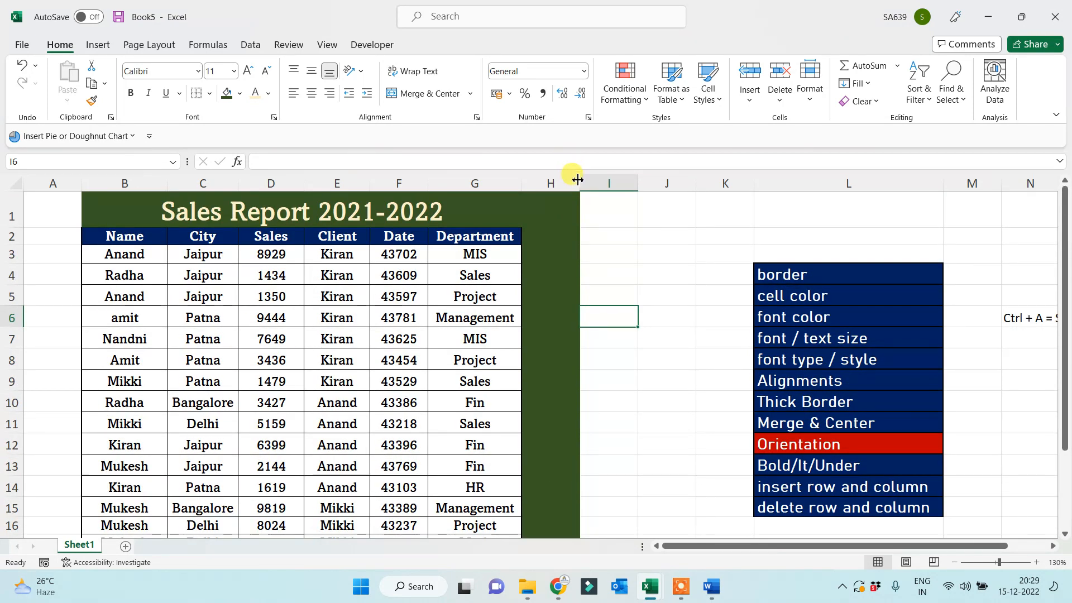
drag(578, 179, 875, 184)
scroll(760, 352, down, 2)
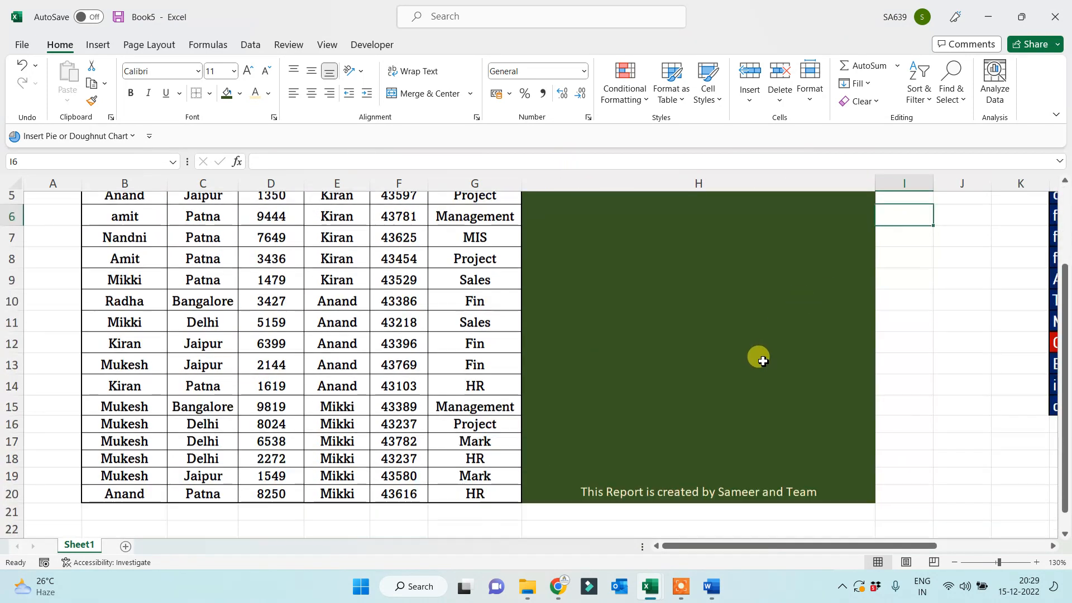
scroll(764, 473, up, 2)
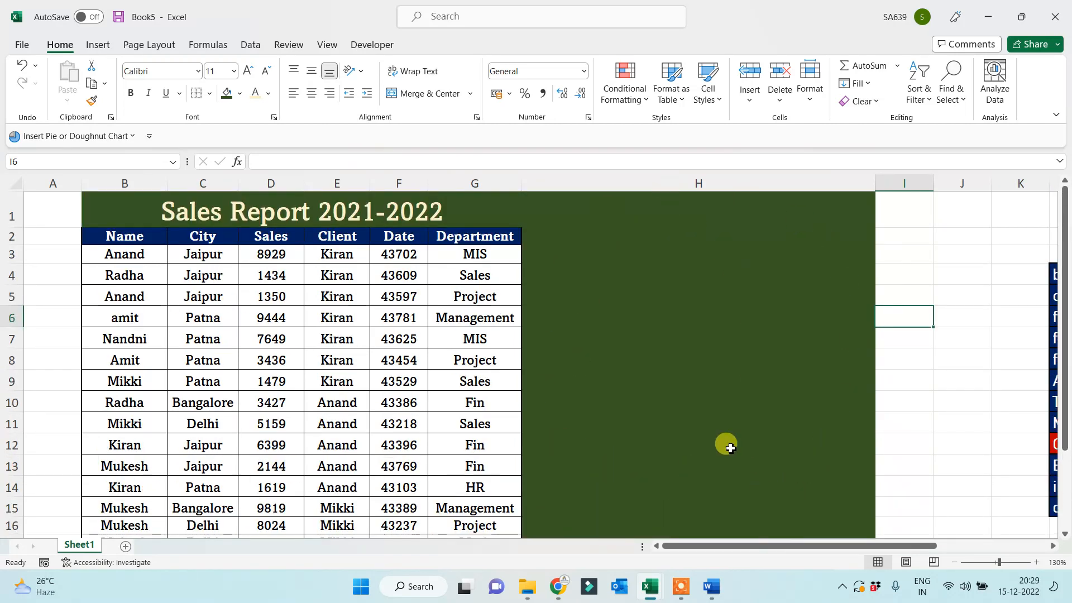
drag(876, 183, 558, 208)
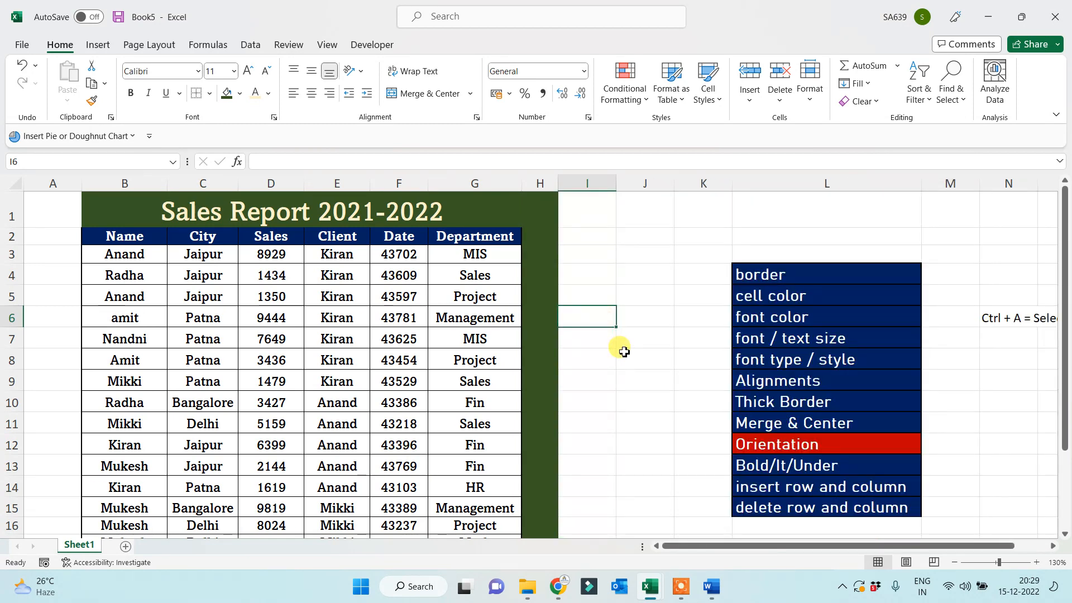
Inspect the full note text of the merged column H cell without editing it
click(619, 379)
scroll(617, 424, down, 3)
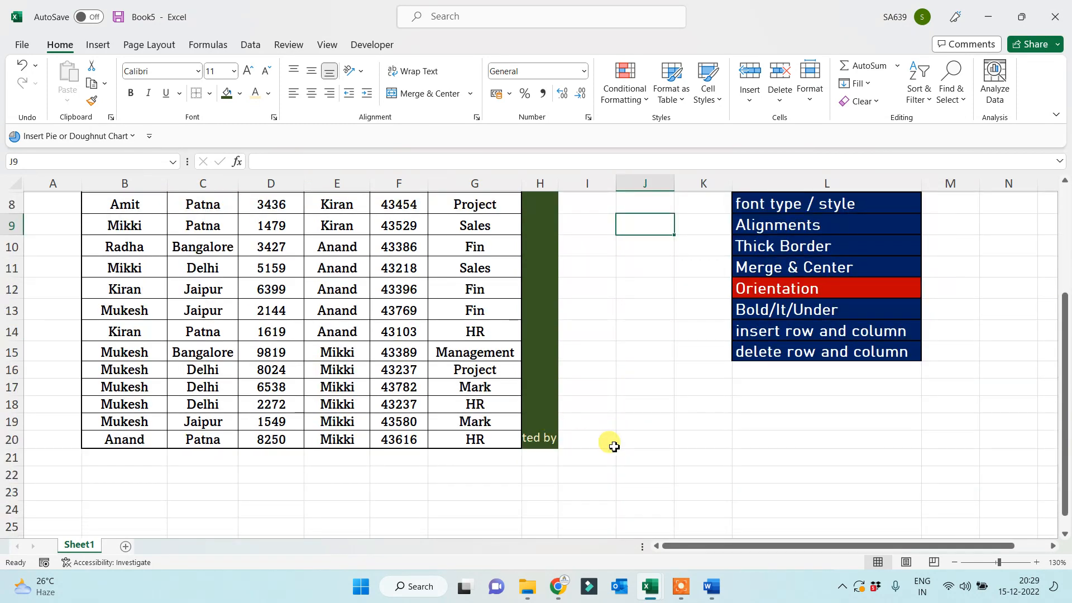
click(541, 433)
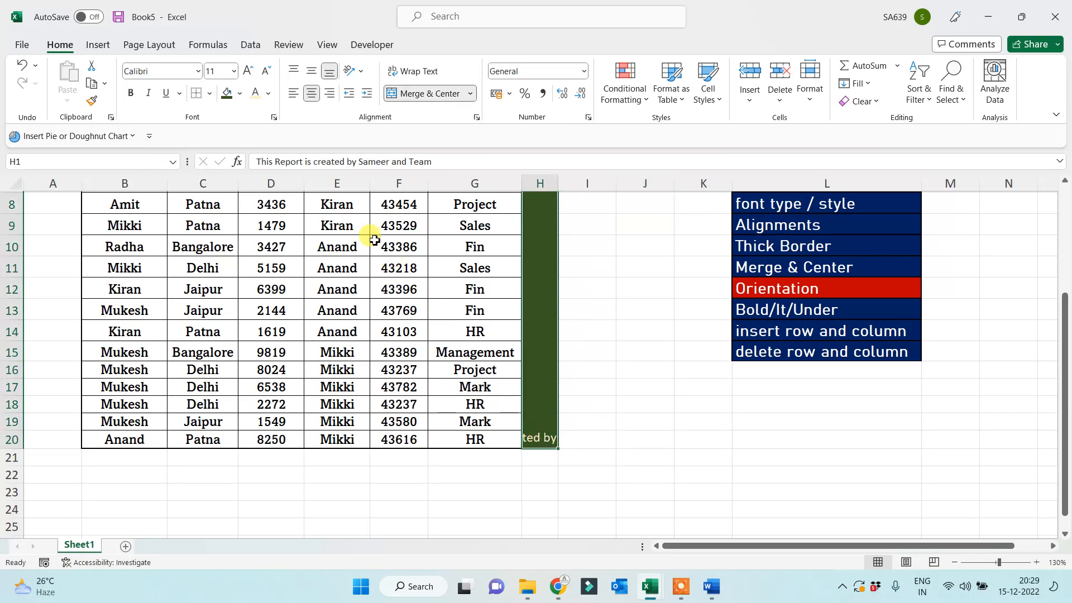
drag(260, 161, 462, 162)
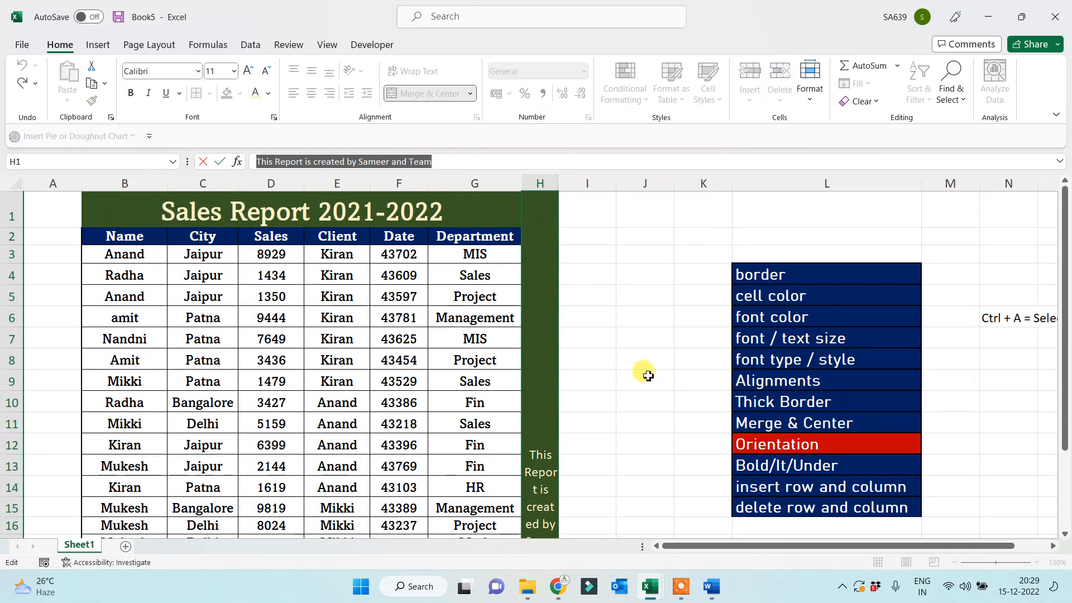
key(Escape)
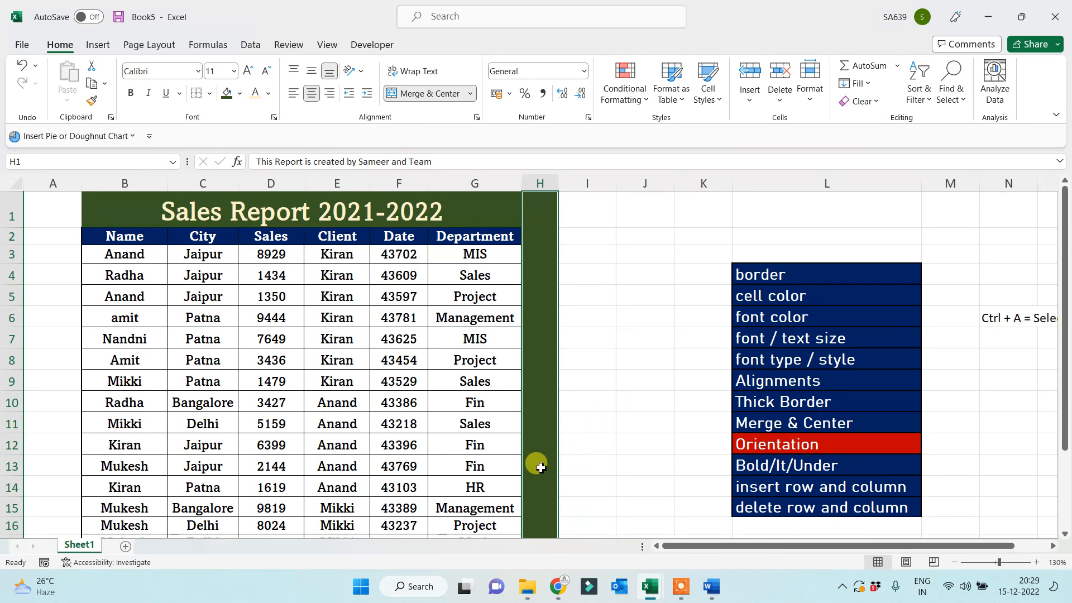
Set the text orientation of the merged column H cell to Rotate Text Up
click(352, 74)
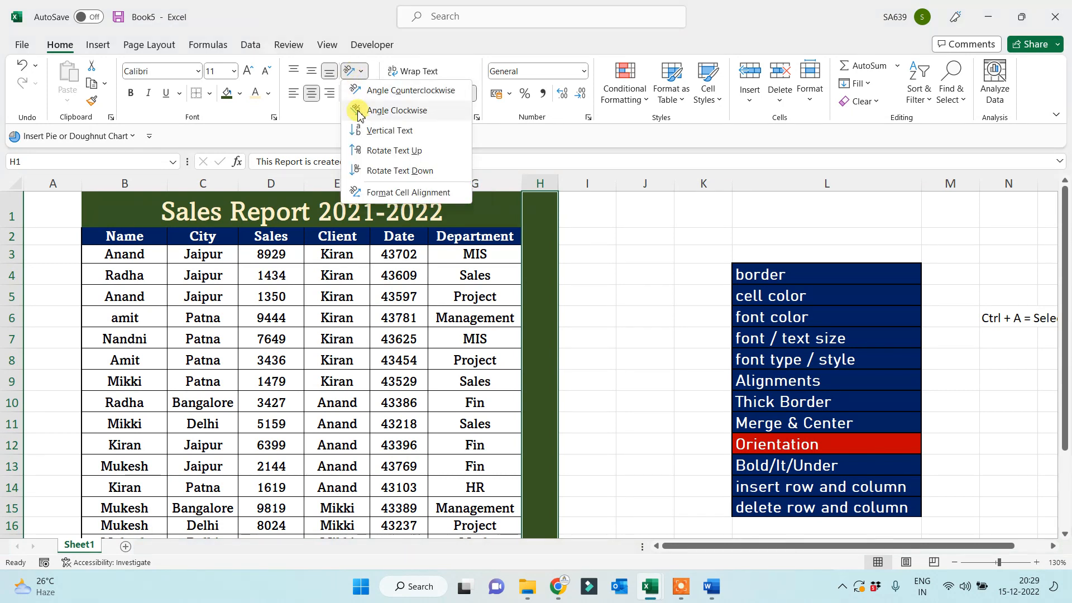
click(358, 150)
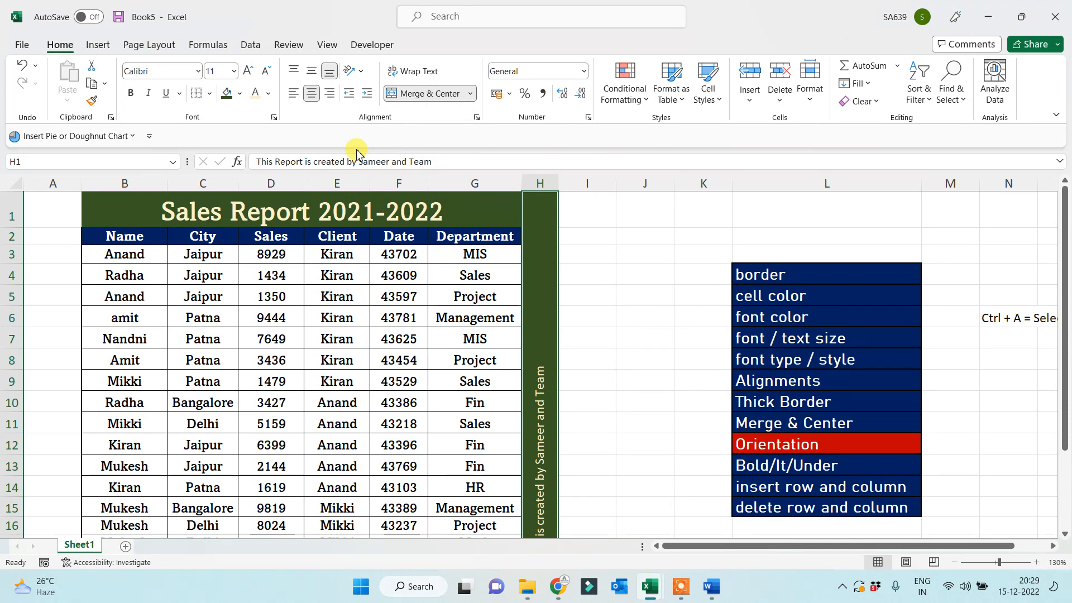
scroll(560, 385, down, 2)
scroll(558, 391, up, 2)
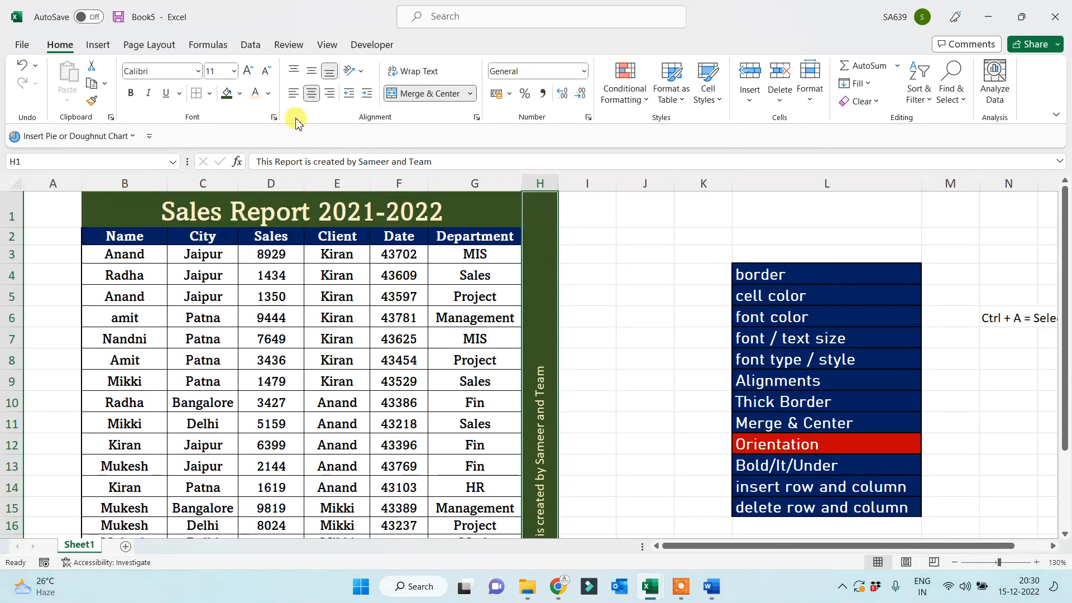
Increase the rotated note's font size to 16 and middle-align it in the merged column H cell
click(248, 71)
click(247, 72)
click(248, 72)
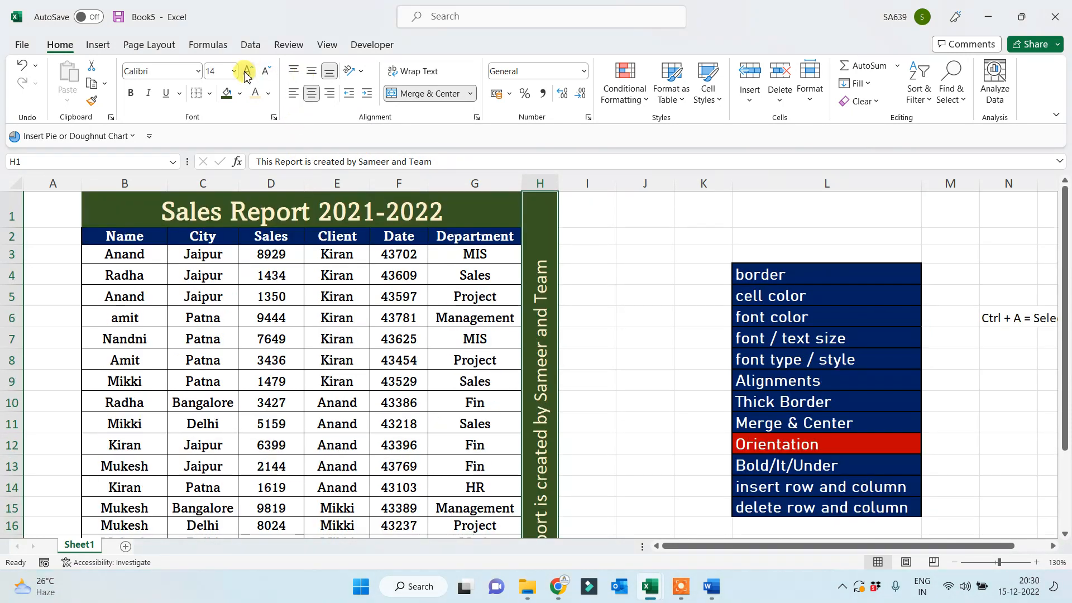
click(314, 74)
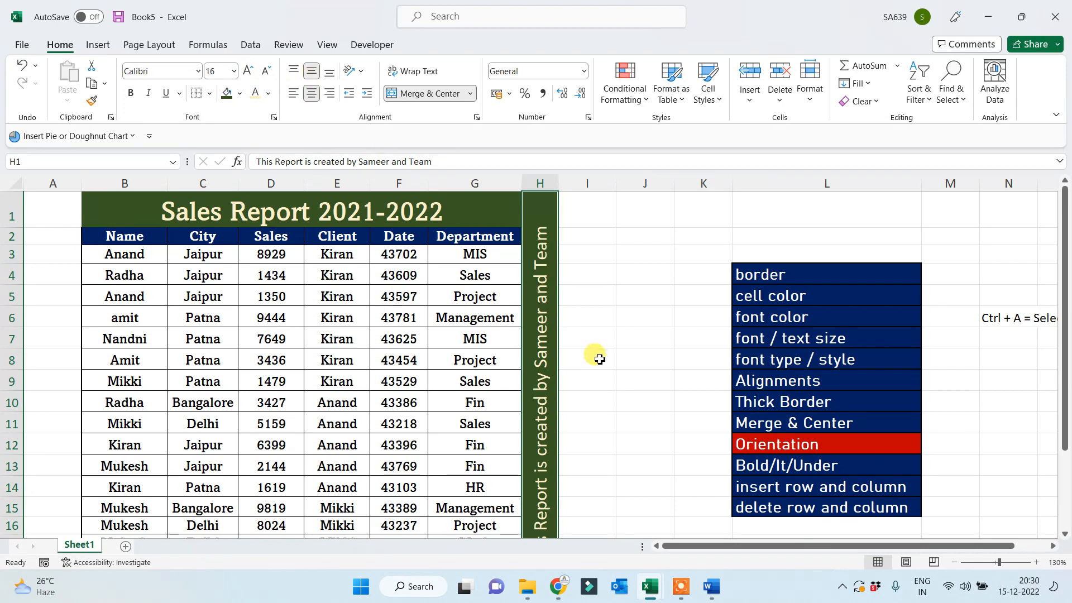
Copy the formatting of the Alignments cell onto the red Orientation cell in the topic list
click(601, 360)
scroll(606, 372, down, 3)
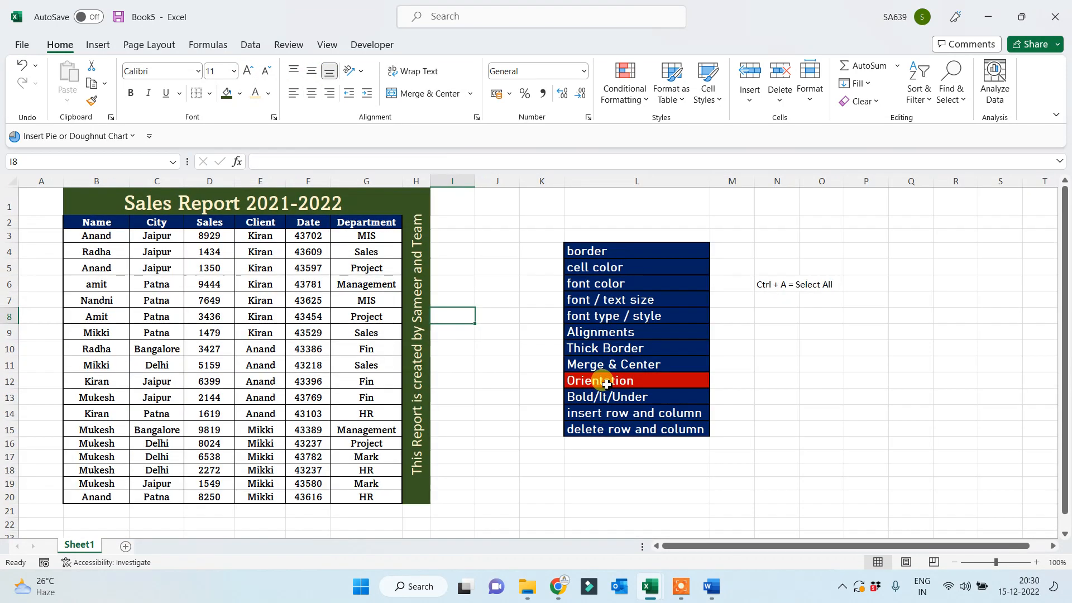
click(524, 410)
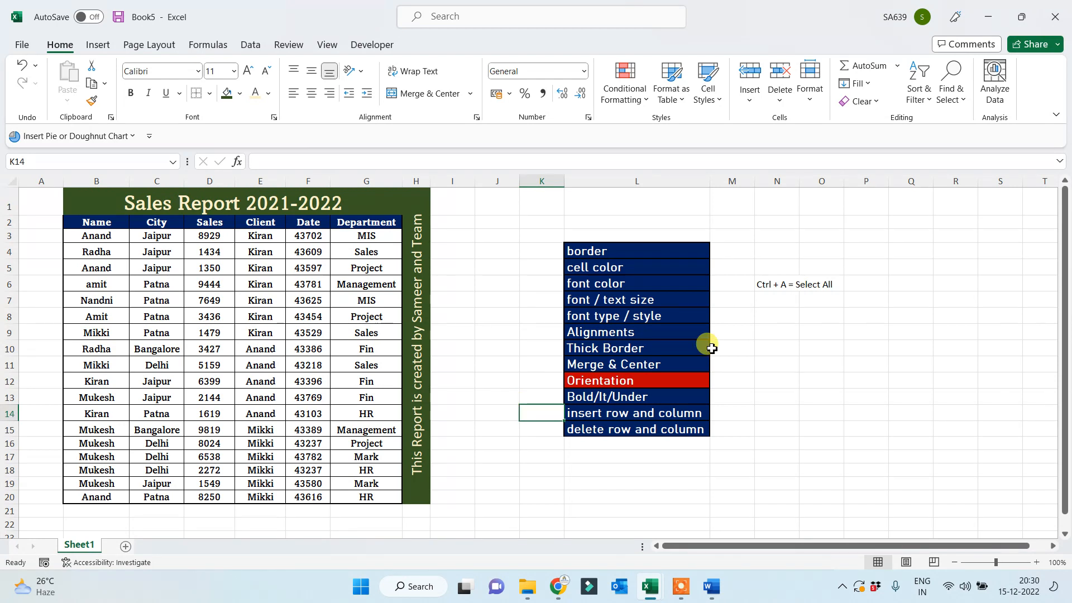
click(645, 380)
click(627, 331)
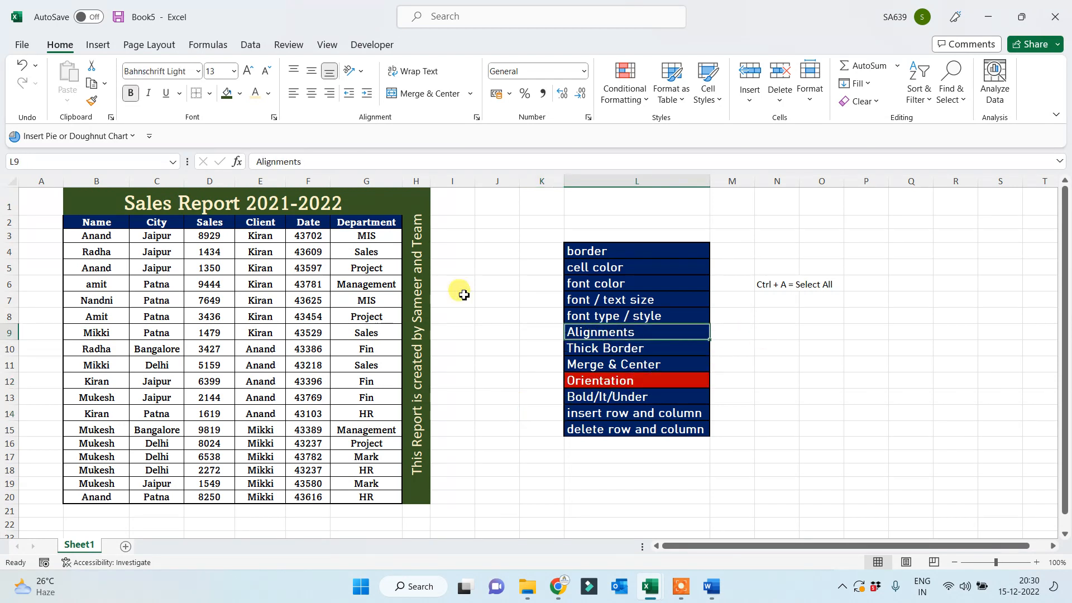
click(92, 101)
click(597, 377)
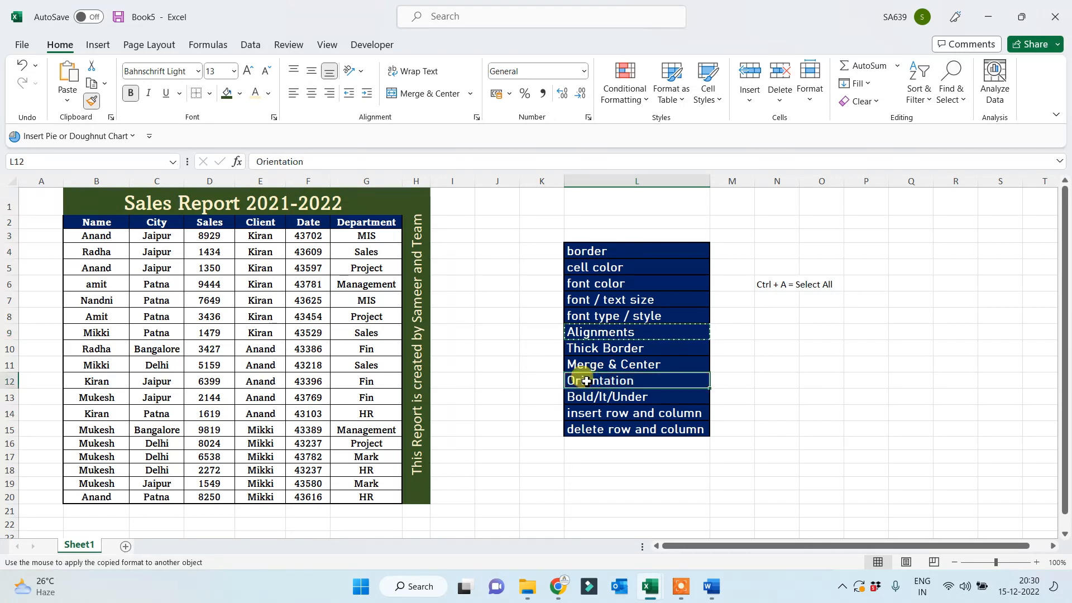
click(488, 347)
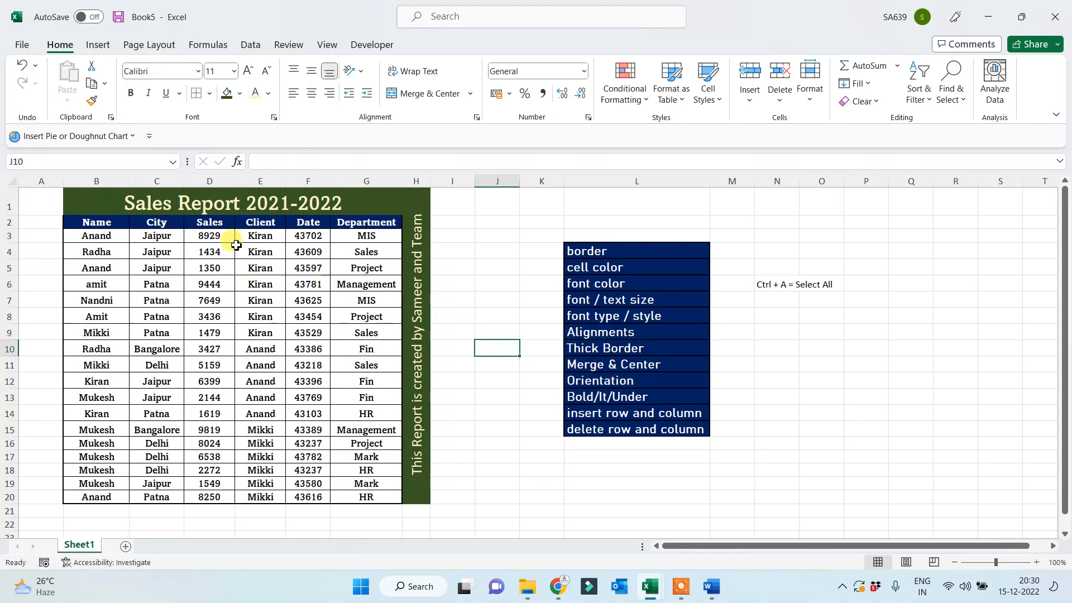
Widen columns C to F of the sales table and apply the Long Date format to the date values in F3:F20
drag(183, 181, 480, 188)
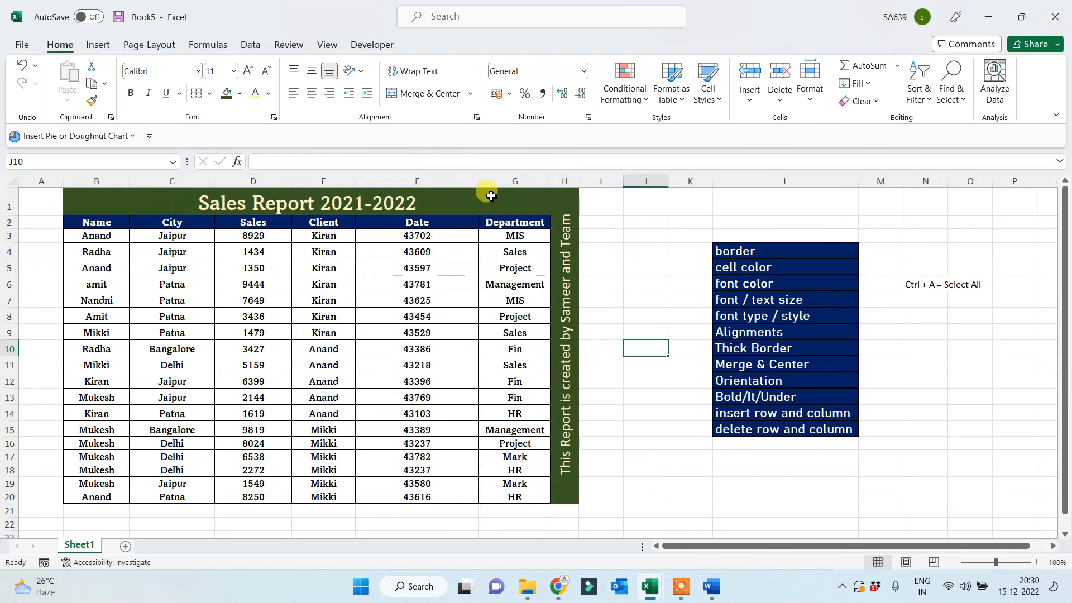
click(629, 286)
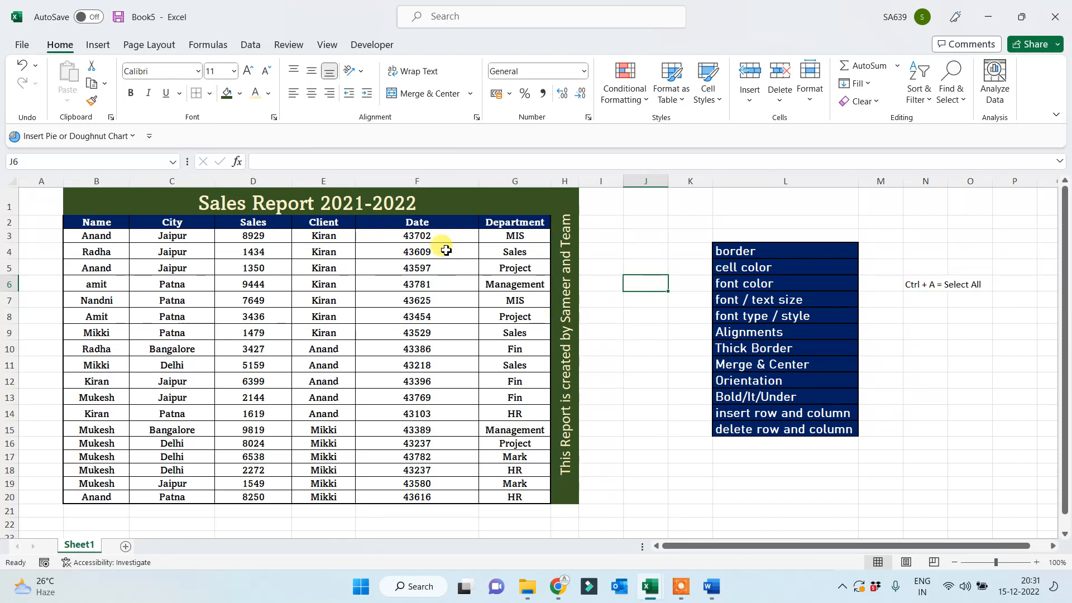
drag(439, 237, 439, 497)
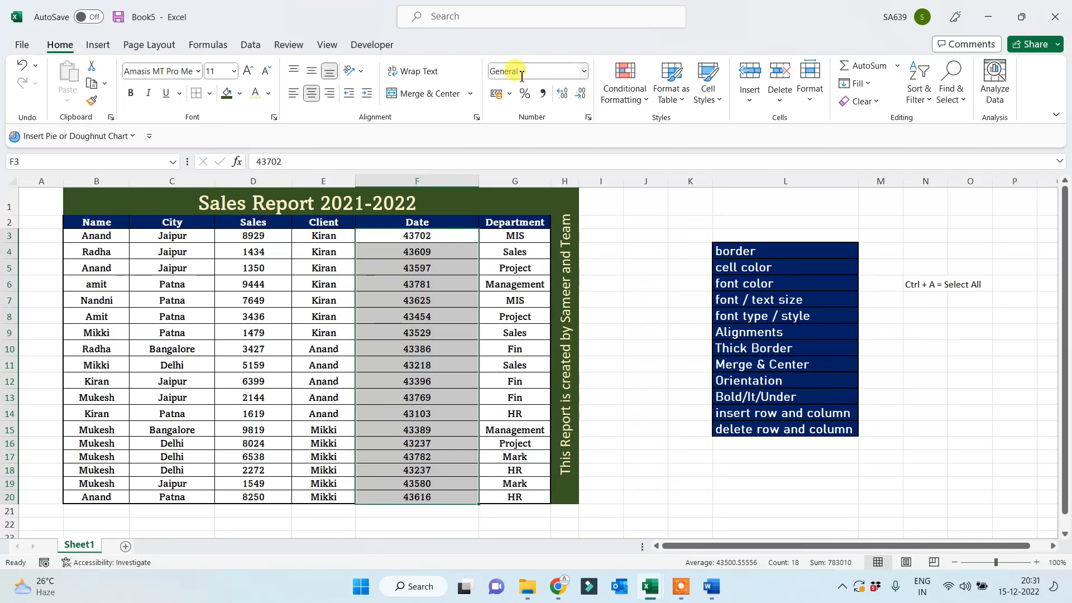
click(584, 71)
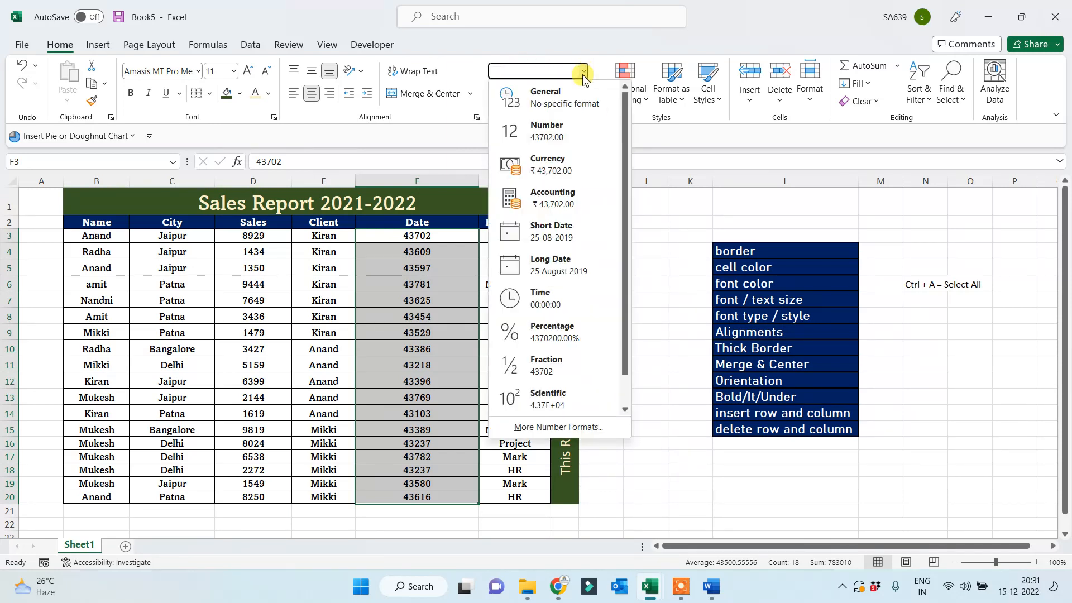
click(552, 267)
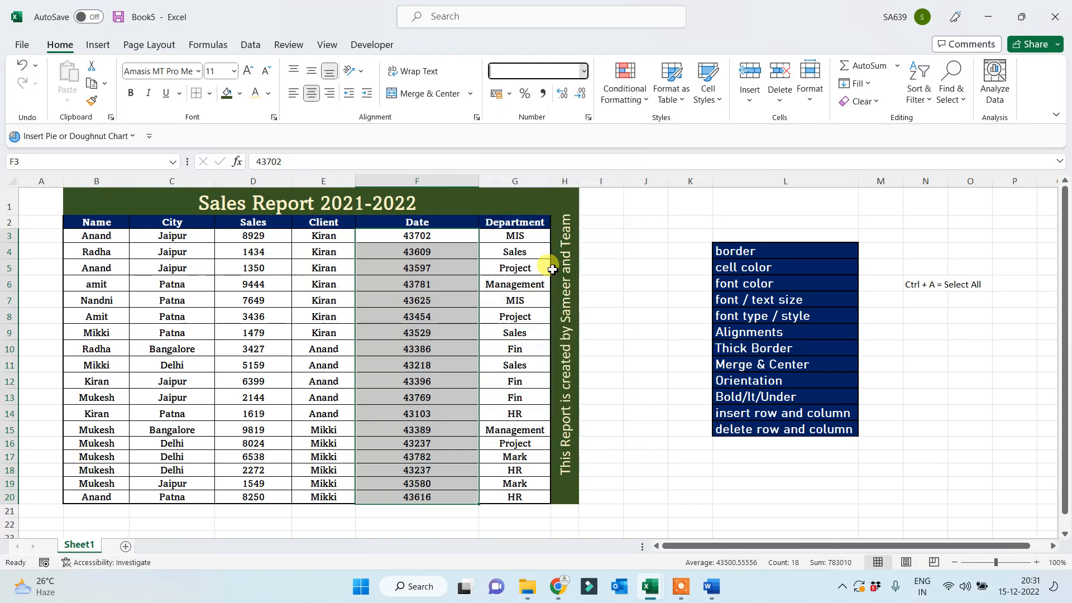
click(639, 459)
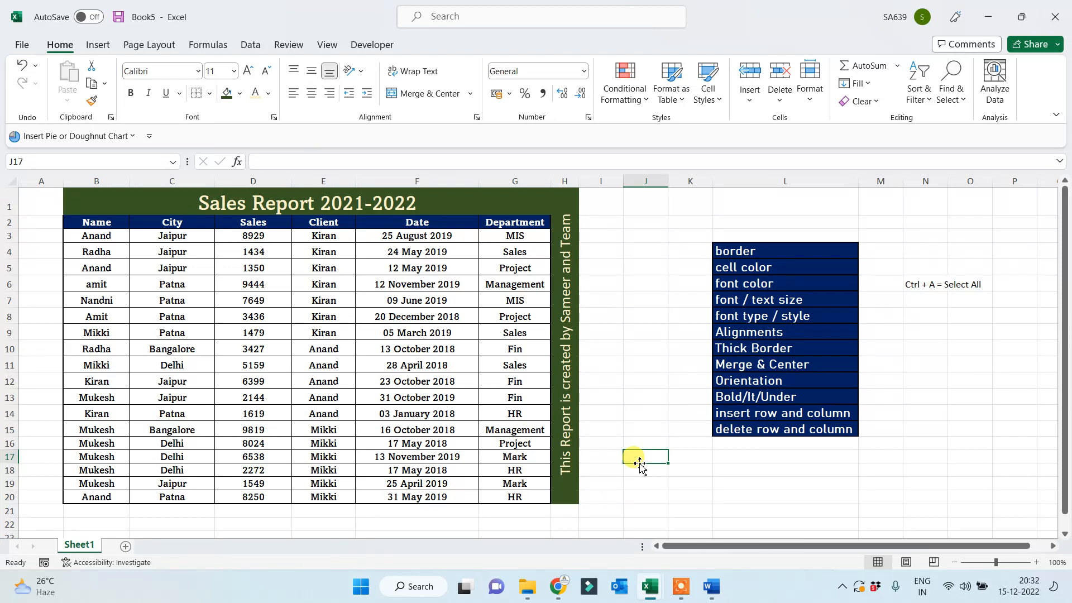
drag(106, 318, 537, 493)
drag(100, 237, 514, 233)
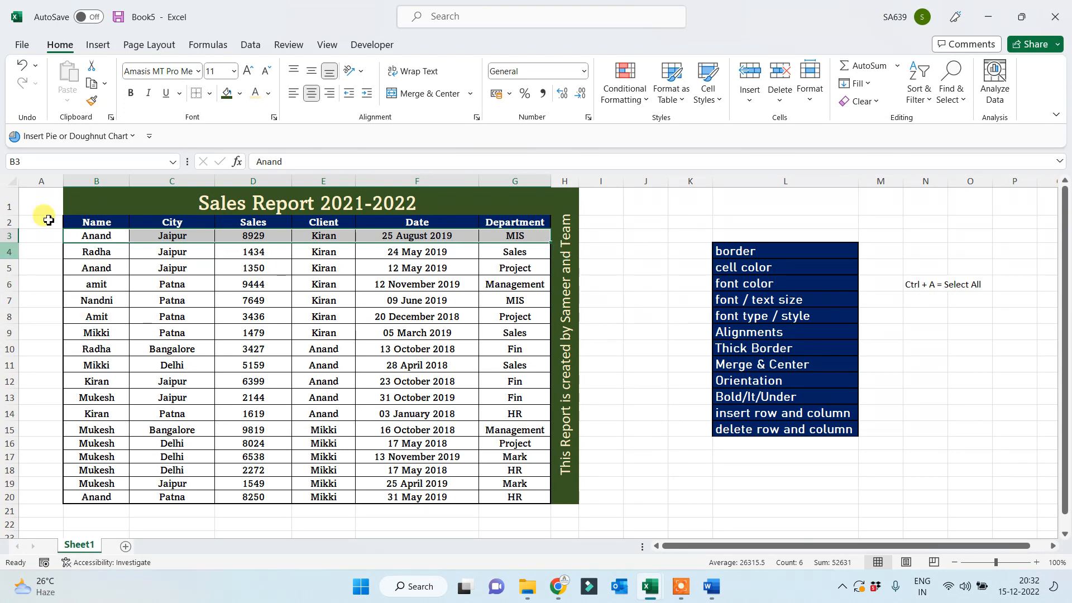
click(41, 181)
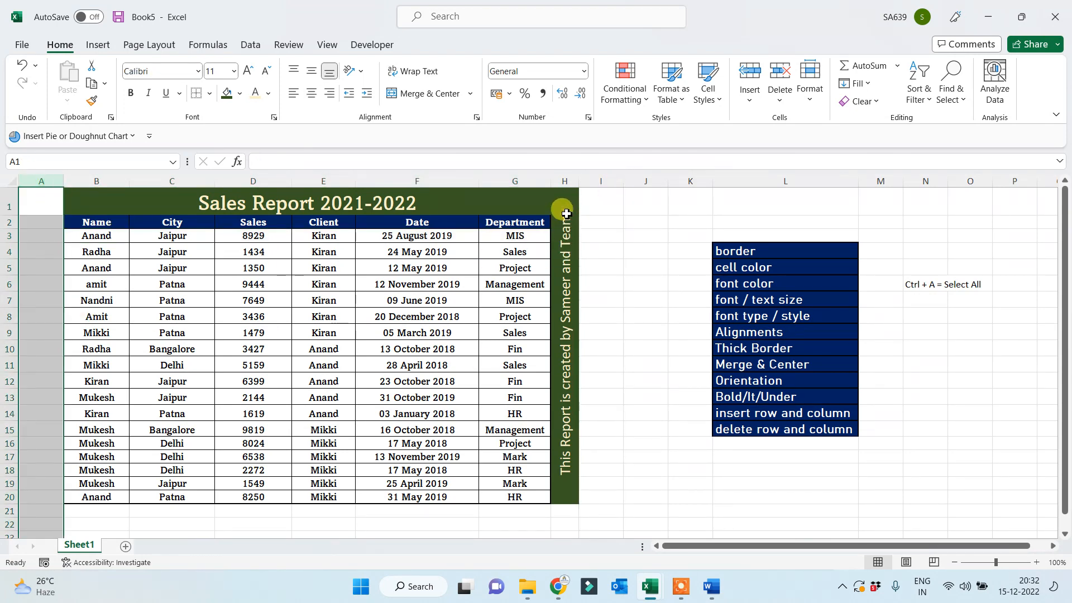
click(597, 443)
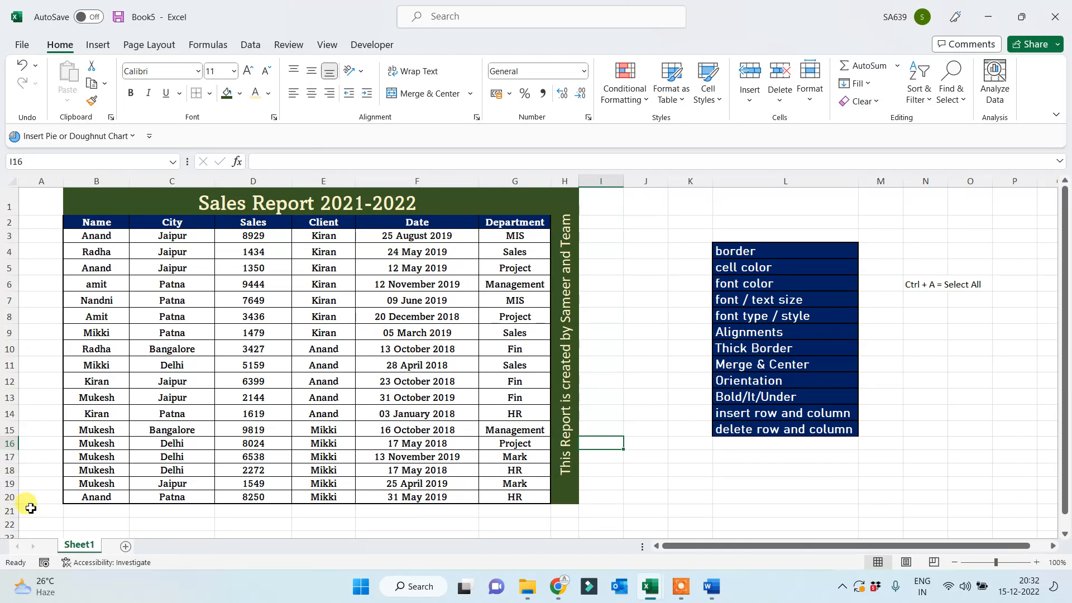
Rename the sheet containing the sales report as Formatting
double_click(79, 546)
text(F)
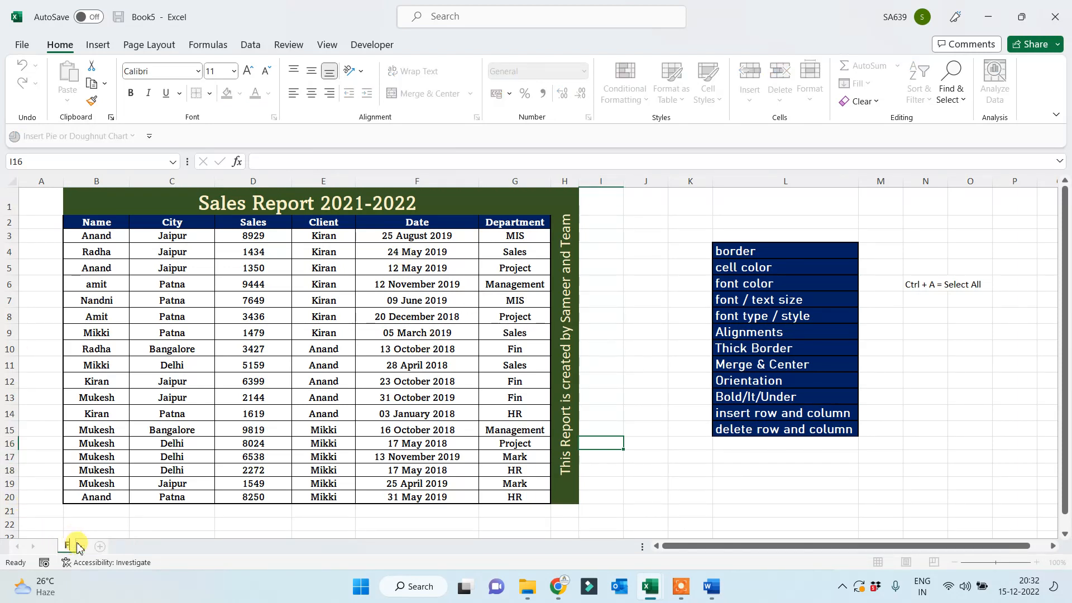
text(ormatting)
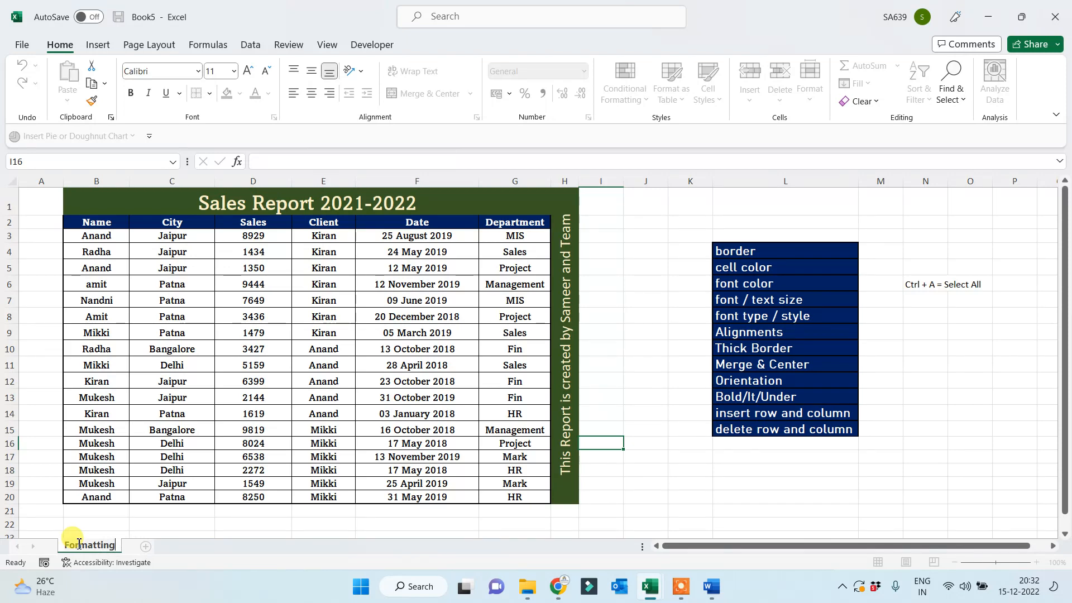
click(691, 458)
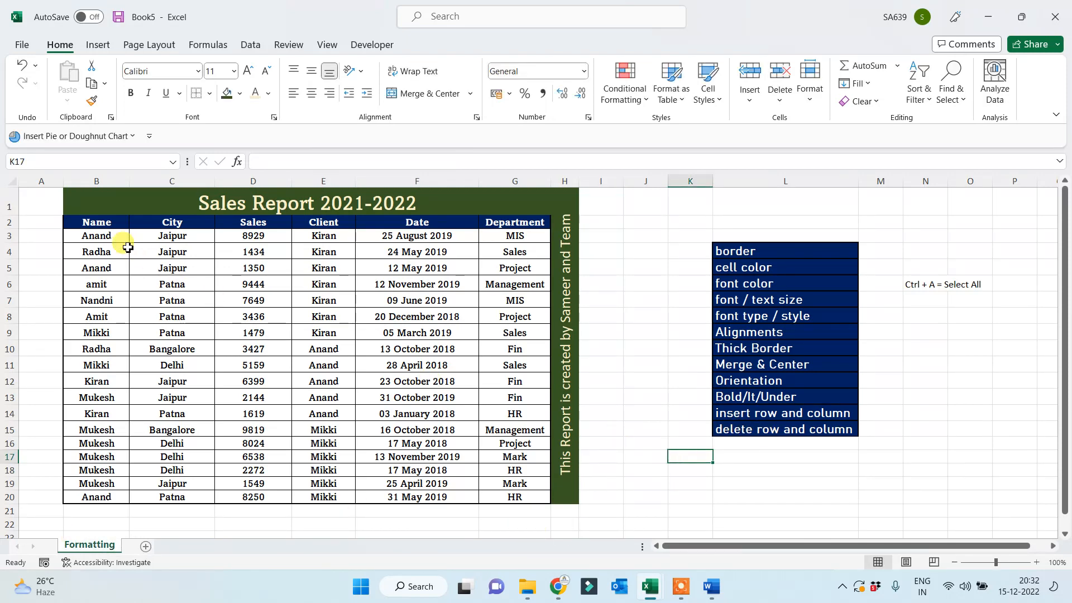
Copy the table range B2:G20, without the title and side note, into a new sheet starting at A1
drag(102, 225, 498, 498)
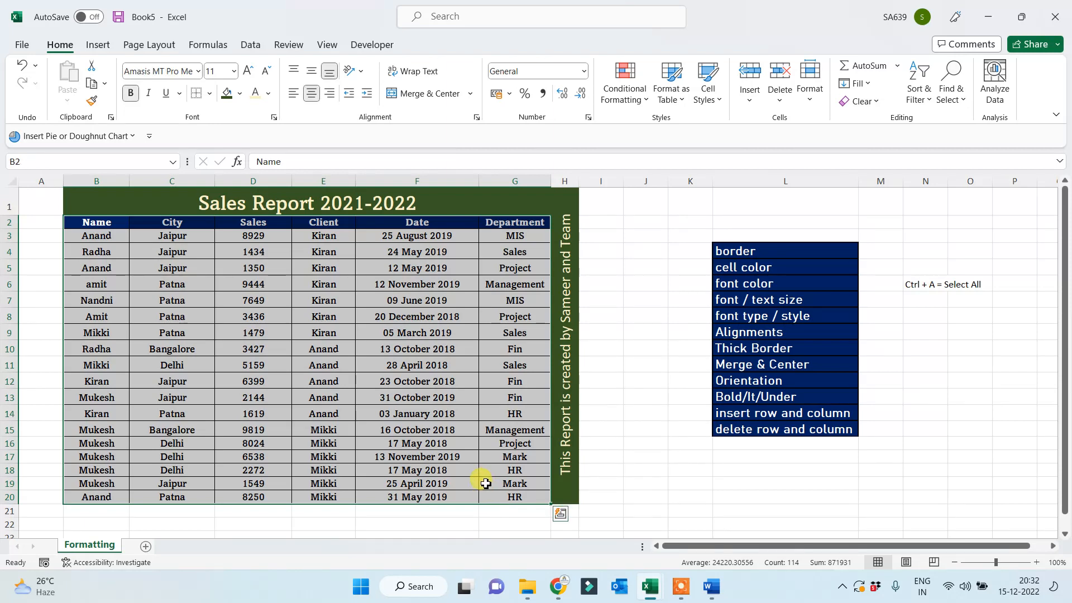
key(ctrl+c)
click(146, 546)
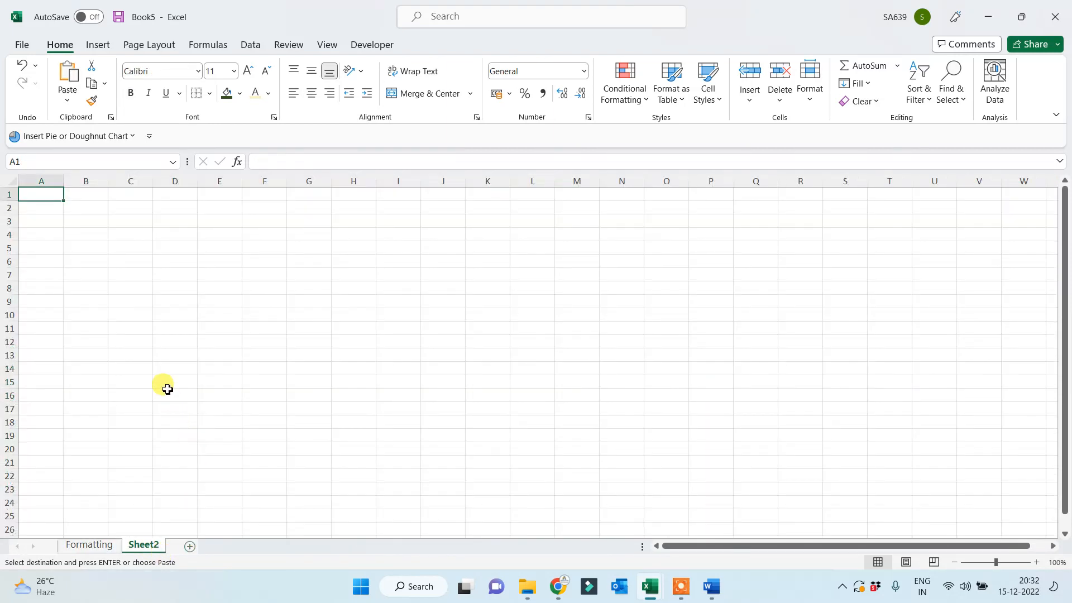
key(ctrl+v)
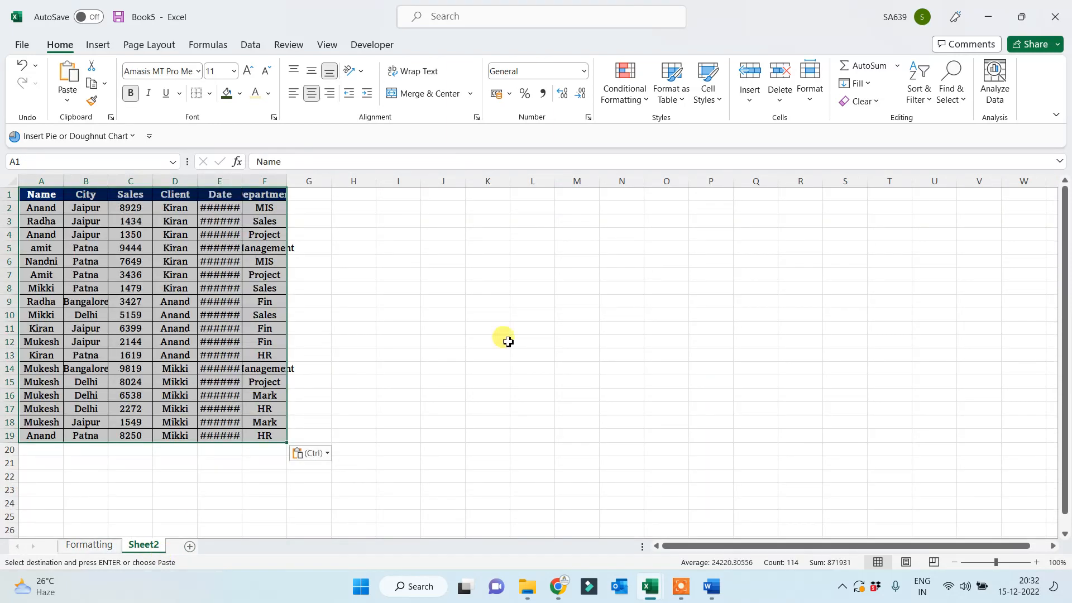
Clear all formats from the pasted data in A1:F19 while keeping its contents
click(863, 101)
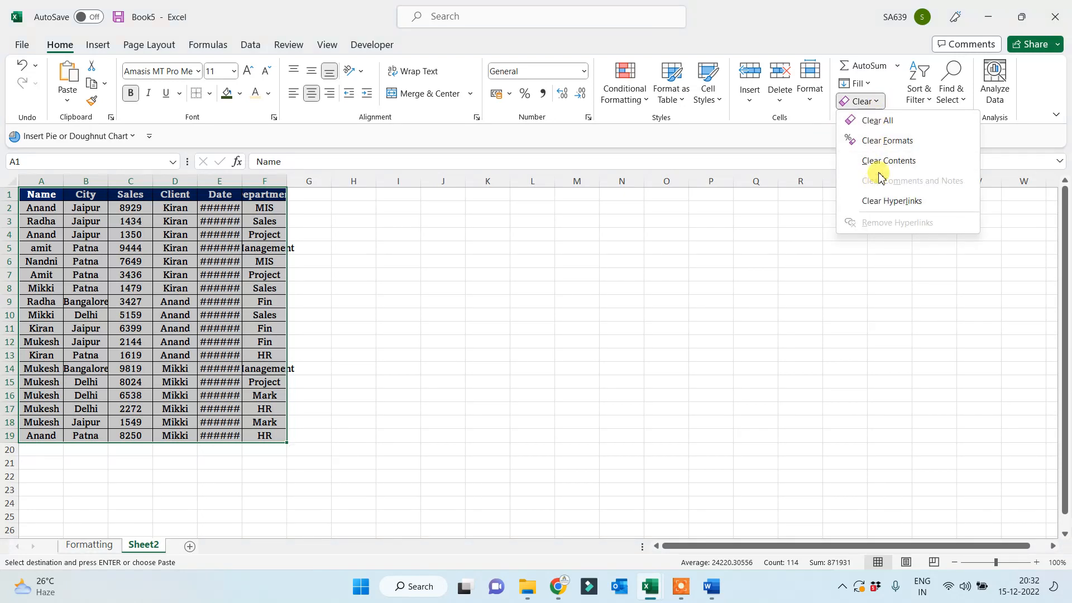
click(889, 140)
ctrl+scroll(402, 364, up, 1)
ctrl+scroll(402, 364, up, 1)
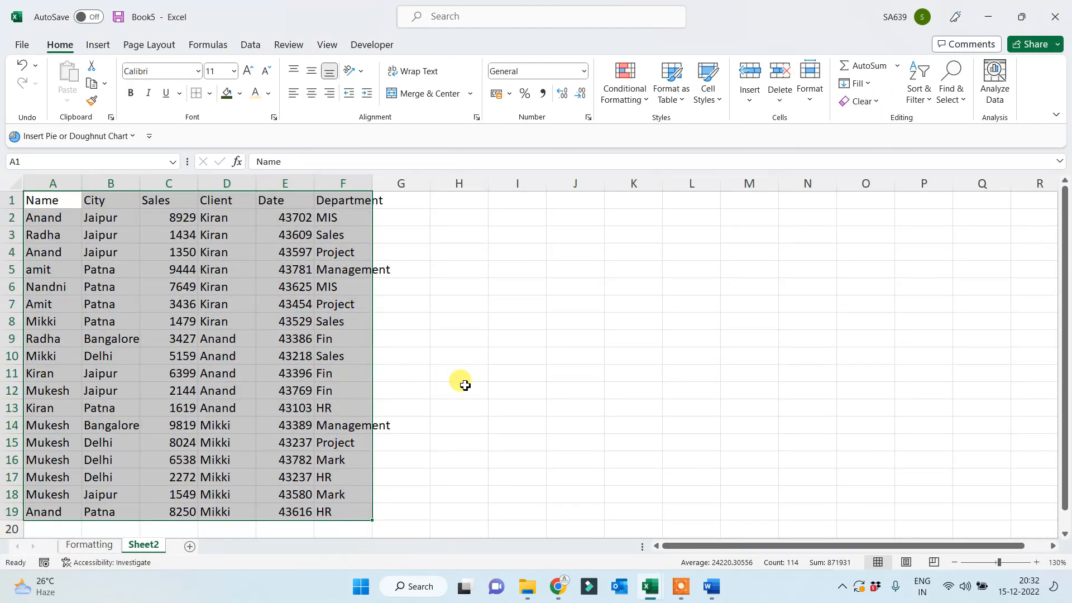
Copy the unformatted data in A1:F19 into two more new sheets, starting at A1 in each
key(ctrl+c)
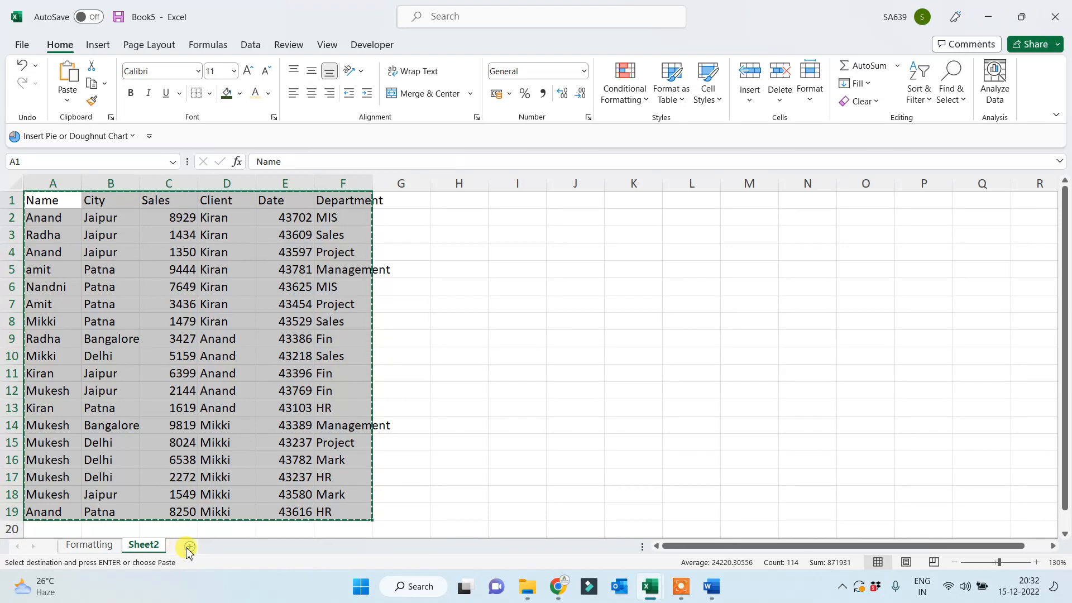
click(189, 547)
key(ctrl+v)
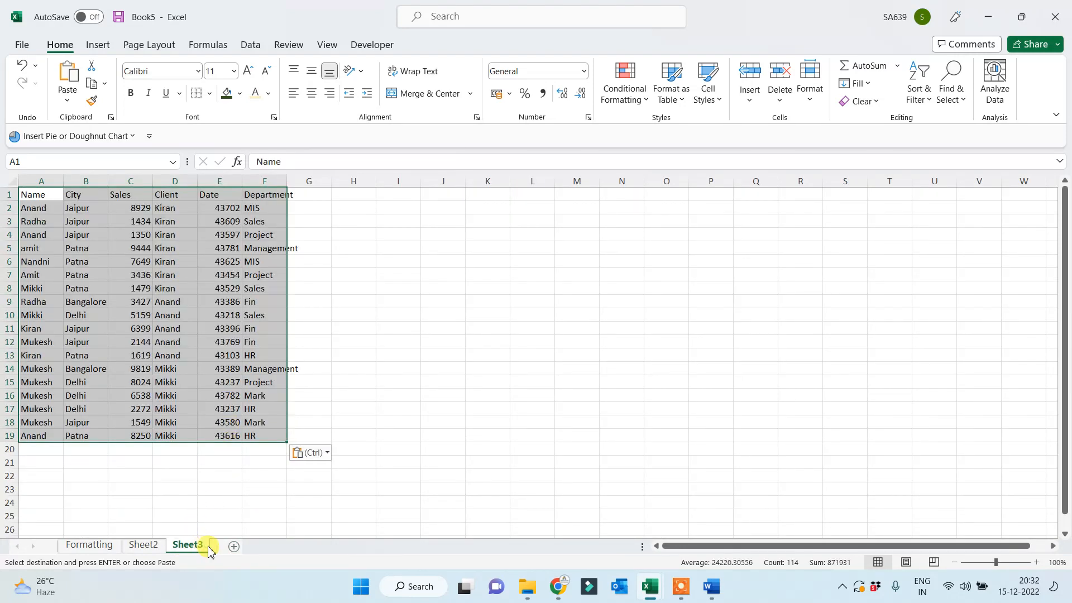
click(234, 546)
key(Return)
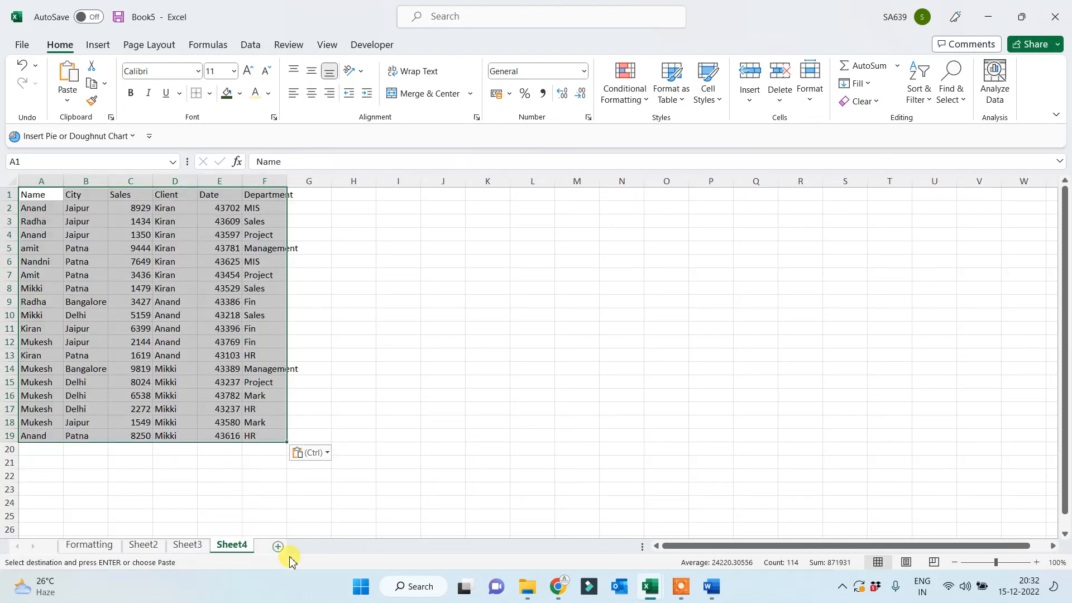
click(352, 464)
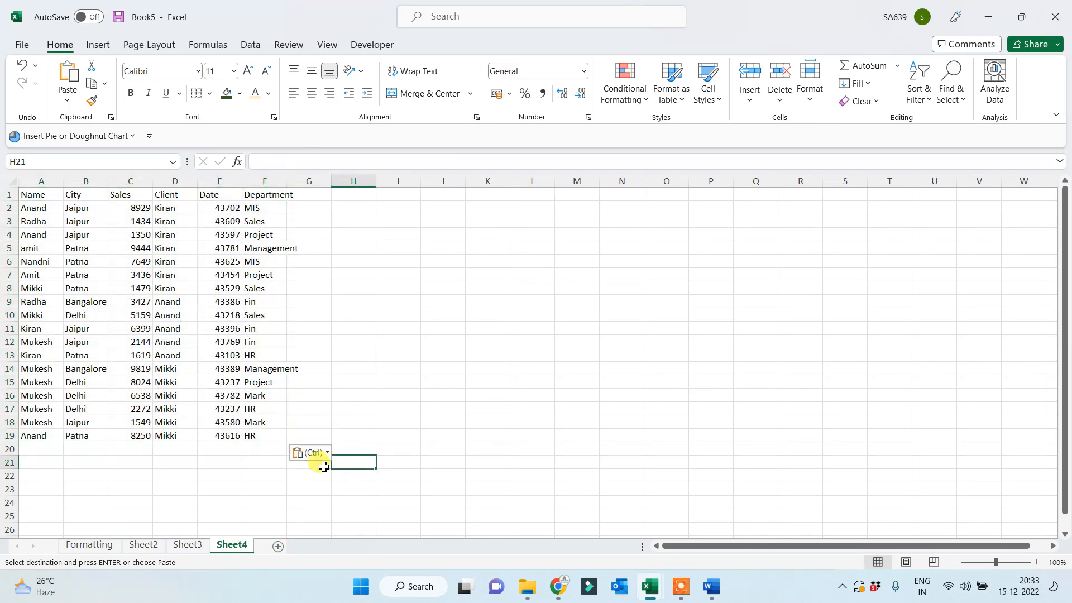
Review the plain data on Sheet2, end copy mode, and look over the topic list and finished report on the Formatting sheet
click(144, 544)
click(450, 426)
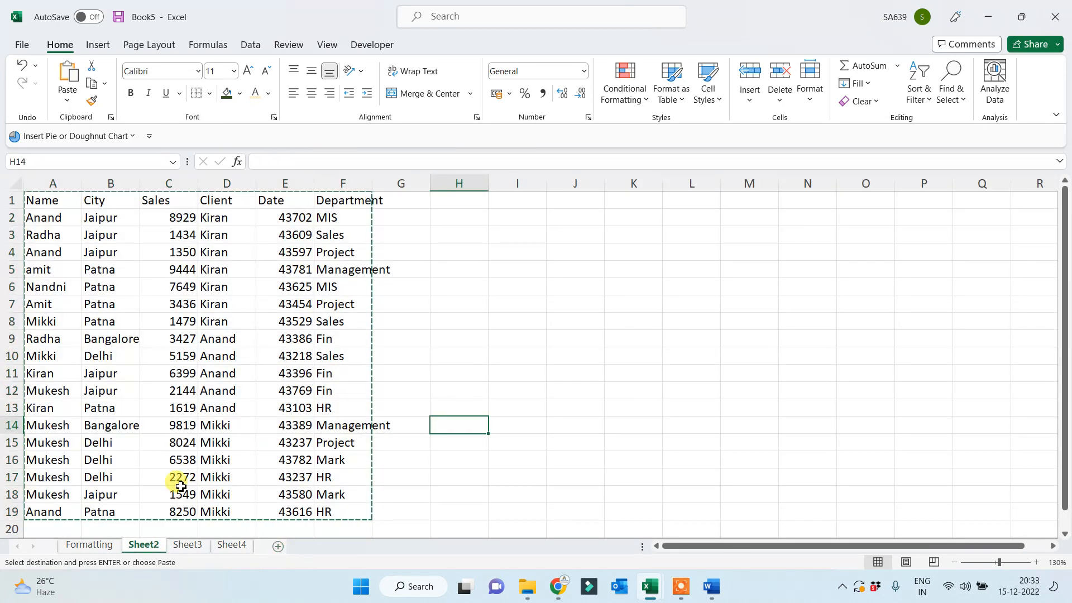
click(89, 545)
key(Escape)
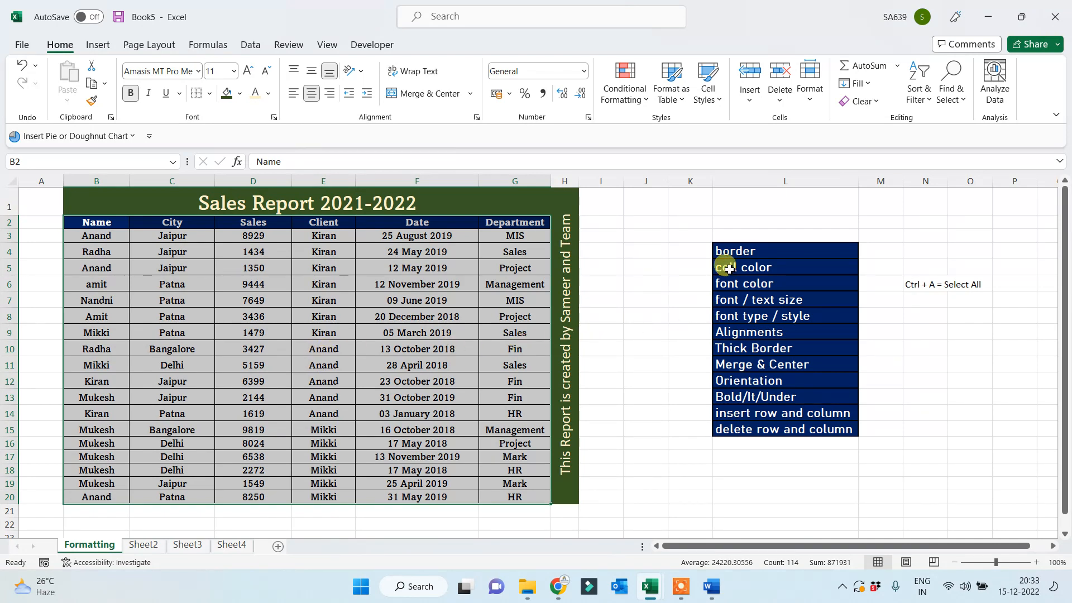
drag(746, 251, 748, 430)
click(701, 474)
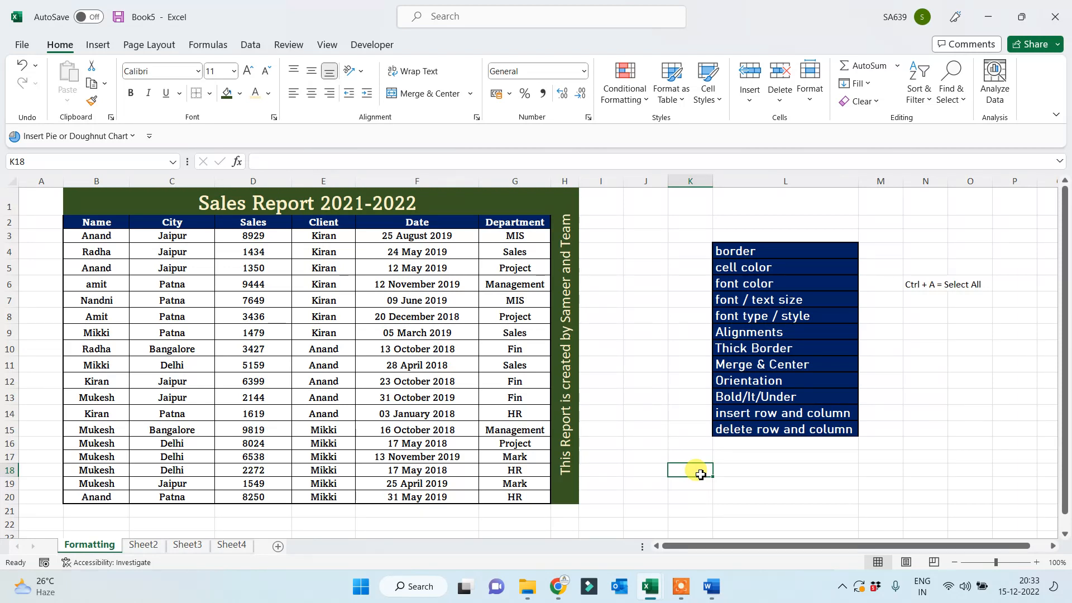
drag(96, 223, 558, 502)
click(679, 441)
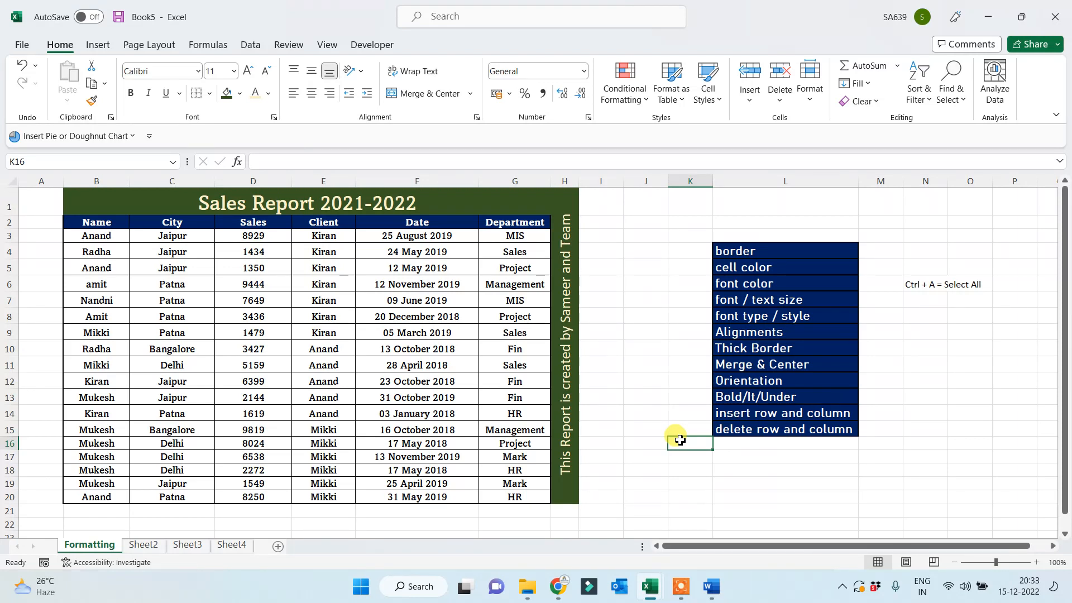
Rename Sheet2 as Table
click(145, 545)
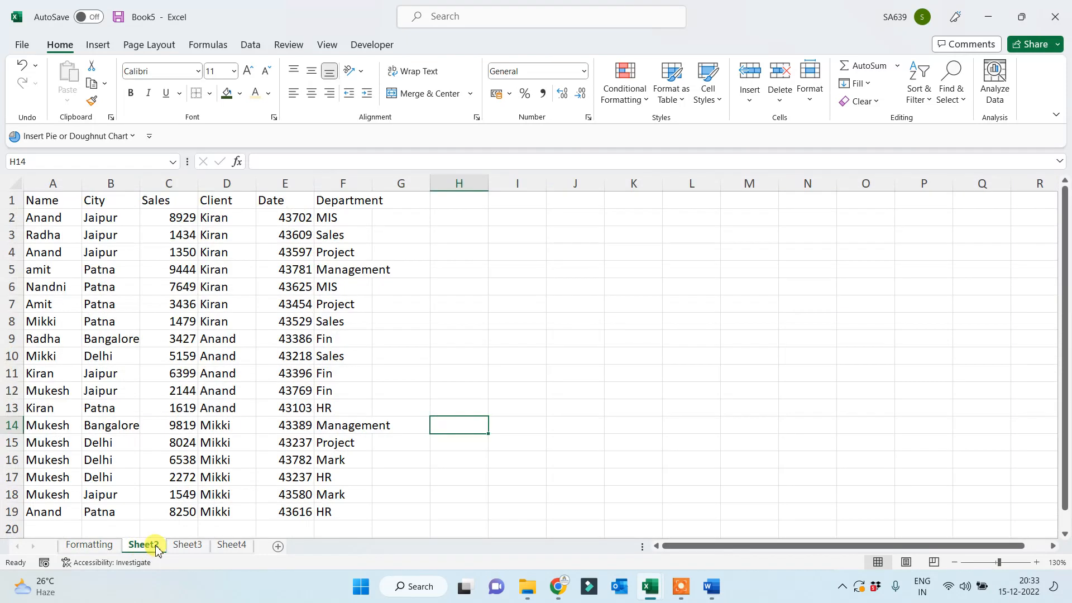
text(Table)
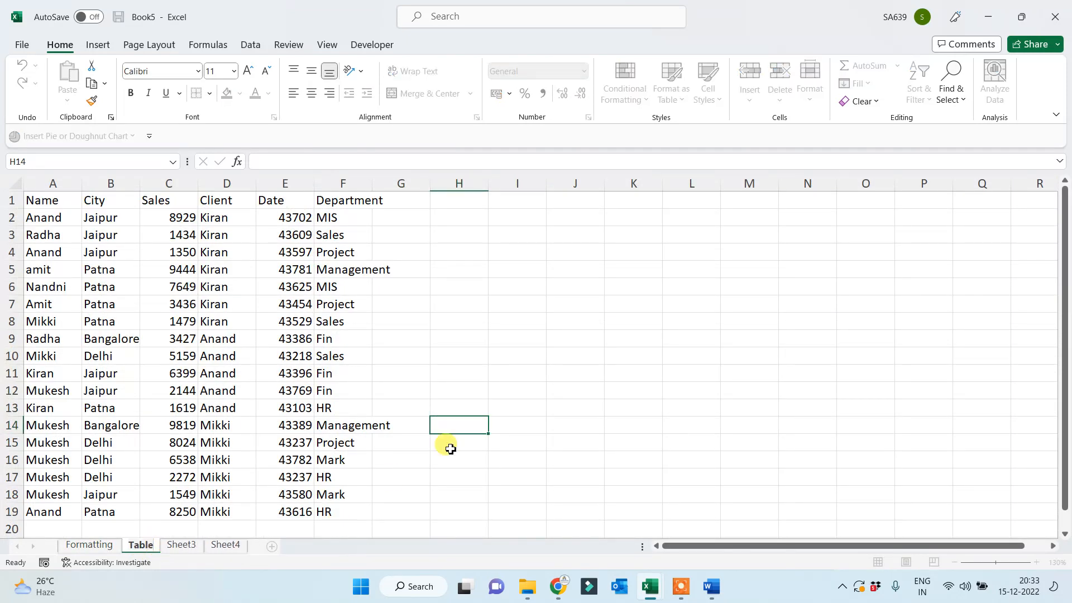
click(492, 413)
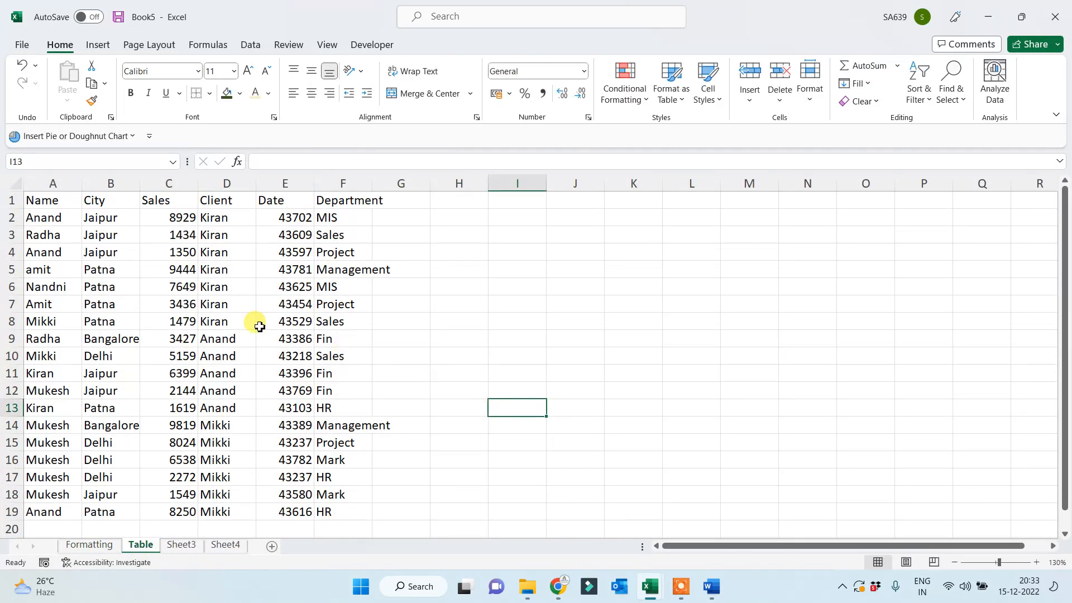
Convert the data in A1:F19 on the Table sheet into a table with headers
drag(43, 201, 356, 507)
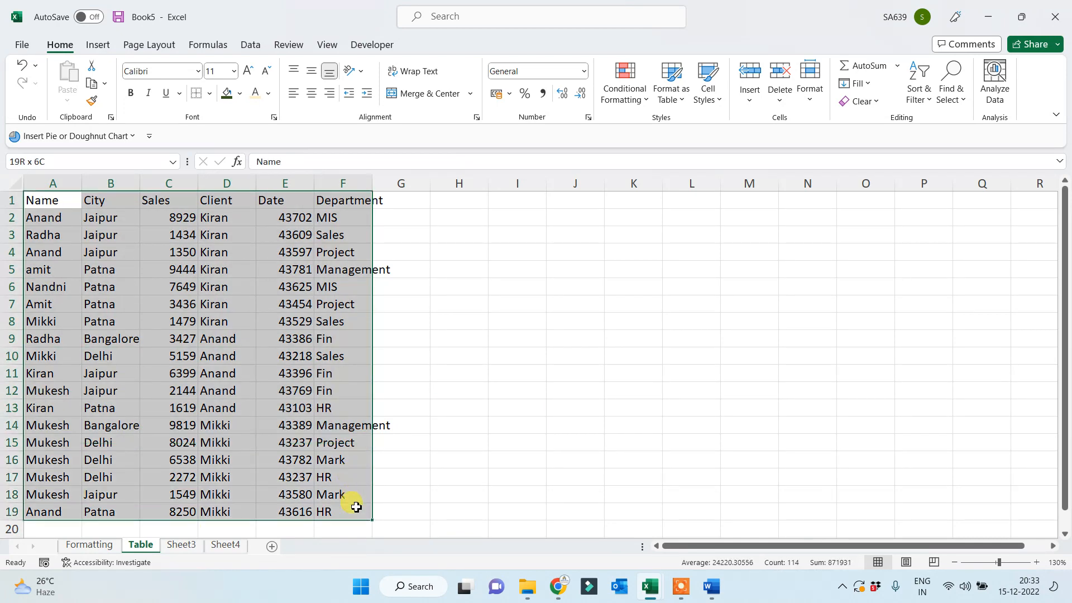
click(98, 45)
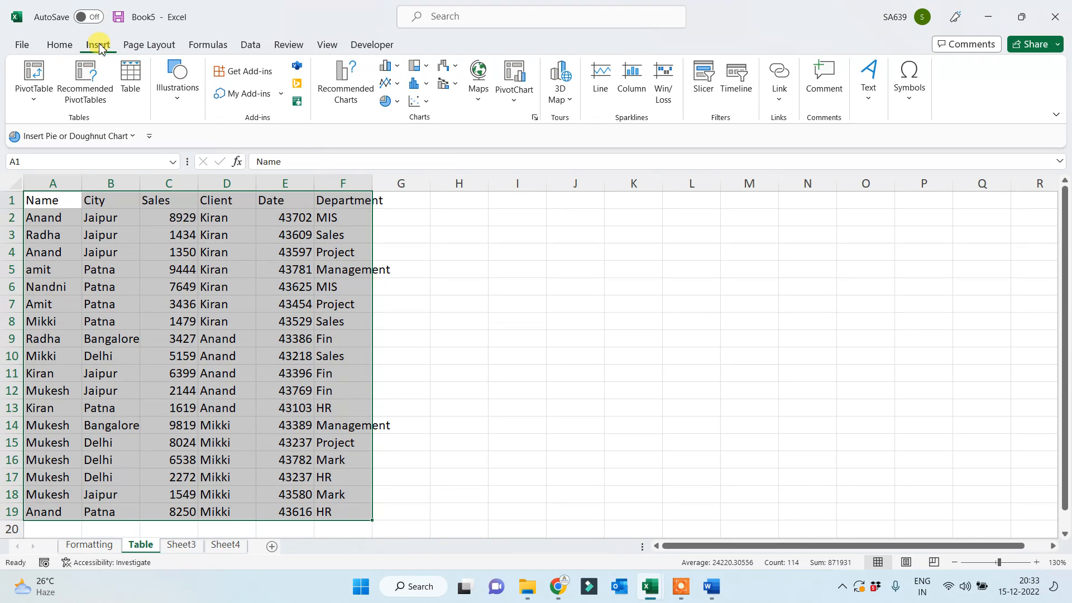
click(128, 78)
click(570, 495)
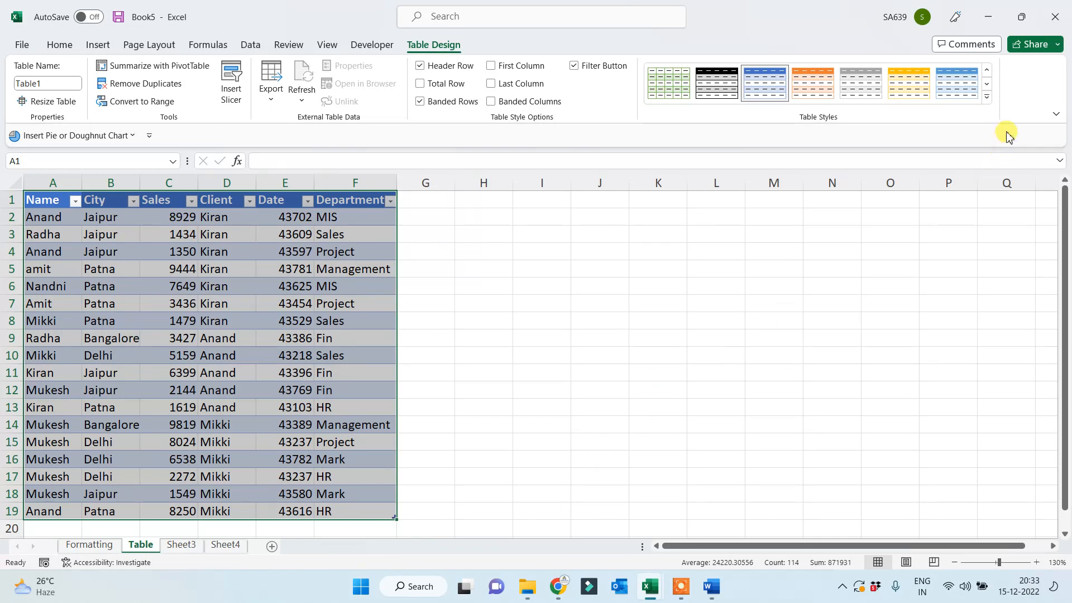
Apply the dark green table style with a black header row to the table
click(989, 101)
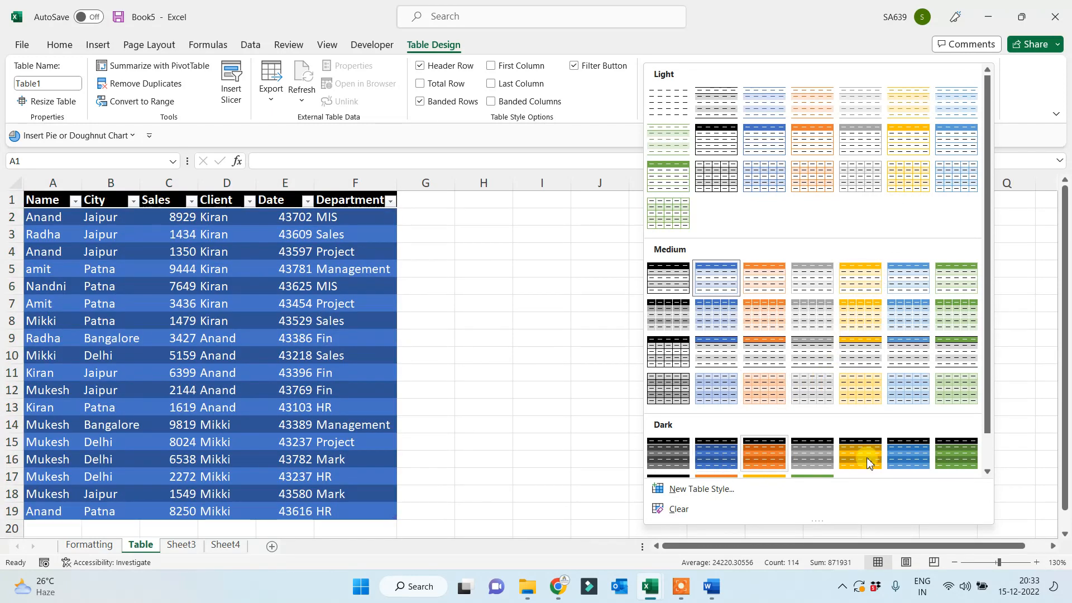
click(957, 460)
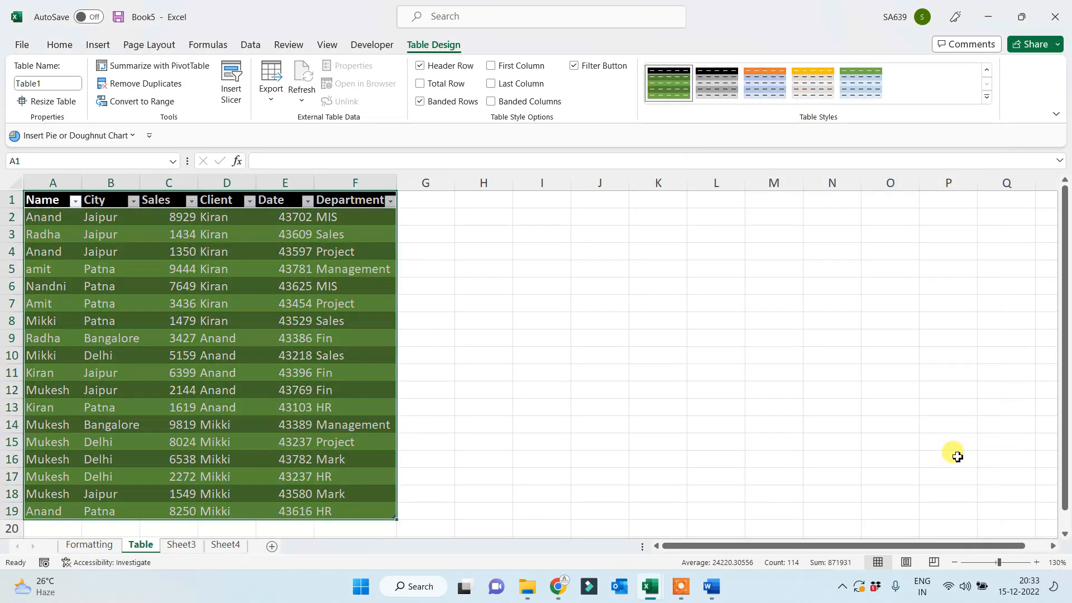
click(551, 370)
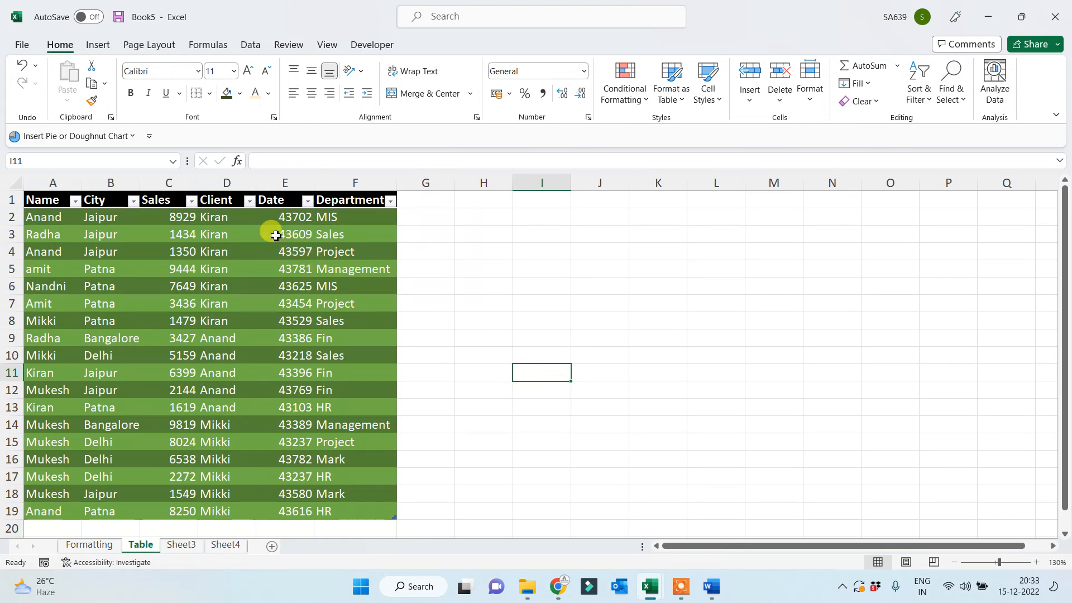
Format the dates in E2:E19 as Long Date and widen the Date column
drag(273, 217, 275, 511)
click(583, 71)
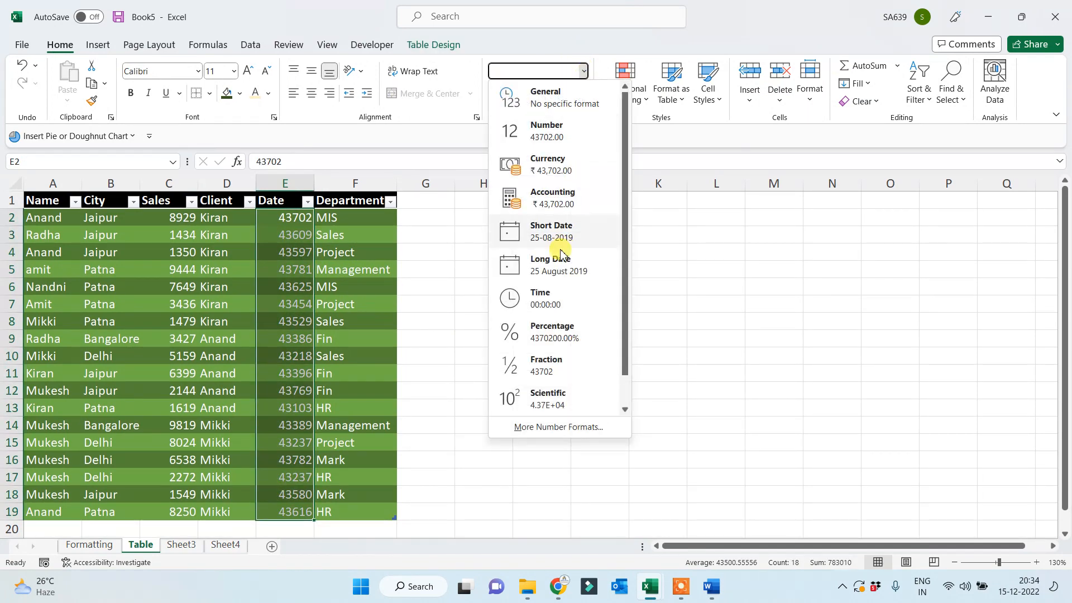
click(550, 265)
drag(366, 189, 395, 186)
click(601, 288)
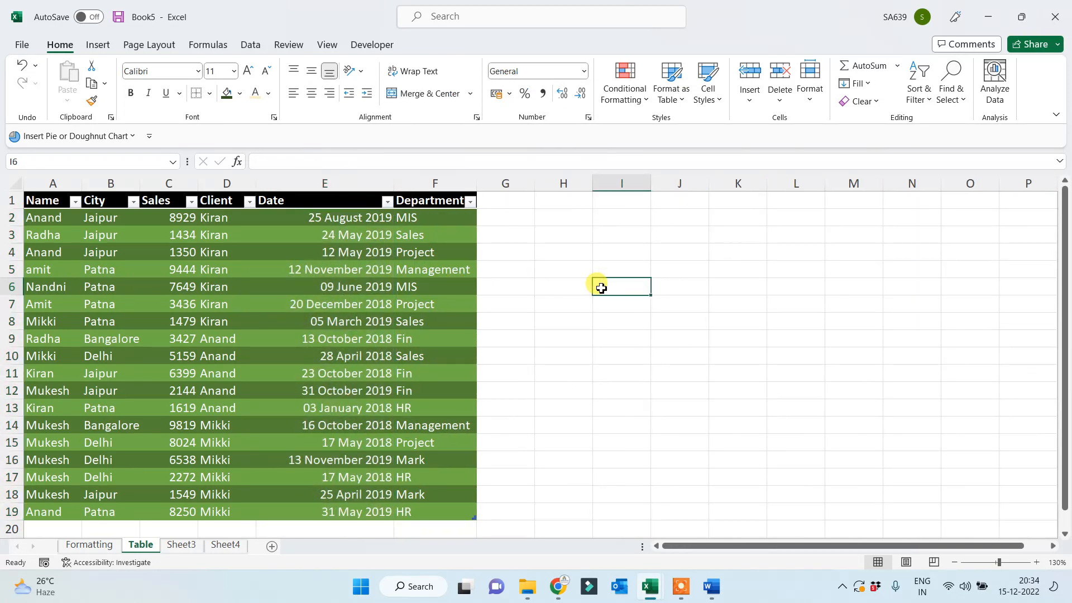
Compare the manually formatted report in B2:G20 on the Formatting sheet with the styled table on the Table sheet
click(105, 549)
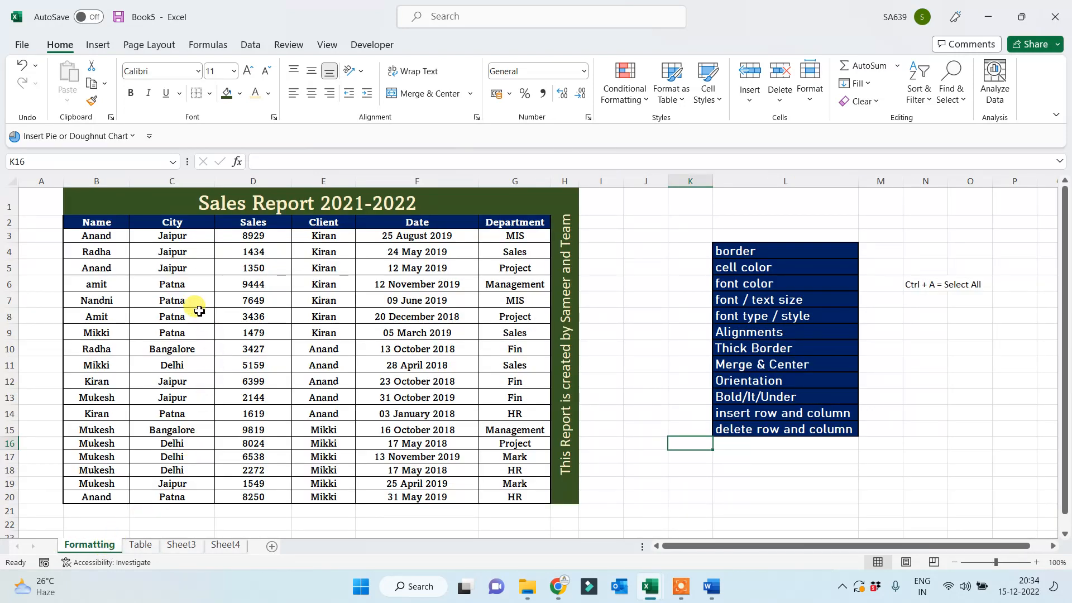
click(122, 227)
drag(122, 228, 514, 496)
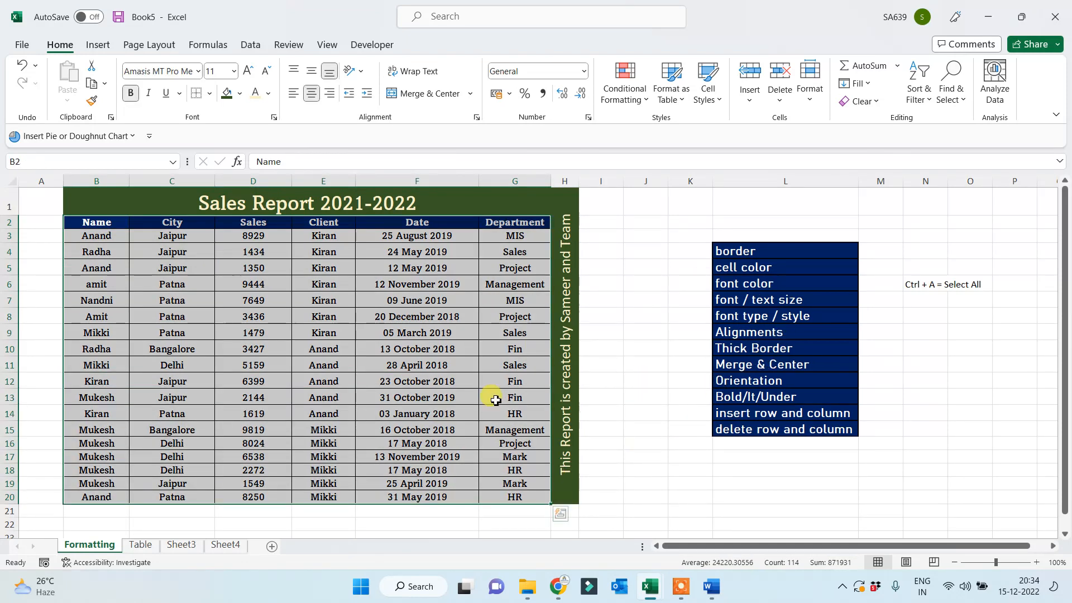
click(141, 546)
click(564, 354)
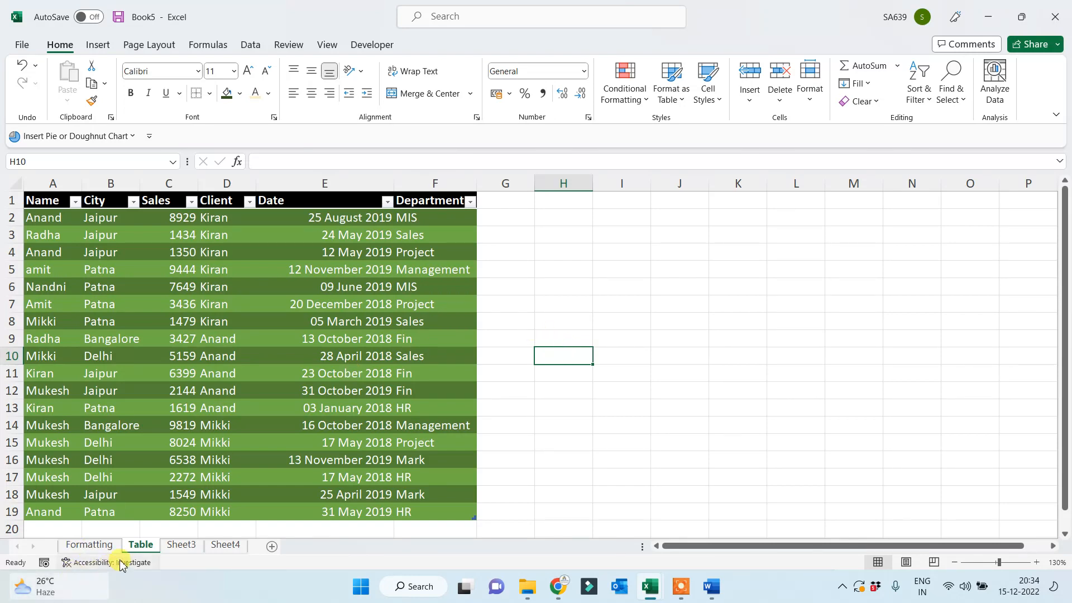
Rename Sheet3 as Ctrl + T
click(185, 547)
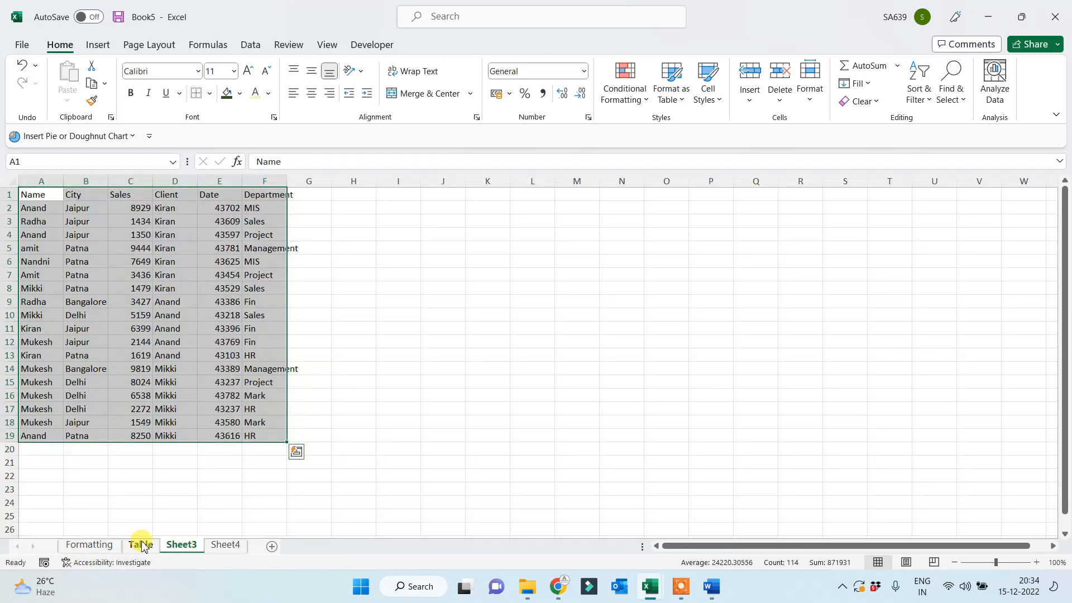
double_click(182, 545)
text(C)
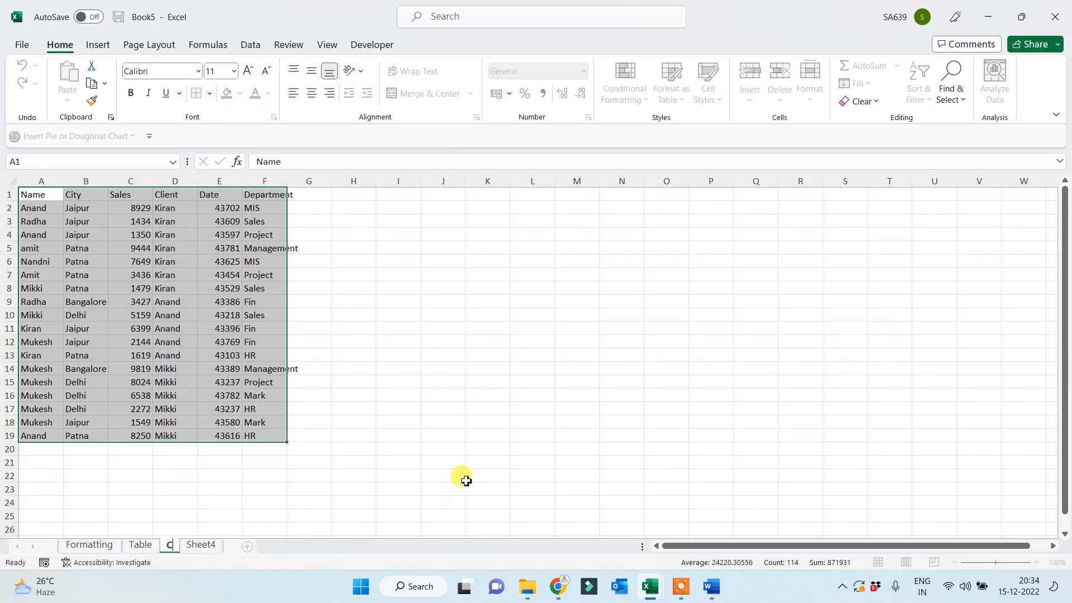
text(trl +)
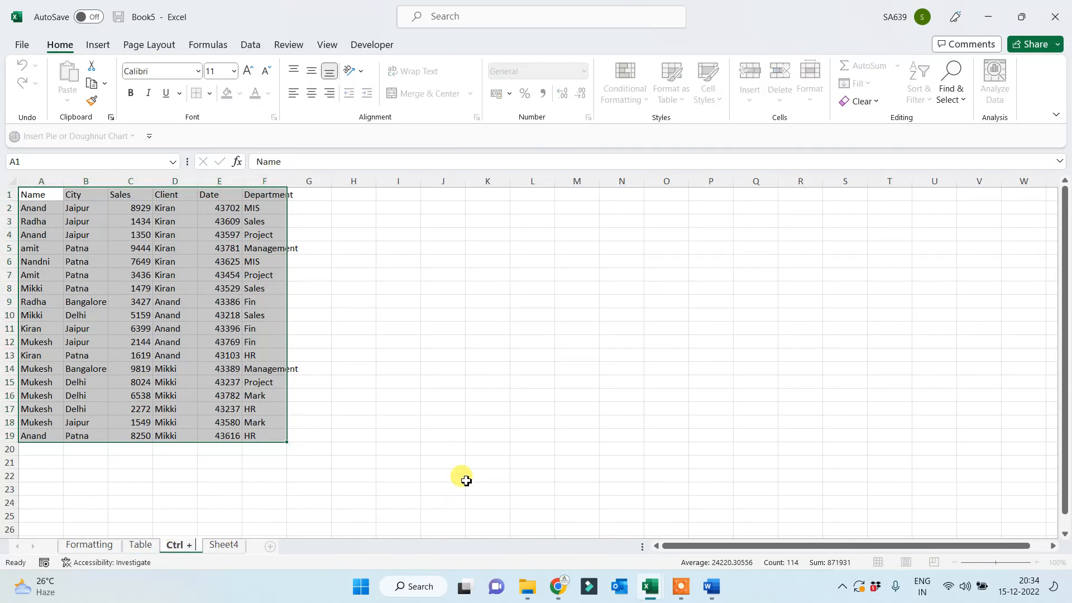
text( T)
click(407, 343)
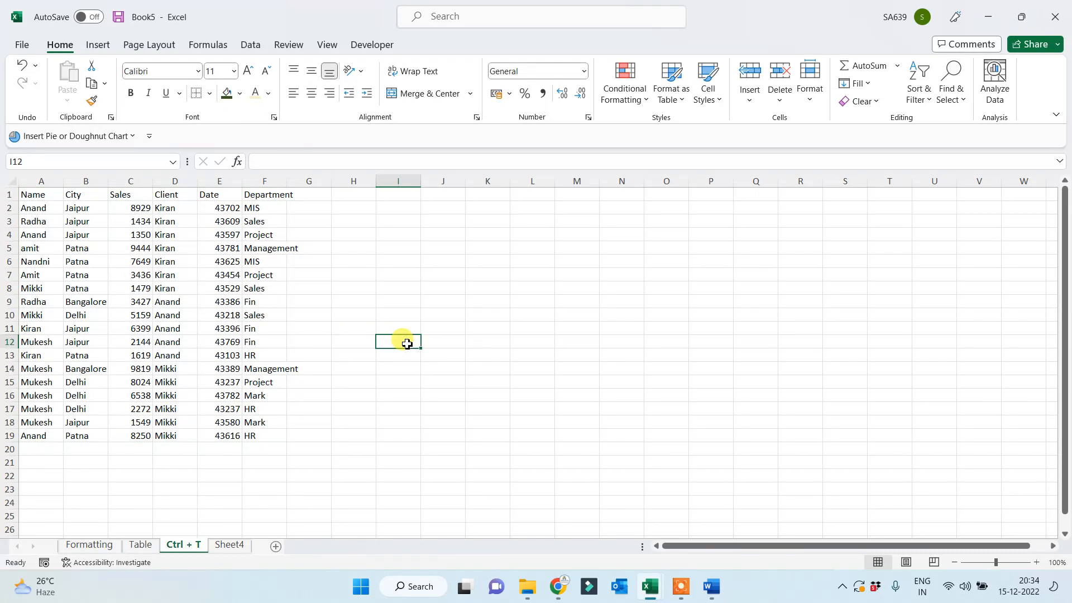
Convert the whole data range A1:F19 on the Ctrl + T sheet into a table with headers
click(40, 193)
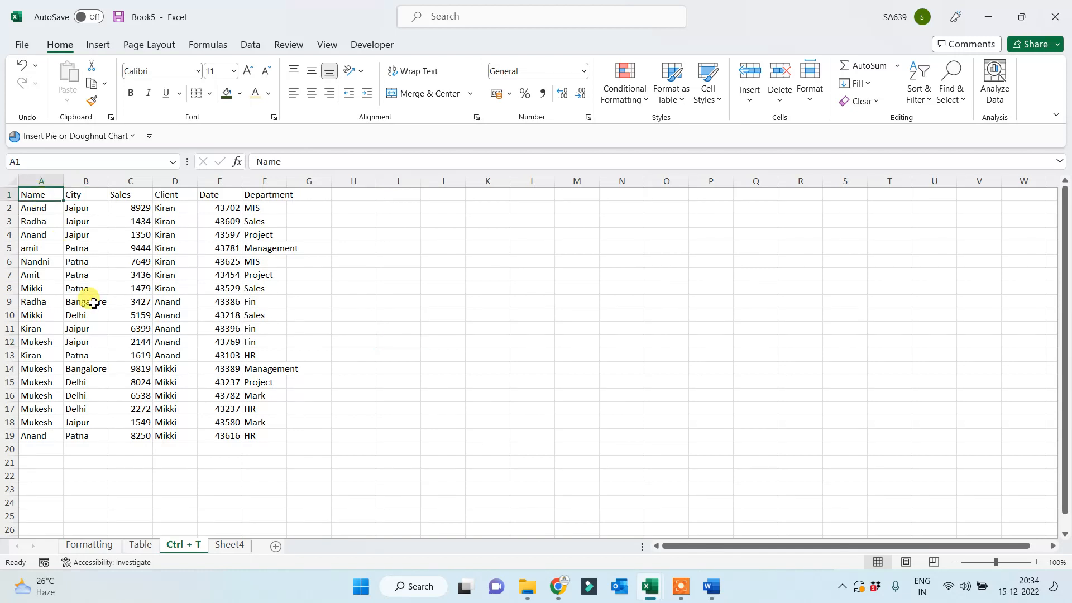
key(ctrl+a)
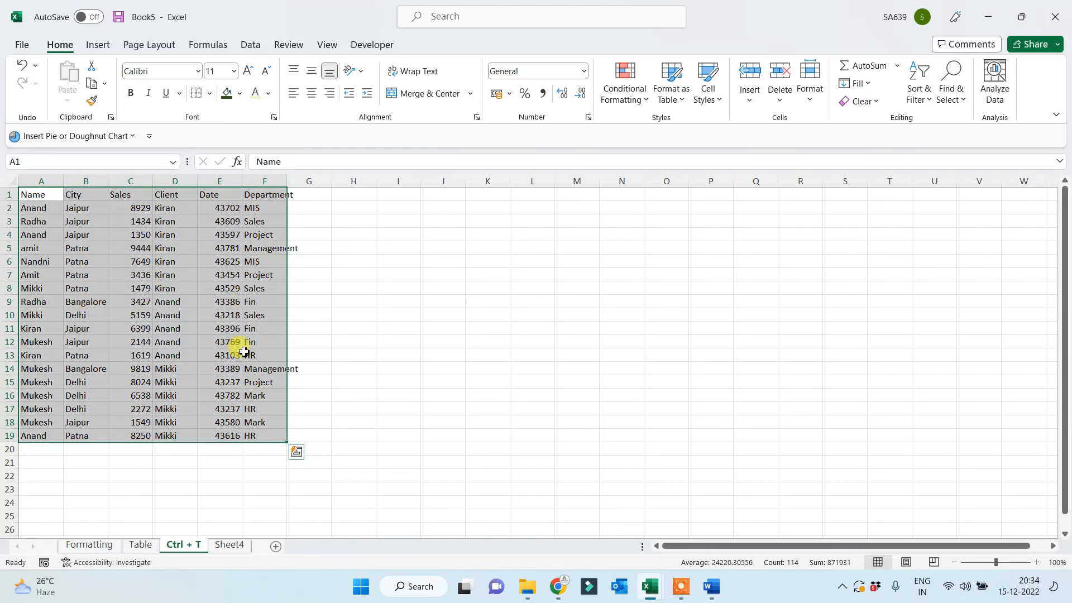
key(ctrl+t)
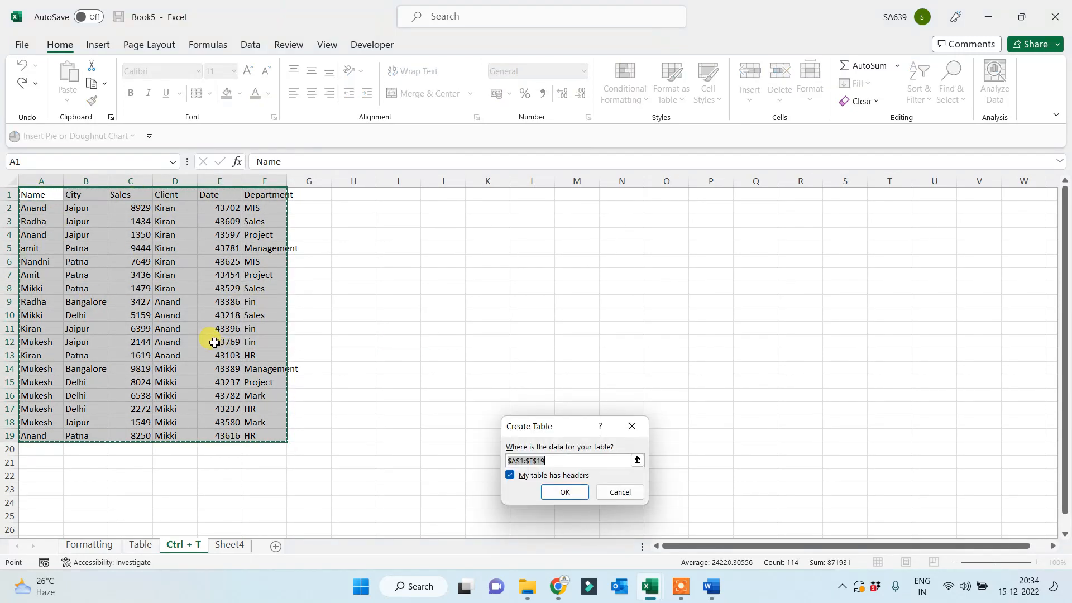
click(570, 494)
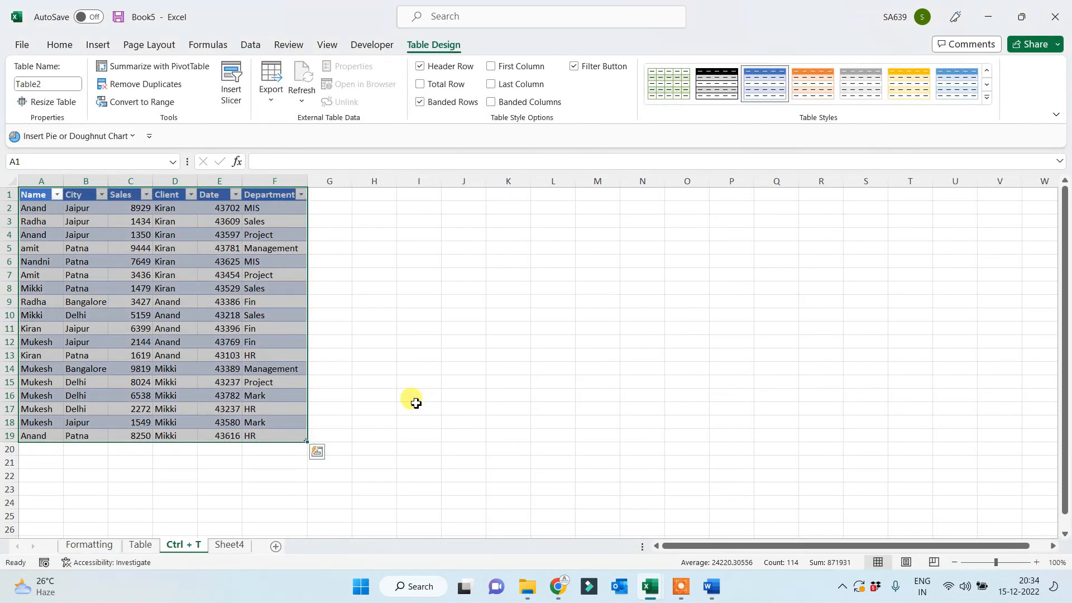
scroll(412, 400, up, 3)
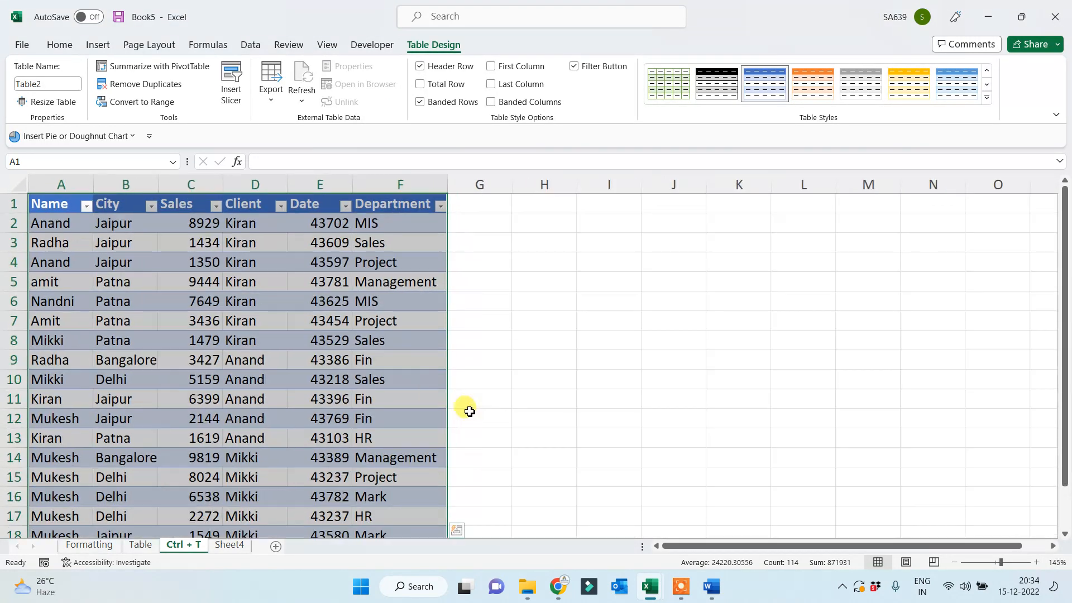
Apply the dark green table style with a black header row to the Ctrl + T table and dismiss the quick analysis options
click(920, 89)
click(987, 97)
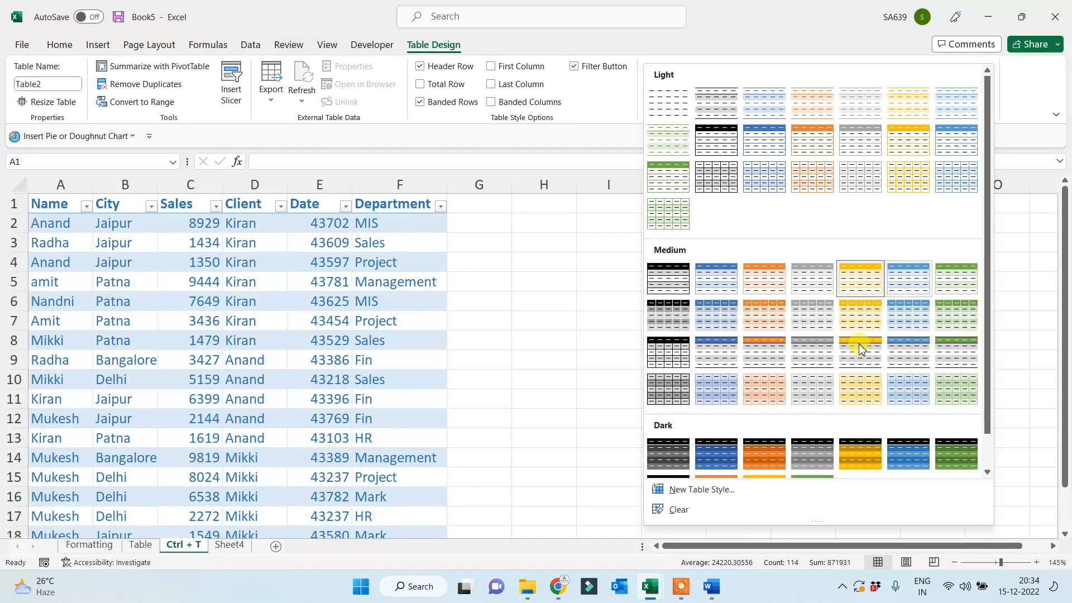
click(957, 454)
scroll(592, 379, down, 1)
key(ctrl+q)
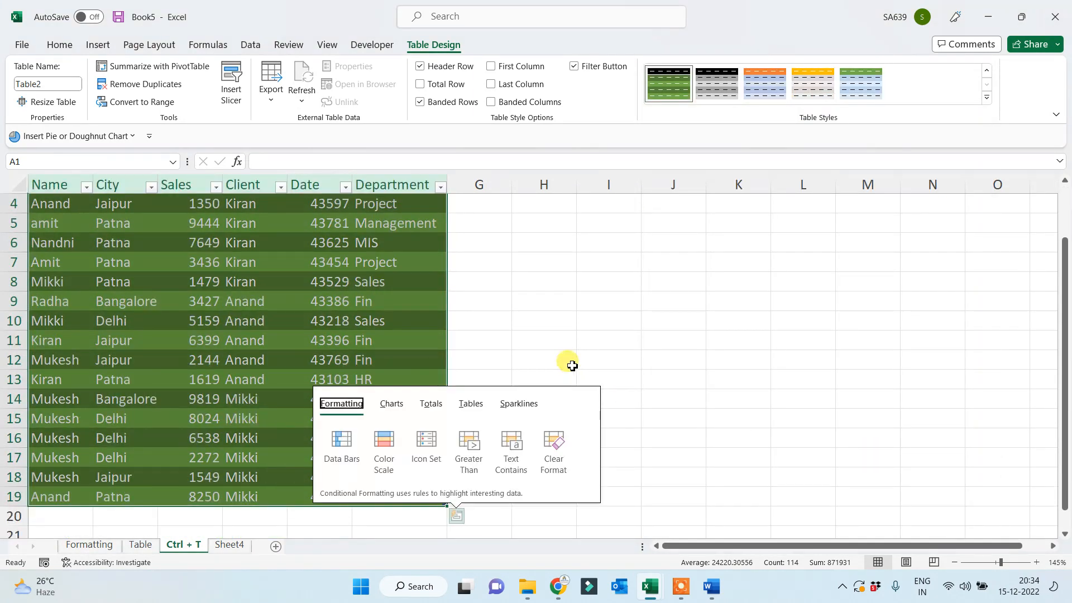
click(567, 363)
scroll(544, 330, up, 1)
Format the dates in E2:E19 on the Ctrl + T sheet as Long Date
drag(311, 233, 318, 438)
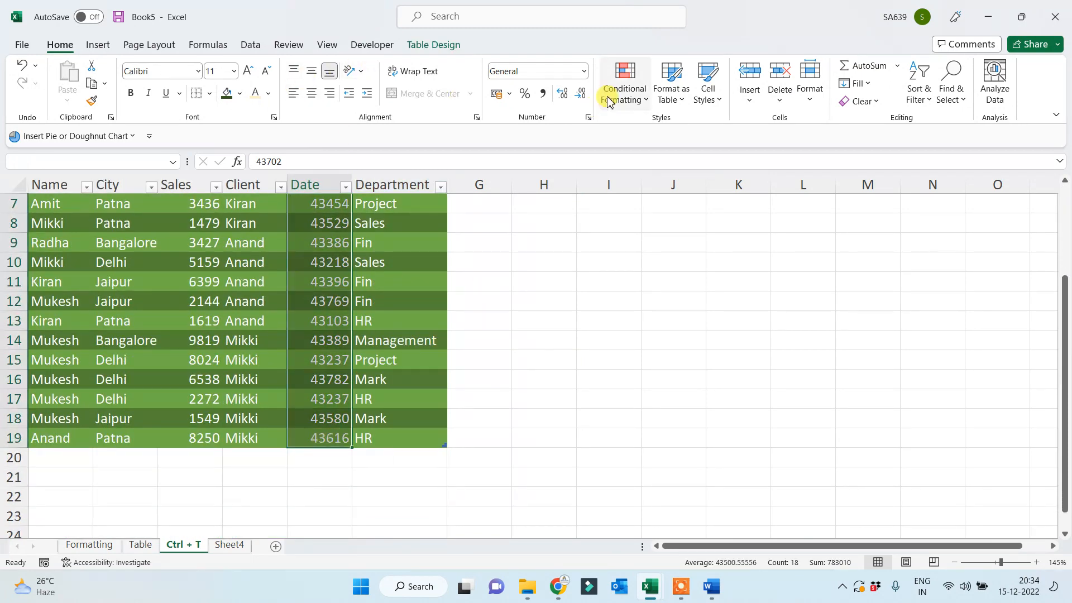
click(583, 71)
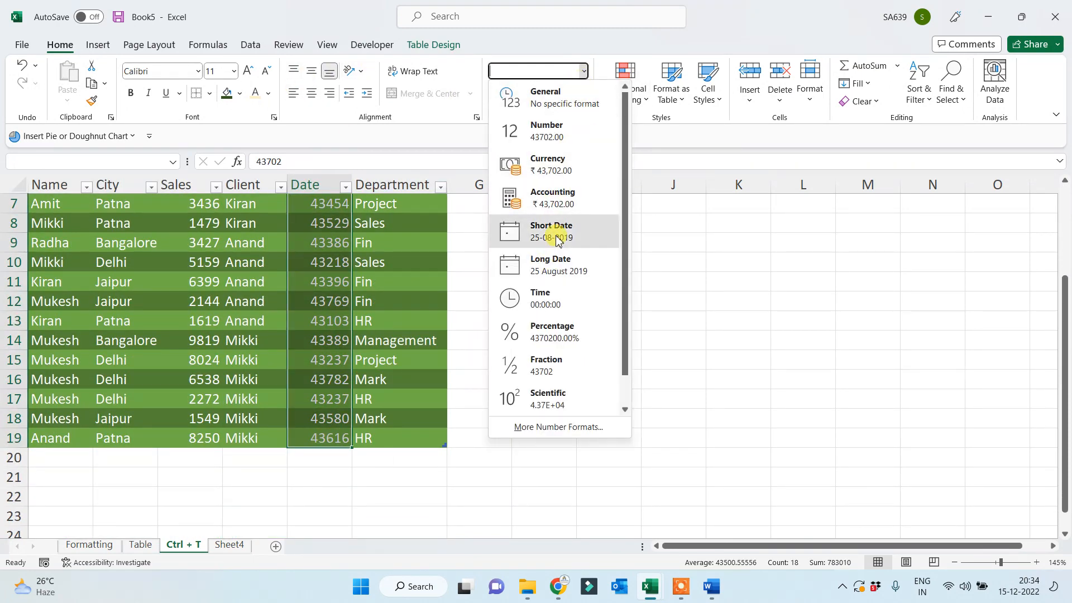
click(556, 266)
click(643, 330)
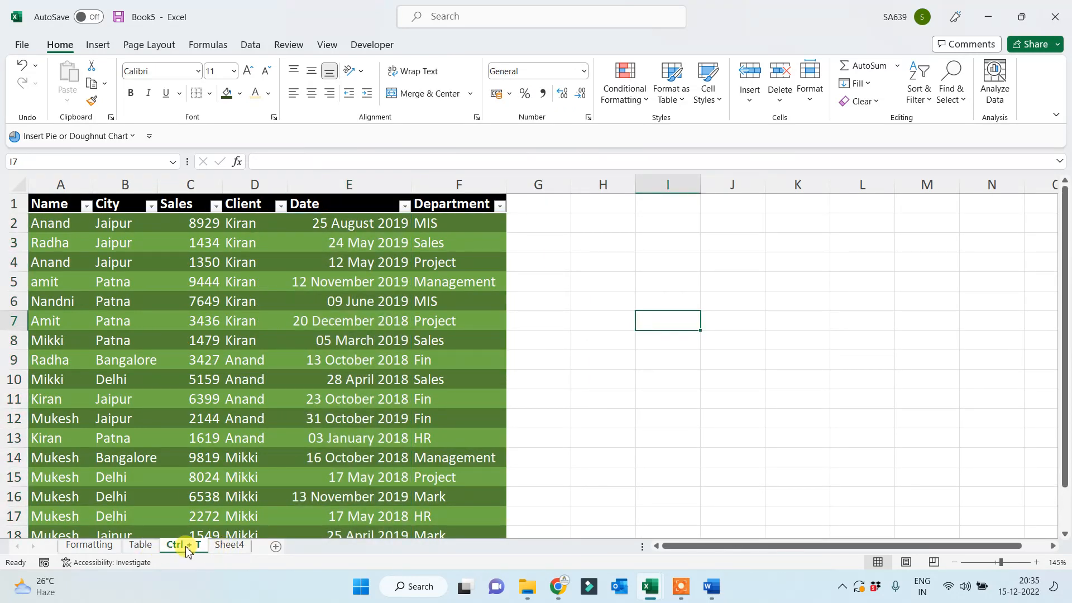
Check the Table sheet, and use Format as Table on A1:F19 of Sheet4 with the dark orange style and headers
click(139, 553)
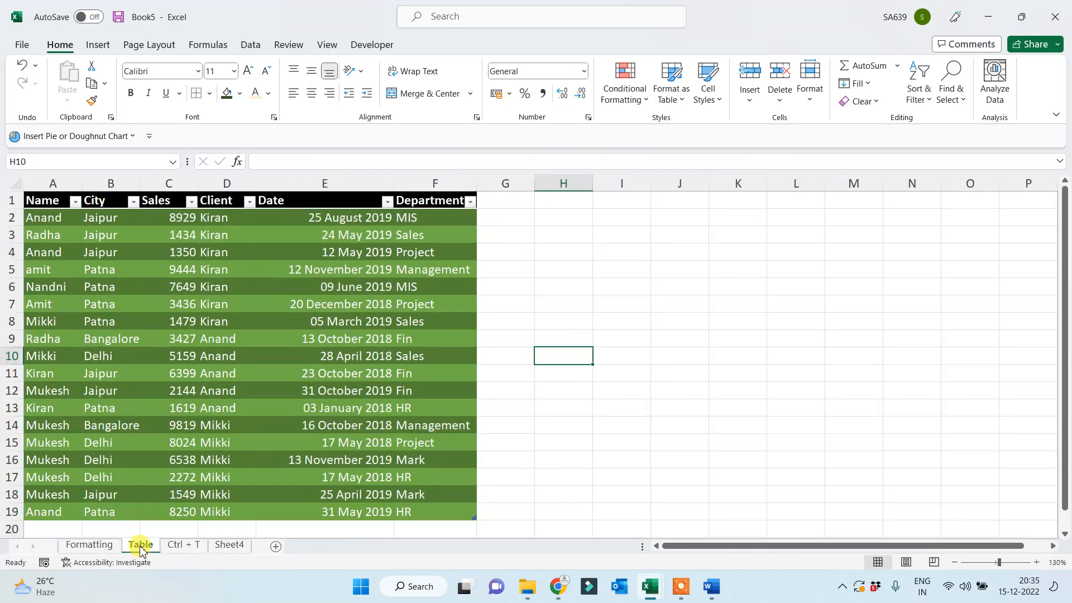
click(641, 360)
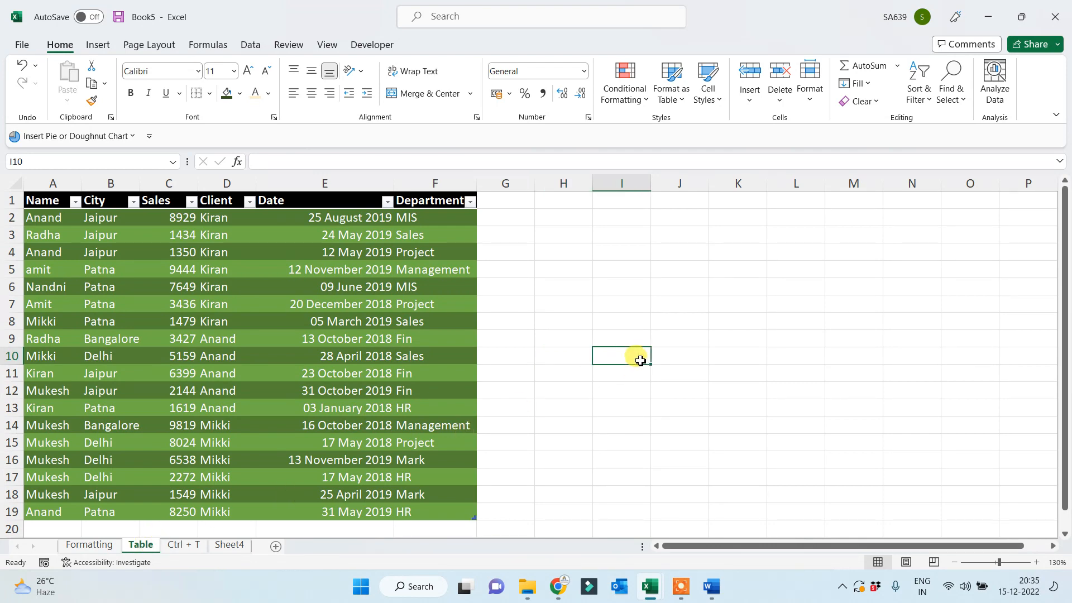
click(232, 549)
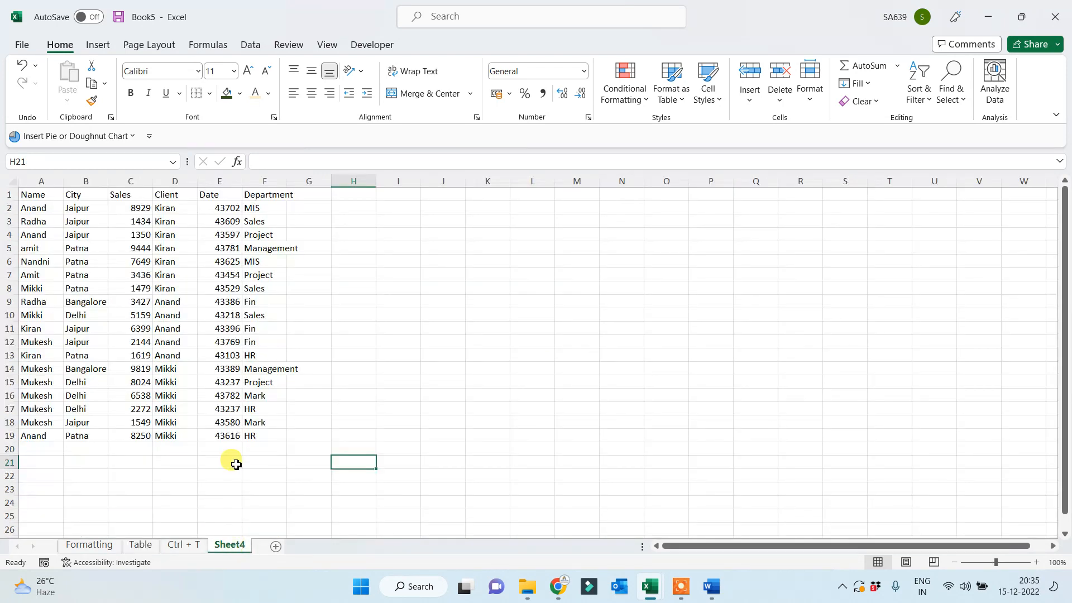
drag(29, 193, 264, 440)
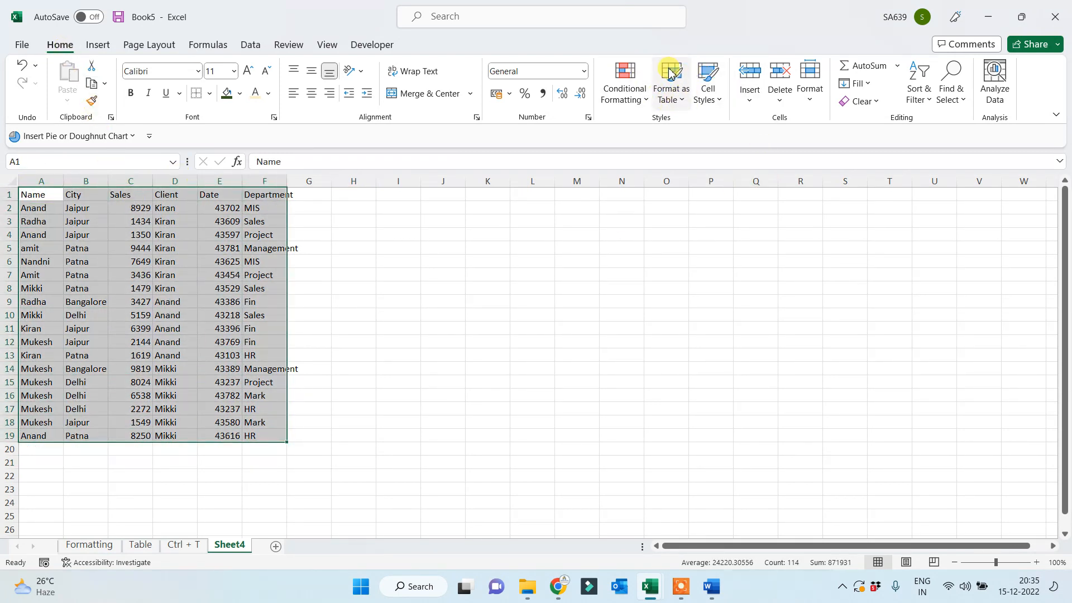
click(673, 84)
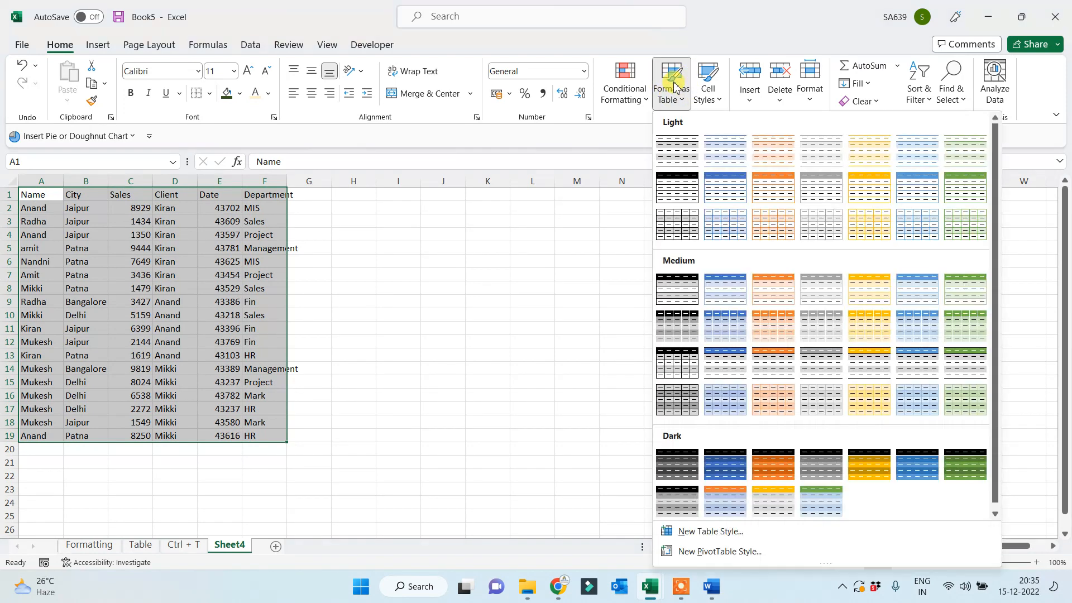
key(Escape)
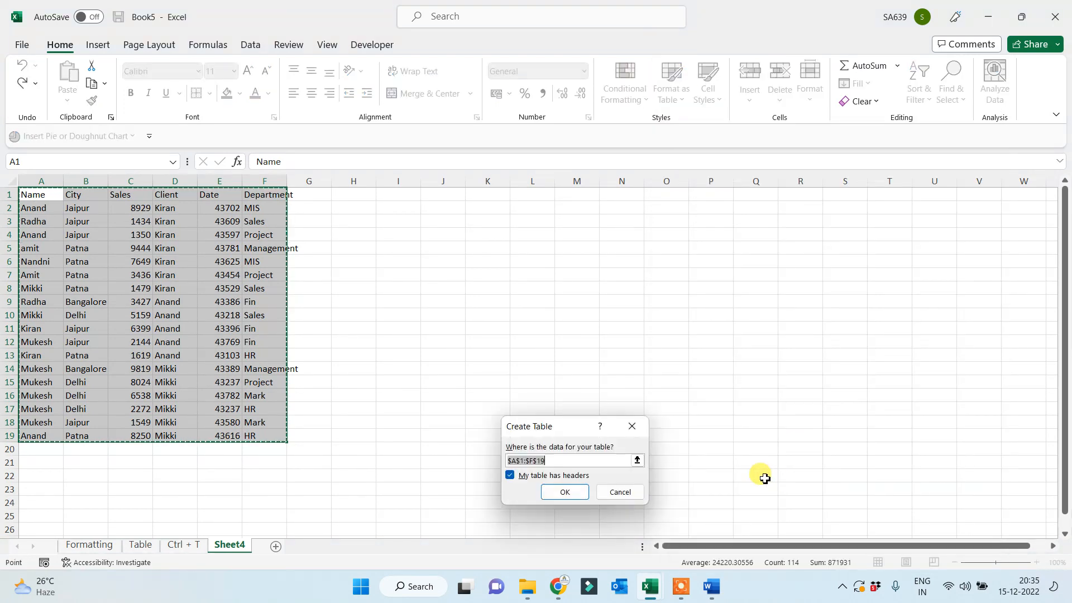
click(581, 490)
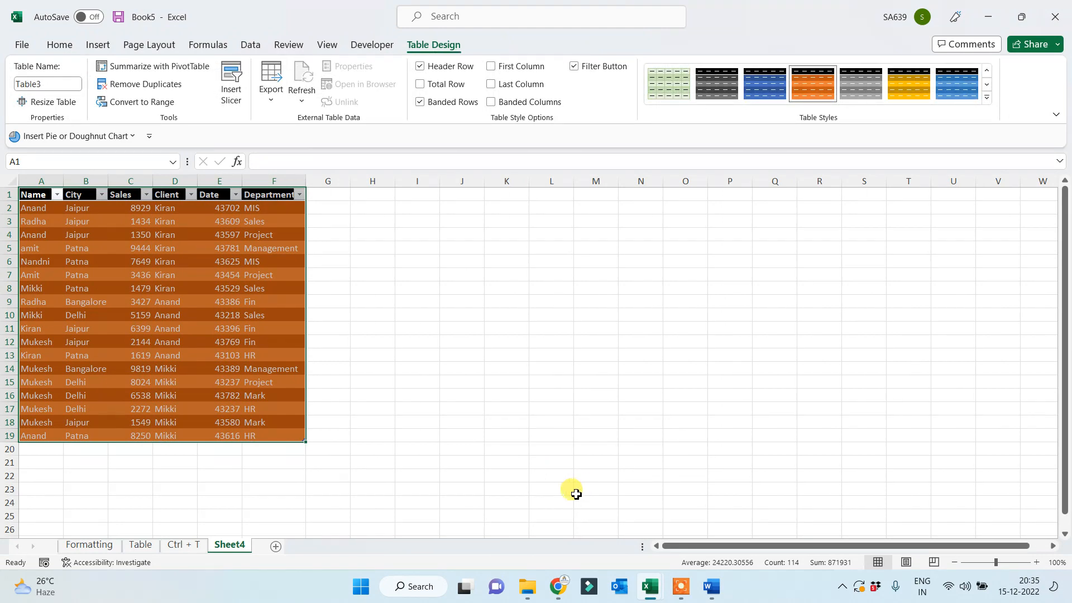
Try the dark gold style on the Sheet4 table and settle on the dark blue style with a black header row
scroll(413, 447, up, 2)
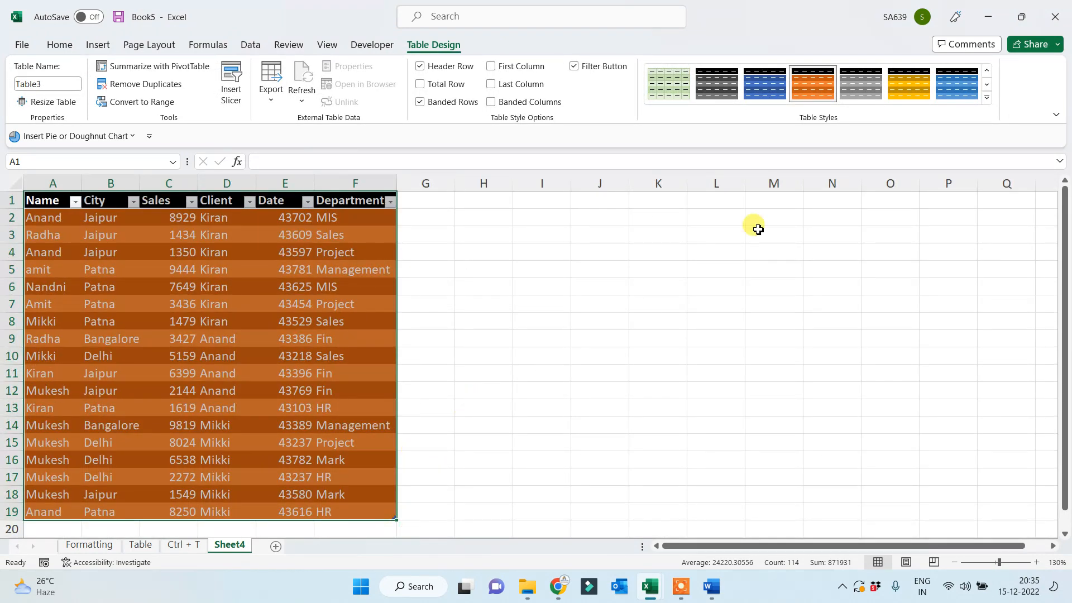
click(911, 92)
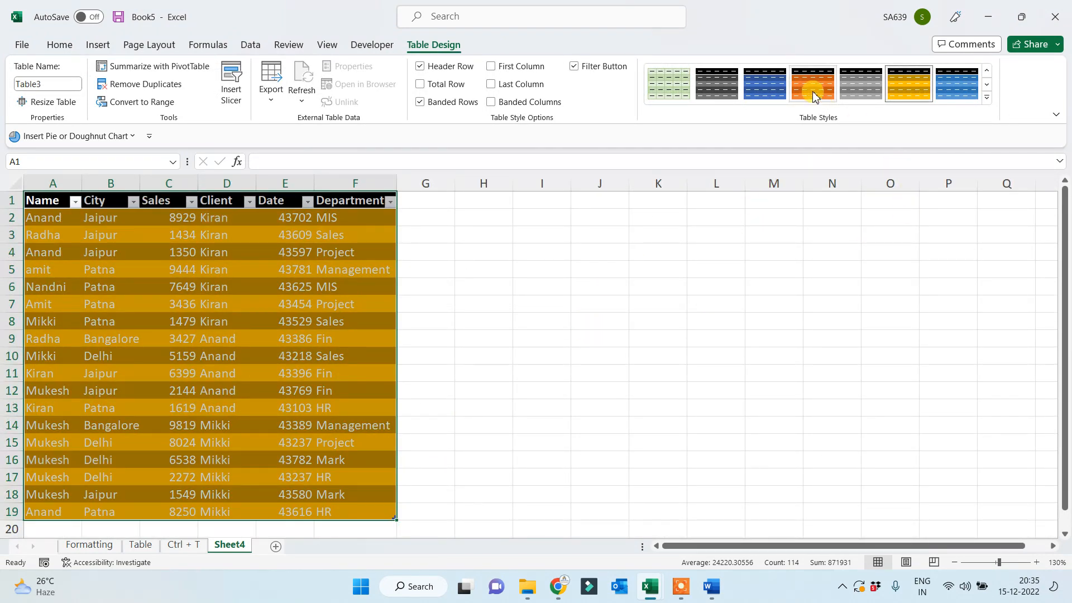
click(765, 83)
click(562, 346)
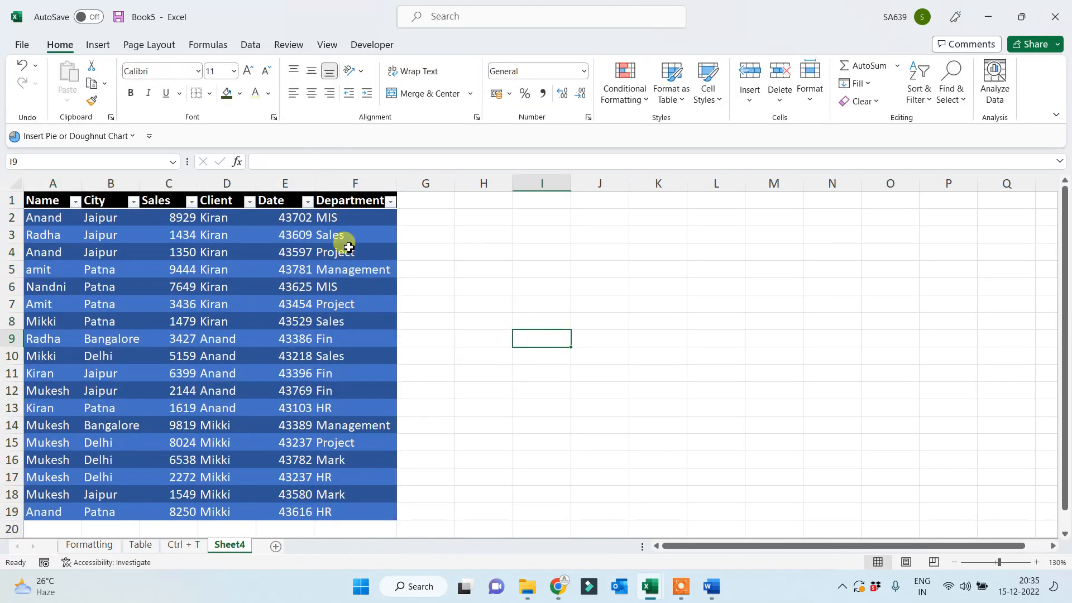
Format the dates in E2:E19 of the Sheet4 table as Long Date and widen column E
drag(287, 216, 282, 519)
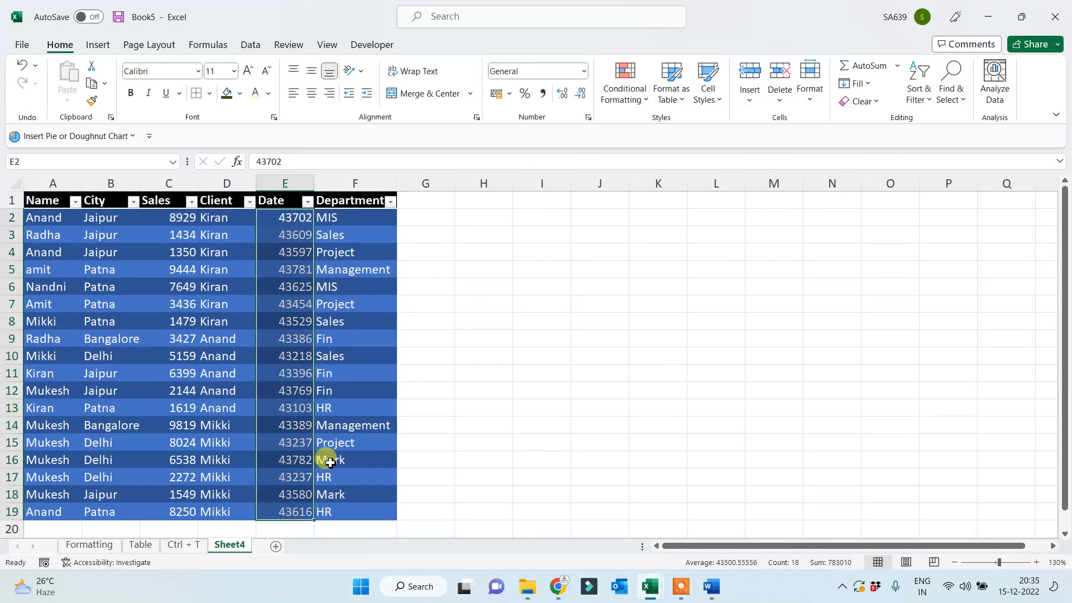
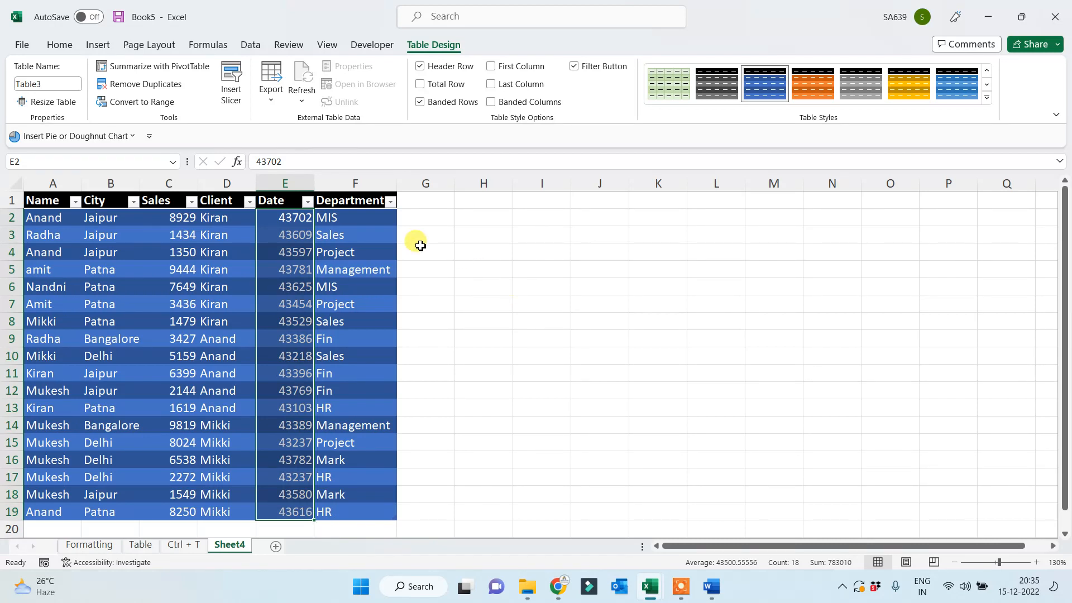
click(59, 45)
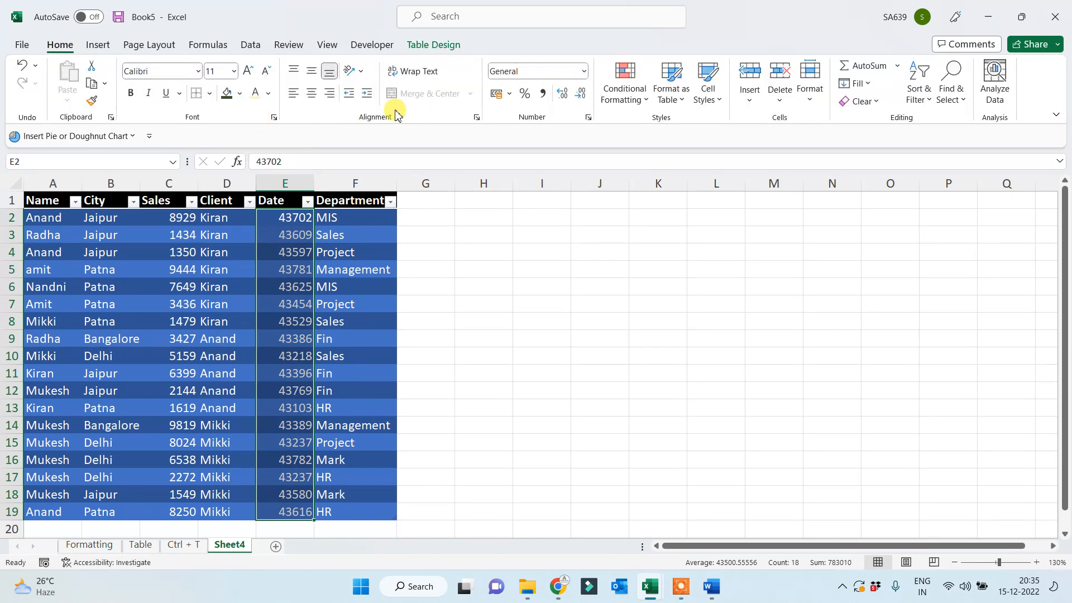
click(435, 47)
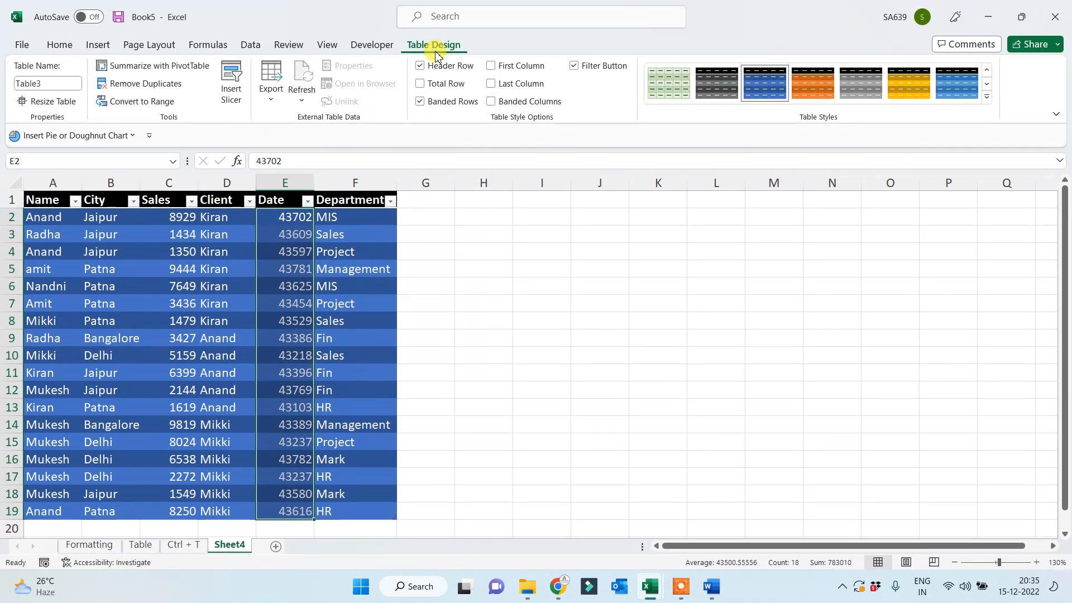
click(75, 48)
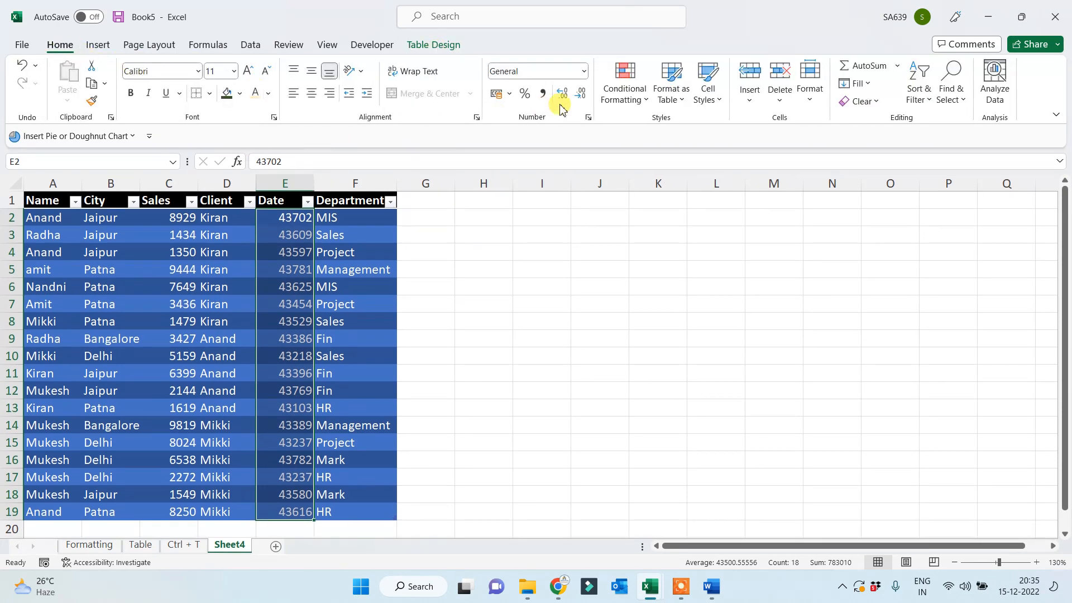
click(583, 73)
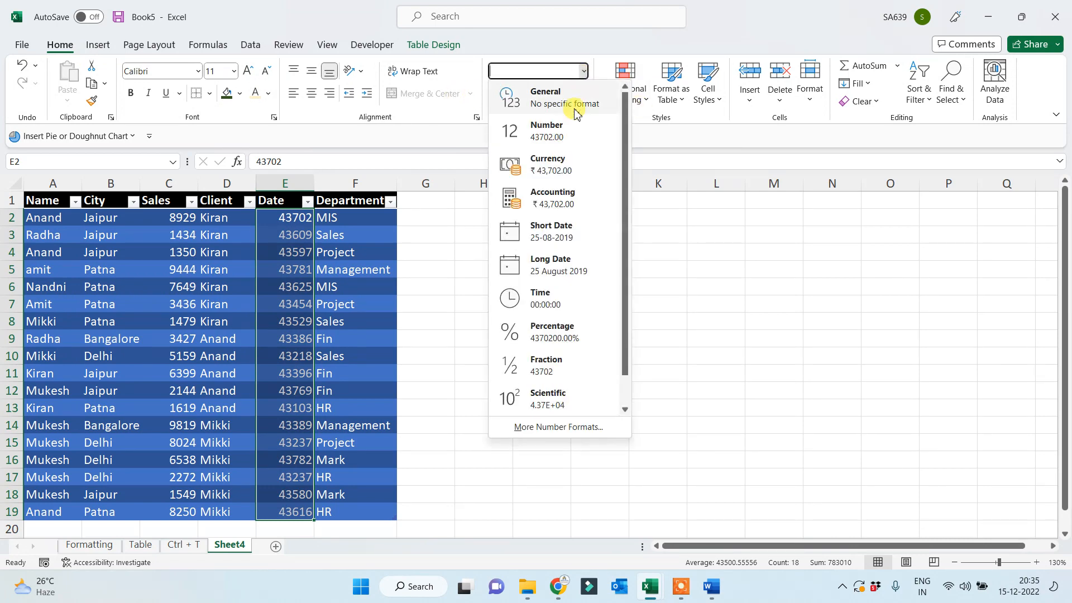
click(547, 266)
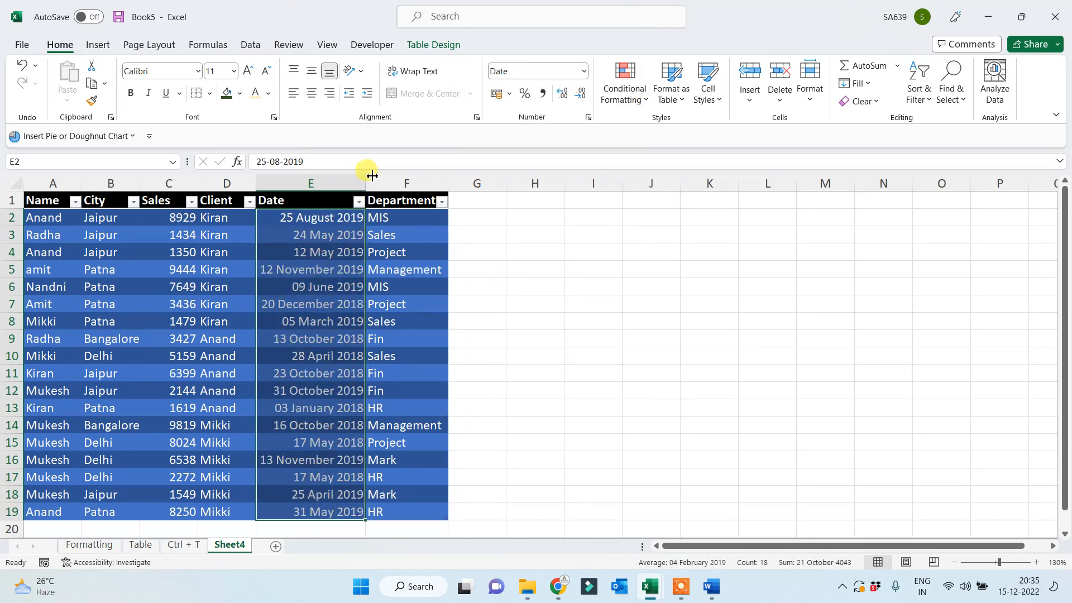
drag(366, 183, 394, 183)
click(565, 270)
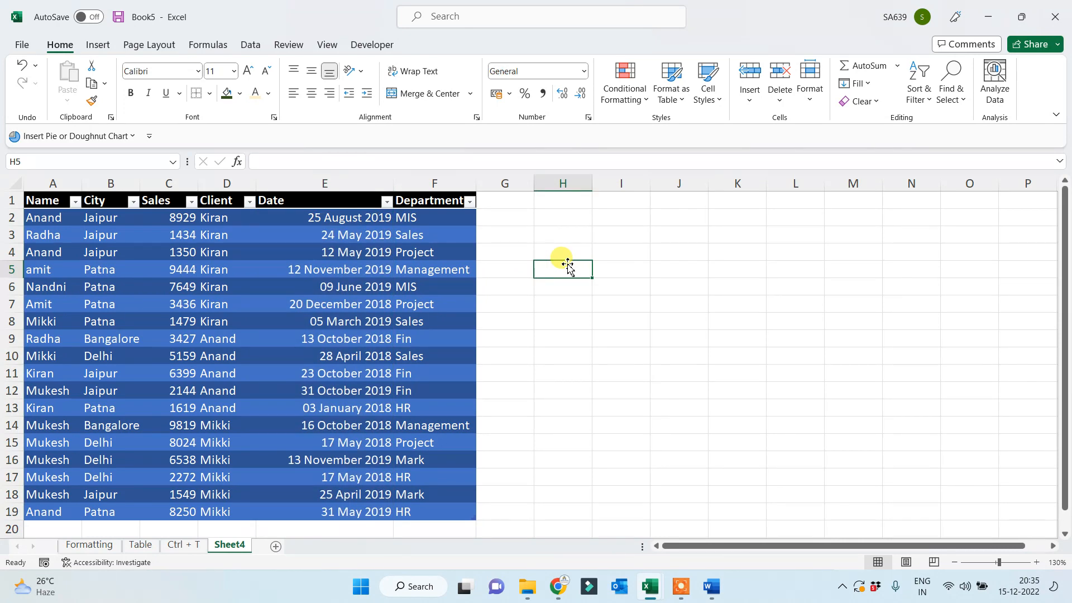
Rename Sheet4 as "Format as Table"
click(569, 303)
double_click(229, 545)
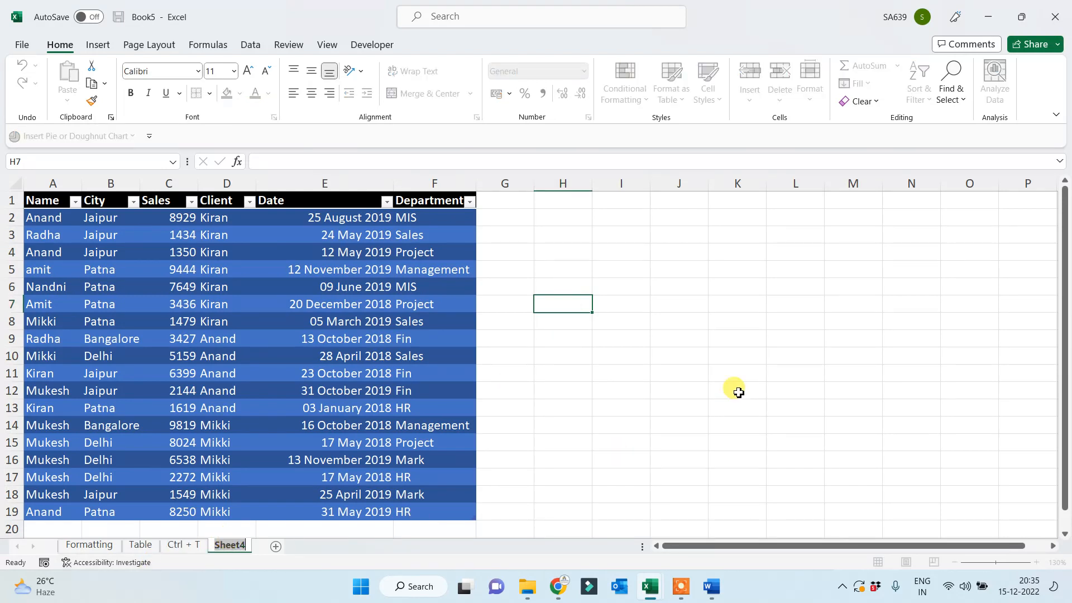
text(F)
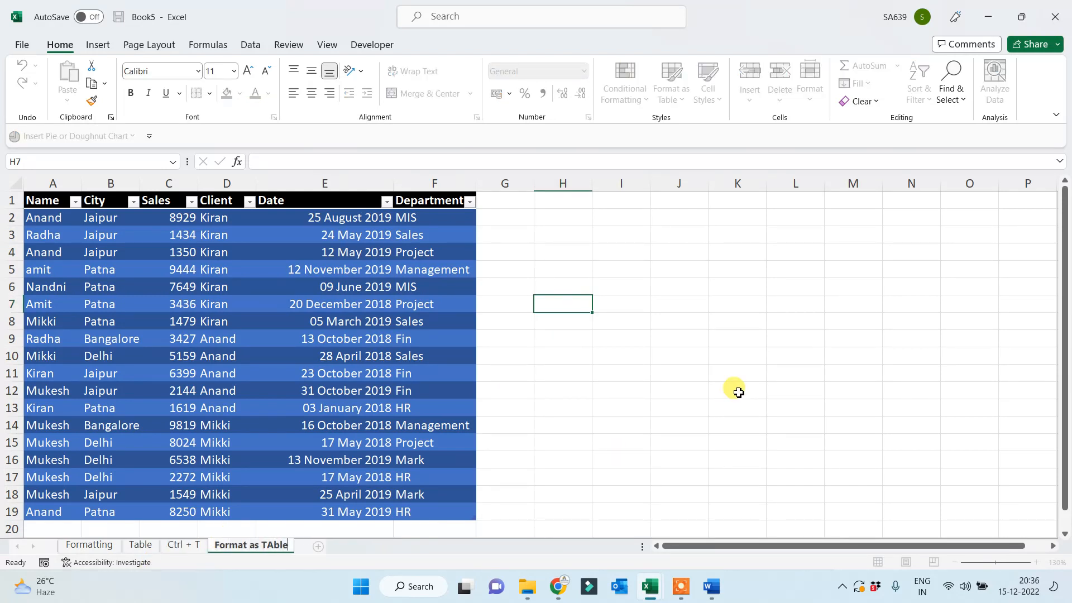
text(ormat as TA)
key(BackSpace)
click(608, 310)
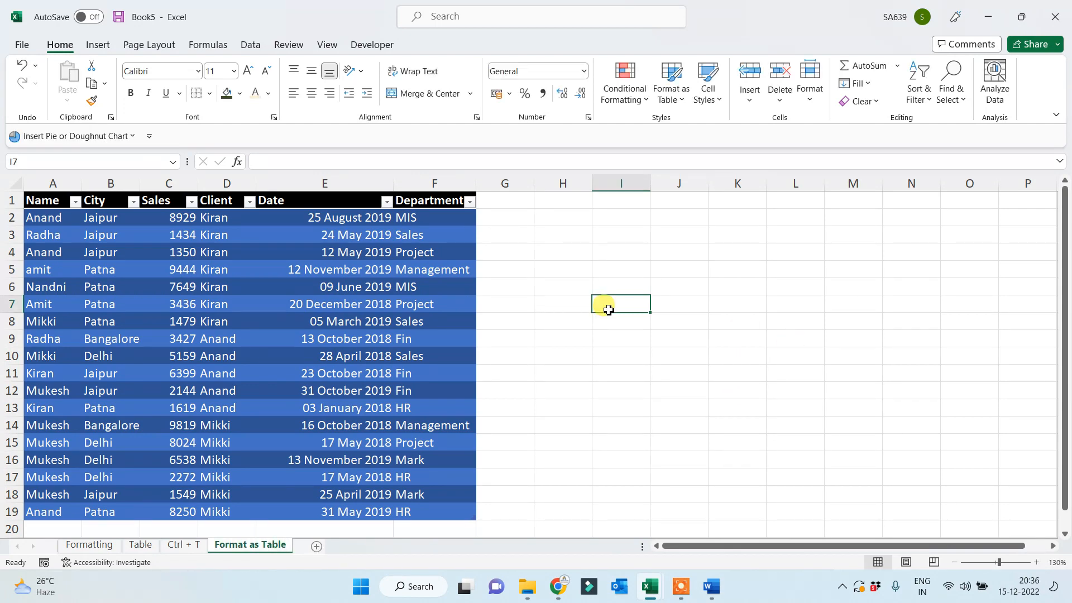
Save the workbook as "Formatting Plus Basic Topic" in the Class Work Data folder on drive E, as an Excel Workbook
key(ctrl+s)
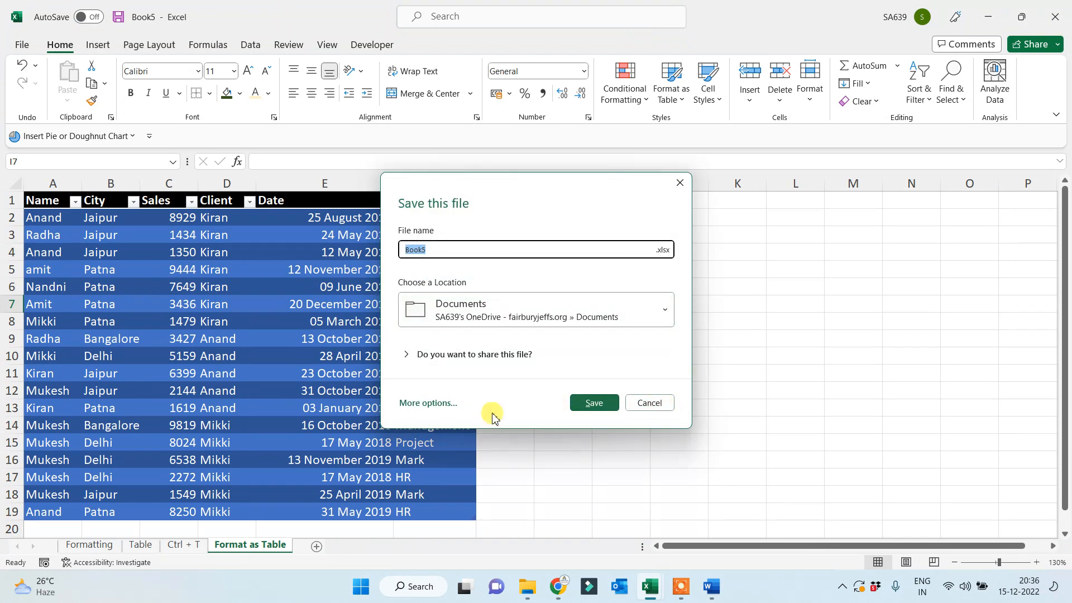
key(Escape)
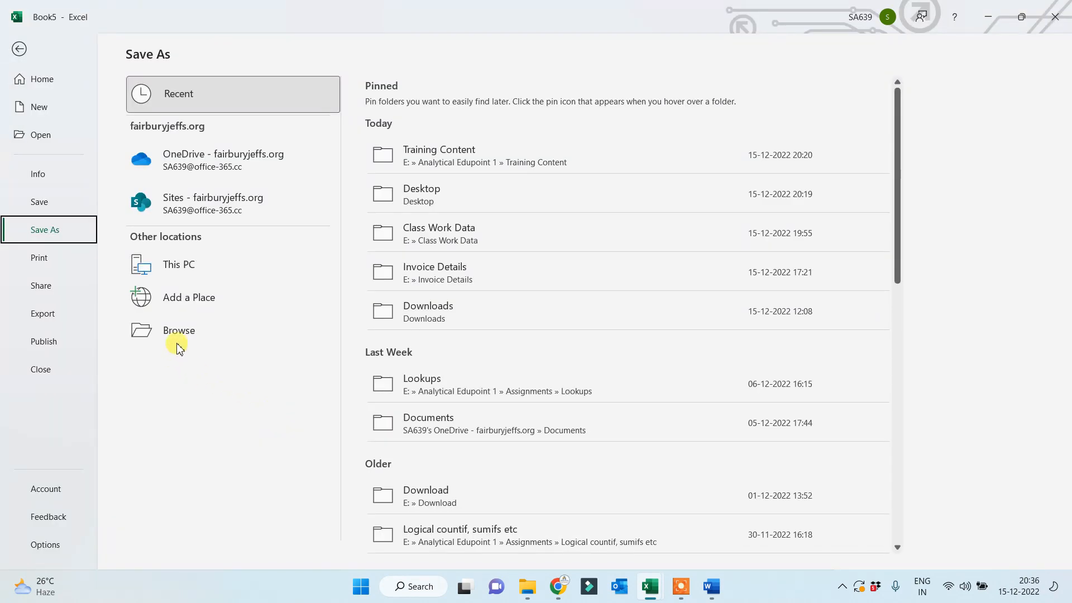
click(179, 336)
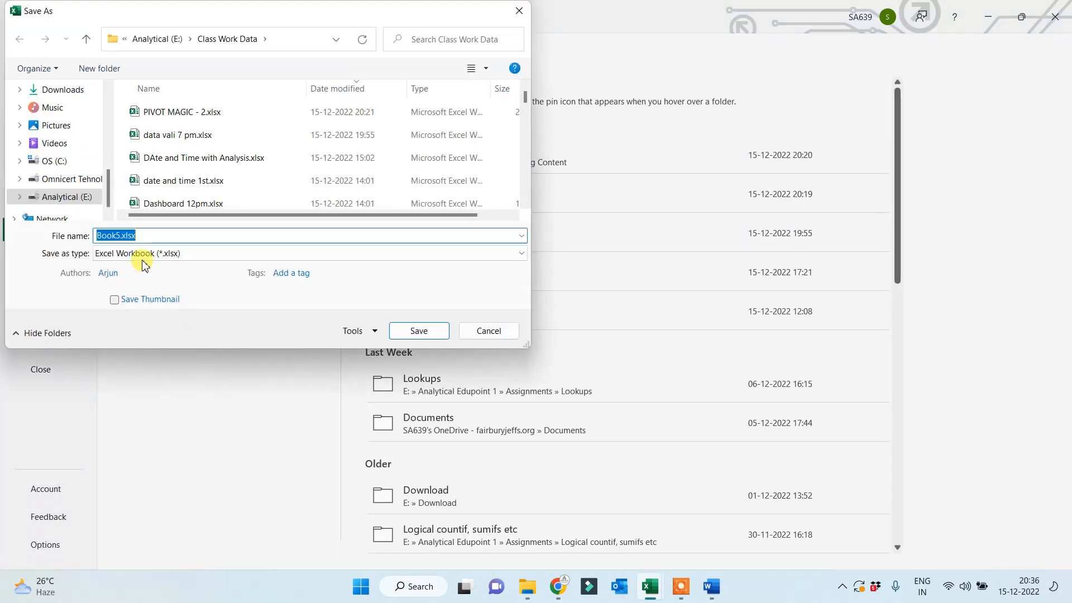
text(Formatting)
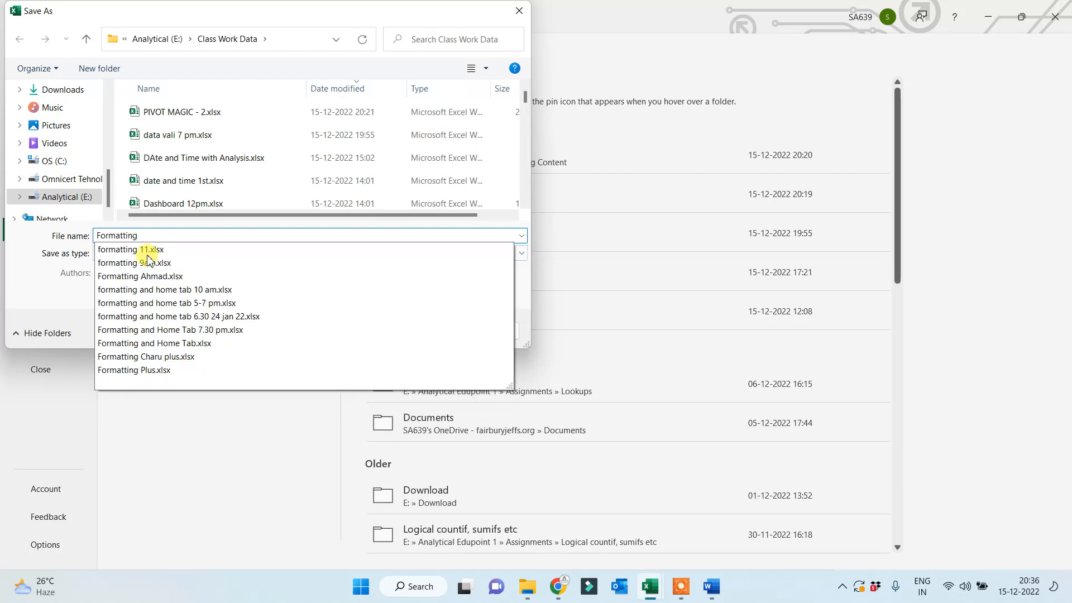
key(BackSpace)
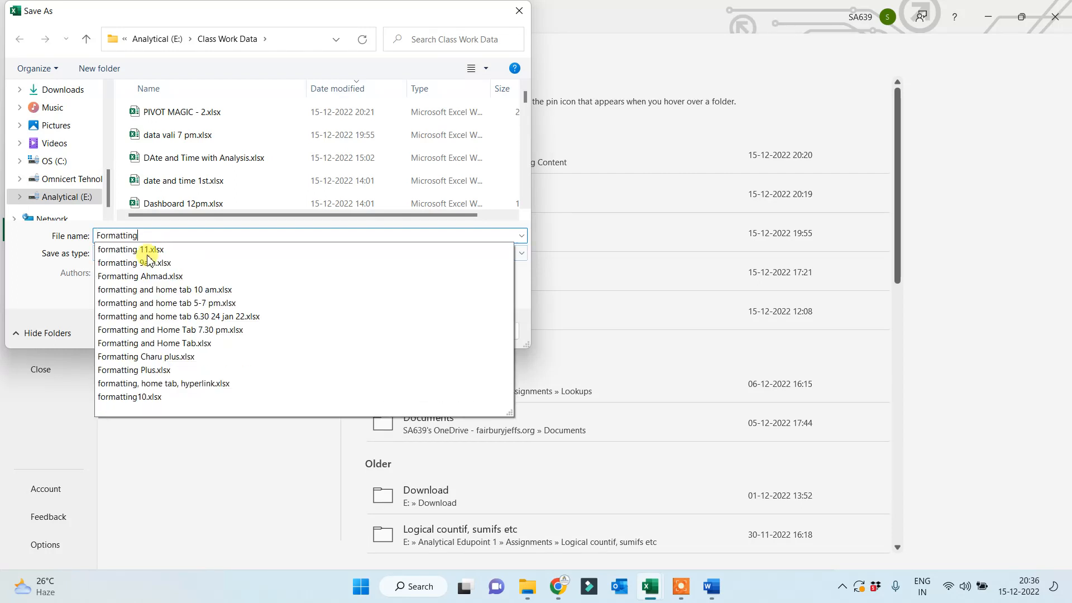
text(Plus )
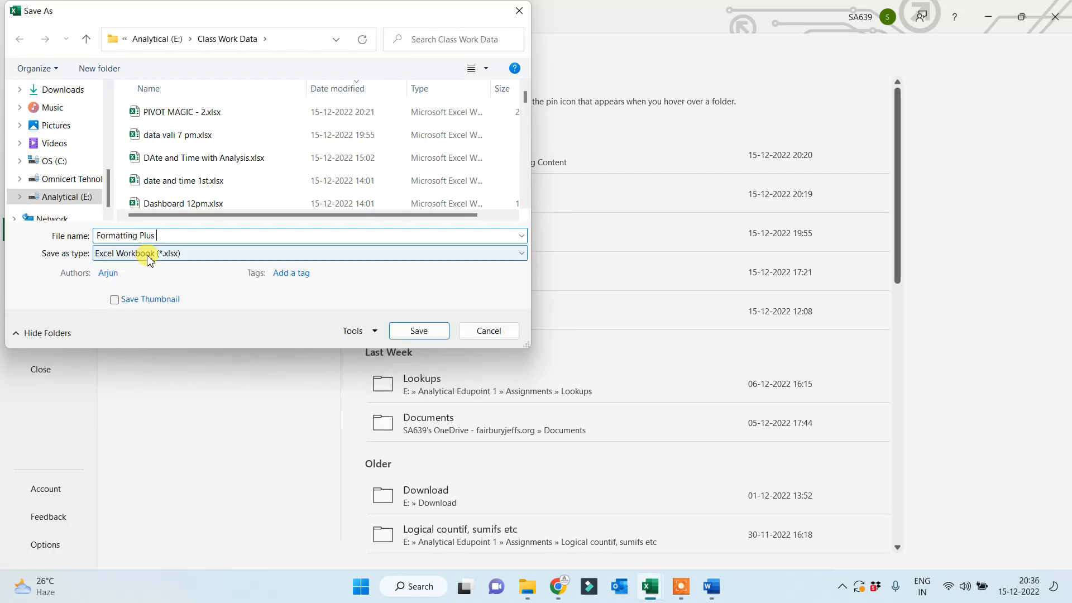
text(Basic Topic)
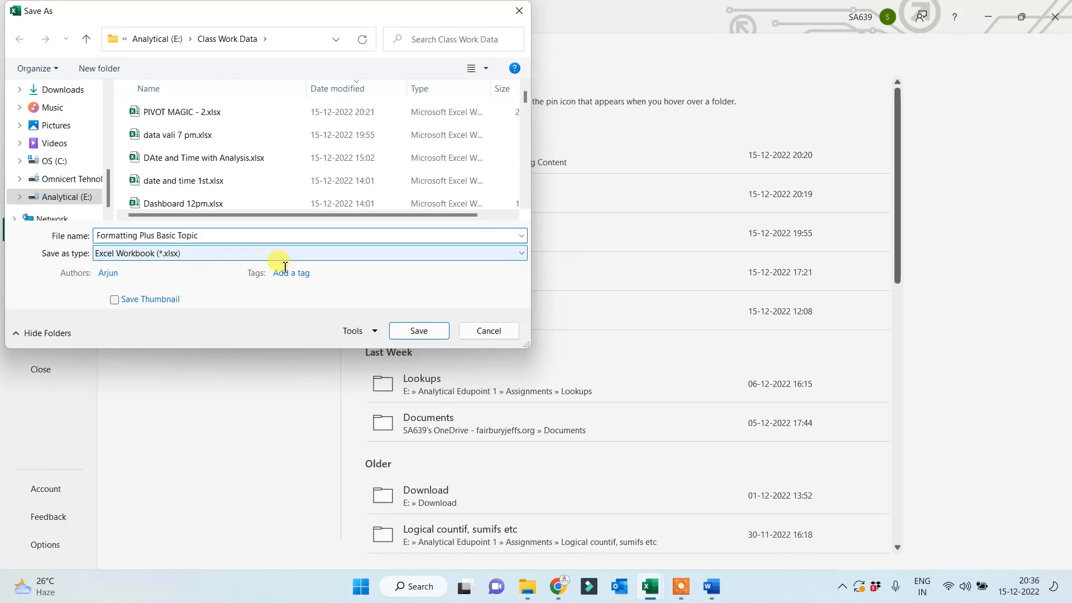
click(416, 331)
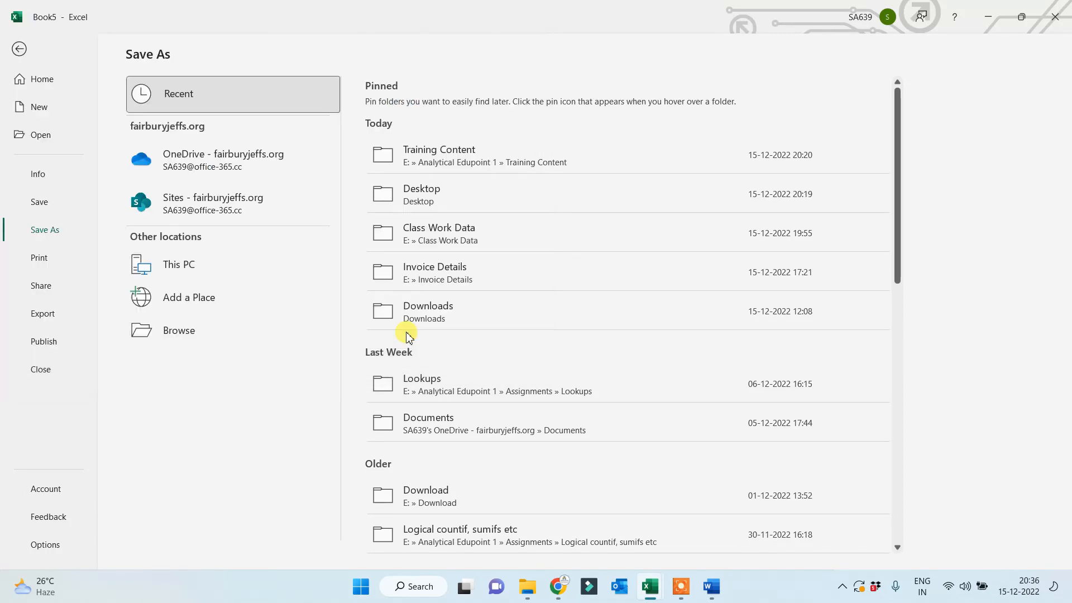
click(681, 587)
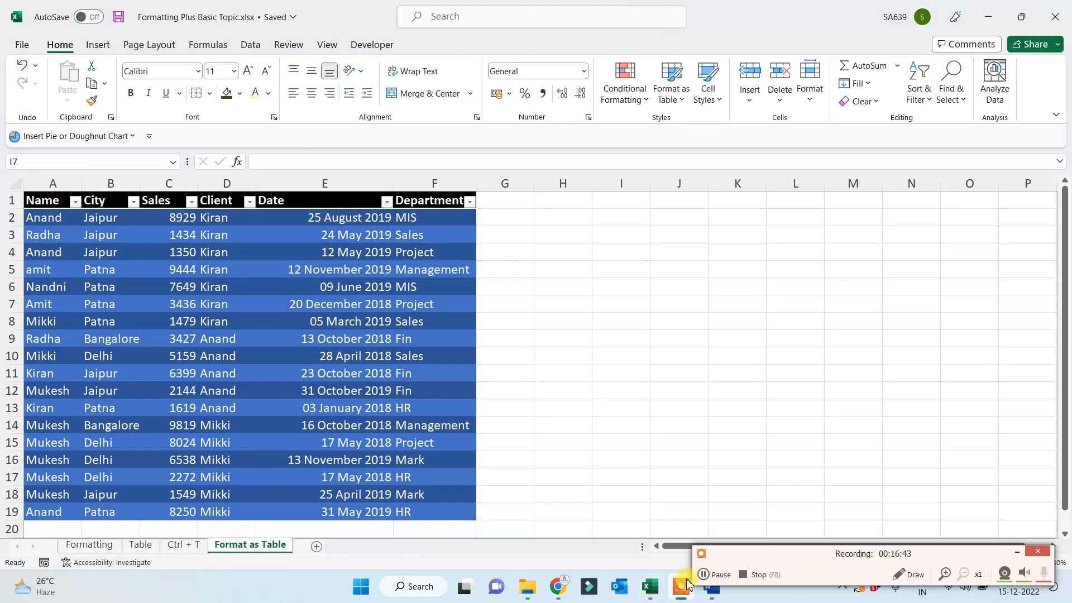
click(629, 386)
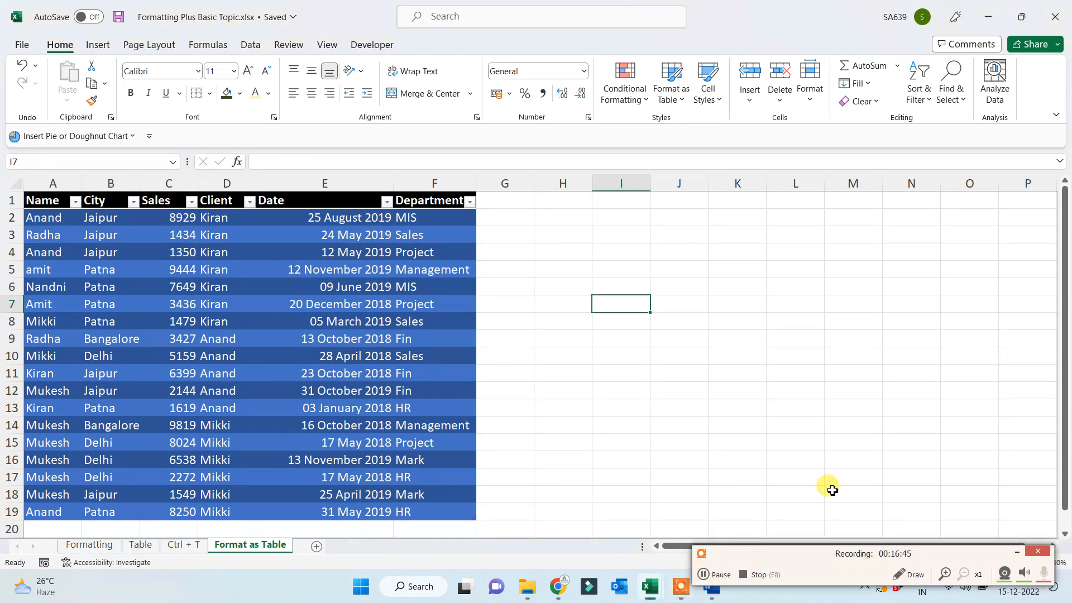
click(1017, 552)
click(559, 439)
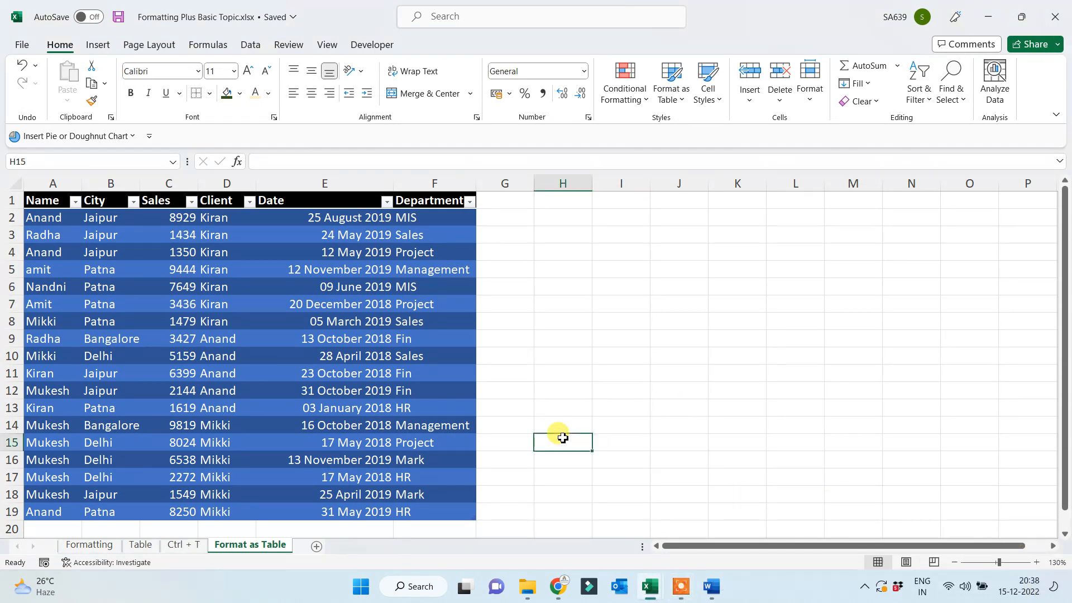
Add a new sheet and copy the sales data B2:G20 from the Formatting sheet into it at A1
click(317, 547)
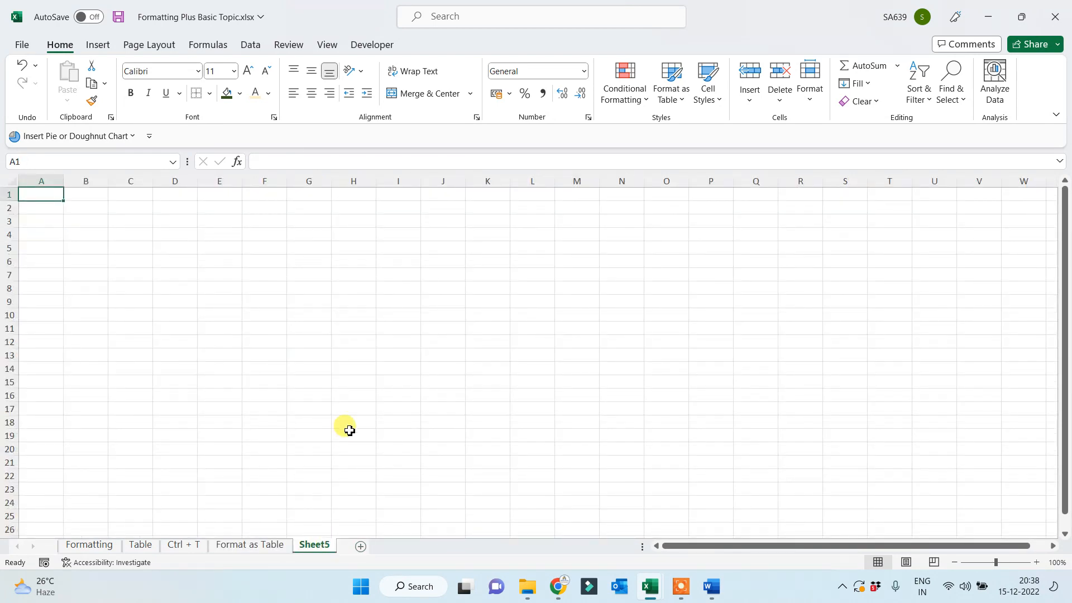
click(100, 545)
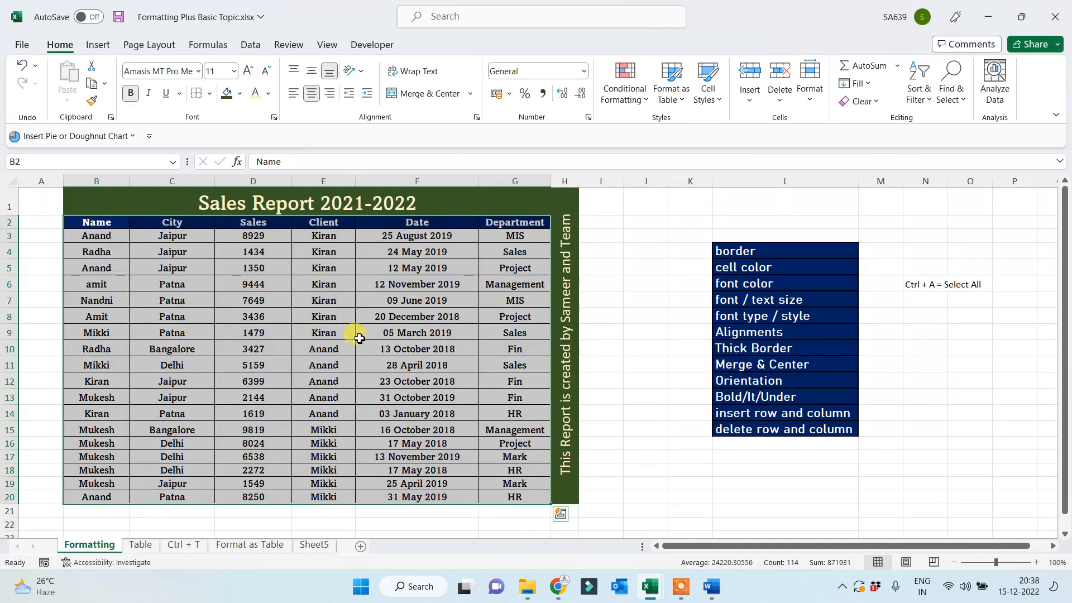
key(ctrl+c)
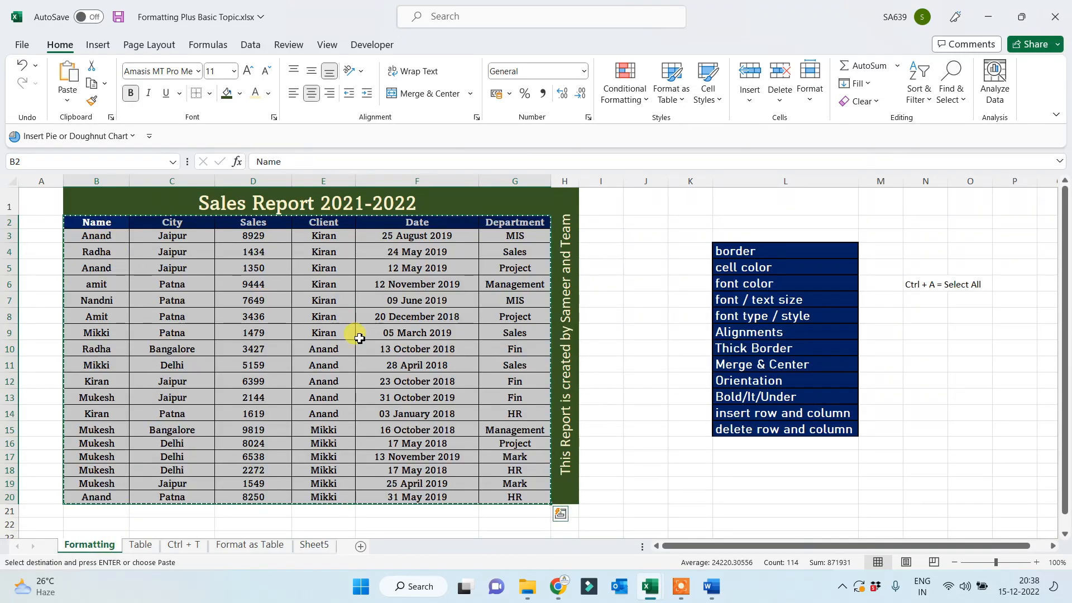
click(313, 546)
key(ctrl+v)
ctrl+scroll(407, 365, up, 3)
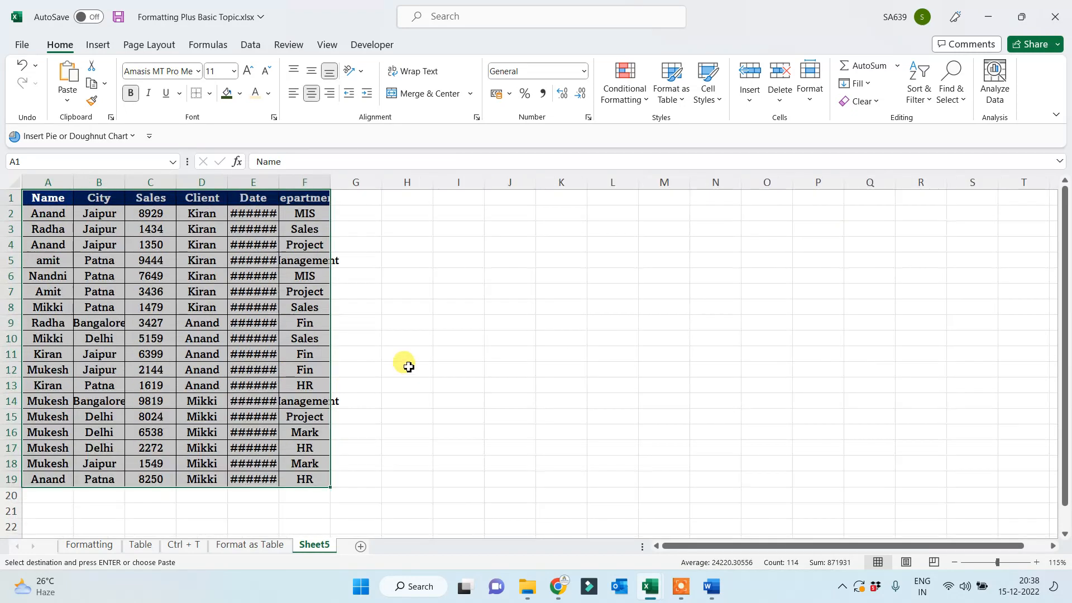
ctrl+scroll(407, 461, down, 1)
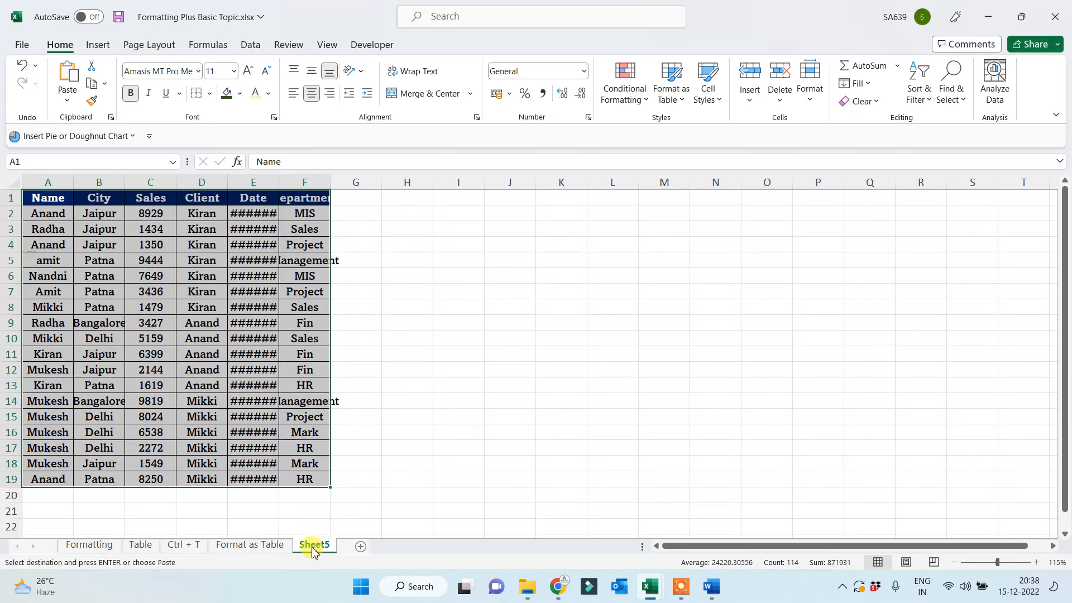
Rename the new sheet "Clear" and autofit the widths of its Date and Department columns
double_click(314, 550)
text(Clear)
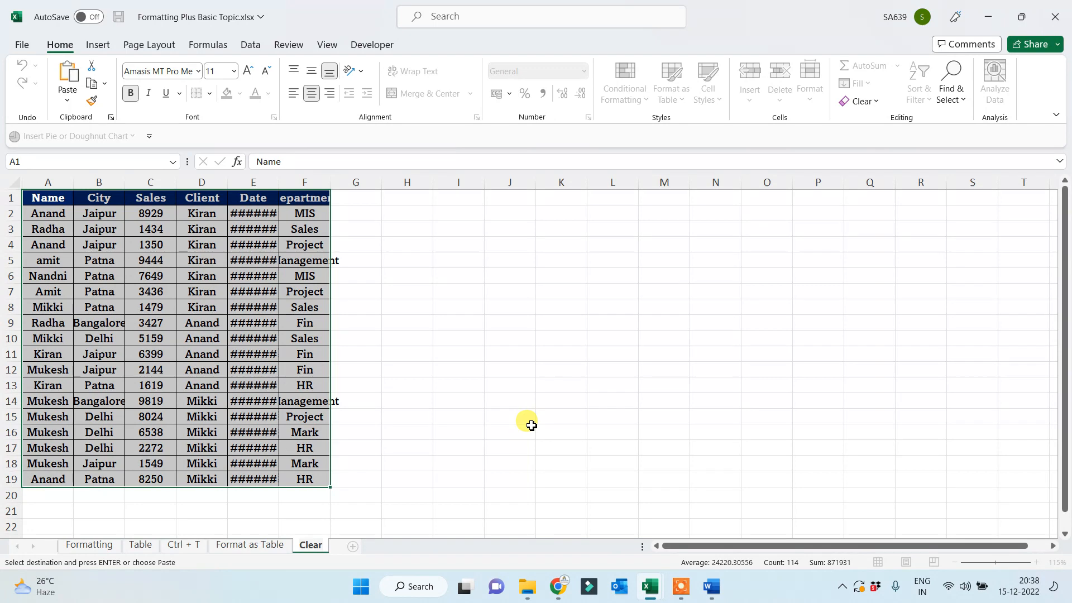
click(521, 400)
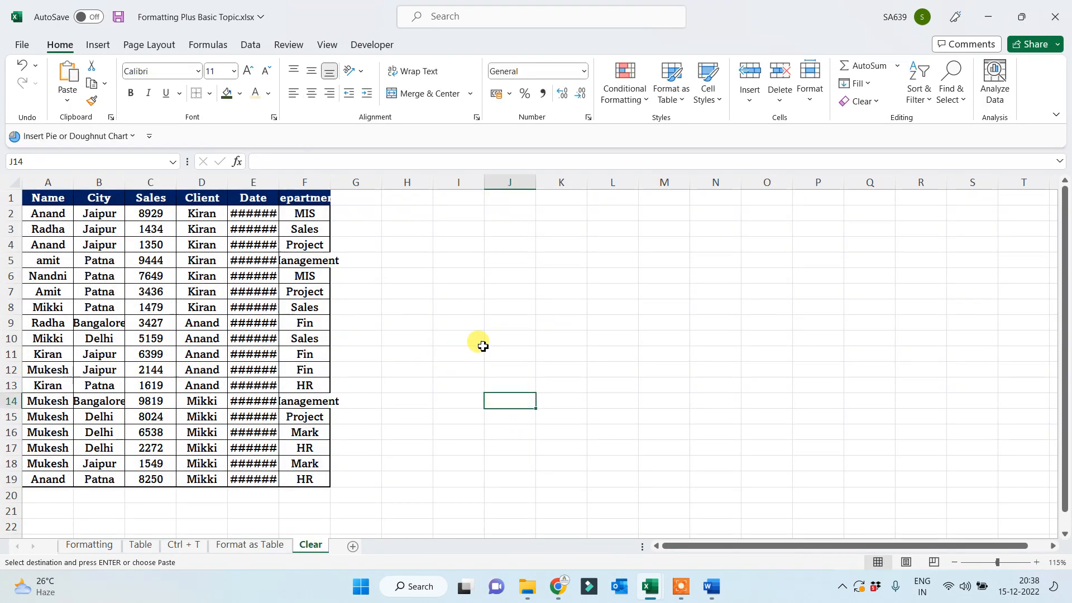
double_click(279, 179)
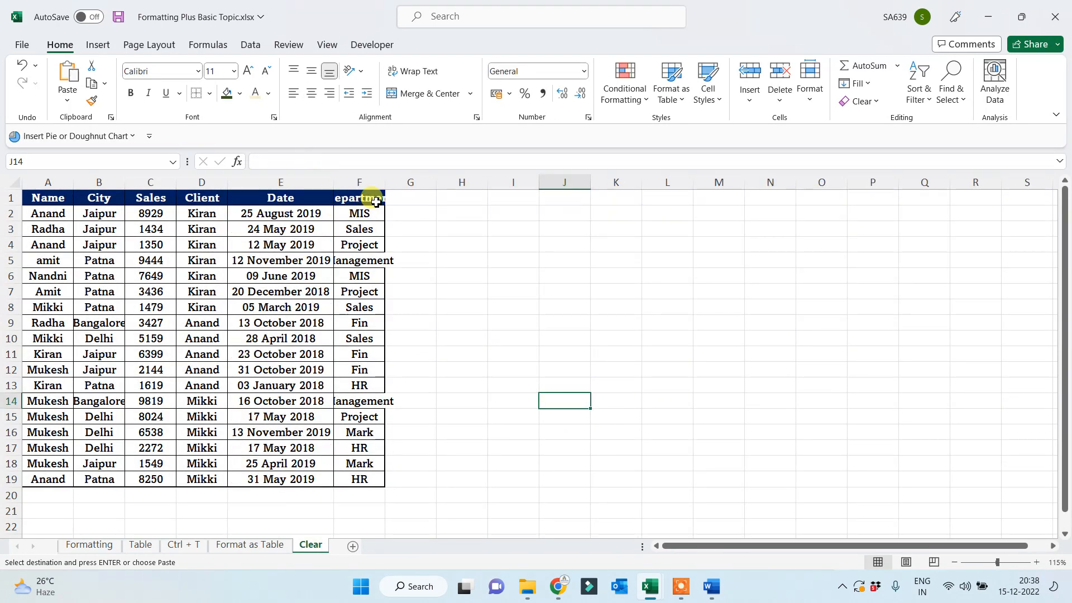
double_click(385, 180)
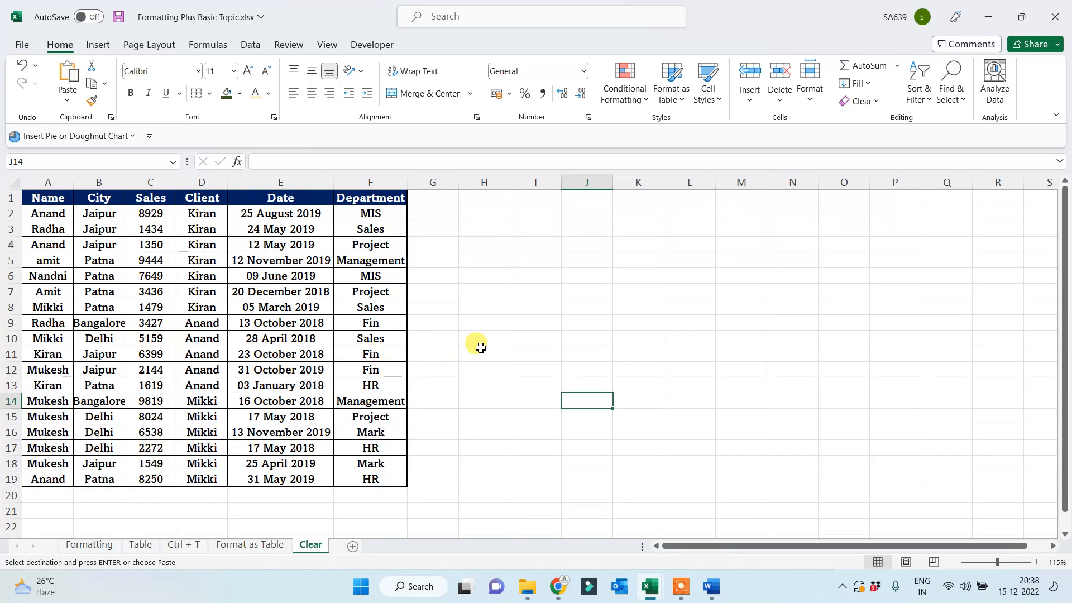
Fill the row A3:F3 on the Clear sheet with the lightest orange theme colour
drag(54, 218, 363, 213)
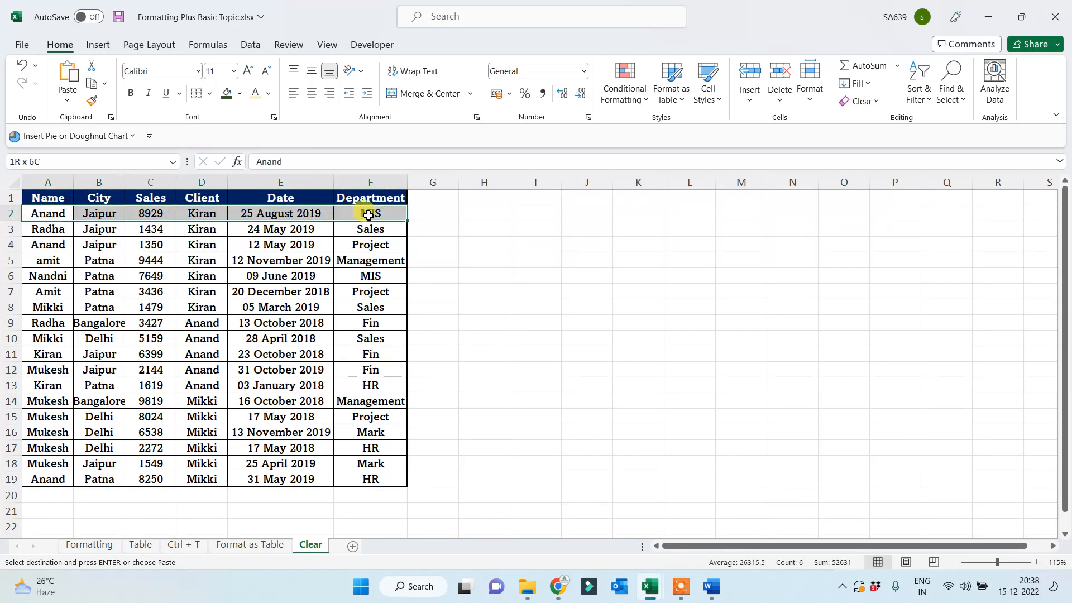
drag(40, 232, 366, 230)
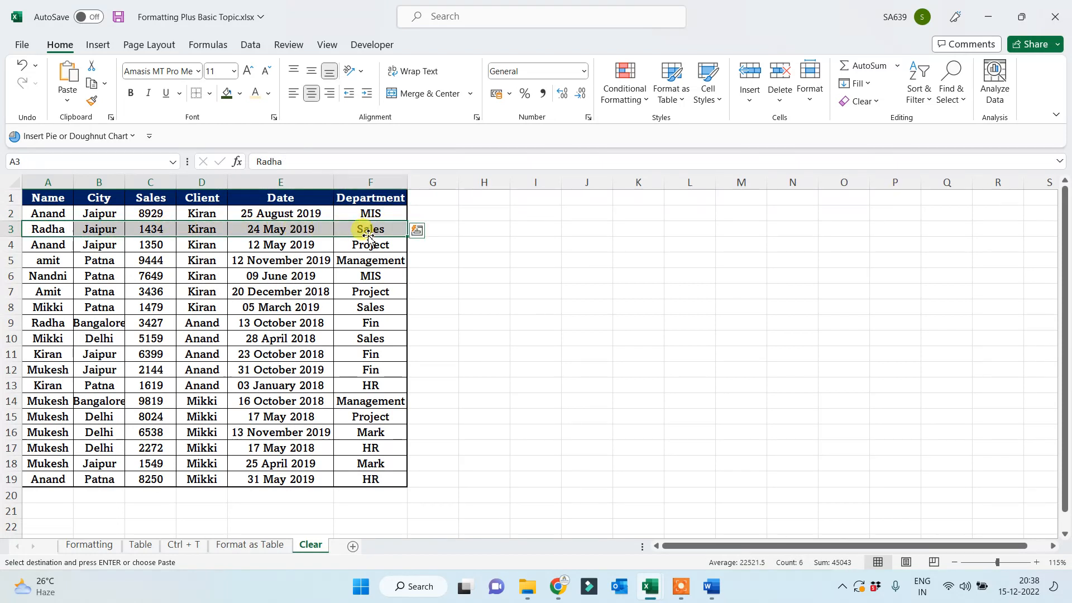
click(239, 93)
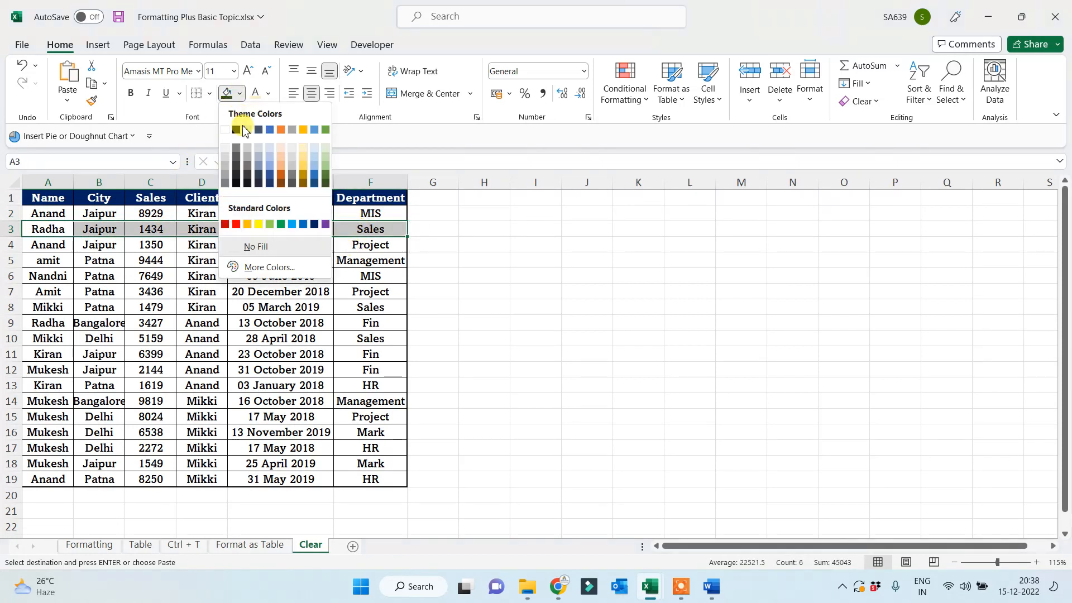
click(280, 150)
click(118, 278)
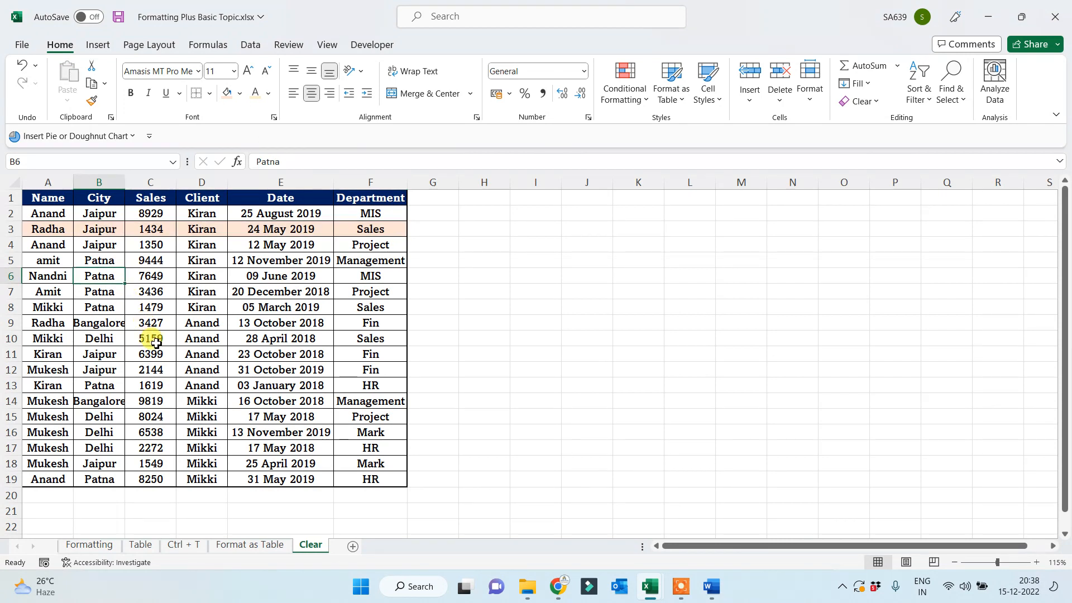
On the Clear sheet, copy the formatting of rows A2:F3 onto A4:F19 with Format Painter
click(58, 214)
drag(51, 228, 358, 229)
click(158, 305)
drag(52, 213, 372, 230)
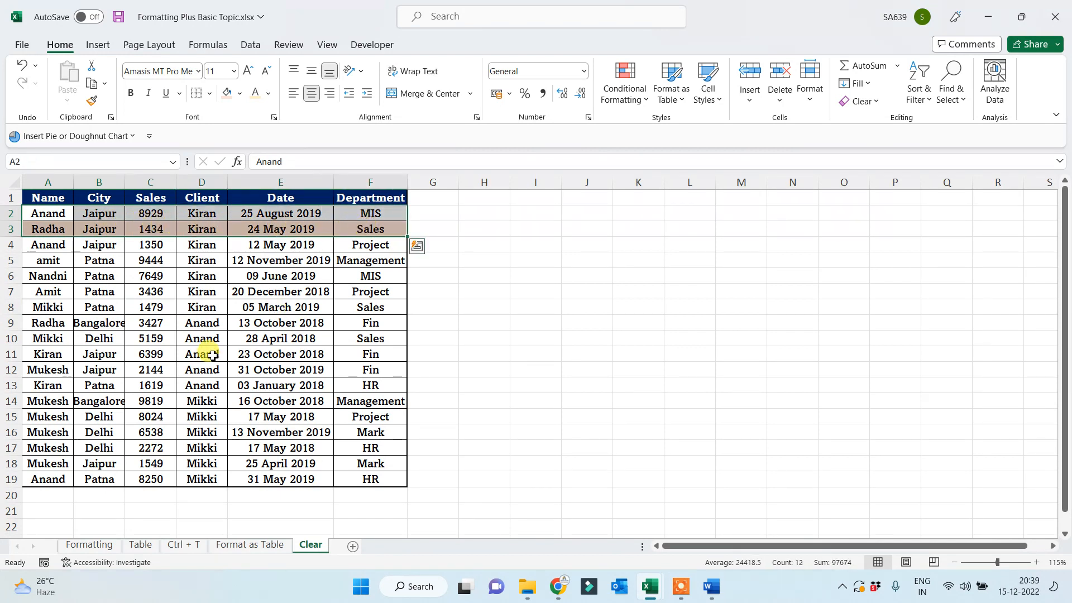
click(92, 103)
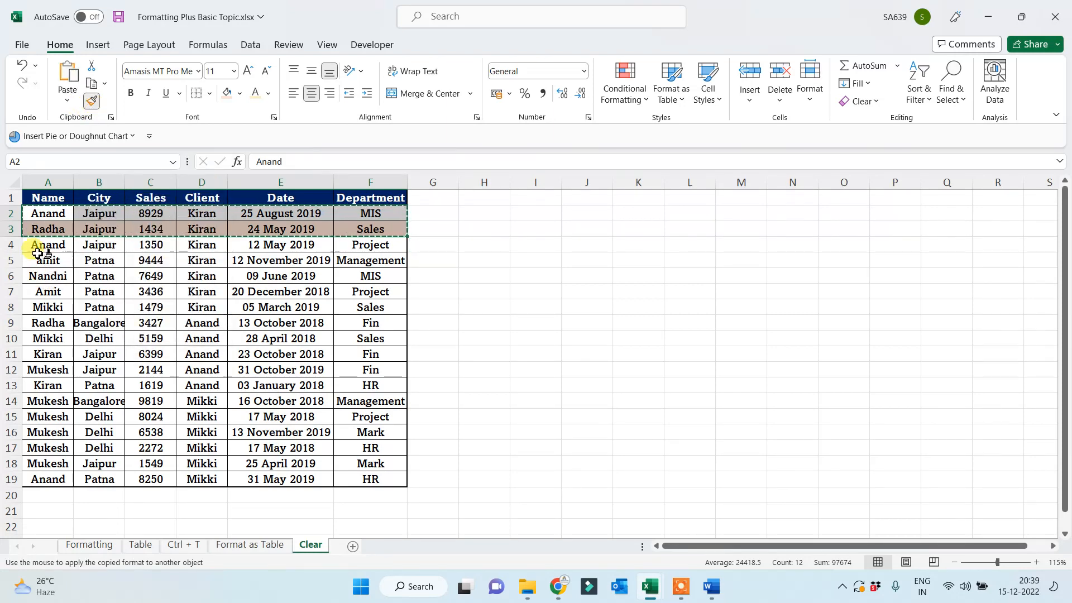
mouse_move(42, 244)
mouse_down()
mouse_move(249, 371)
mouse_move(369, 476)
mouse_up()
click(564, 292)
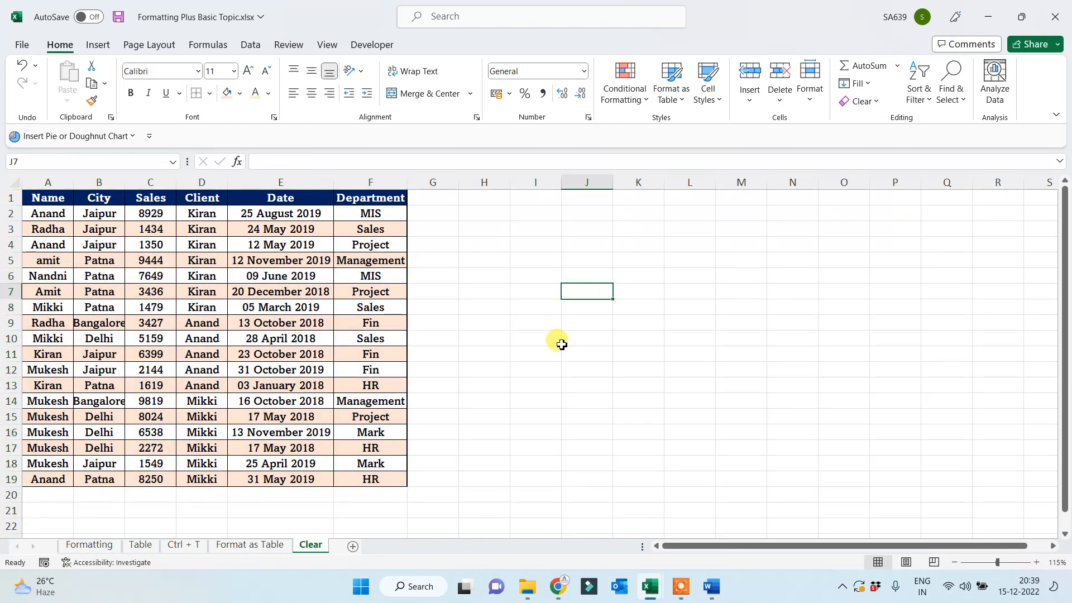
On the Formatting sheet, fill the row B4:G4 of the sales report with standard yellow
click(87, 547)
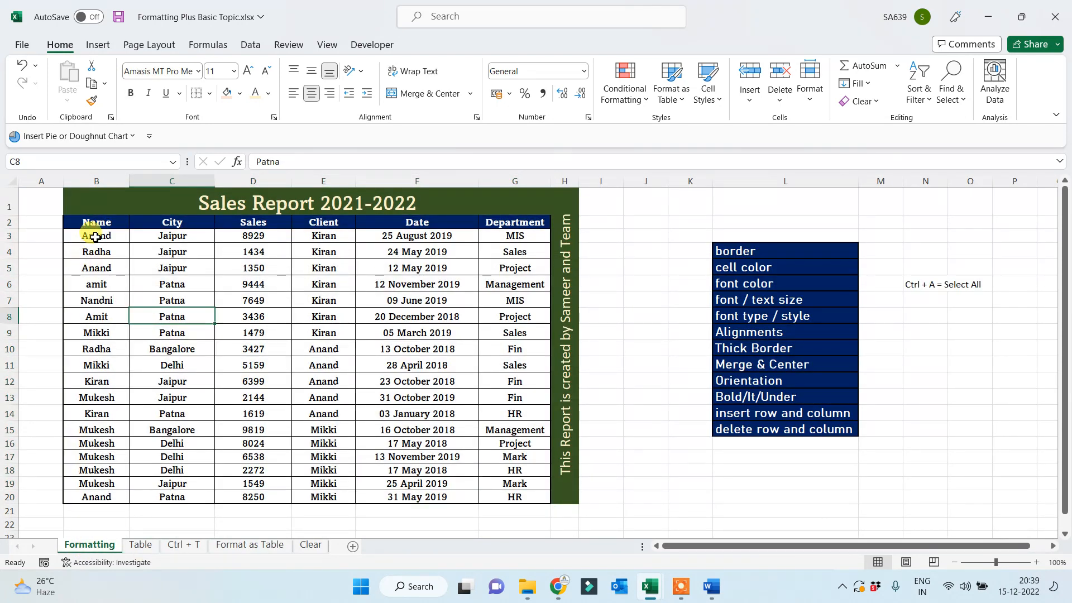
click(96, 237)
drag(97, 252, 203, 255)
click(113, 238)
drag(106, 251, 490, 256)
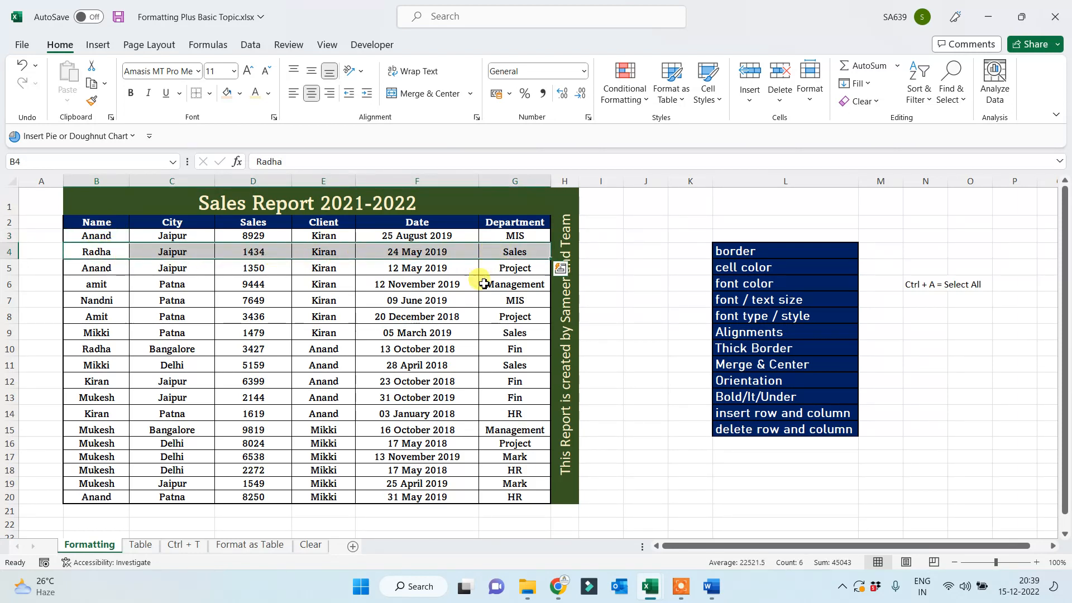
click(242, 95)
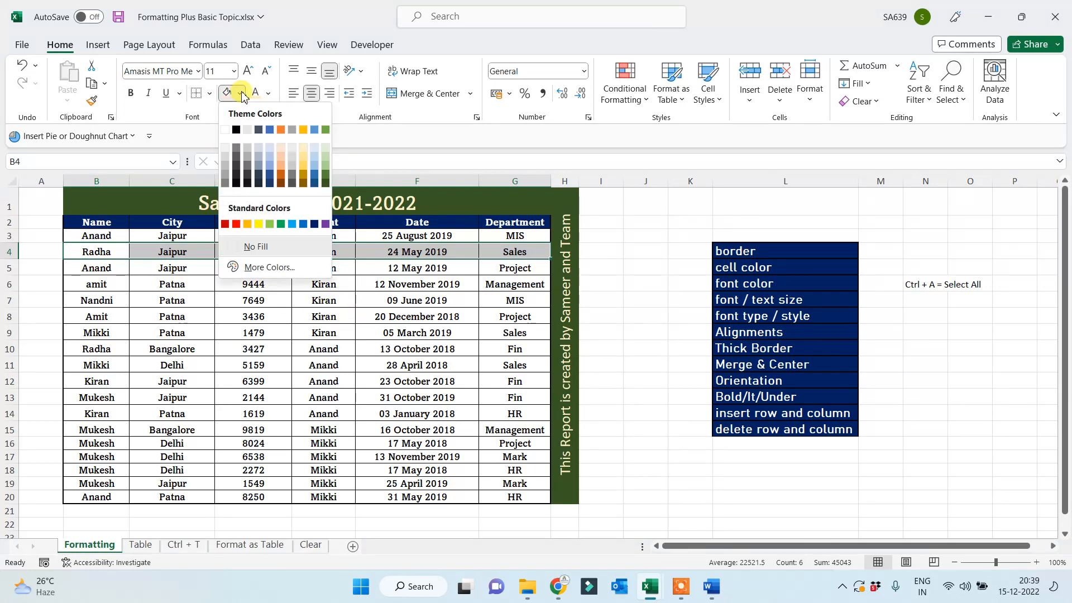
click(257, 225)
Fill the first data row B3:G3 with the lightest green theme colour
drag(88, 234, 507, 240)
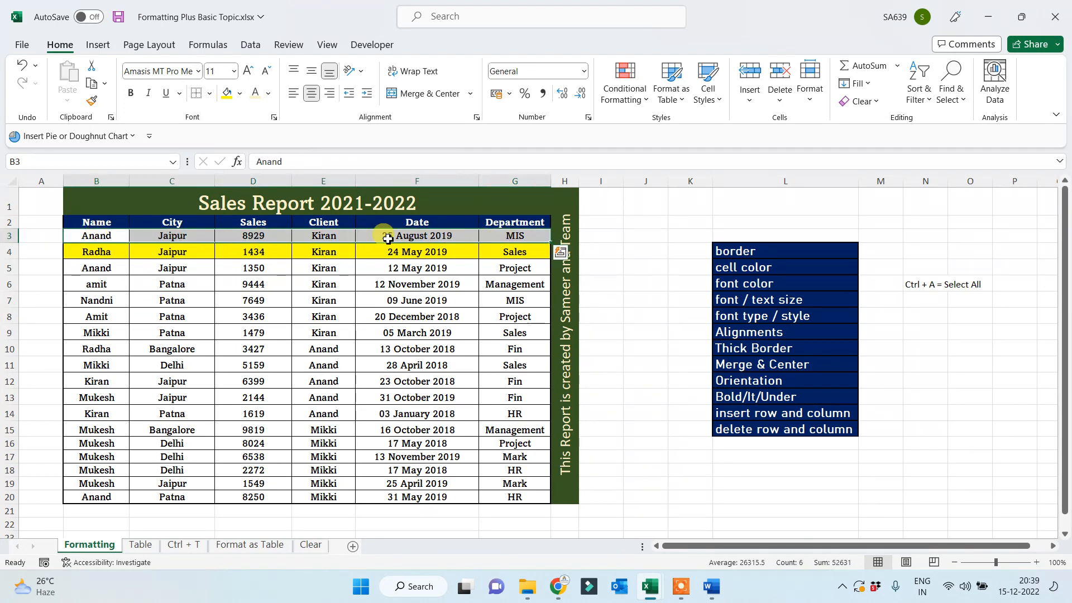
click(240, 94)
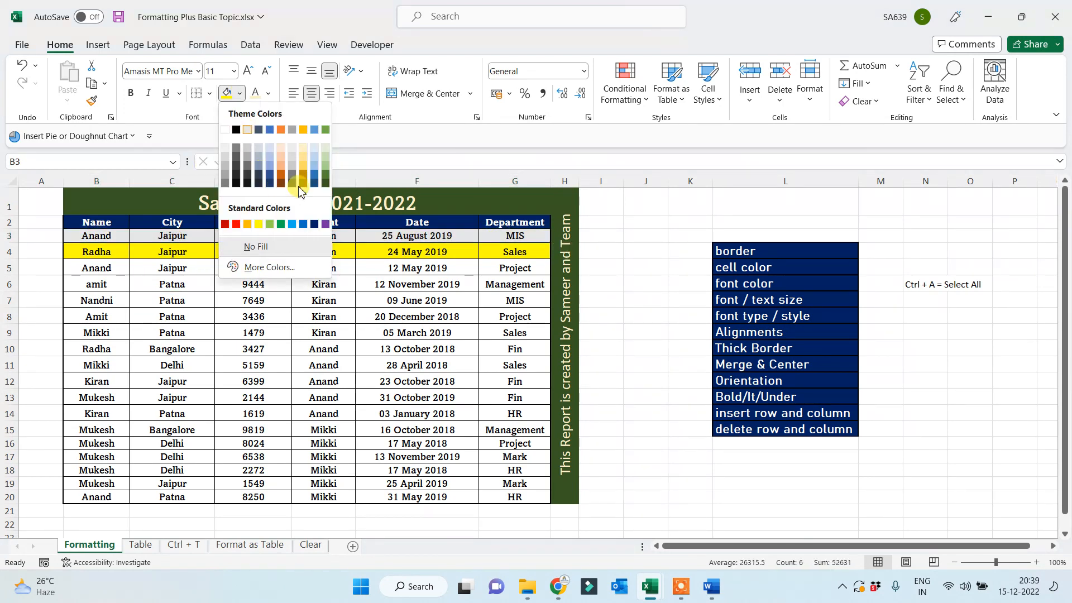
click(324, 148)
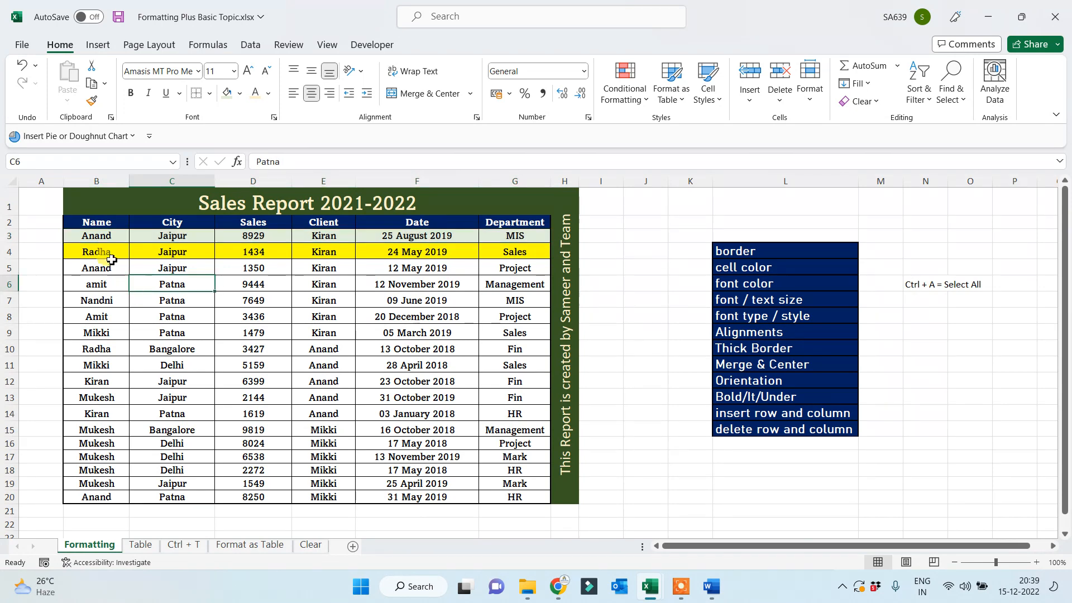
Apply the alternating row formatting of B3:G4 to B5:G20 with Format Painter
drag(94, 234, 495, 252)
click(94, 103)
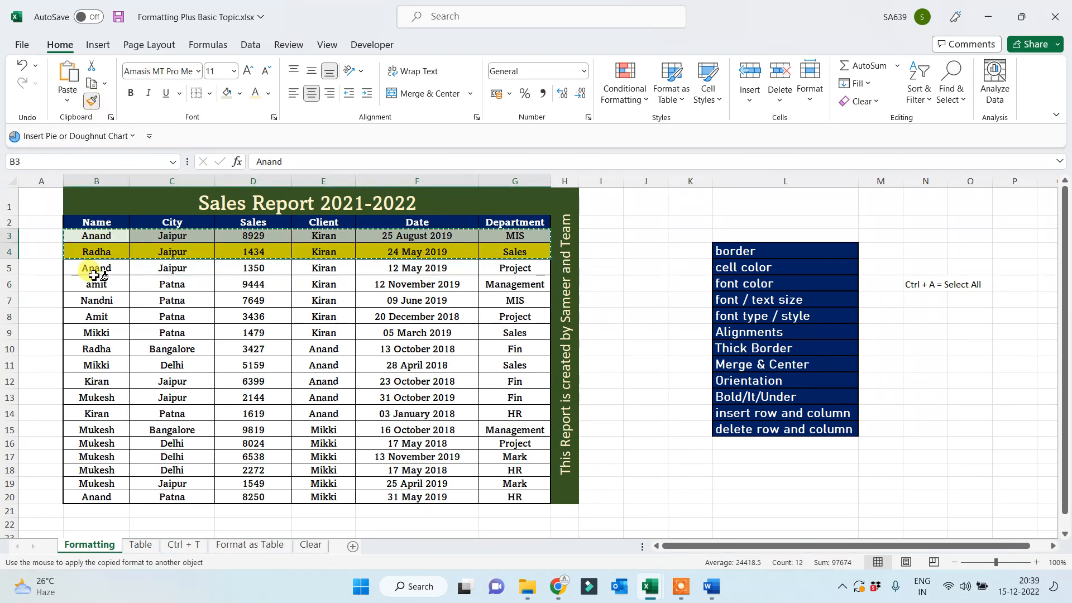
mouse_move(97, 268)
mouse_down()
mouse_move(463, 452)
mouse_move(503, 496)
mouse_up()
click(402, 316)
click(648, 456)
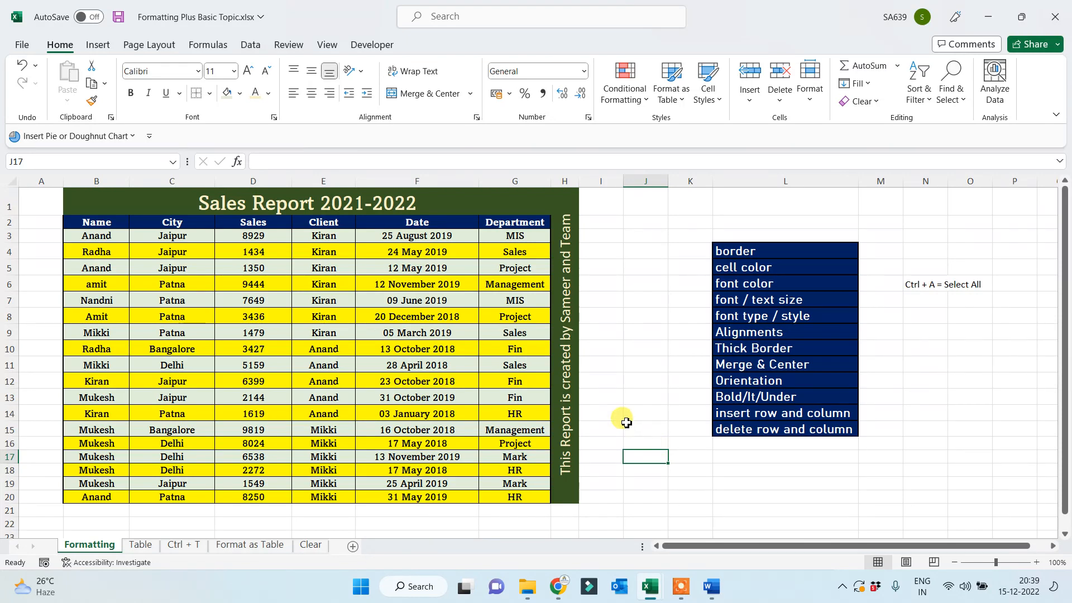
Return to the Clear sheet, switch to the Tab Options for All workbook and paint the format of A8 onto the Clear topics B7:B12
click(311, 546)
ctrl+scroll(483, 429, up, 1)
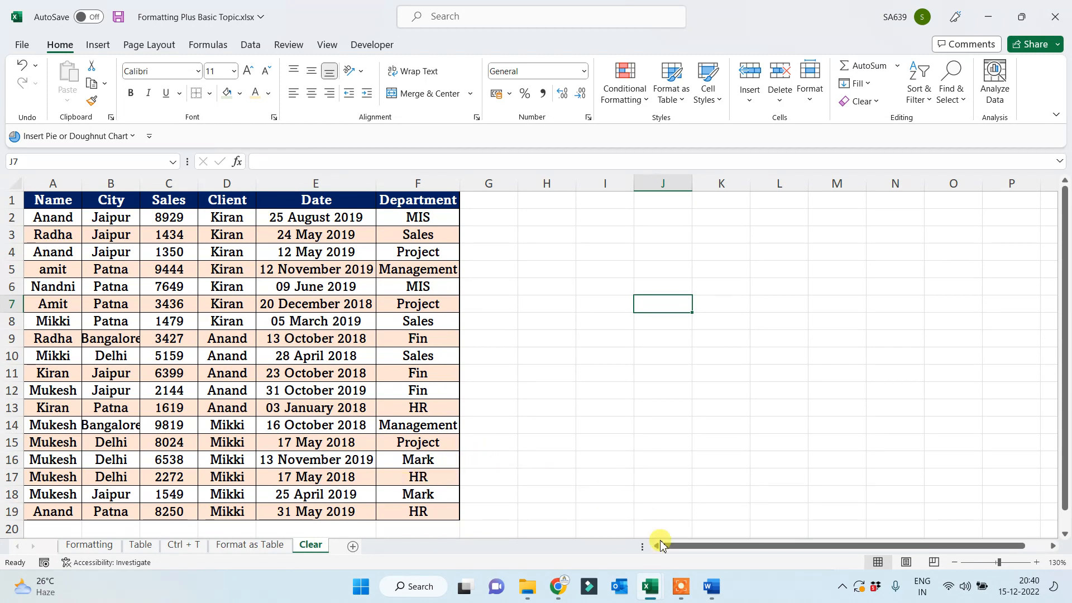
mouse_move(658, 595)
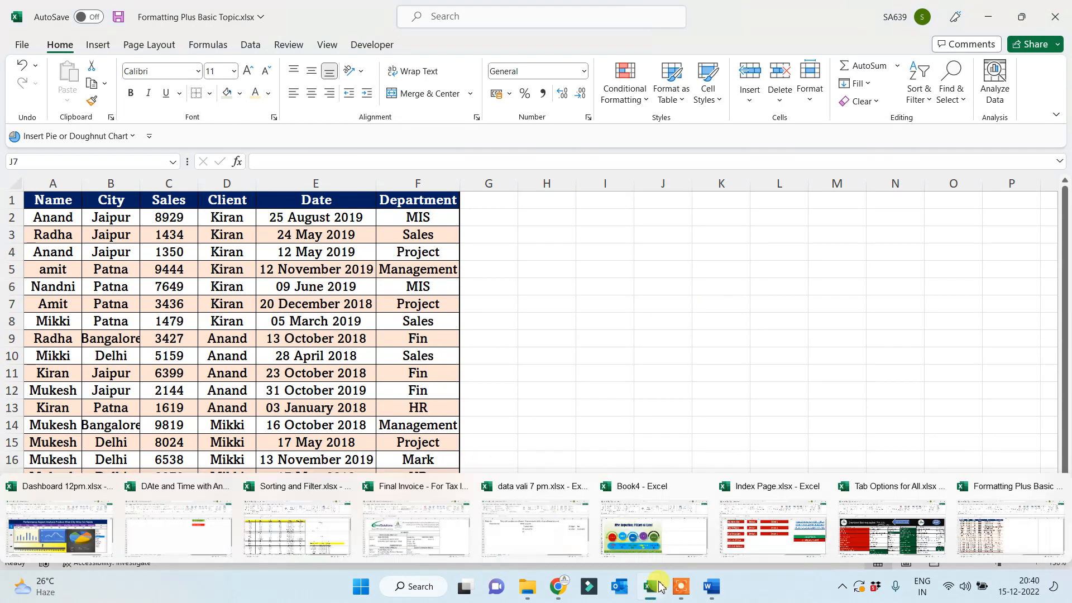
click(923, 541)
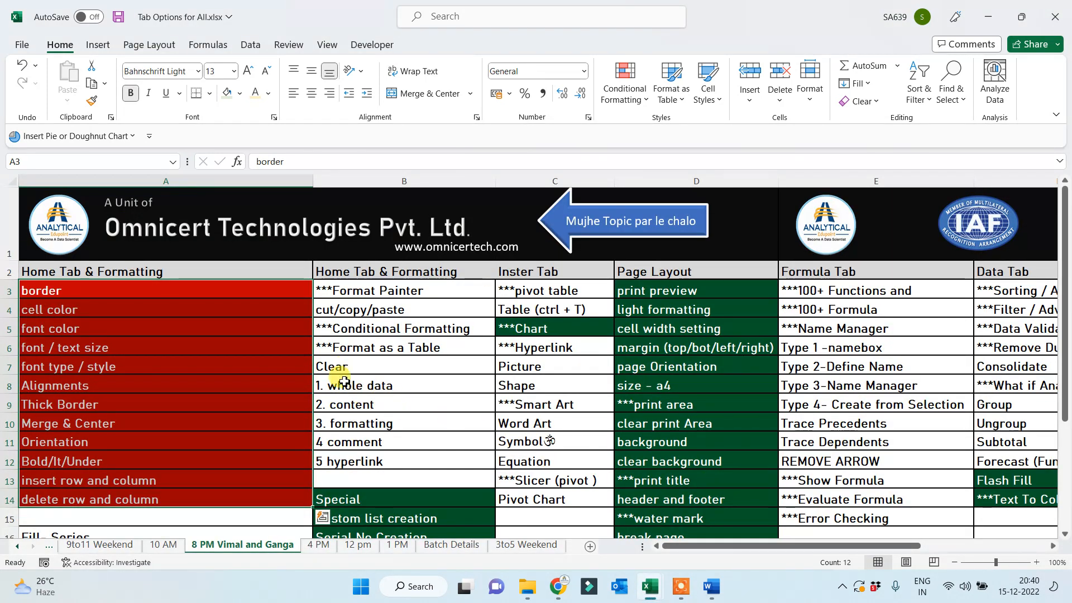
click(242, 380)
click(92, 100)
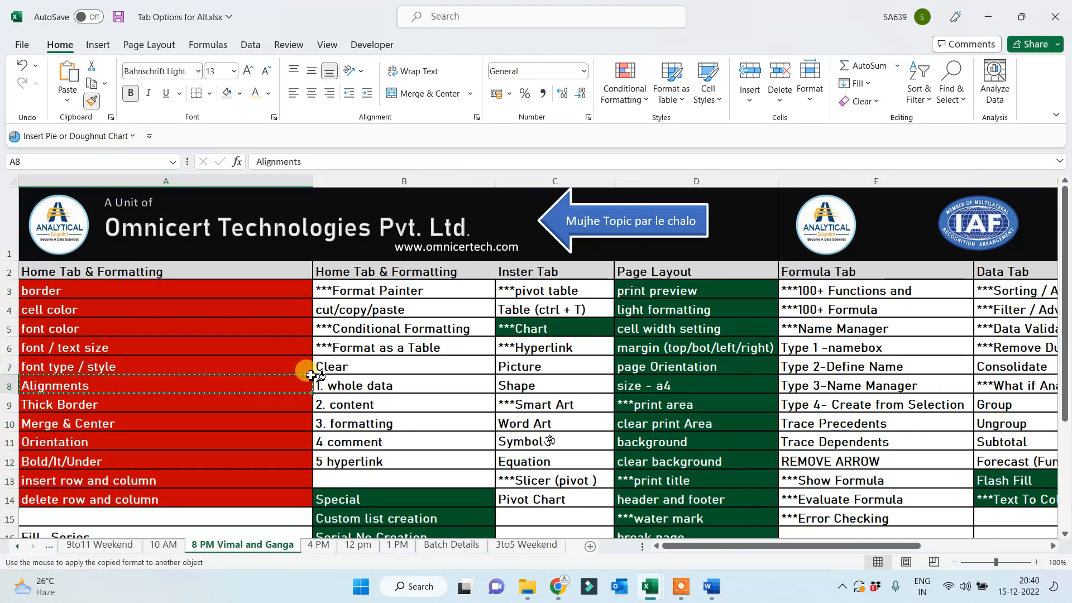
drag(347, 367, 347, 462)
click(240, 423)
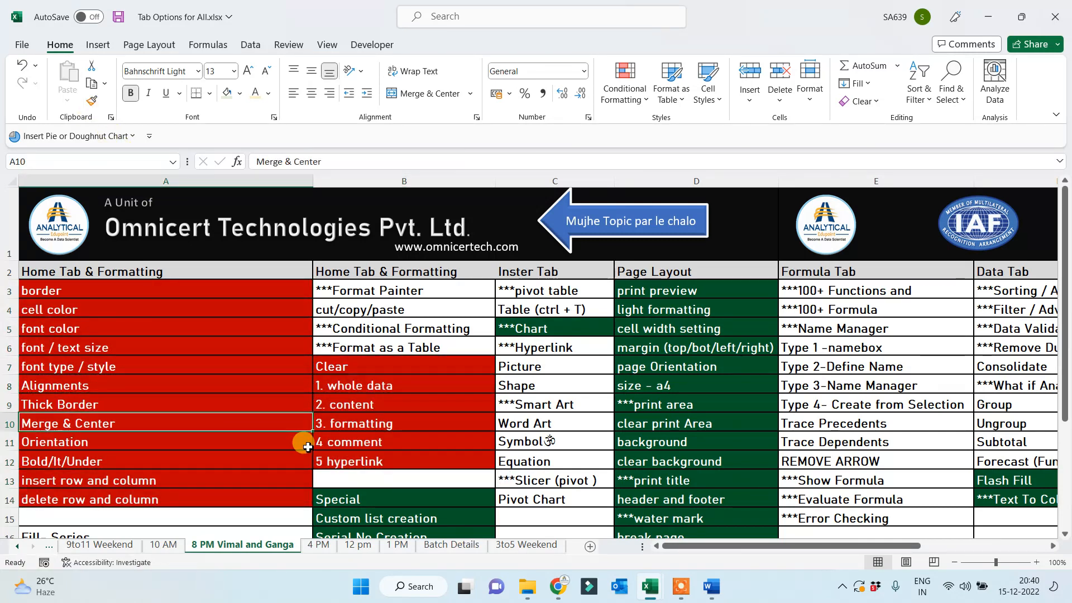
Paint the red format of A8 onto the "***Format as a Table" cell B6 and the "Table (ctrl + T)" cell C4
click(226, 378)
click(92, 100)
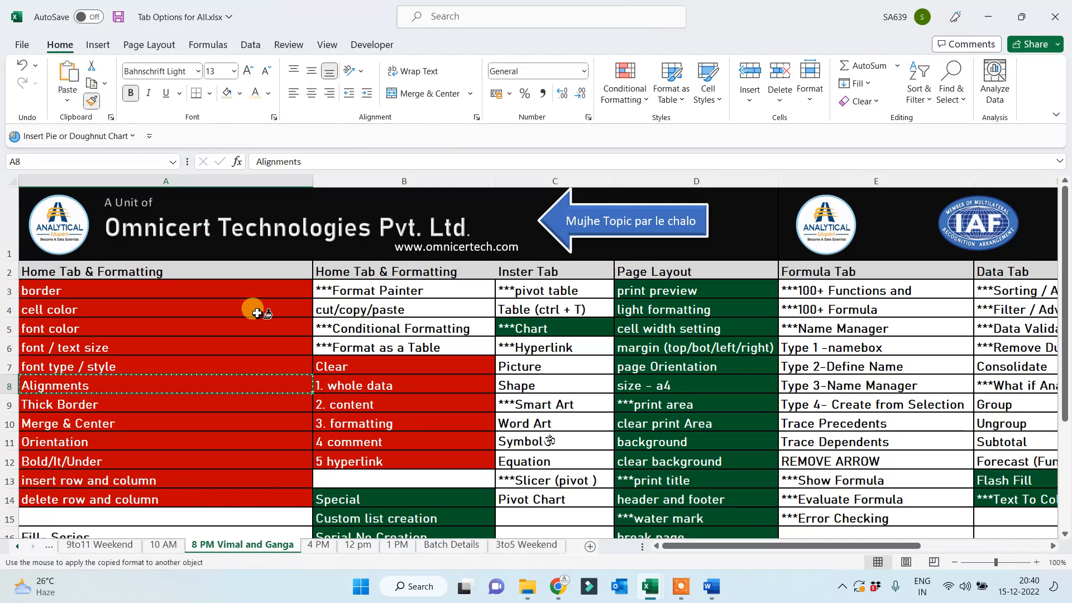
click(348, 355)
click(229, 380)
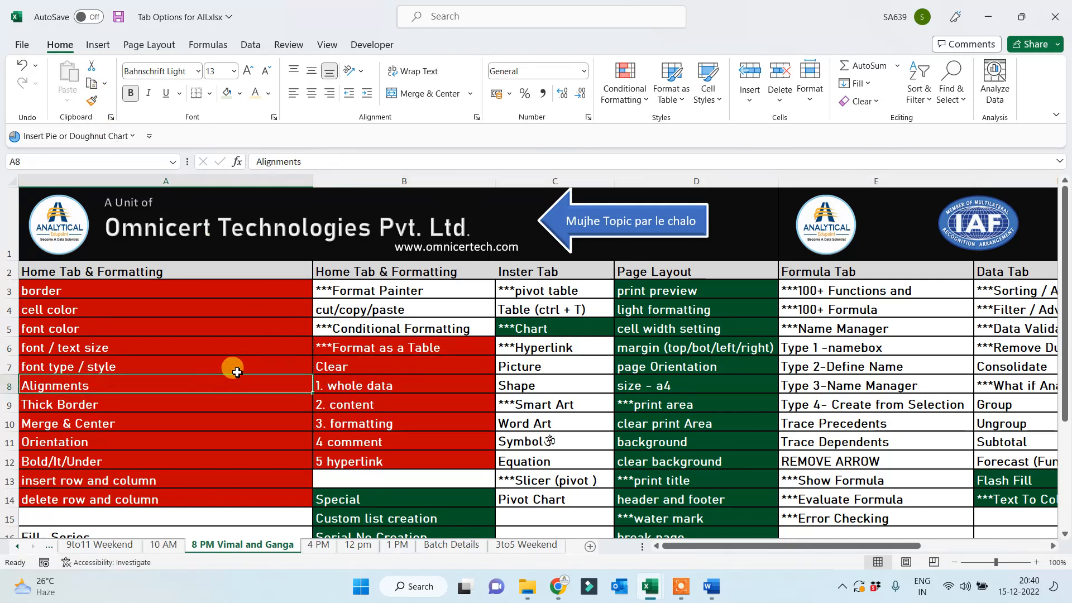
click(91, 101)
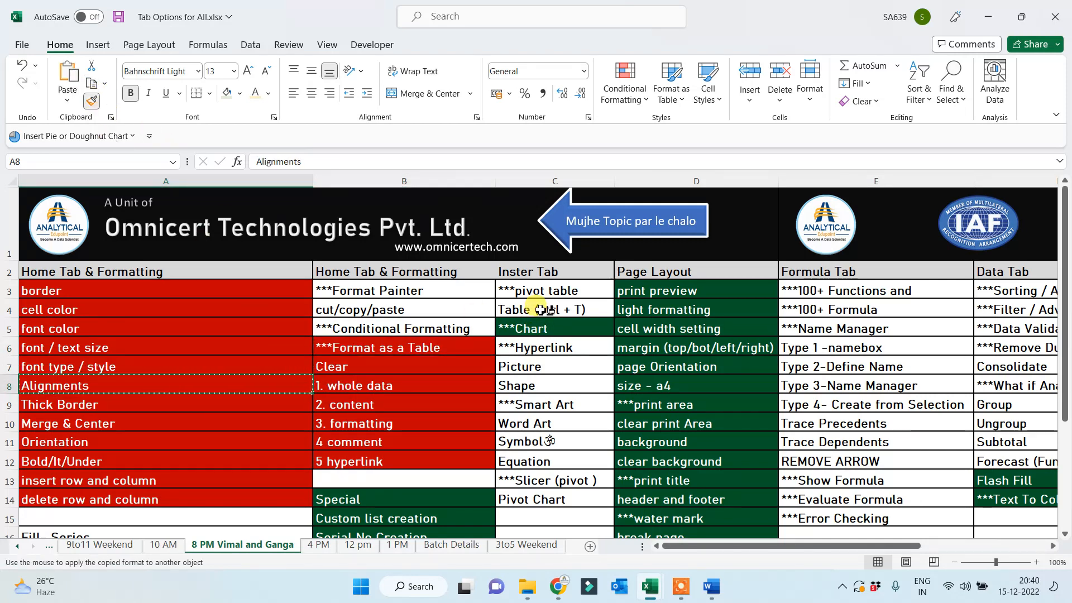
click(536, 311)
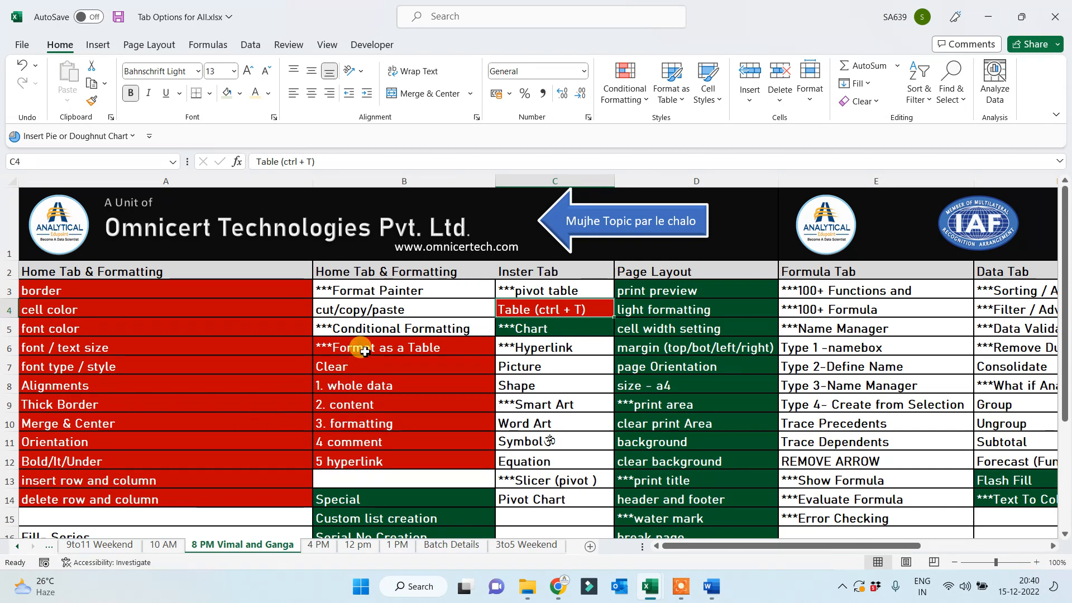
Copy the Clear topic list B7:B12 into the Clear sheet of Formatting Plus Basic Topic at J4 and autofit column J
drag(354, 348, 353, 425)
drag(352, 367, 418, 473)
key(ctrl+c)
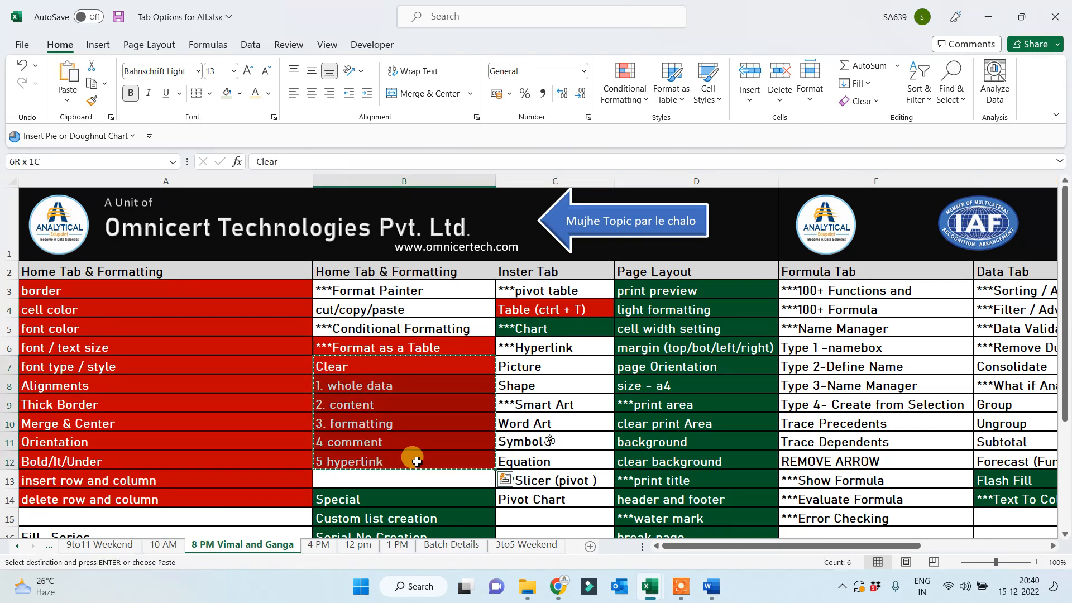
key(alt+Tab)
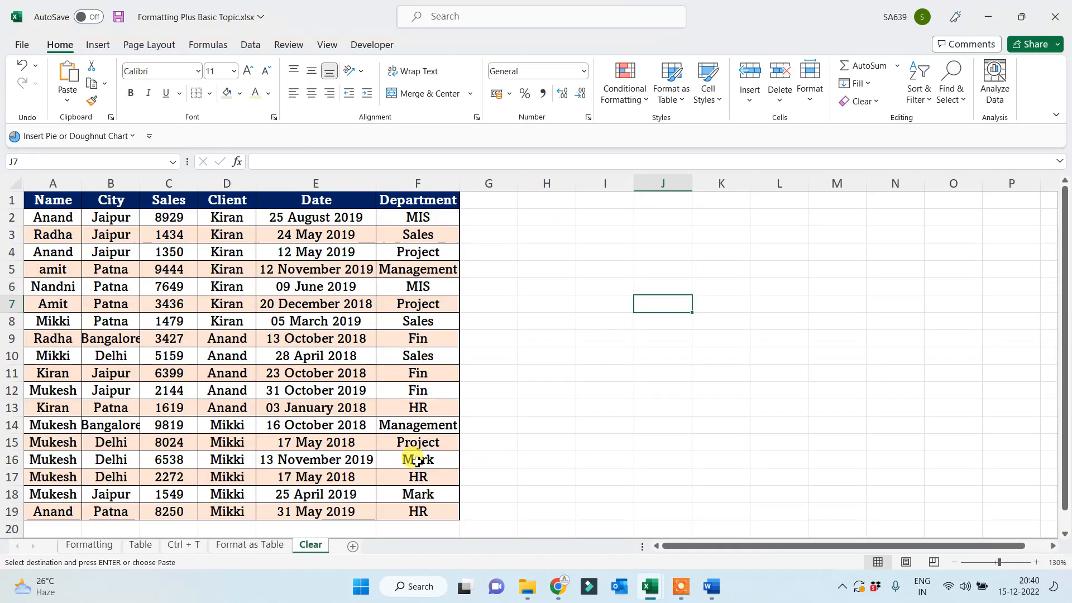
click(671, 259)
key(ctrl+v)
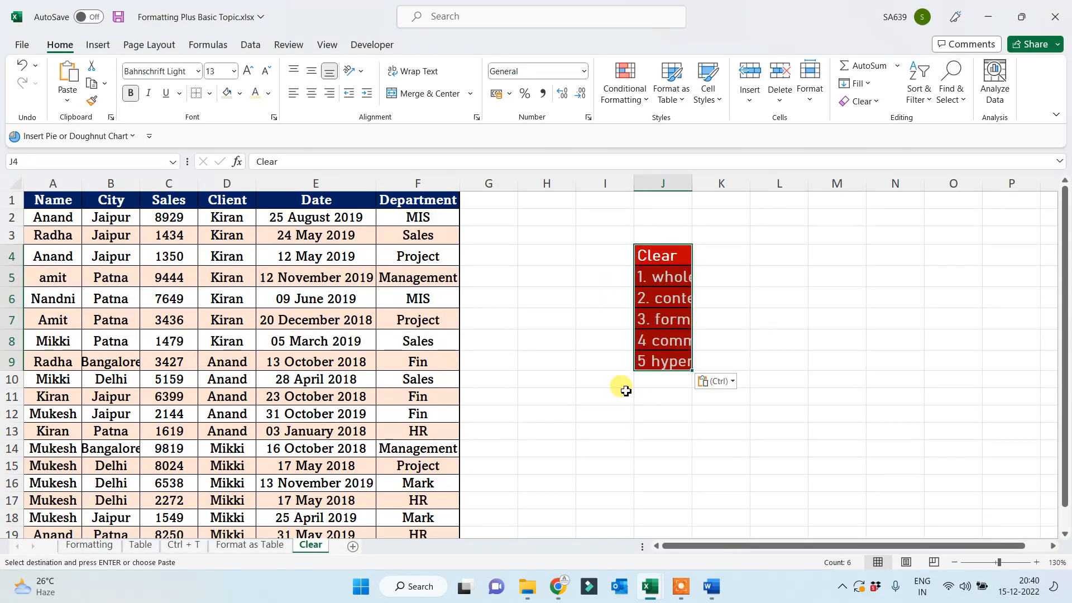
click(687, 185)
double_click(693, 183)
click(558, 346)
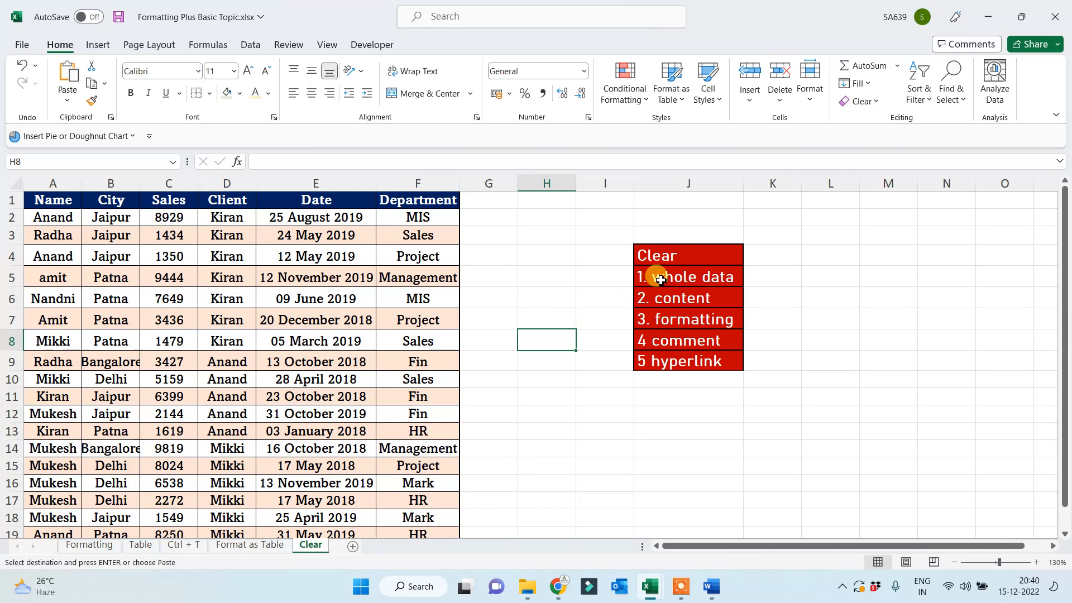
Remove both data and formatting from rows 15 to 20 of the Clear sheet with Clear All
click(643, 276)
click(580, 380)
scroll(579, 414, down, 2)
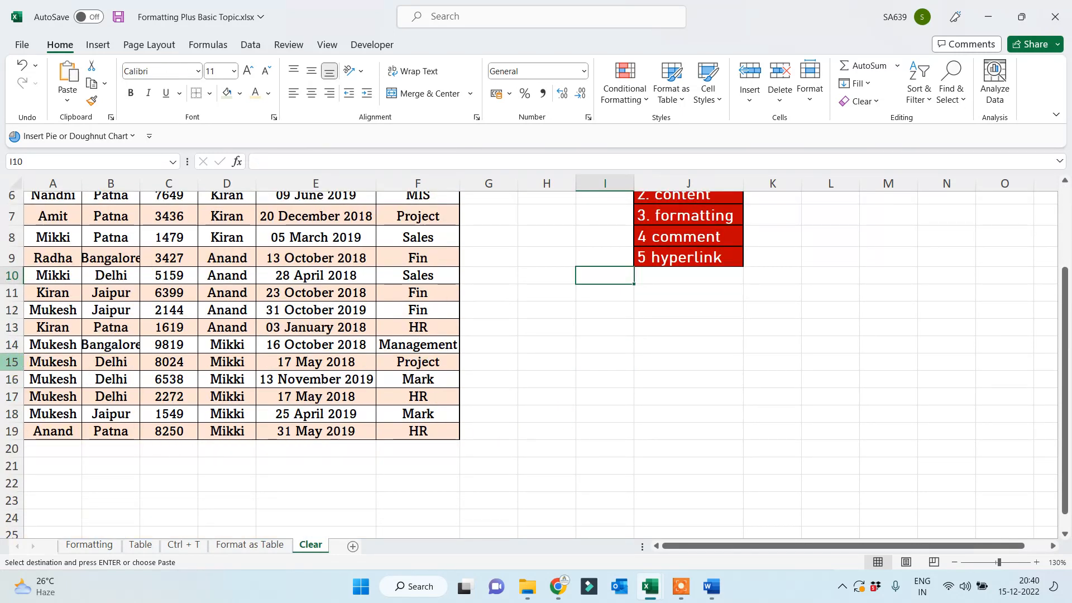
drag(11, 362, 10, 449)
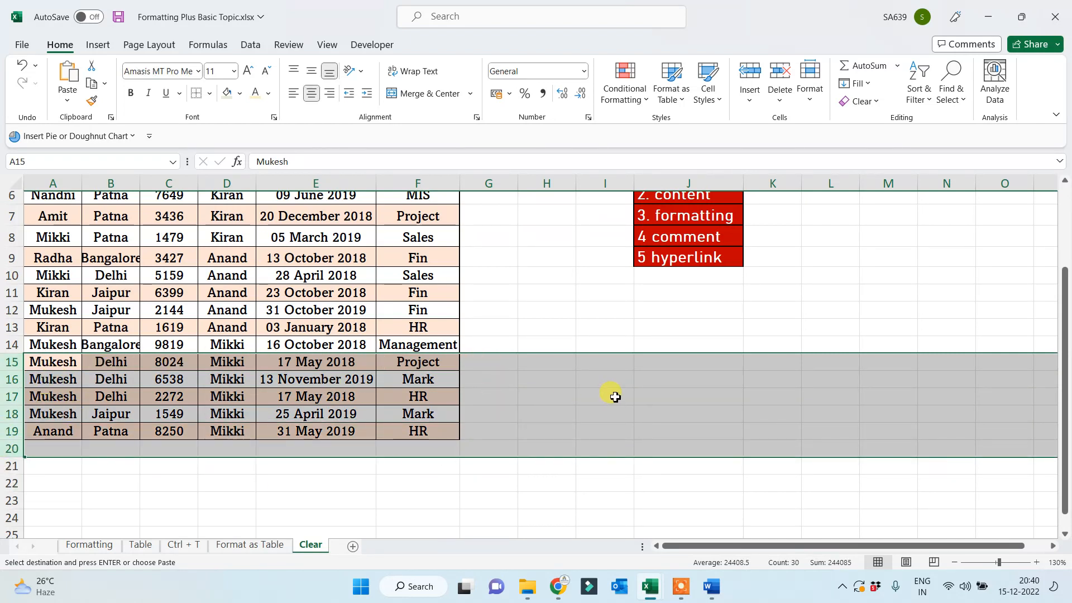
click(863, 101)
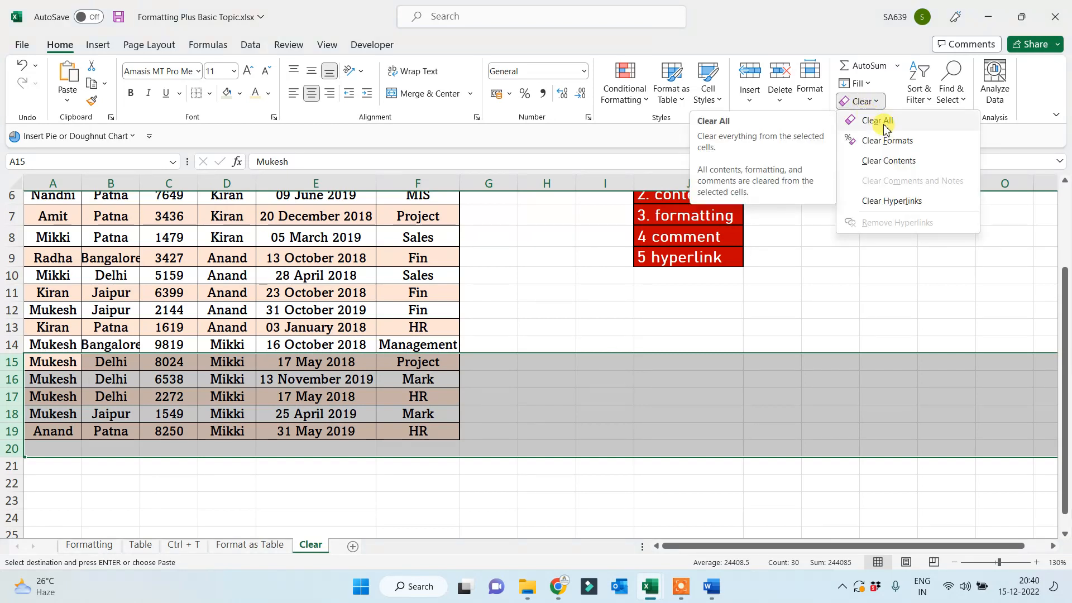
click(885, 120)
click(562, 367)
scroll(486, 419, up, 2)
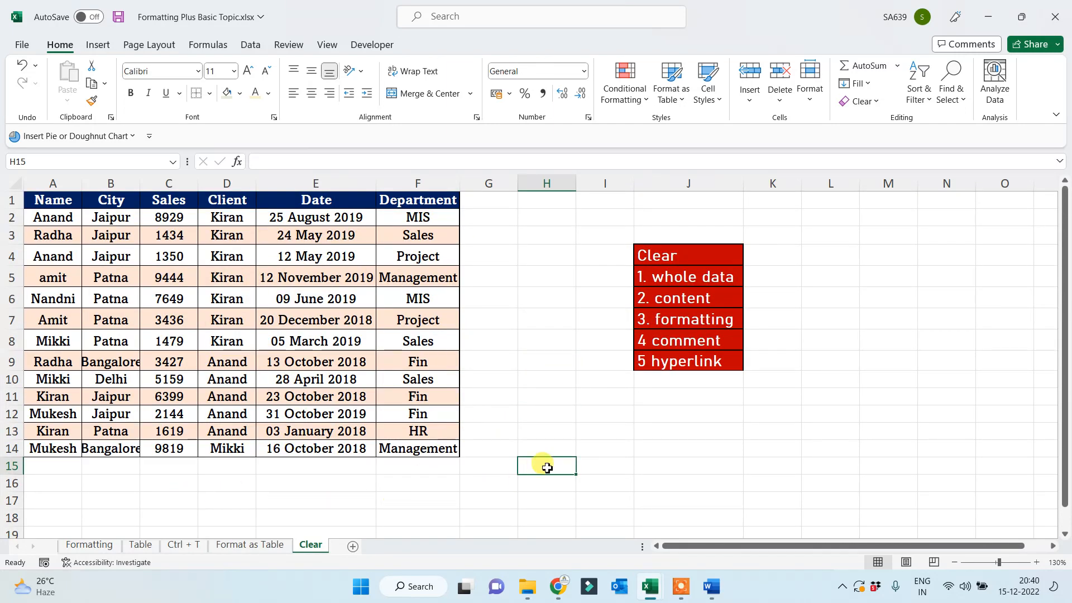
Fill the topic cells "1. whole data" and "2. content" in J5 and J6 with standard dark blue
click(670, 286)
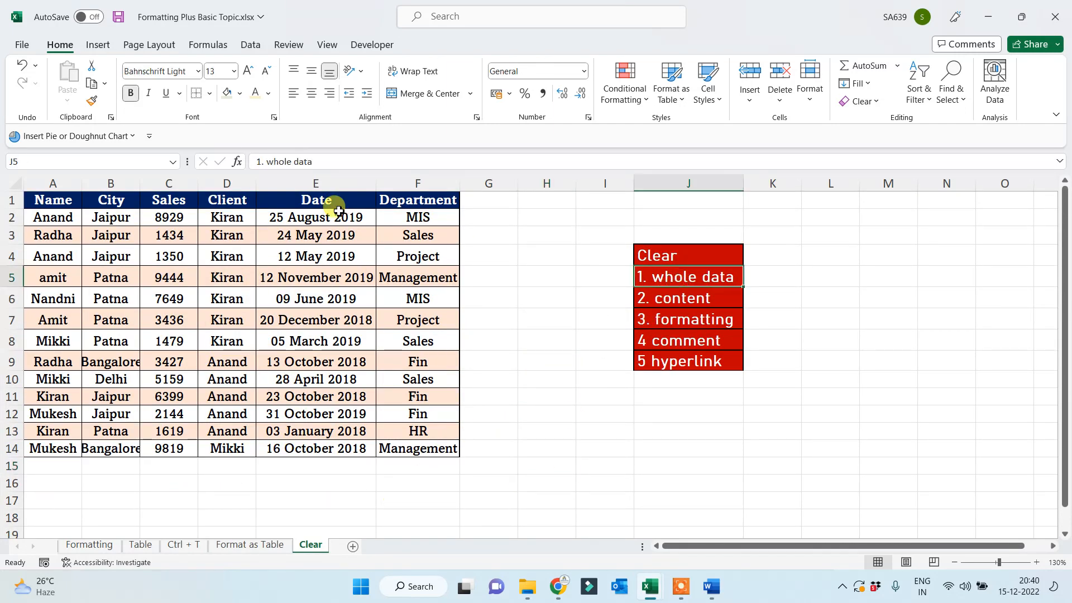
click(239, 96)
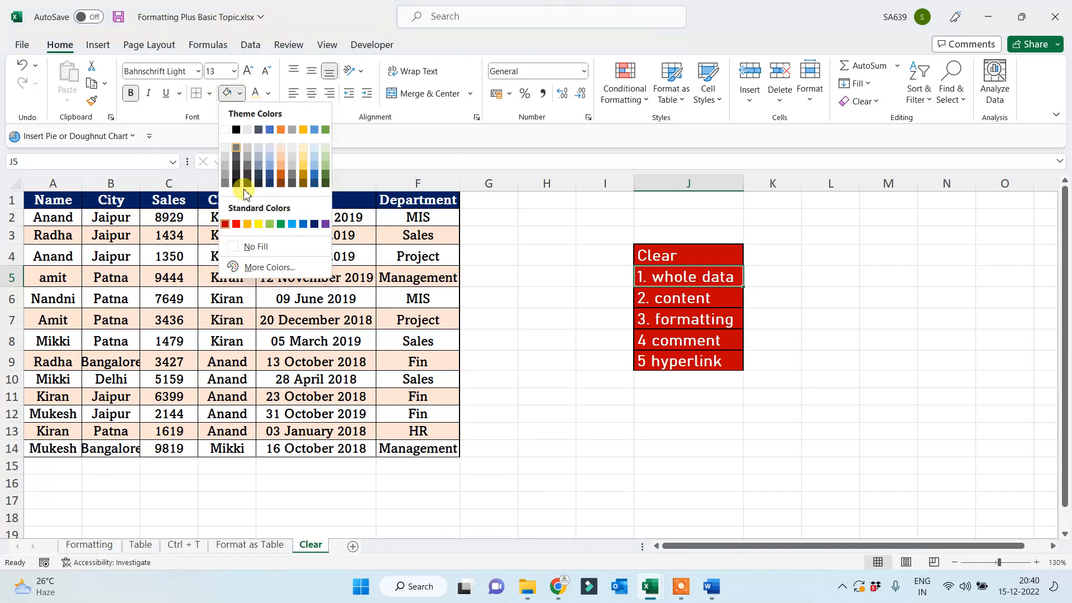
click(314, 224)
click(530, 357)
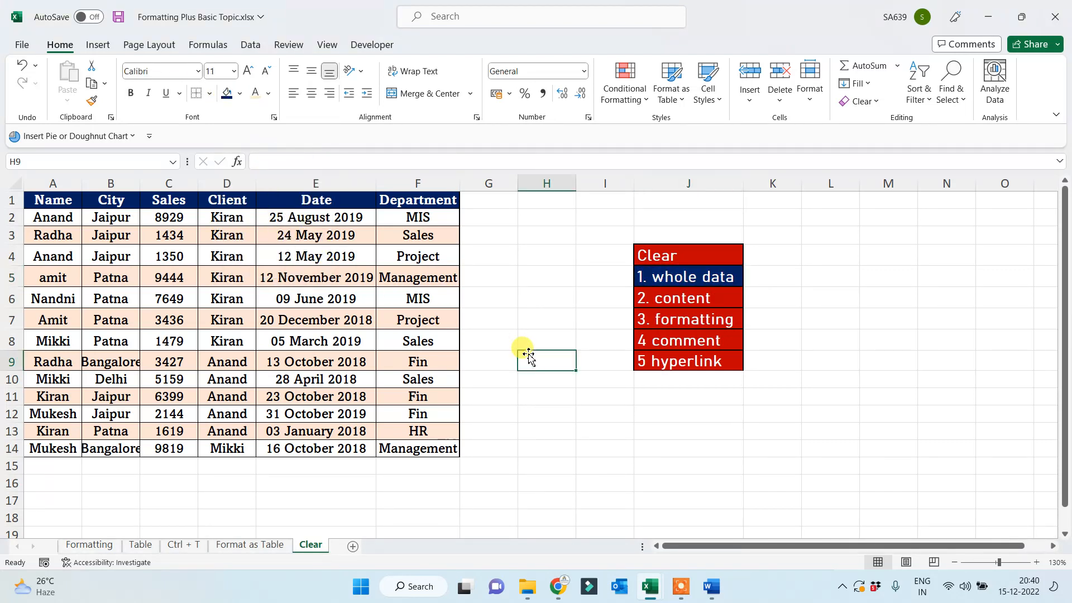
click(669, 298)
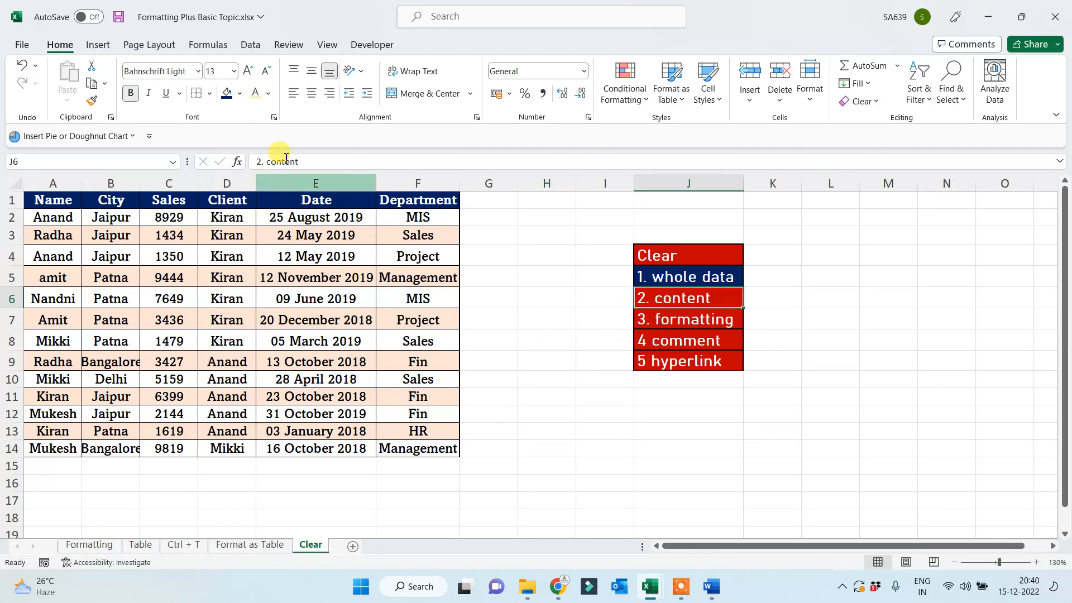
click(227, 95)
click(590, 334)
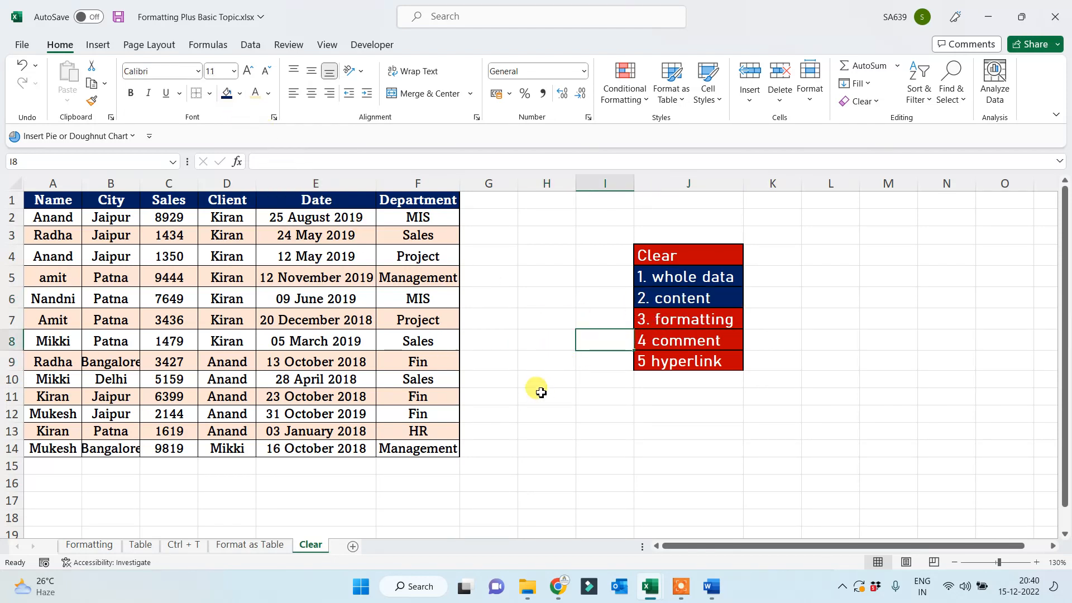
Select the Client entries D2:D14 and open the Clear options
drag(229, 215, 226, 450)
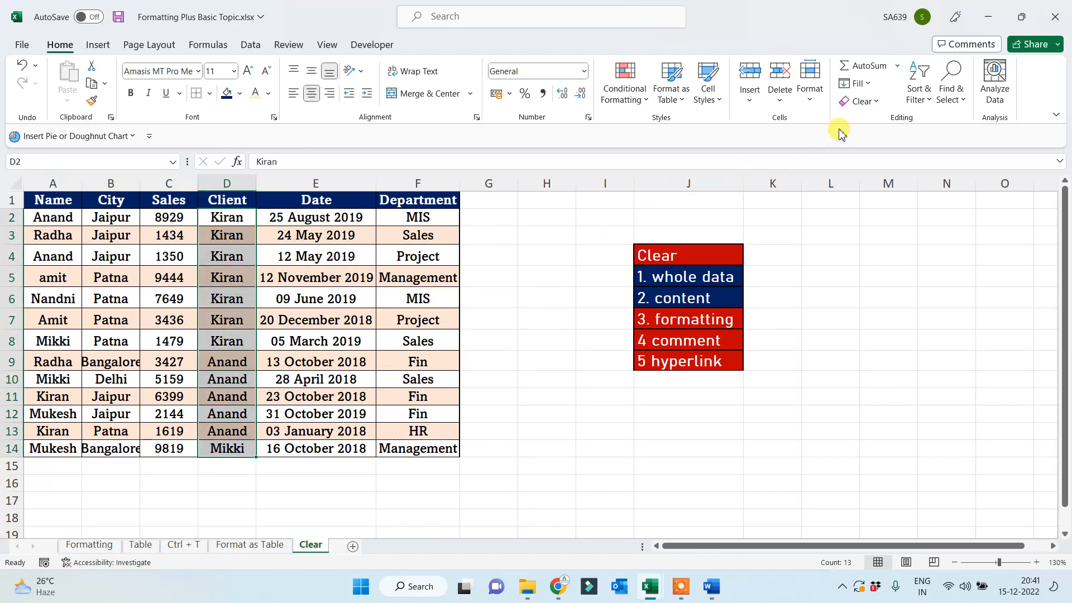
click(863, 103)
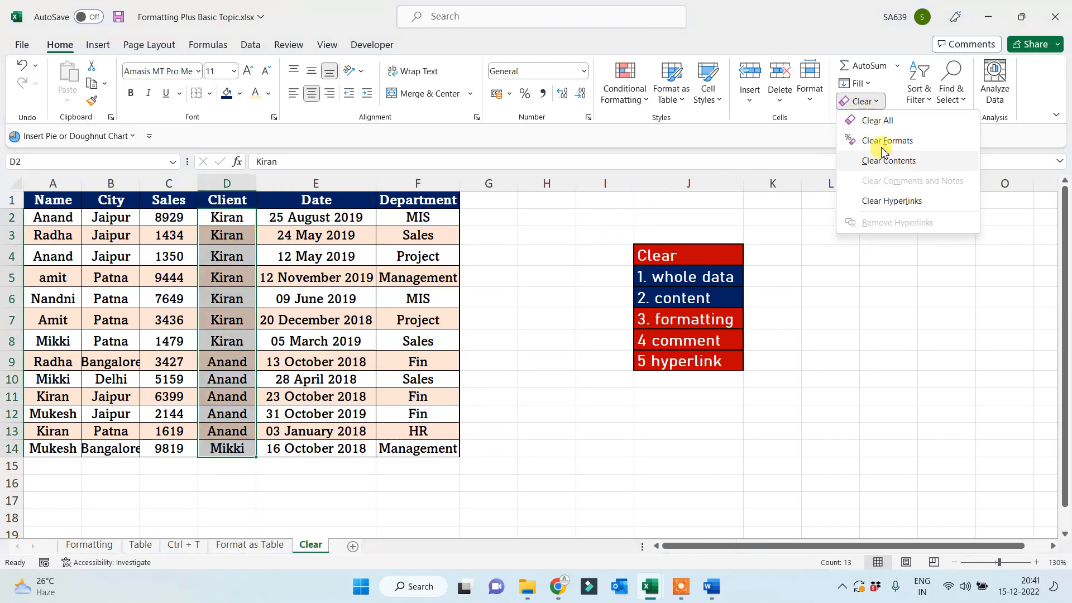
Clear only the contents of the Client column values in D2:D14, keeping the cell formatting
click(890, 162)
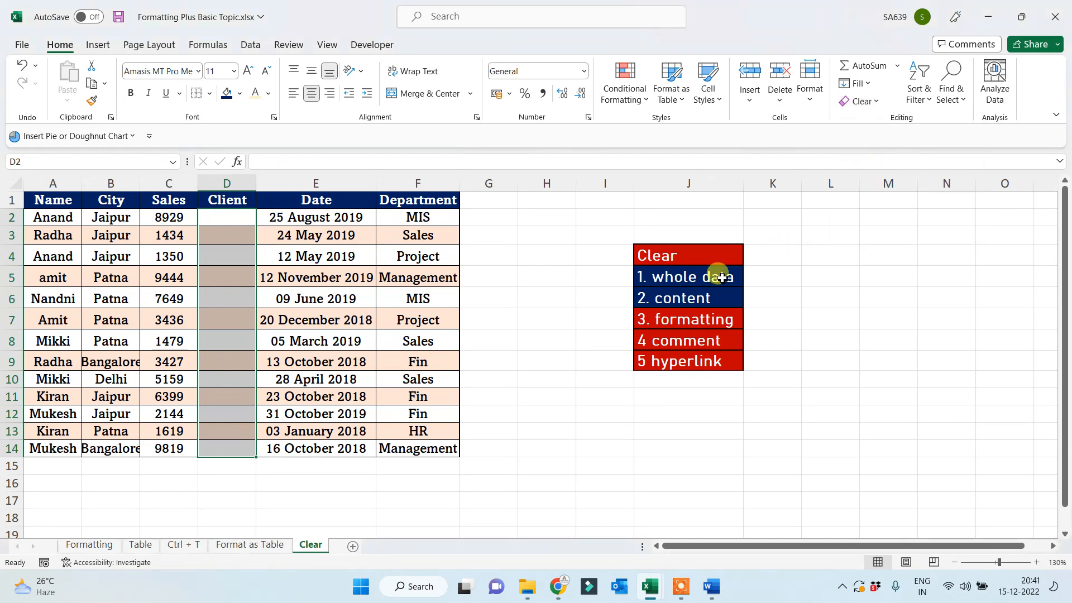
click(525, 413)
drag(227, 213, 226, 450)
click(229, 495)
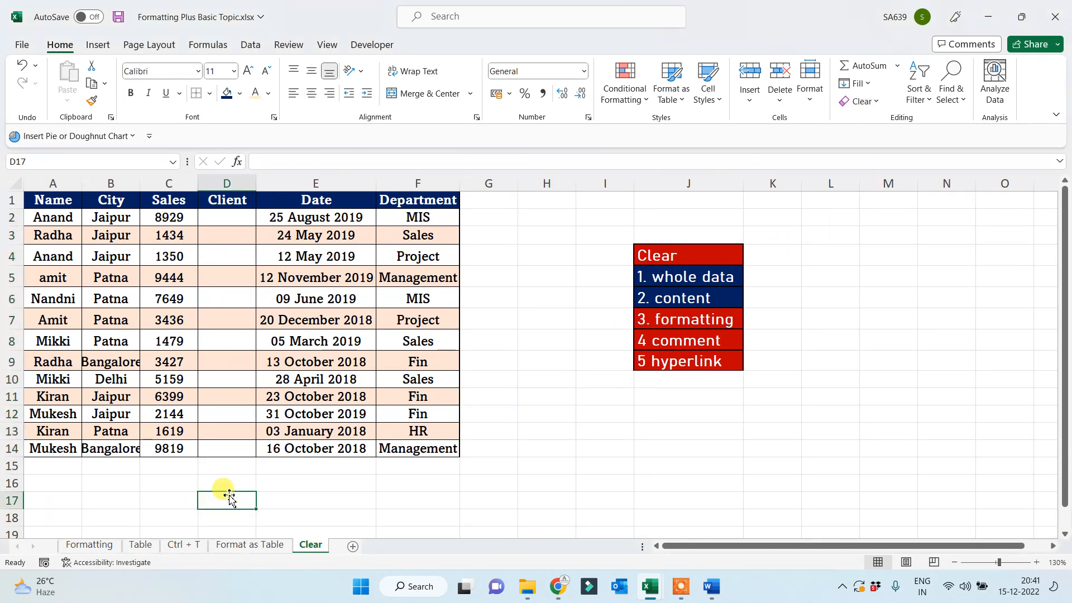
Delete the contents of the City column values in B2:B14
drag(111, 218, 111, 455)
key(Delete)
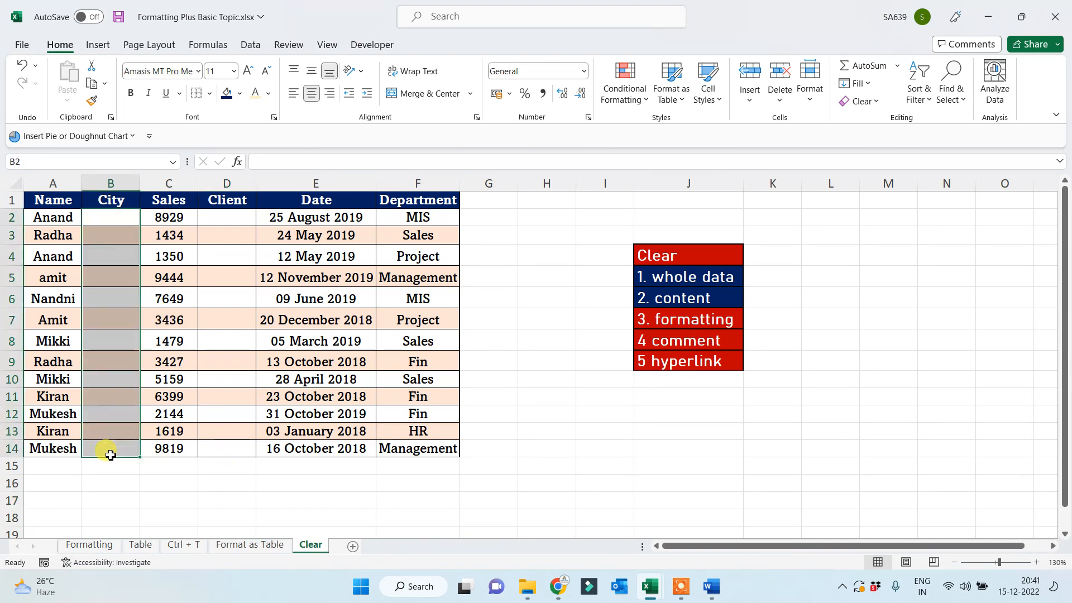
click(206, 501)
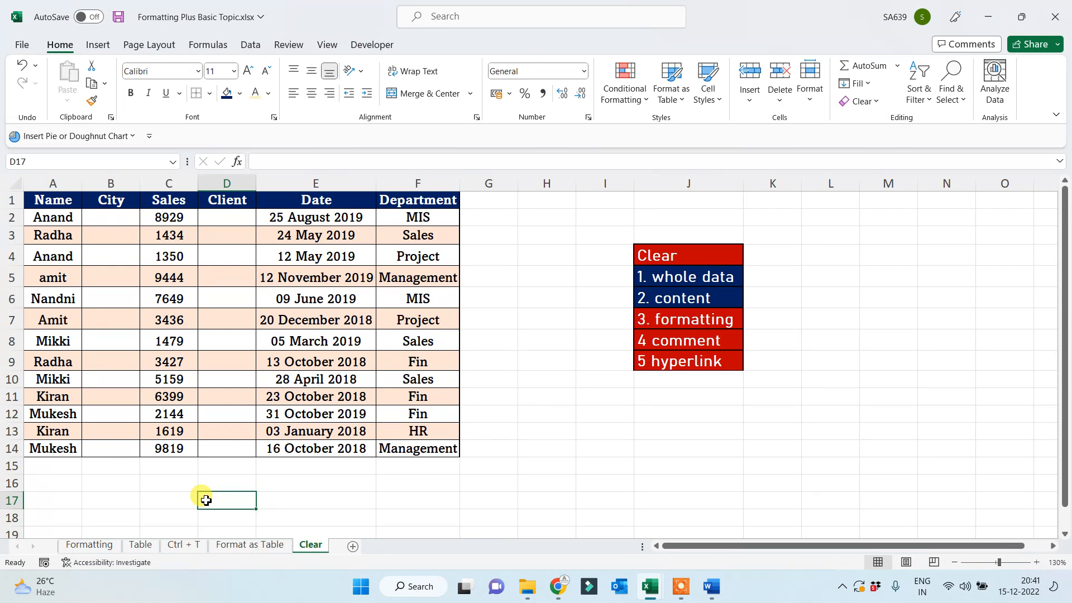
Clear only the formats from the Department column values in F2:F14, keeping their text
drag(433, 218, 419, 445)
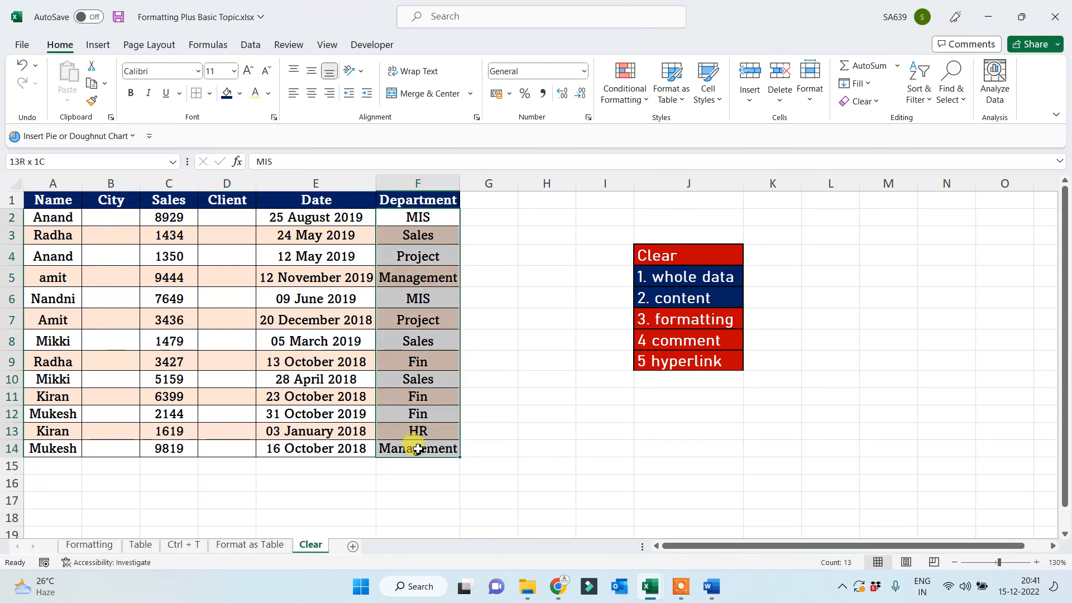
click(860, 101)
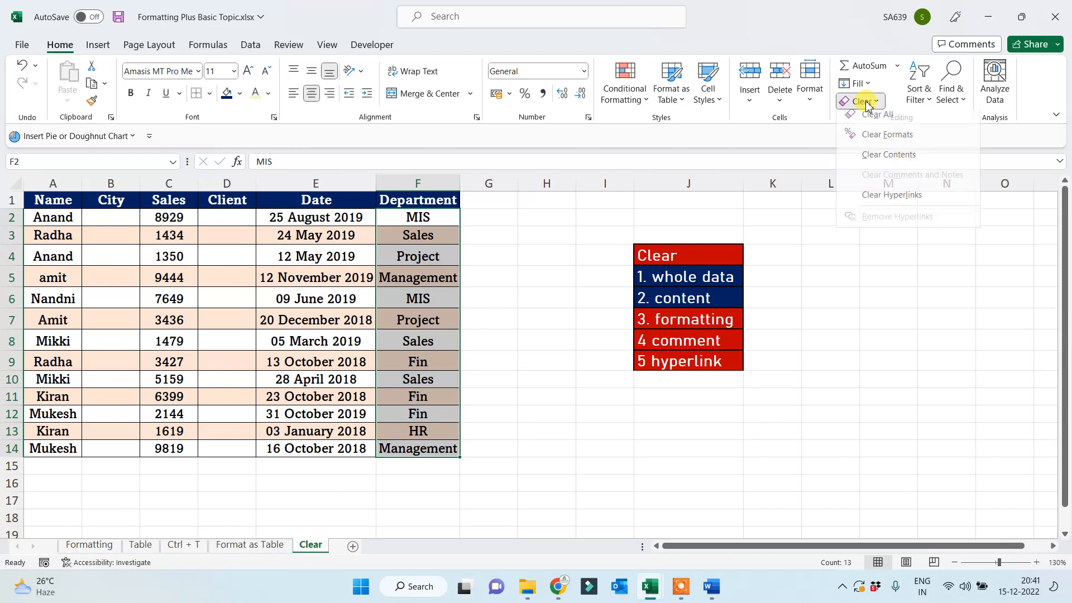
click(888, 141)
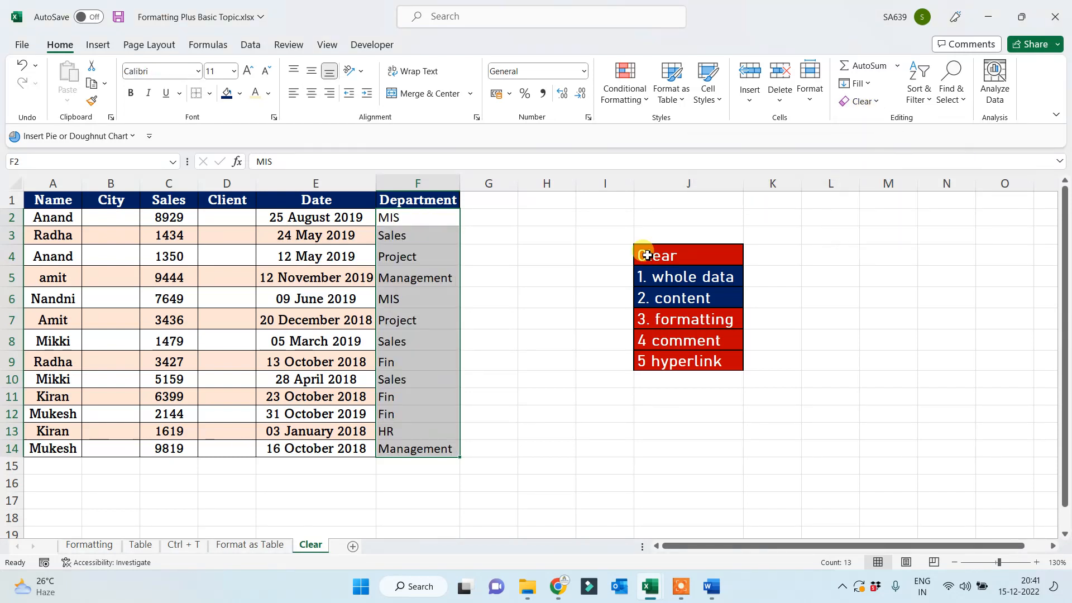
click(499, 316)
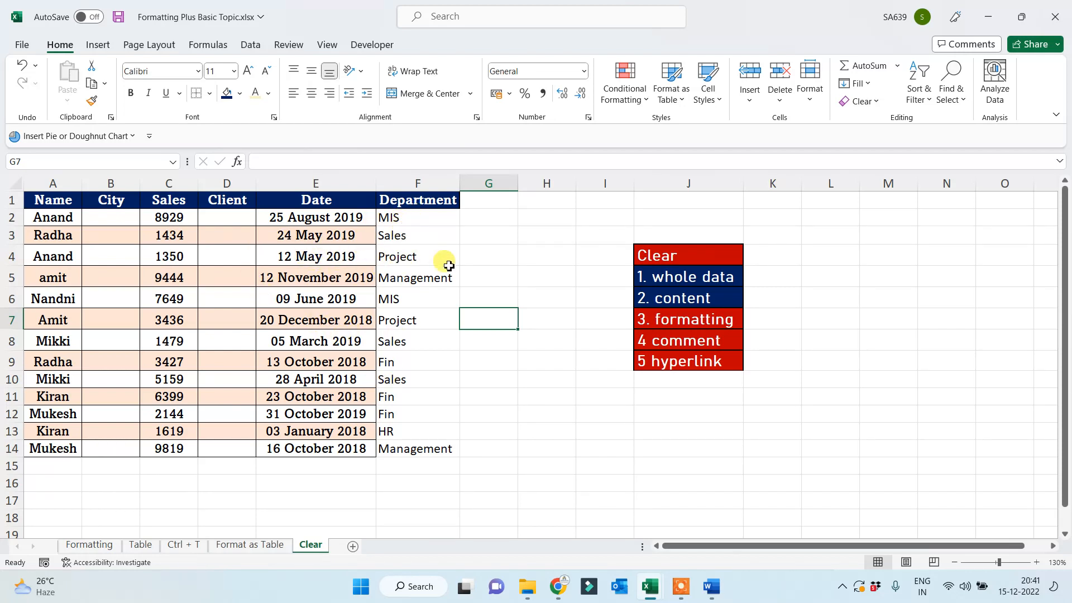
Fill the "3. formatting" cell in the Clear list with dark blue
click(673, 320)
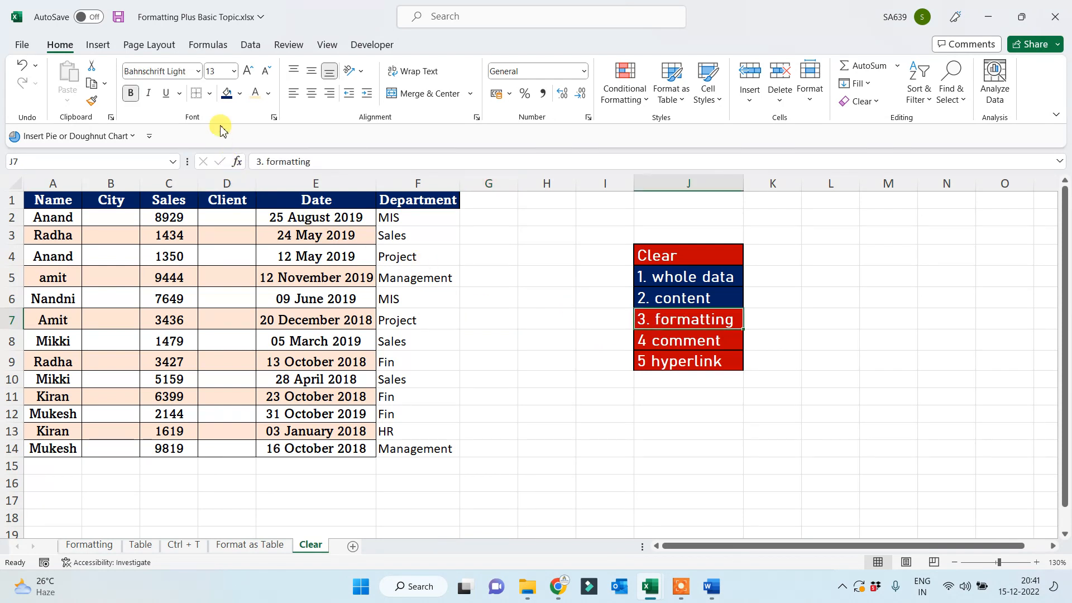
click(226, 94)
click(503, 347)
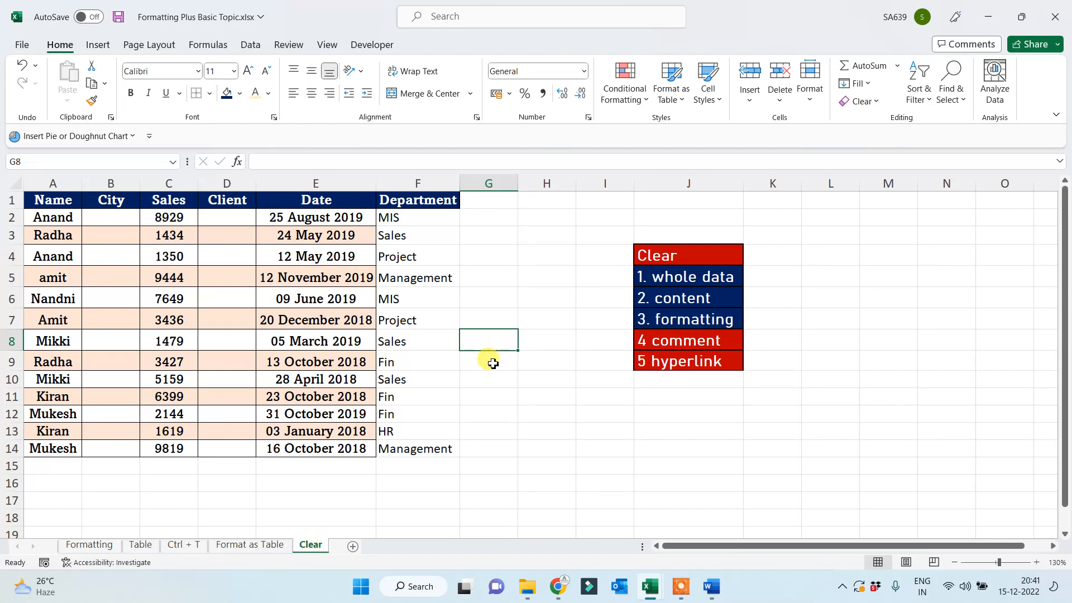
Add a note to Sales cell C2 reading "this amt is rec on 15 dec 2022 via cheque", followed by the cheque number and the payer's name
right_click(180, 217)
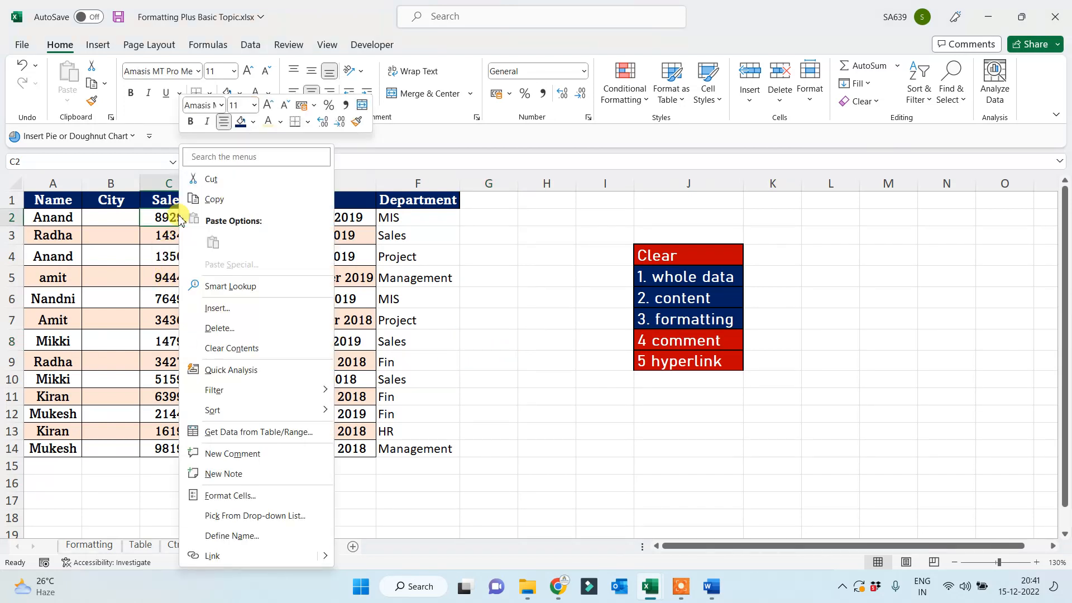
key(Escape)
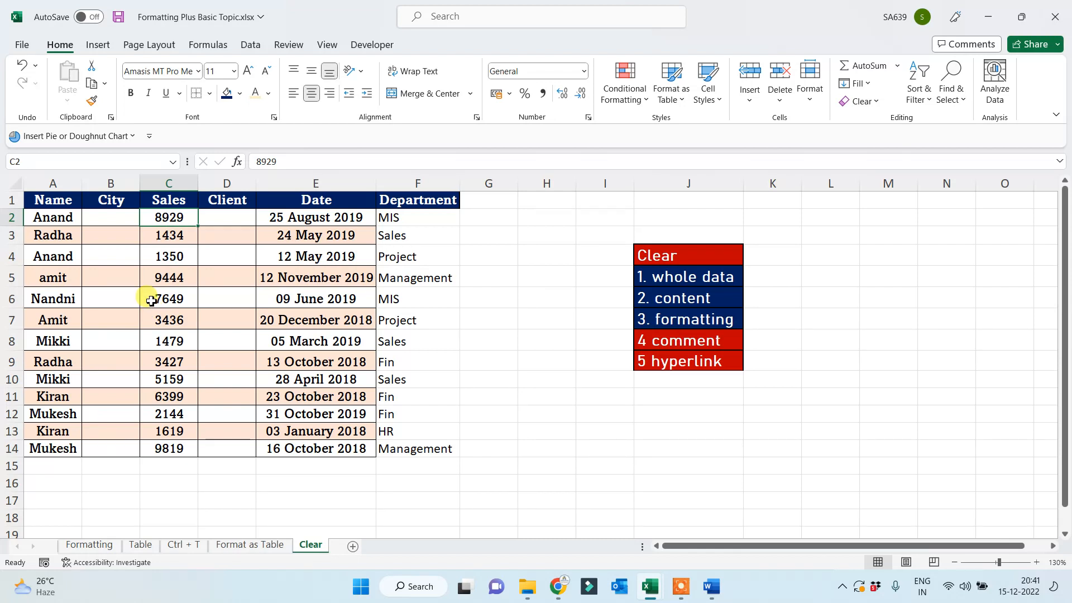
right_click(174, 221)
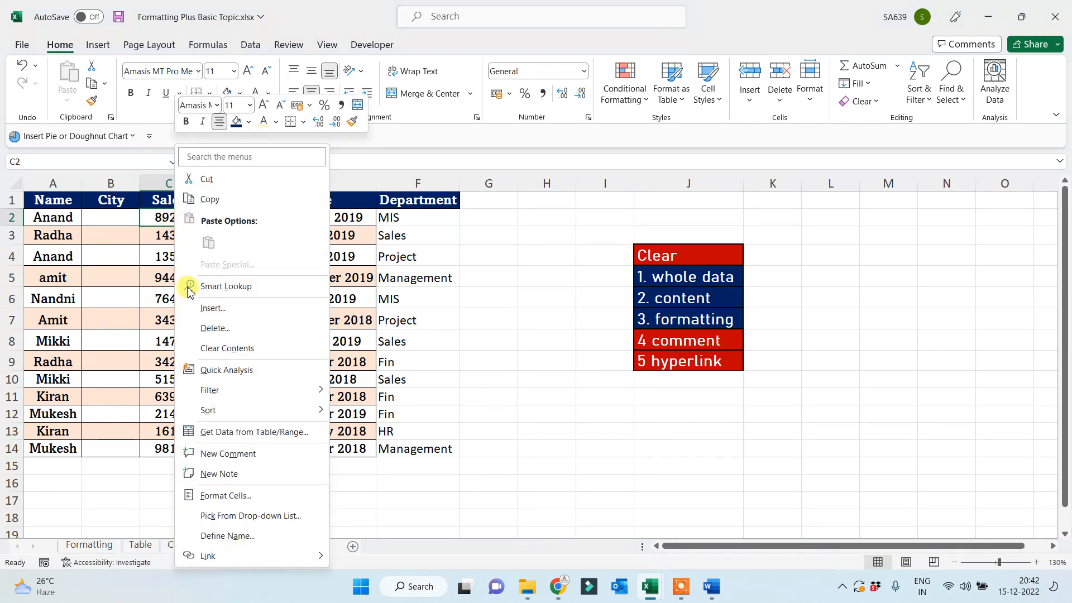
click(221, 474)
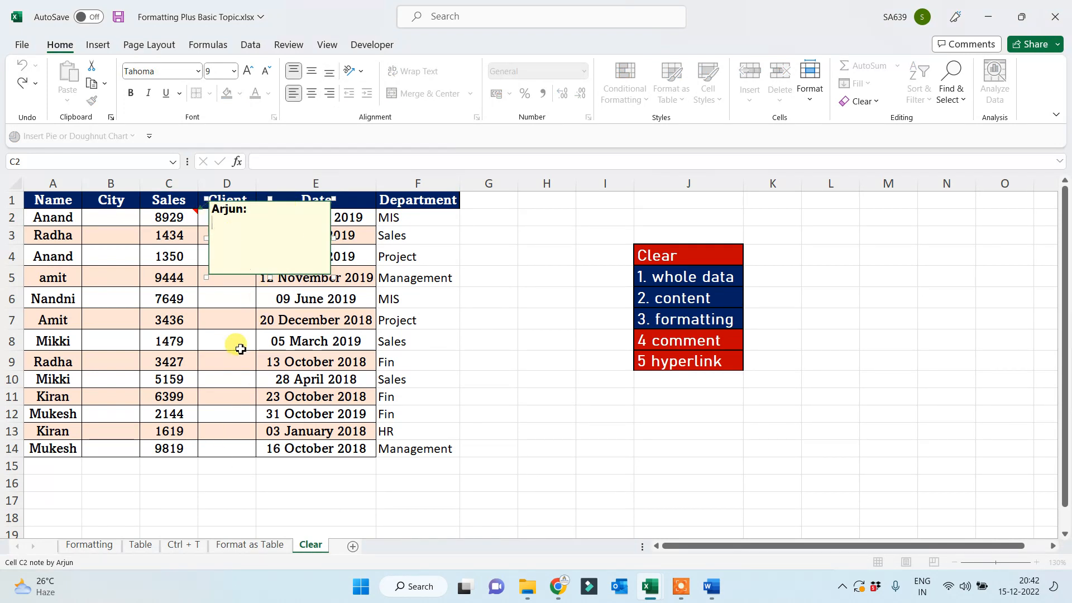
text(Arh)
key(BackSpace)
key(BackSpace)
key(BackSpace)
text(this amt is rec on )
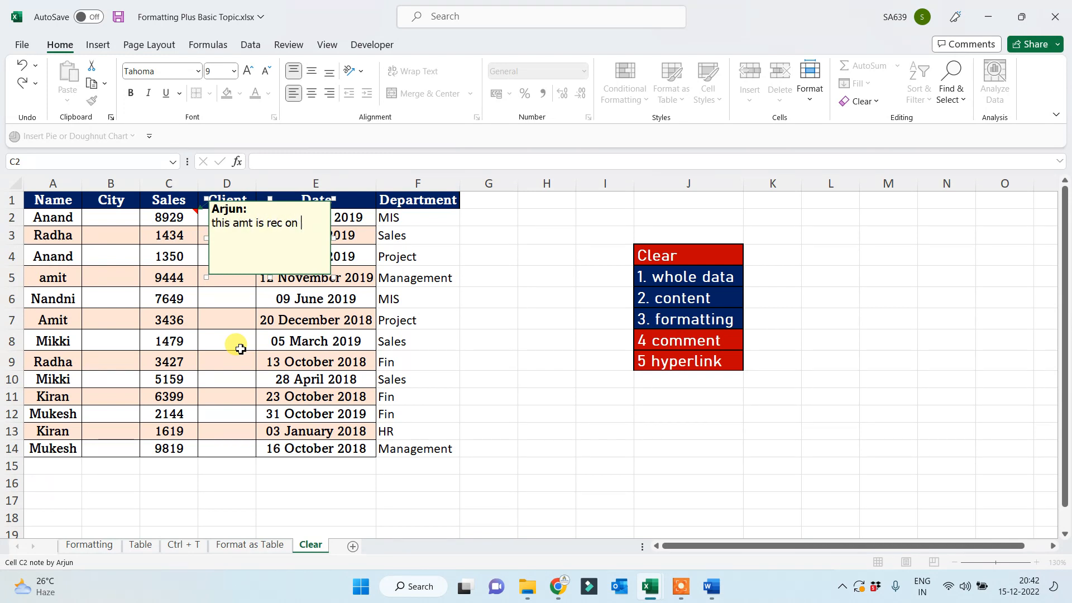
text(15 dec 2022 via che)
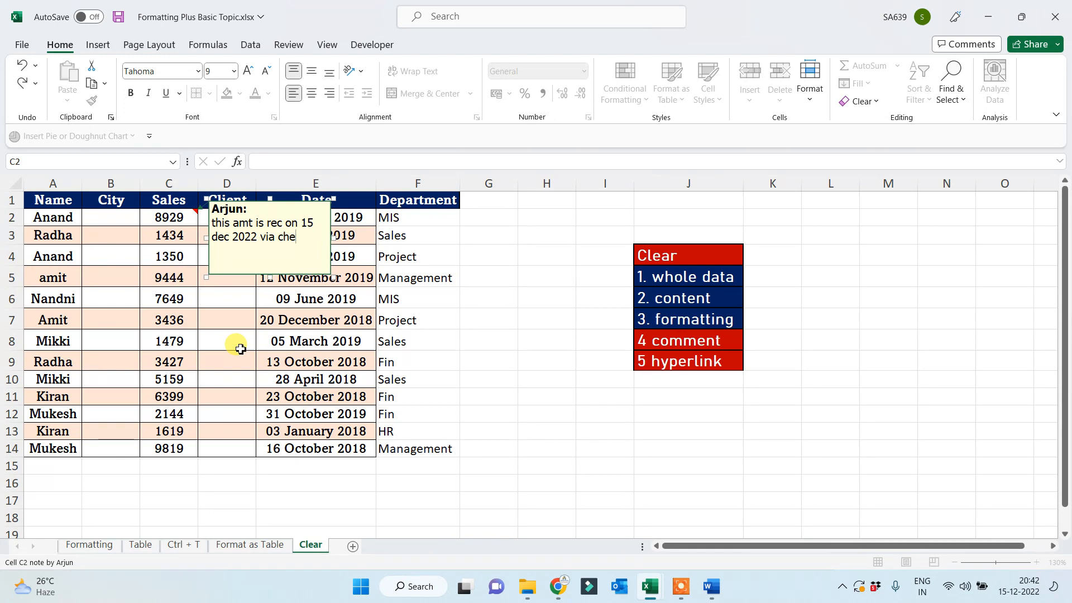
text(que )
text(SB)
text(I123456)
text( frp)
key(BackSpace)
key(BackSpace)
key(BackSpace)
text(om )
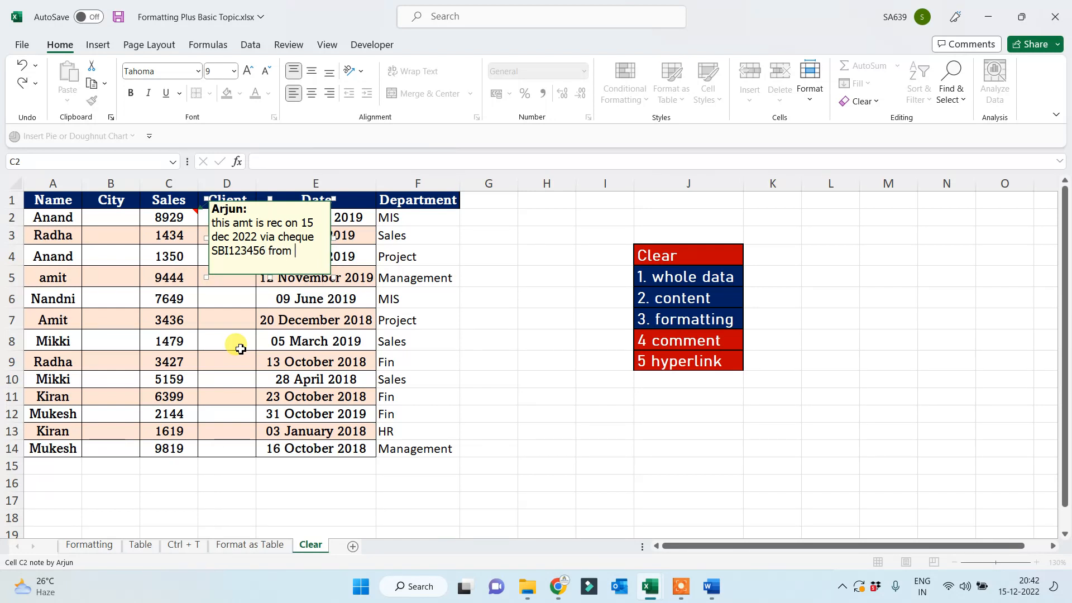
text(sameer.)
click(455, 427)
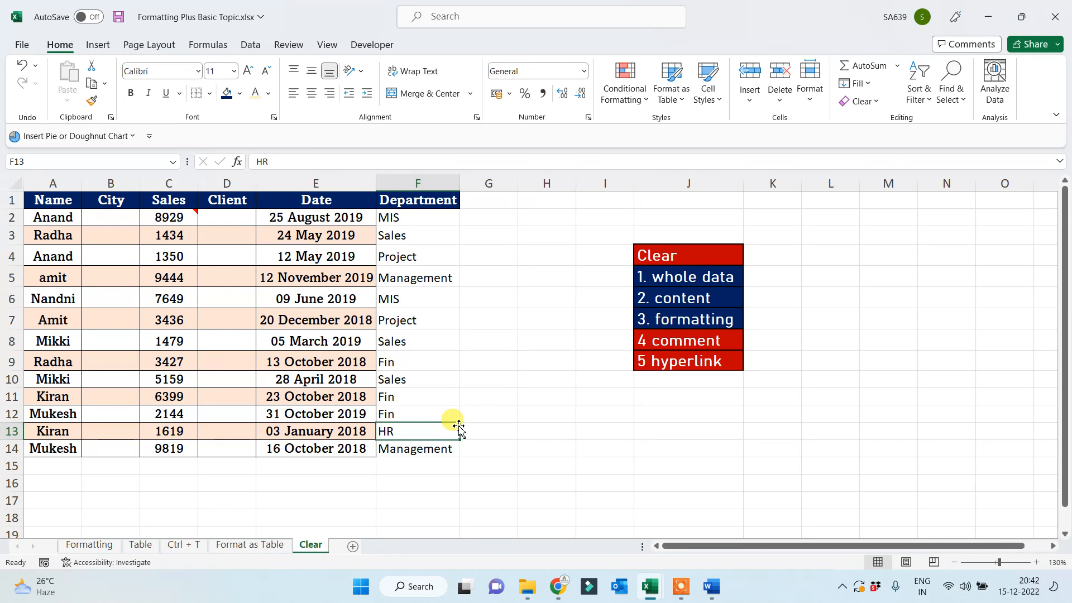
Display the note attached to Sales cell C2 to check its text
click(169, 223)
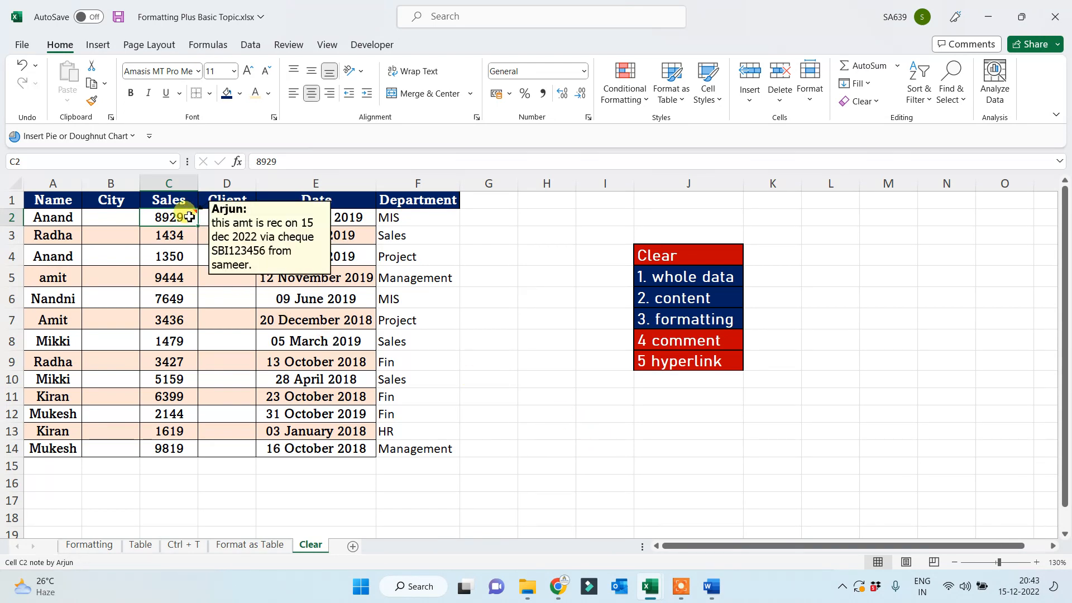
mouse_move(687, 590)
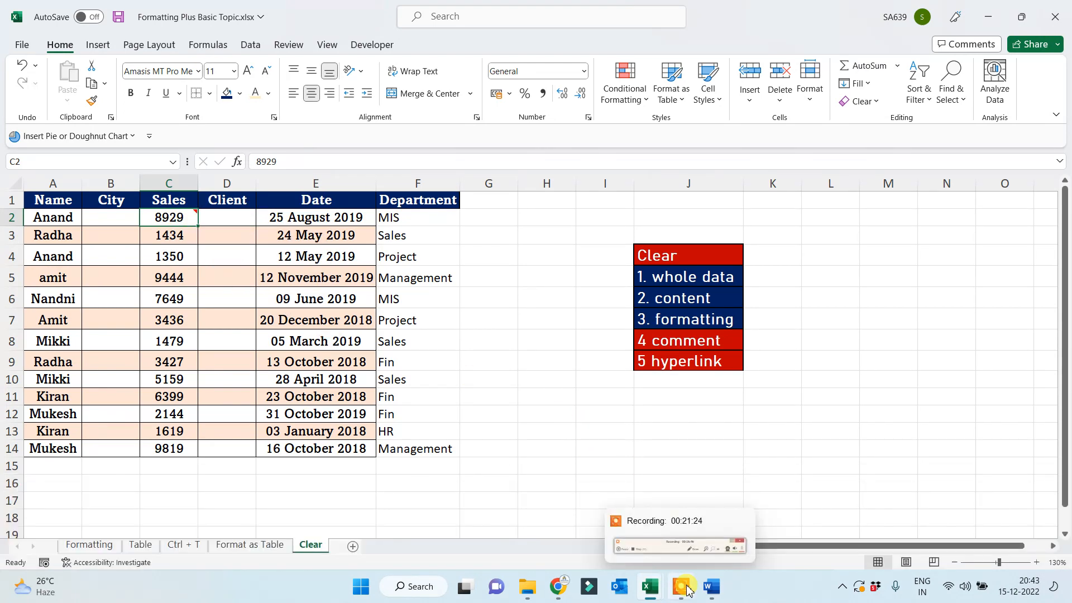
click(606, 433)
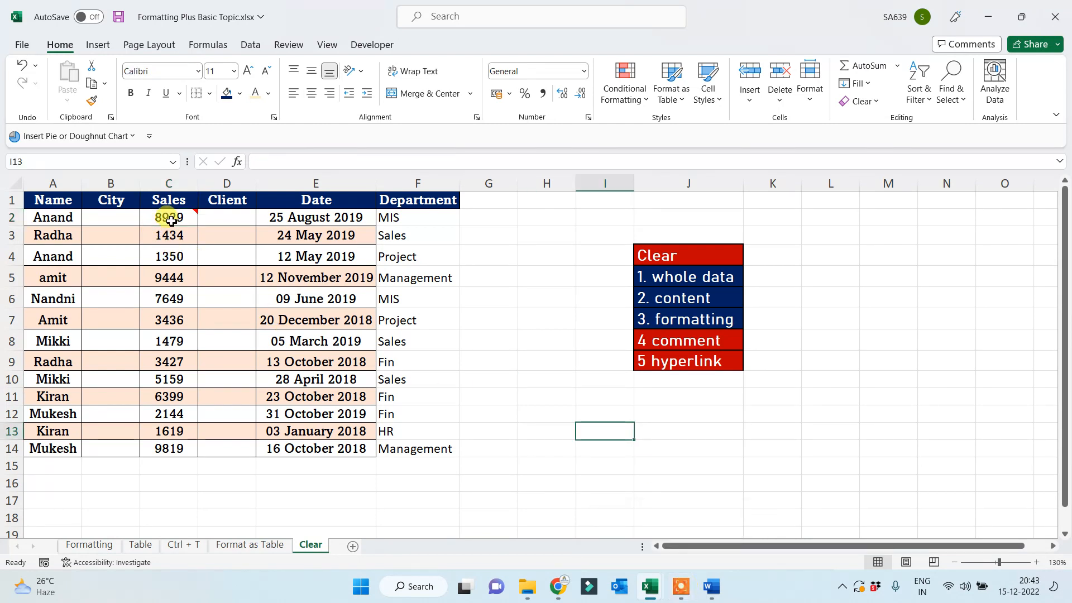
mouse_move(171, 220)
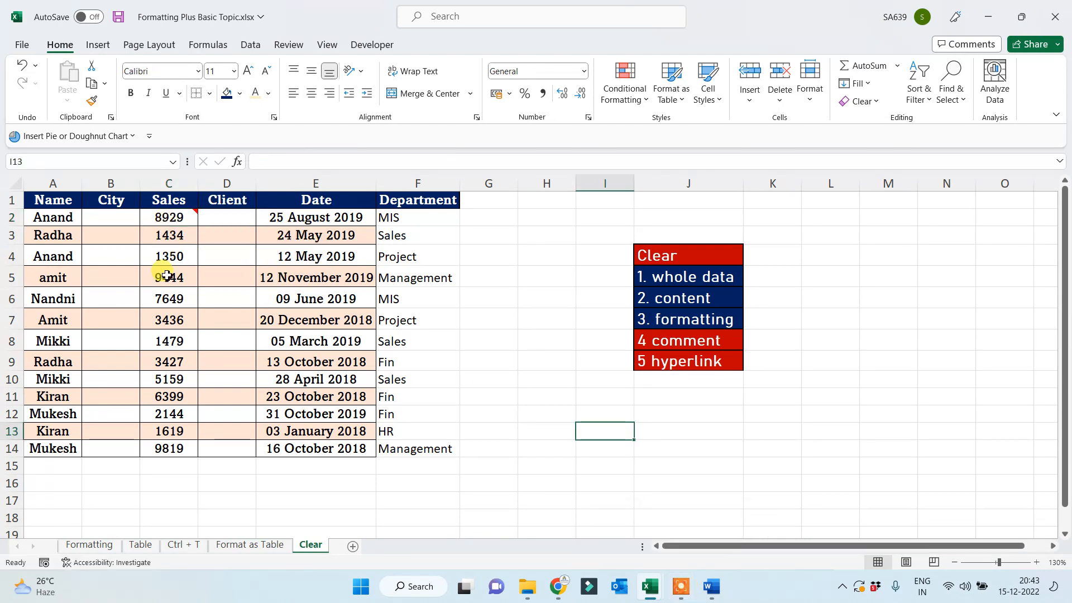
Add a note with the placeholder text "rtet ewtwtwetwtw" to Sales cell C6
right_click(174, 301)
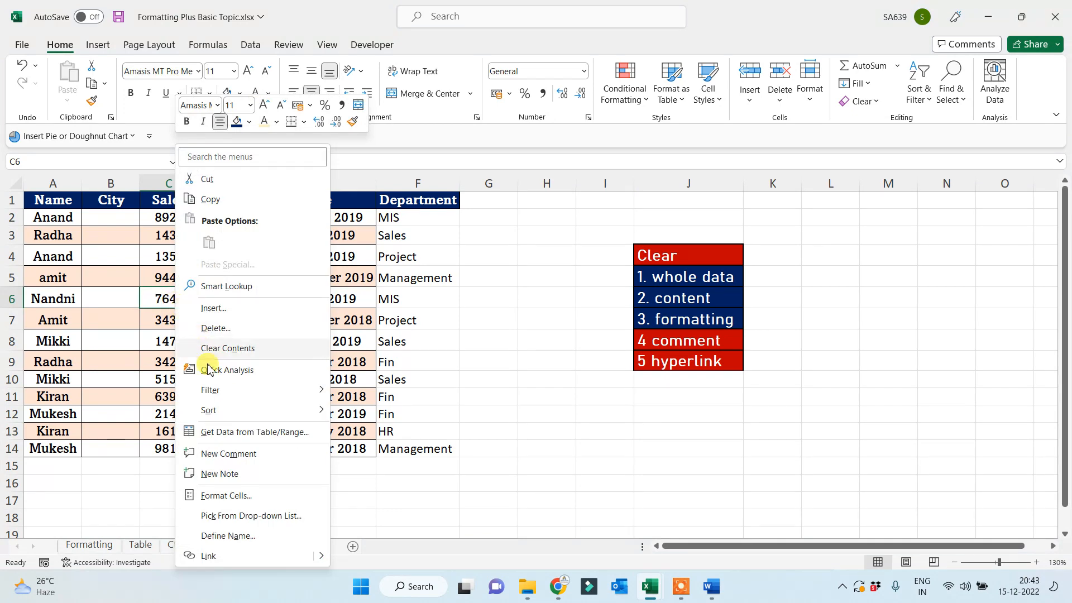
click(235, 474)
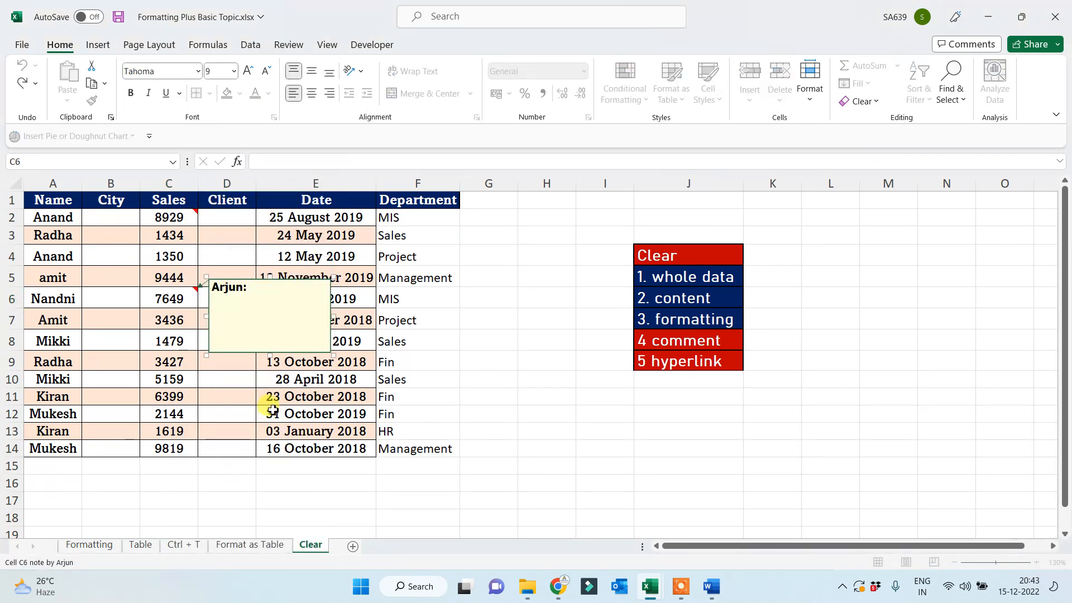
text(rtet ewtwtwetwtw)
click(577, 426)
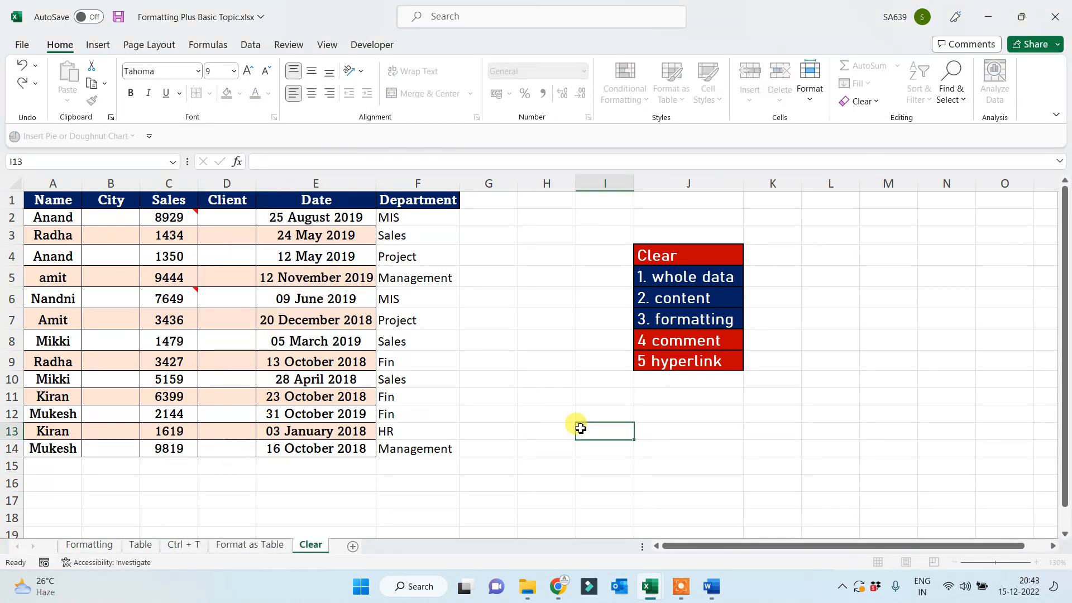
Delete the placeholder note from Sales cell C6
right_click(175, 300)
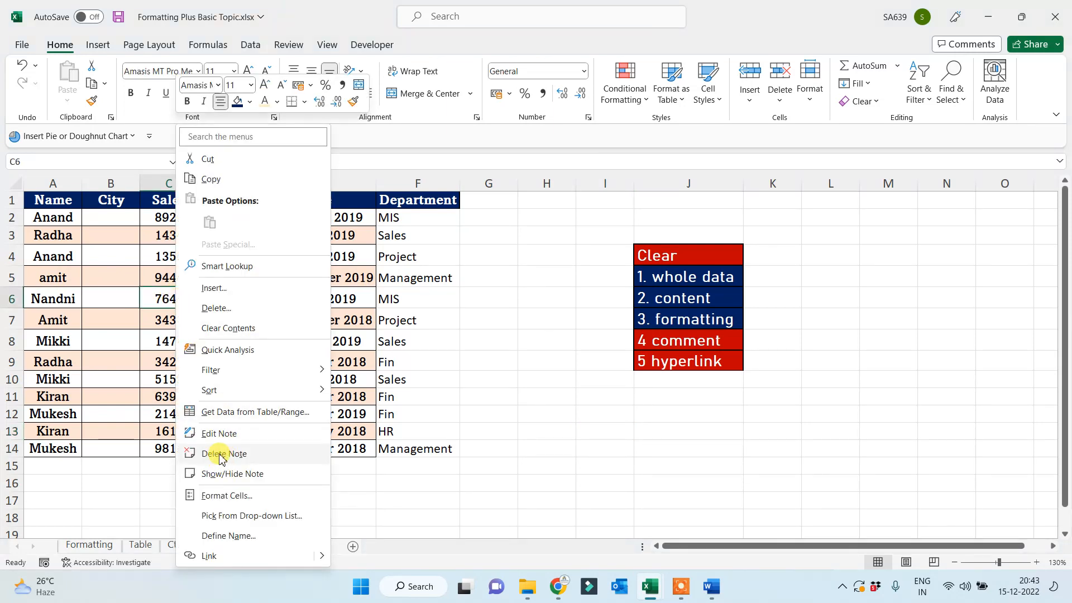
click(215, 453)
click(192, 497)
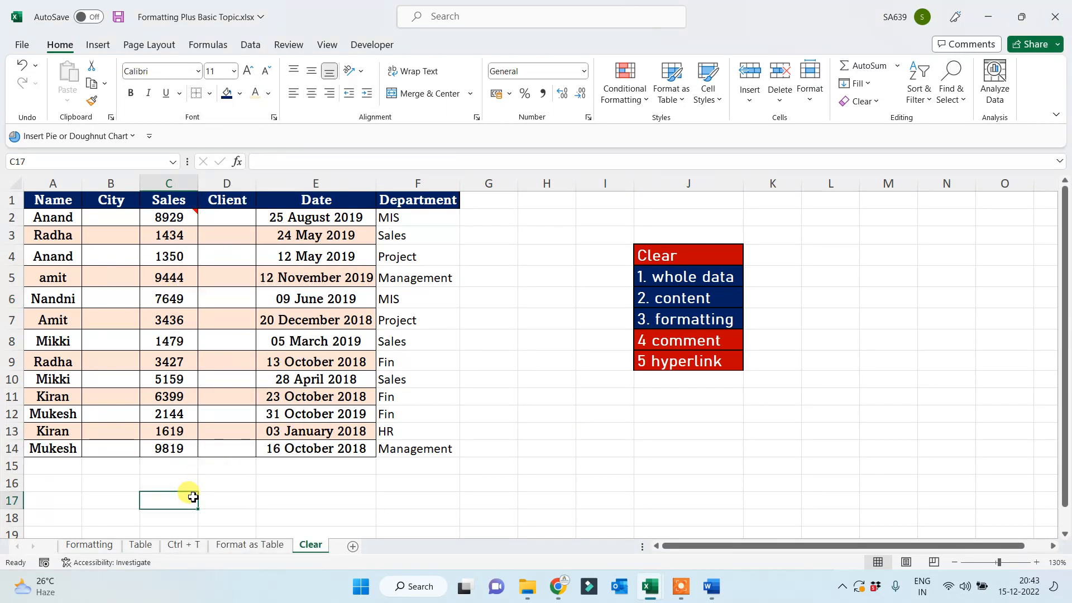
Clear the comments and notes from Sales cell C2, keeping its value and formatting
click(681, 340)
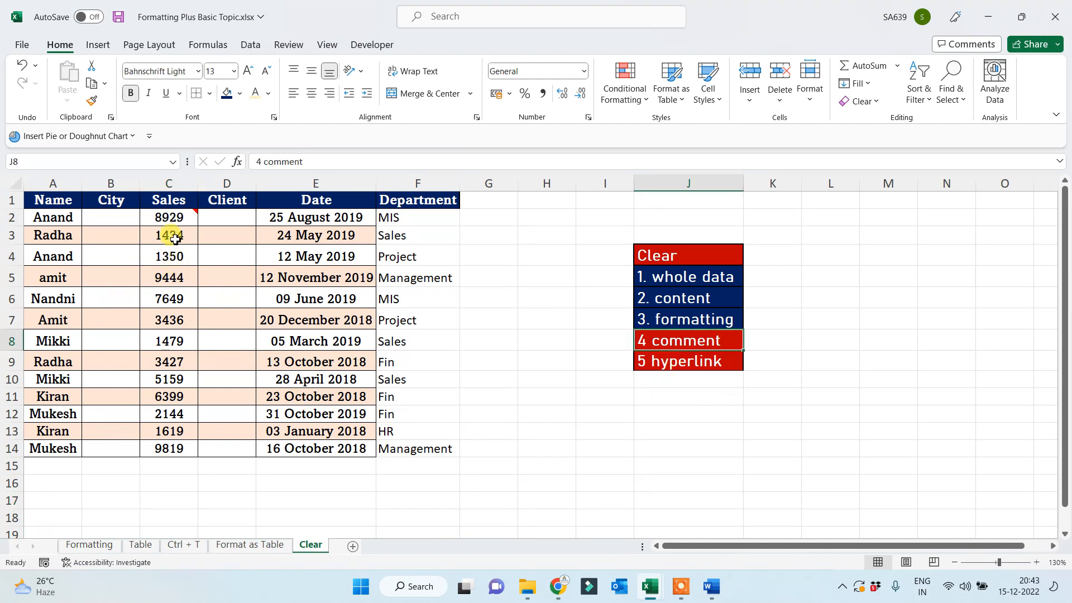
click(170, 217)
click(863, 102)
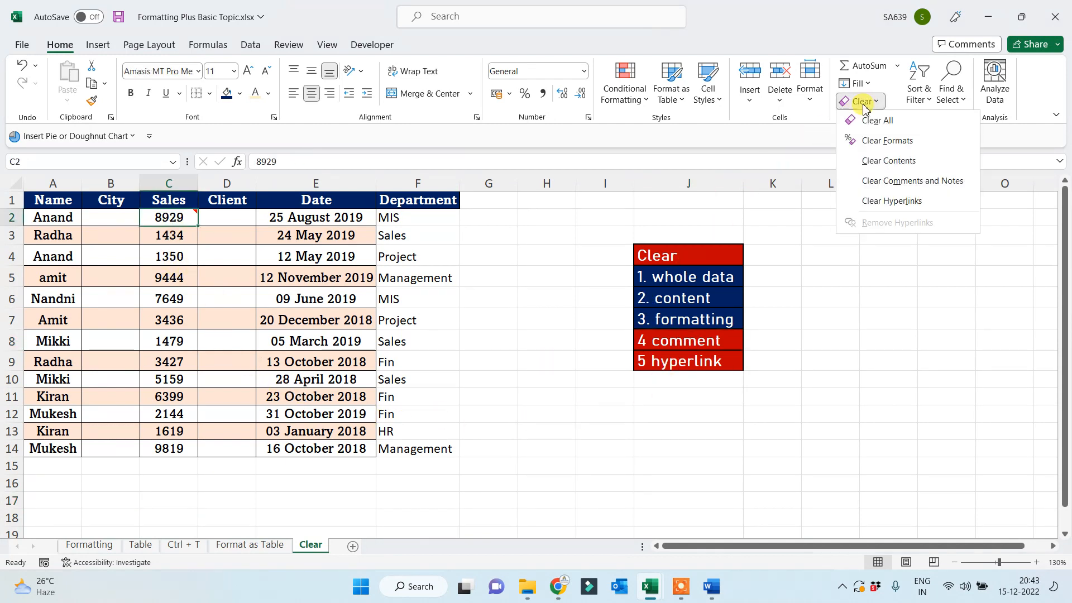
click(926, 184)
click(155, 319)
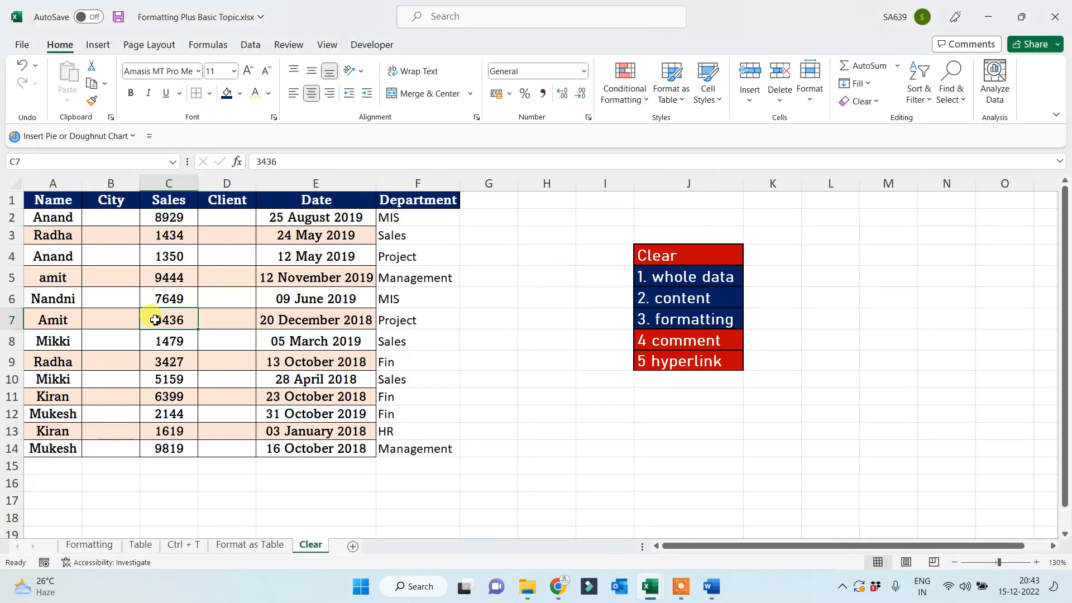
Fill the "4 comment" cell in the Clear list with dark blue
click(657, 341)
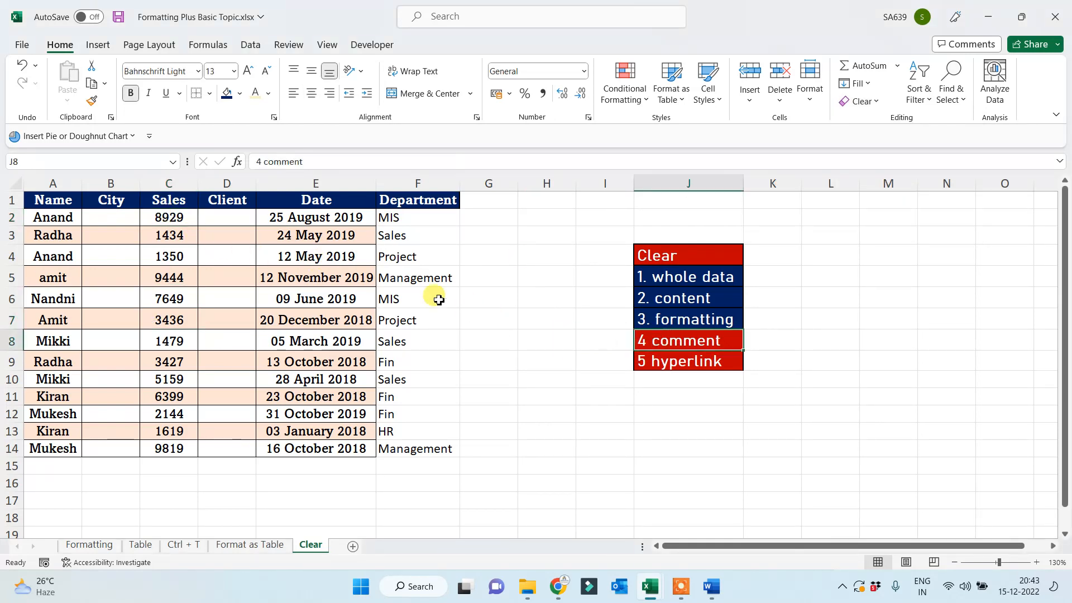
click(227, 94)
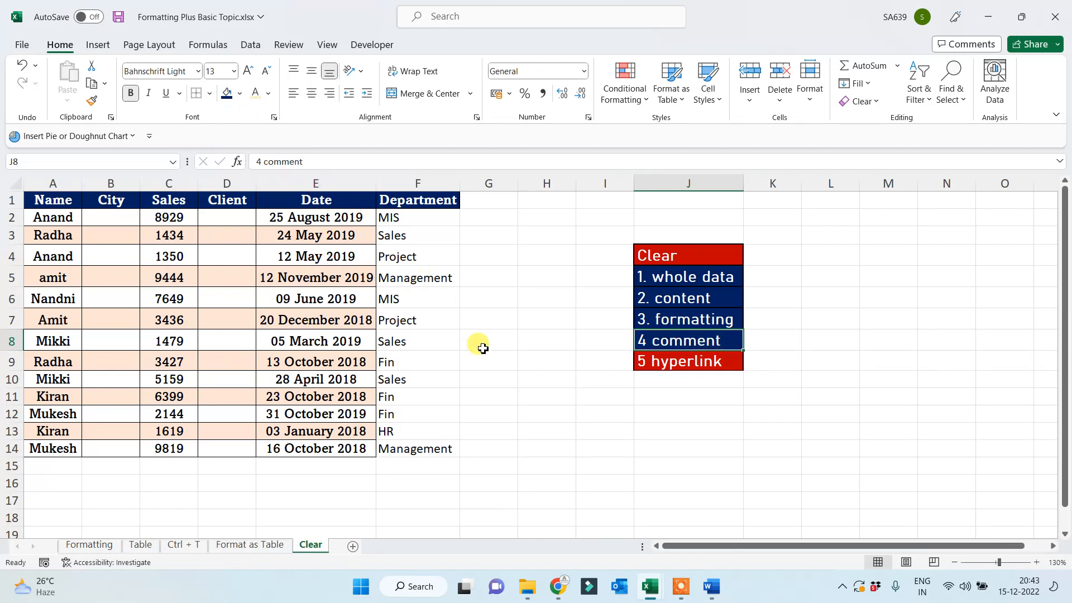
click(499, 377)
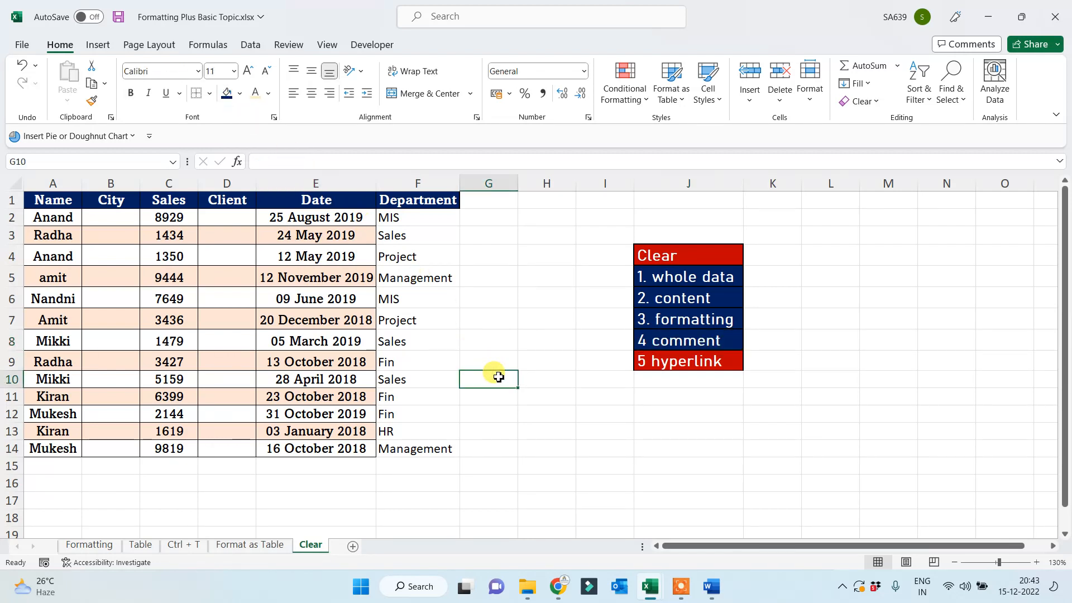
Fill the "5 hyperlink" cell in the Clear list with dark blue
click(682, 363)
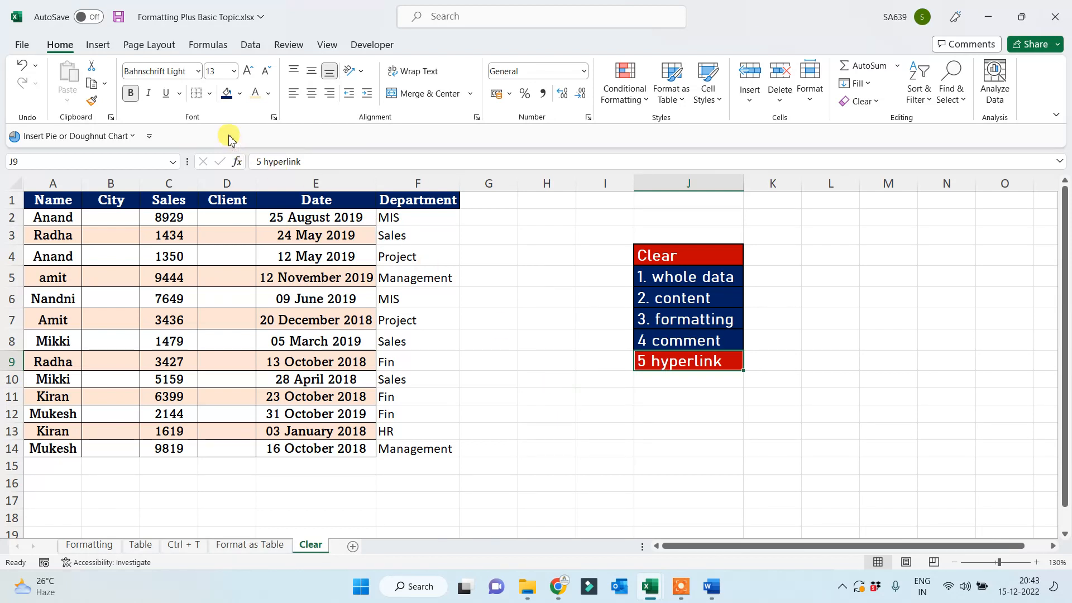
click(227, 94)
click(552, 382)
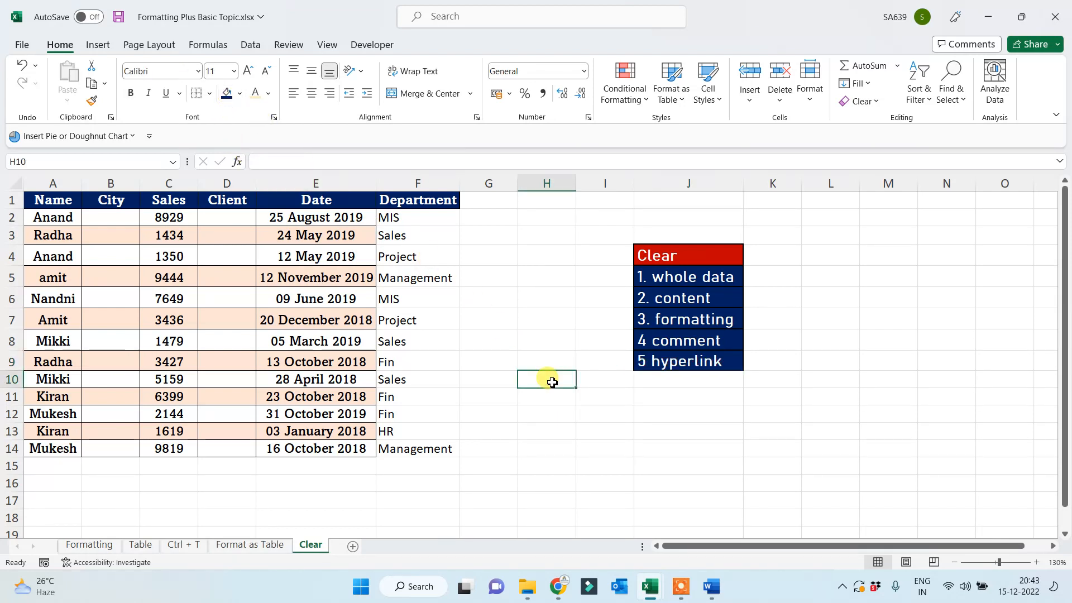
Add a new worksheet after the Clear sheet and name it Hyperlink
click(354, 547)
double_click(358, 548)
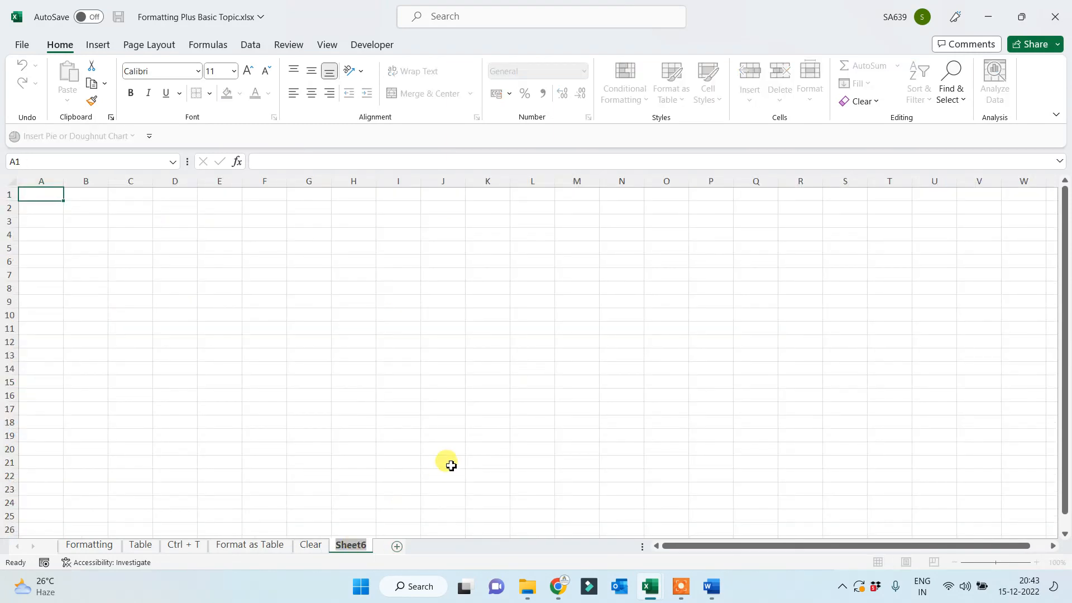
text(Hyperlink)
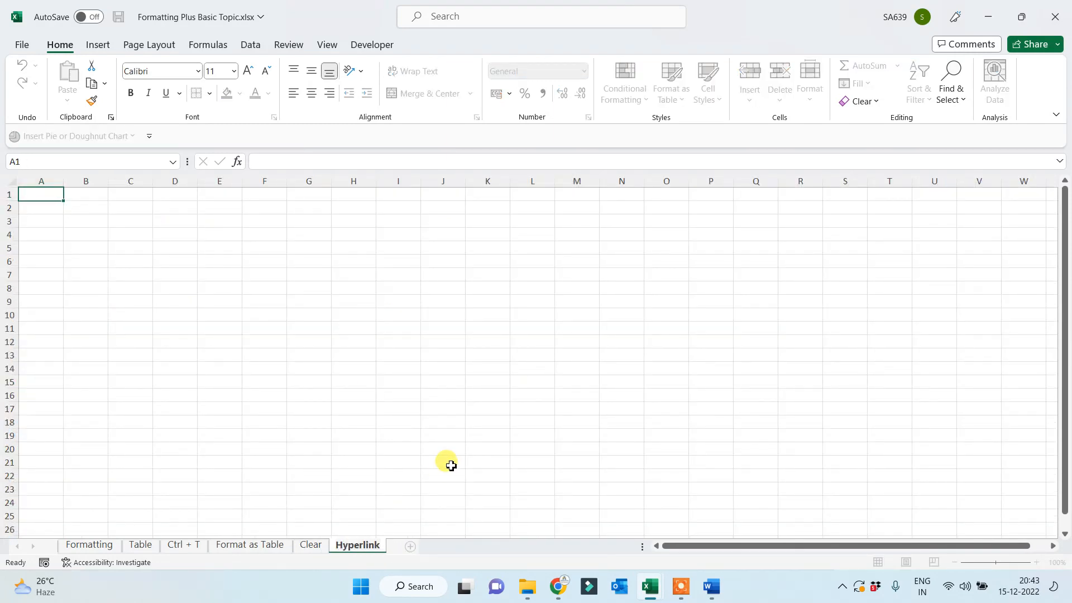
click(378, 434)
Number the hyperlink topics by entering 1, 2 and 3 in cells C3, C5 and C7
ctrl+scroll(394, 380, up, 3)
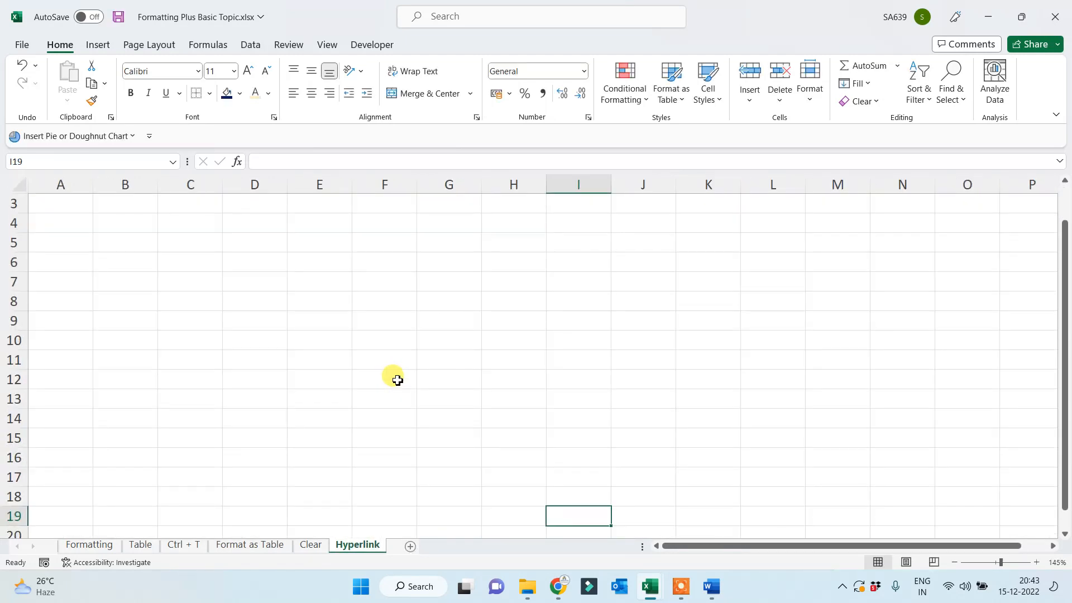
scroll(405, 346, up, 1)
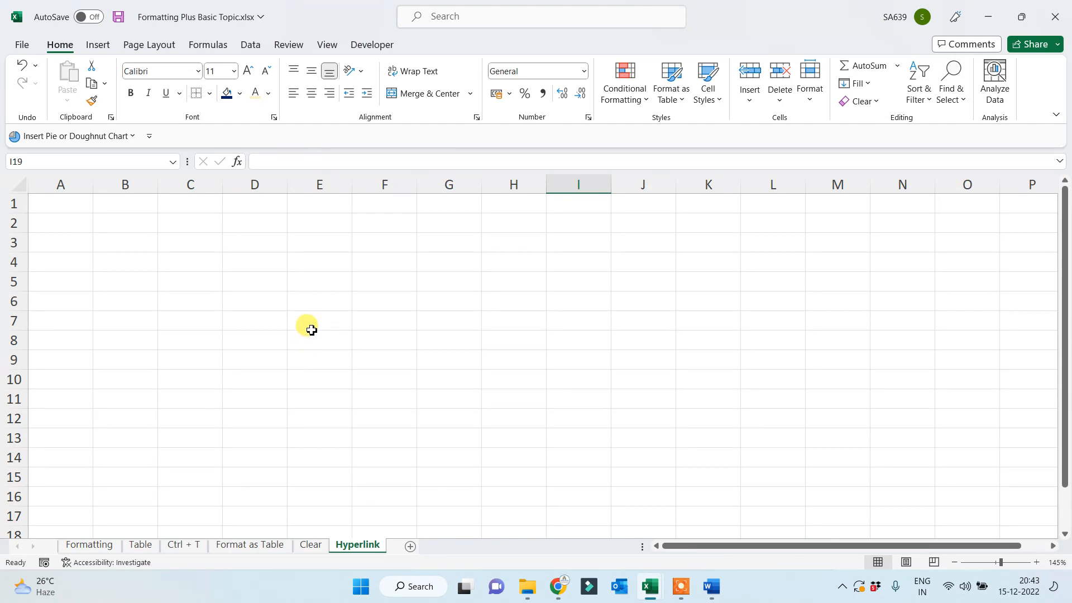
click(196, 247)
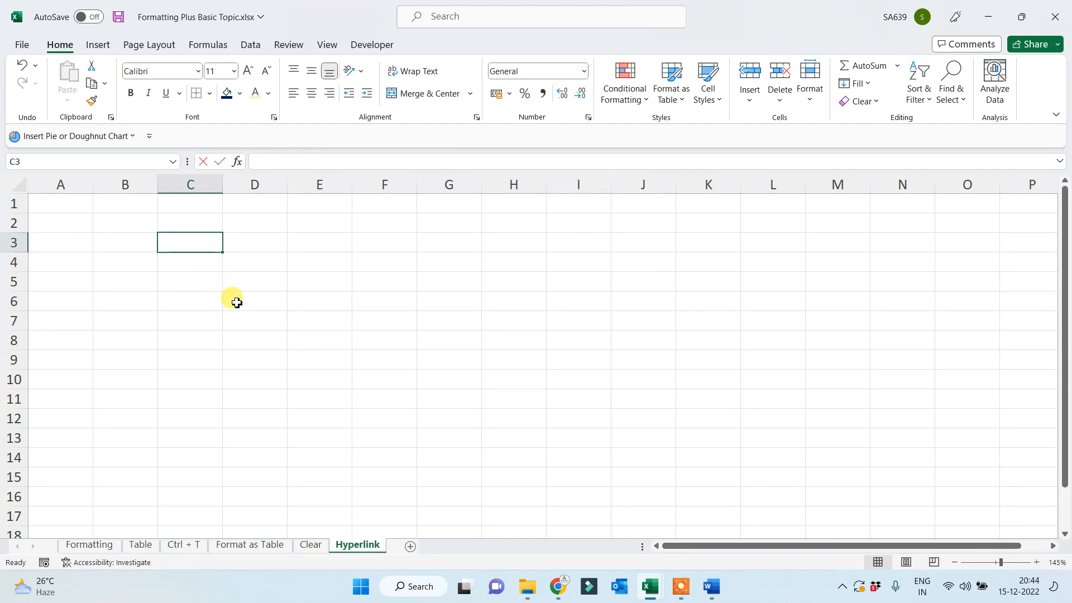
text(1)
key(Return)
key(Return)
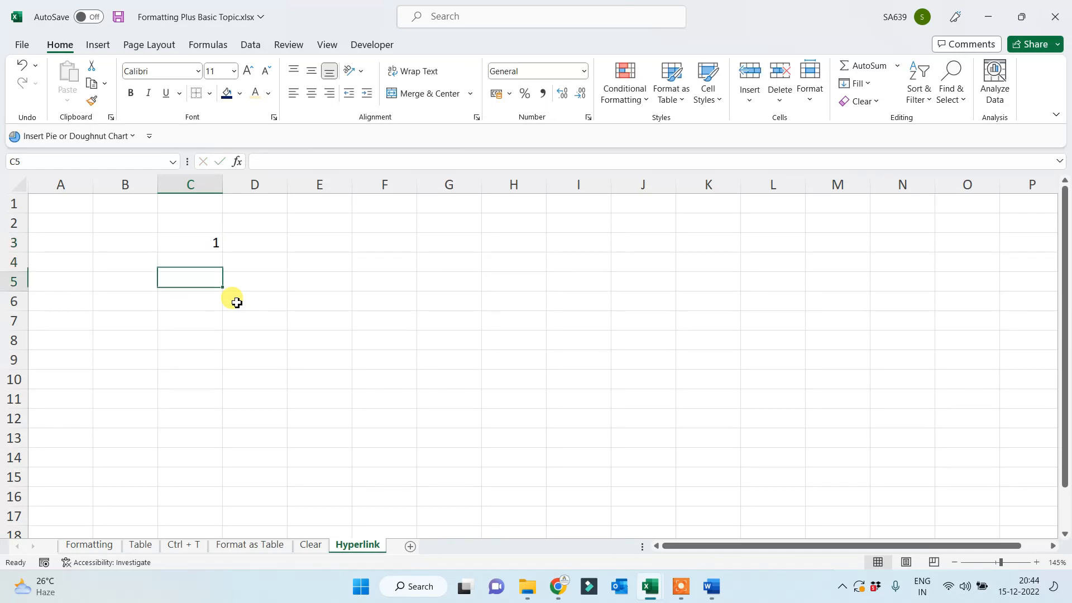
text(2)
key(Return)
key(Return)
key(Return)
key(Up)
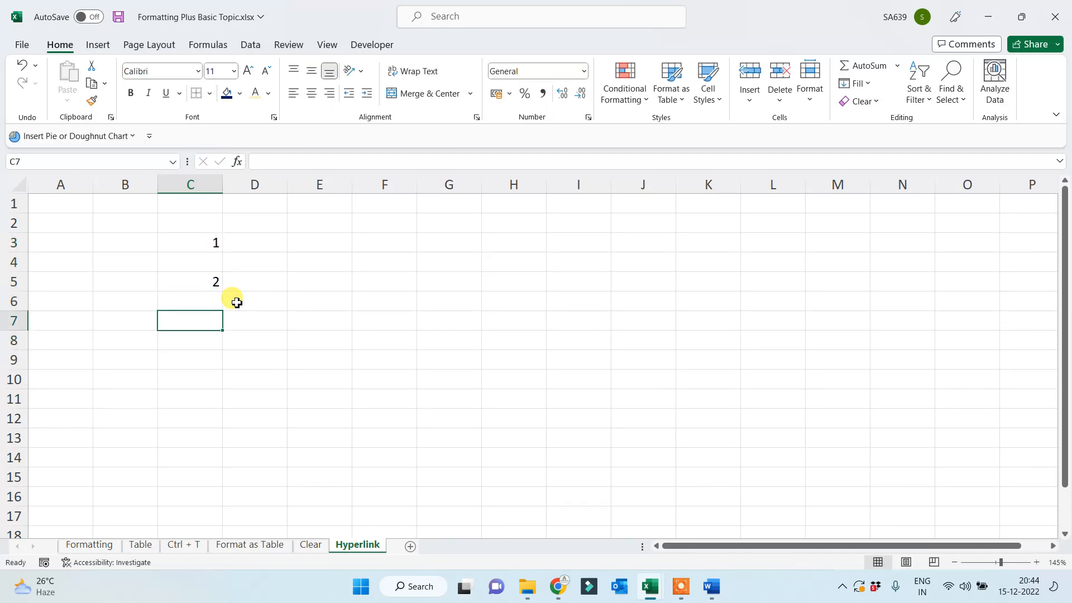
text(3)
Enter the topic labels "weblink" in E3, "link b/w two sheets" in E5 and "link b/w two files" in E7
key(Up)
key(Up)
key(Up)
key(Up)
key(Right)
key(Right)
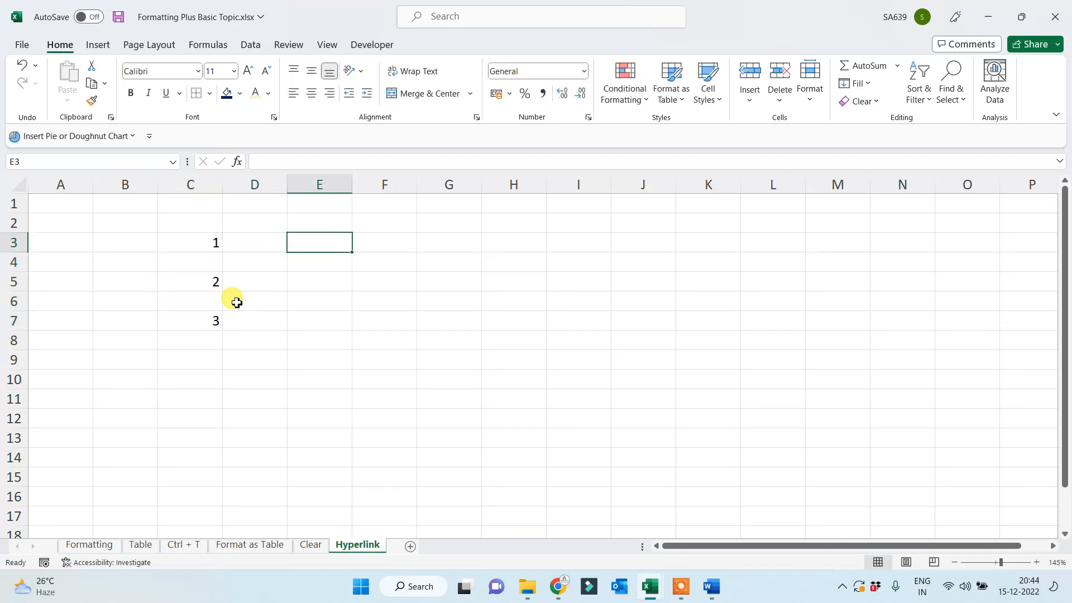
text(weblink)
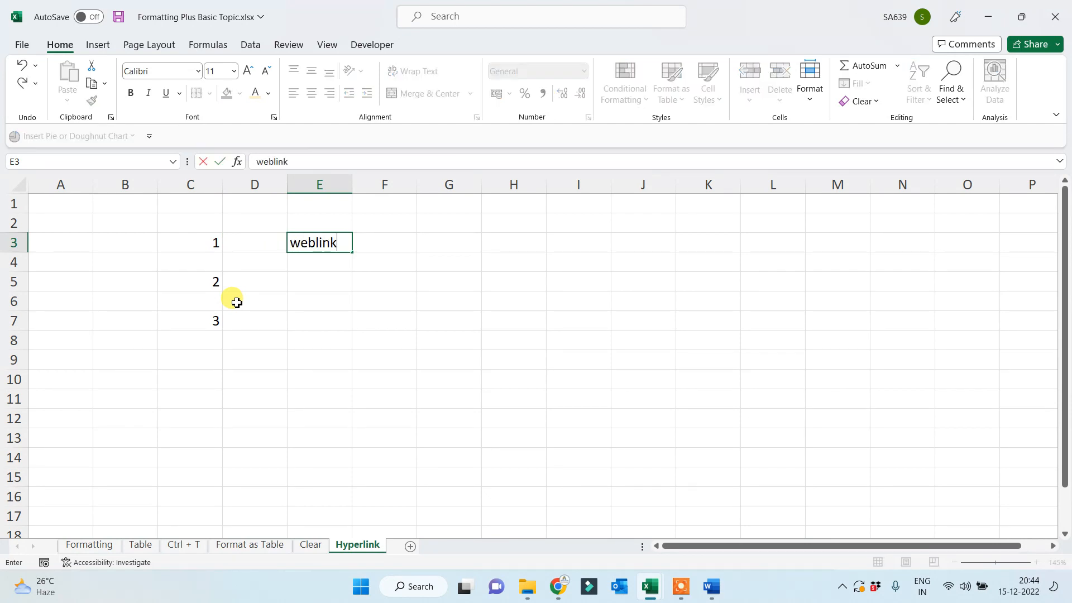
key(Return)
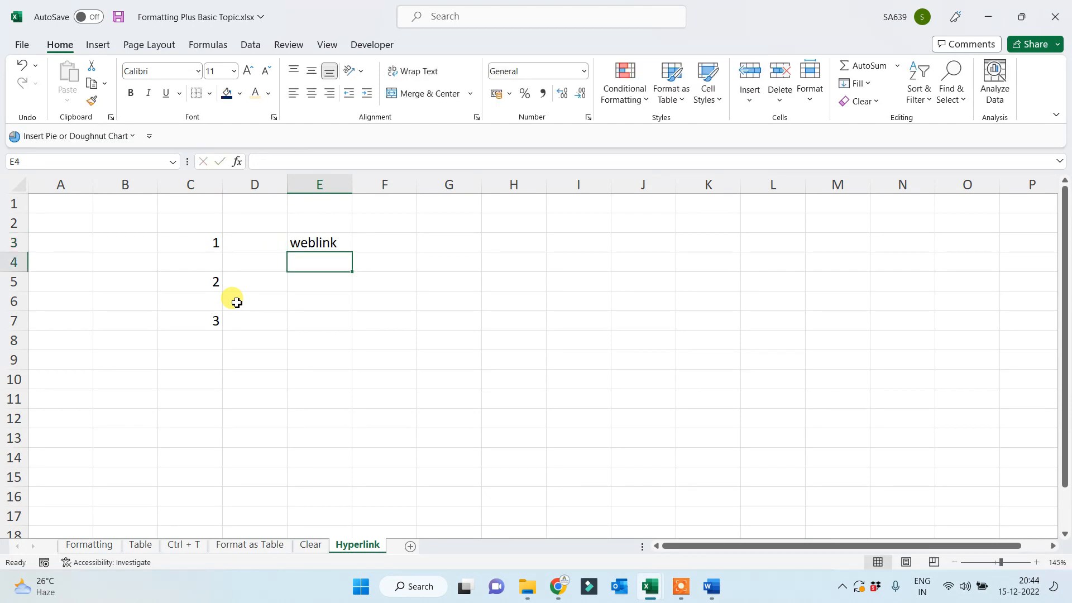
key(Down)
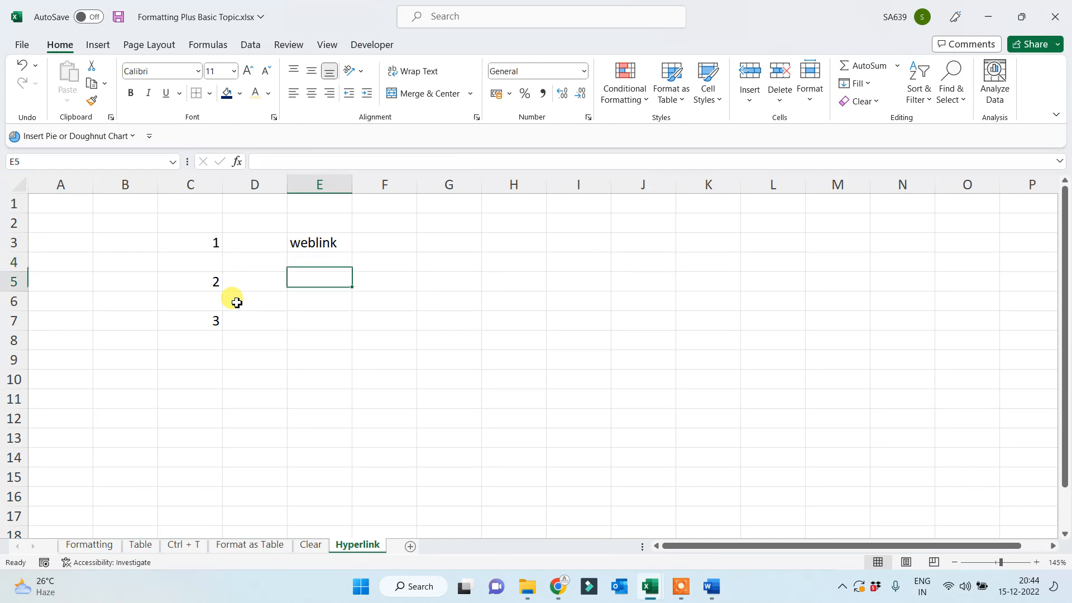
text(link )
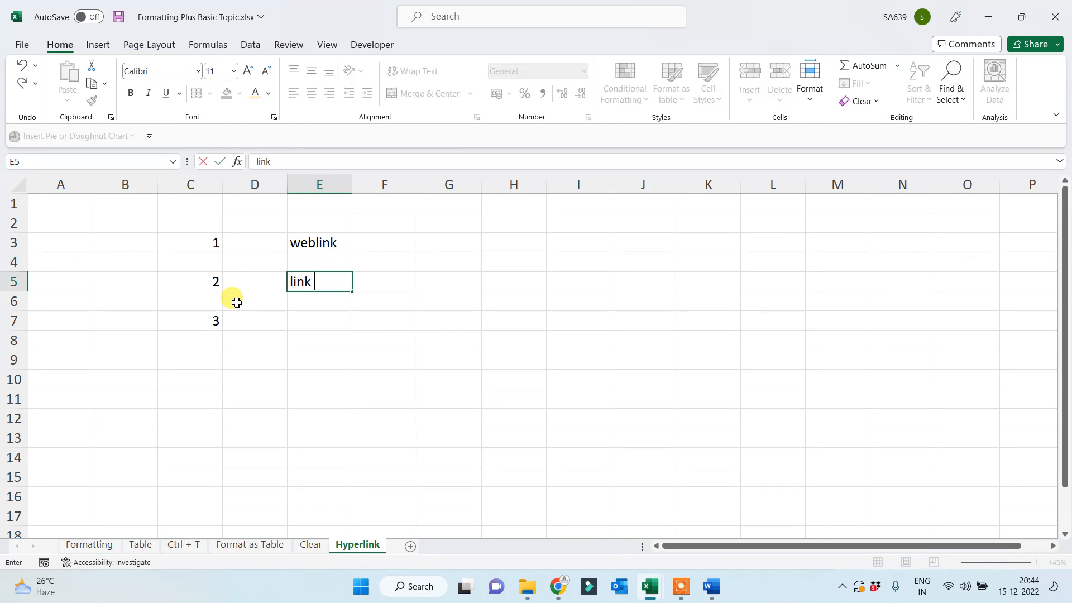
text(b/w two shee)
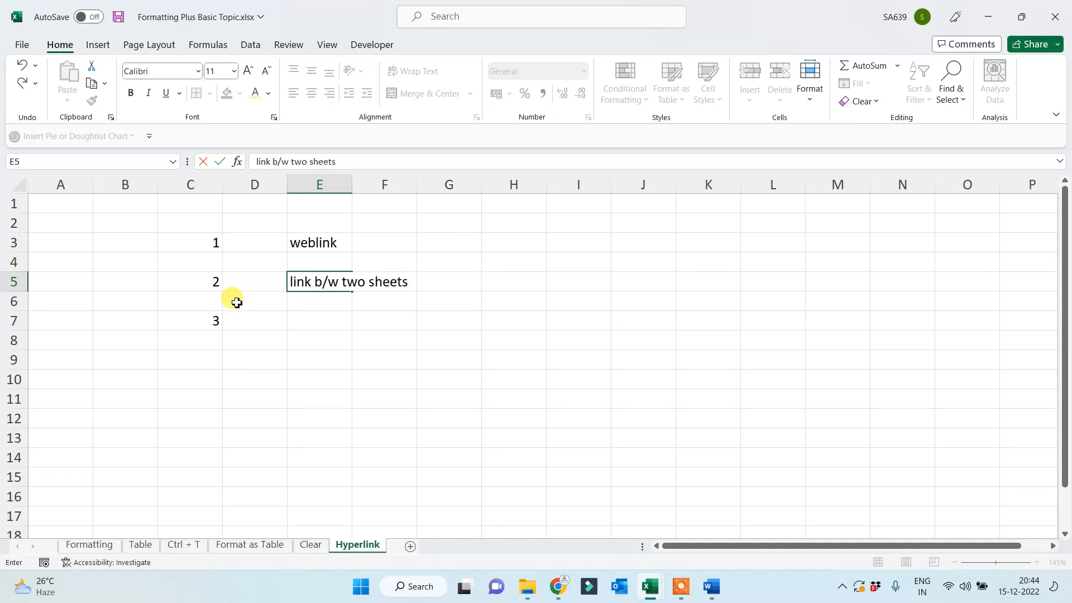
text(ts)
key(Return)
key(Return)
text(li)
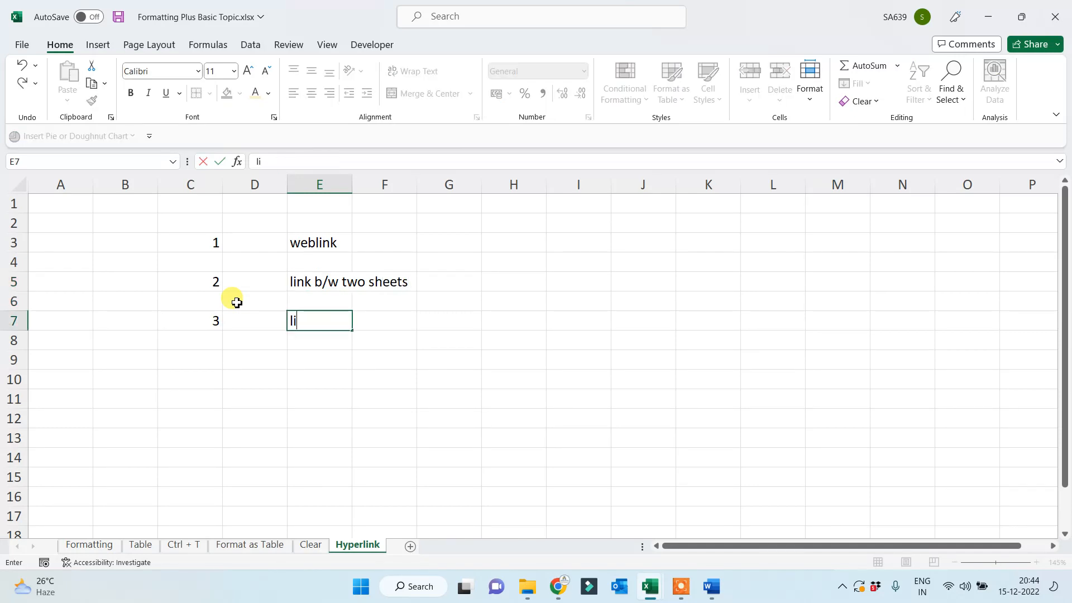
text(nk b/w two files)
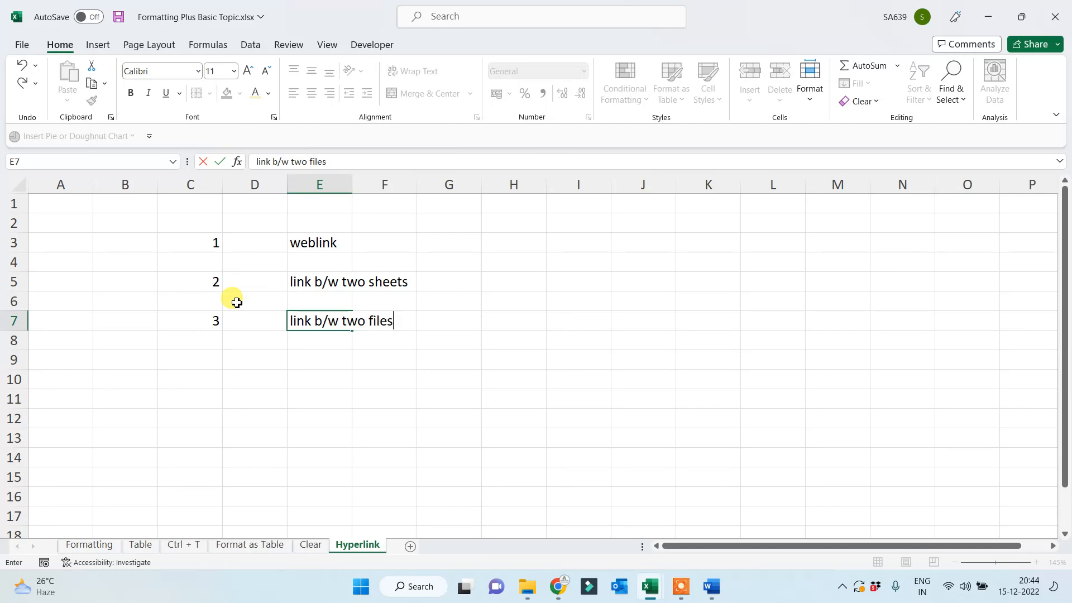
AutoFit the width of column E to the topic labels
click(262, 413)
double_click(352, 184)
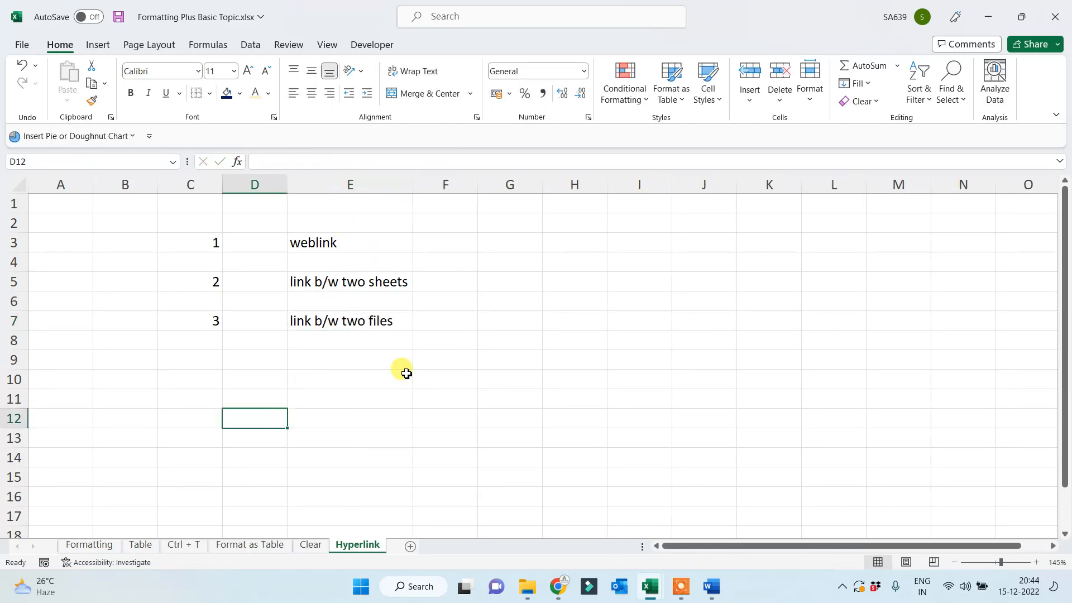
click(371, 401)
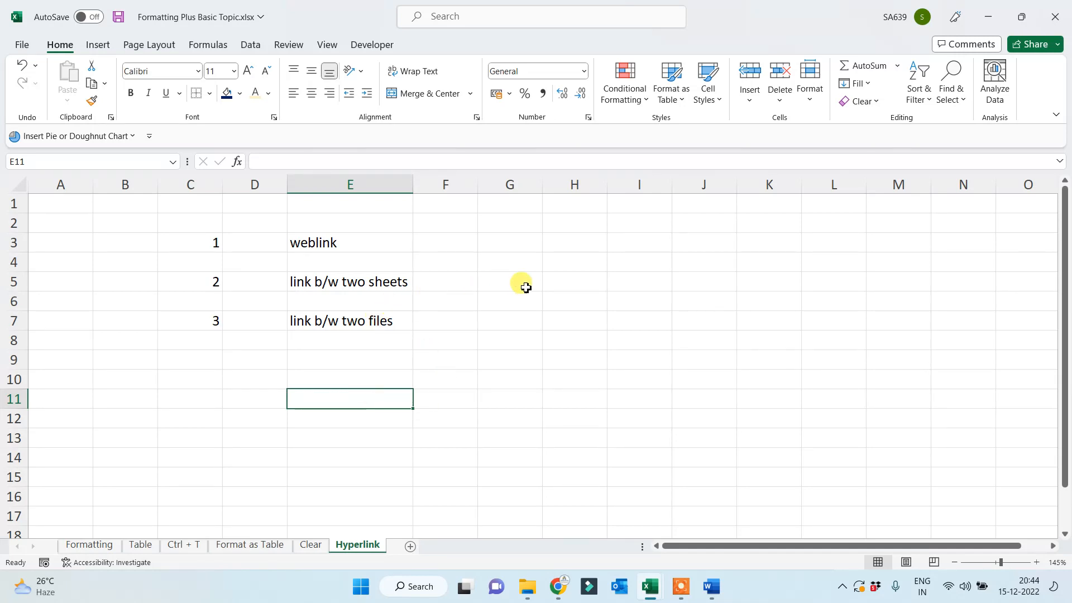
click(574, 243)
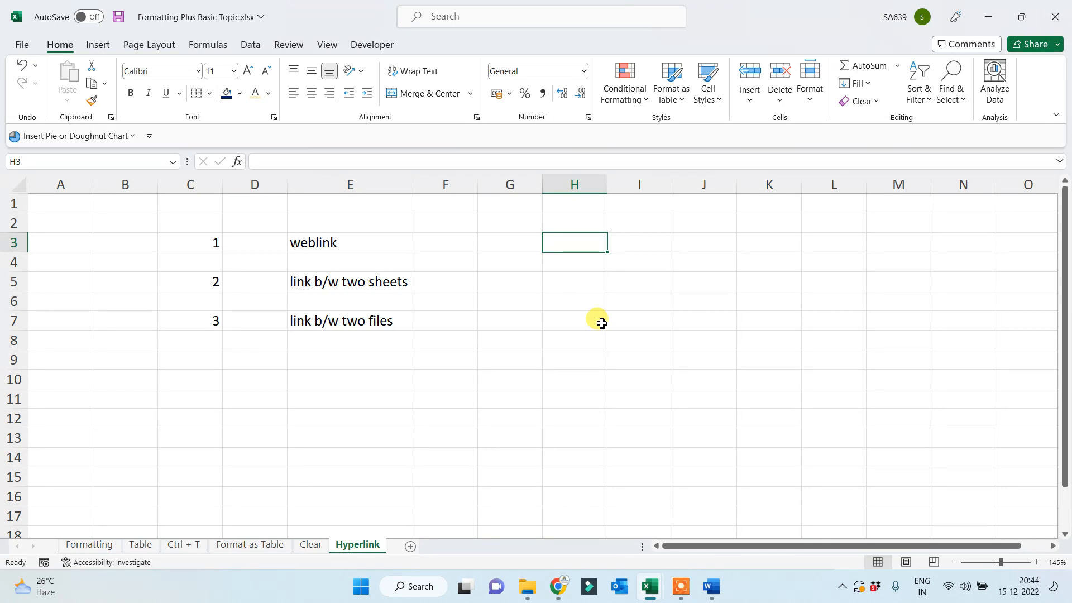
text(www.)
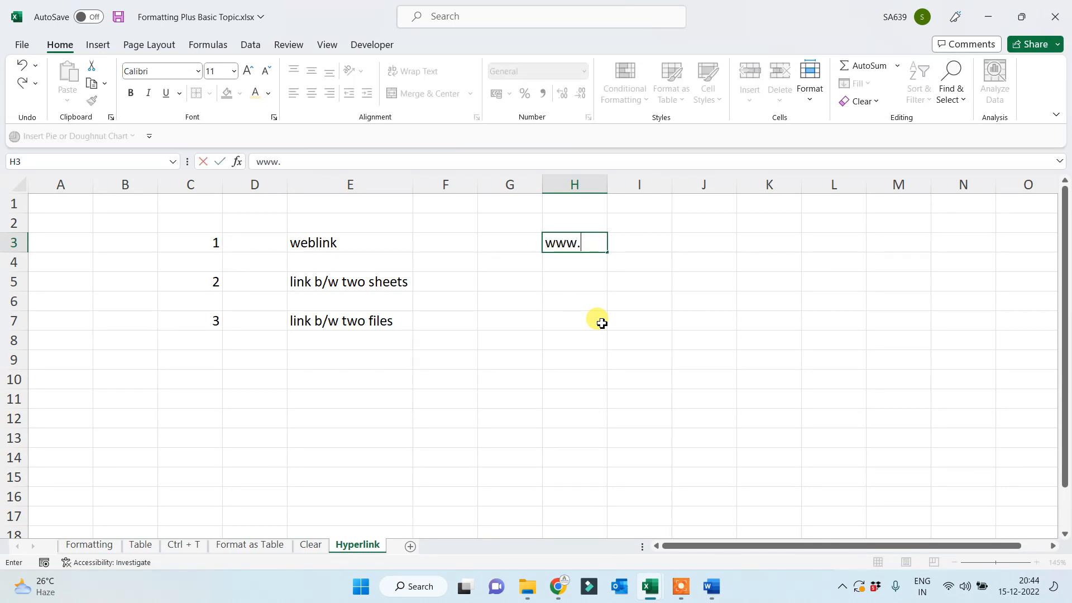
text(google.com)
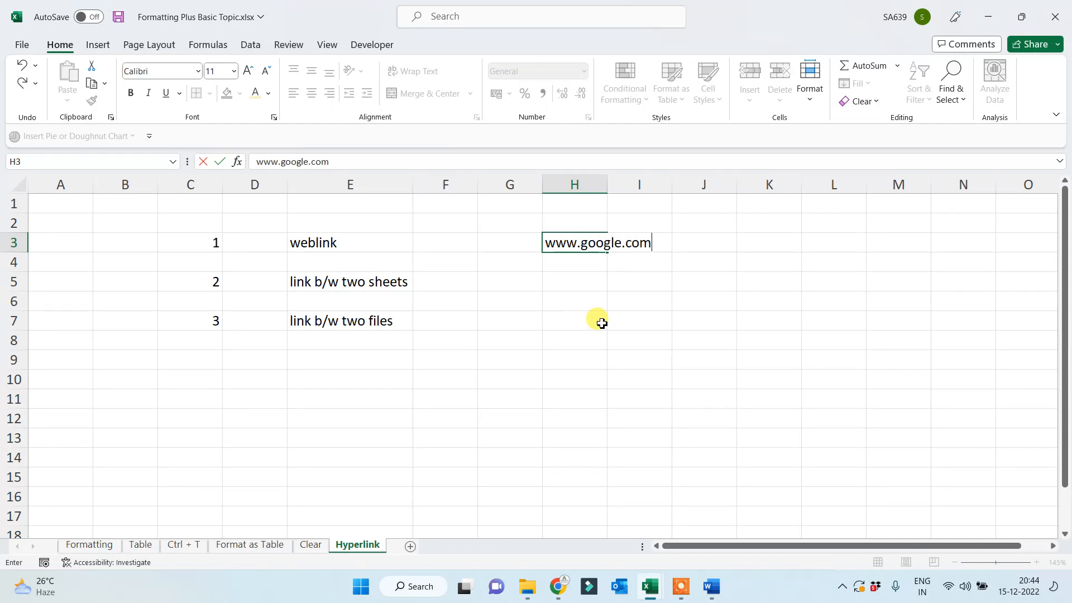
key(Return)
text(www.)
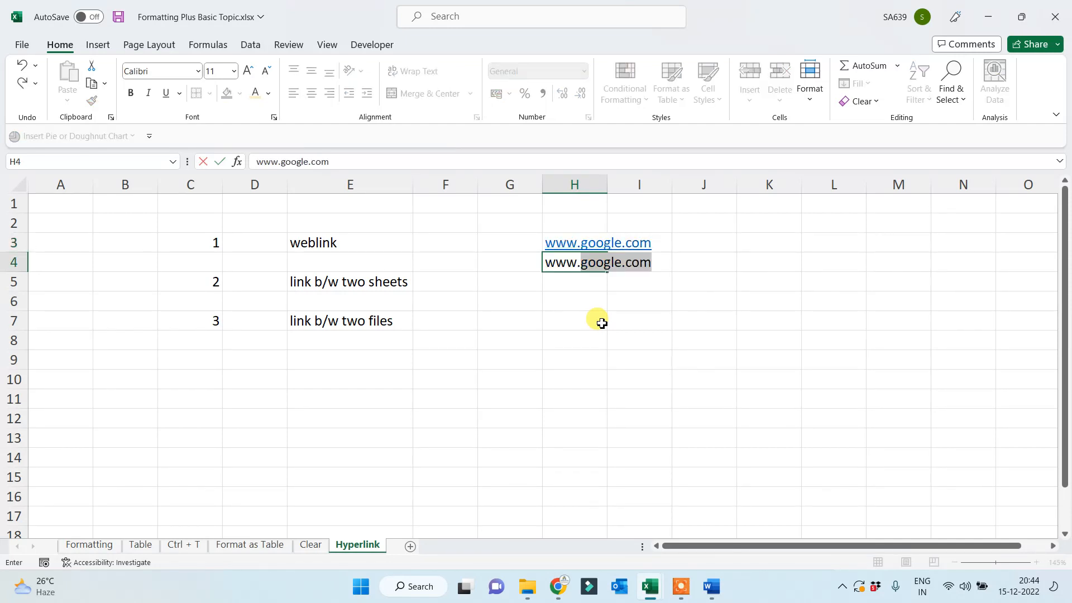
text(omn)
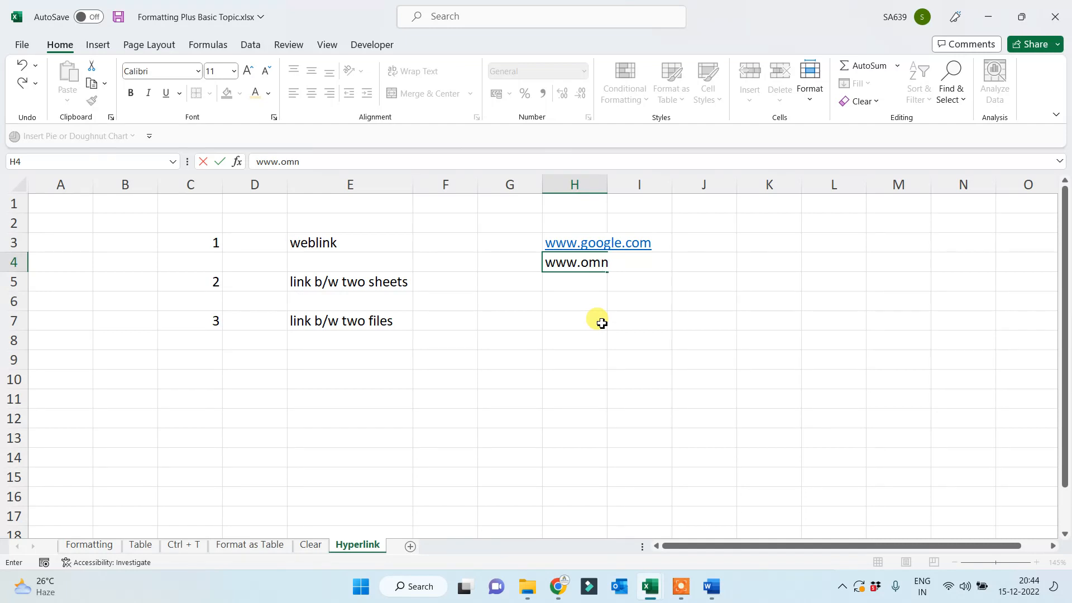
text(icetech.com)
key(Return)
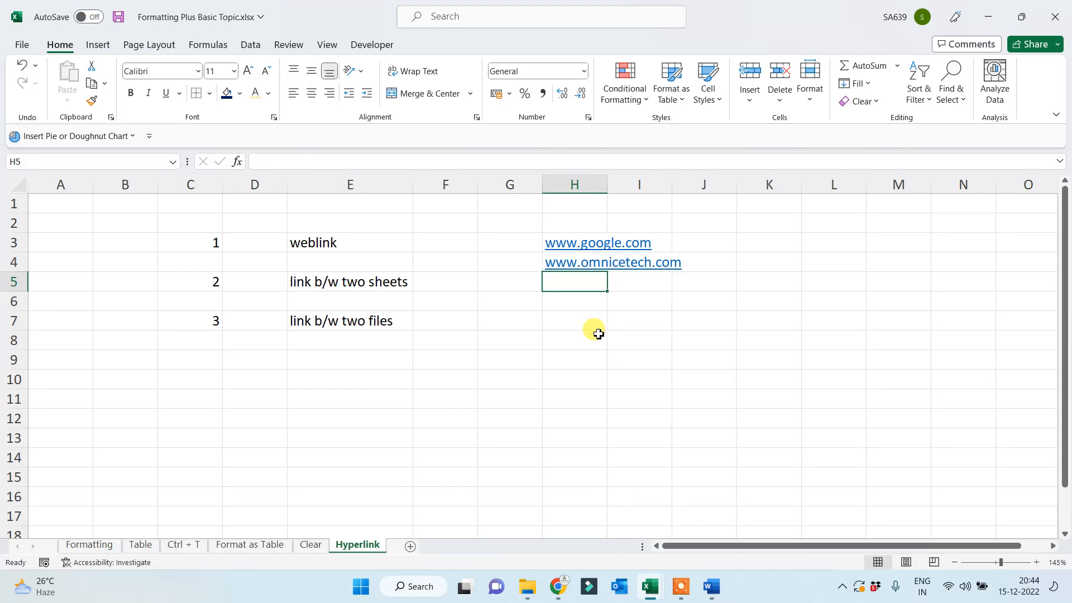
click(568, 247)
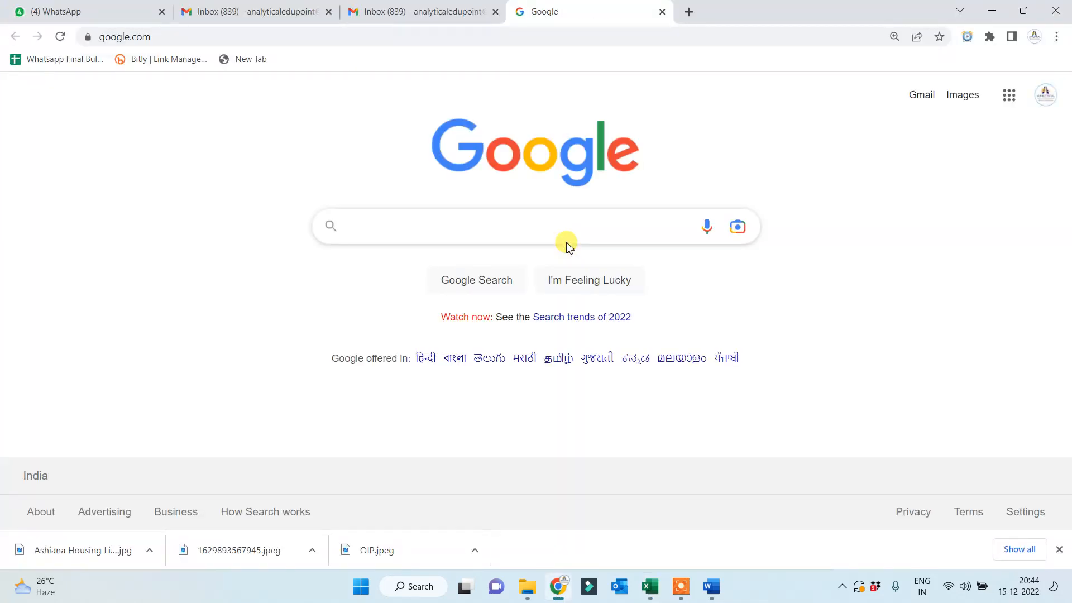
click(663, 11)
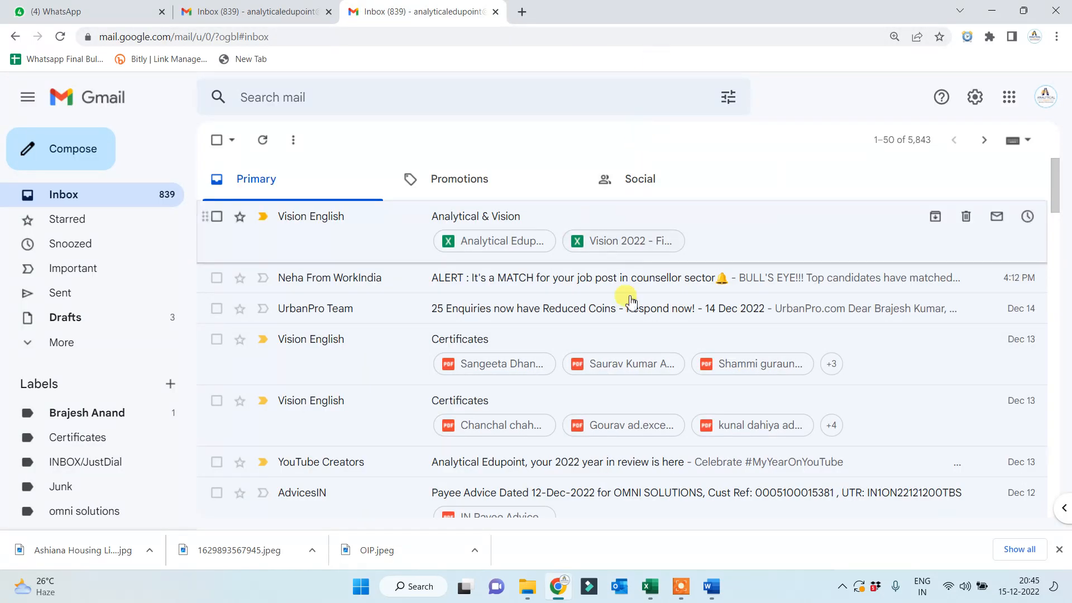
click(660, 592)
click(1024, 530)
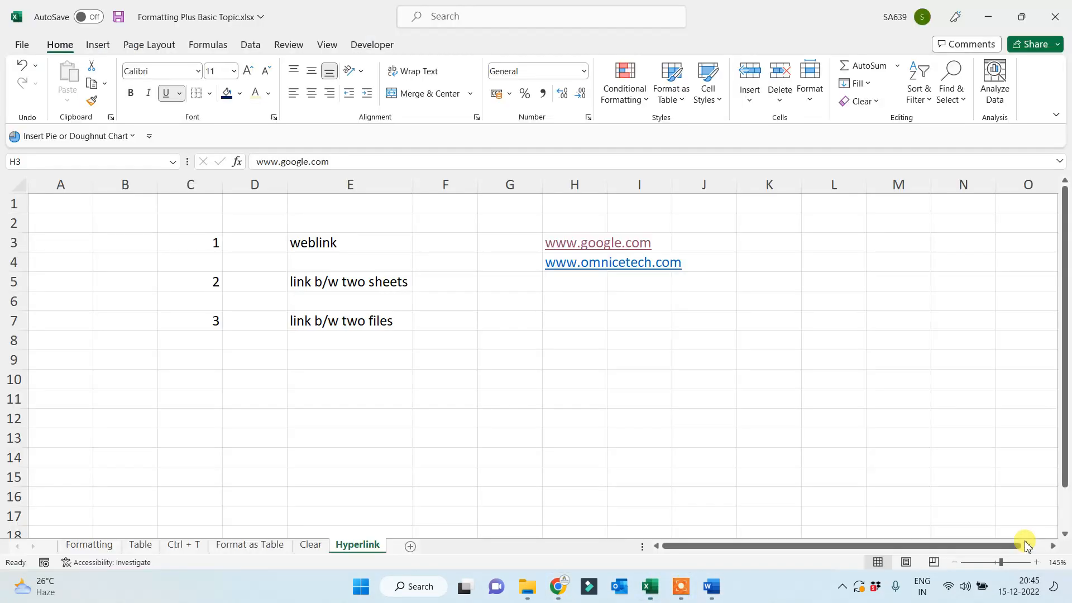
click(576, 270)
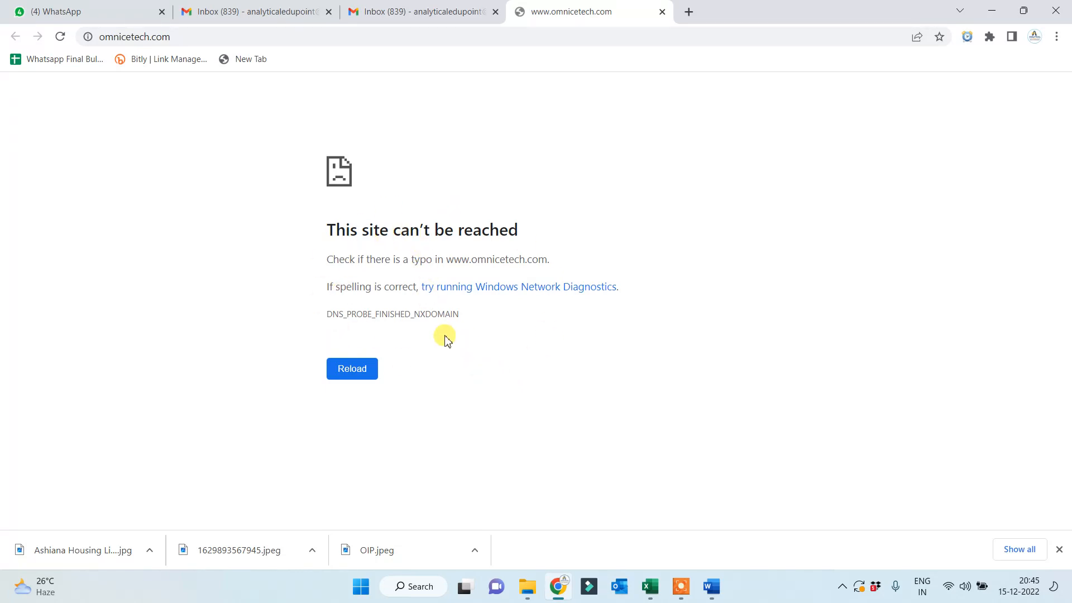
click(664, 12)
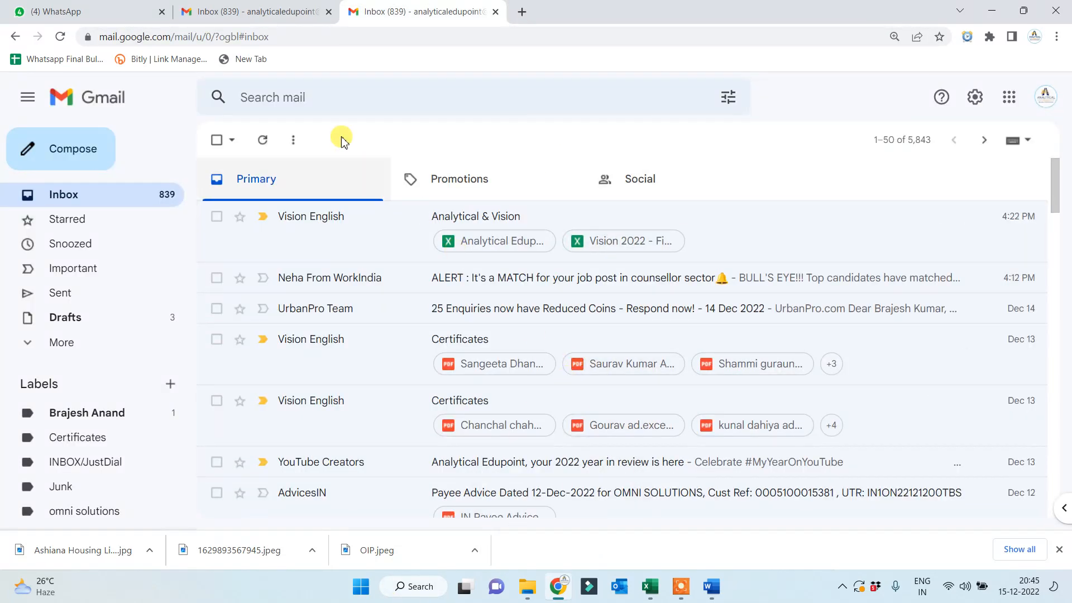
click(650, 587)
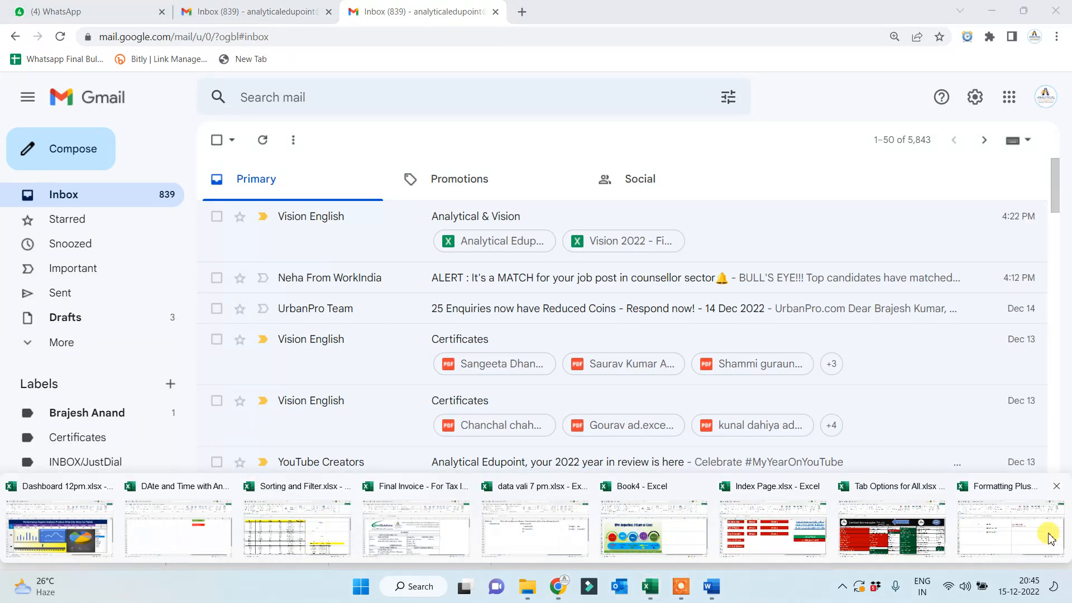
click(1050, 538)
drag(564, 440, 555, 426)
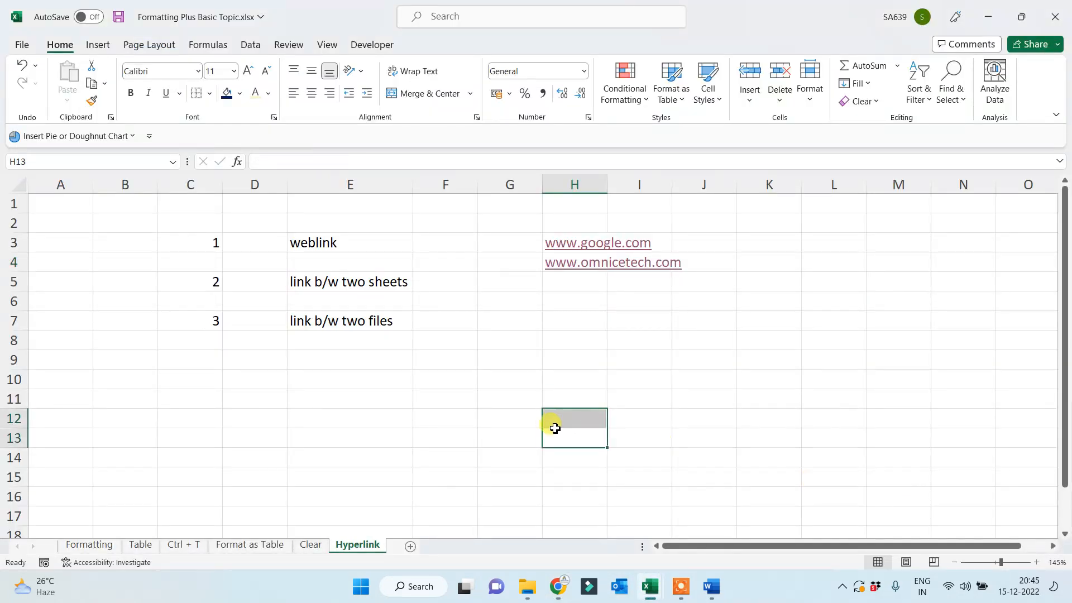
Mark the "weblink" topic in E3 with a dark blue fill and white font
click(334, 245)
click(227, 92)
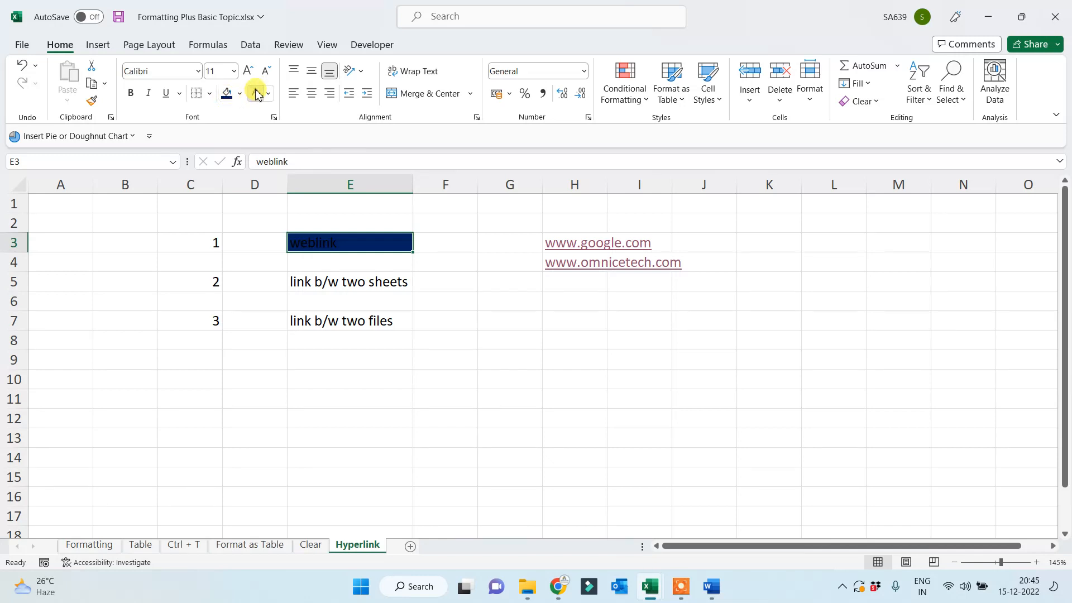
click(257, 94)
click(299, 375)
Give the "link b/w two sheets" topic in E5 a dark blue fill and white font
click(314, 281)
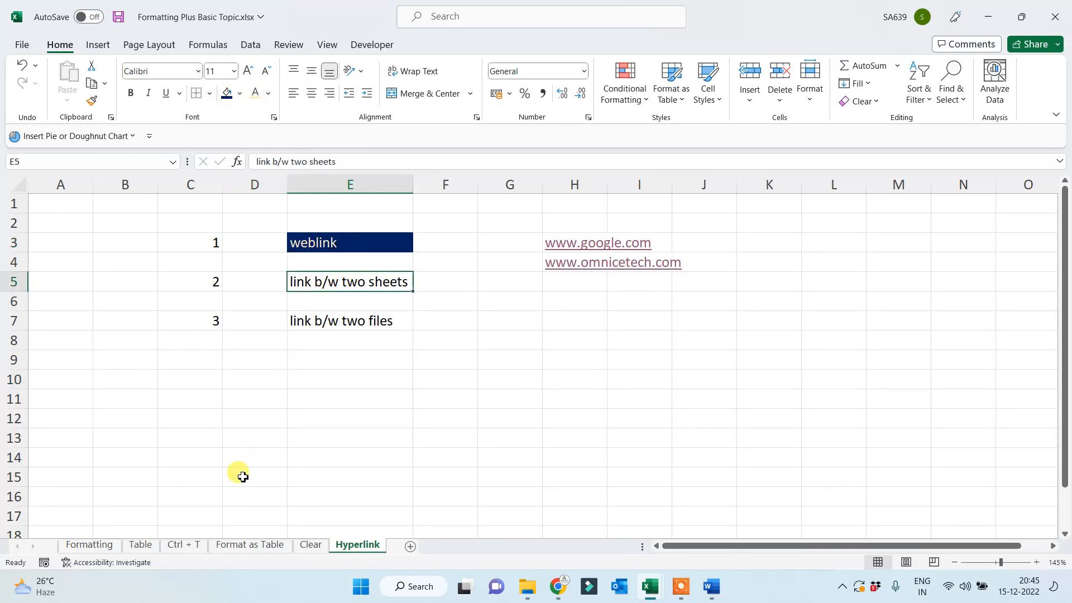
click(227, 93)
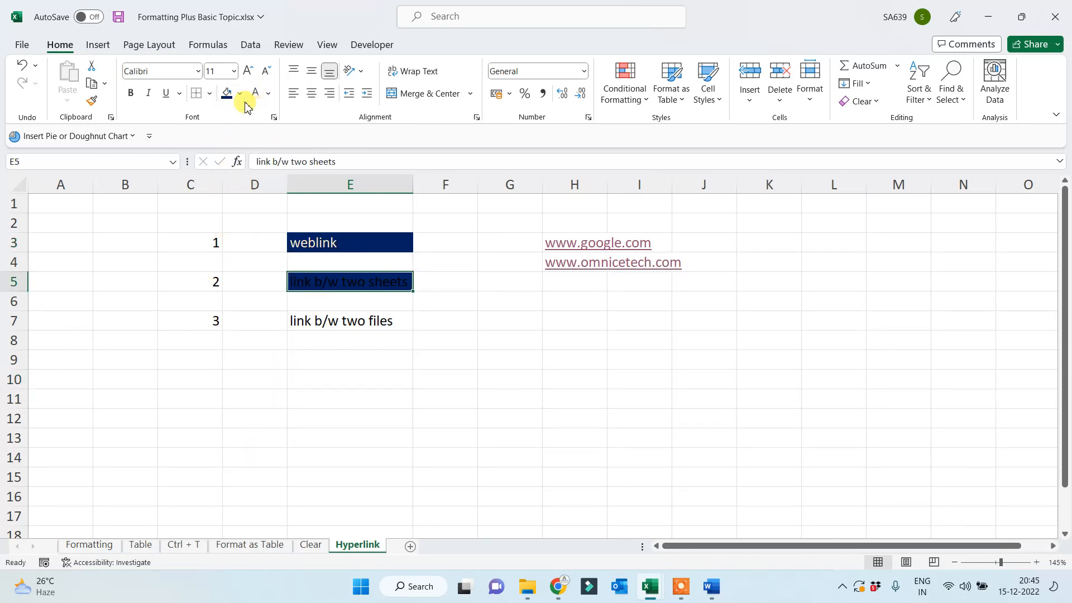
click(255, 93)
click(400, 378)
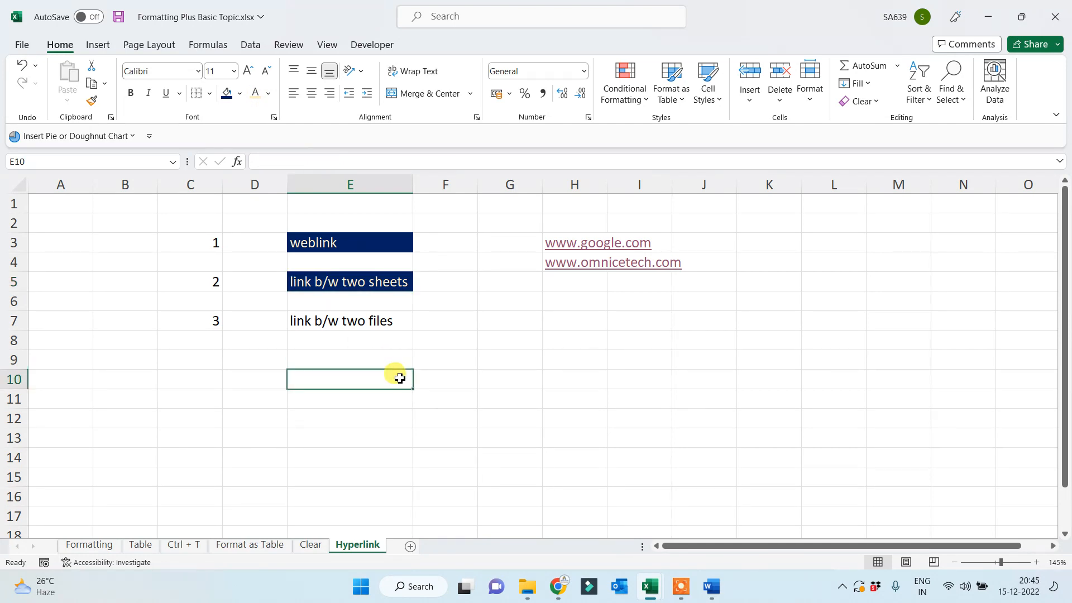
click(432, 398)
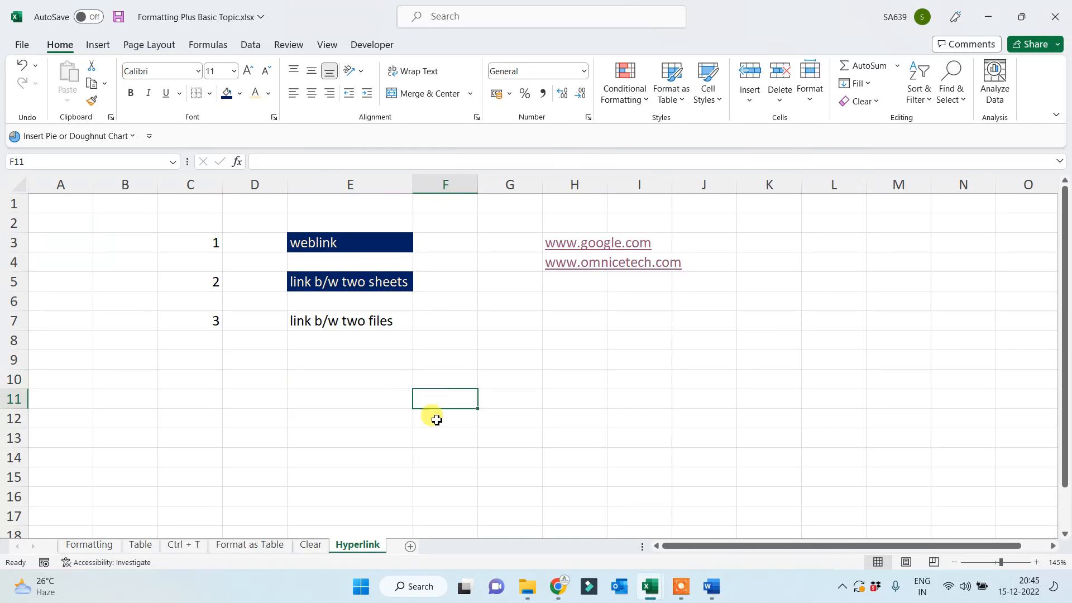
Add a new worksheet after the Hyperlink sheet and rename it Topic
click(411, 547)
double_click(409, 545)
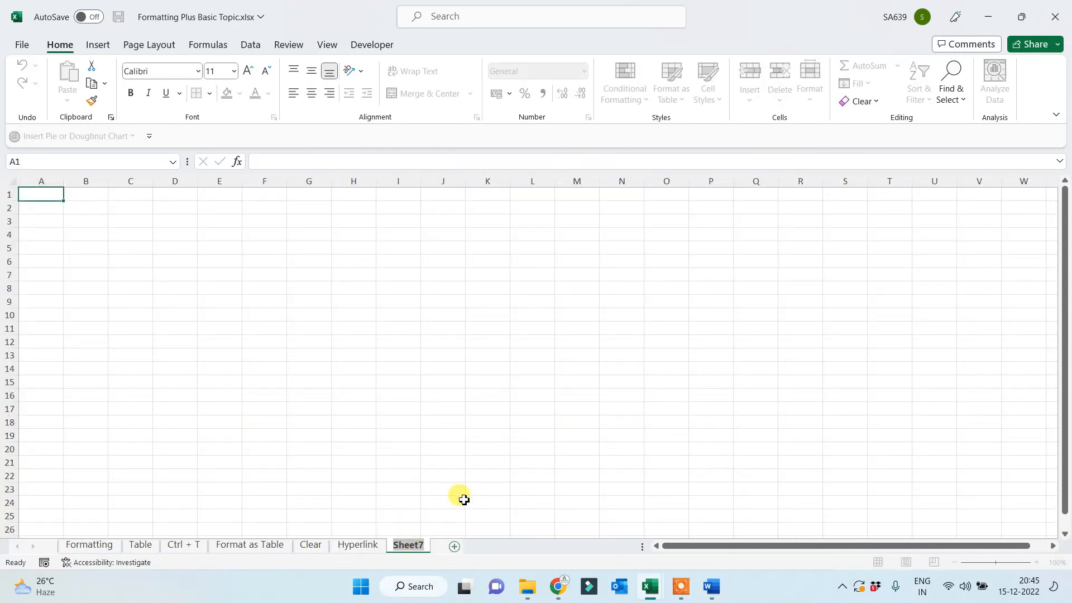
text(Topic)
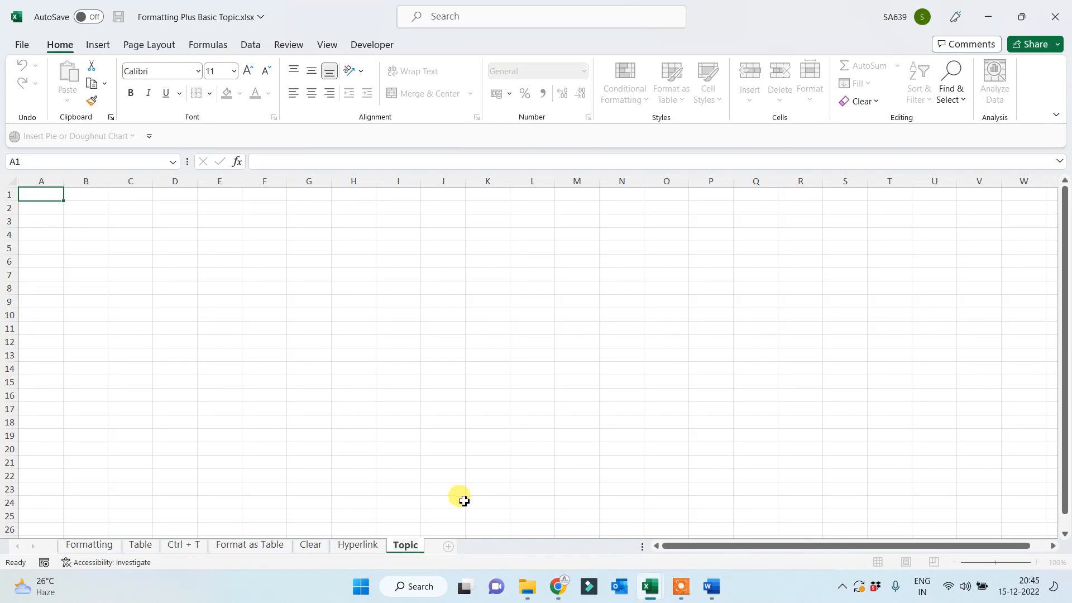
click(444, 501)
click(447, 383)
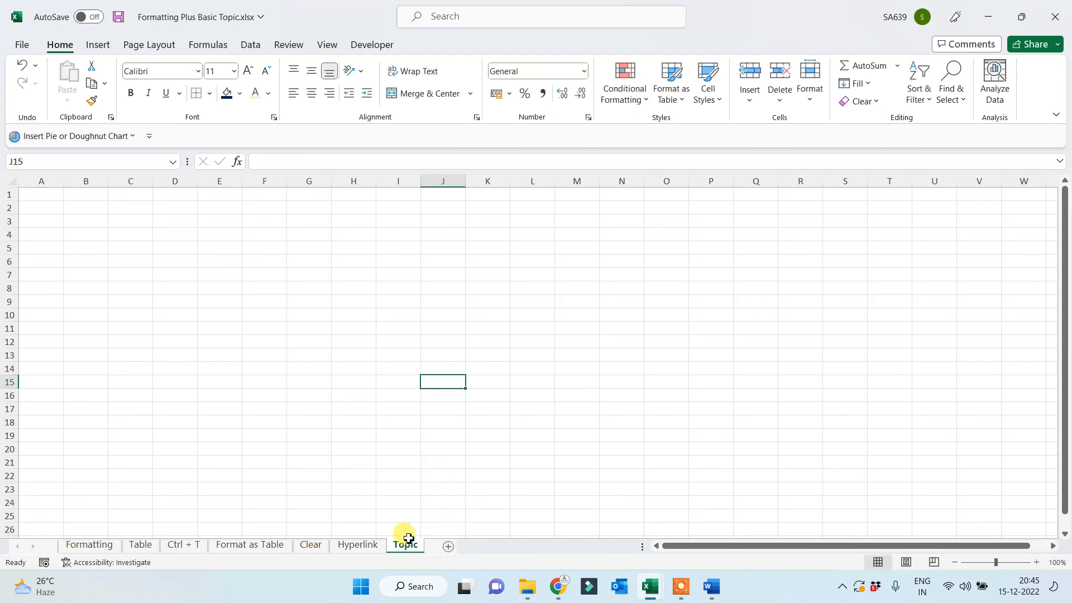
scroll(447, 414, up, 3)
click(373, 300)
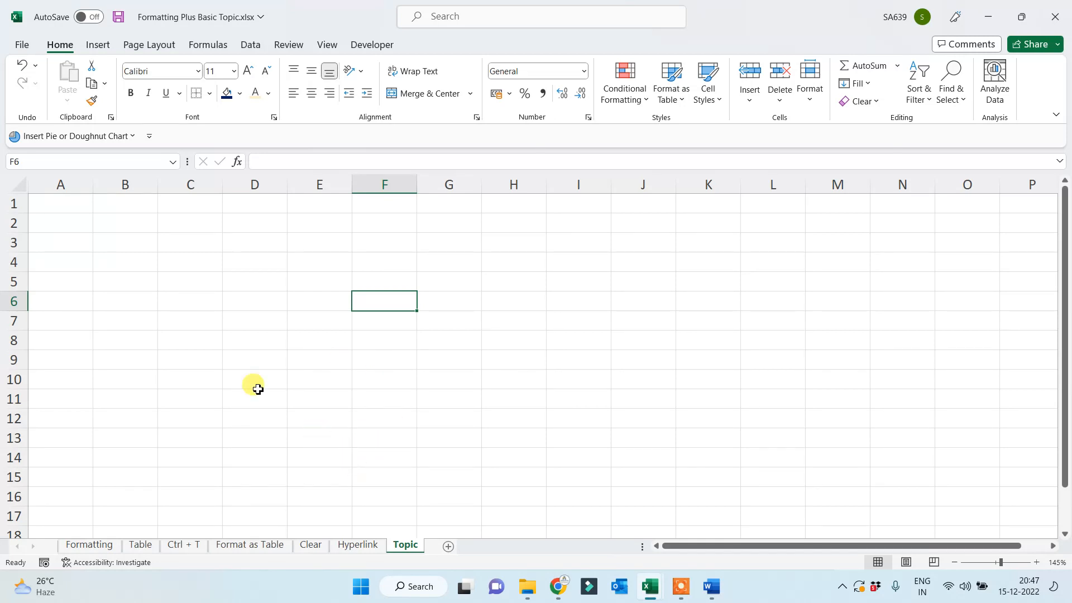
Enter the topic names Hyperlink, Clear and Format as table in cells C4 to C6 of the Topic sheet
click(172, 262)
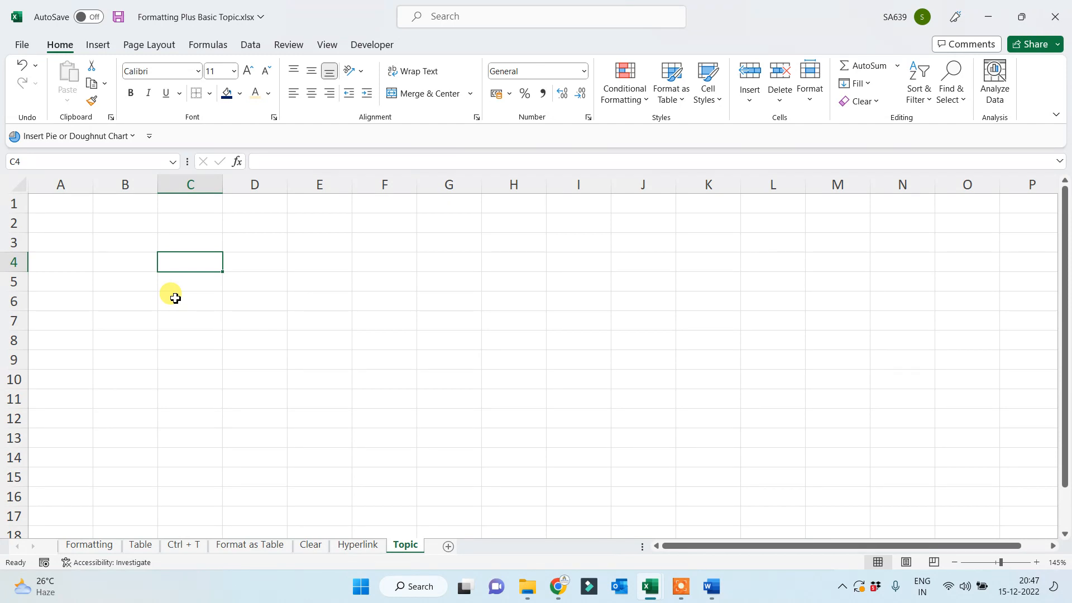
text(Hype)
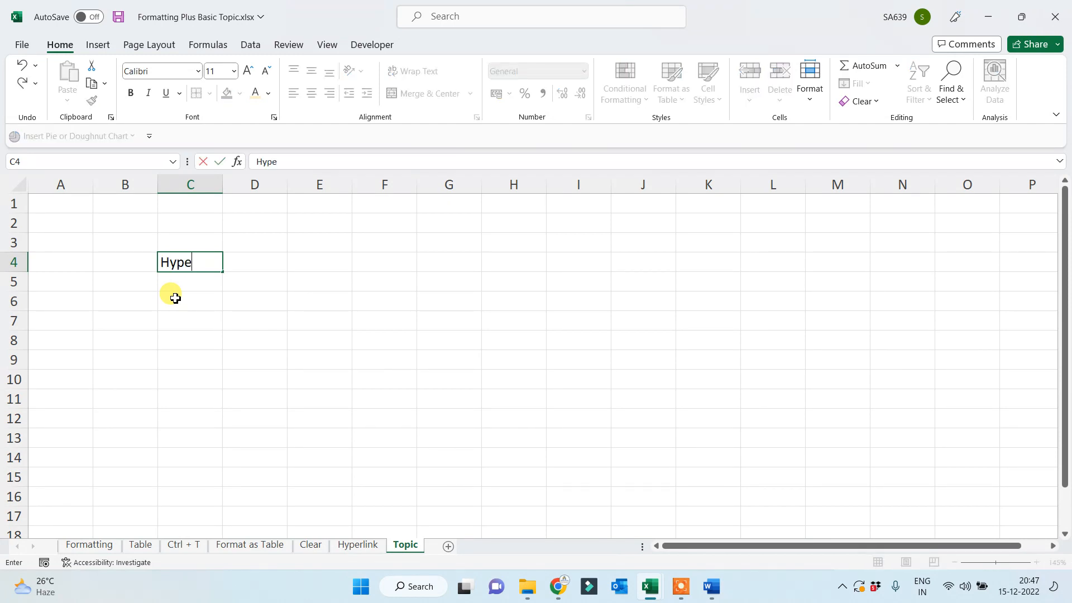
text(rlink)
key(Return)
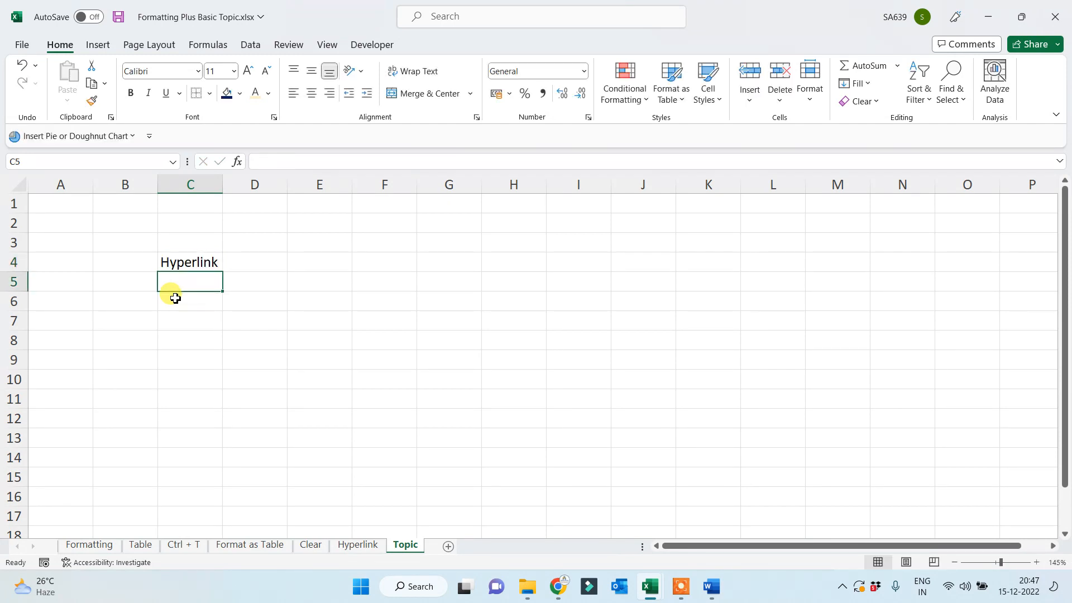
text(Clear)
key(Return)
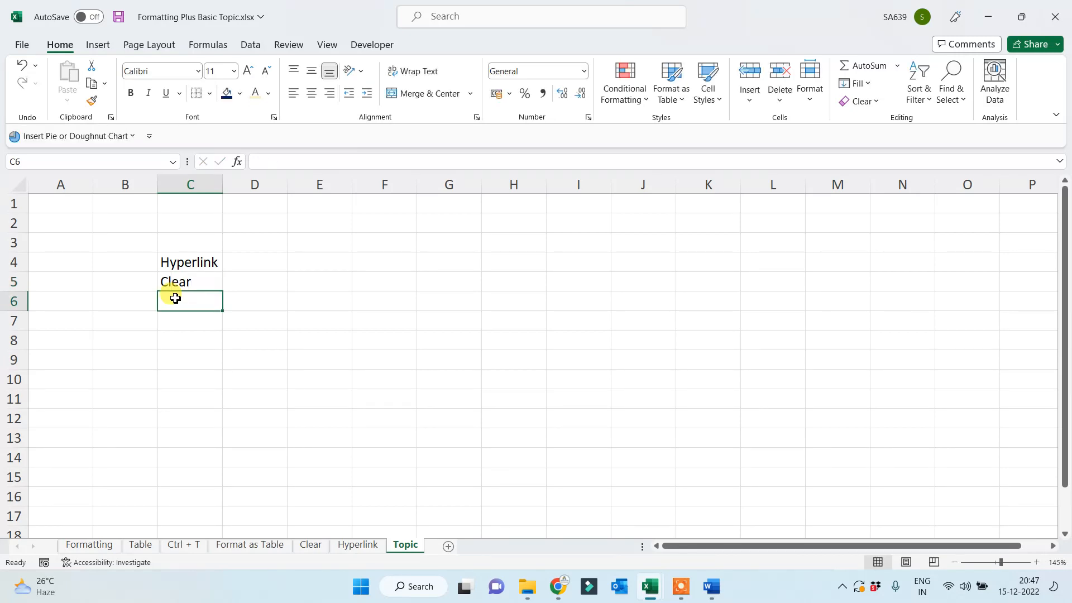
text(Format a)
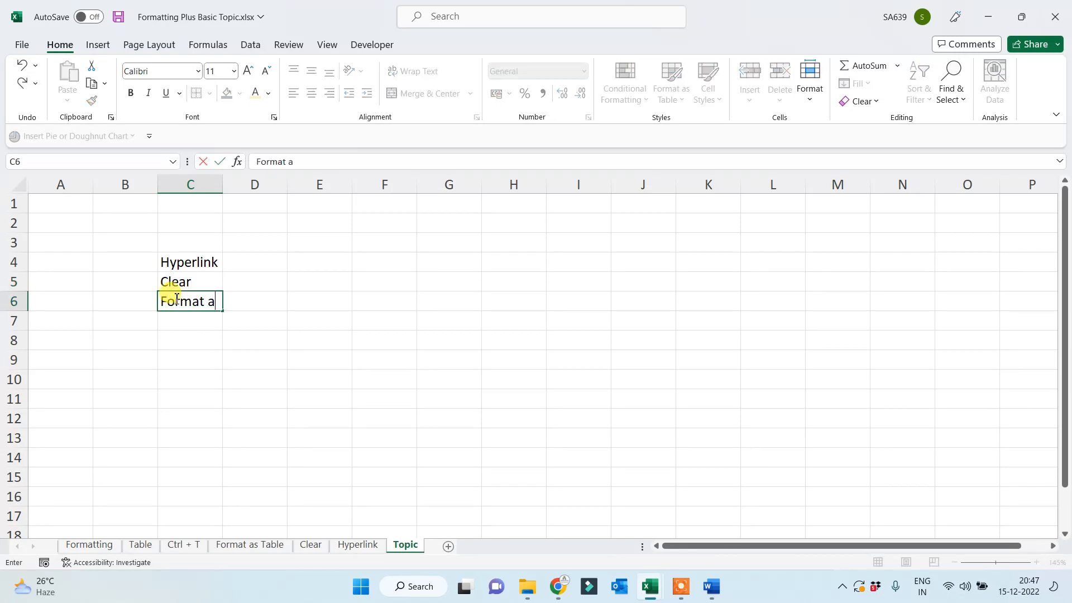
text(s table)
key(Return)
Continue the topic list with table, Ctrl + T and Formatting in C7 to C9, and widen column C to fit the entries
text(table)
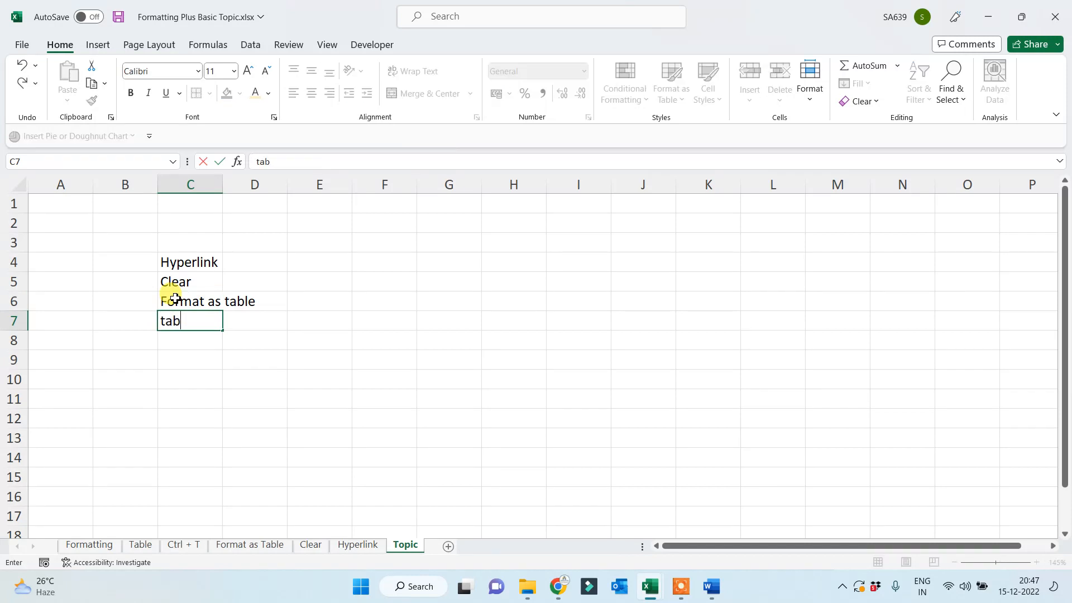
key(Return)
text(Ctrl)
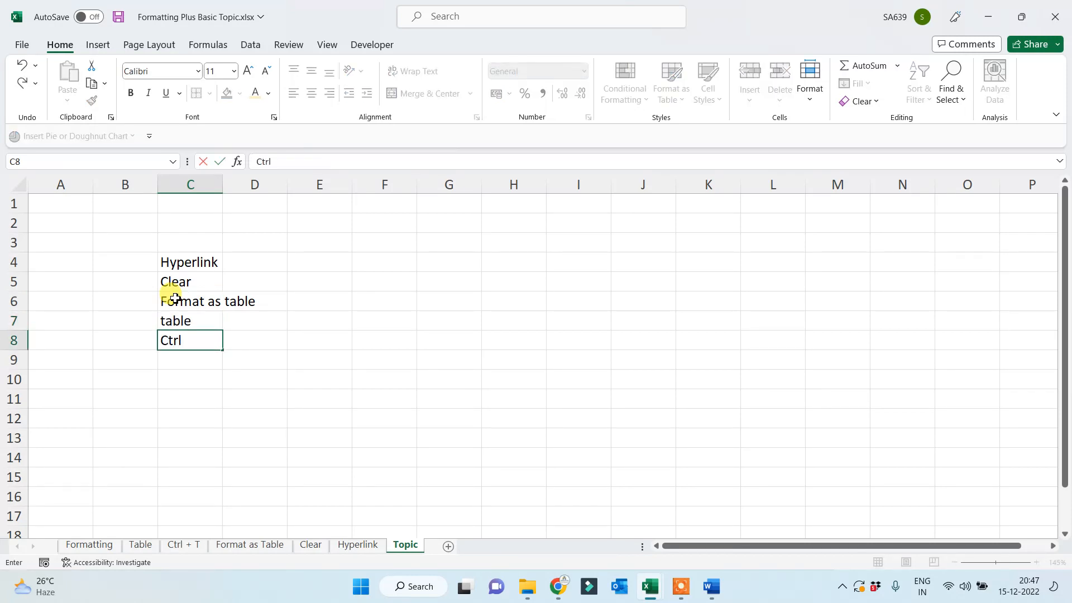
text( + T)
key(Return)
text(Formatting)
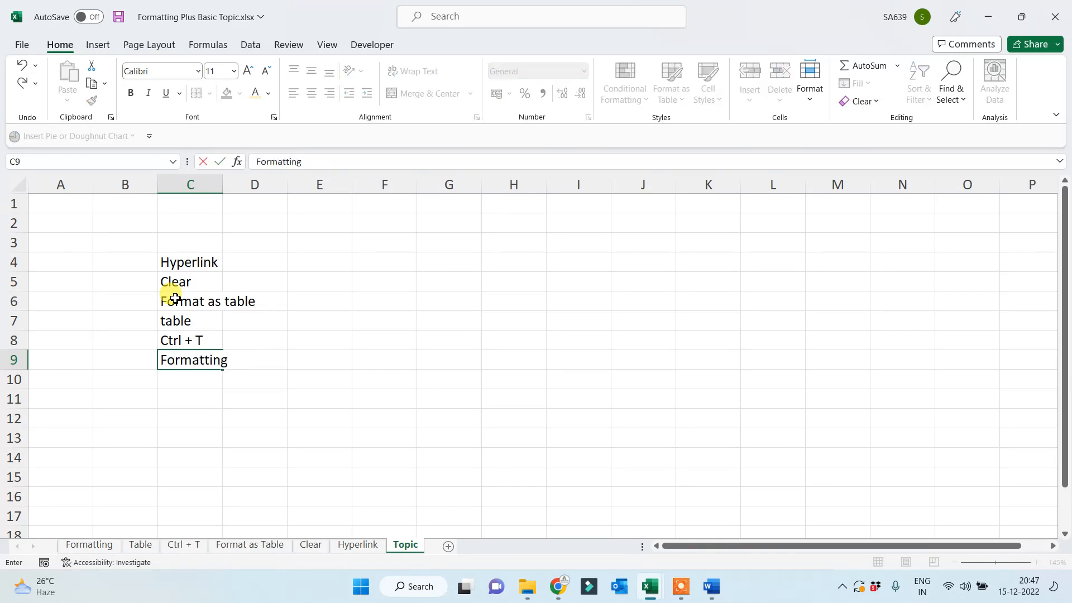
key(Return)
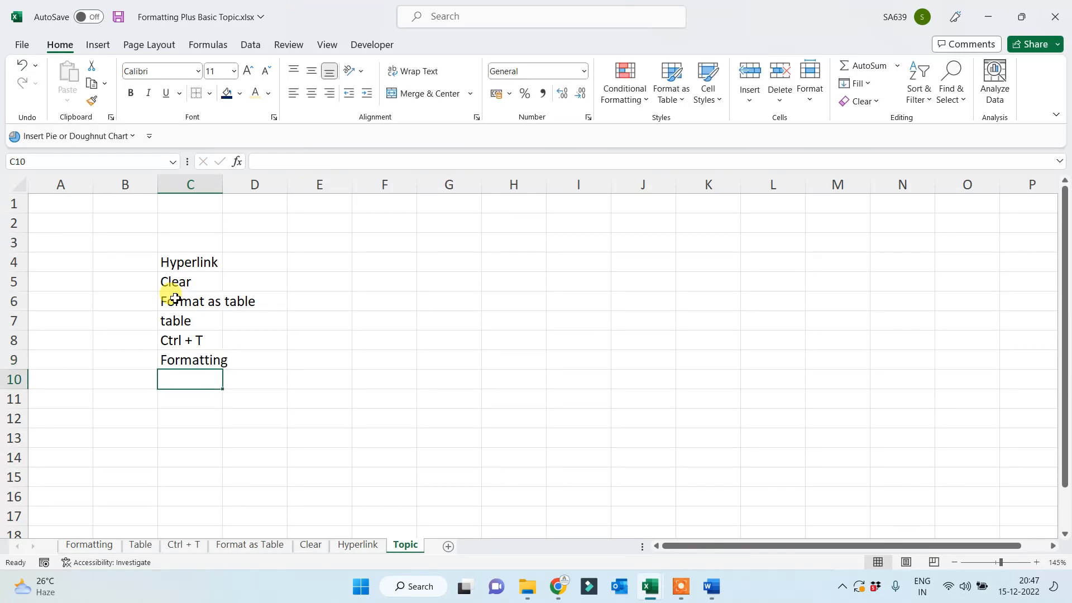
drag(222, 184, 259, 186)
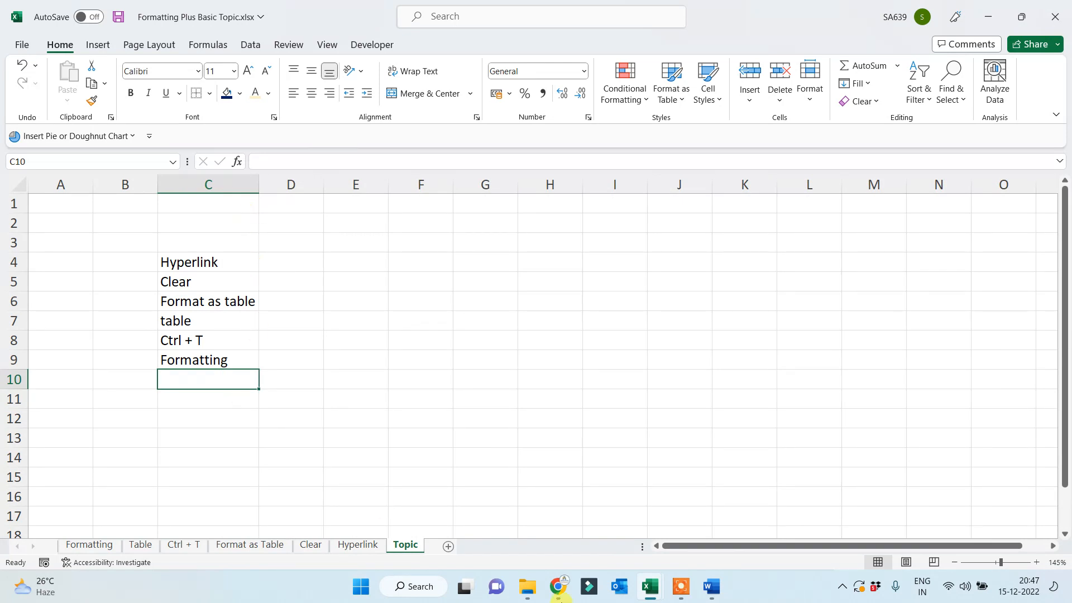
Link the Hyperlink entry in C4 to the Hyperlink sheet as a place in this document
right_click(214, 265)
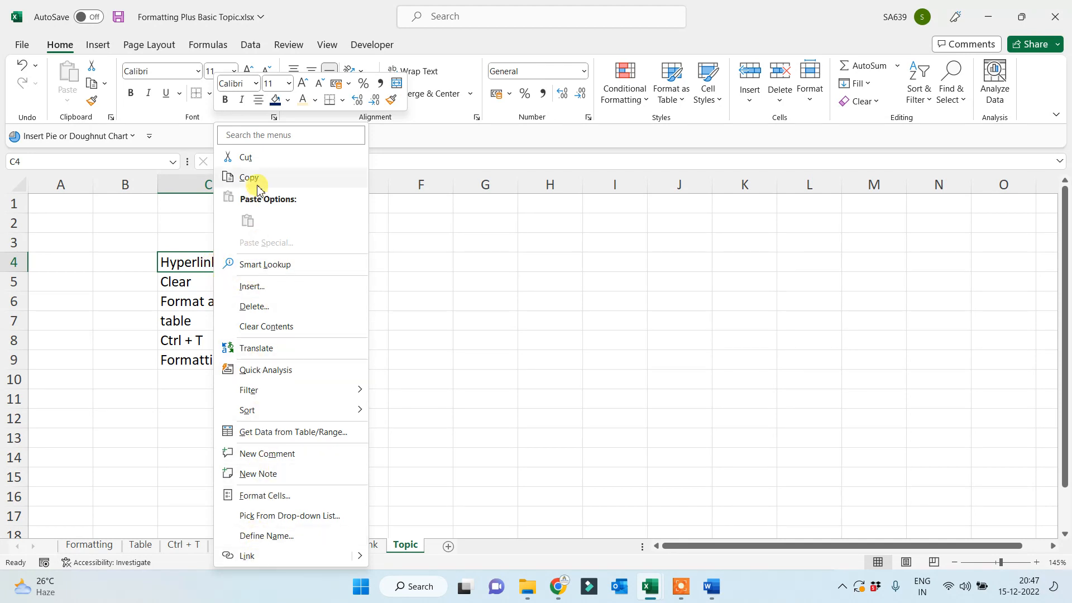
click(257, 557)
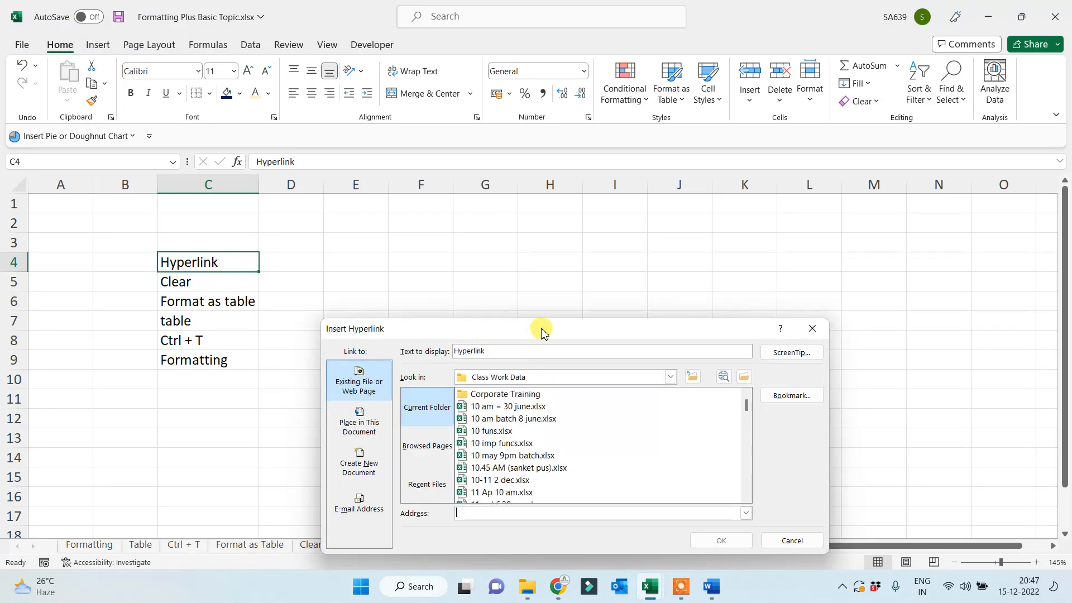
drag(542, 332, 651, 191)
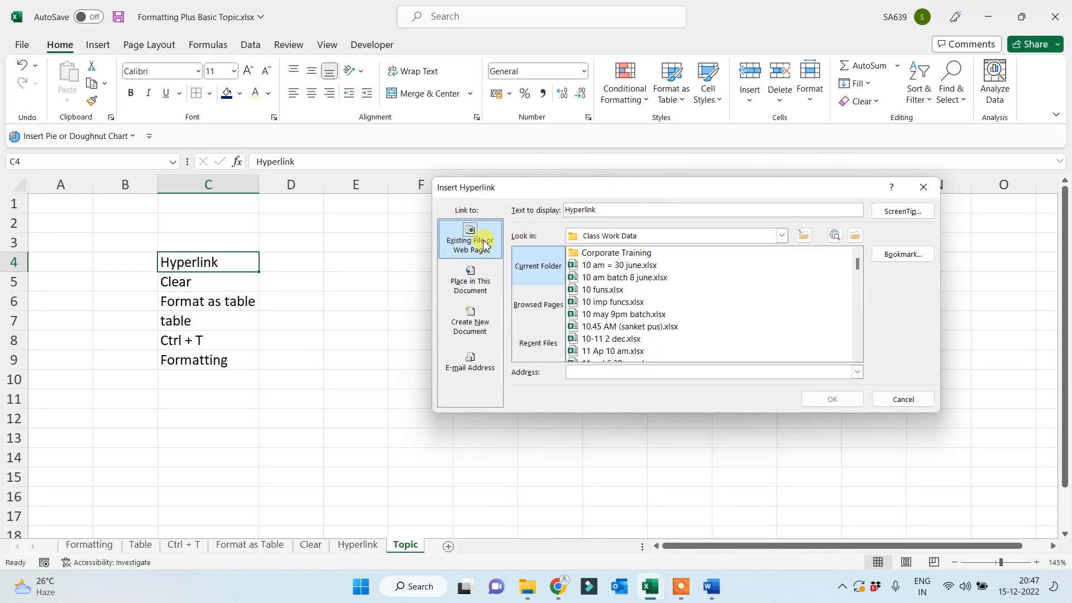
click(468, 292)
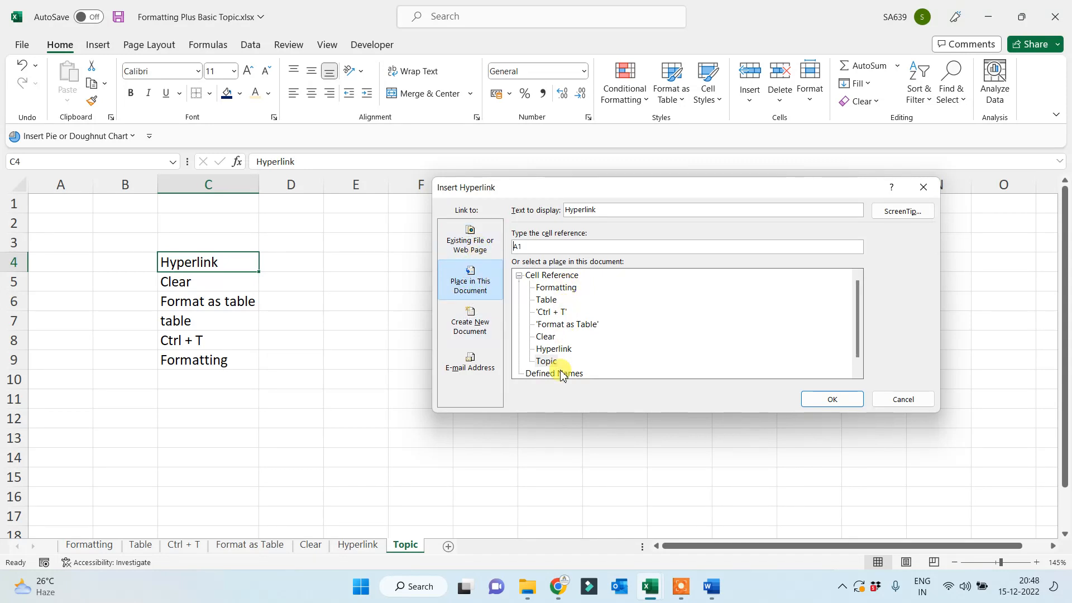
click(554, 349)
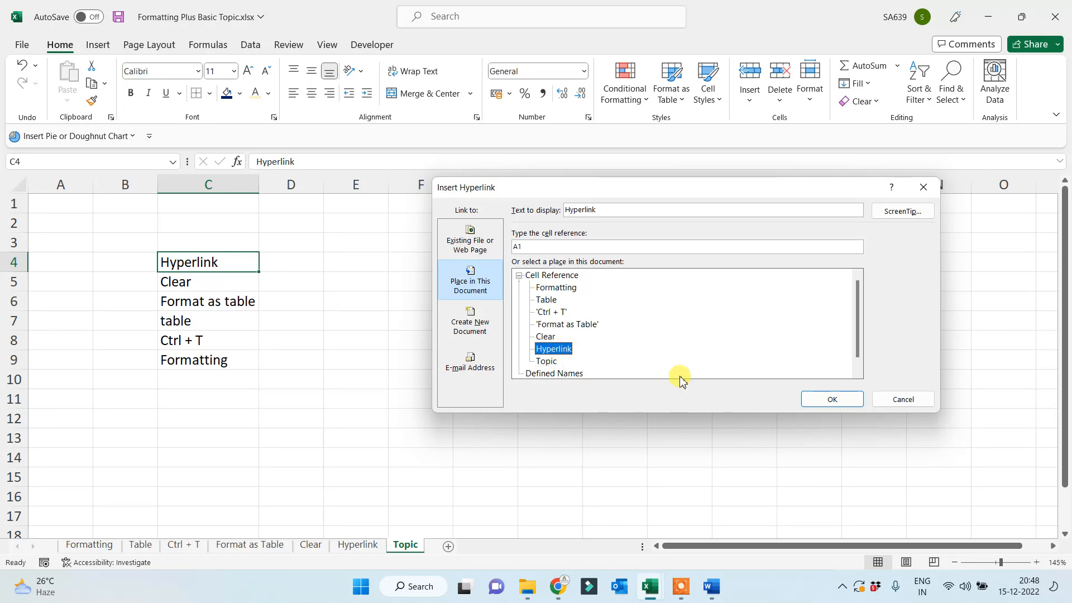
click(846, 398)
Insert a hyperlink on the Clear entry in C5 that leads to the Clear sheet of this workbook
right_click(232, 282)
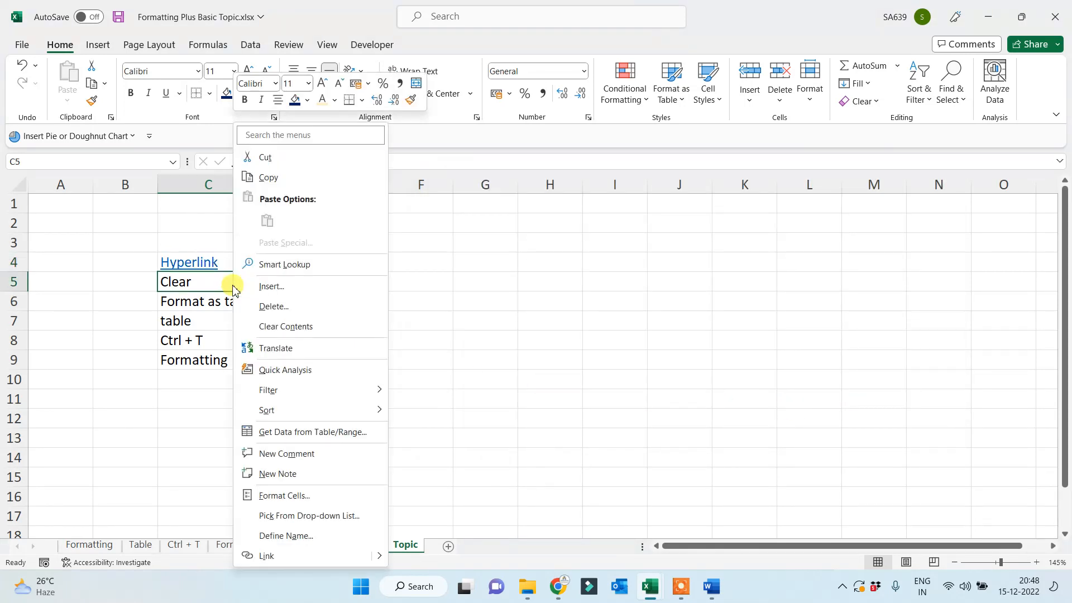
click(269, 555)
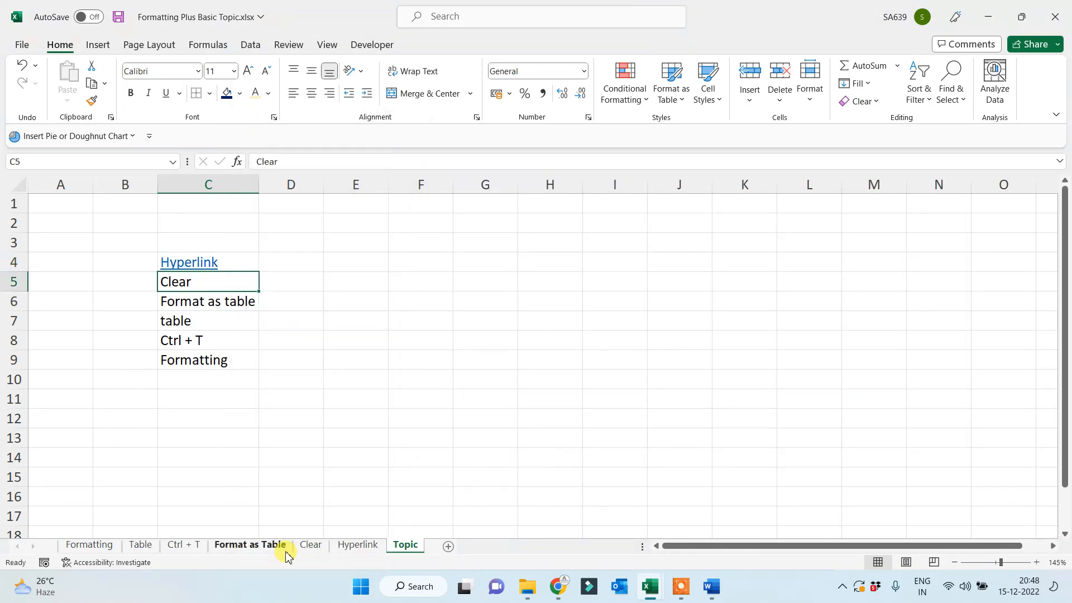
click(546, 337)
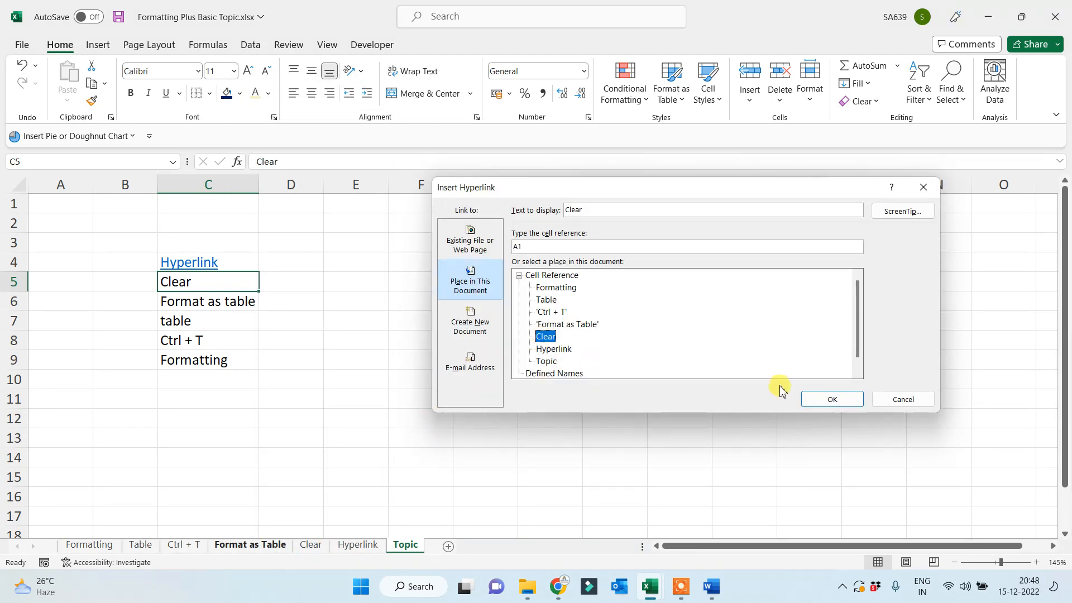
click(828, 401)
Insert a hyperlink on the Format as table entry in C6 that leads to the Format as Table sheet
click(206, 302)
right_click(208, 301)
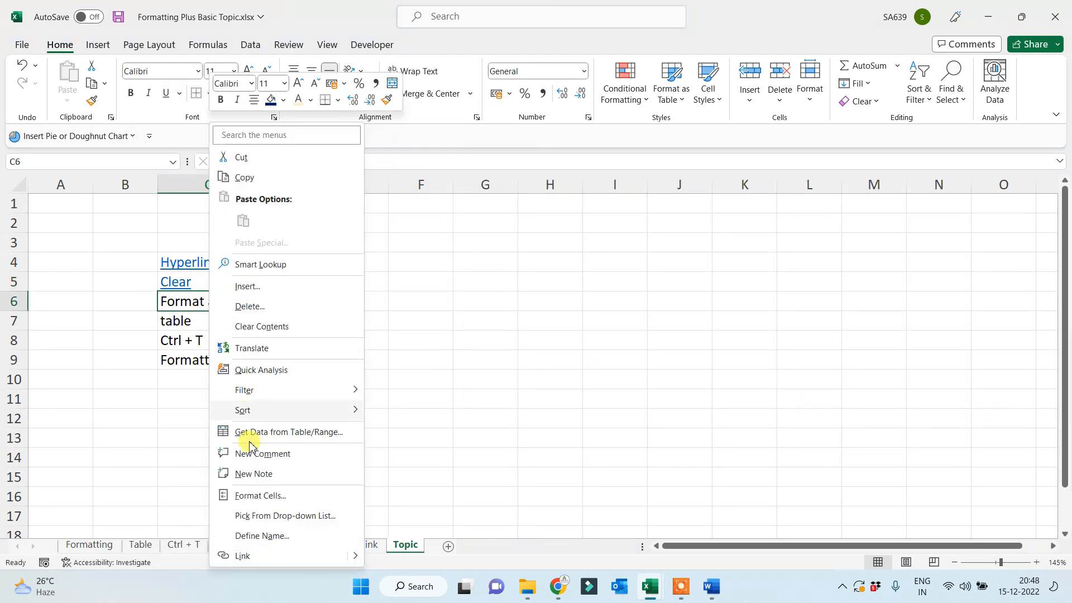
click(244, 556)
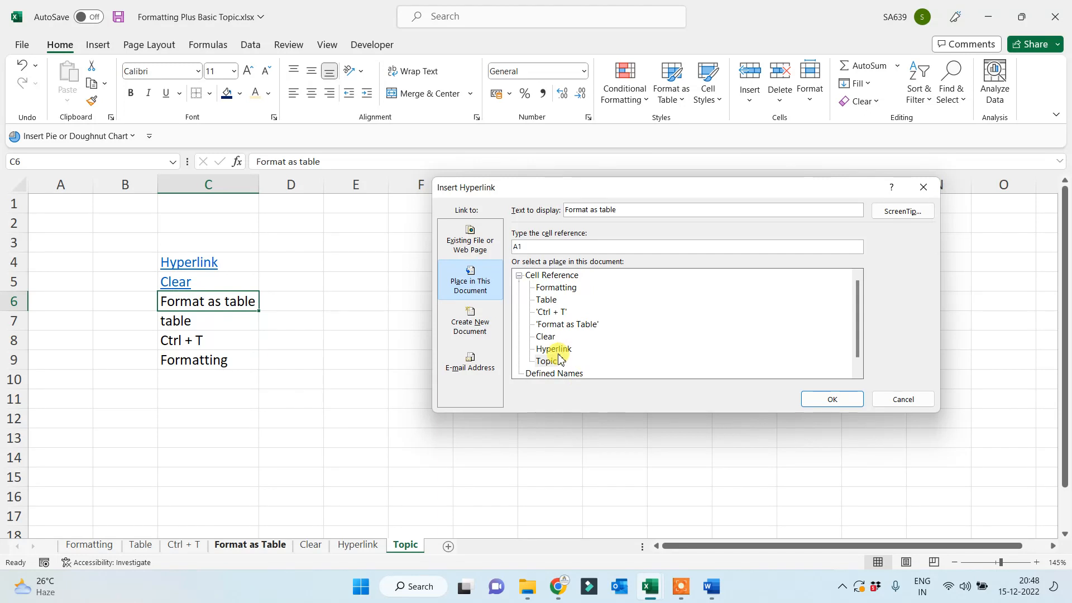
click(567, 324)
click(832, 400)
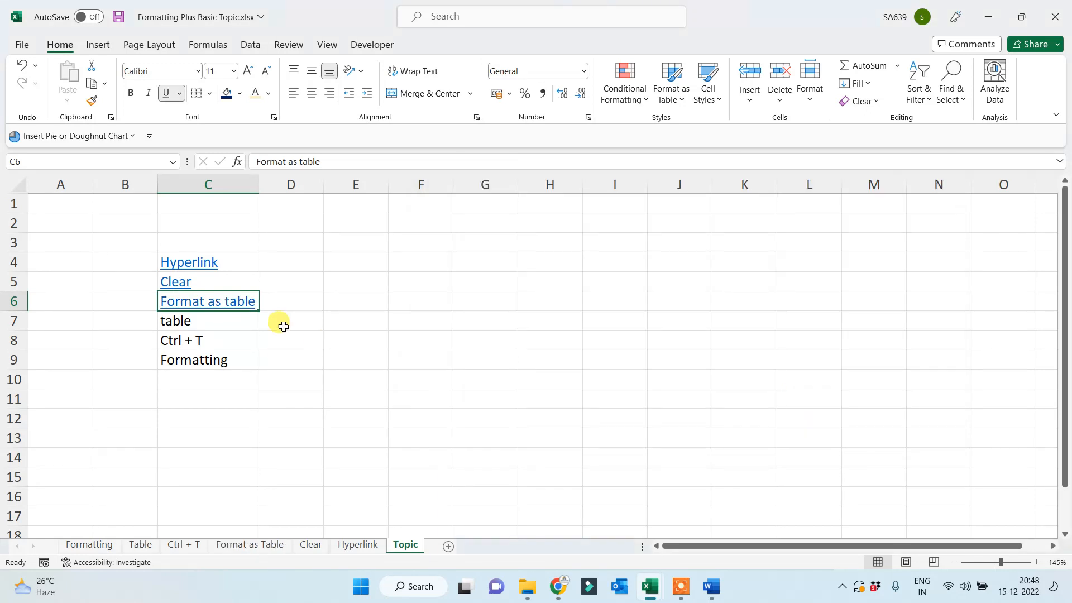
Insert a hyperlink on the table entry in C7 that leads to the Table sheet
right_click(221, 319)
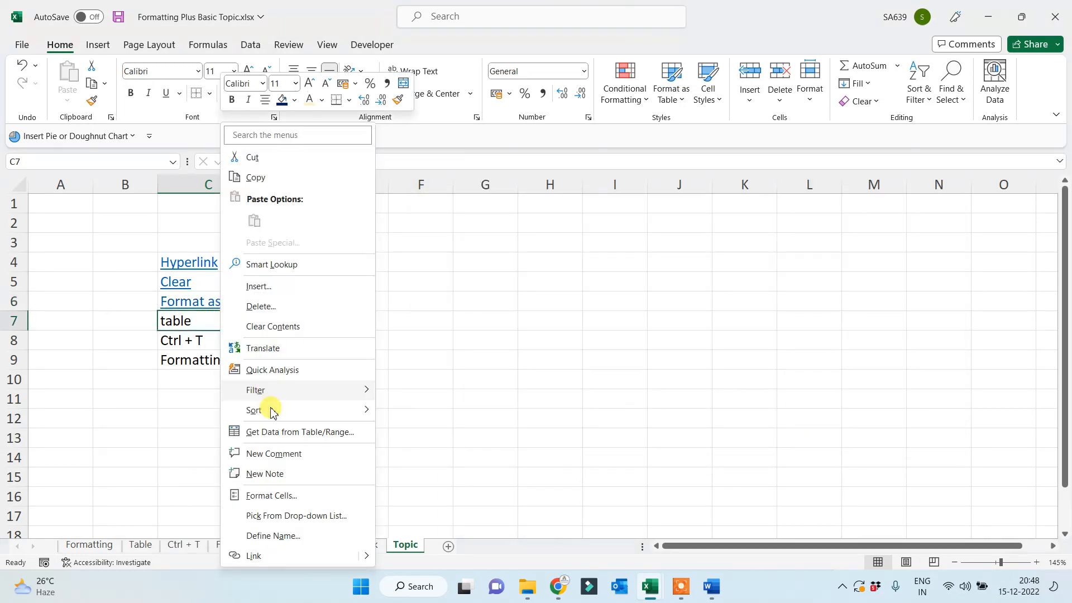
click(254, 556)
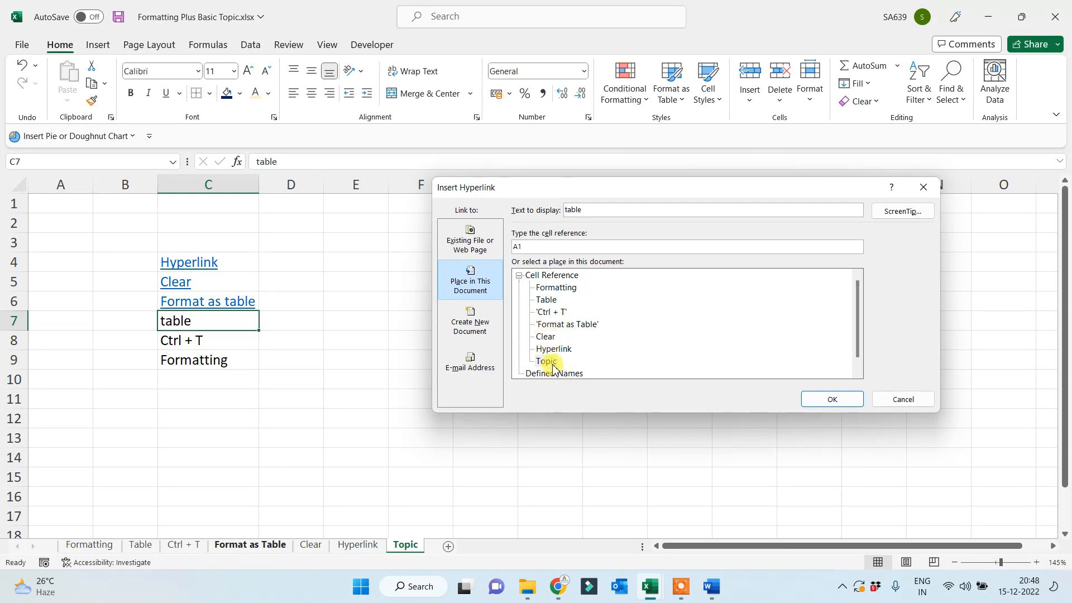
click(546, 300)
click(830, 400)
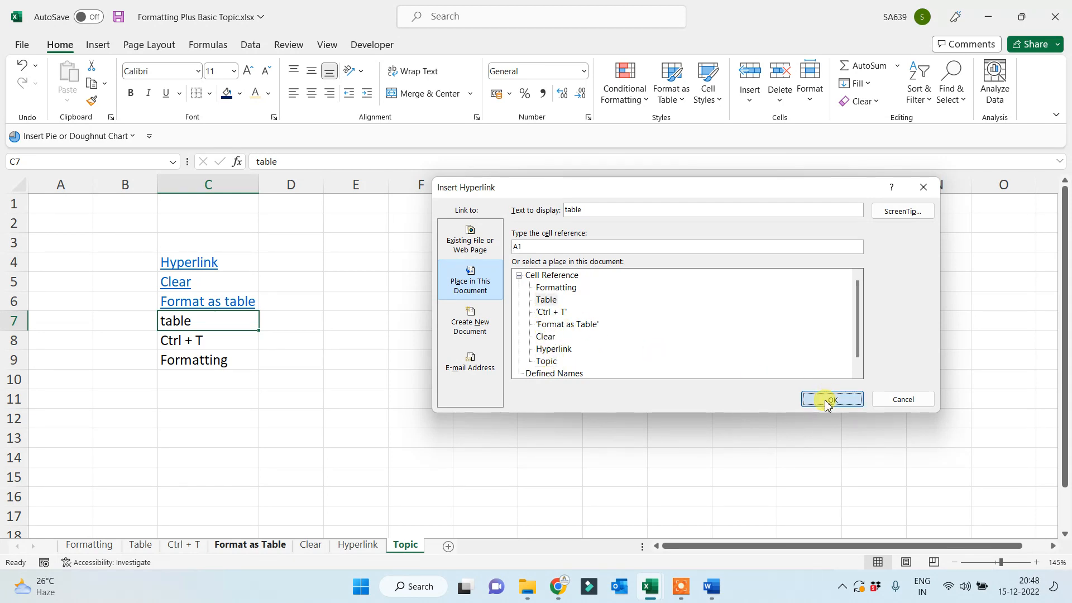
Insert a hyperlink on the Formatting entry in C9 that leads to the Formatting sheet
right_click(222, 357)
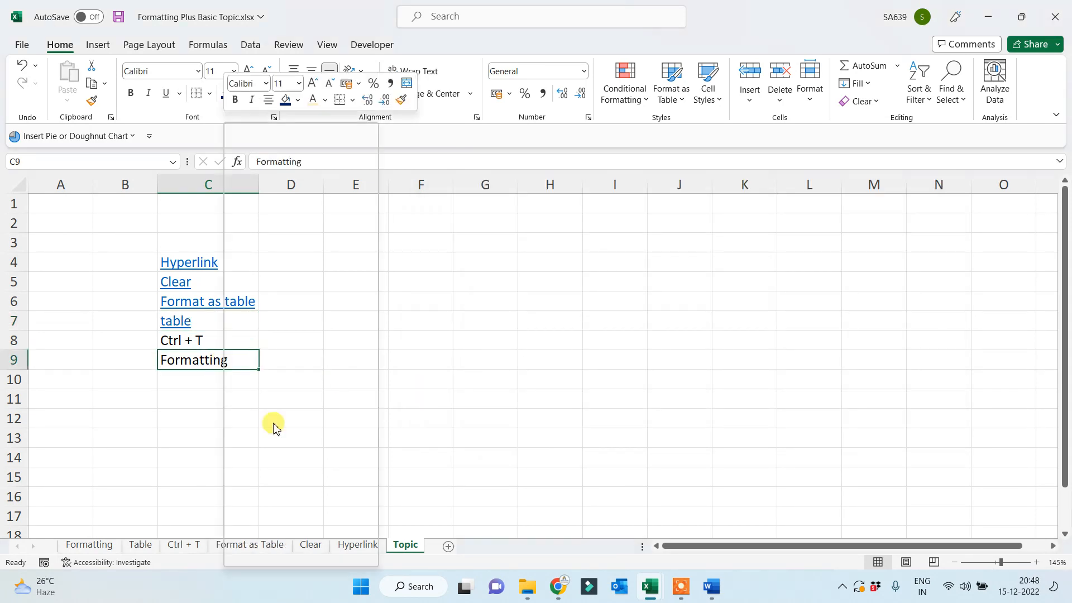
click(268, 555)
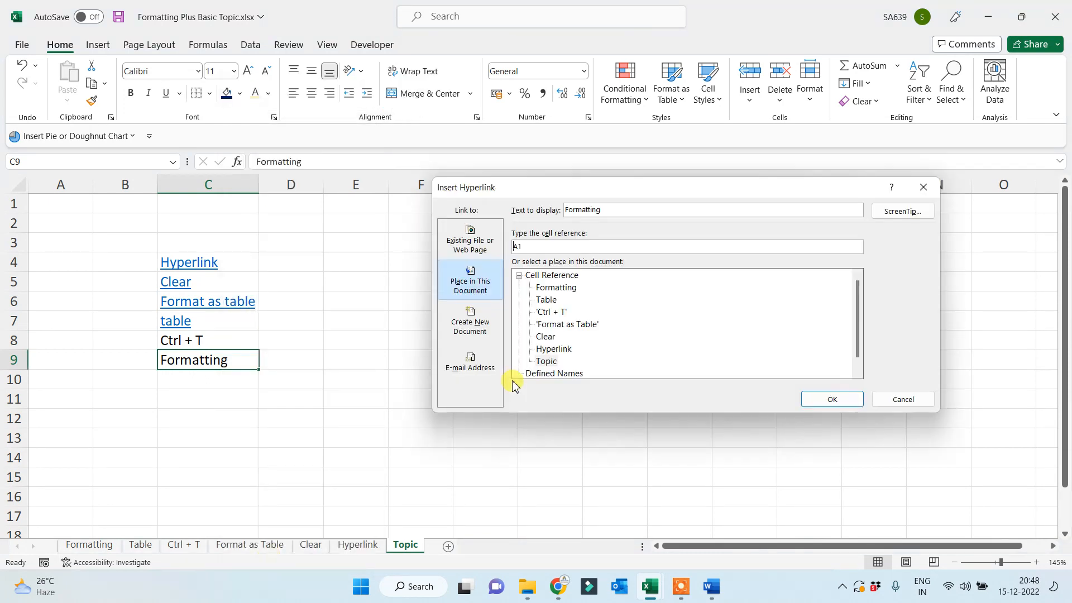
click(554, 287)
click(551, 385)
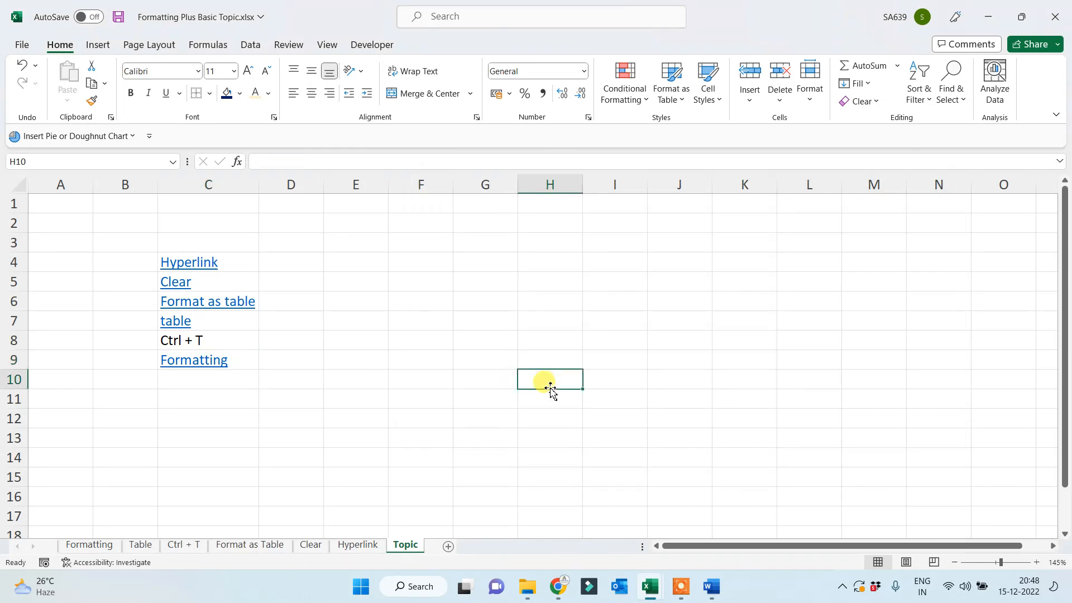
click(196, 339)
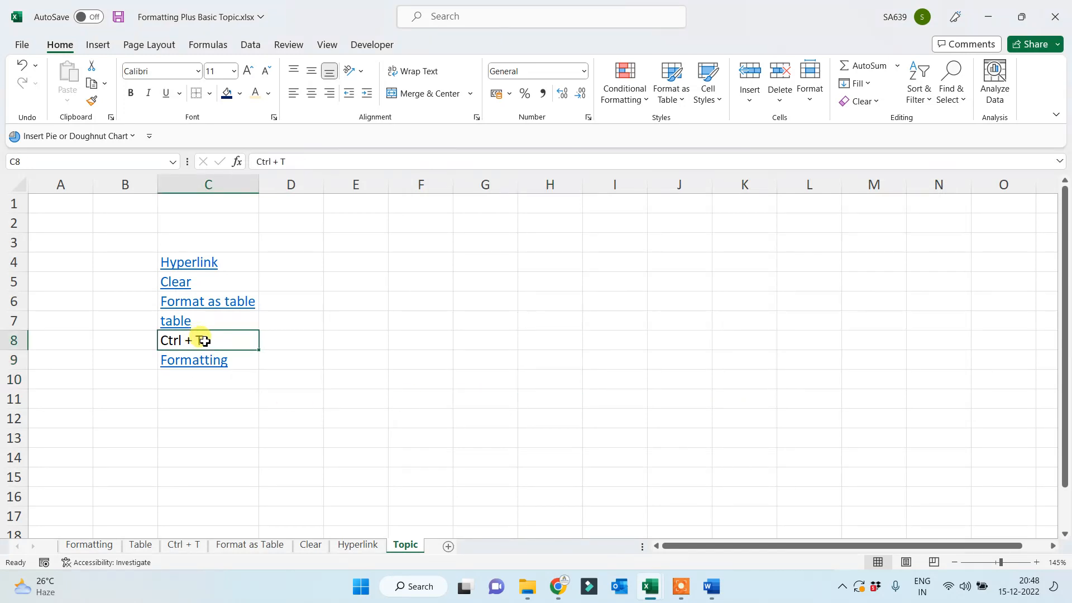
click(433, 413)
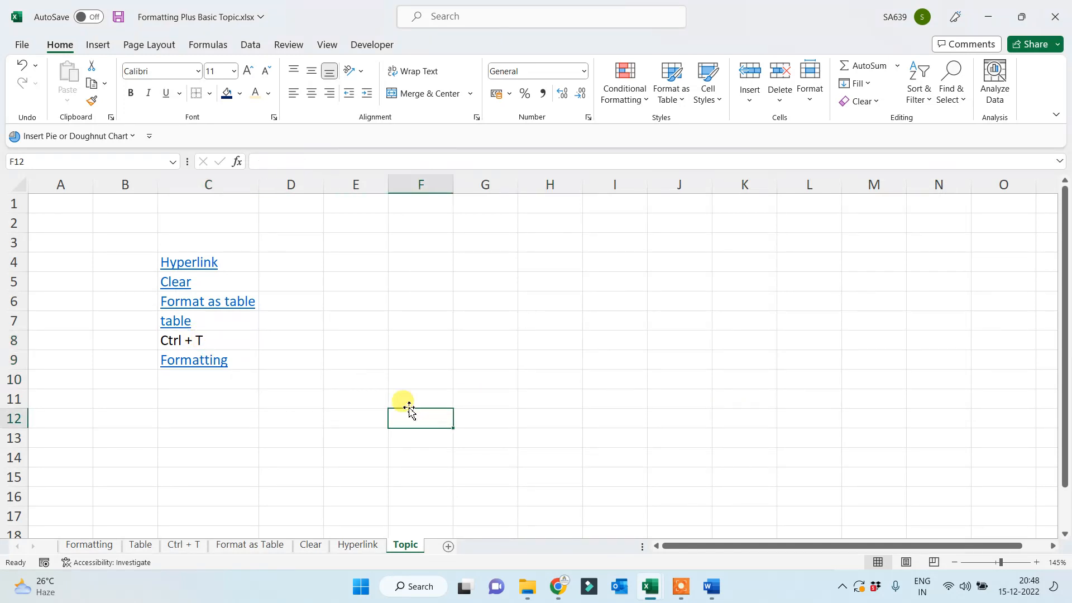
Test the Hyperlink link in C4, return to the Topic sheet and follow the Format as table link in C6
click(181, 269)
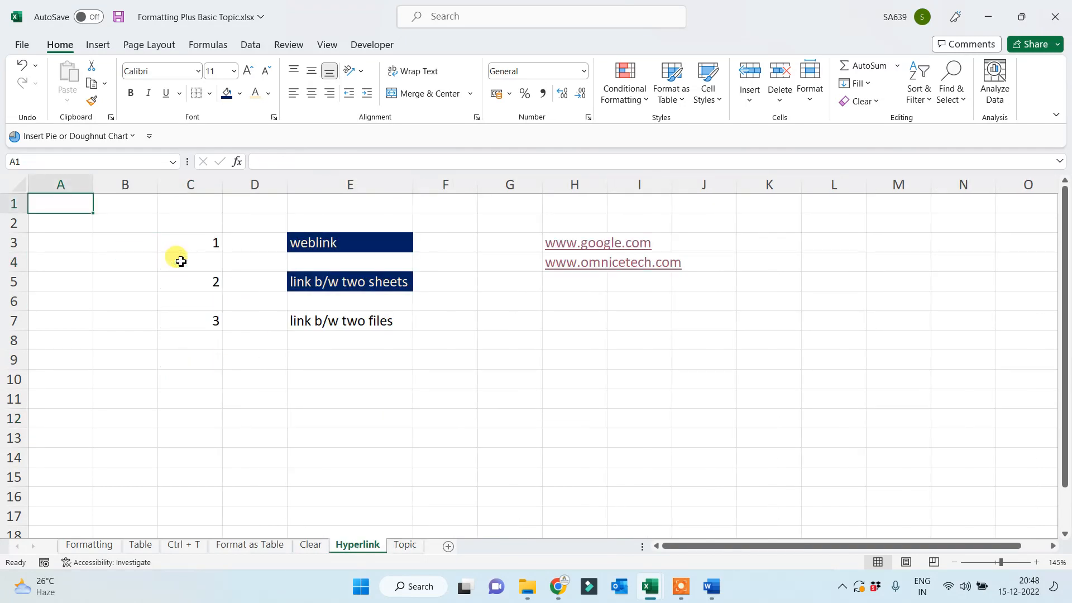
click(406, 546)
click(186, 304)
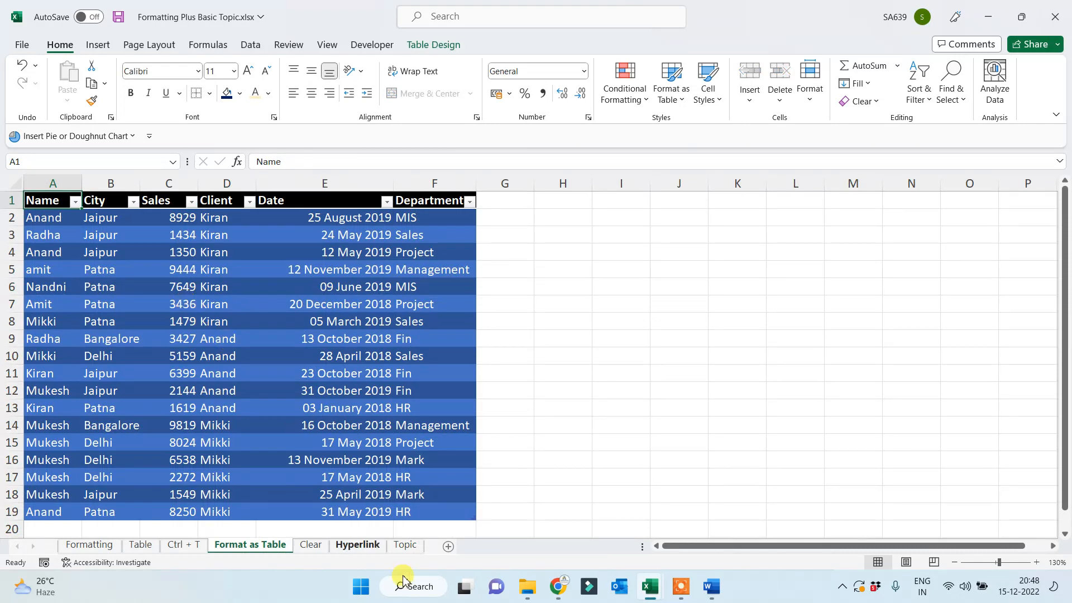
Test the Formatting link in C9 of the Topic sheet, return to Topic and follow the table link in C7
click(407, 545)
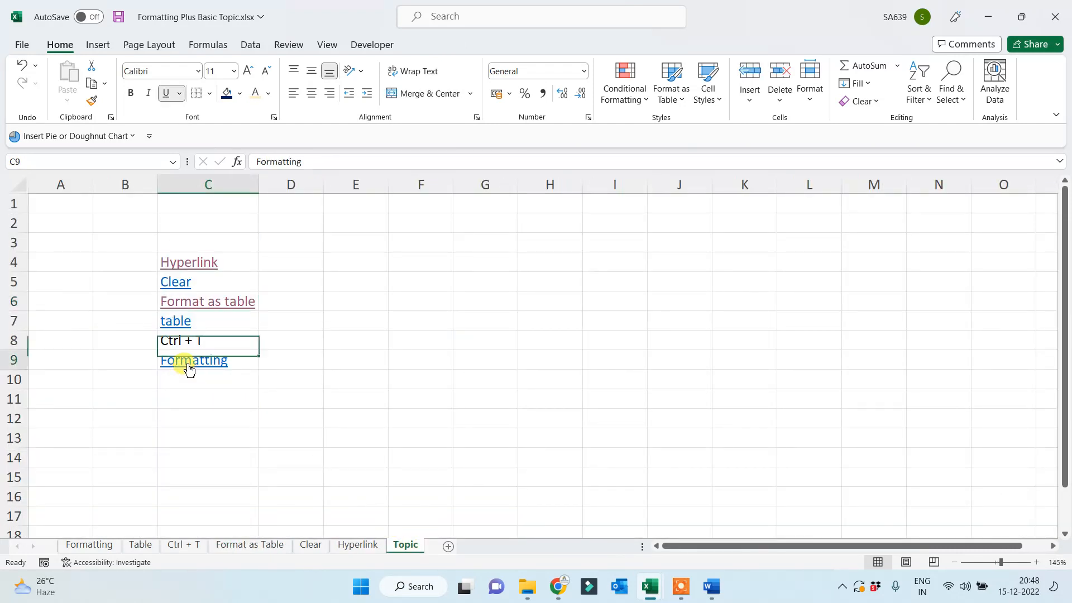
click(187, 363)
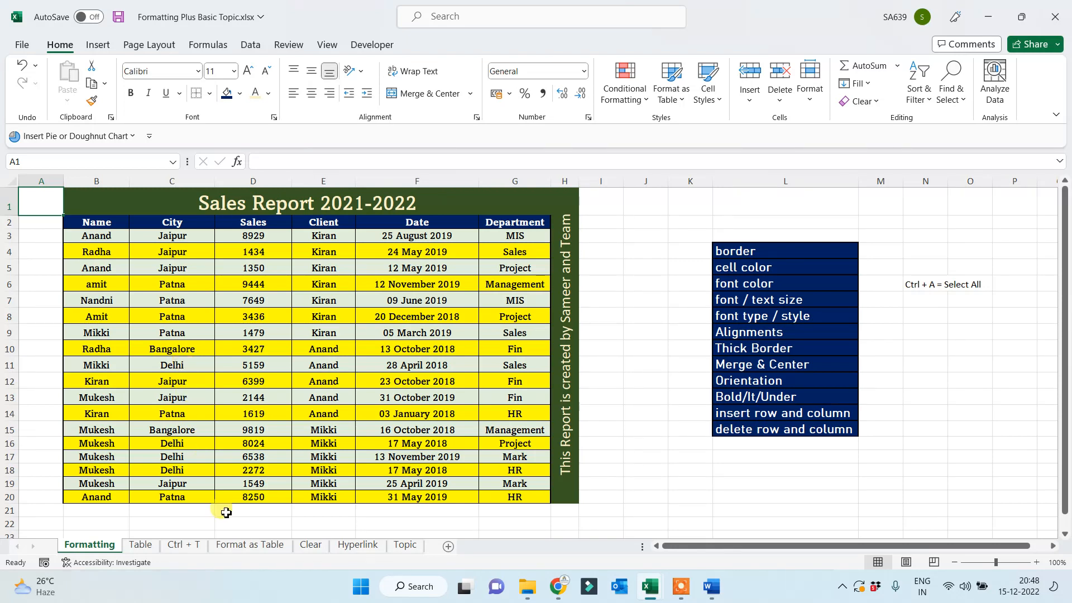
click(405, 546)
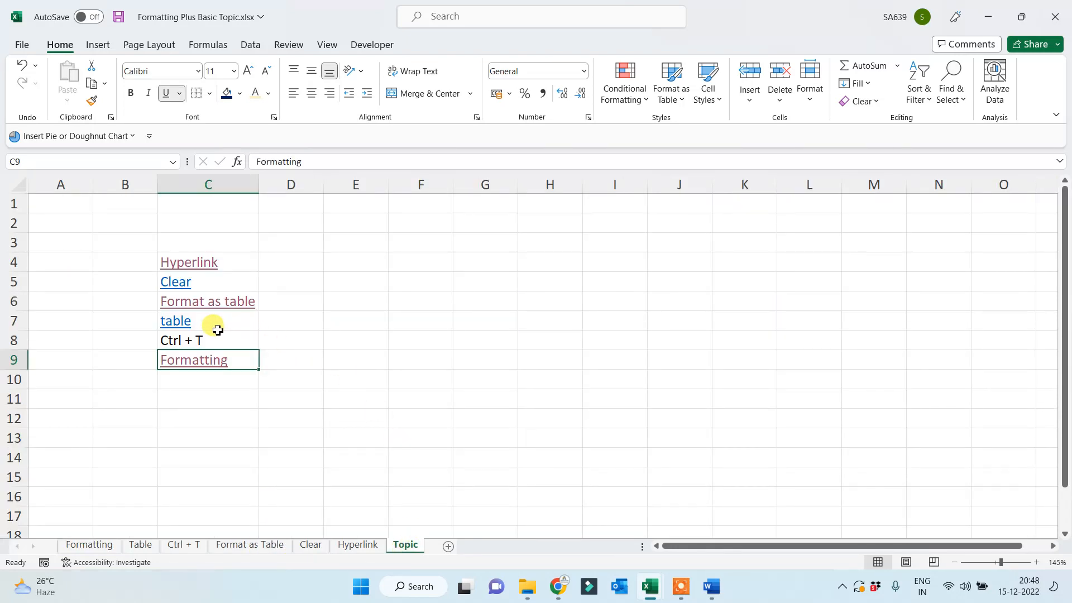
click(175, 323)
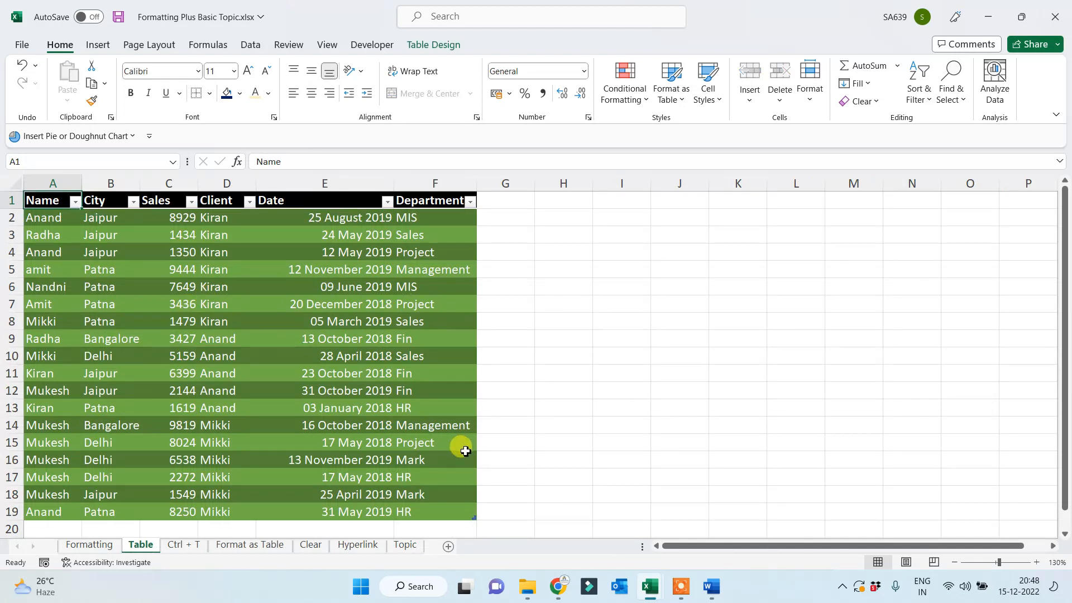
Enter "Go to Topic" in I5 of the Table sheet and widen column I to fit the text
click(561, 321)
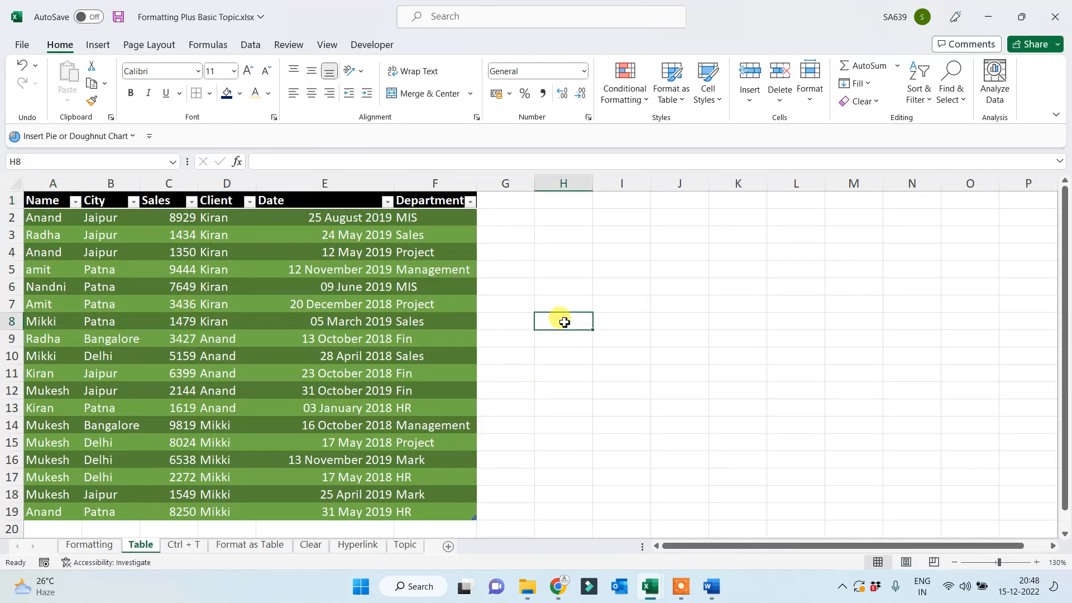
drag(614, 286, 615, 269)
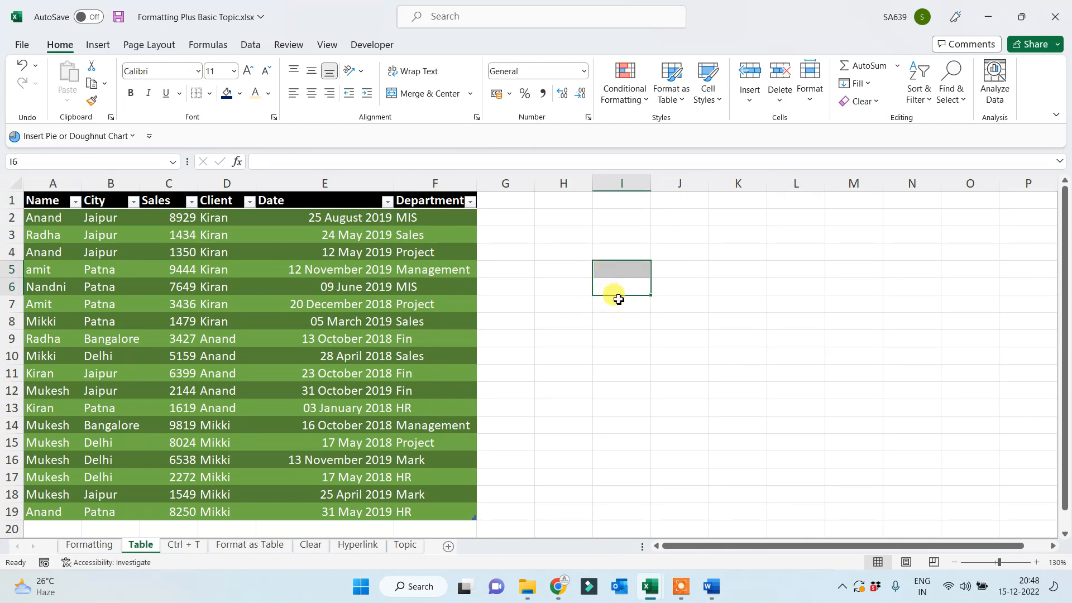
click(620, 270)
text(Go)
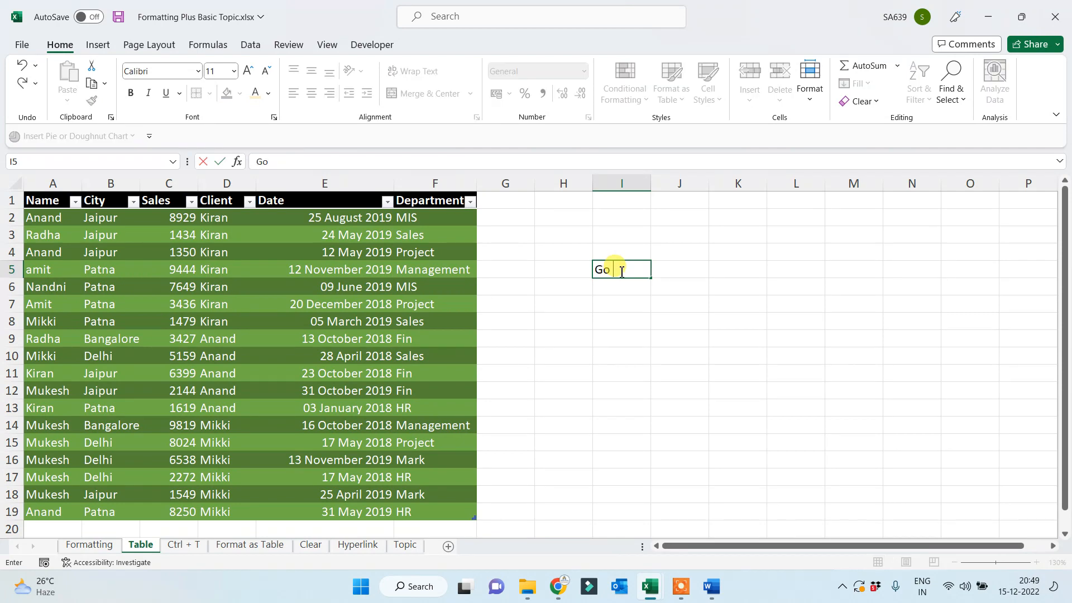
text( to Topic)
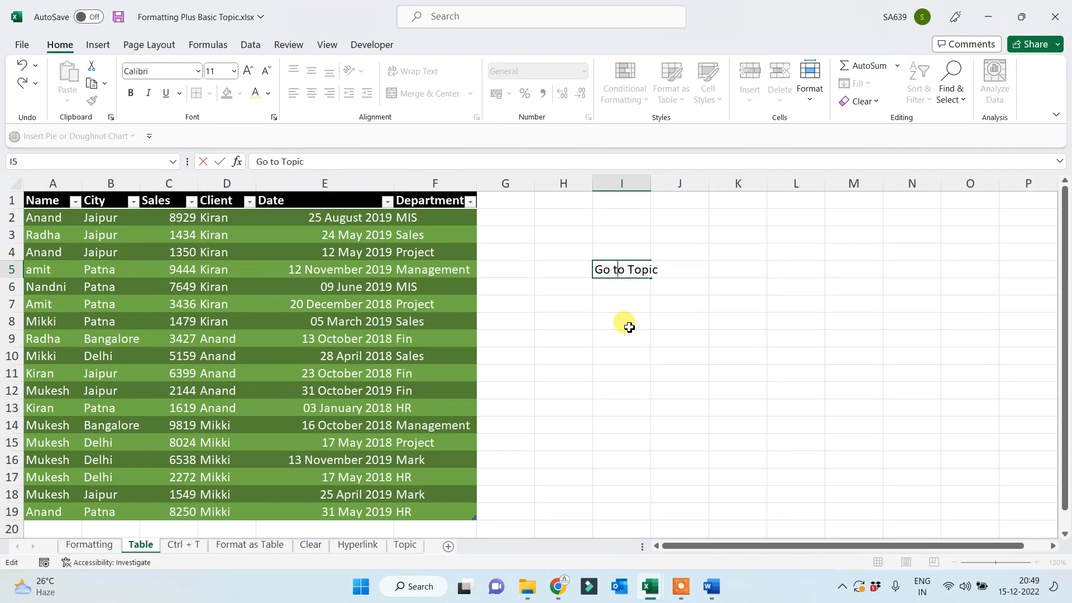
click(623, 320)
drag(651, 184, 670, 183)
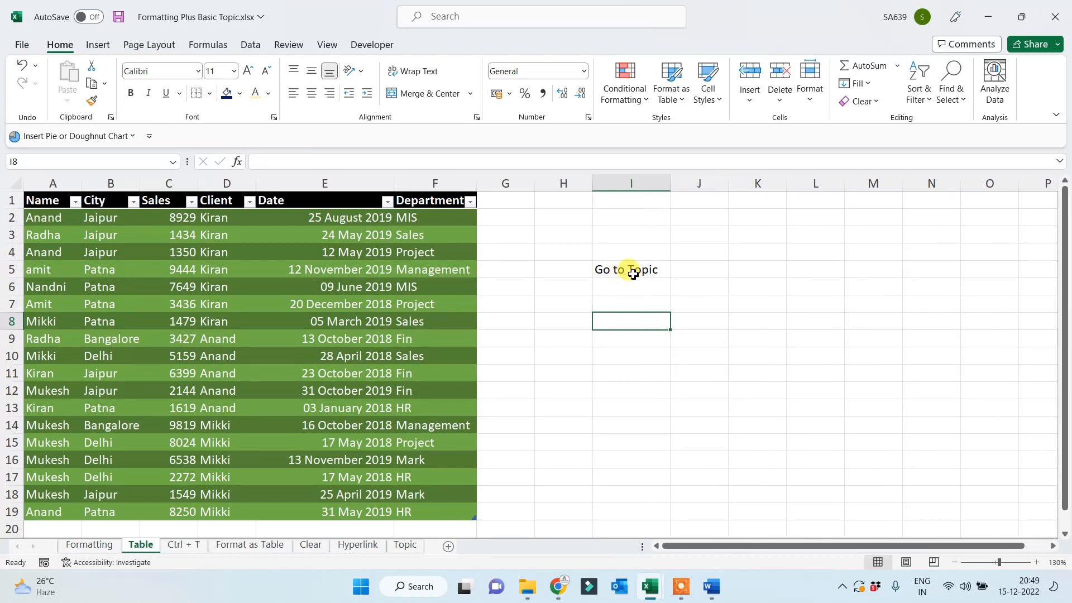
Insert a hyperlink on the Go to Topic text in I5 that leads to the Topic sheet
click(640, 269)
right_click(639, 270)
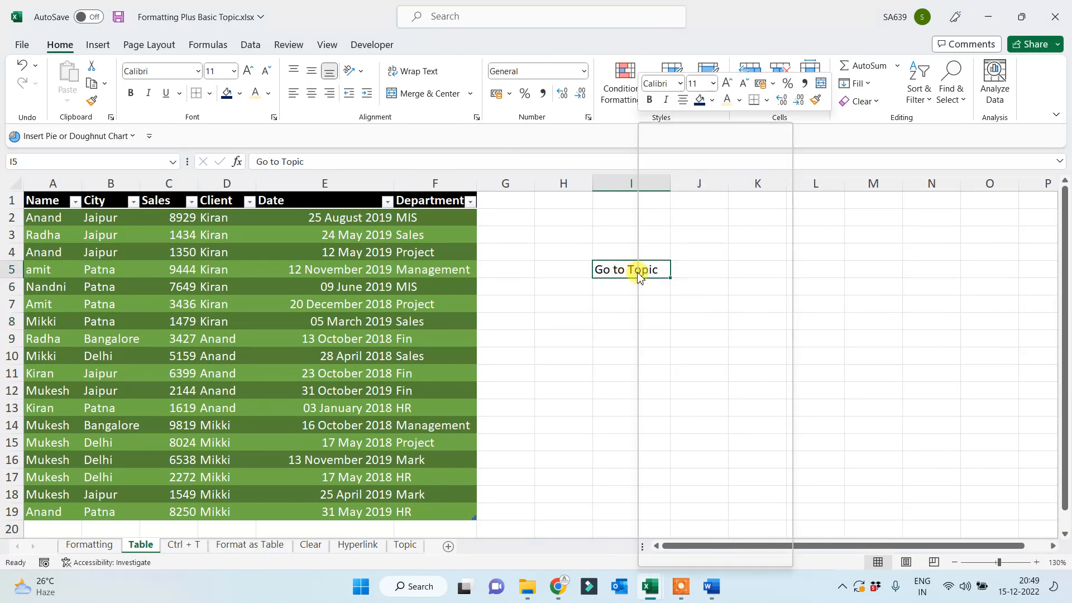
click(685, 564)
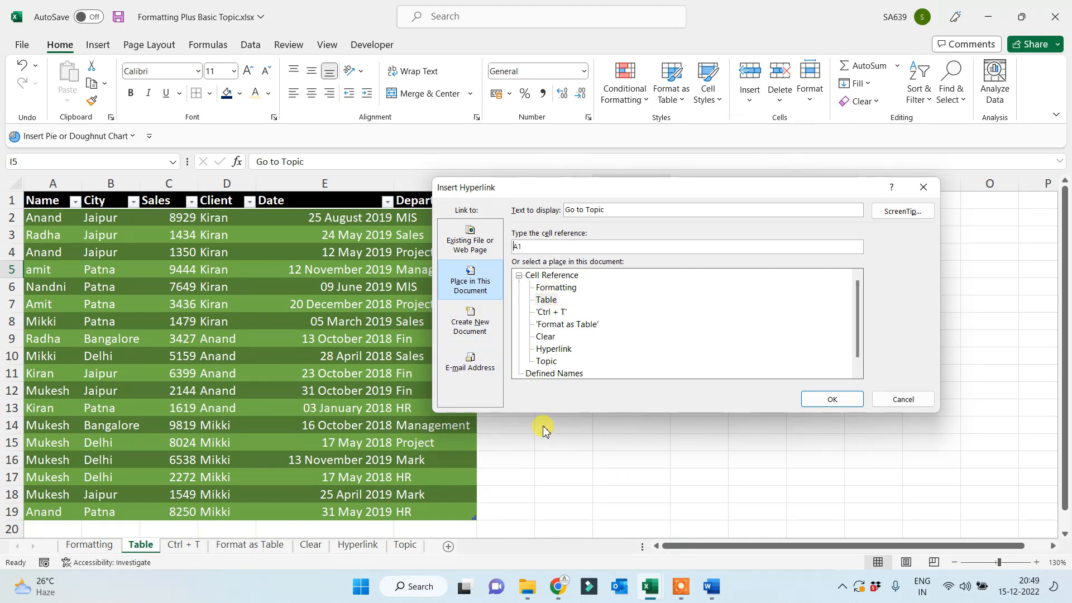
click(546, 361)
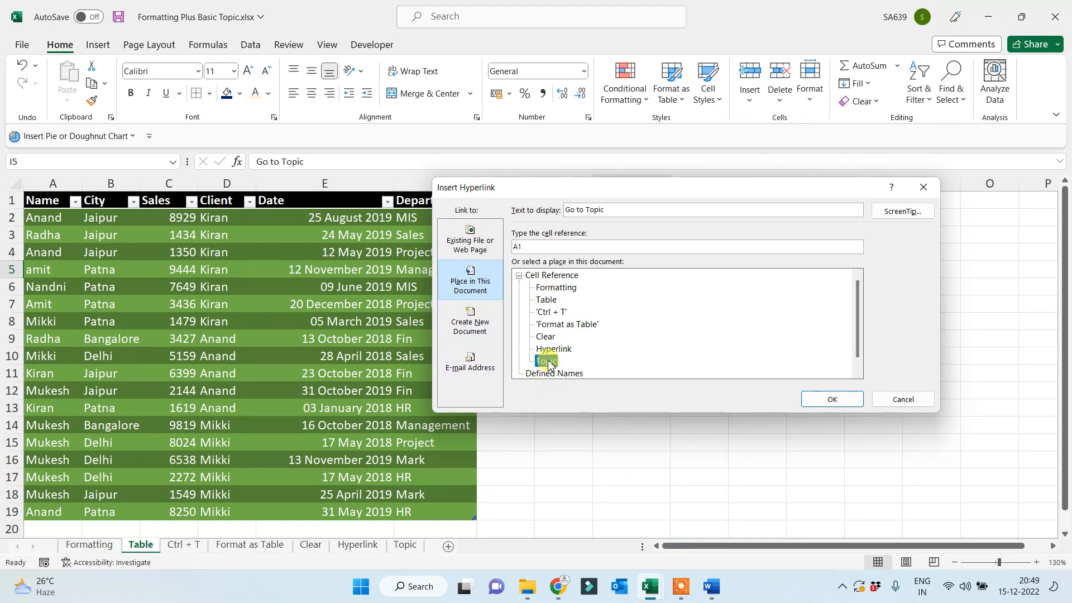
click(815, 398)
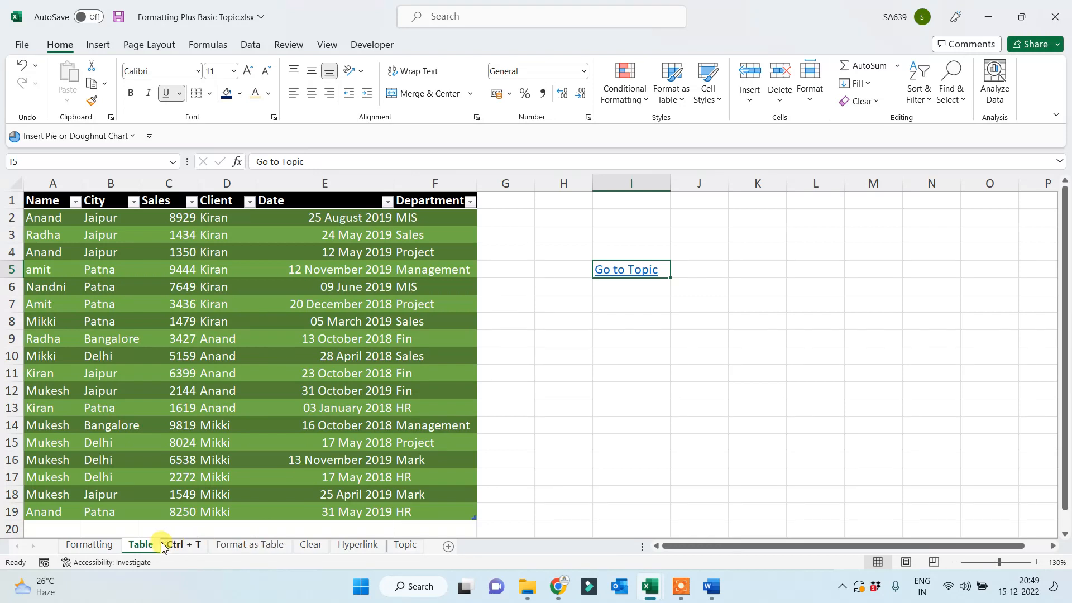
Test the Go to Topic link in I5 and the table link in C7 by moving back and forth, ending on the Topic sheet
click(632, 277)
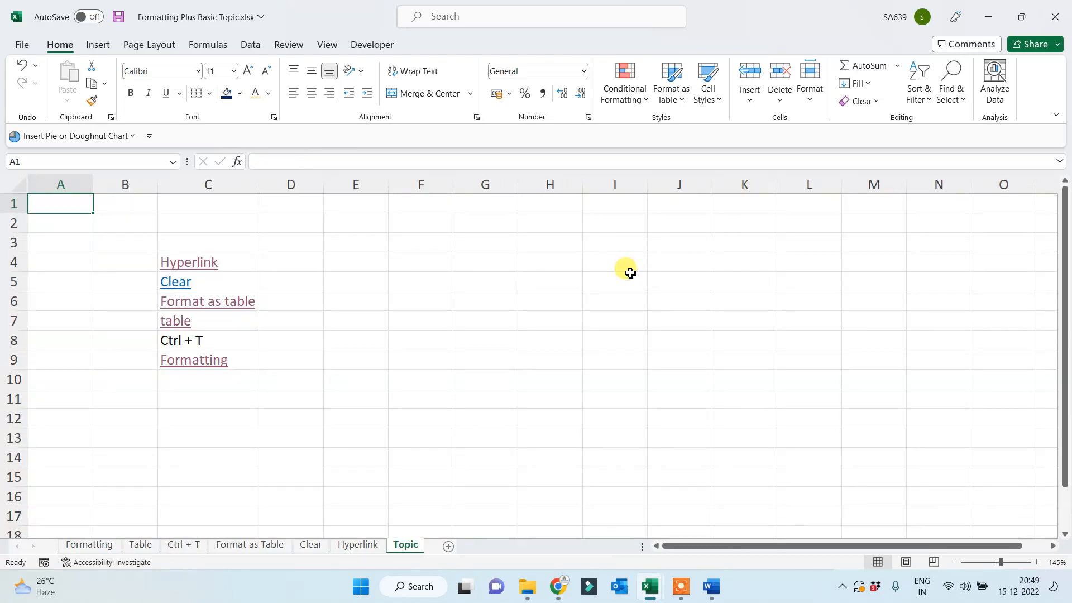
click(177, 323)
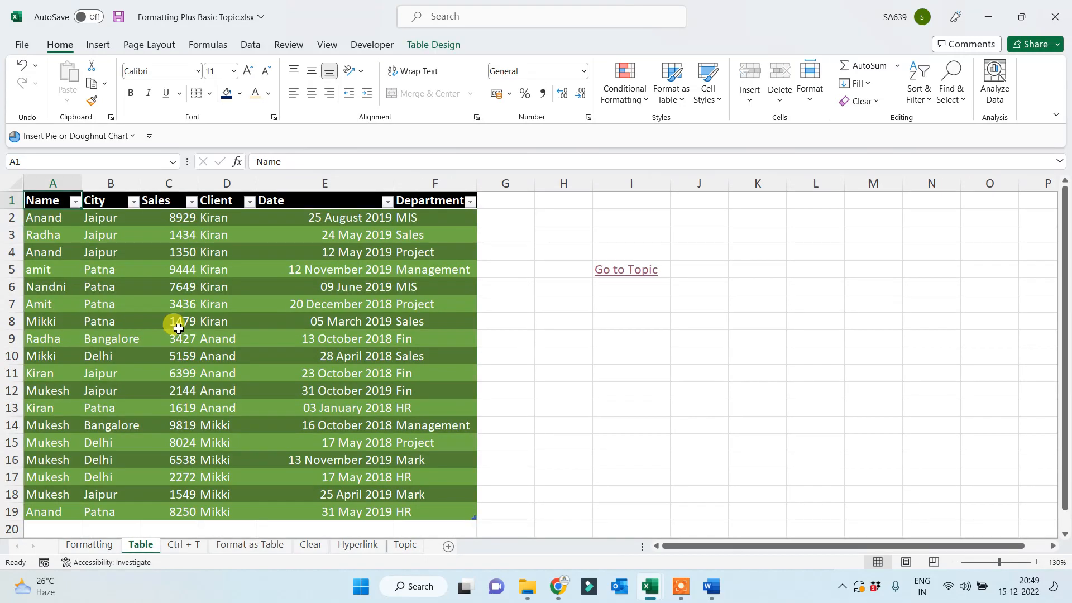
click(609, 273)
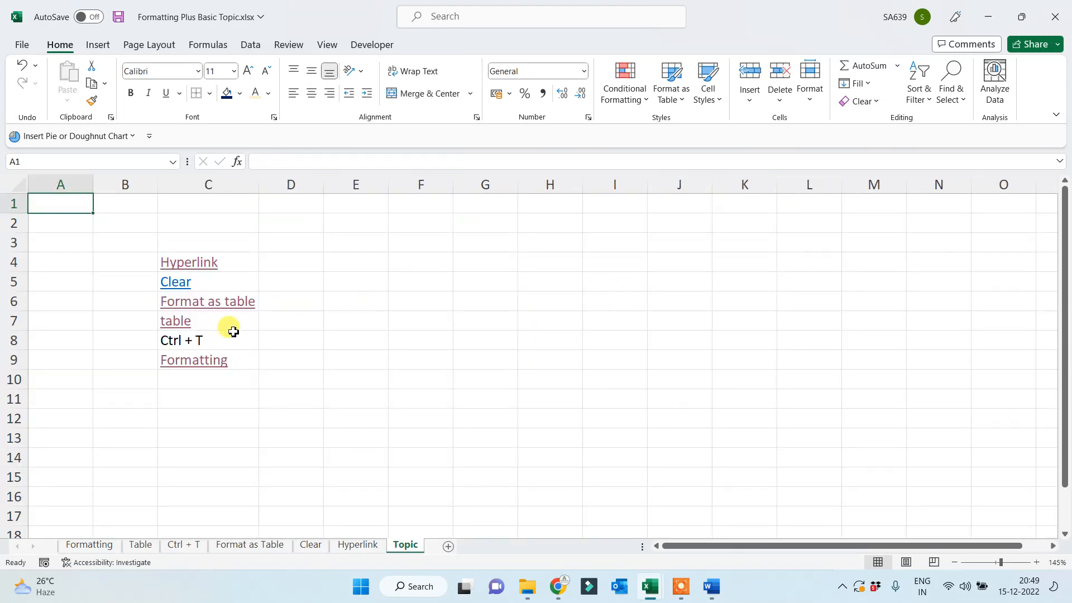
click(195, 322)
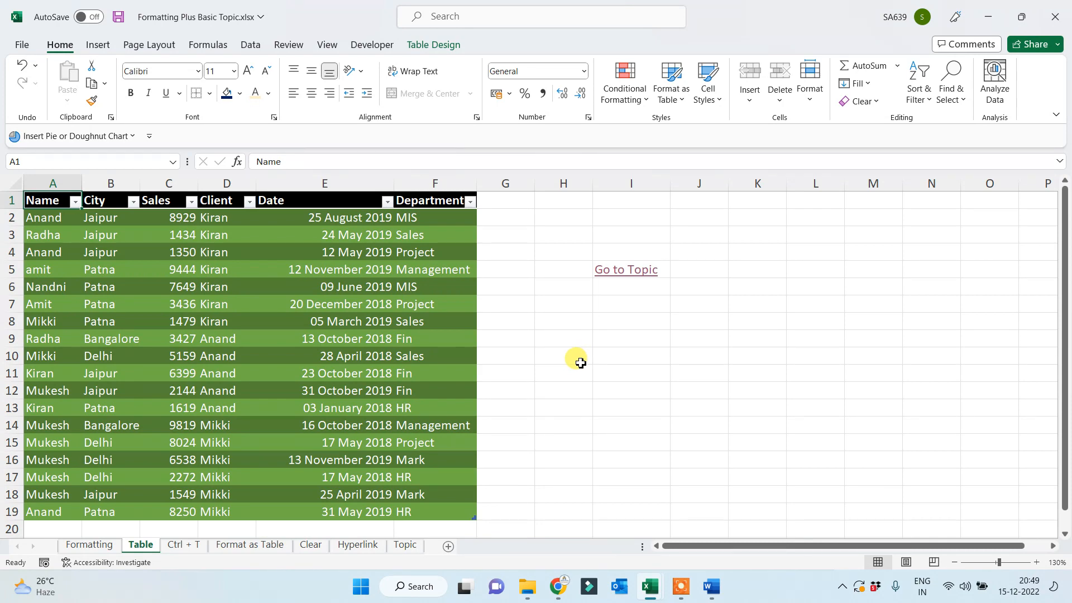
click(626, 274)
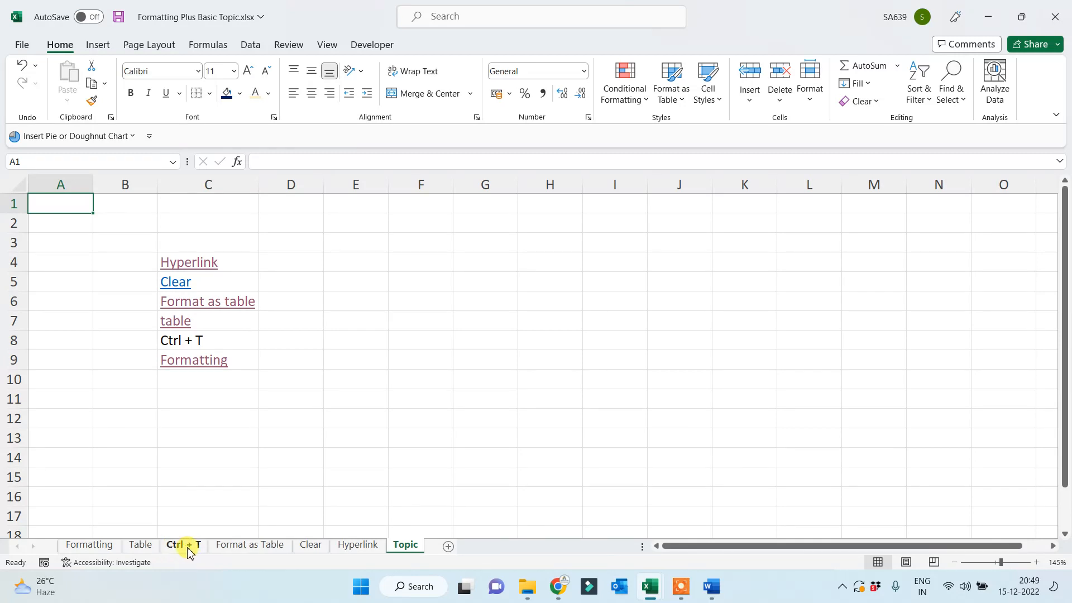
Change the entry in C8 of the Topic sheet to "Ctrl + T (Table)"
click(220, 338)
double_click(222, 340)
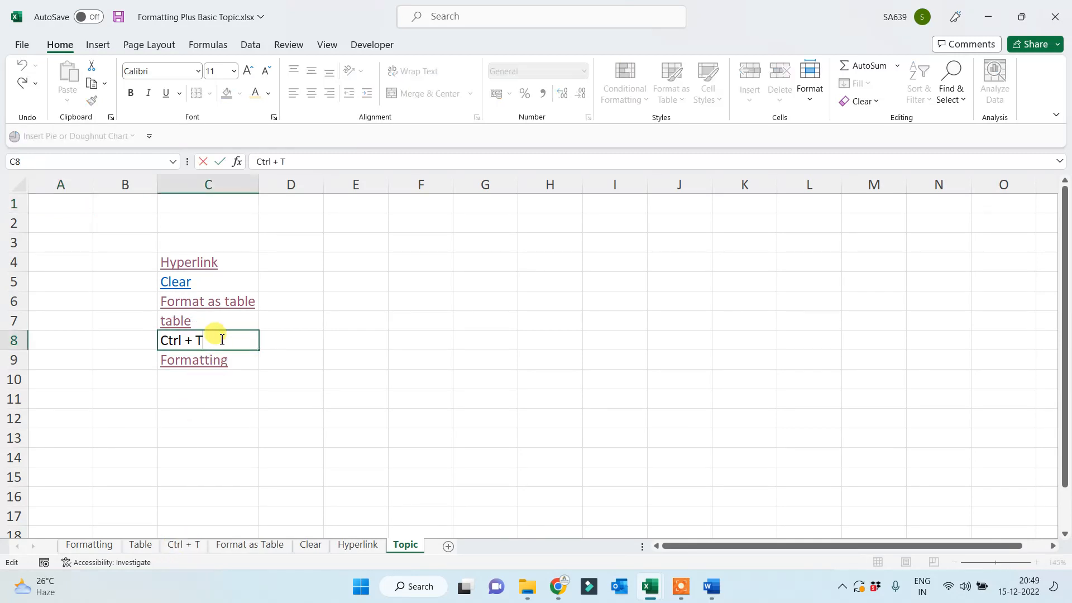
text((Table)
click(402, 438)
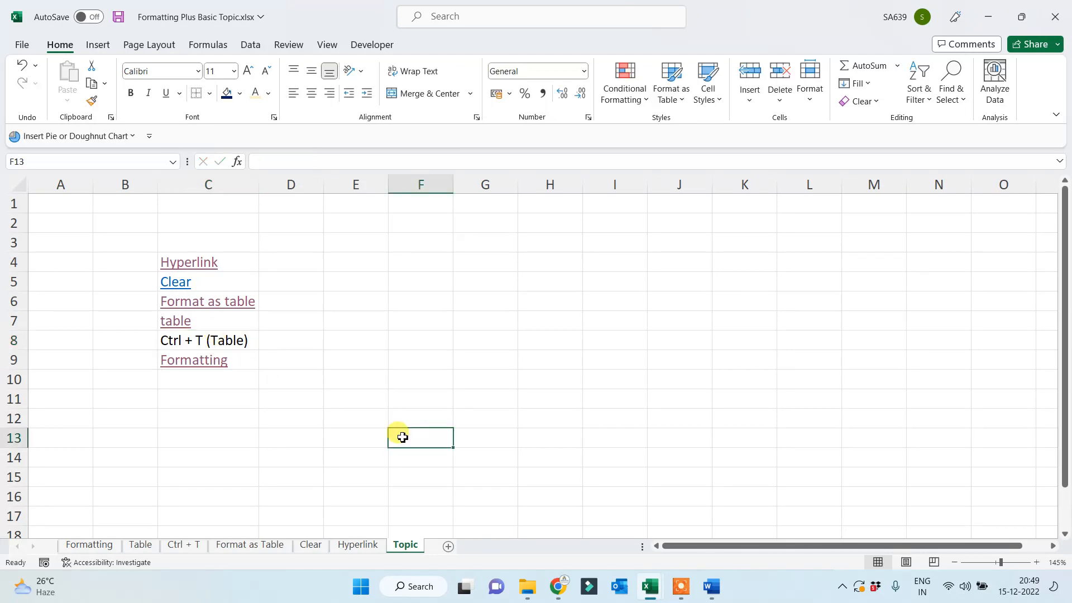
Insert a hyperlink on the Ctrl + T (Table) entry in C8 that leads to the Ctrl + T sheet
right_click(217, 339)
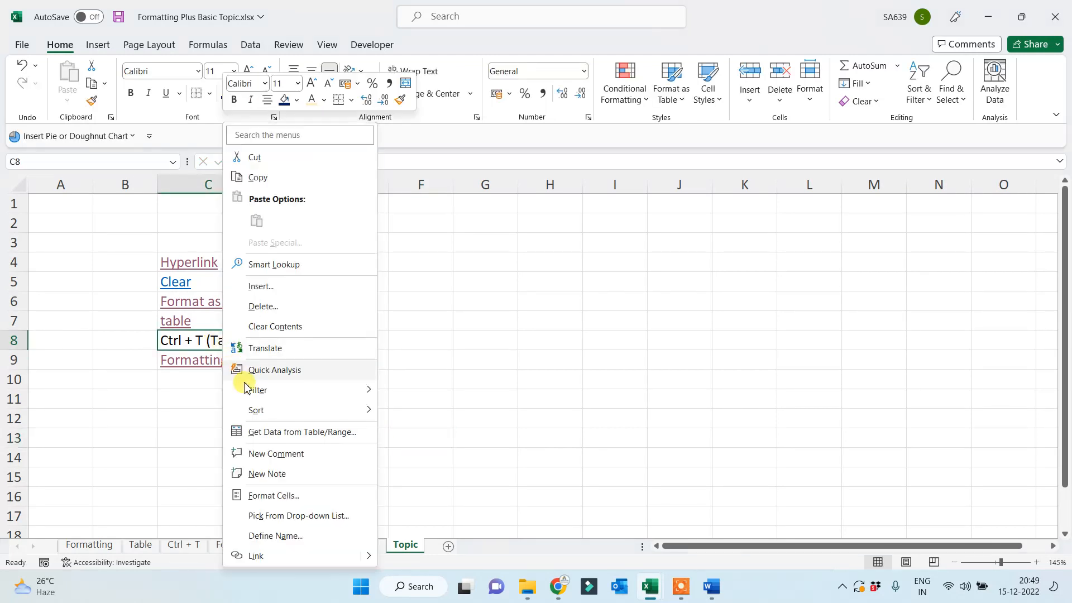
click(255, 556)
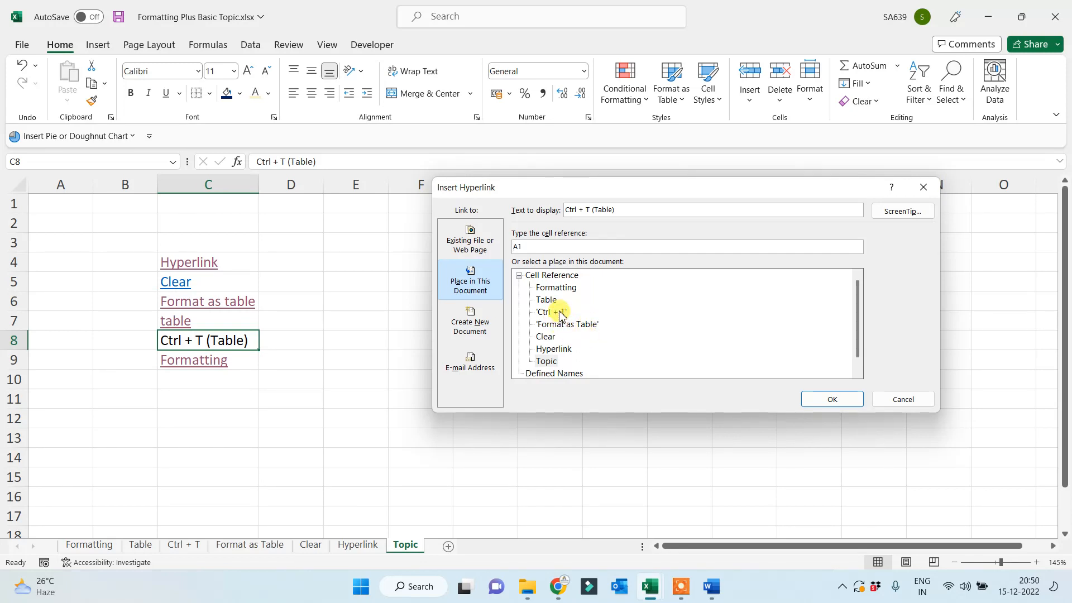
click(560, 312)
click(833, 399)
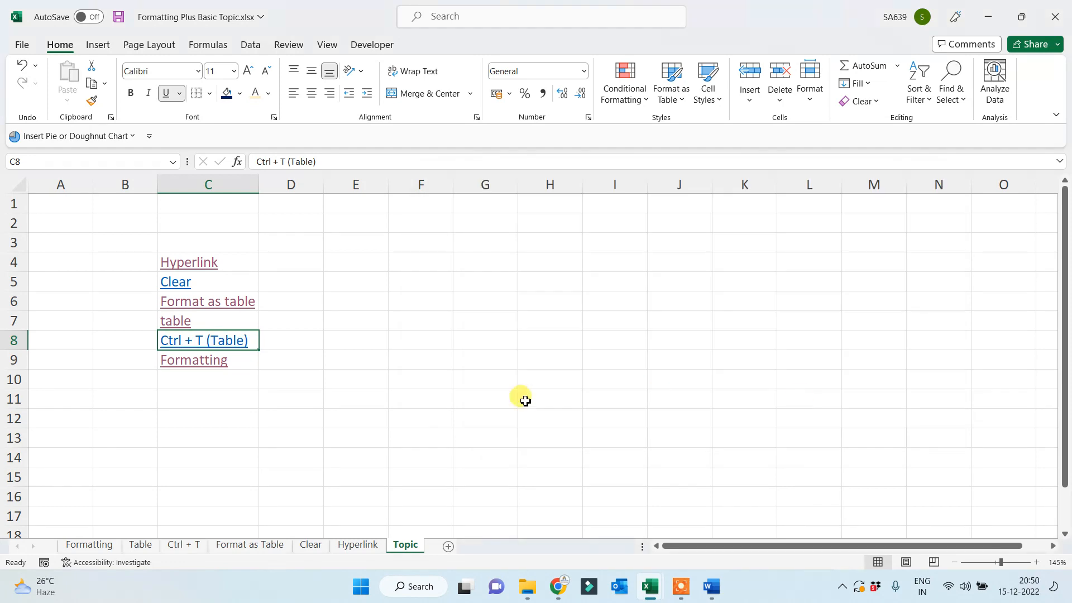
click(419, 400)
Test the Ctrl + T (Table) link in C8 and the Clear link in C5, returning to the Topic sheet after each
click(220, 341)
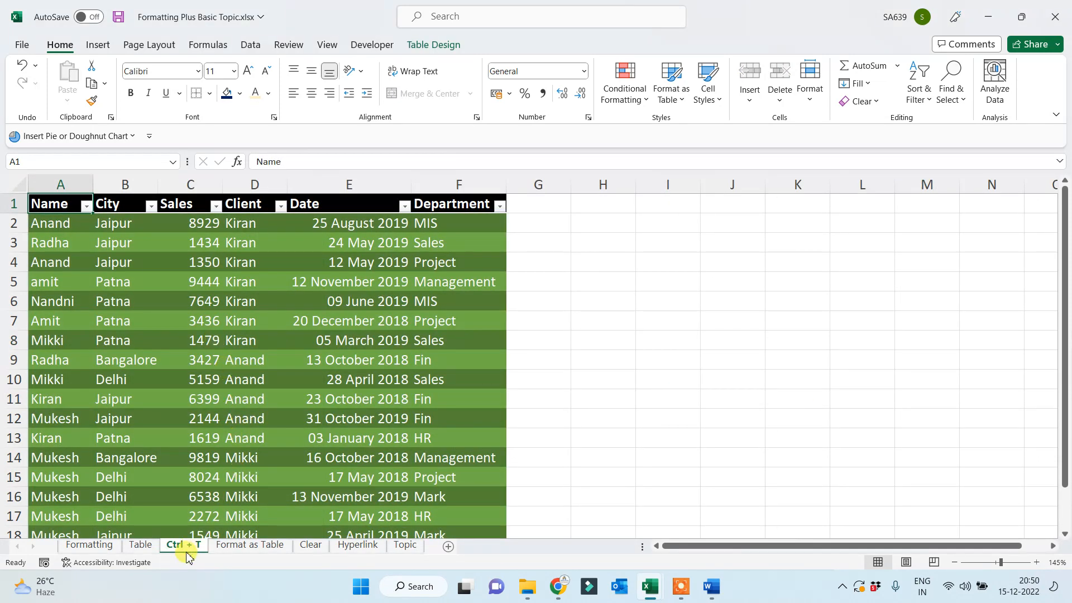
click(404, 544)
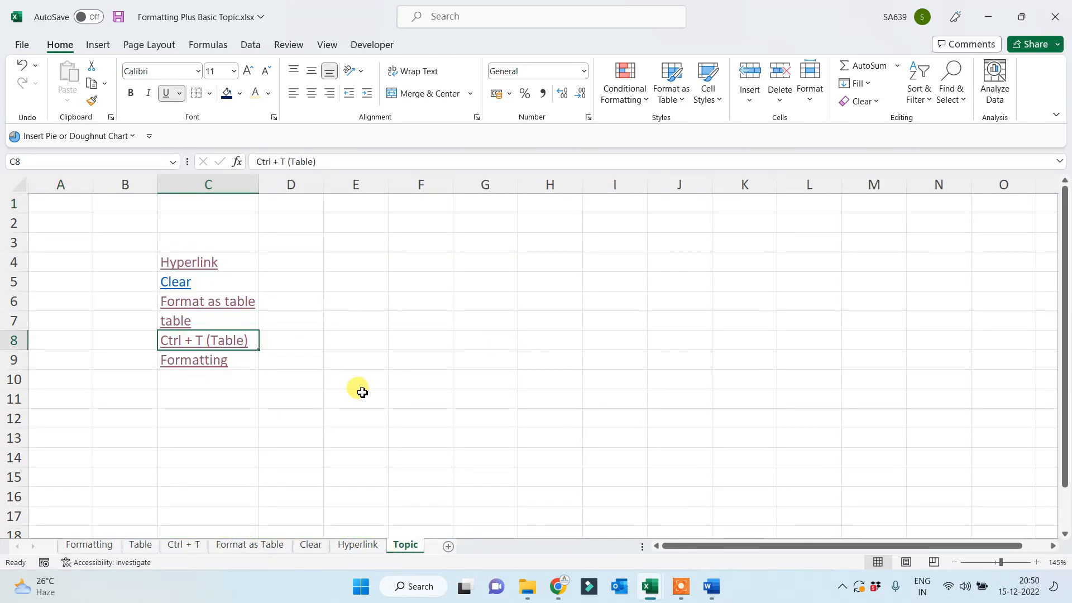
click(178, 283)
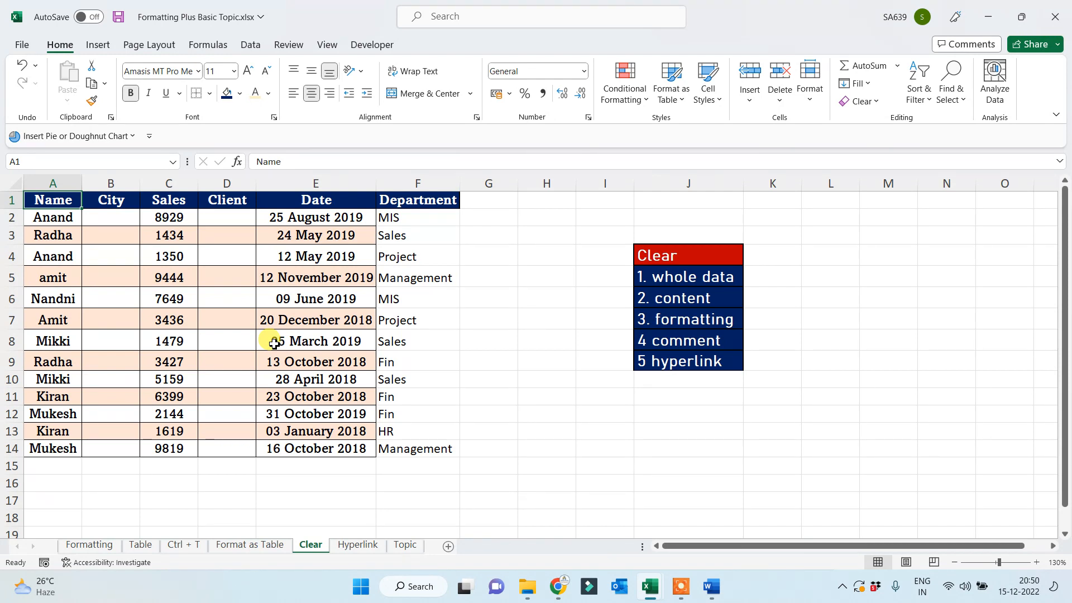
click(507, 430)
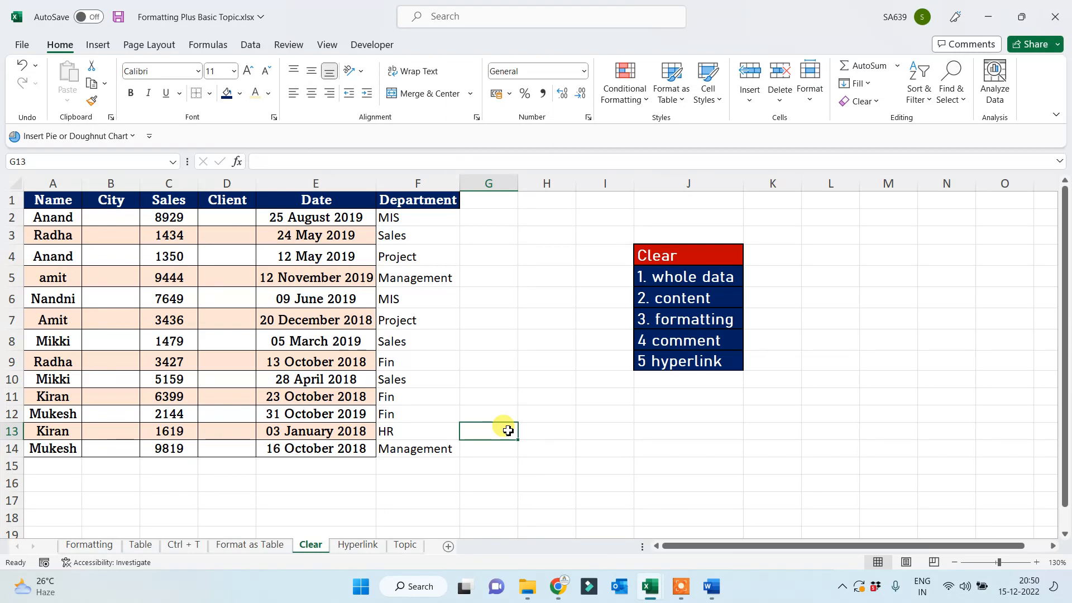
click(406, 546)
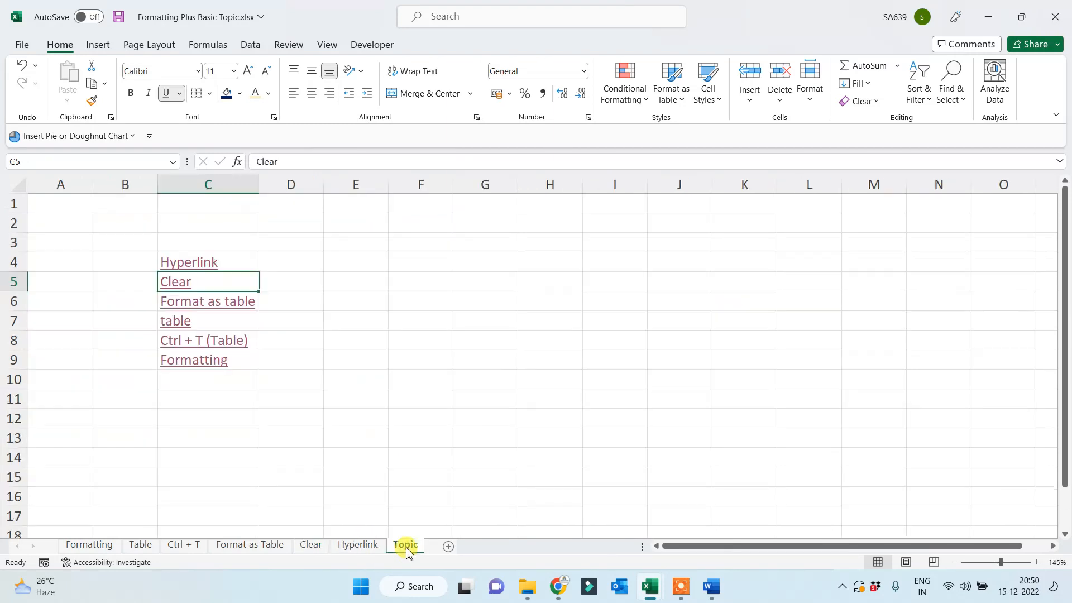
Follow the table link in C7 and return to the Topic sheet through the Go to Topic link
click(175, 329)
click(657, 335)
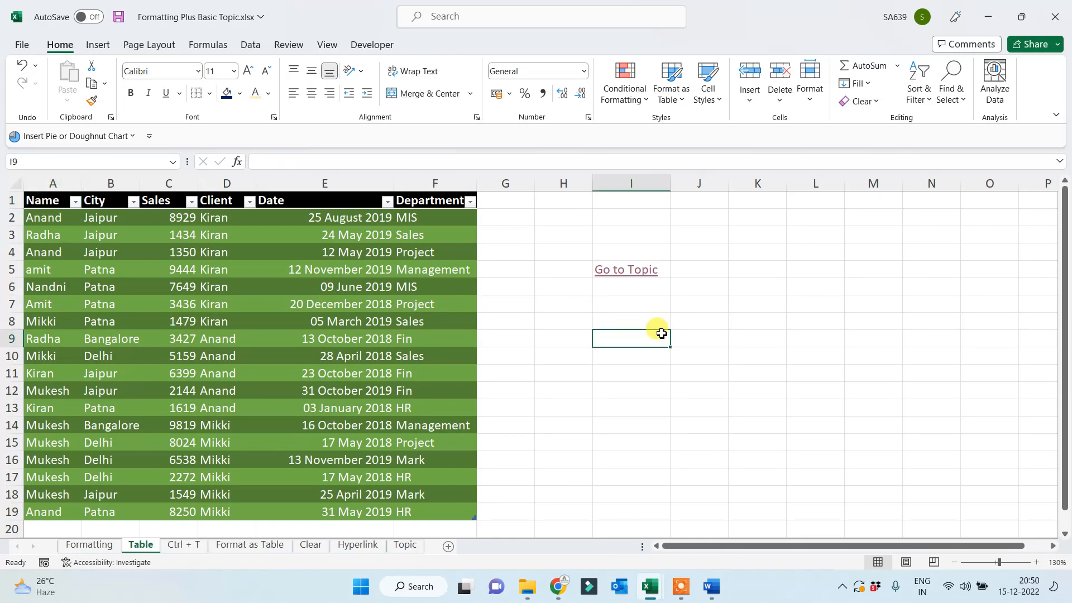
click(637, 278)
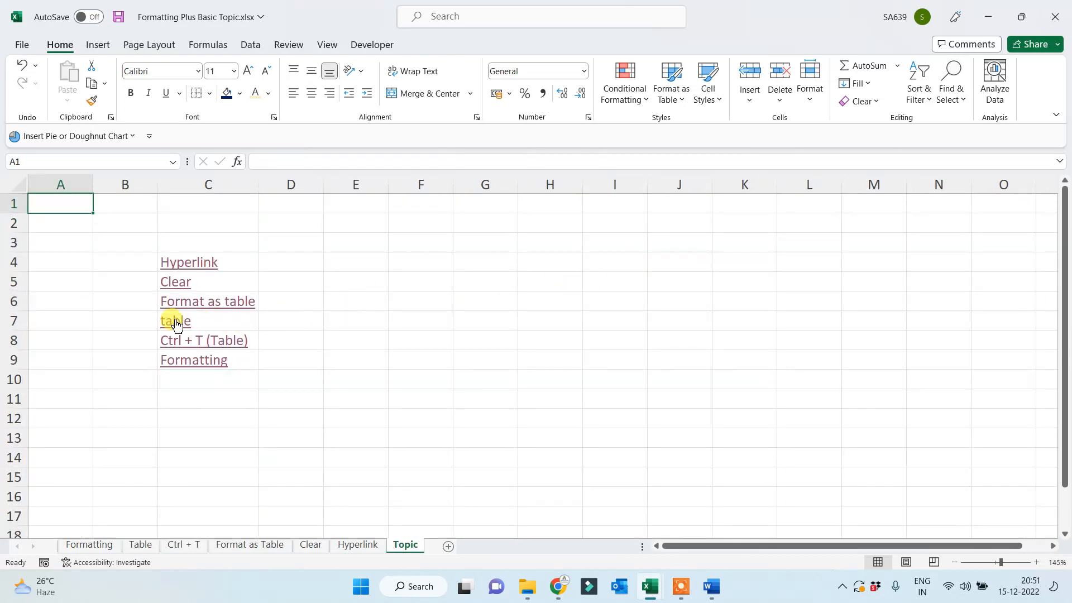
Copy the Go to Topic link from I5 of the Table sheet into J1 of the Formatting sheet
click(175, 325)
click(625, 319)
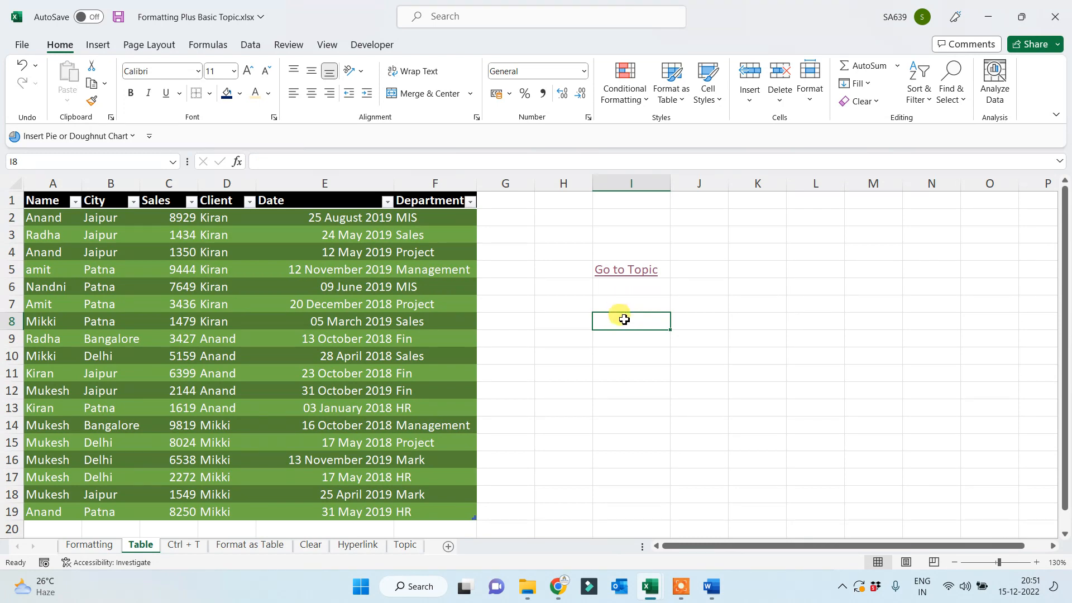
key(Up)
key(Up)
key(Up)
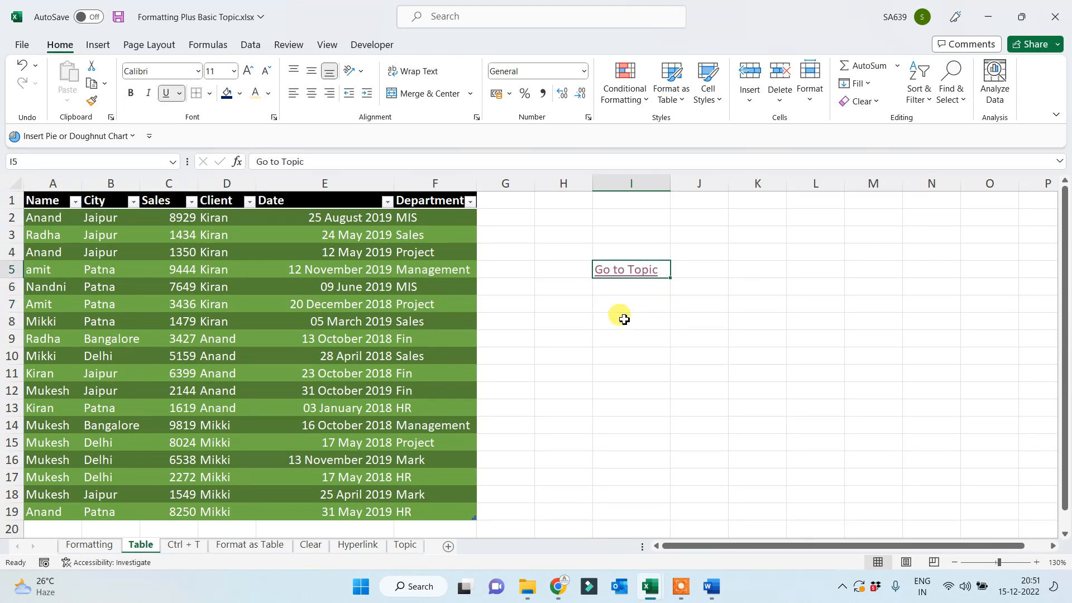
key(ctrl+c)
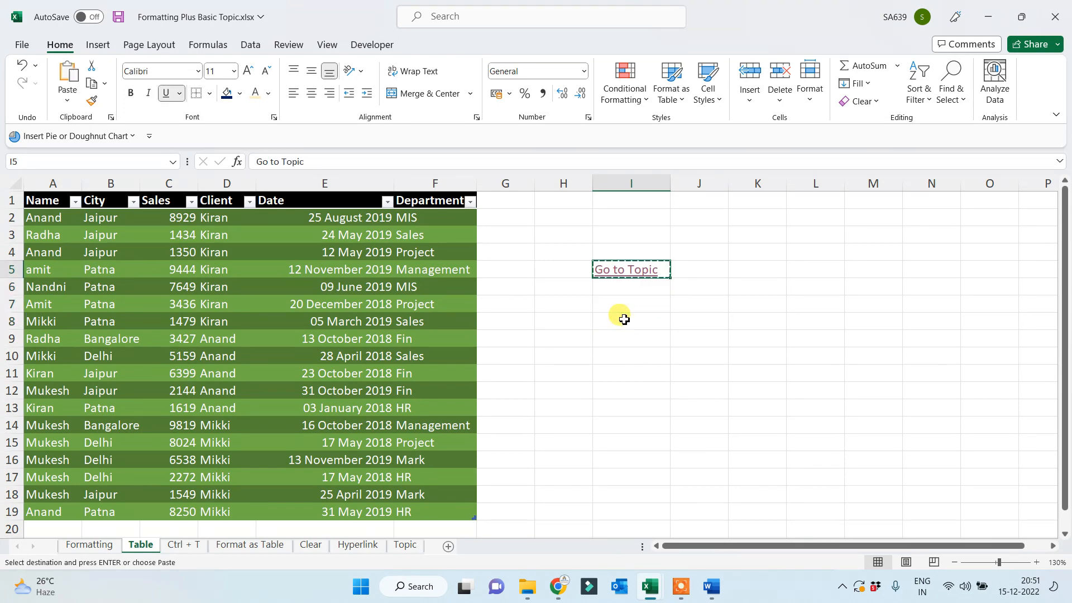
click(92, 546)
click(649, 212)
key(ctrl+v)
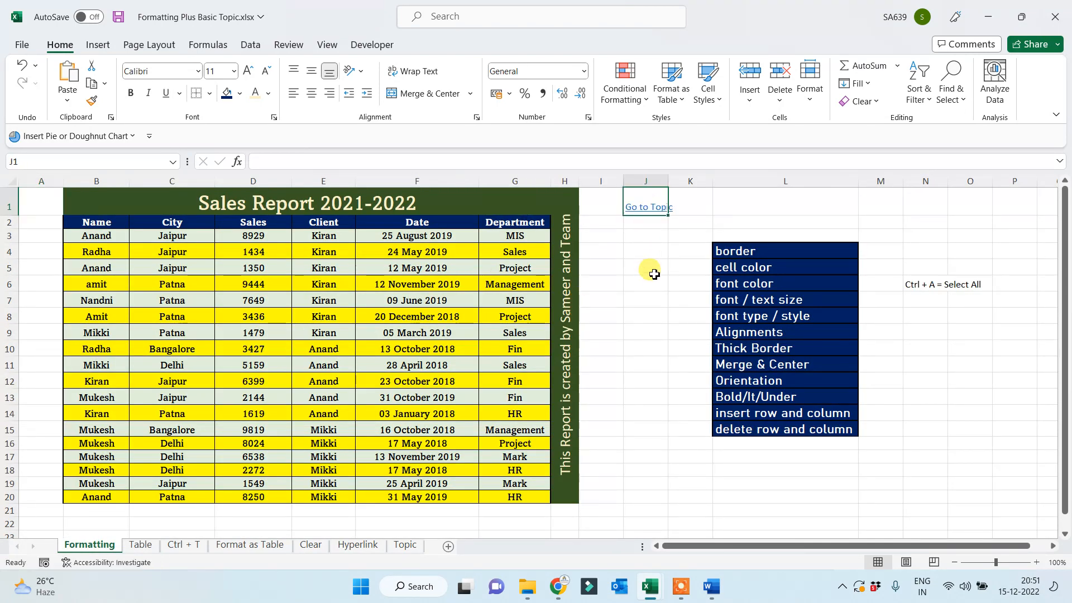
Paste the copied Go to Topic link into cell H2 of the Ctrl + T and Format as Table sheets
click(184, 546)
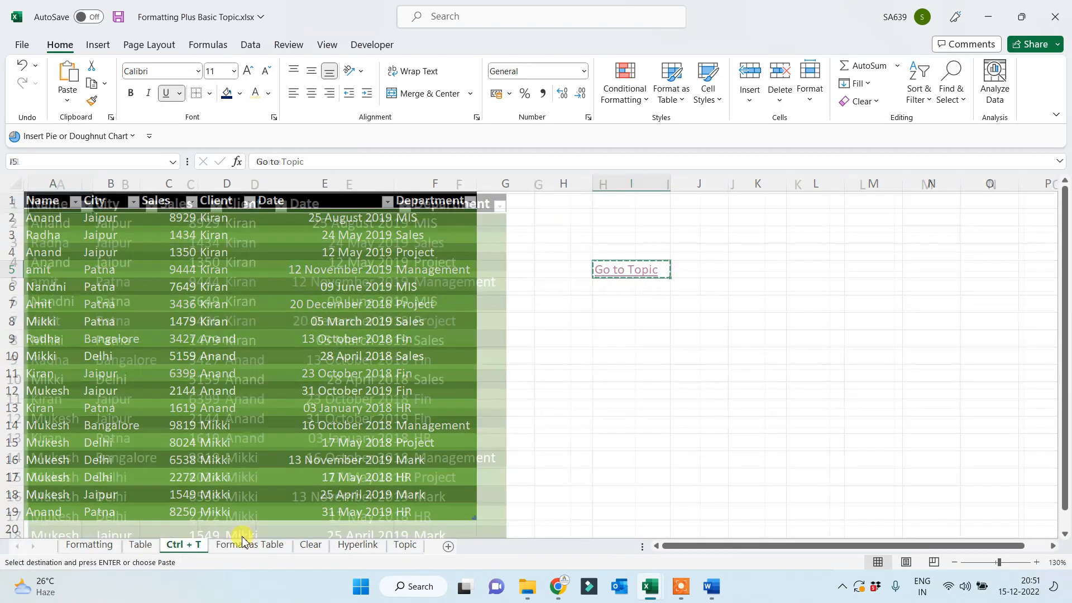
click(602, 227)
key(ctrl+v)
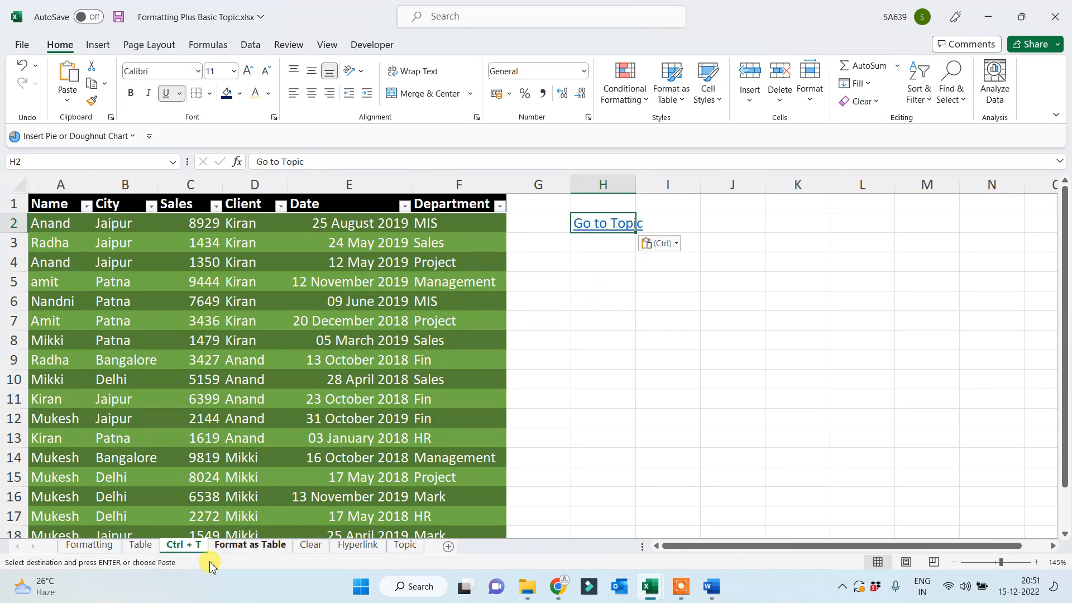
click(223, 546)
click(564, 217)
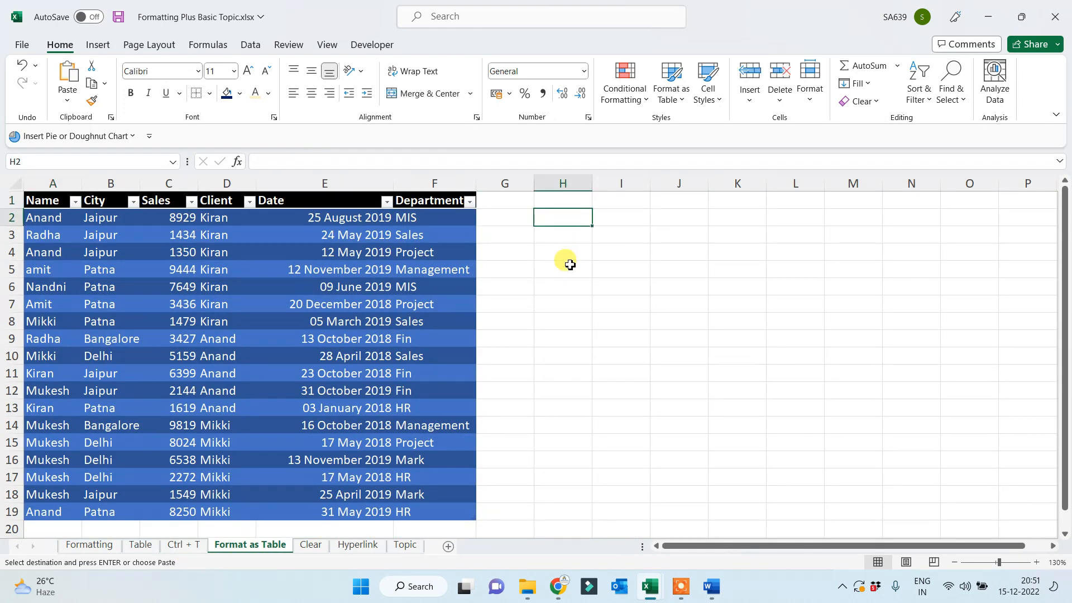
key(ctrl+v)
Paste the Go to Topic link into H2 of the Clear sheet and F10 of the Hyperlink sheet
click(313, 545)
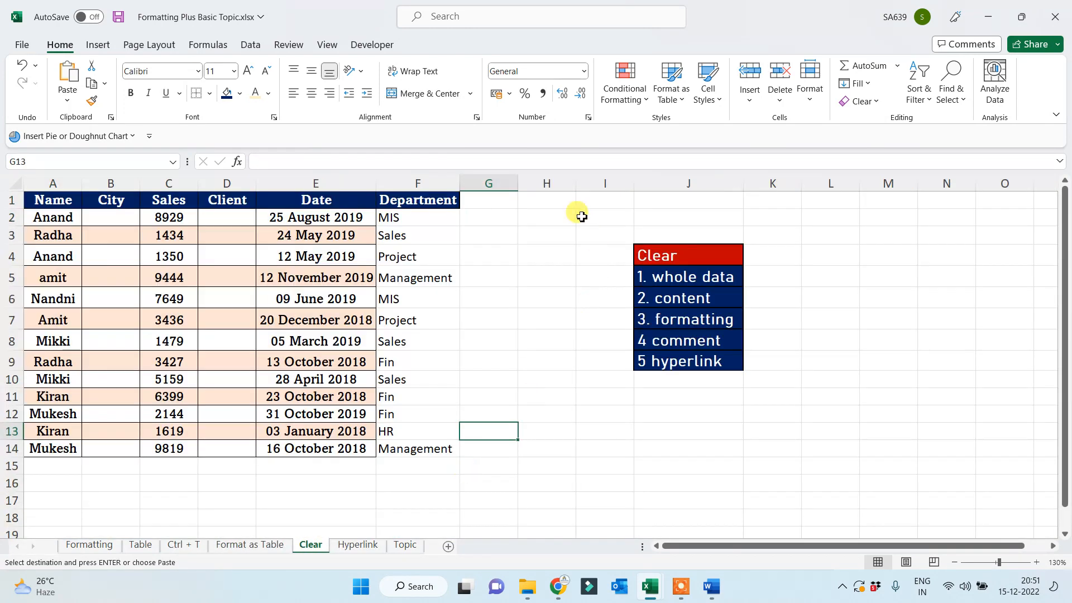
click(523, 219)
text(Go to Topic)
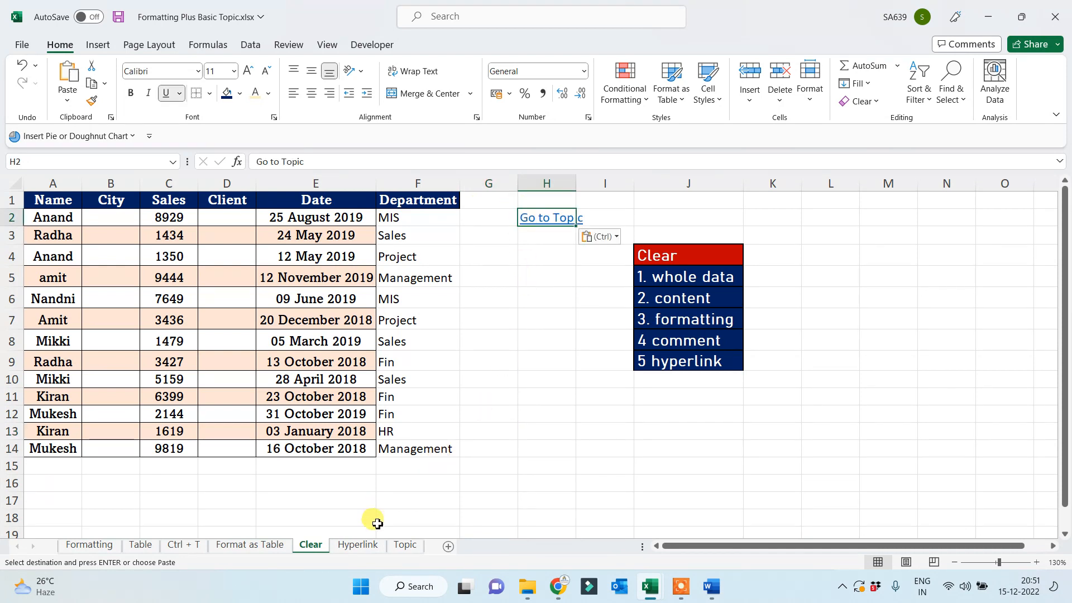
click(358, 544)
click(469, 377)
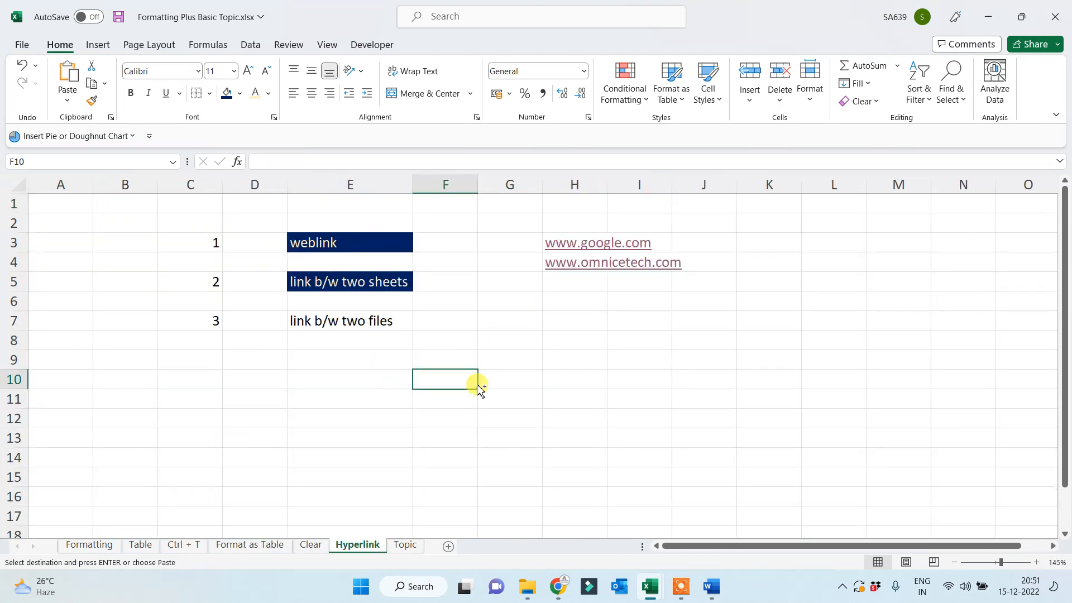
text(Go to Topic)
Test the Format as table and Clear links on the Topic sheet, returning through the Go to Topic link after each
click(405, 545)
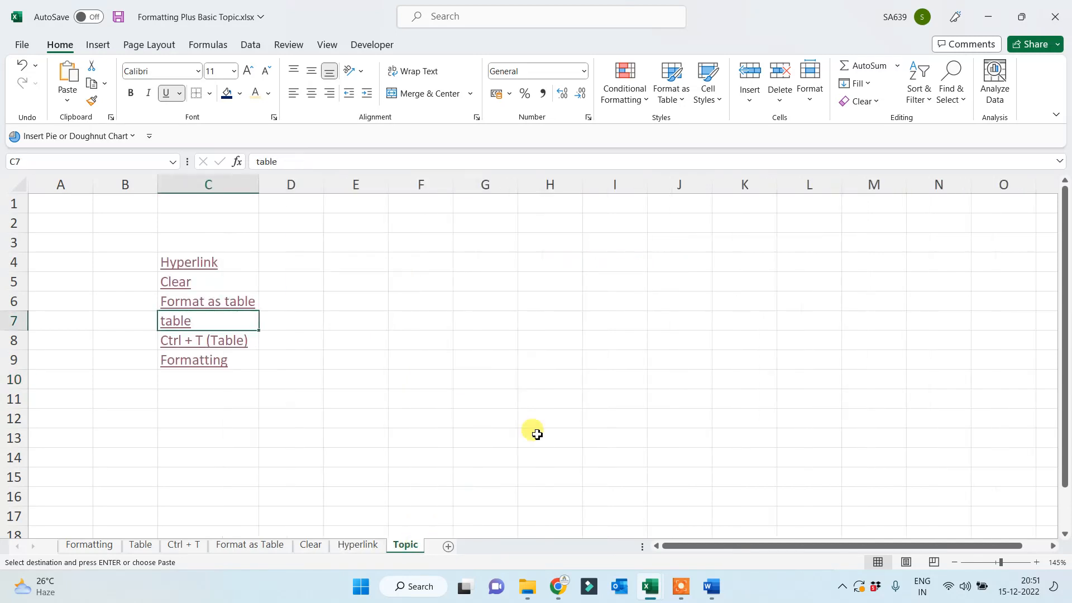
click(200, 302)
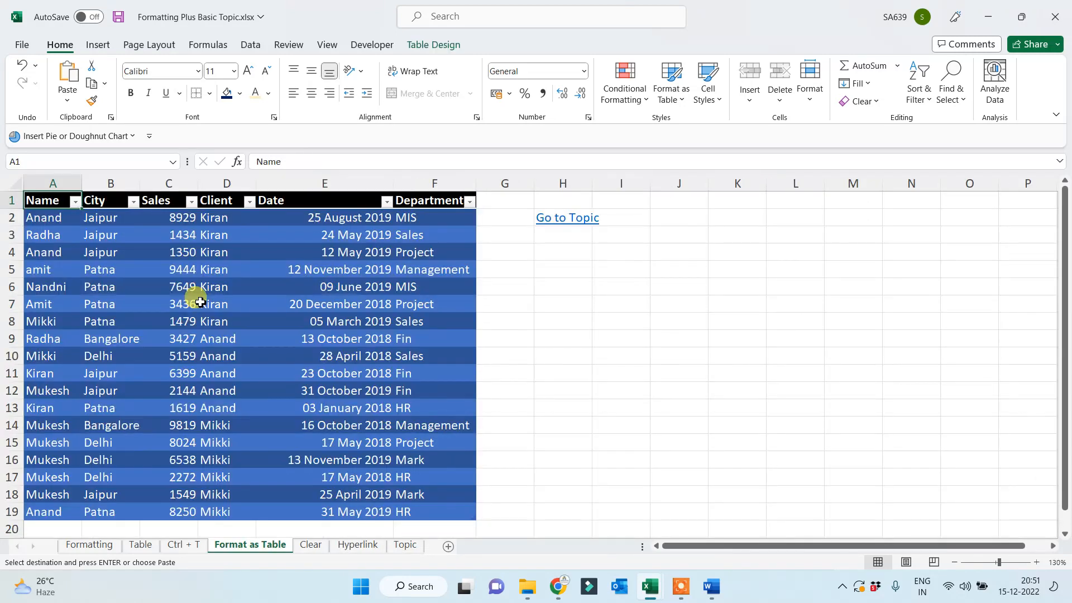
click(553, 219)
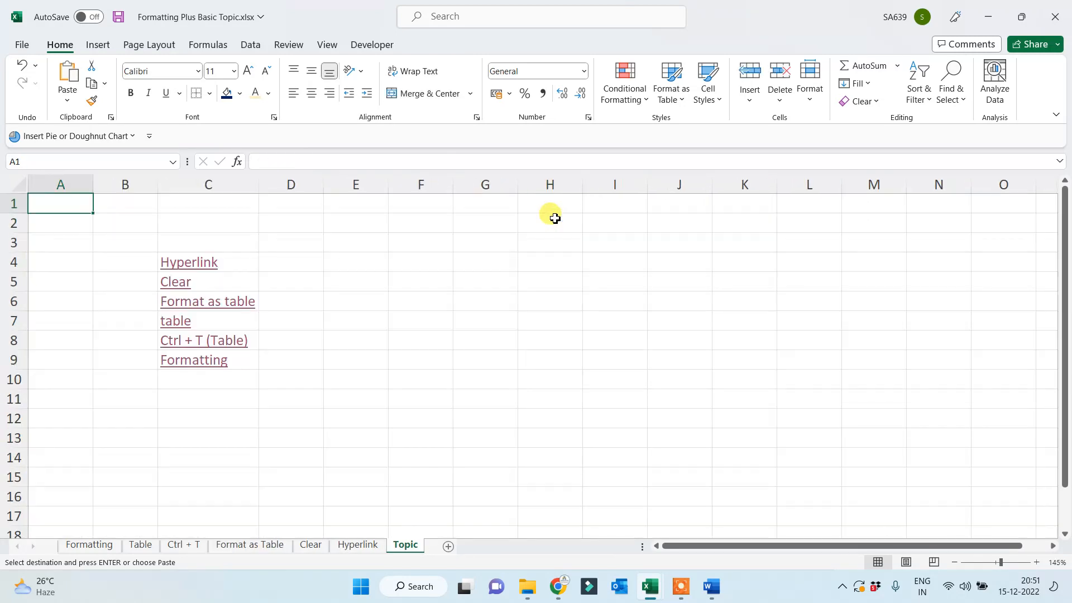
click(176, 282)
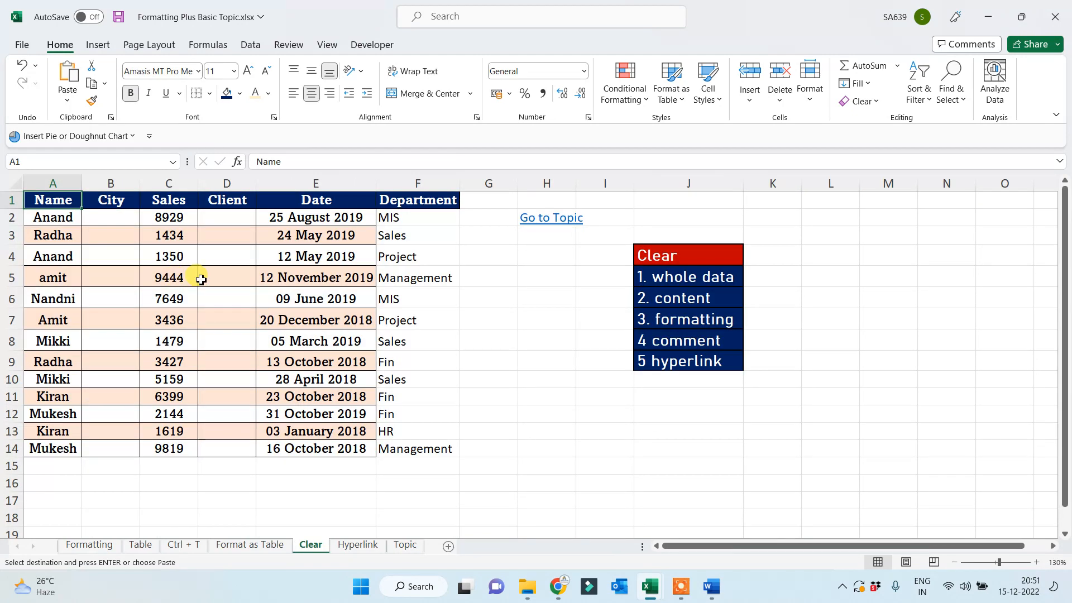
click(552, 219)
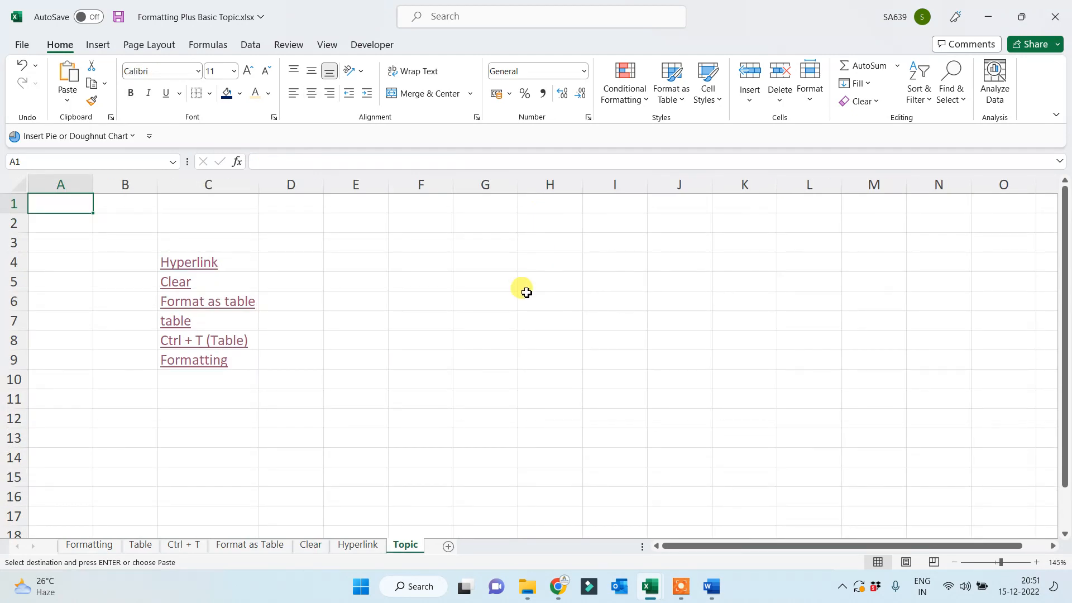
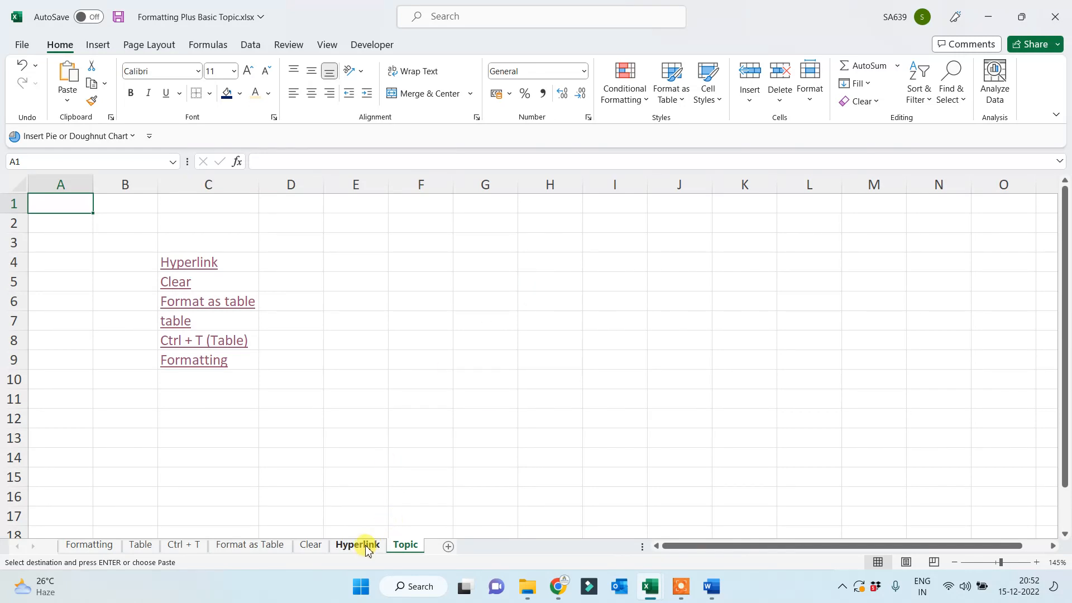
Enter the file types Excel, Word, PPT and PDF in cells K3 to K6 of the Hyperlink sheet
click(364, 546)
click(593, 369)
click(679, 337)
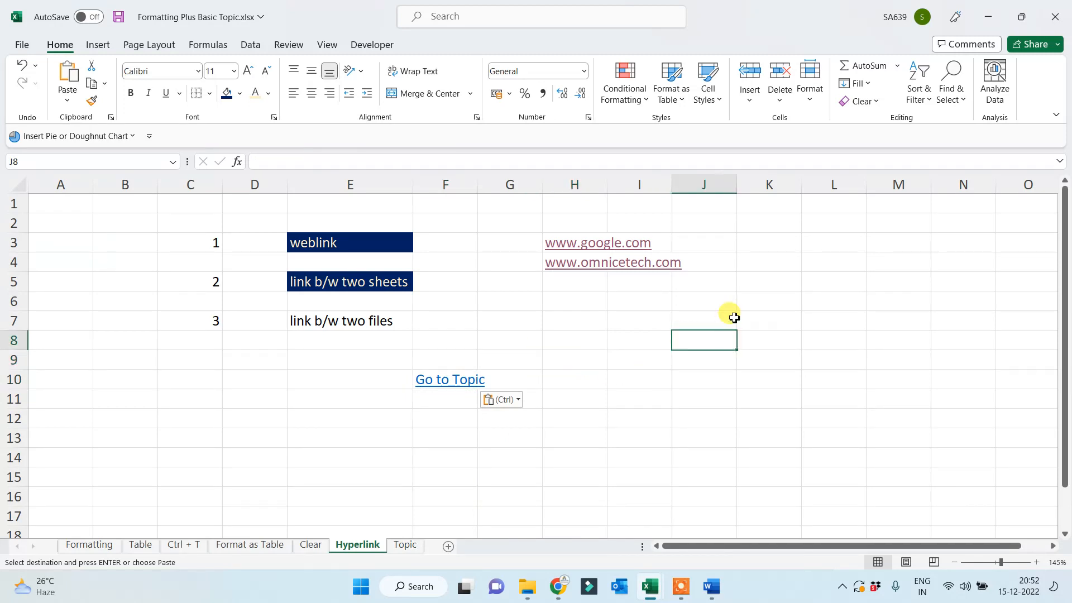
click(723, 300)
click(781, 265)
click(783, 244)
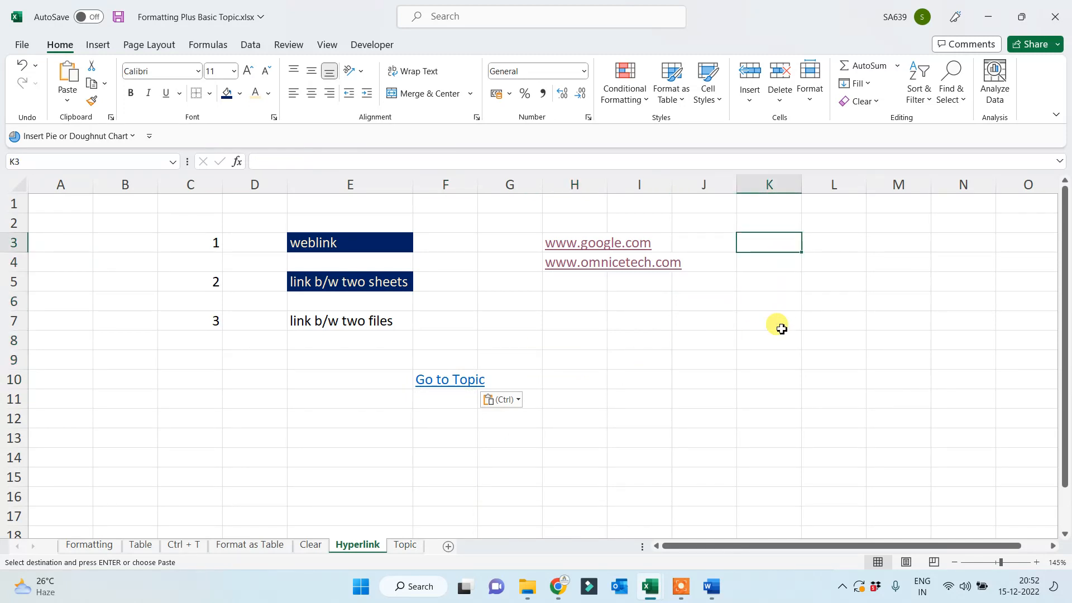
text(Excel)
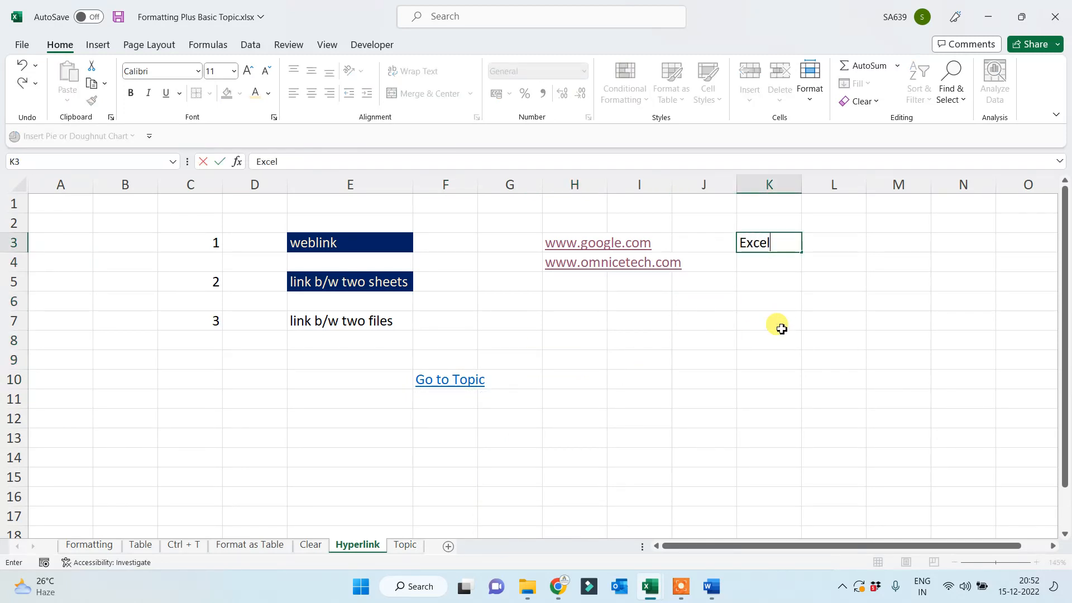
key(Return)
text(Word)
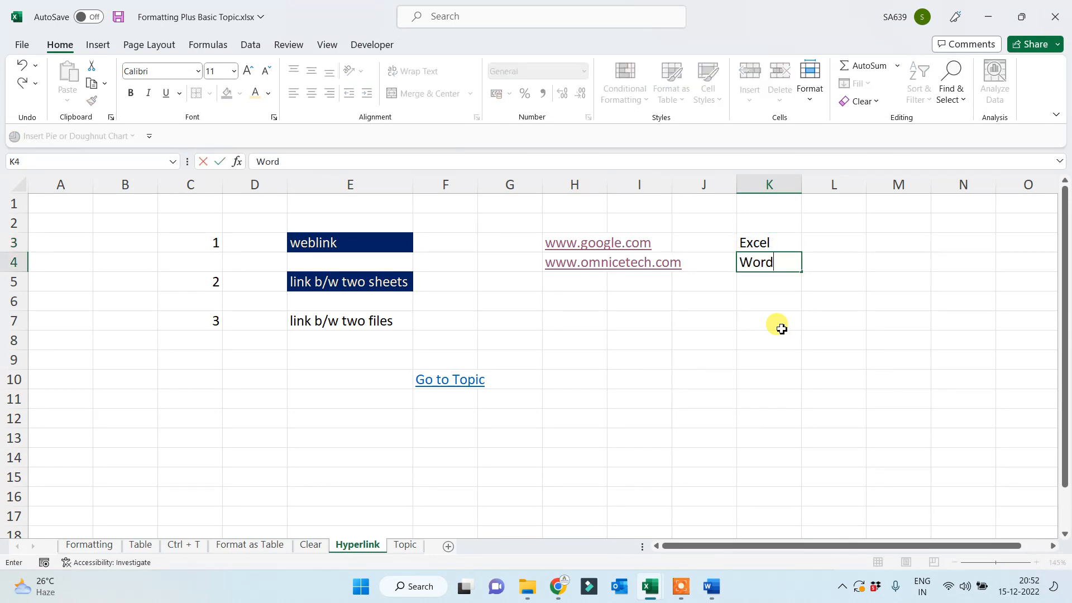
key(Return)
text(PPT)
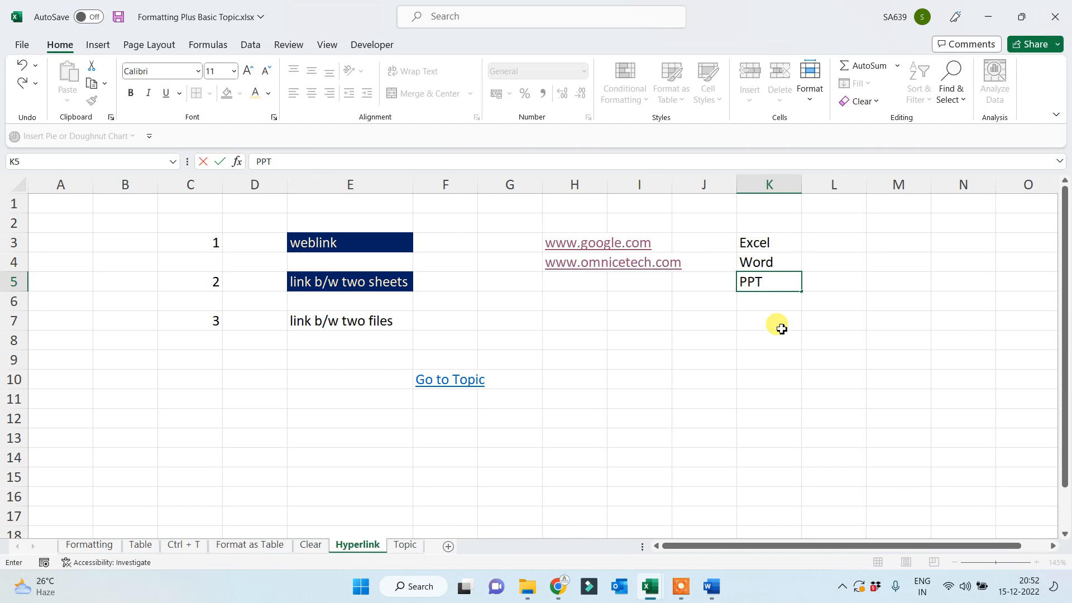
key(Return)
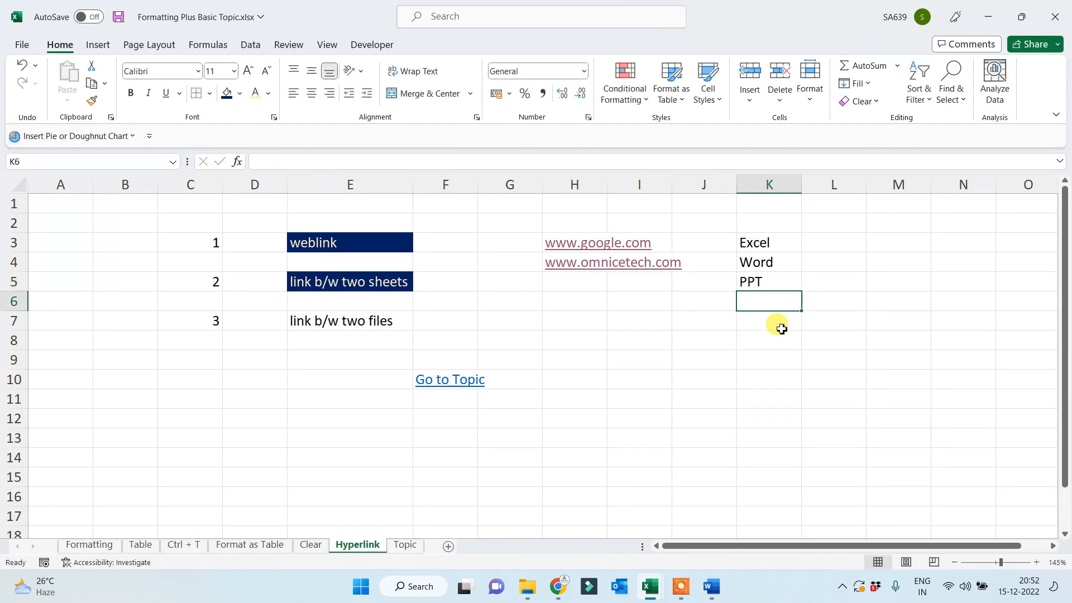
text(PDF)
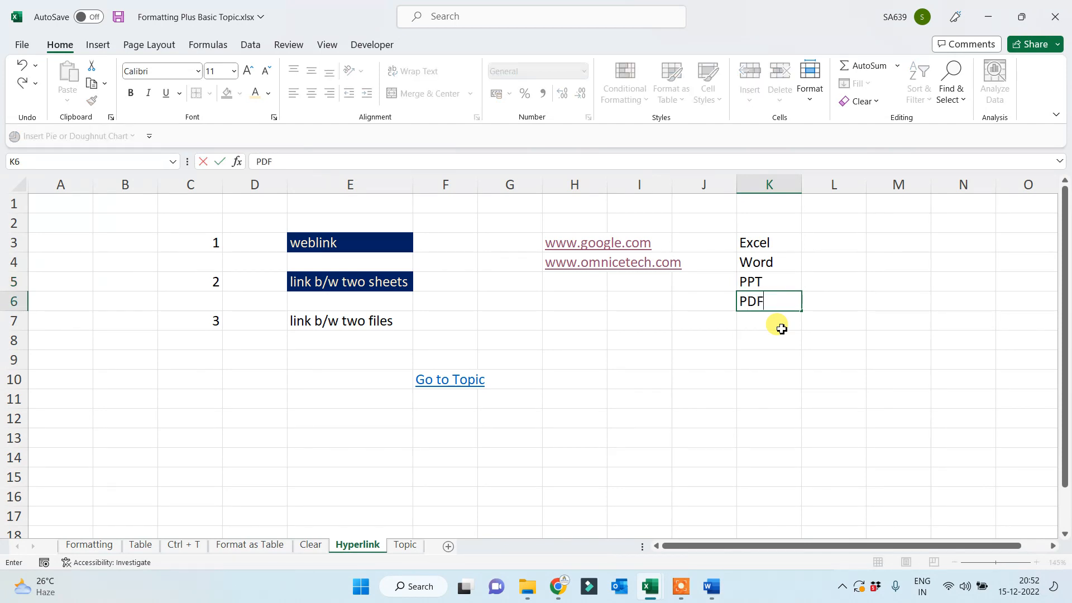
key(Return)
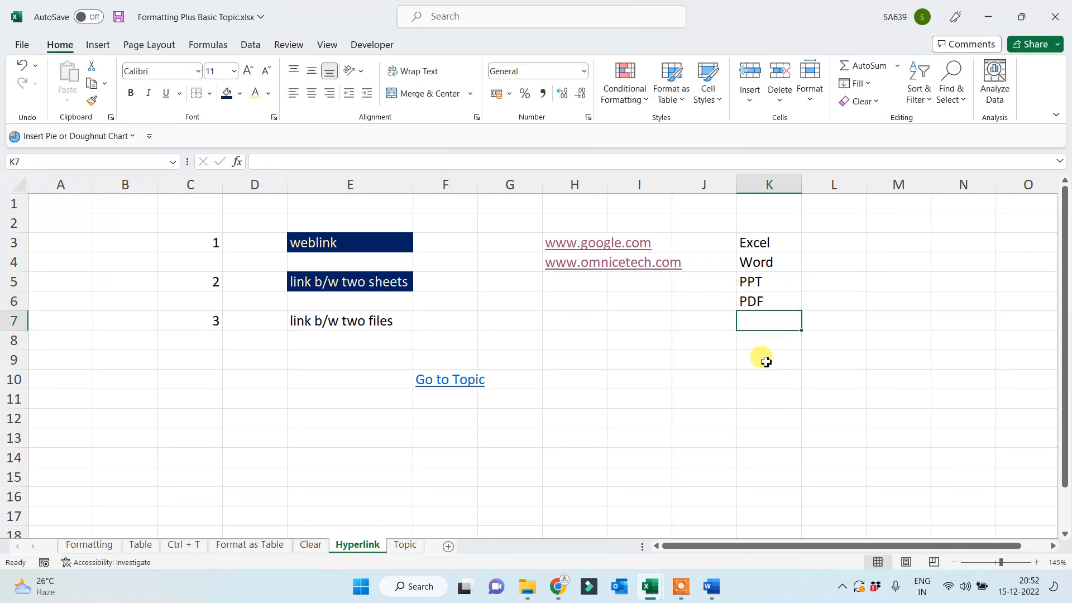
click(763, 246)
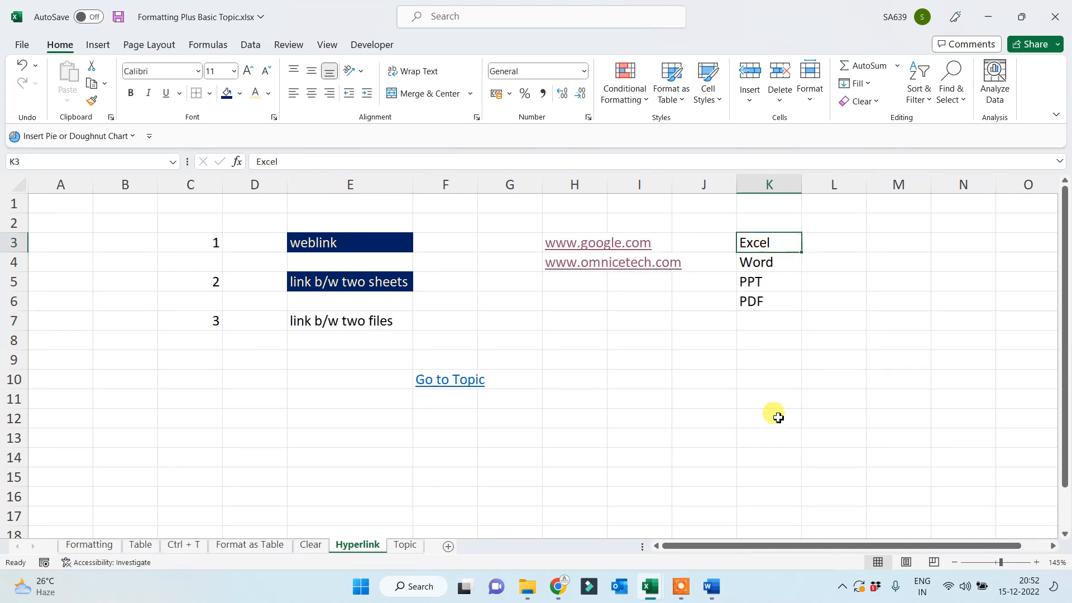
click(782, 263)
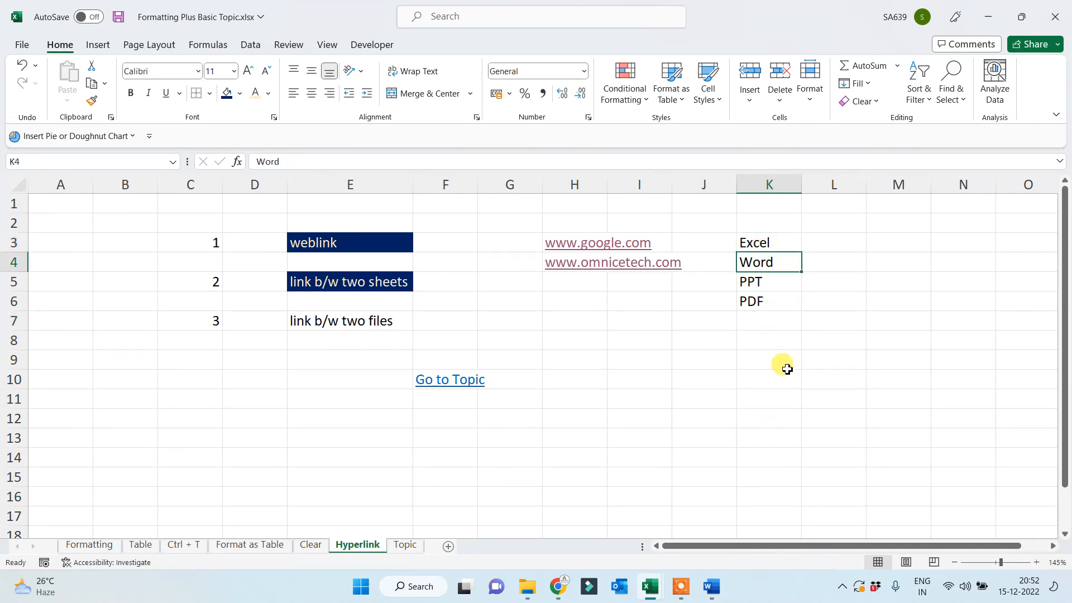
click(776, 284)
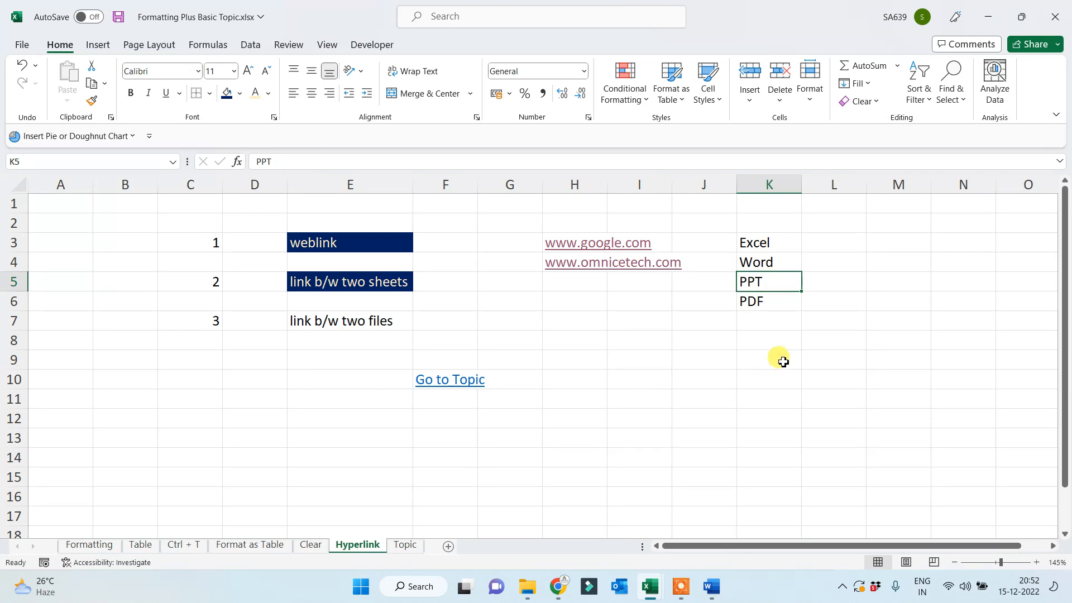
Insert a hyperlink on the Excel entry in K3 that leads to the existing file 10 funs.xlsx in the Class Work Data folder
click(765, 243)
right_click(770, 244)
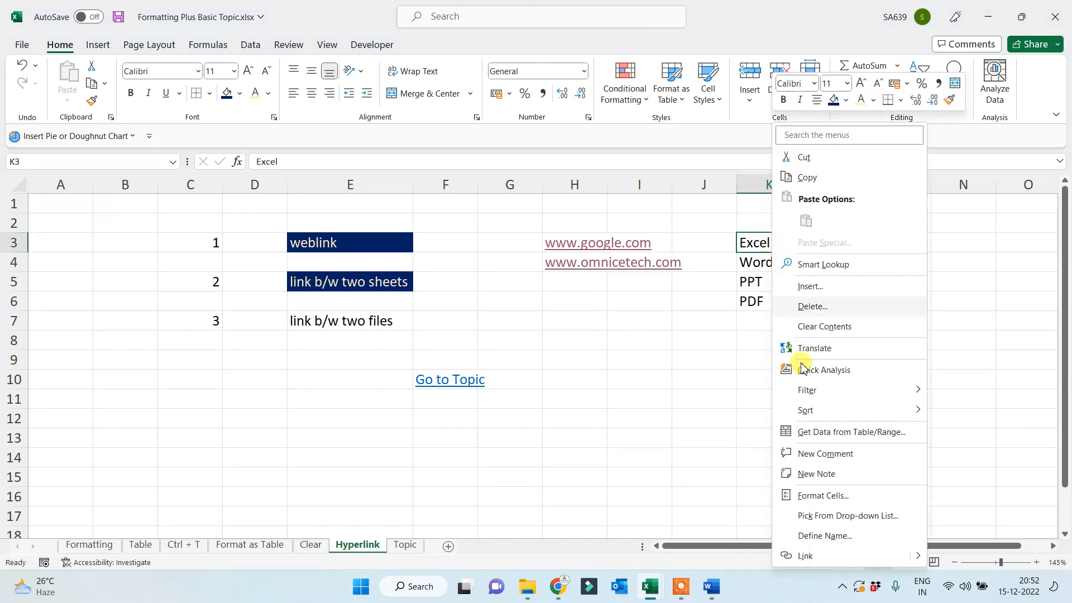
click(807, 556)
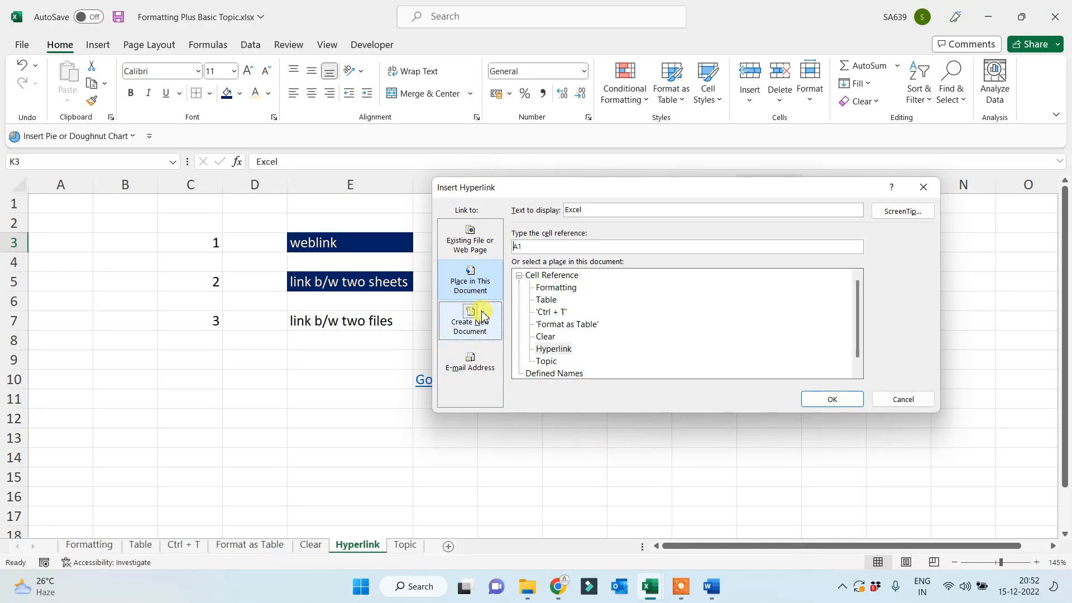
click(472, 284)
click(476, 239)
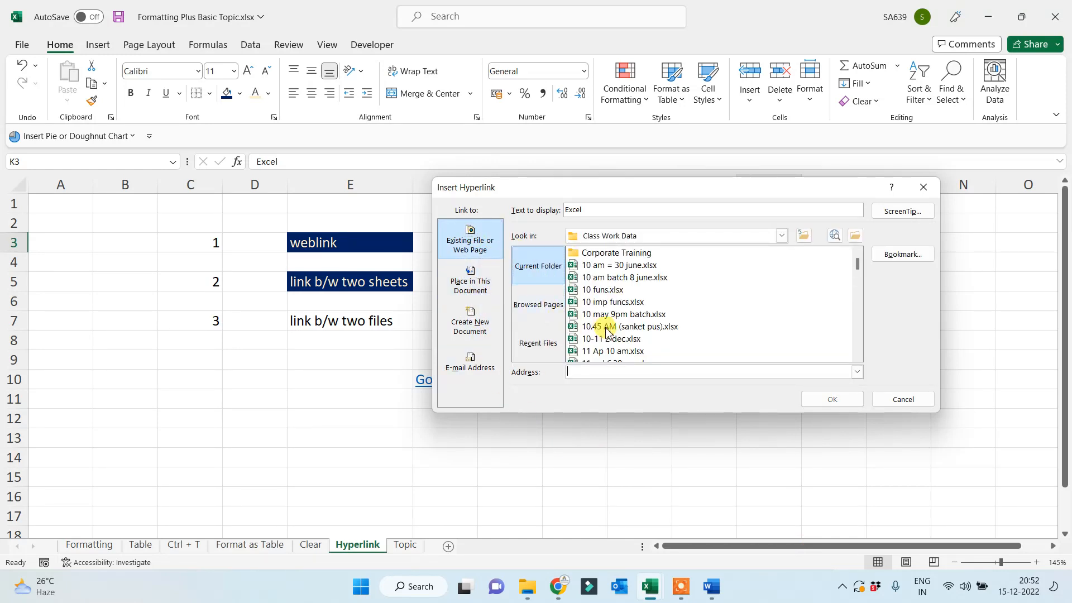
click(596, 291)
click(848, 400)
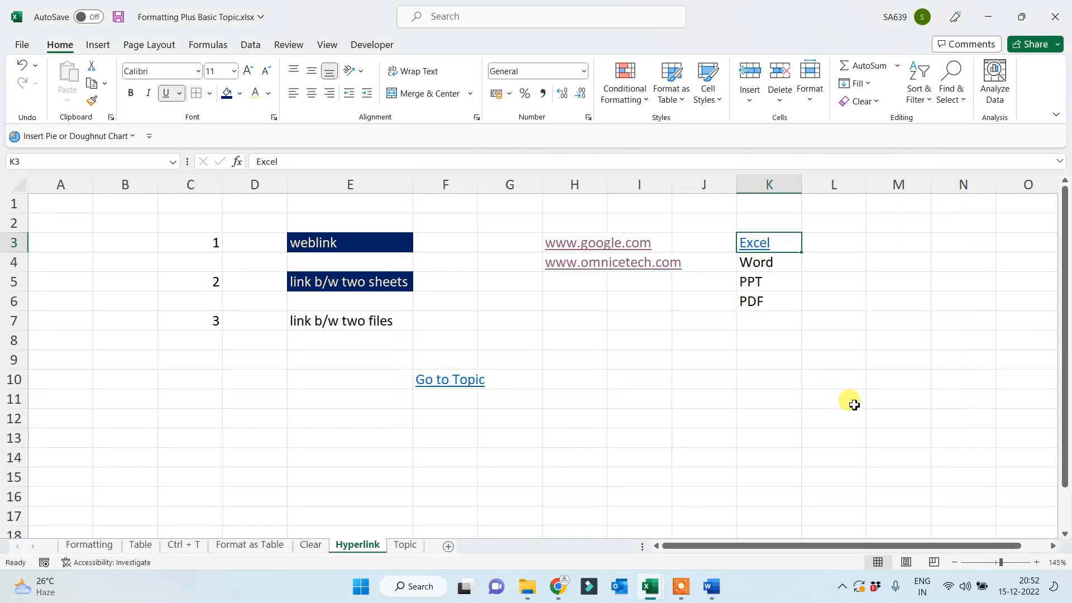
Insert a hyperlink on the Word entry in K4 that leads to About Institute - Project.docx on the Desktop
click(772, 262)
right_click(773, 262)
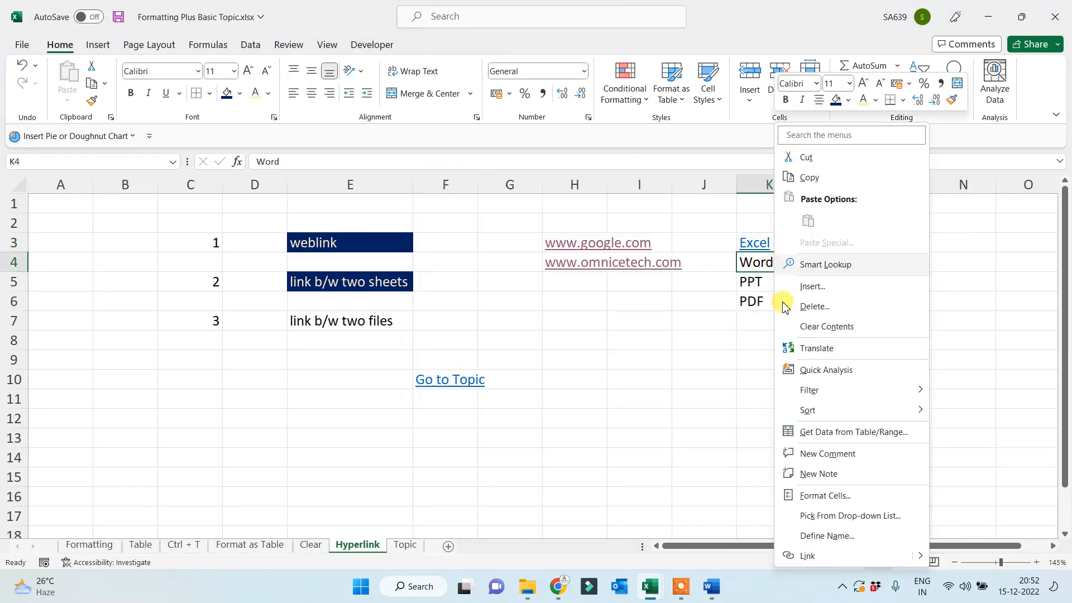
click(809, 559)
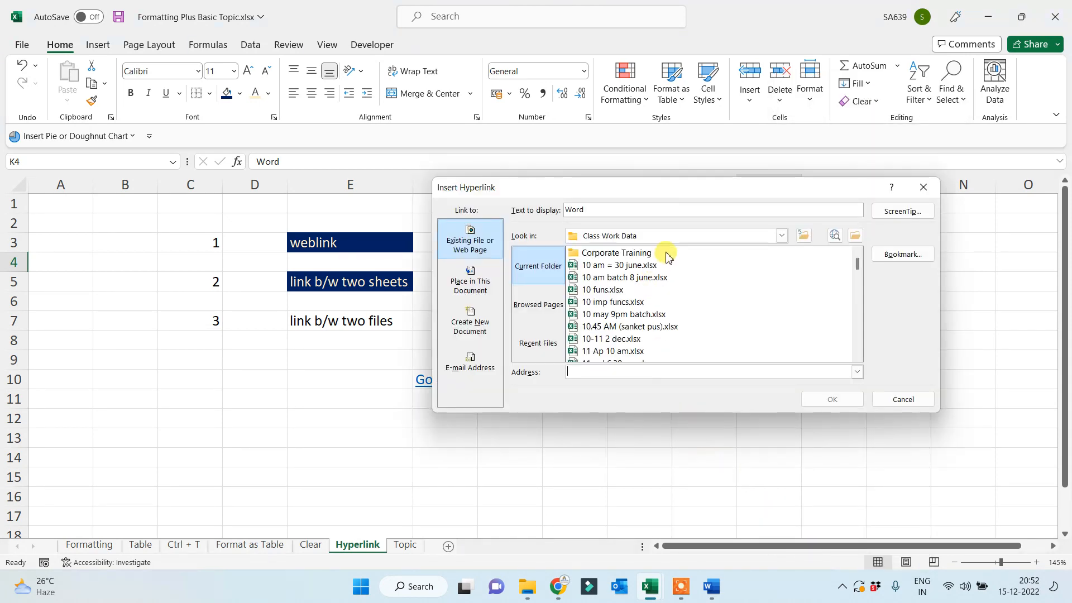
click(657, 235)
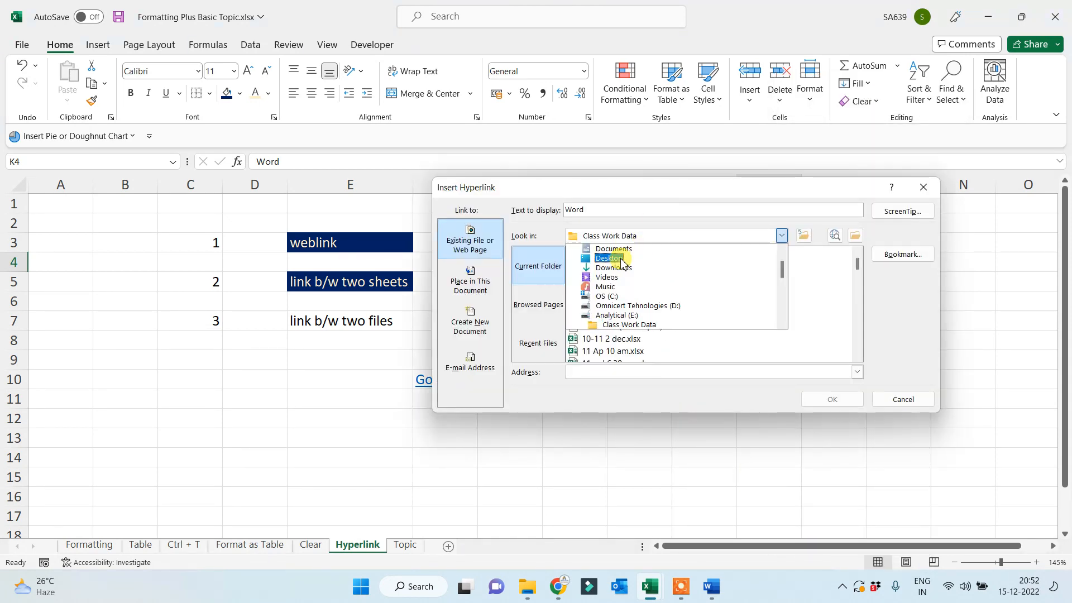
click(623, 258)
scroll(620, 307, down, 2)
scroll(620, 309, down, 2)
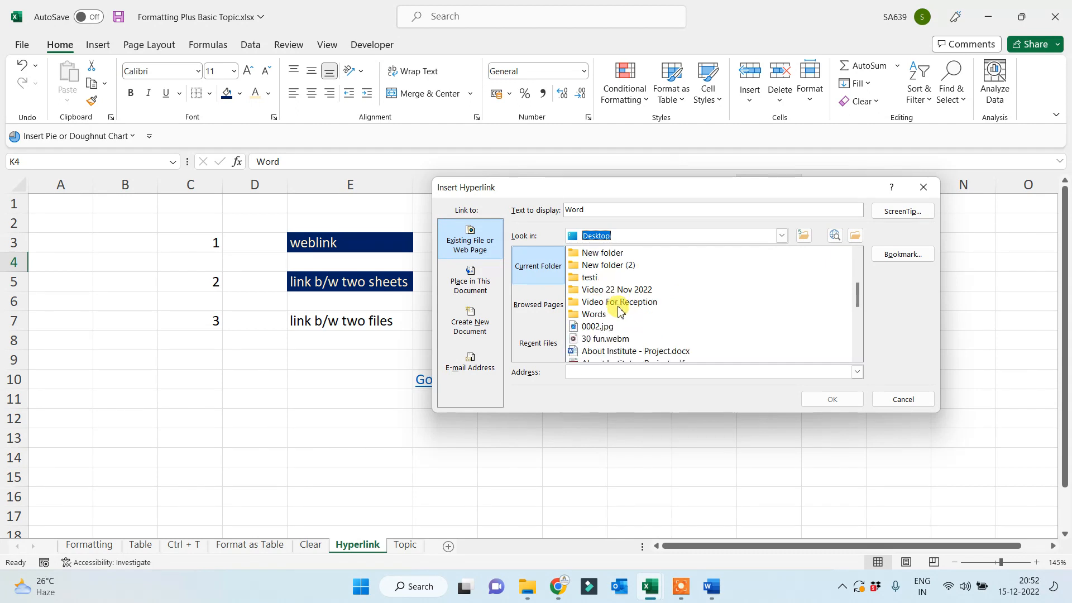
click(603, 314)
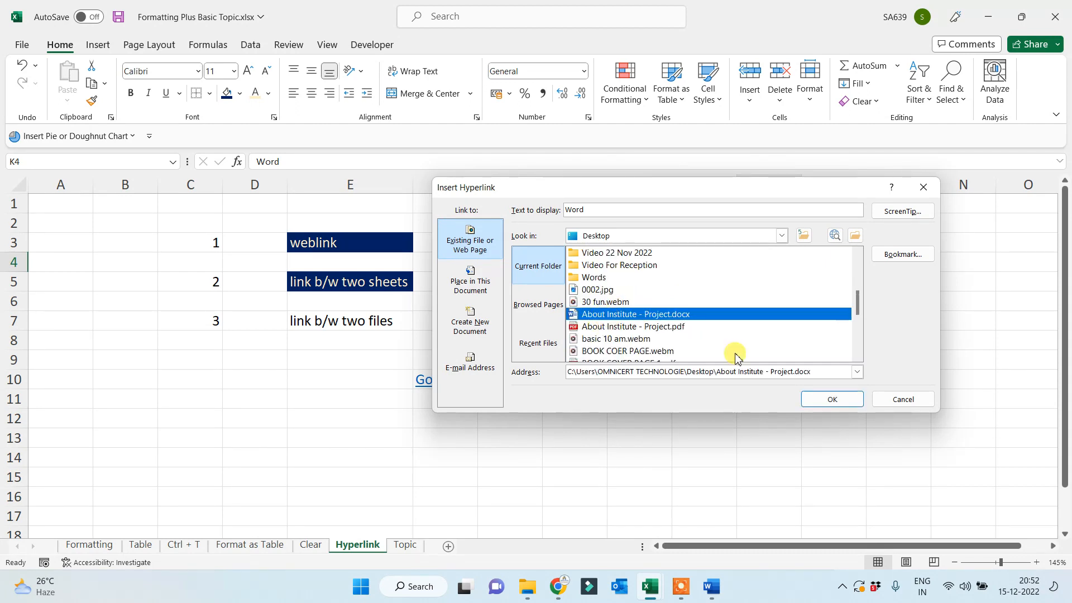
click(824, 399)
Insert a hyperlink on the PPT entry in K5 that leads to Adrishya.pptx in the Mixed File folder on the Desktop
click(751, 282)
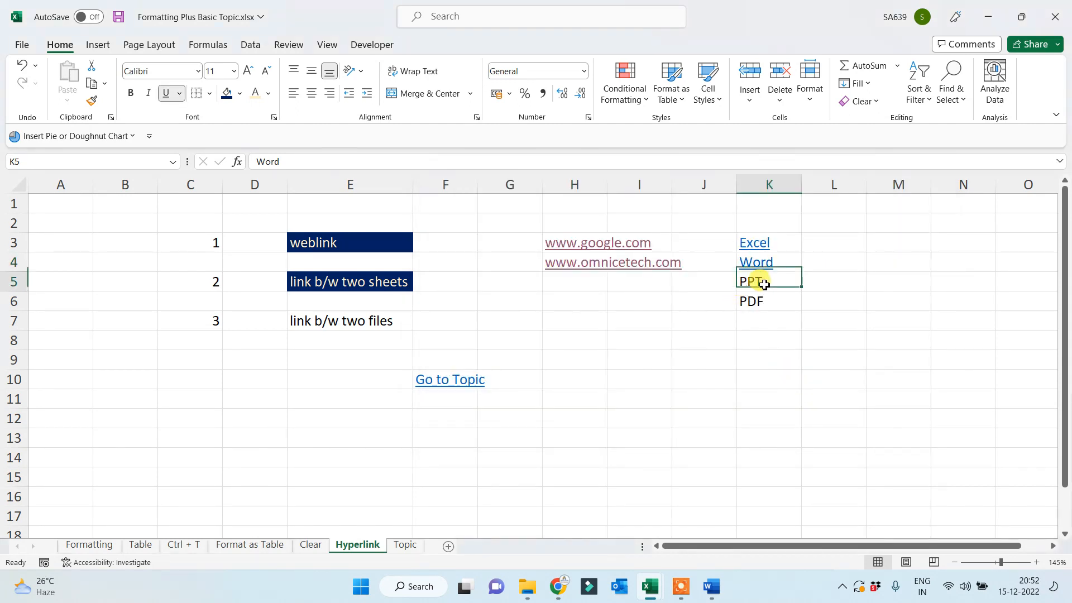
right_click(758, 282)
click(808, 557)
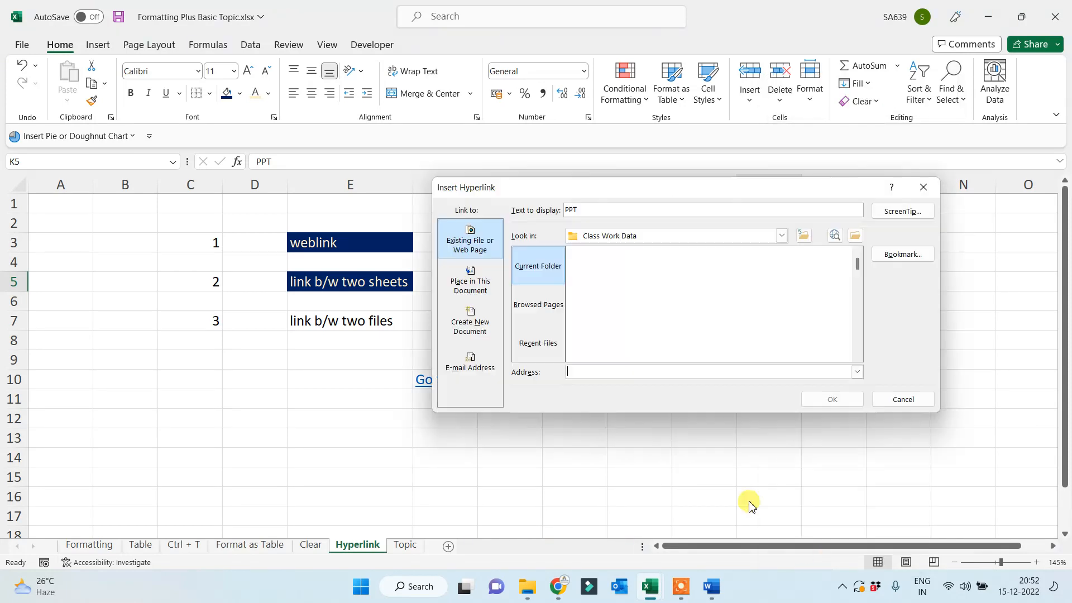
click(636, 236)
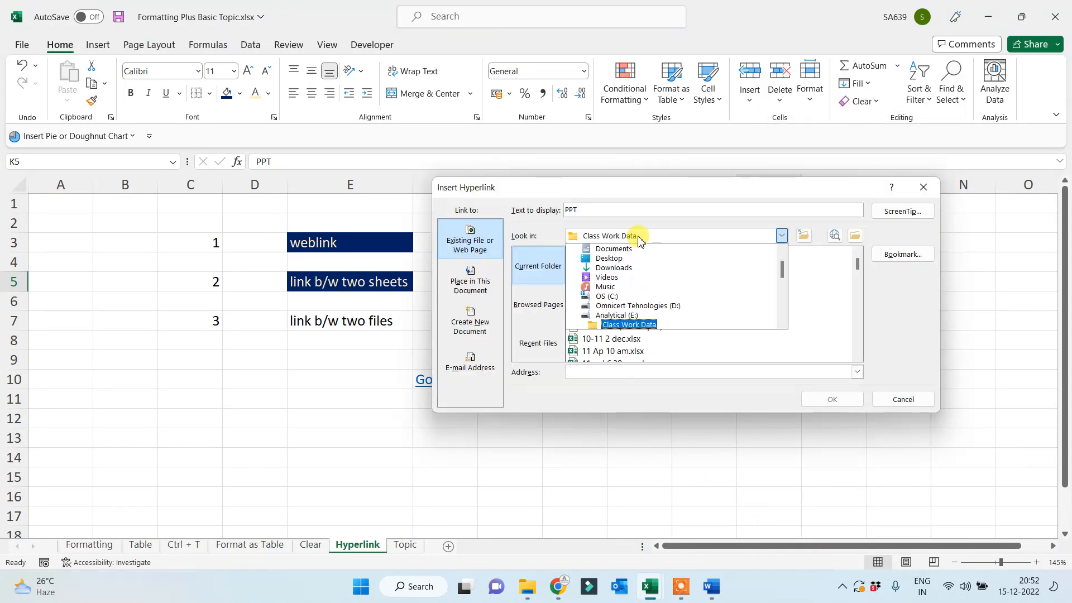
click(609, 258)
scroll(654, 329, down, 8)
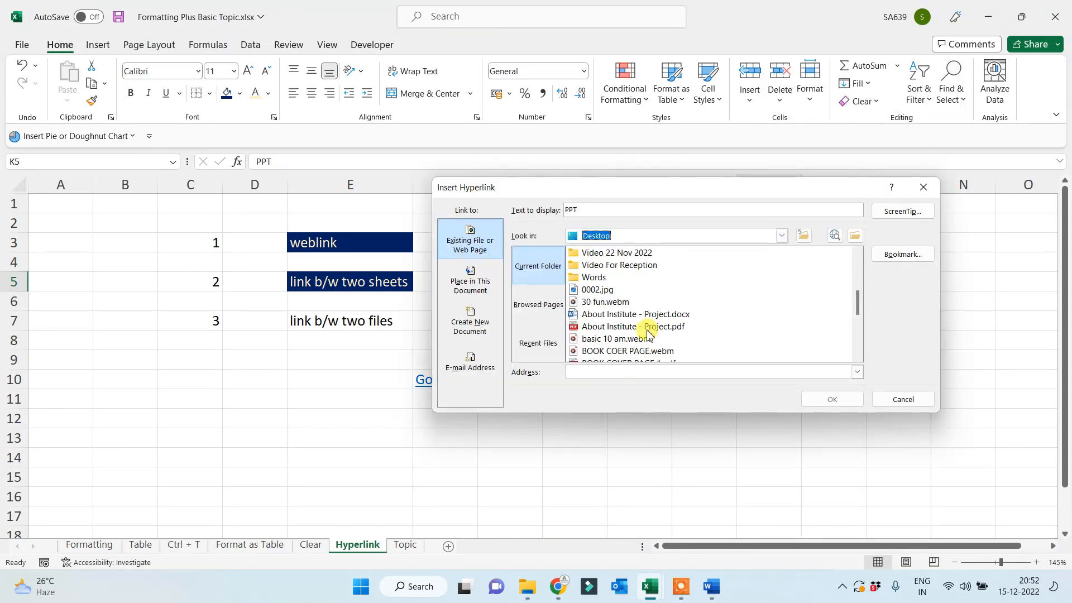
scroll(648, 334, down, 1)
scroll(648, 334, down, 3)
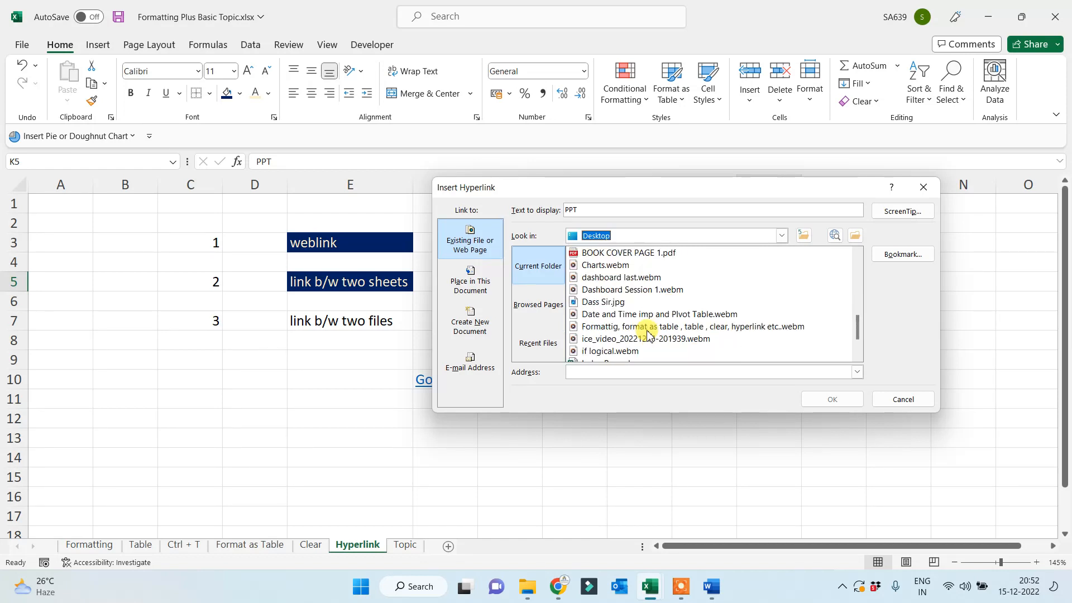
scroll(648, 335, up, 4)
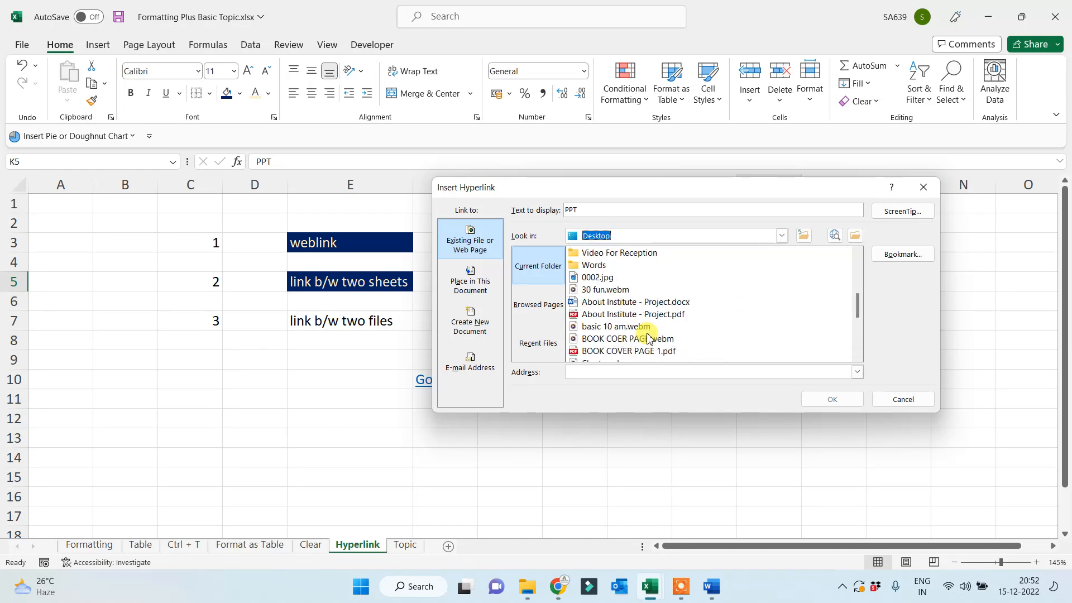
scroll(648, 335, up, 2)
double_click(587, 266)
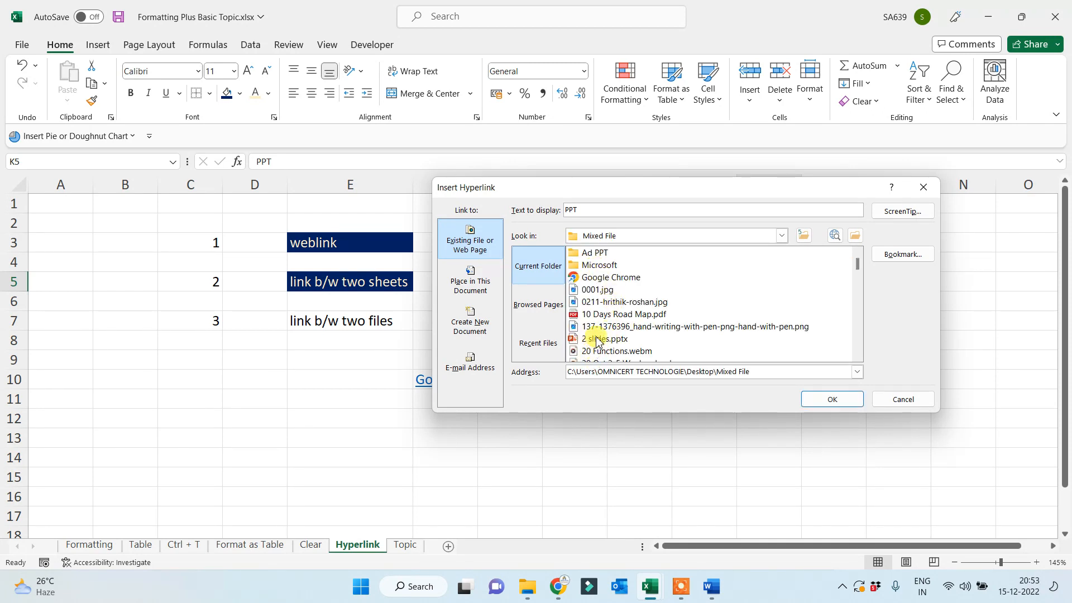
scroll(605, 300, down, 7)
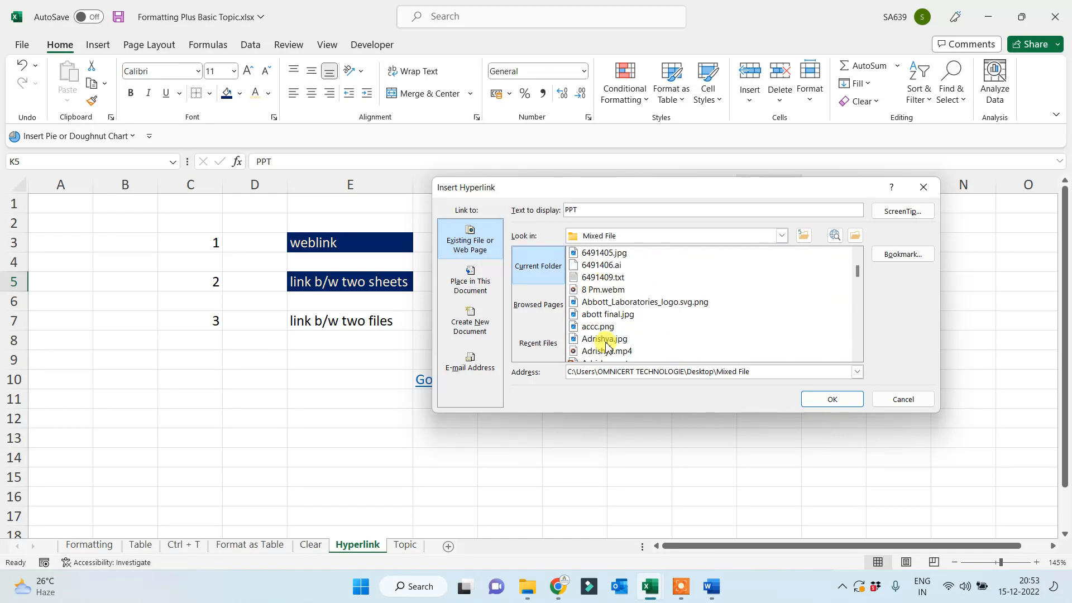
click(599, 329)
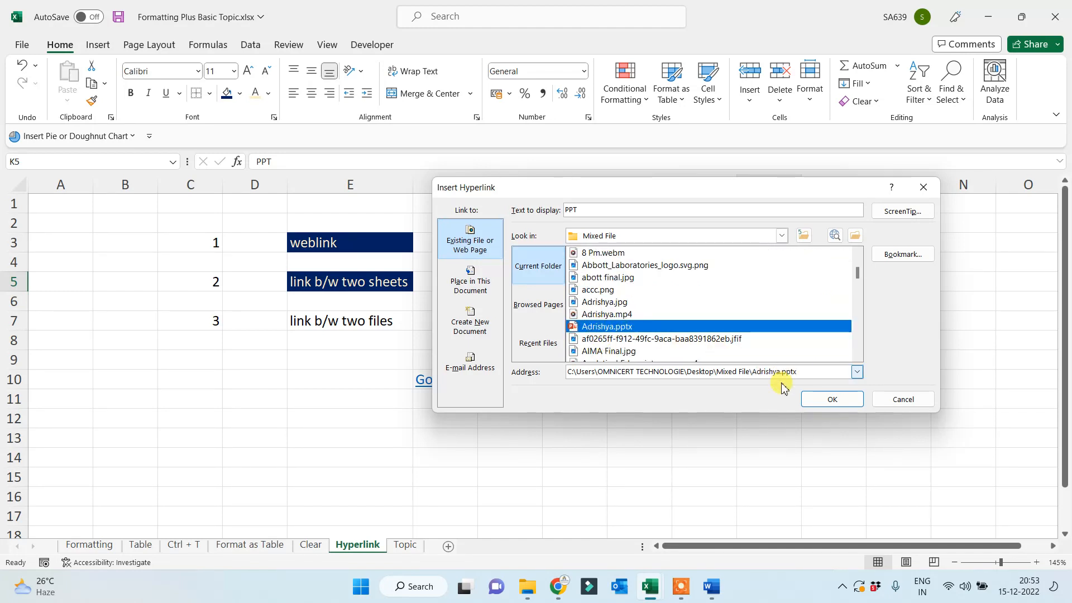
click(828, 400)
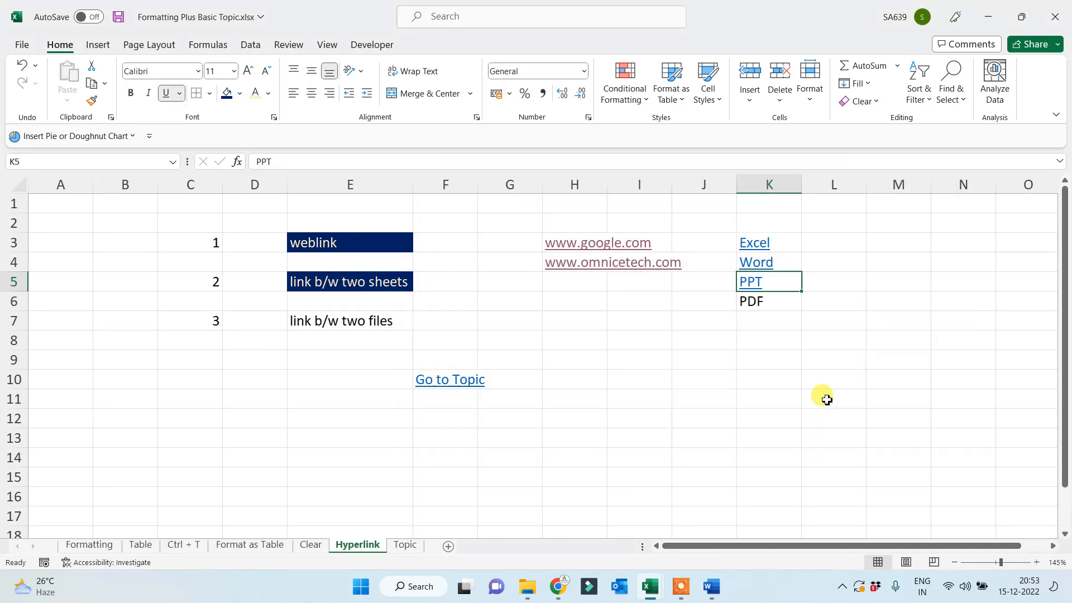
Insert a hyperlink on the PDF entry in K6 that leads to 214. OMNI SOLUTIONS.pdf in the Downloads folder
right_click(766, 303)
click(811, 554)
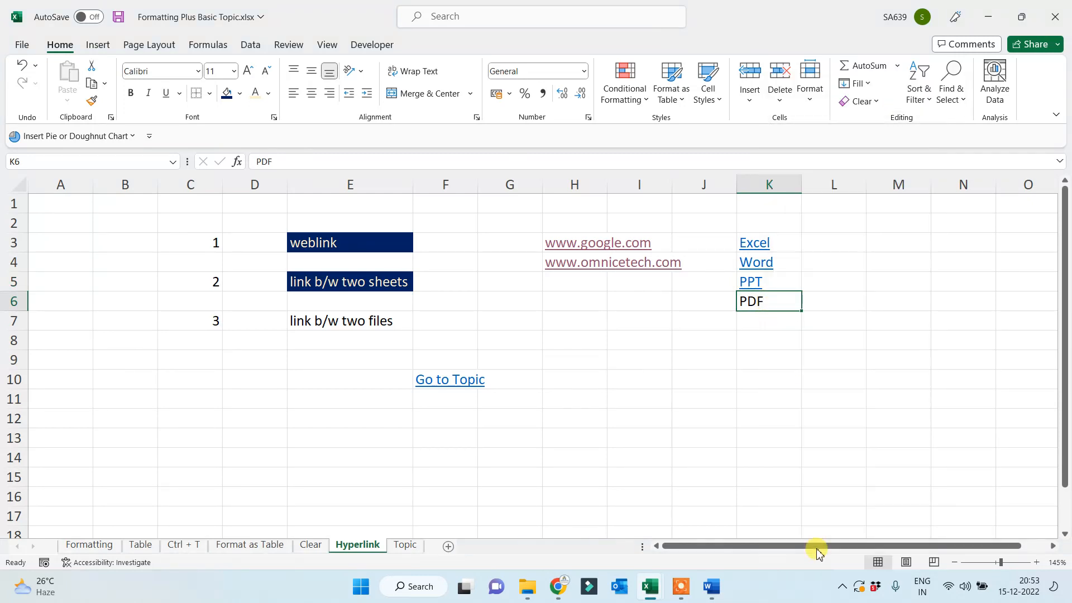
click(668, 237)
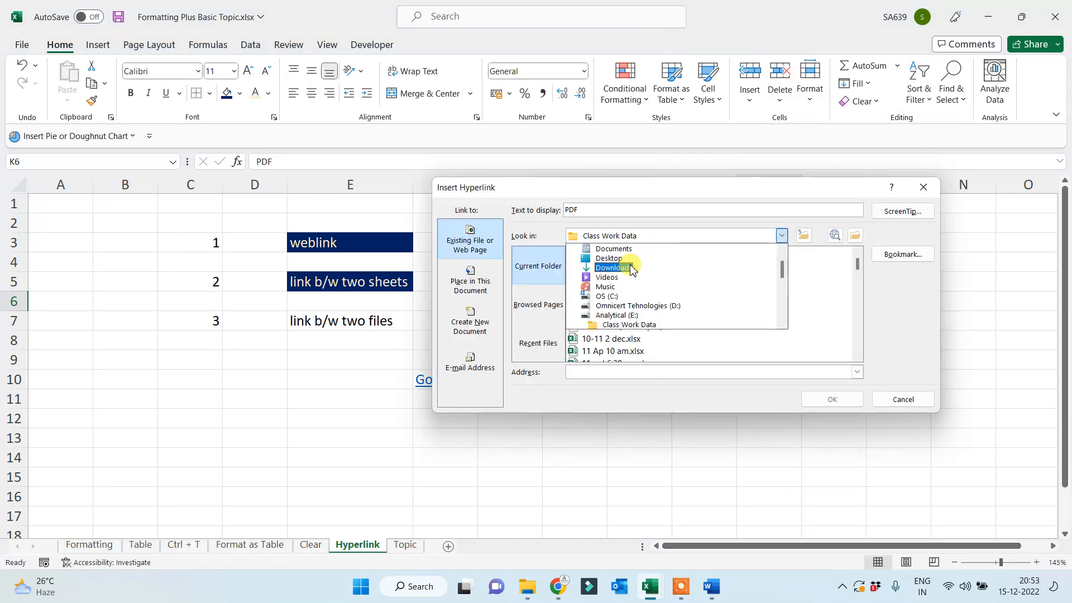
click(614, 269)
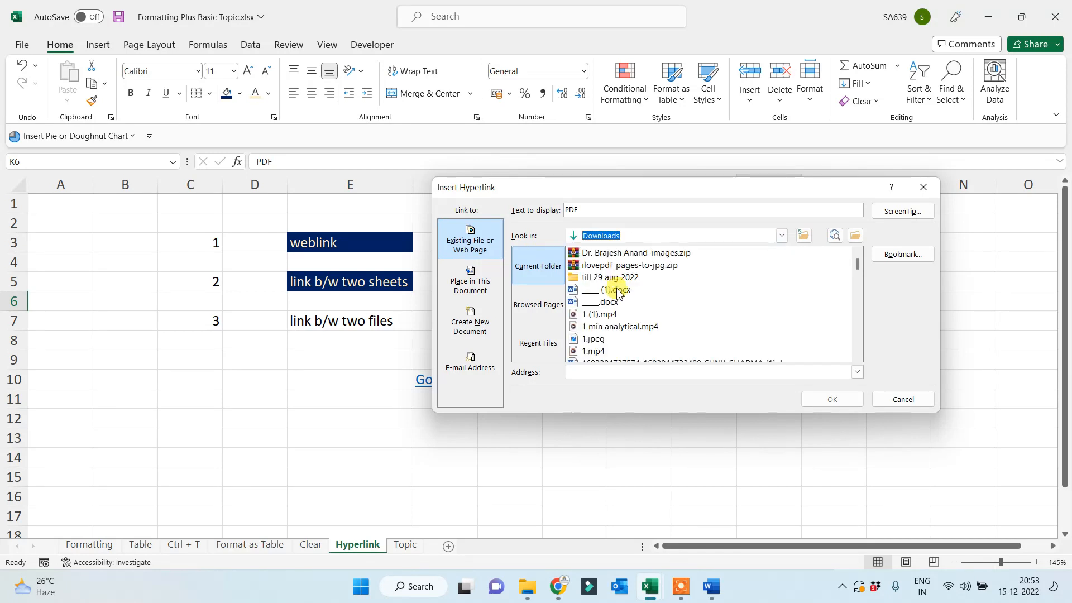
scroll(615, 320, down, 2)
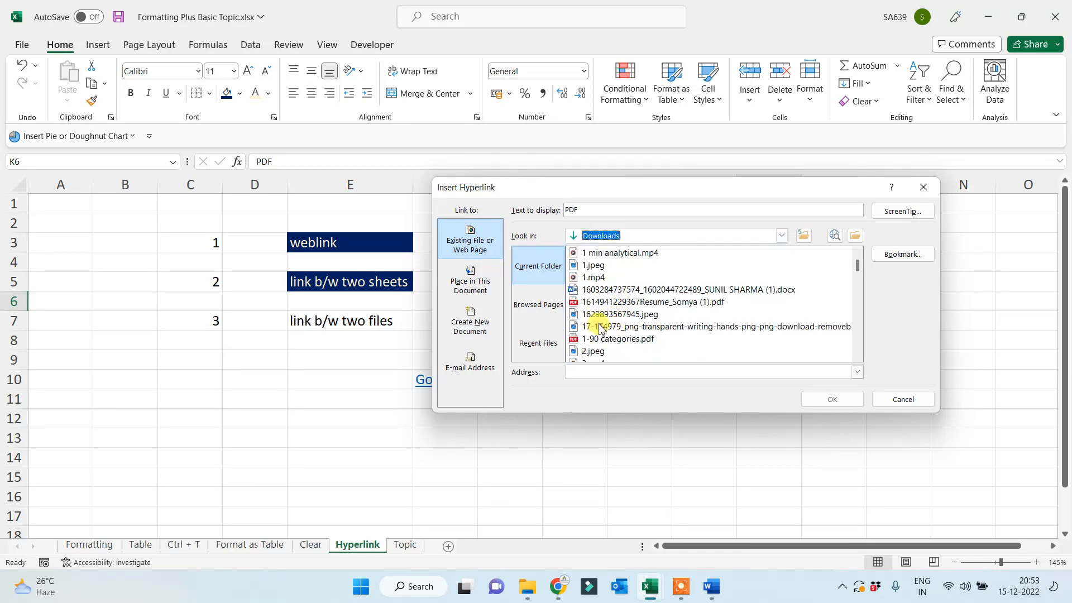
scroll(615, 350, down, 1)
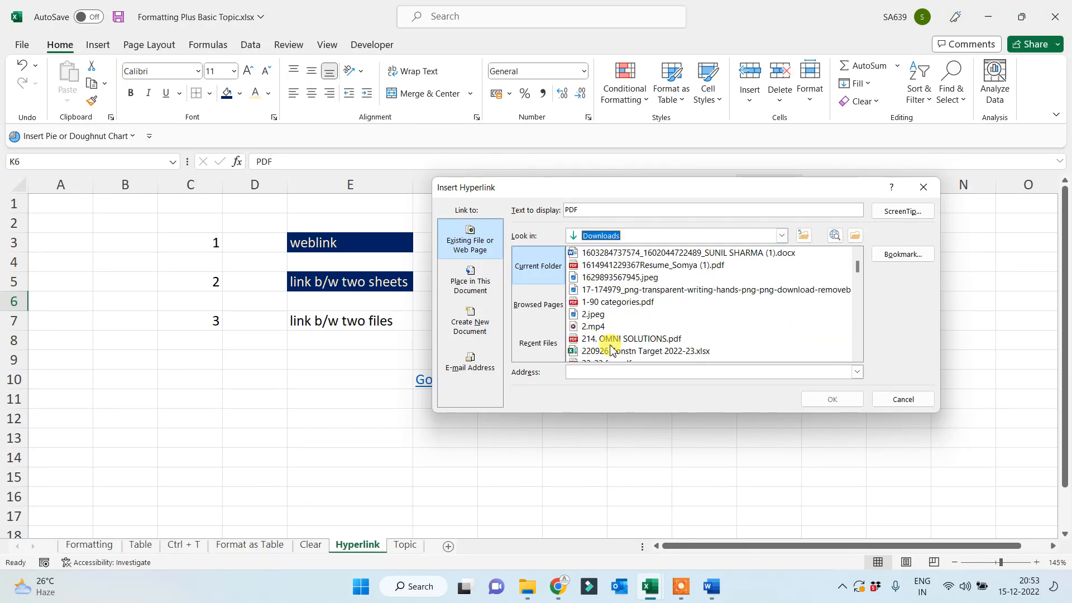
click(612, 340)
click(831, 399)
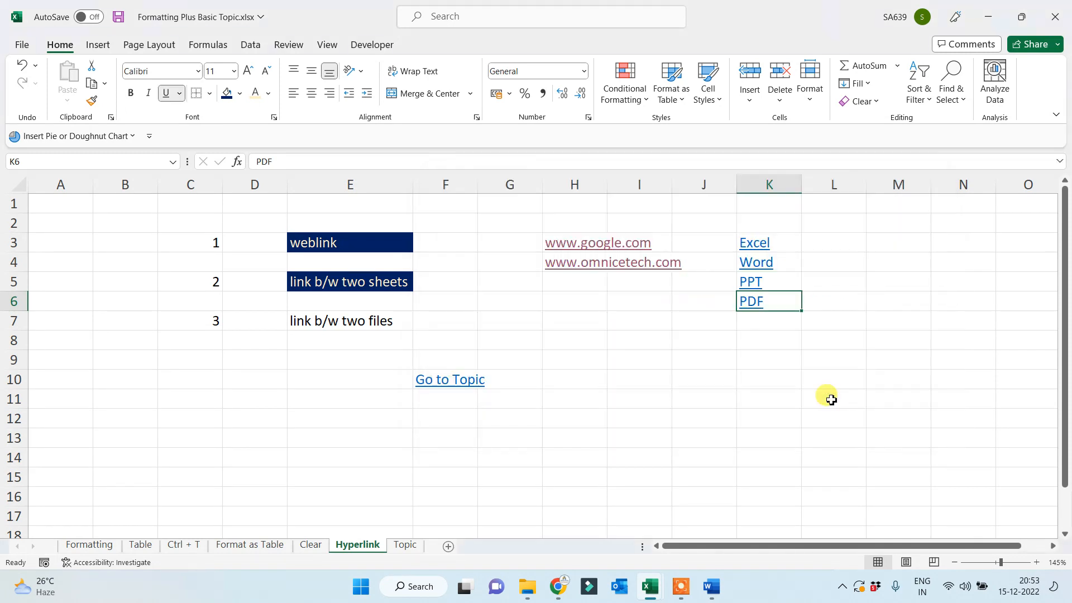
click(693, 416)
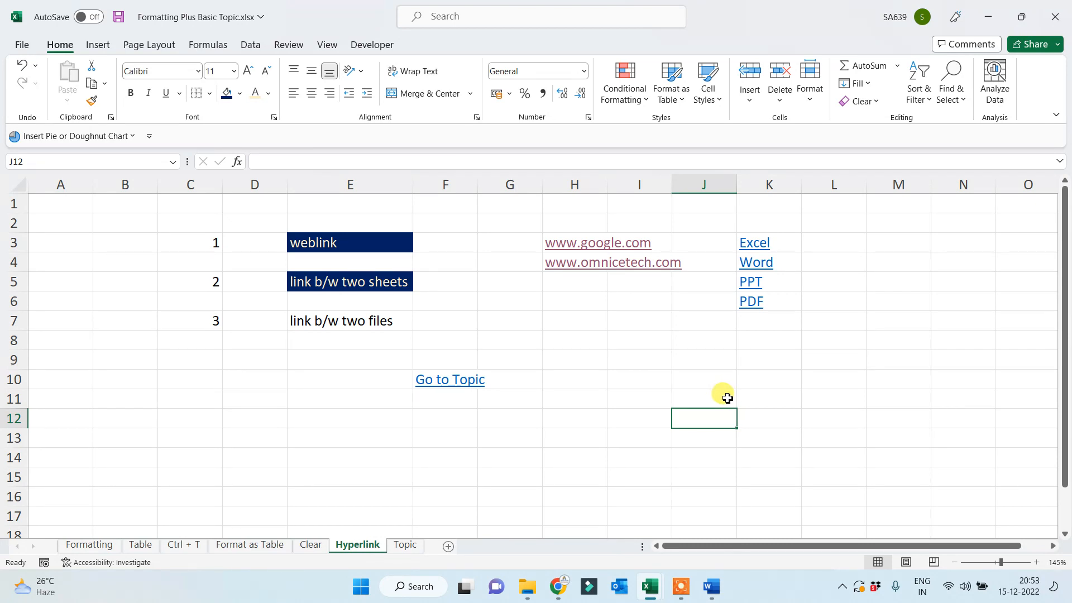
Test the PDF link in K6 by opening its file, reading through the enlarged invoice and closing it
click(757, 305)
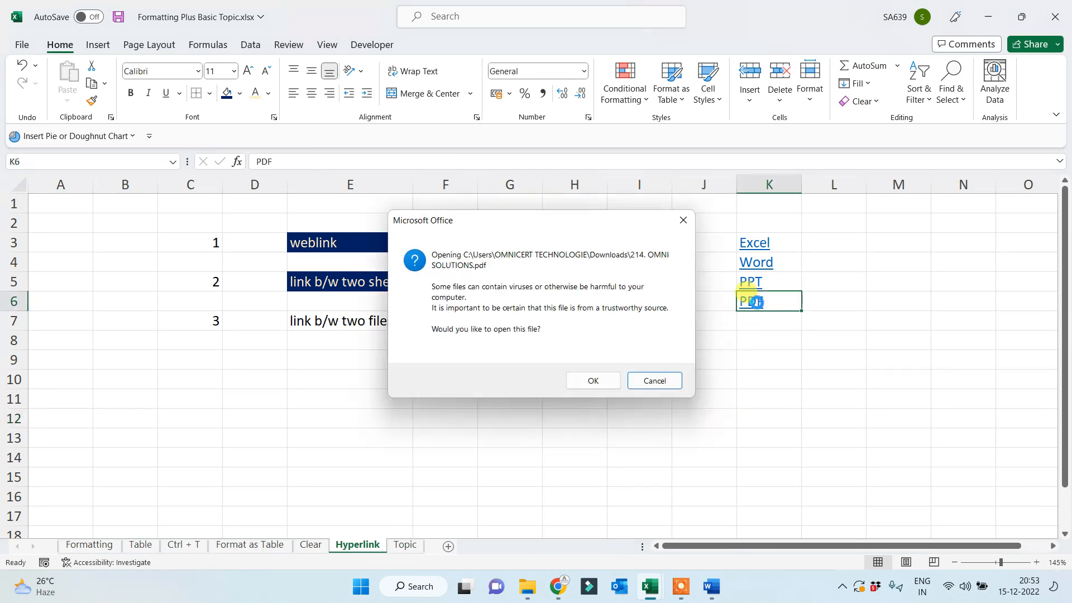
click(602, 382)
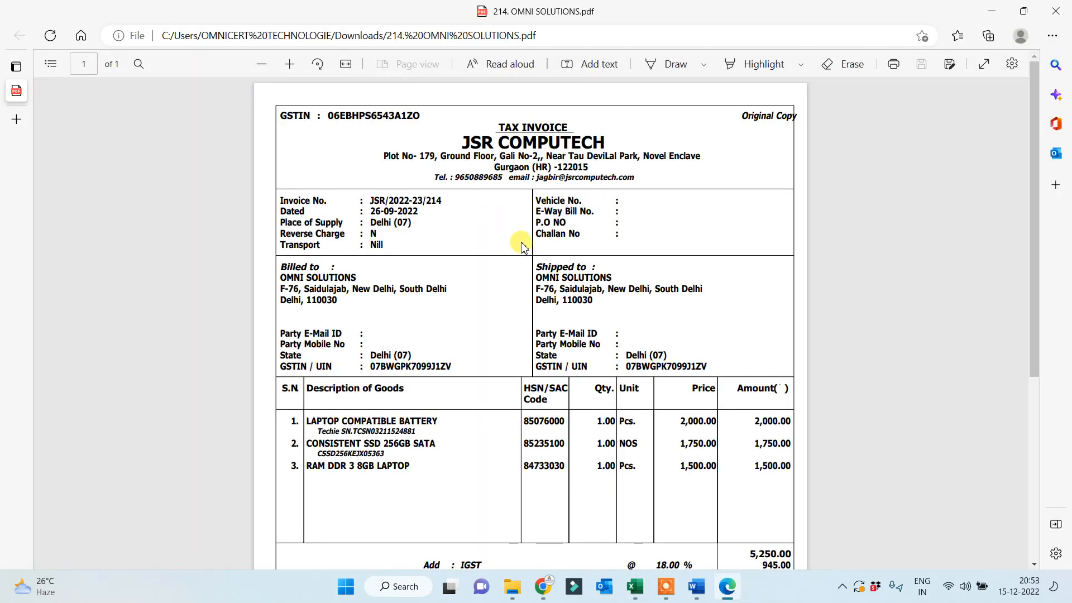
ctrl+scroll(563, 258, up, 3)
scroll(568, 223, up, 3)
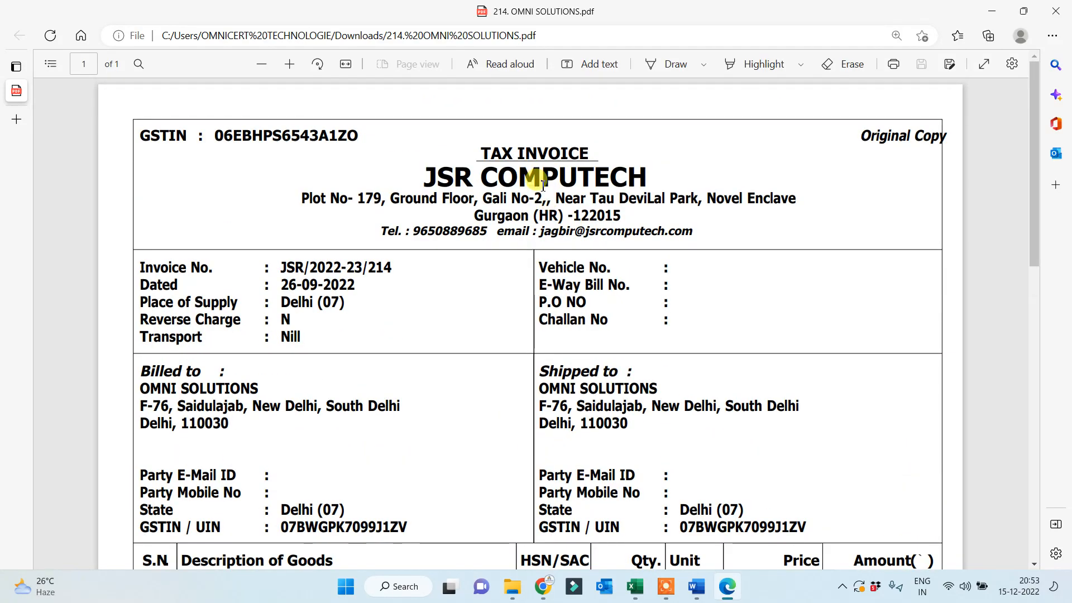
scroll(486, 240, down, 8)
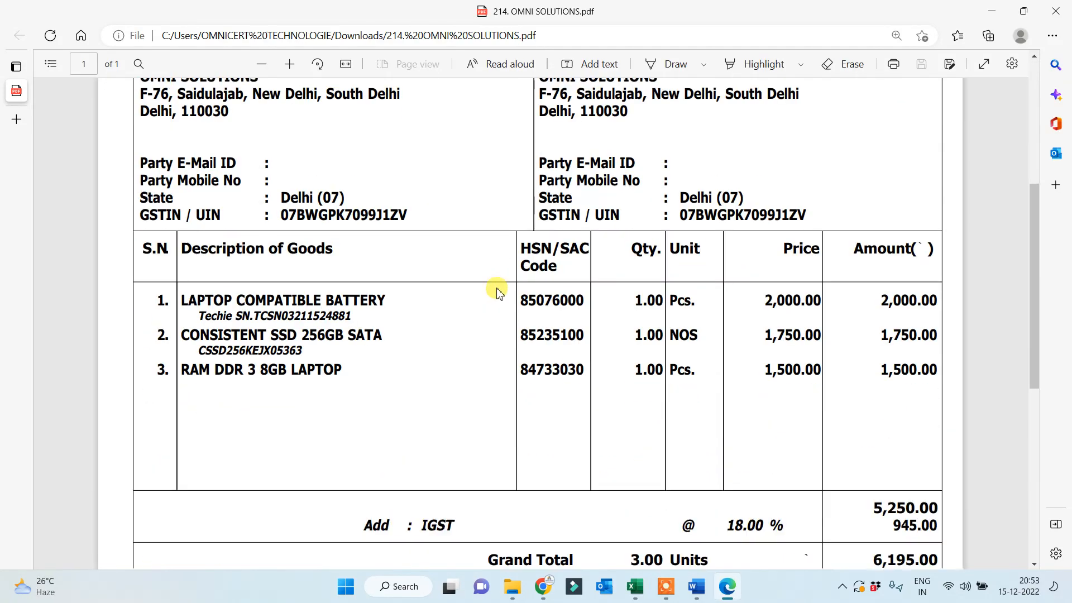
scroll(497, 319, down, 6)
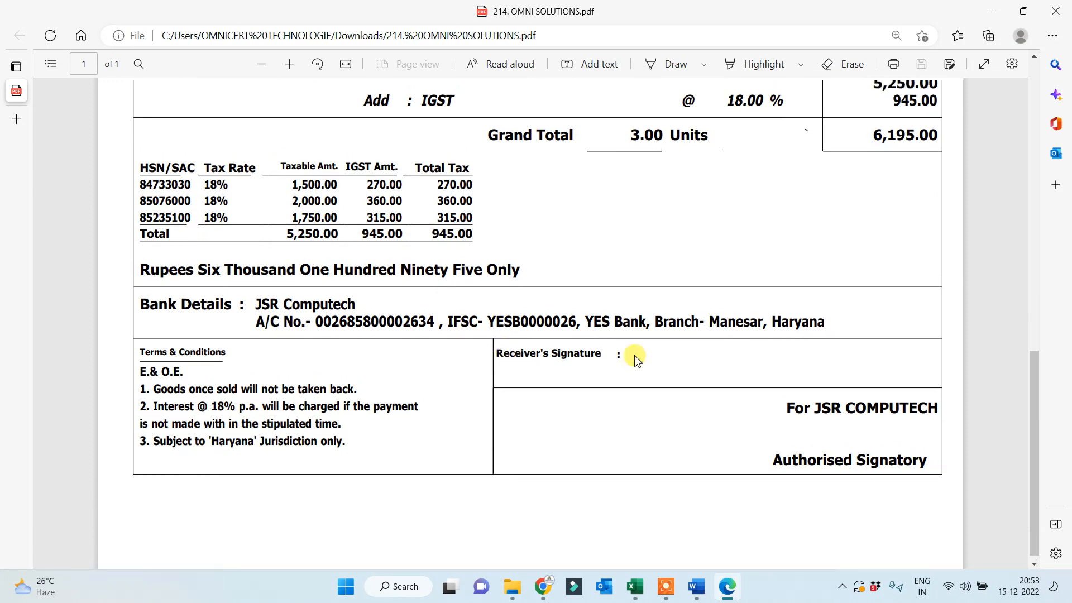
scroll(637, 354, up, 10)
scroll(638, 357, up, 5)
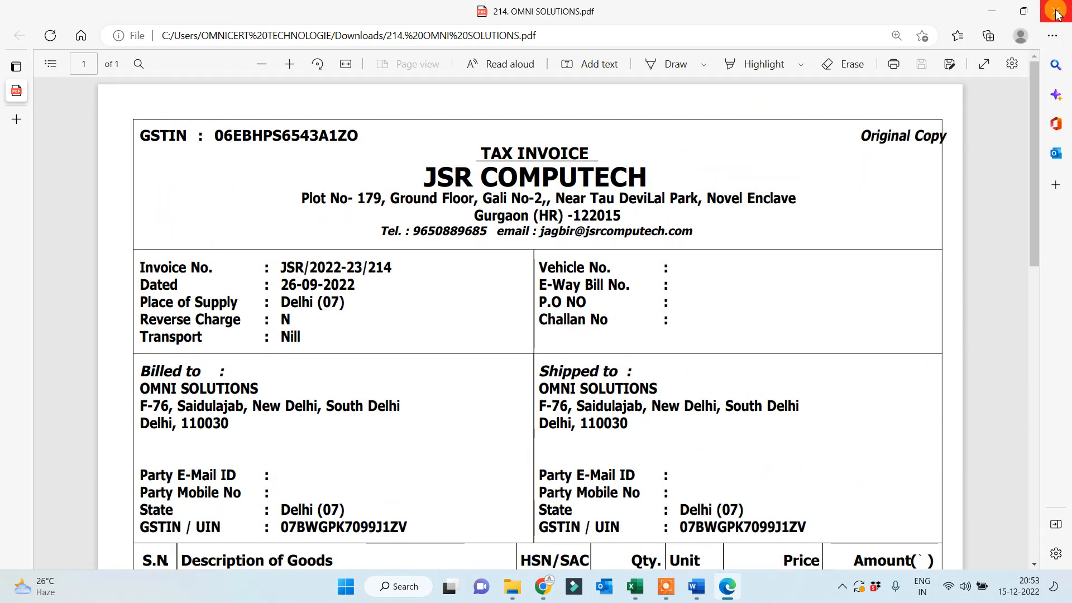
key(alt+F4)
Test the PPT link in K5 by running the presentation's slide show, then close it and return to the Hyperlink sheet in Excel
click(760, 284)
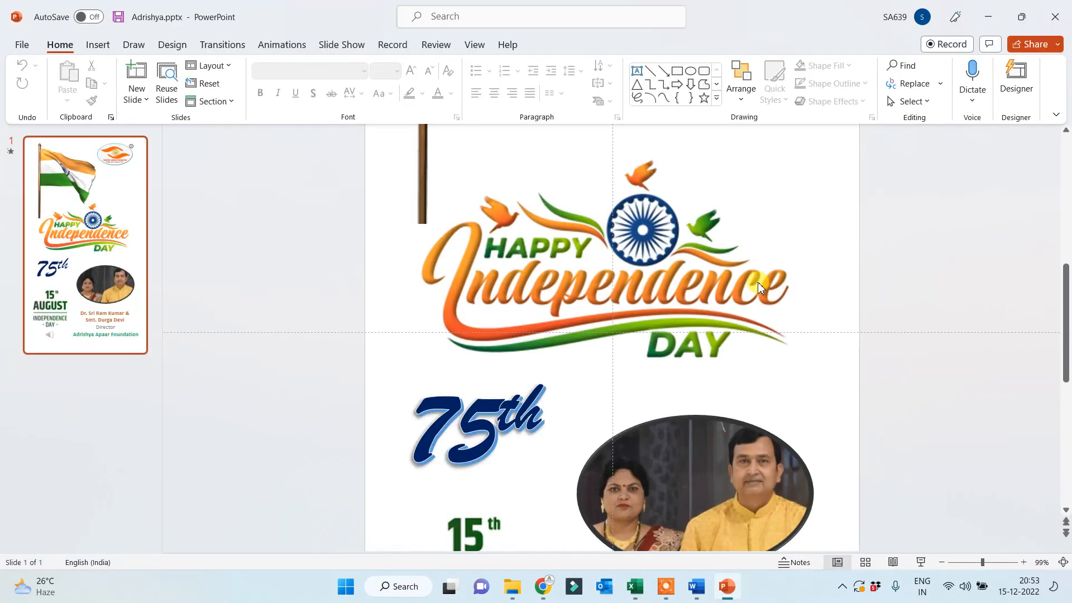
key(F5)
key(F5)
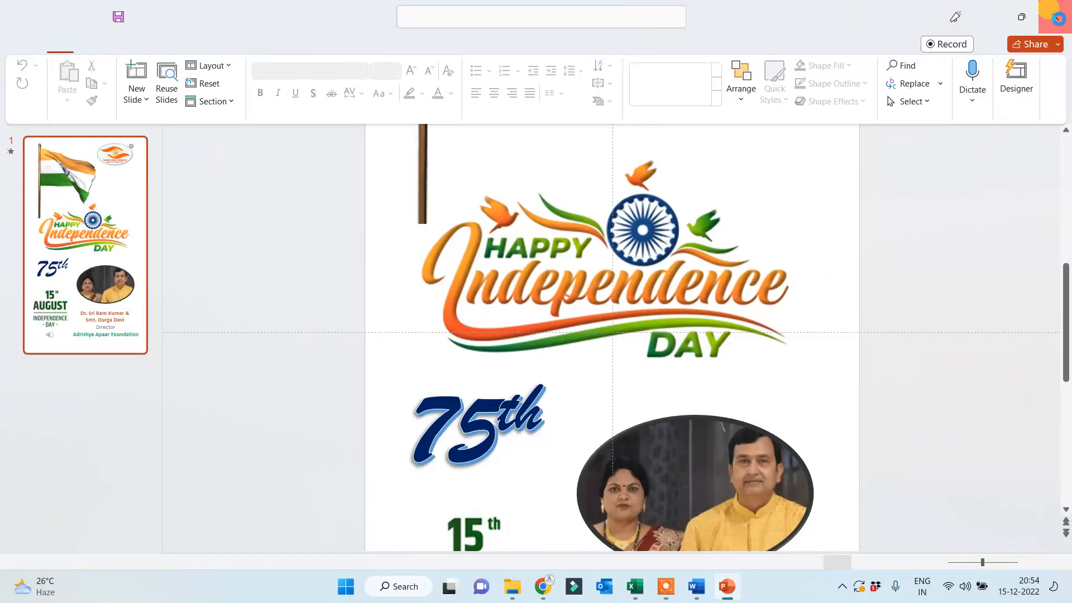
click(1057, 17)
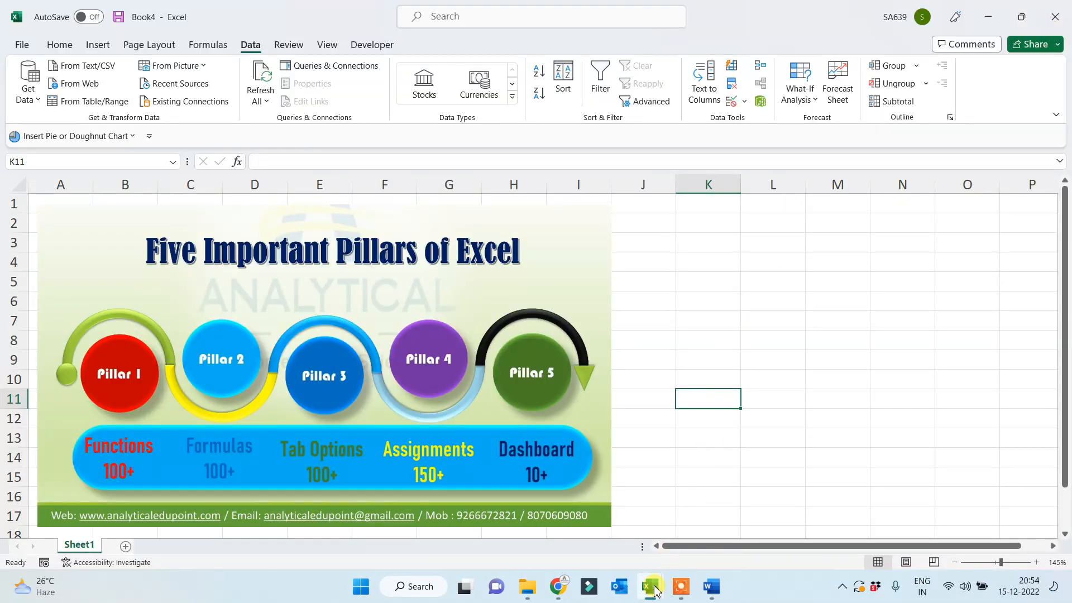
mouse_move(655, 591)
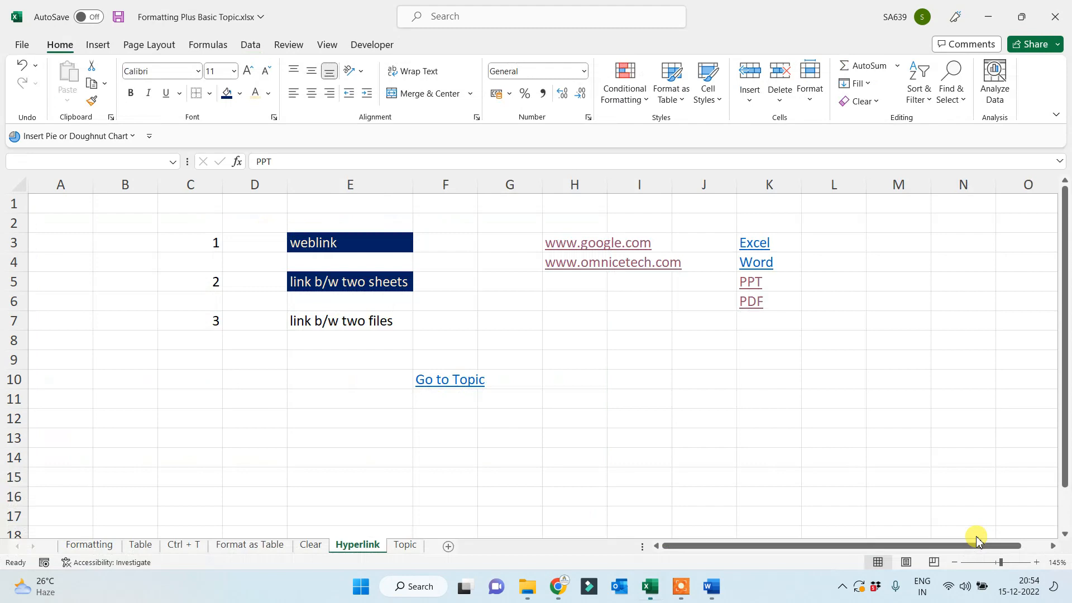
click(975, 537)
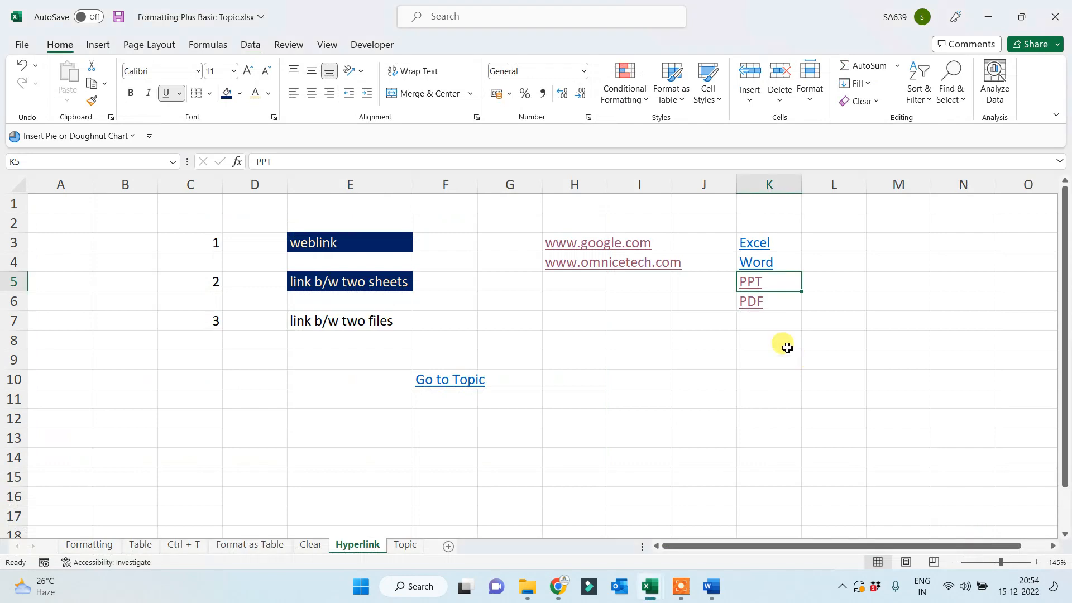
Test the Word link in K4 by opening its document and looking through it from beginning to end
click(759, 263)
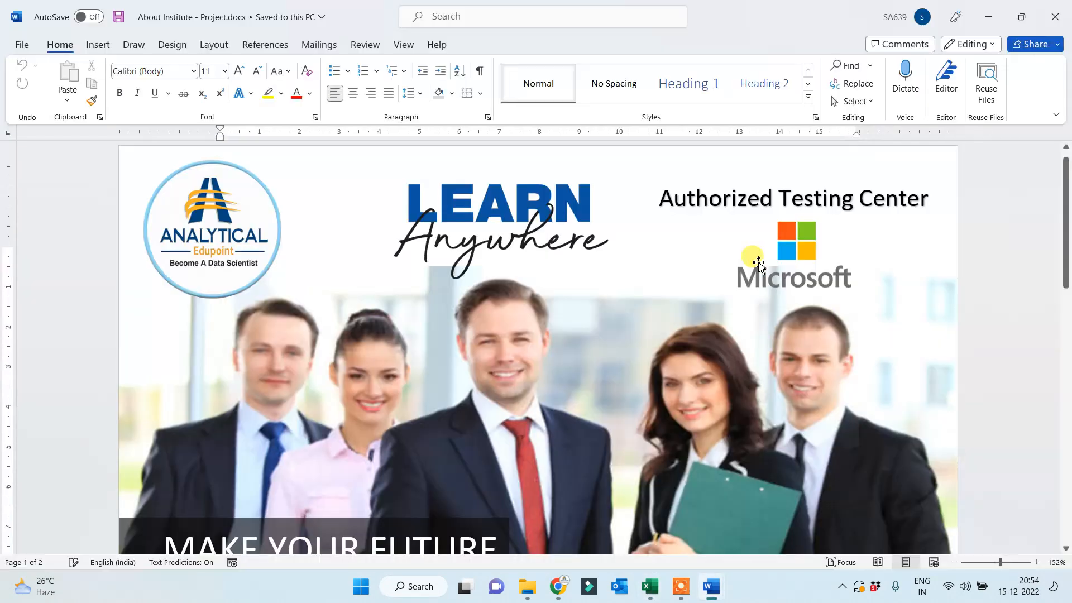
scroll(653, 399, down, 5)
scroll(653, 397, down, 8)
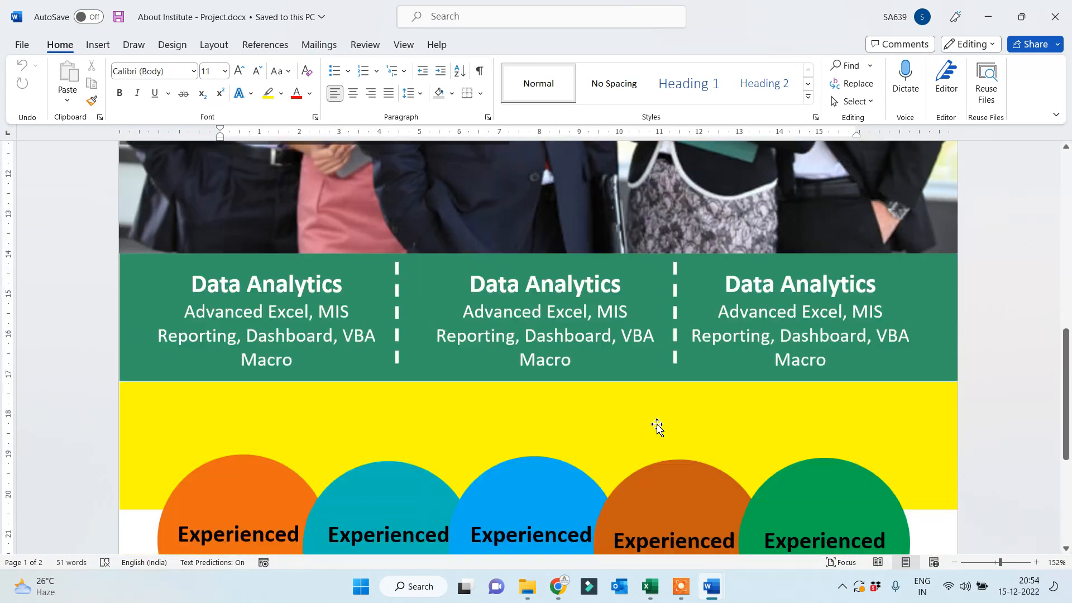
scroll(663, 468, up, 10)
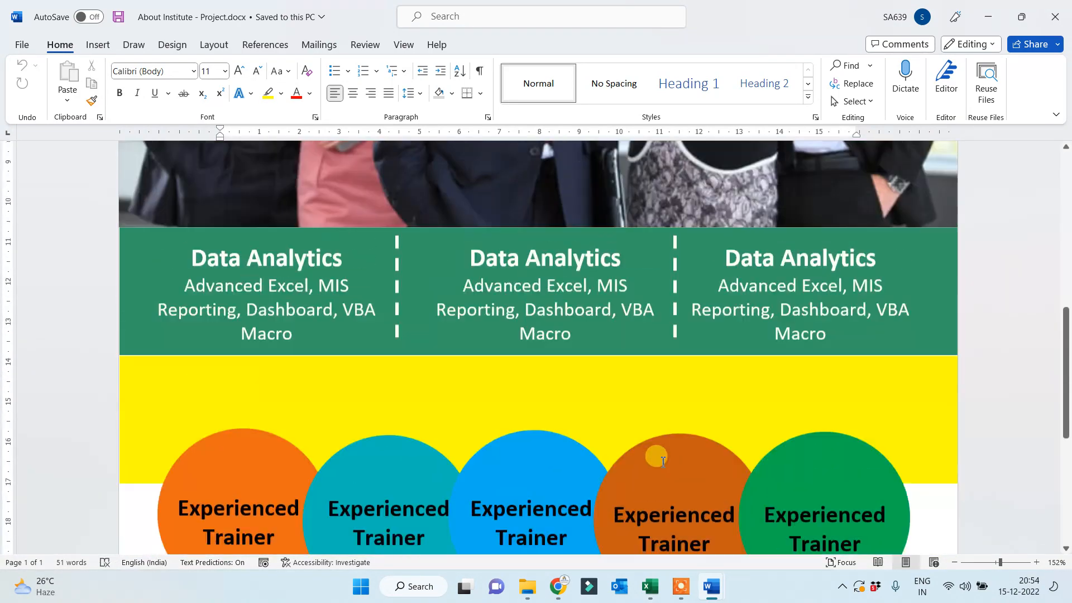
scroll(557, 279, down, 9)
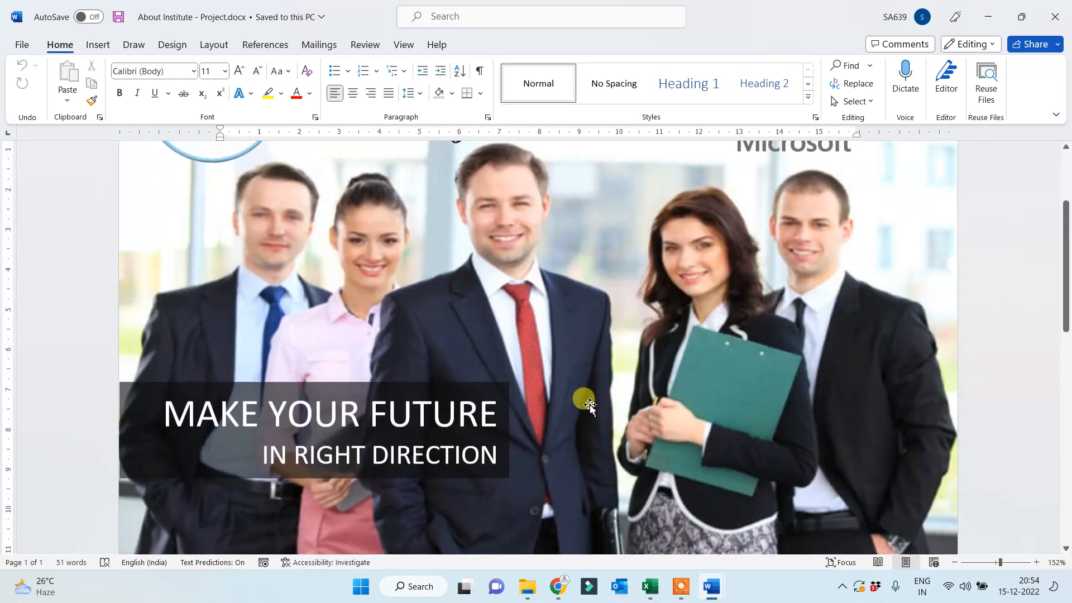
scroll(604, 465, up, 9)
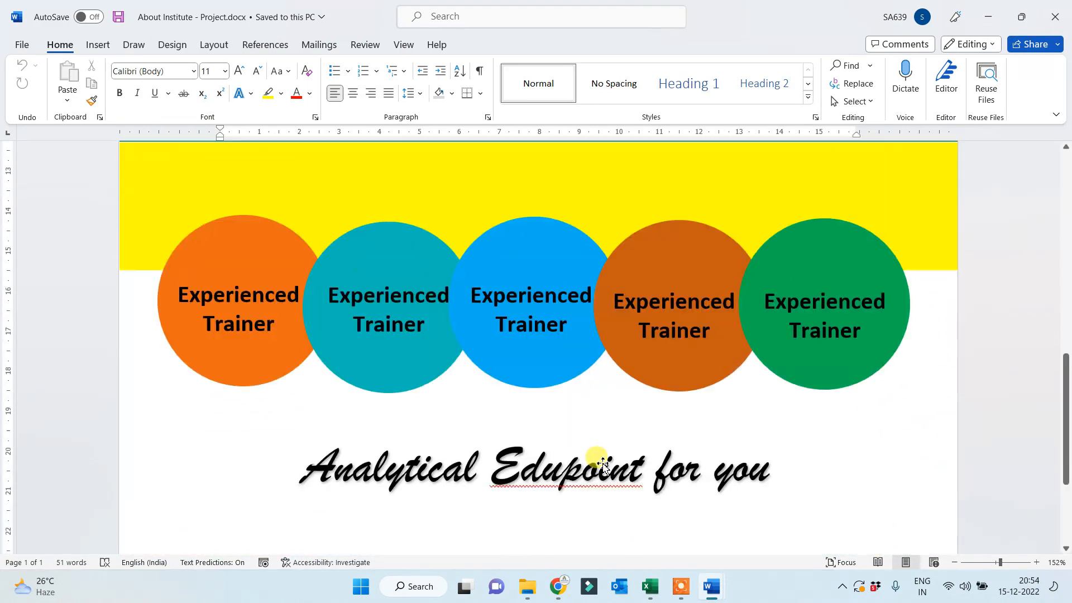
scroll(621, 408, up, 2)
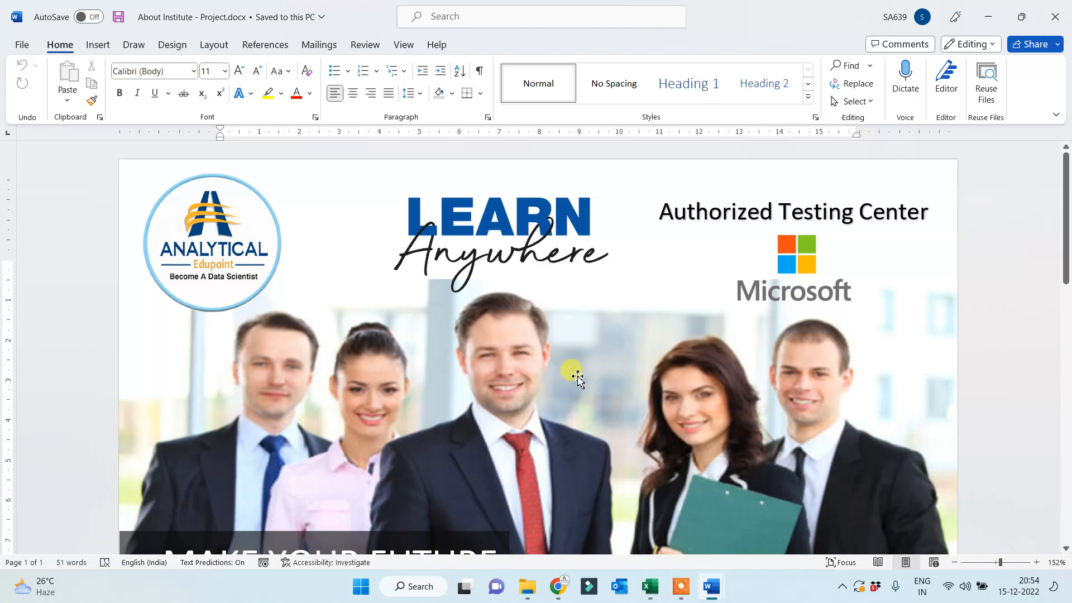
scroll(572, 376, down, 9)
scroll(579, 434, down, 4)
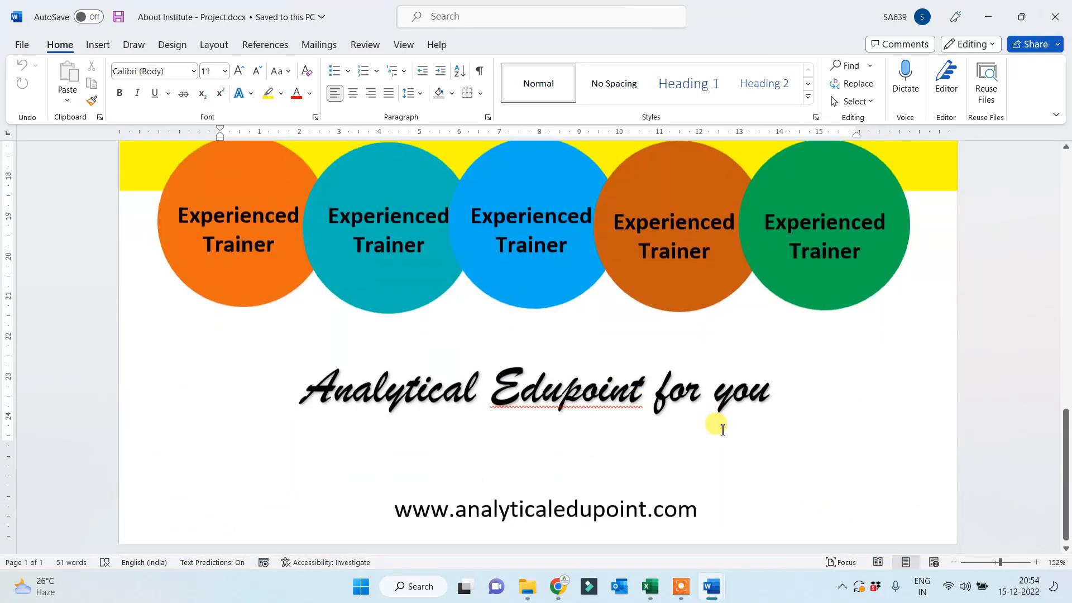
Close the Word document and test the Excel link in K3 by looking through 10 funs.xlsx and closing it
scroll(720, 426, up, 13)
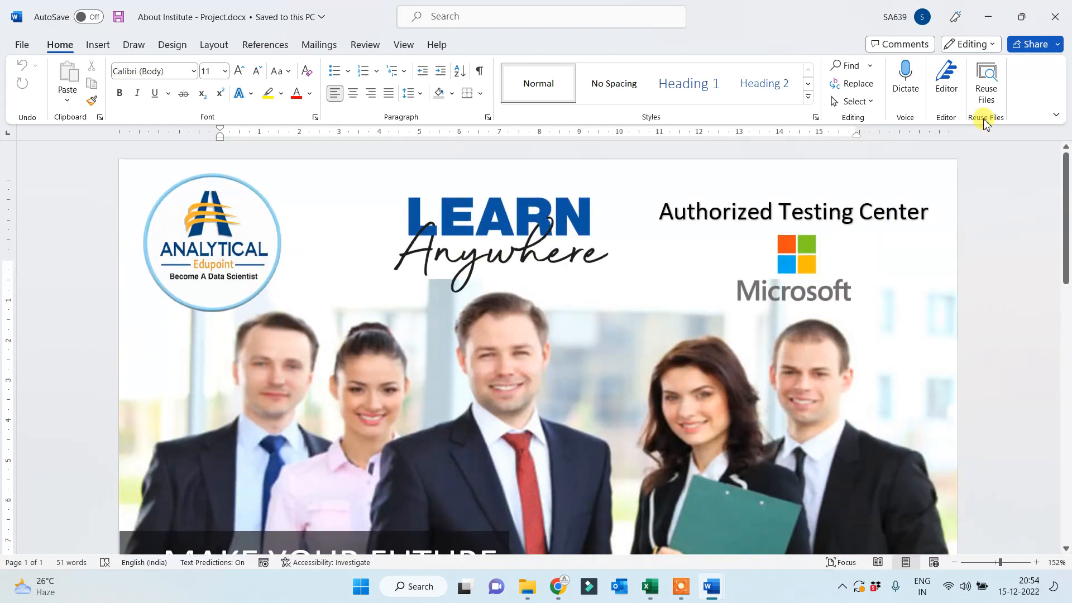
click(1055, 17)
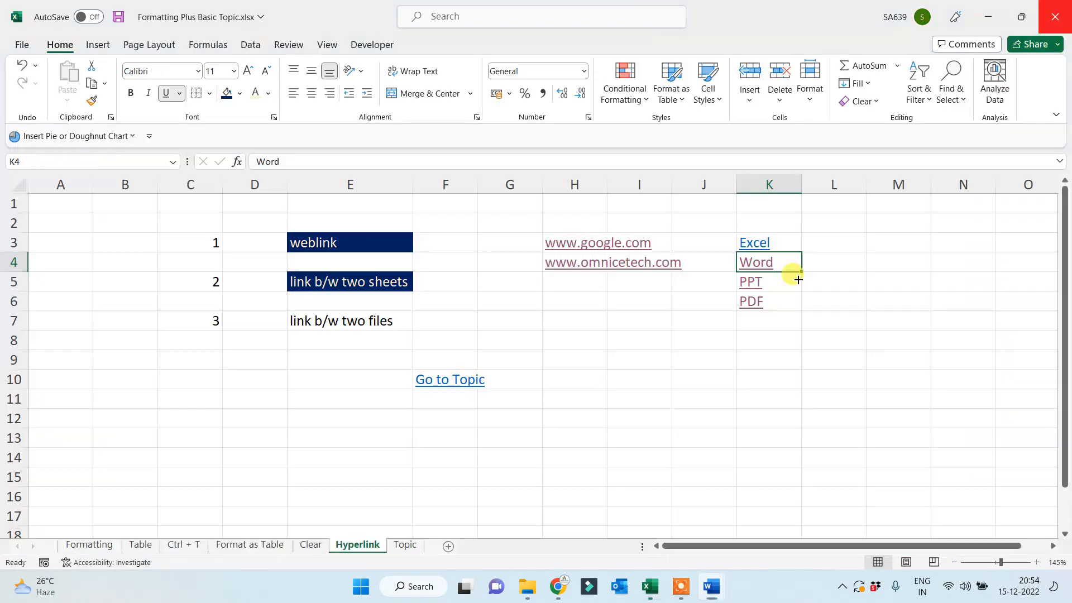
click(761, 246)
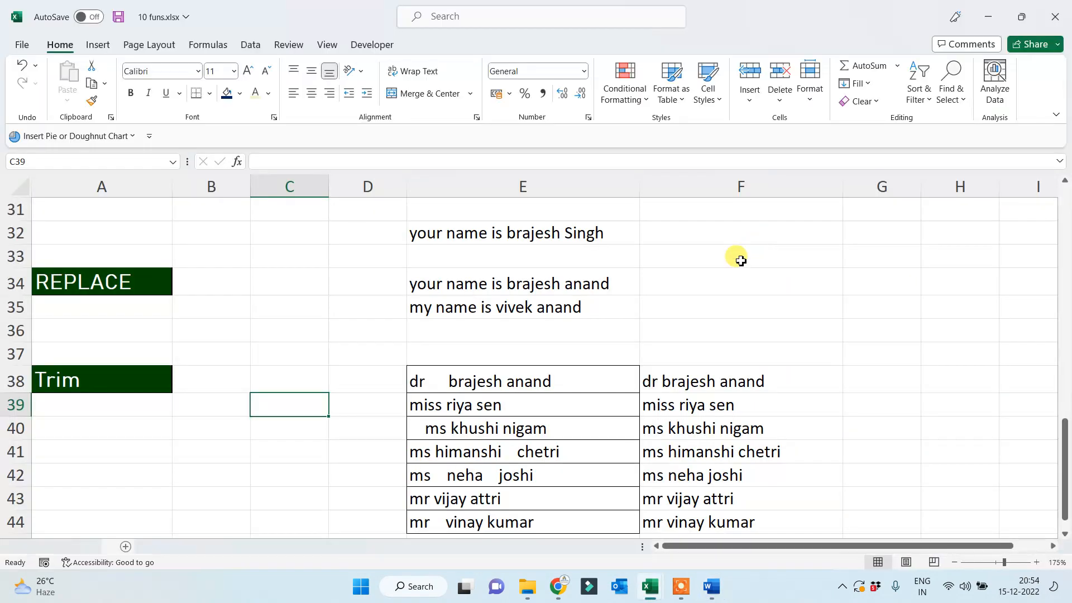
scroll(635, 322, down, 4)
scroll(629, 364, up, 14)
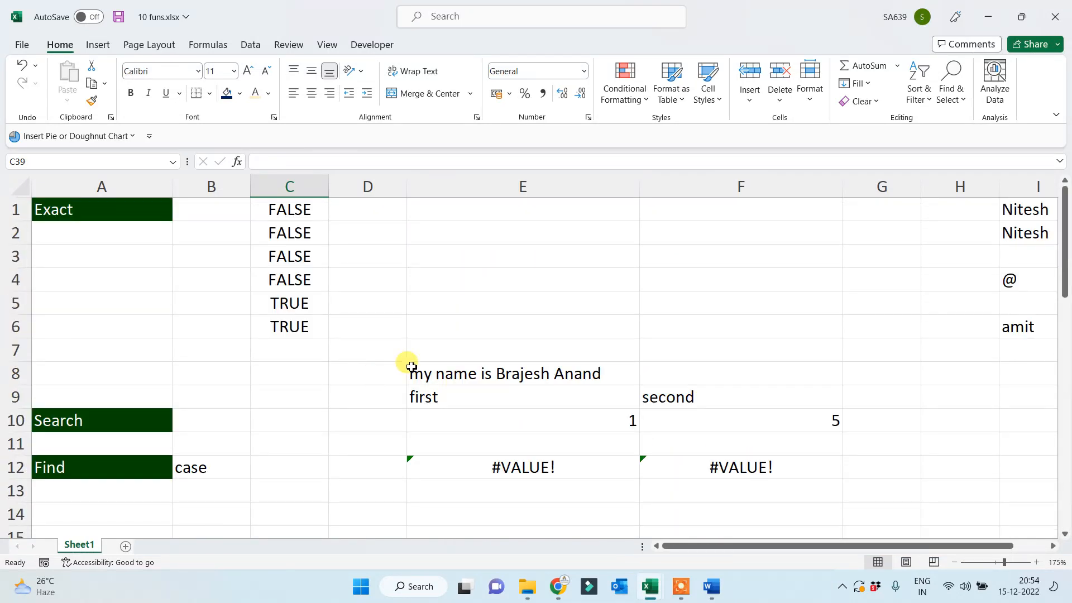
click(1055, 17)
click(692, 370)
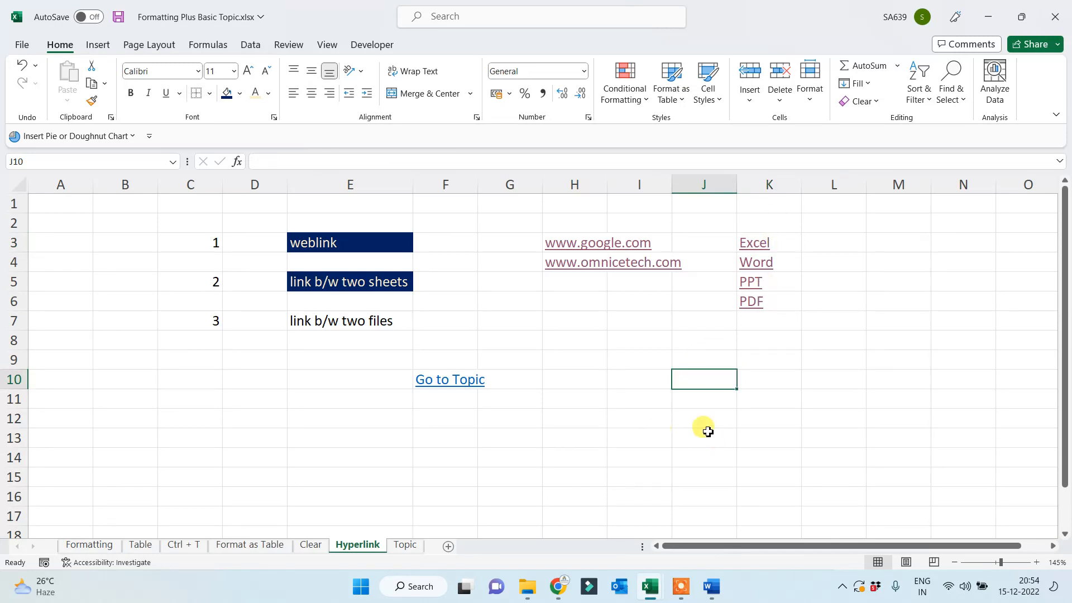
Enter DAy1 in A3 and fill the series down to DAy11 in A13
click(92, 250)
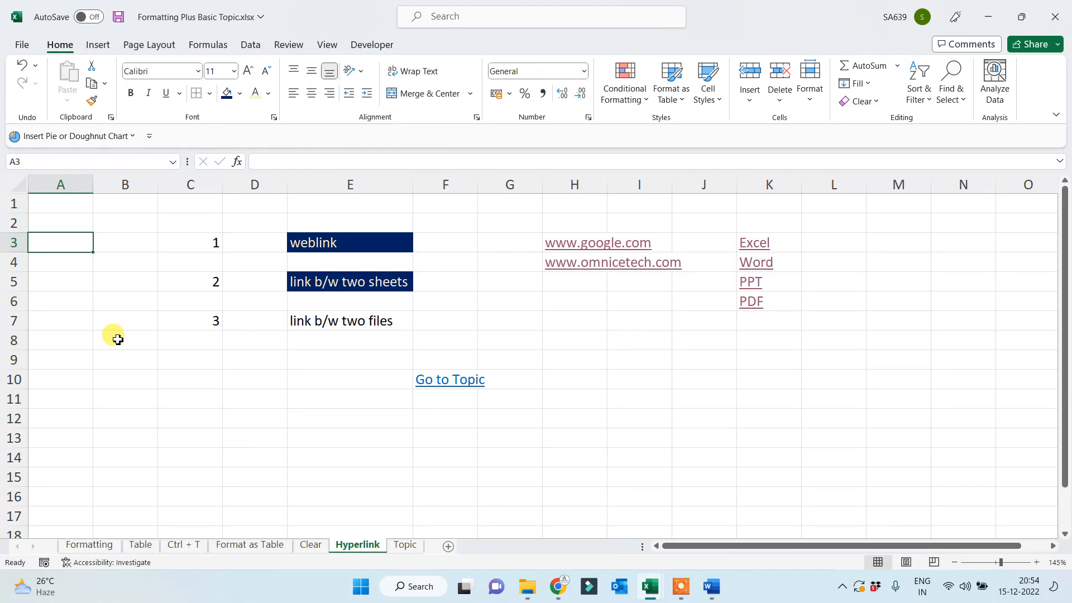
text(DAy)
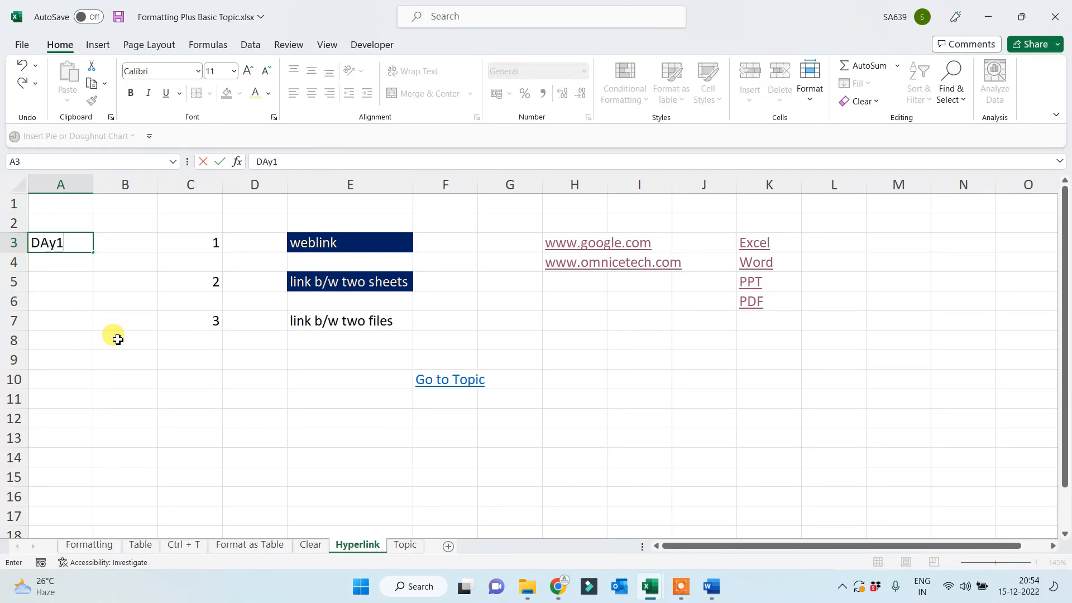
text(1)
click(117, 339)
click(76, 250)
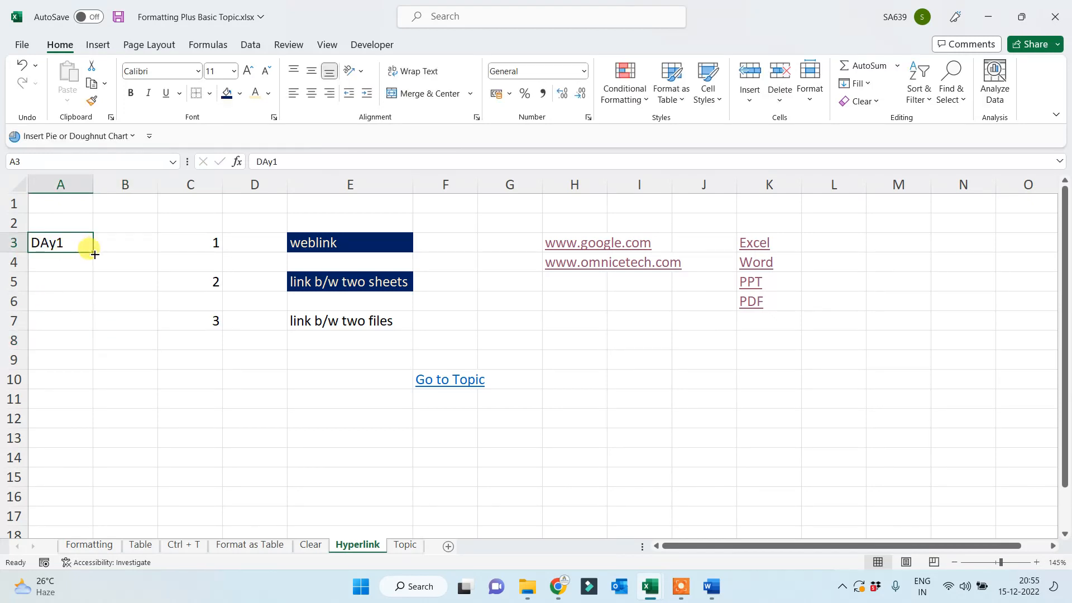
drag(94, 255, 72, 450)
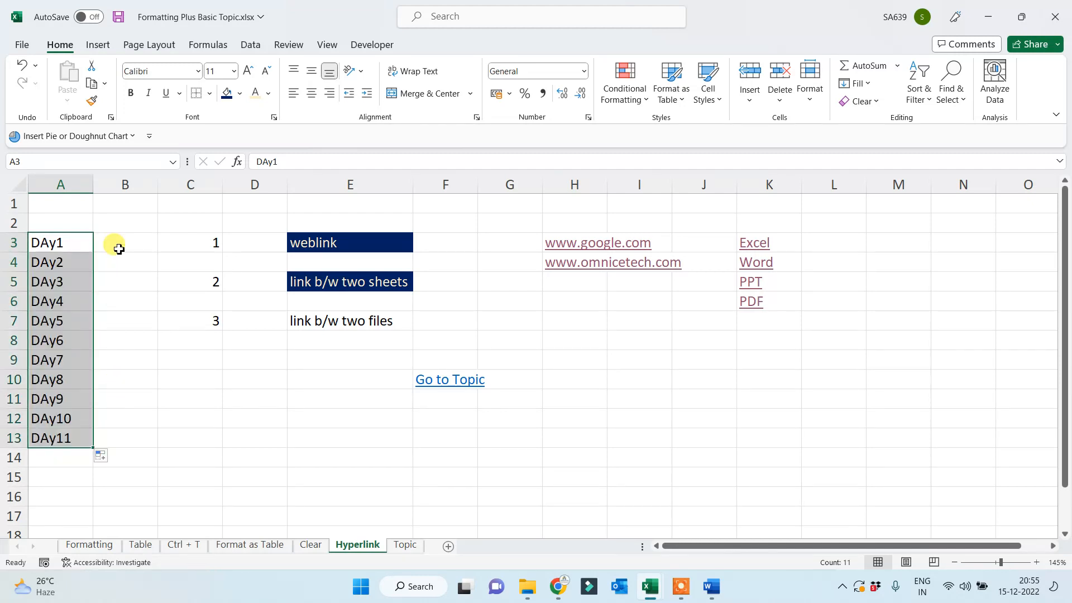
Widen column B and enter the topics formatting, date and time, and page layout in B3 to B5
drag(158, 181, 255, 184)
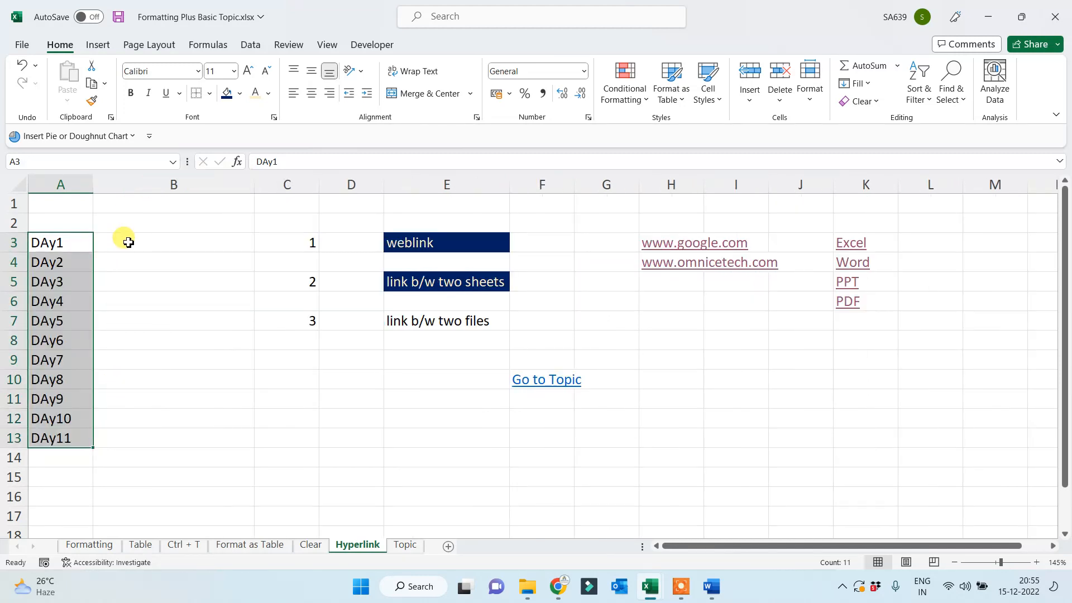
click(128, 243)
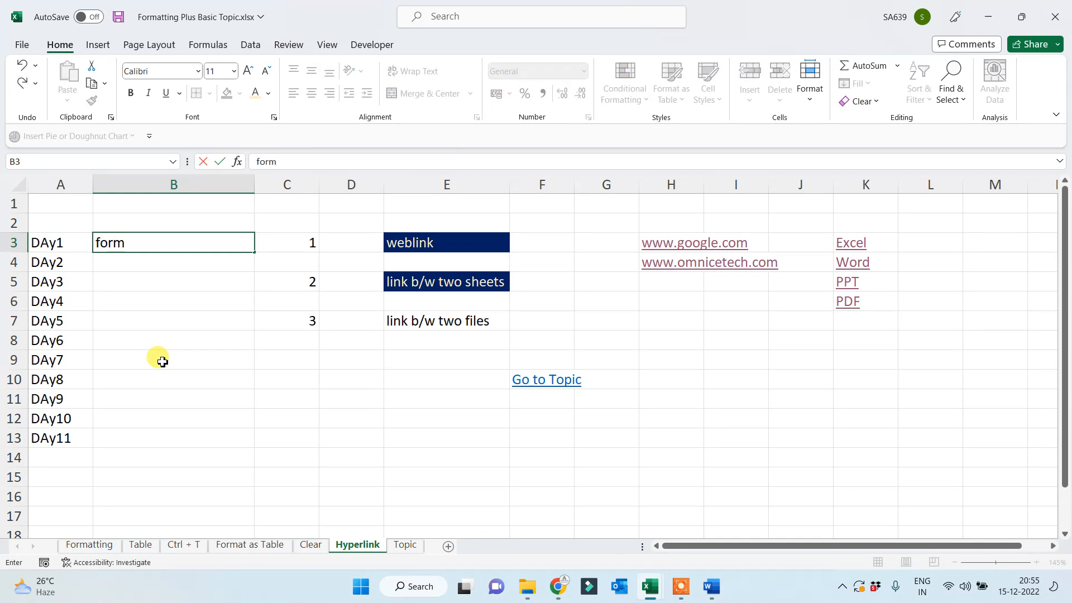
key(Return)
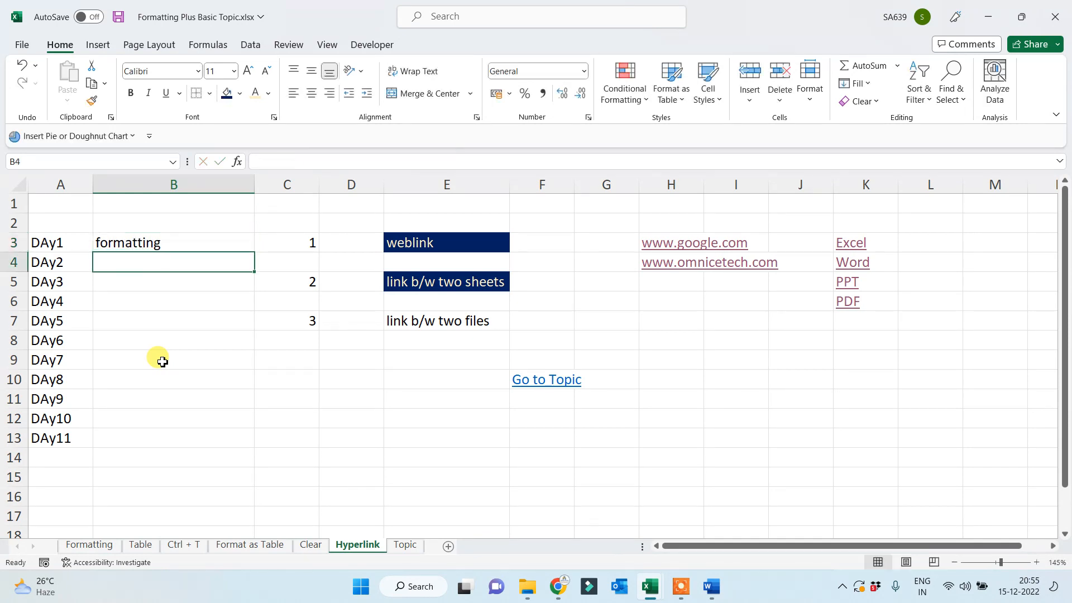
text(date and time)
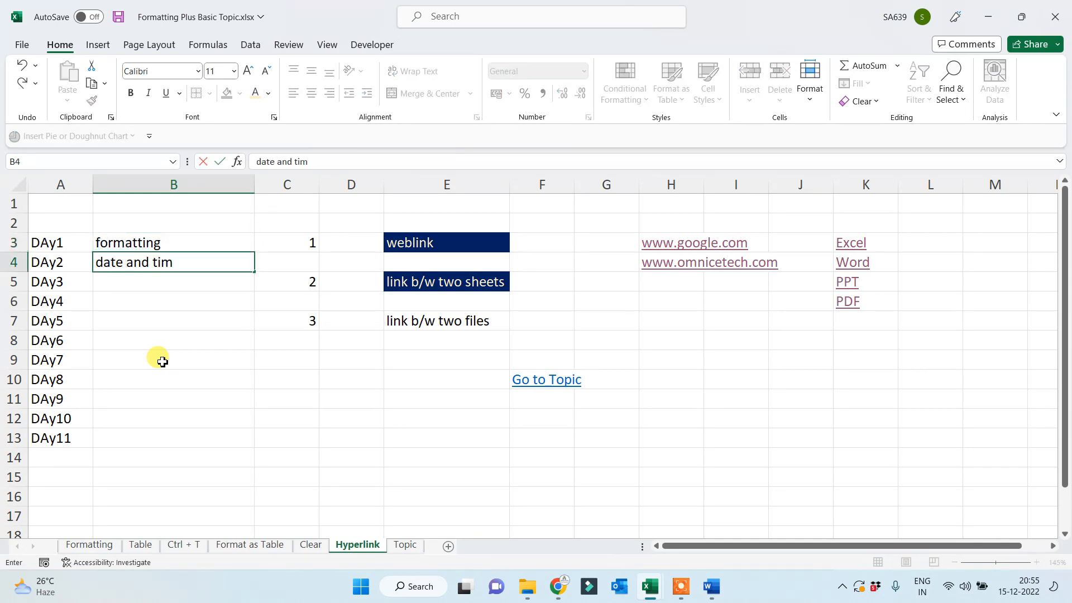
key(Return)
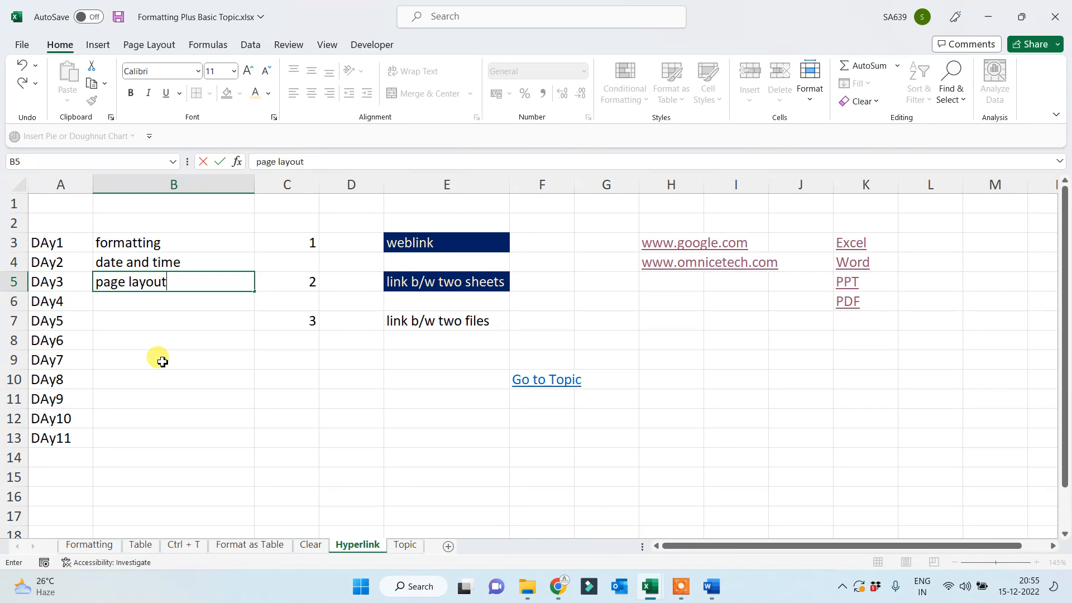
click(162, 362)
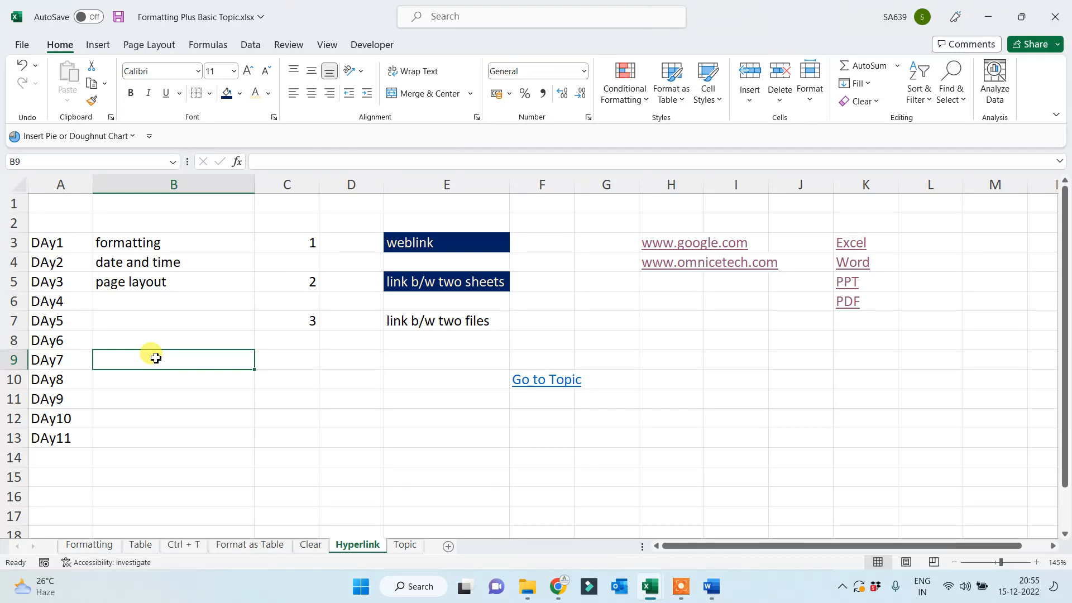
Insert a hyperlink on the DAy3 entry in A5 that leads to the page layout workbook in the Class Work Data folder
click(58, 280)
right_click(59, 281)
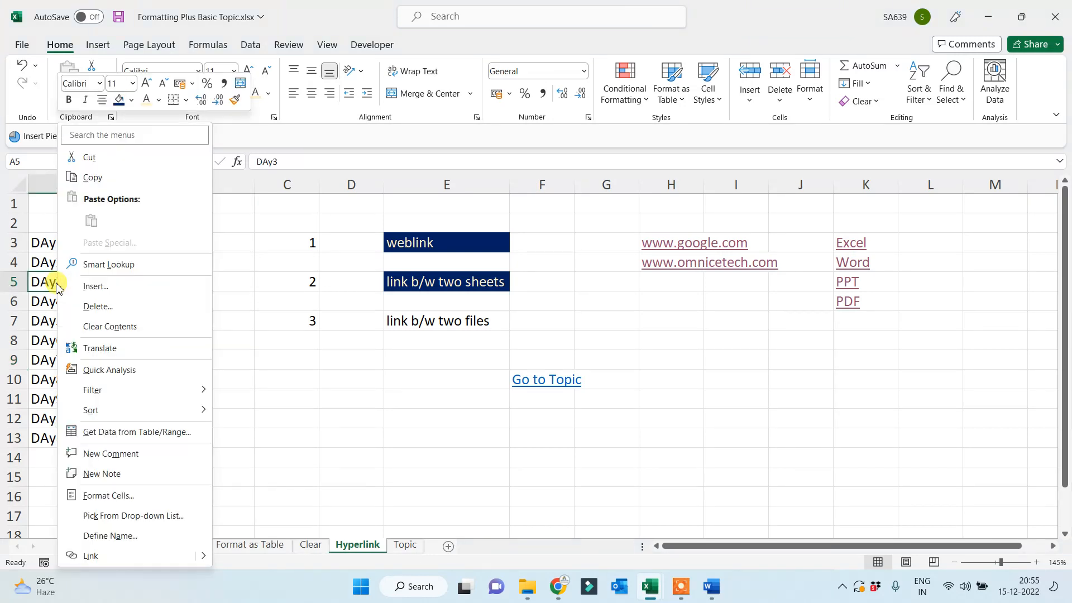
click(101, 556)
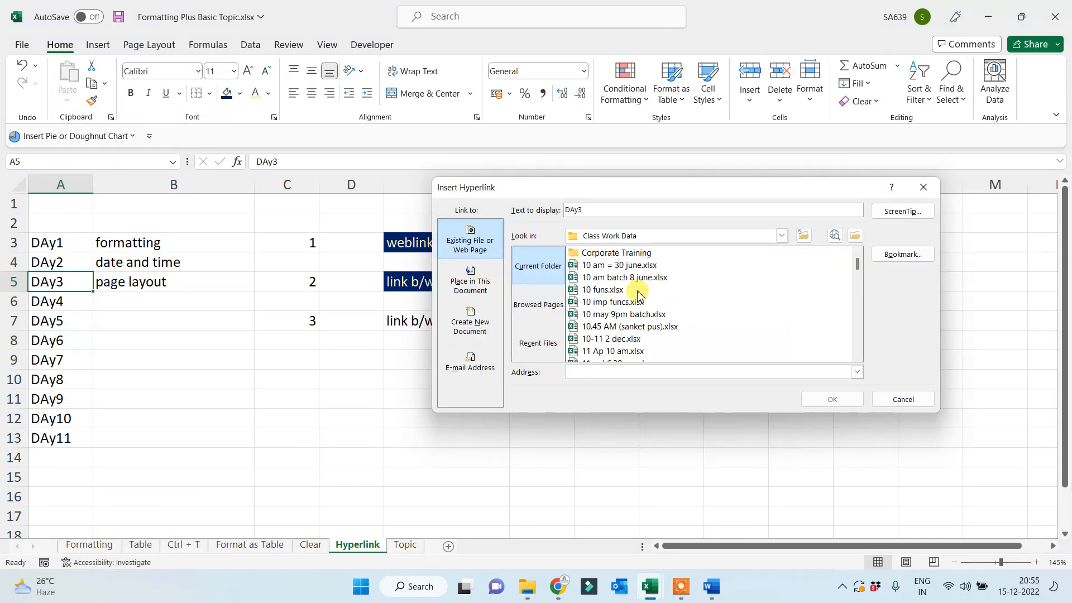
click(615, 302)
key(p)
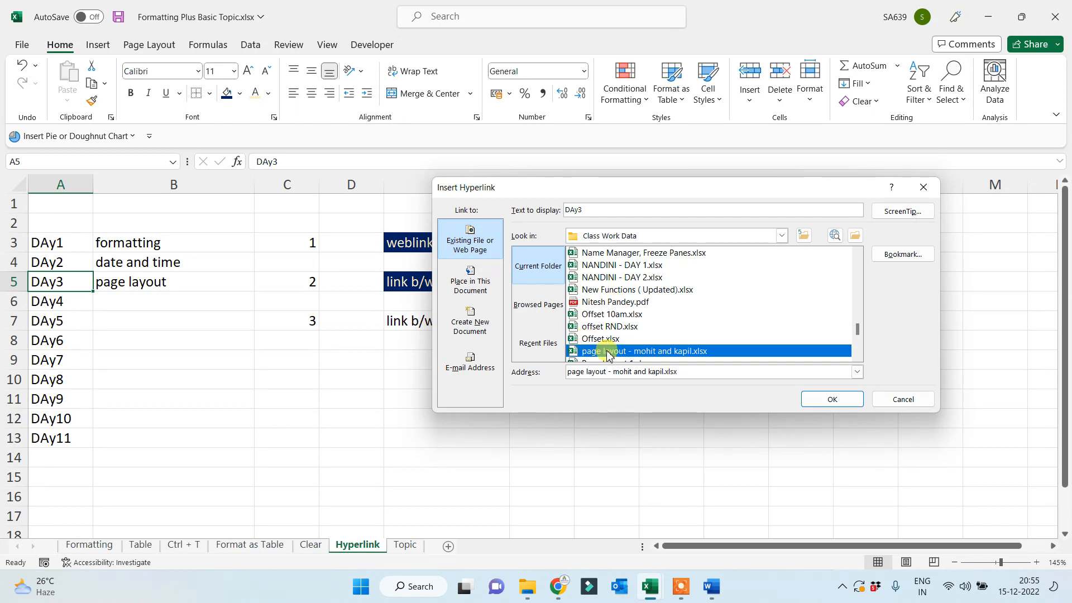
click(808, 400)
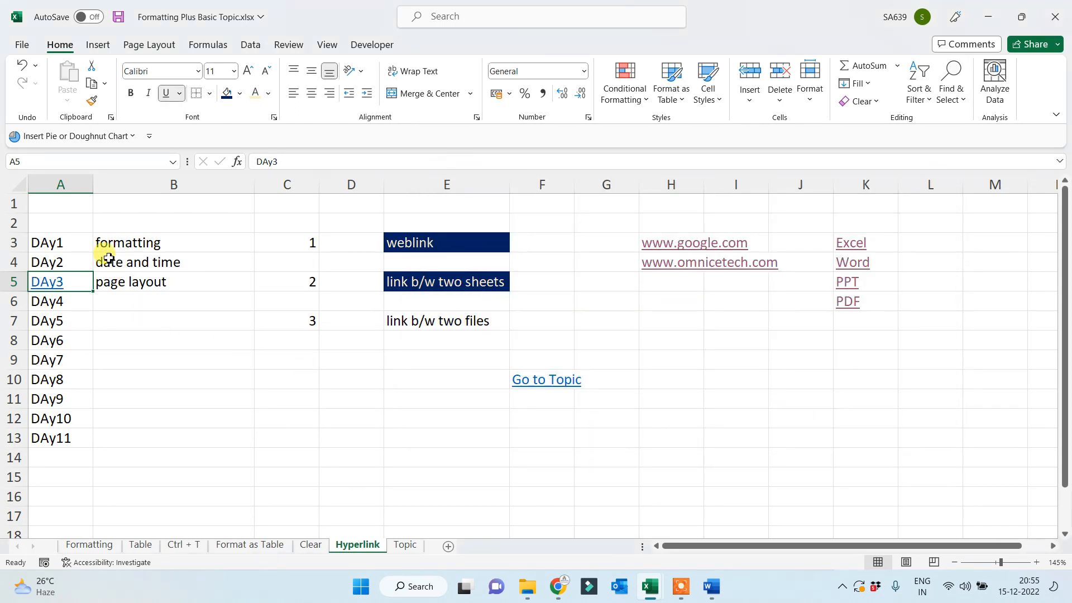
click(63, 245)
right_click(62, 244)
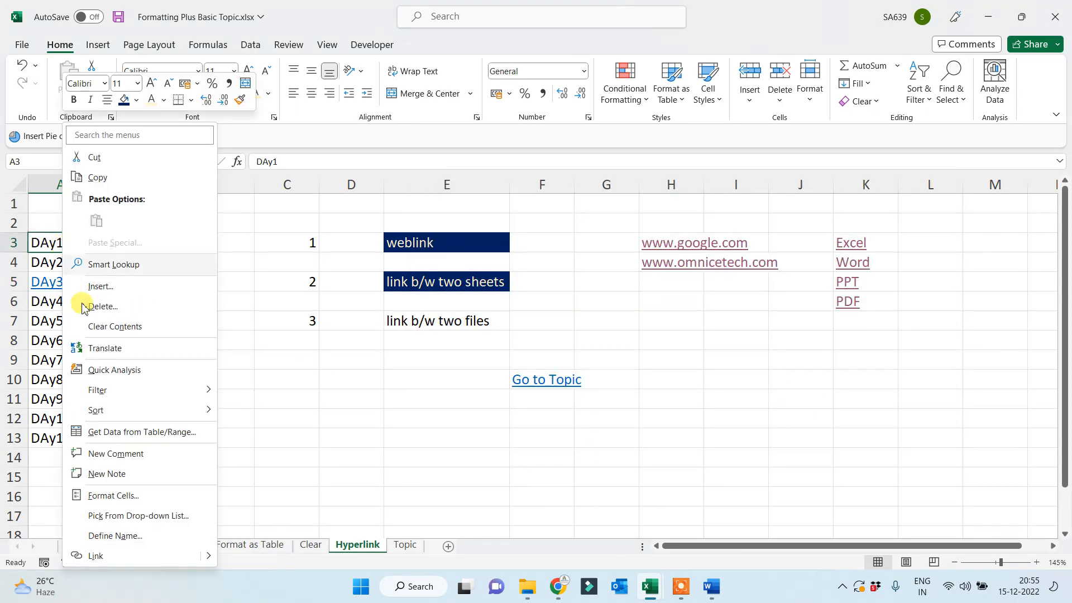
click(107, 555)
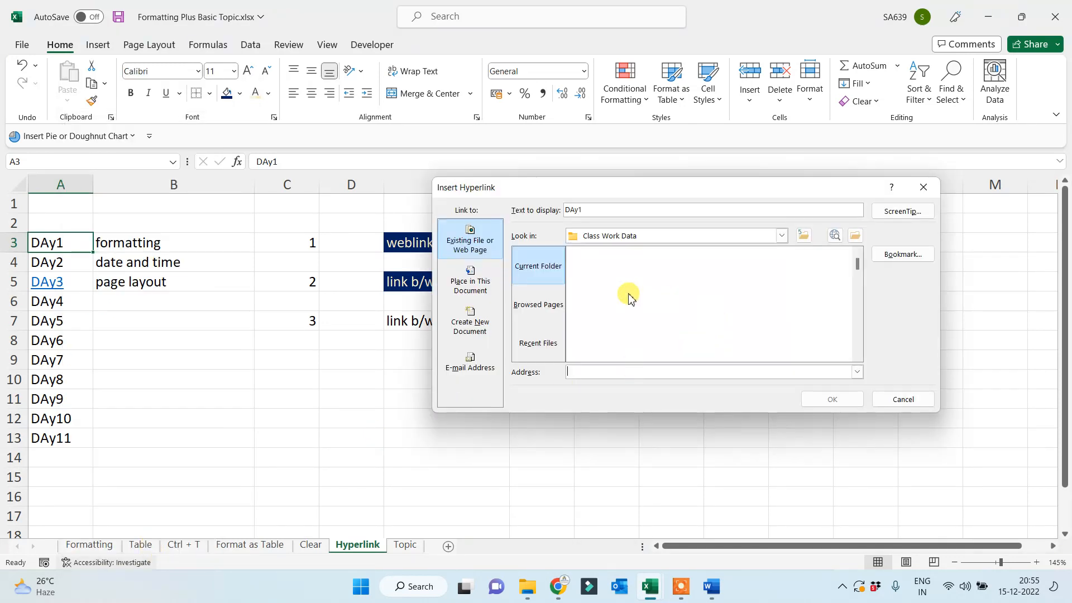
key(f)
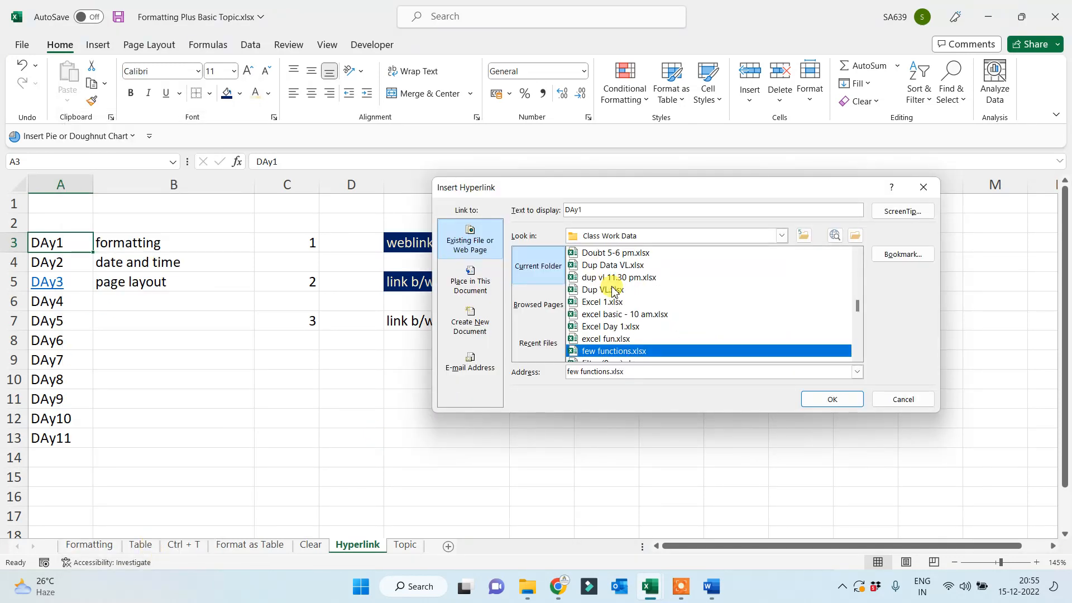
key(Down)
key(Down)
key(Down)
key(Down)
key(Down)
key(Down)
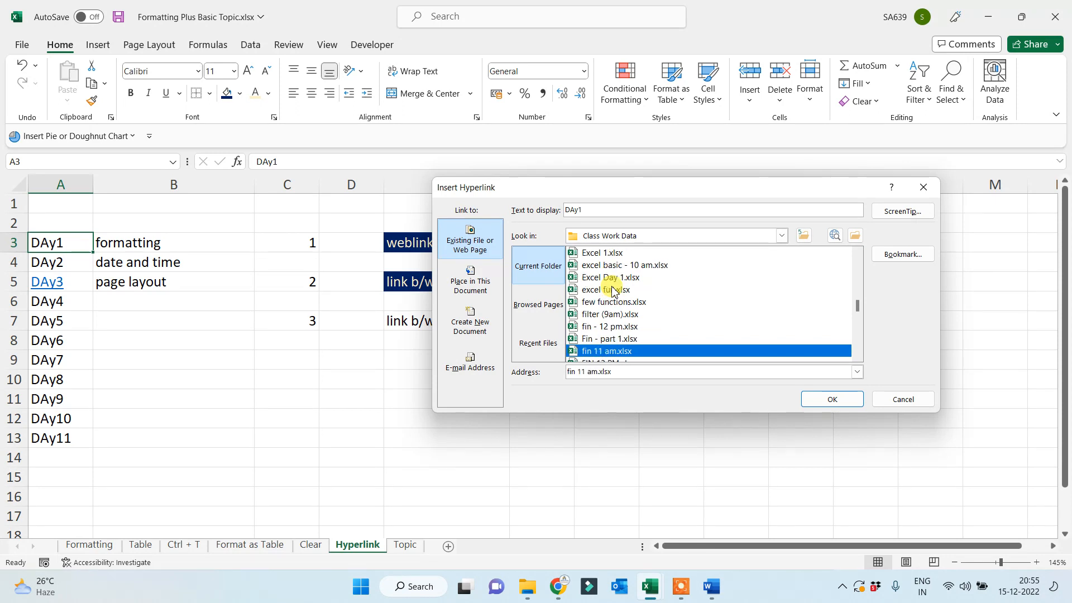
key(Down)
key(Down)
key(Down)
key(Down)
key(Down)
key(Down)
key(Down)
key(Down)
key(Down)
key(Down)
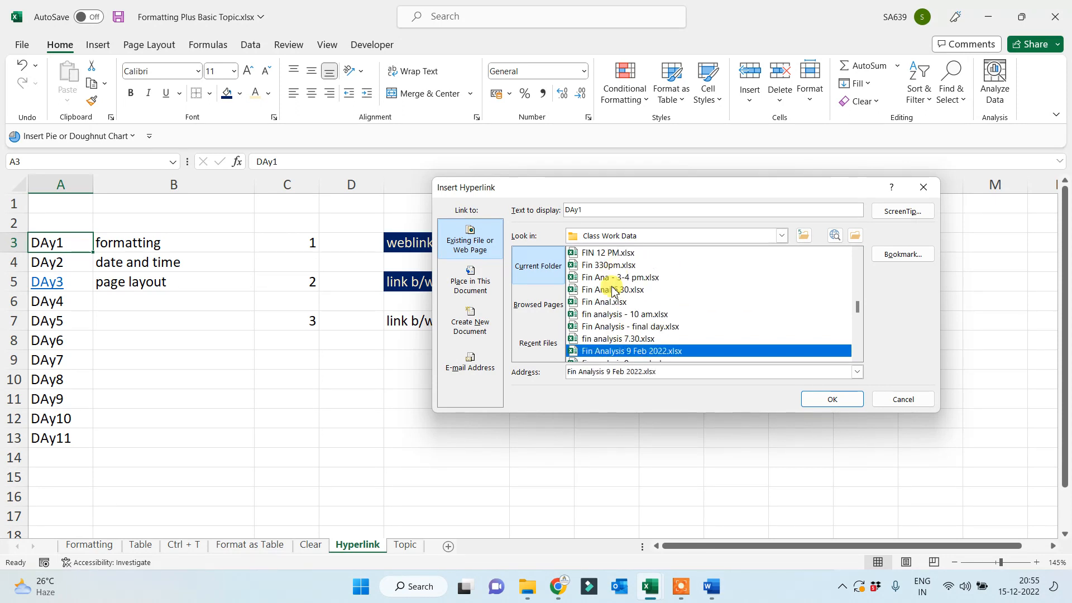
key(Down)
key(Down)
key(Down)
key(Down)
key(Down)
key(Down)
key(Down)
key(Down)
key(Down)
key(Down)
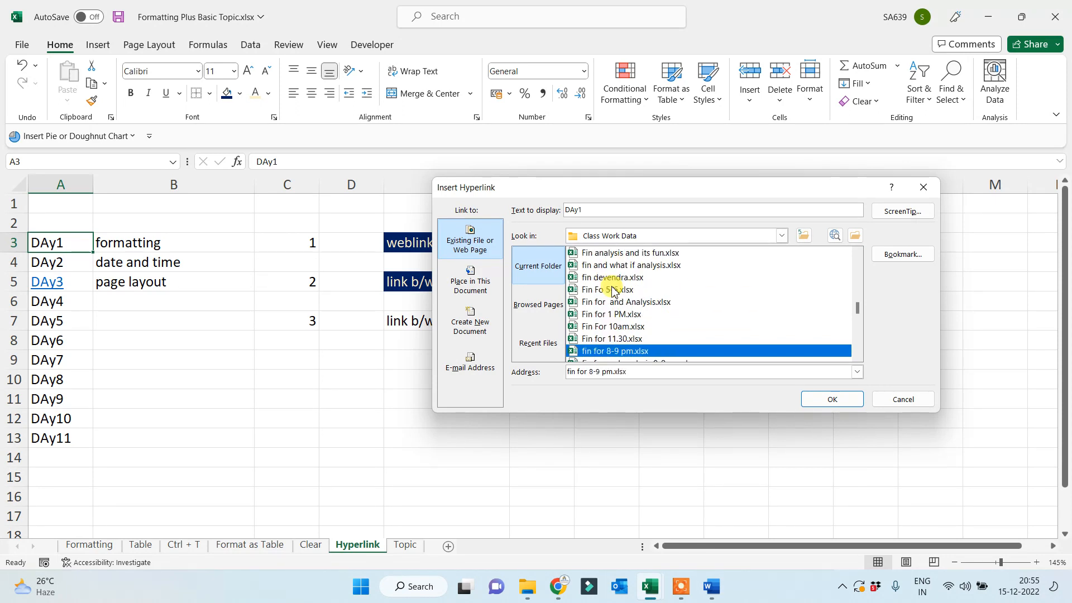
key(Down)
key(Down)
key(Down)
key(Down)
key(Down)
key(Down)
key(Down)
key(Down)
key(Down)
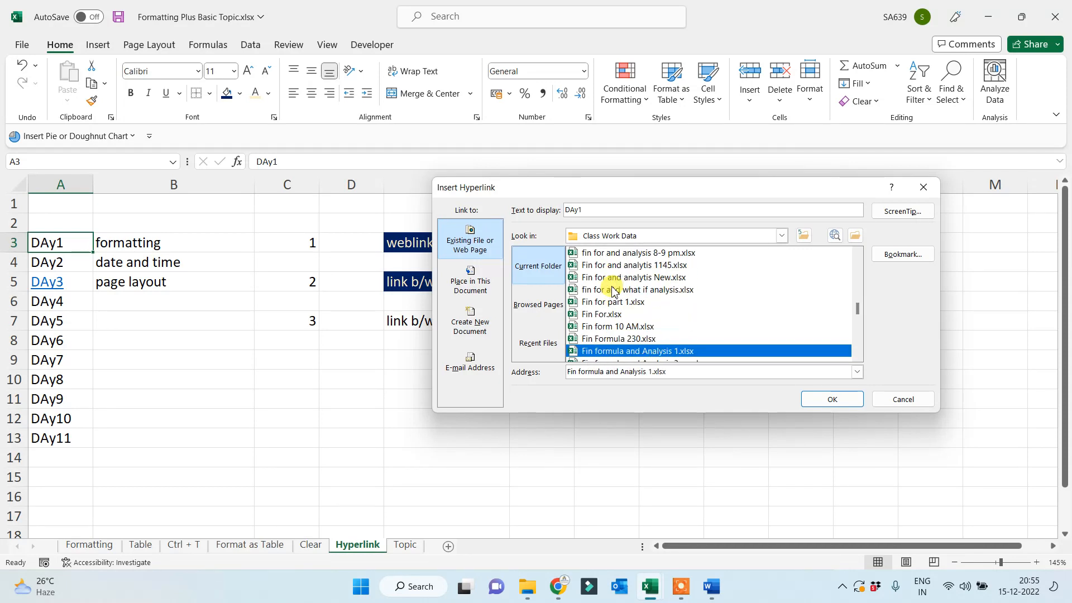
key(Down)
key(Down)
key(Down)
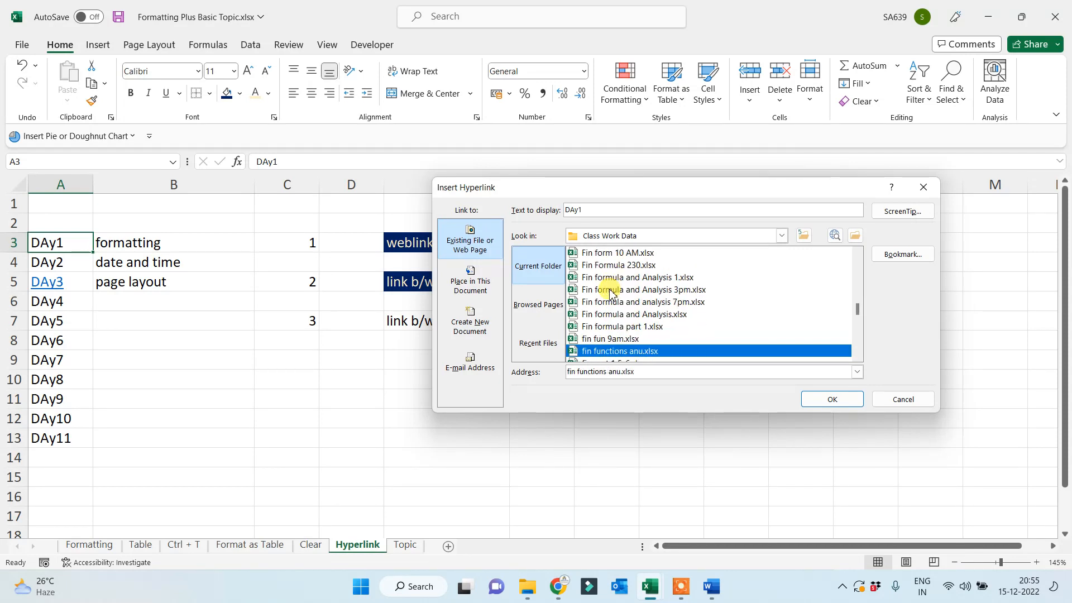
click(644, 373)
text(formatting)
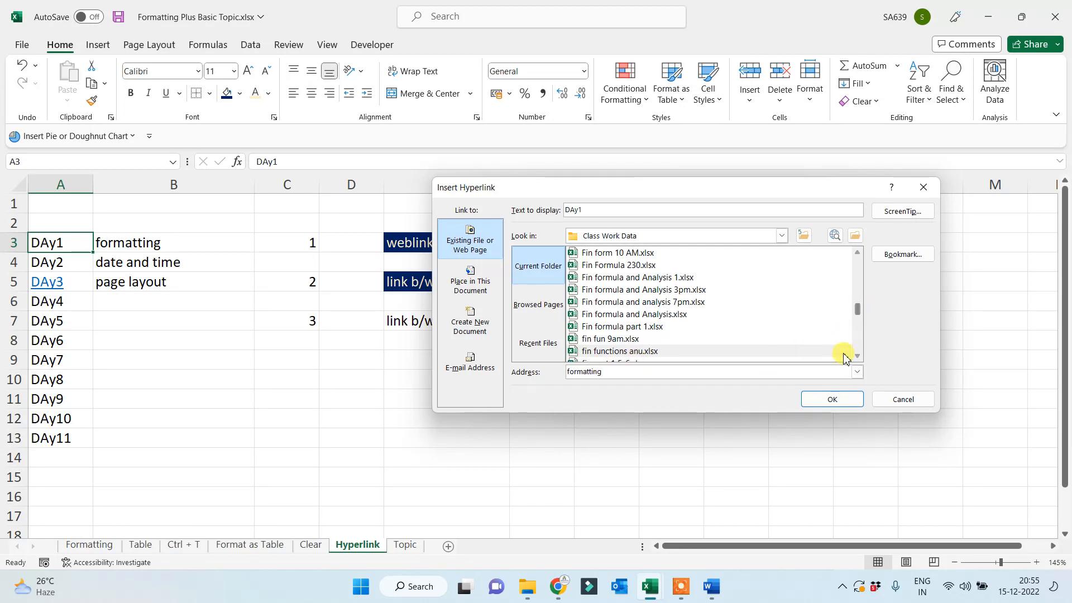
click(858, 372)
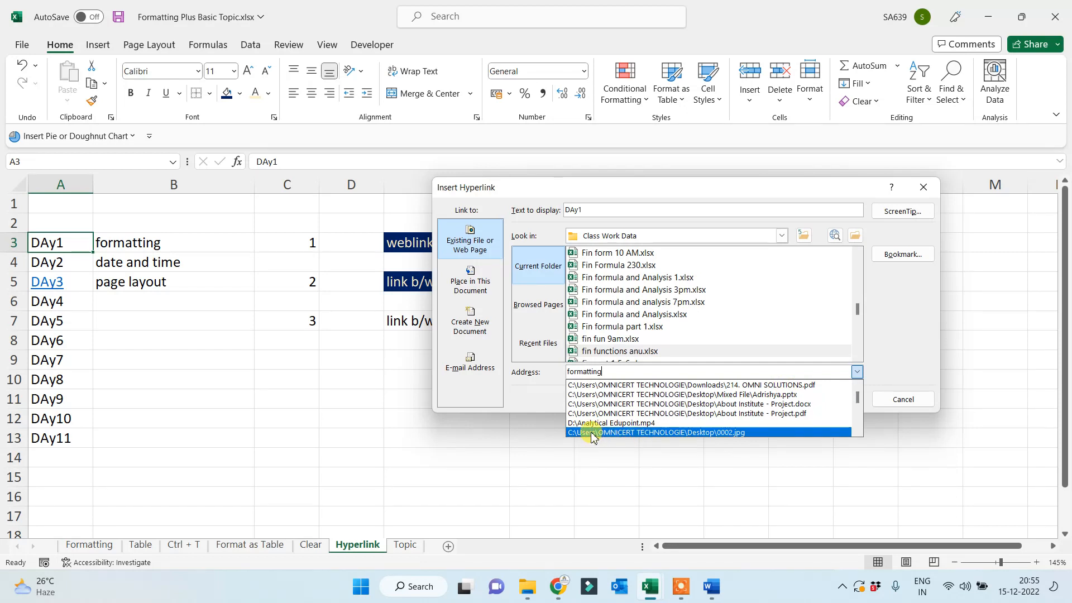
click(647, 370)
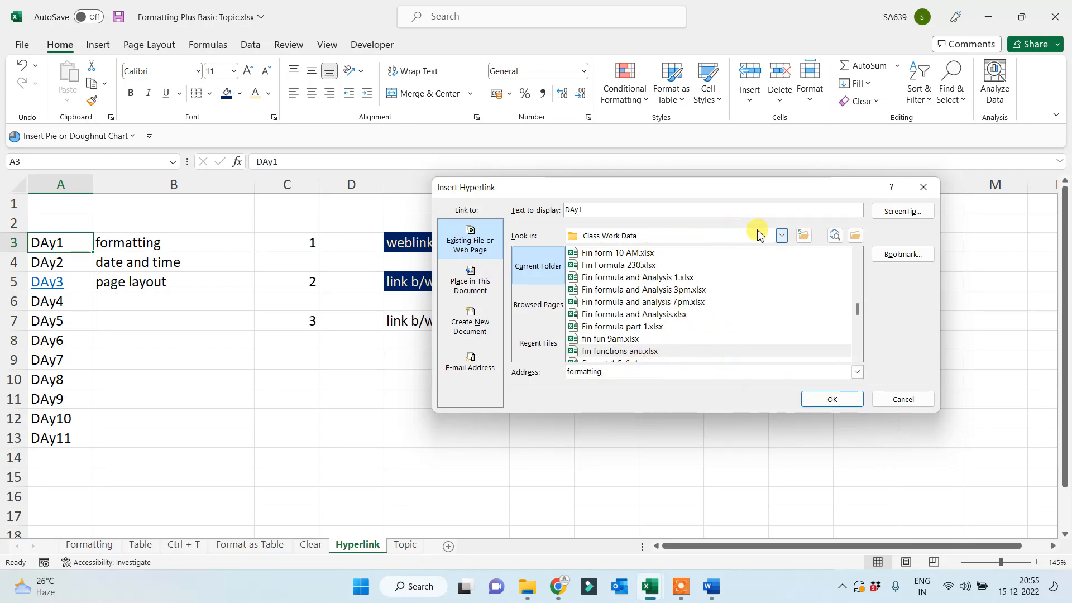
scroll(775, 287, down, 2)
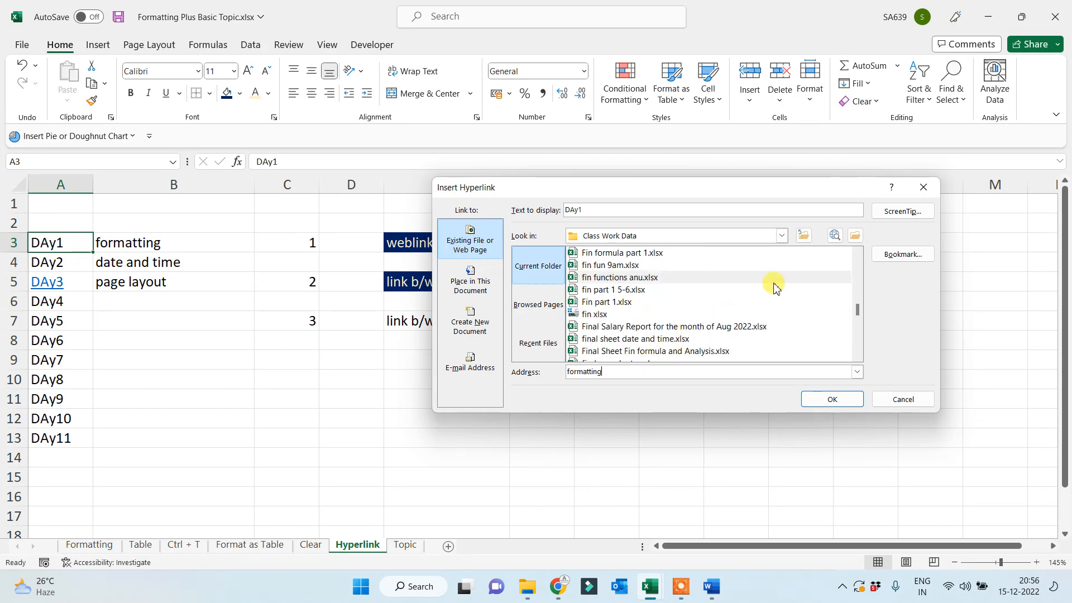
click(835, 237)
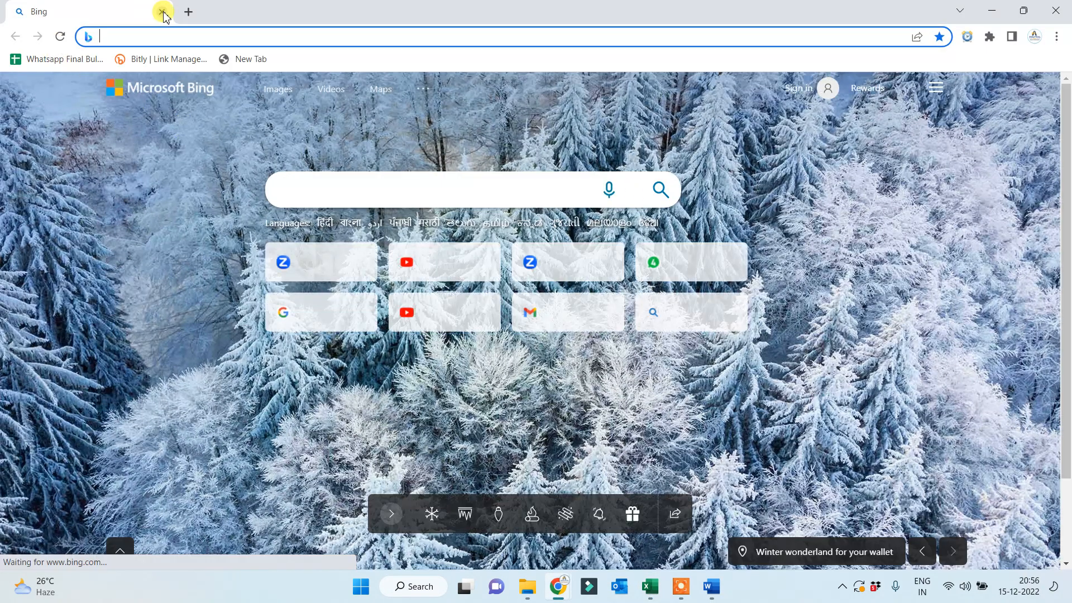
click(162, 12)
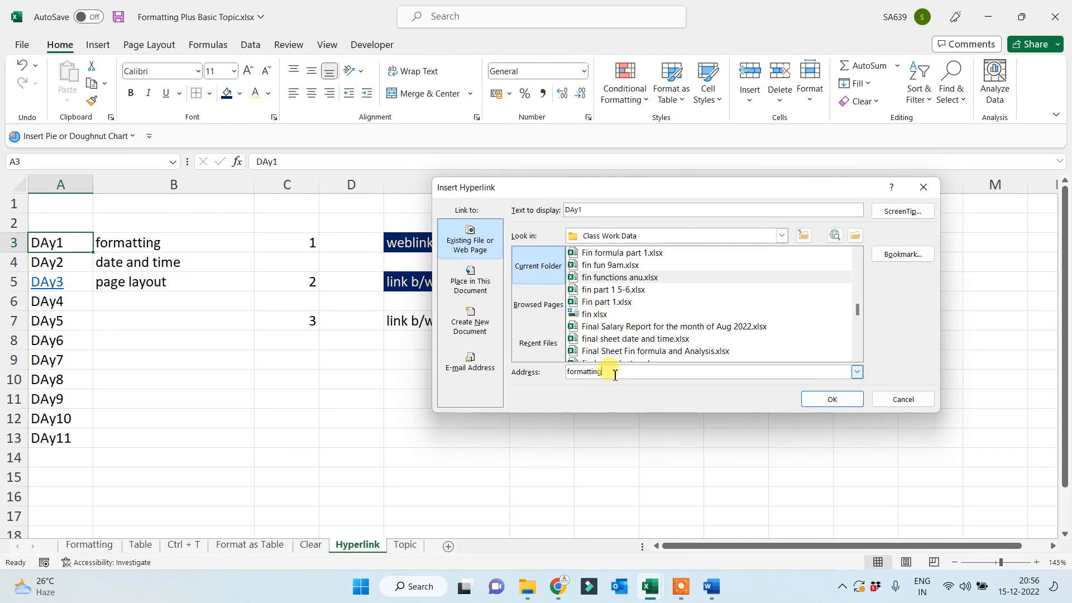
click(858, 372)
scroll(675, 411, down, 5)
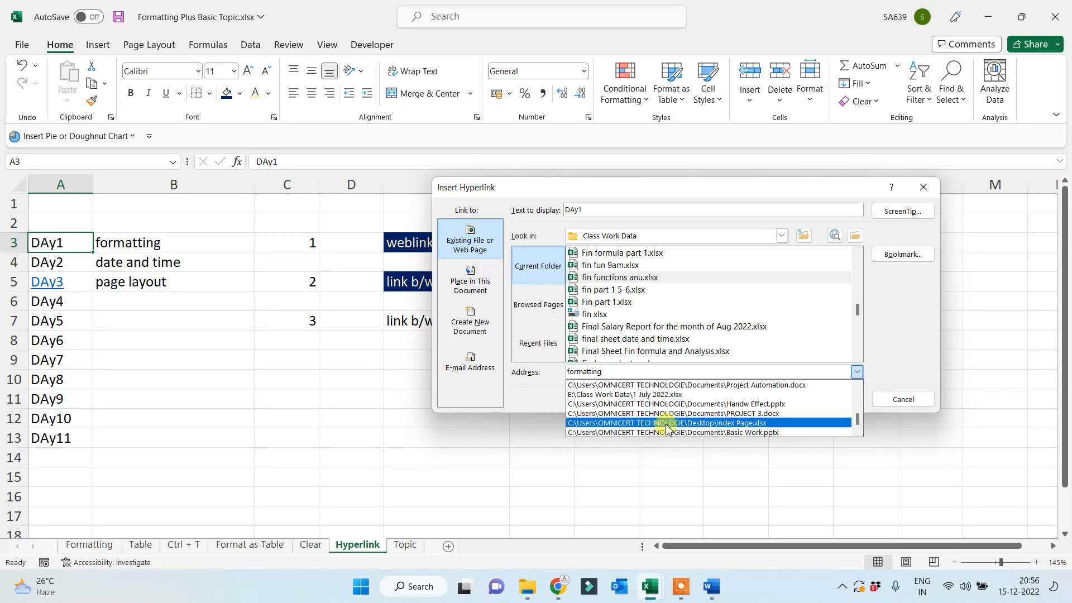
scroll(667, 425, down, 3)
key(Escape)
key(Escape)
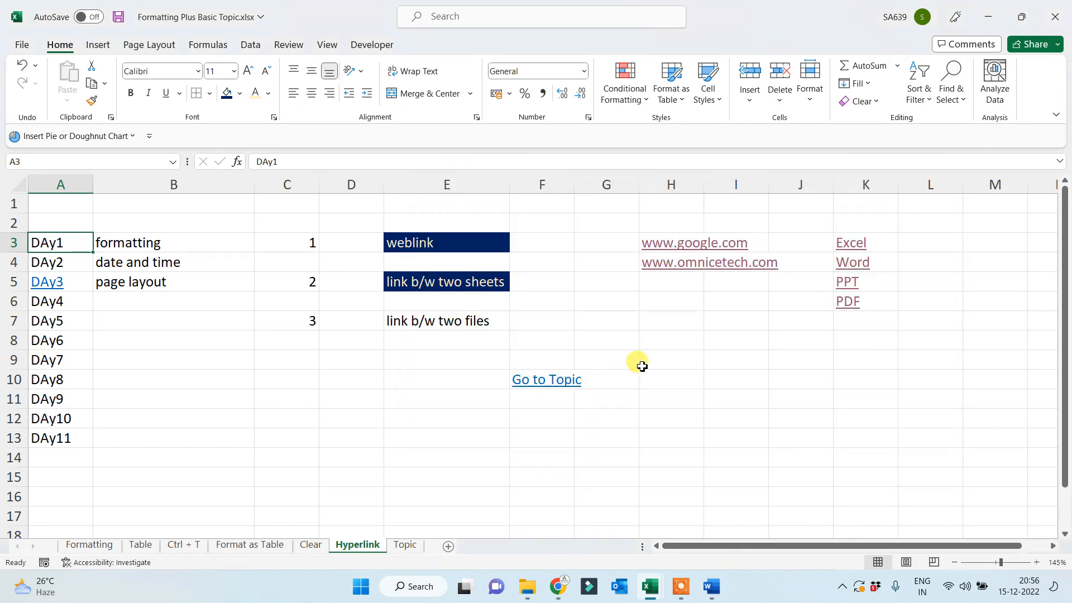
Insert a hyperlink on the DAy1 entry in A3 that leads to formatting 11.xlsx in the Class Work Data folder
right_click(64, 245)
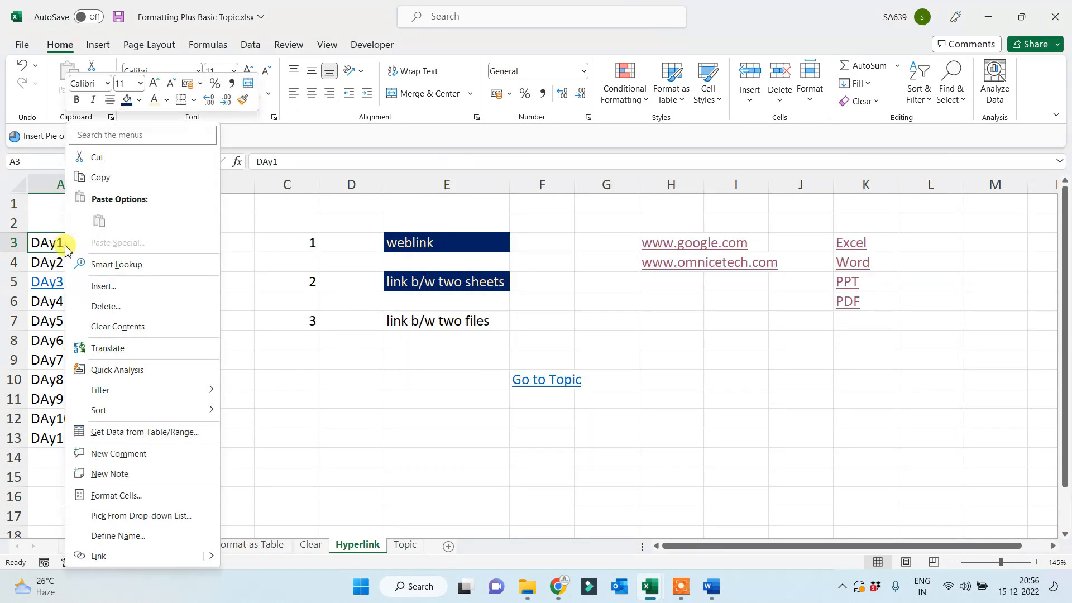
click(106, 554)
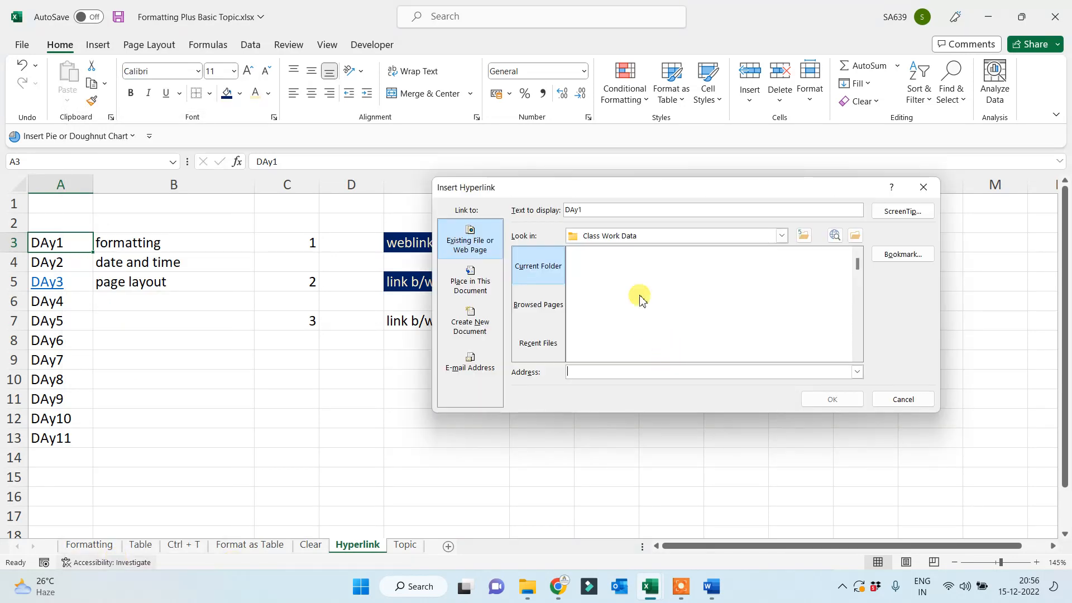
scroll(607, 275, down, 15)
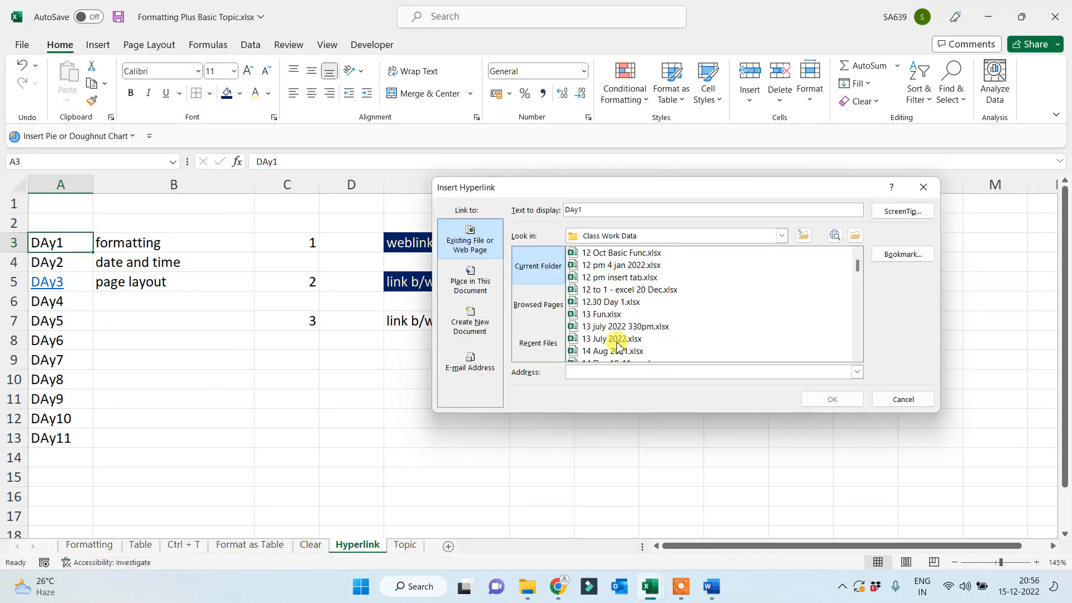
scroll(619, 347, down, 15)
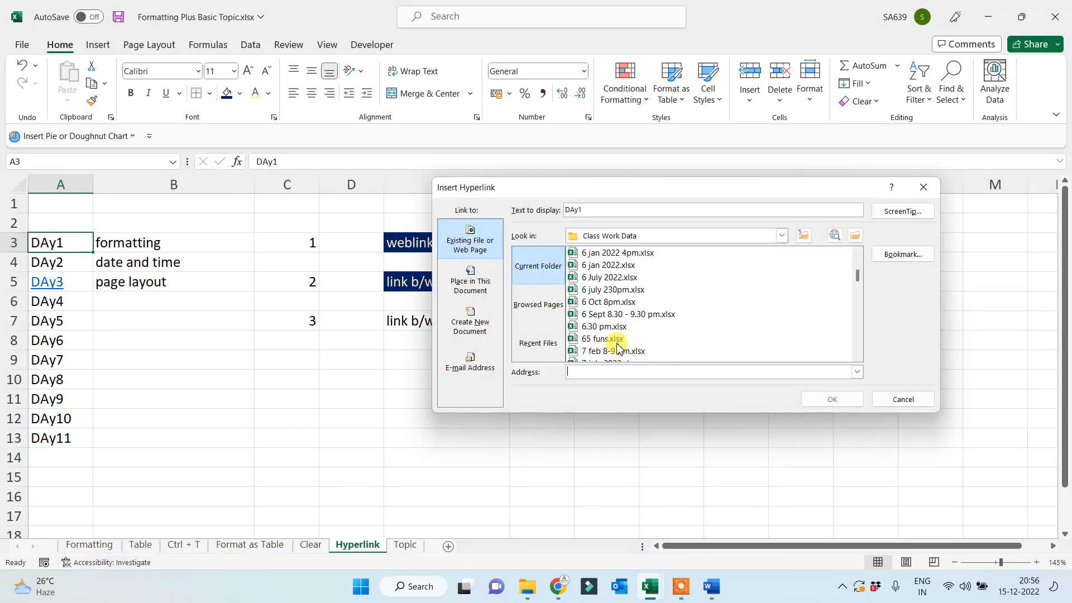
scroll(614, 353, down, 15)
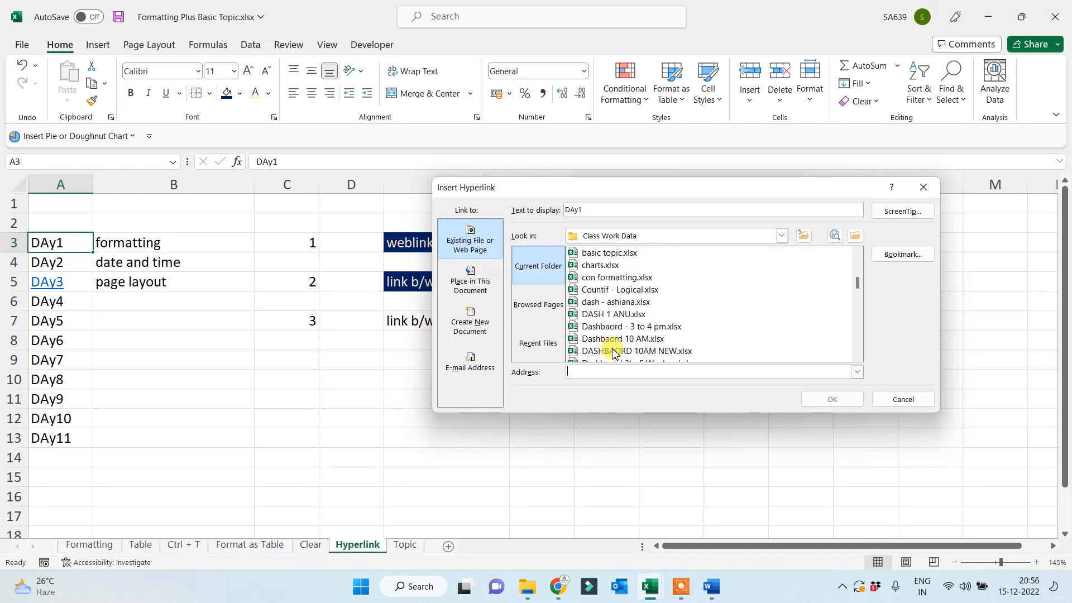
scroll(614, 355, down, 15)
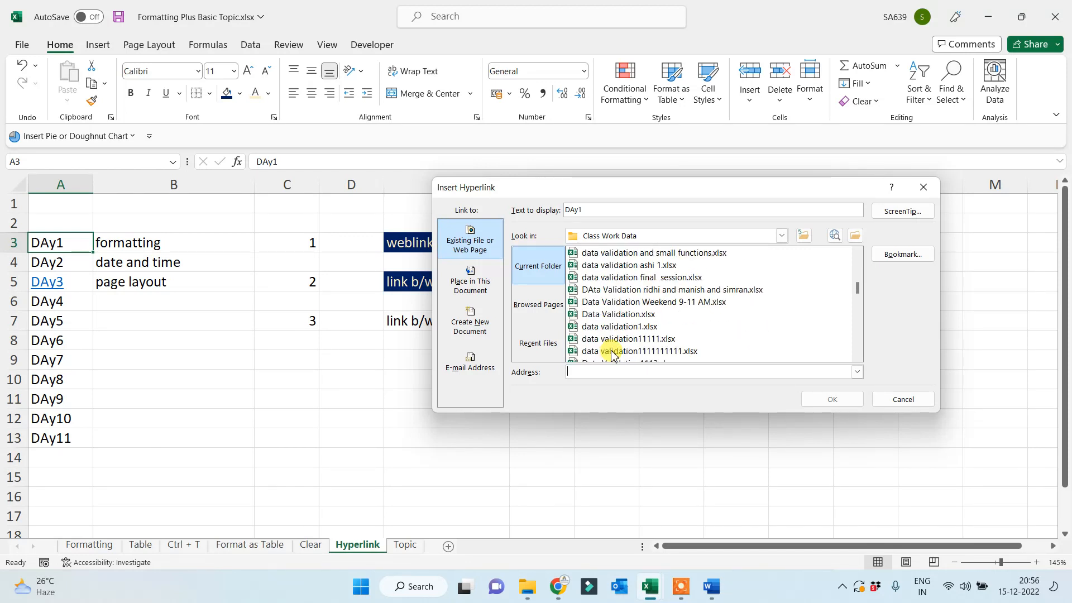
scroll(614, 354, down, 15)
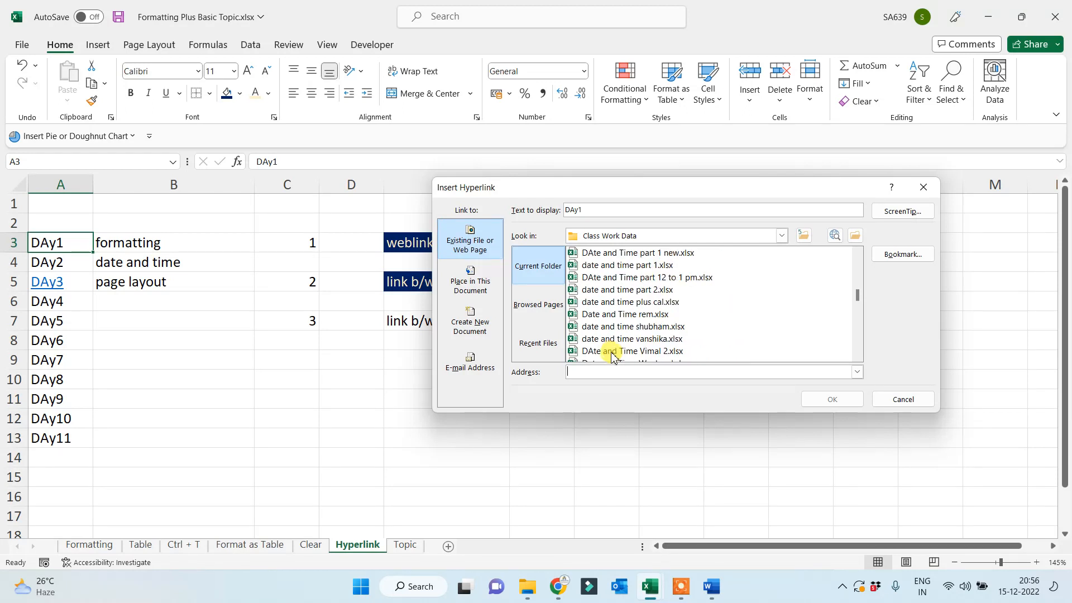
scroll(613, 355, down, 15)
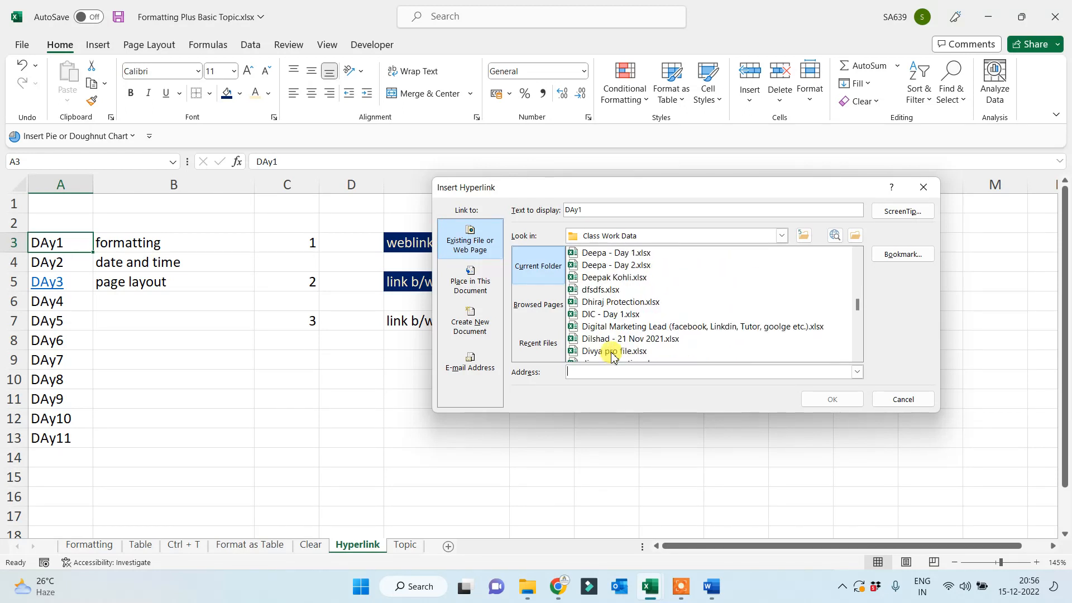
scroll(614, 357, down, 8)
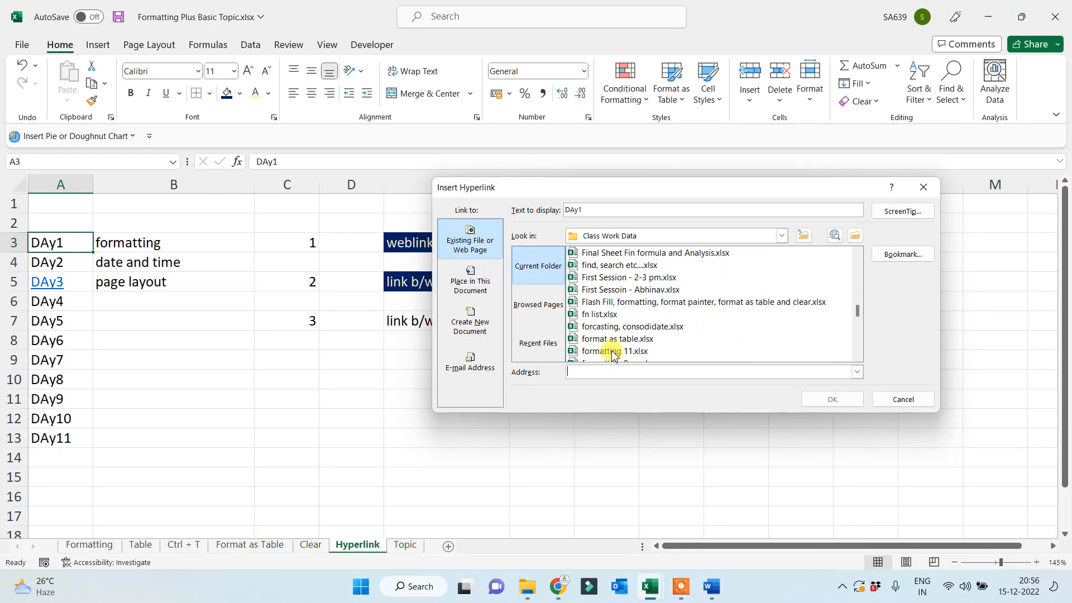
click(609, 352)
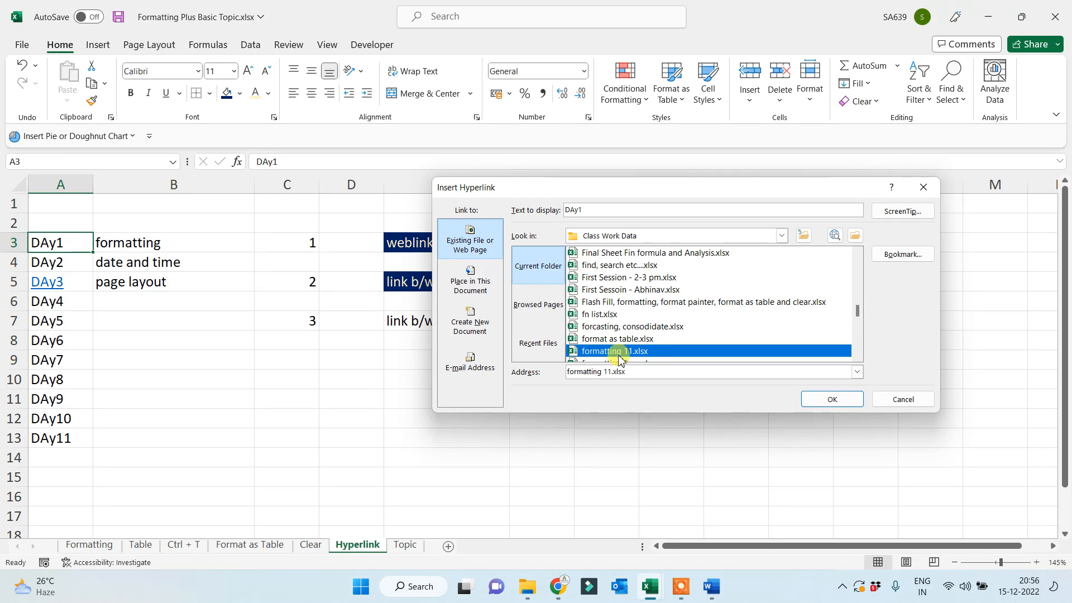
click(827, 400)
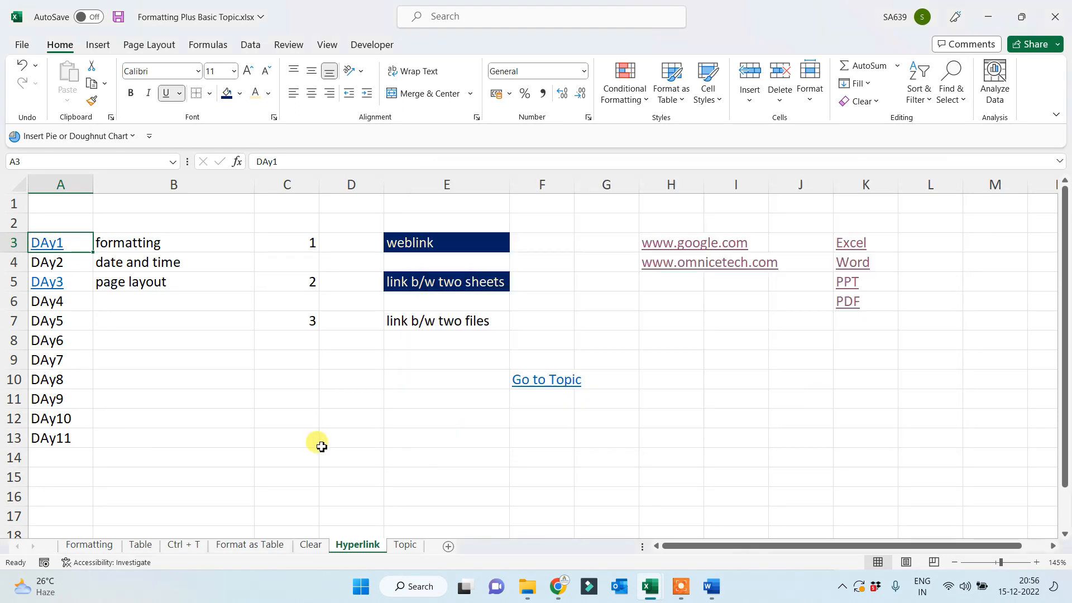
Test the DAy1 link in A3, view the Formatting sheet of the linked workbook, and return to the Hyperlink sheet
click(220, 445)
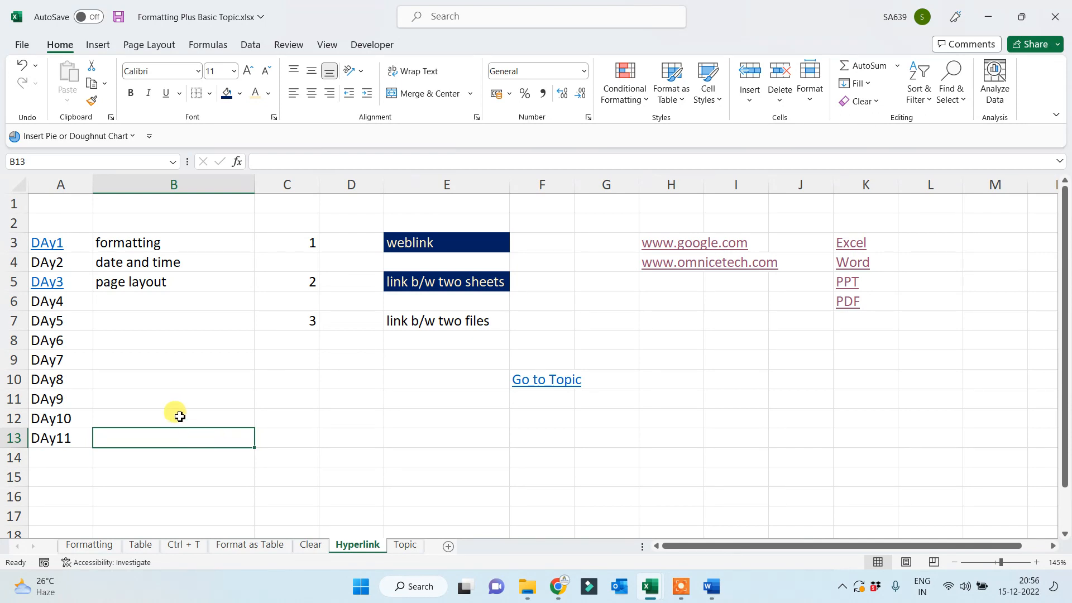
click(51, 244)
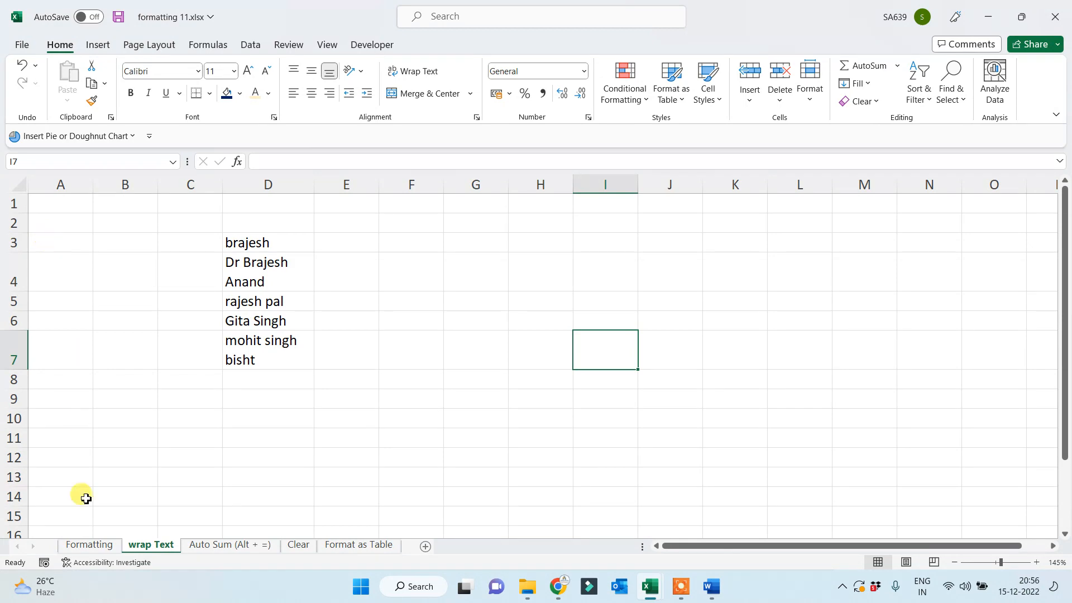
click(90, 545)
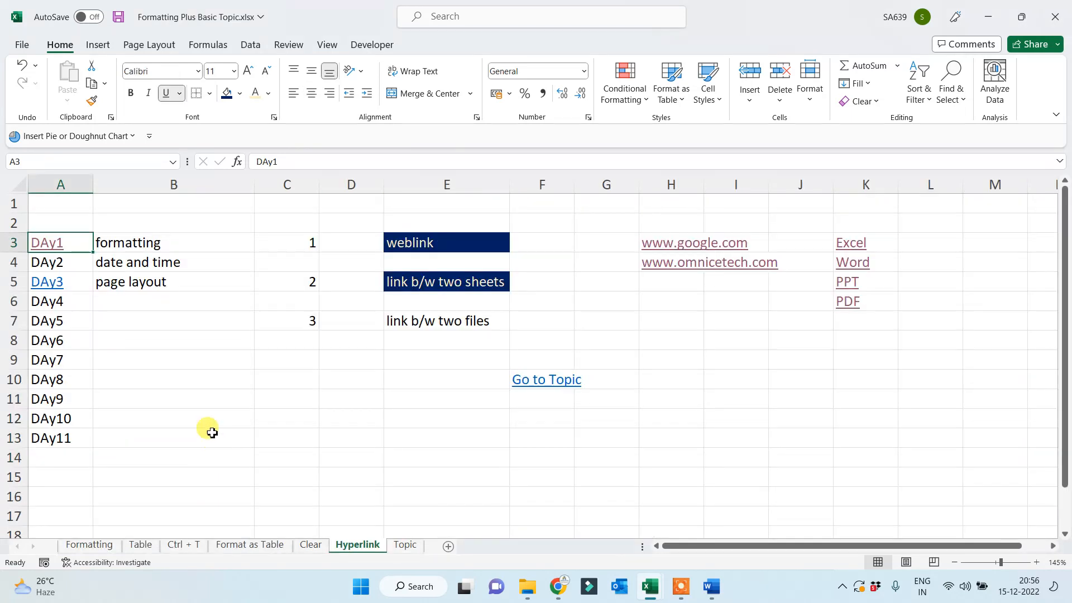
click(63, 264)
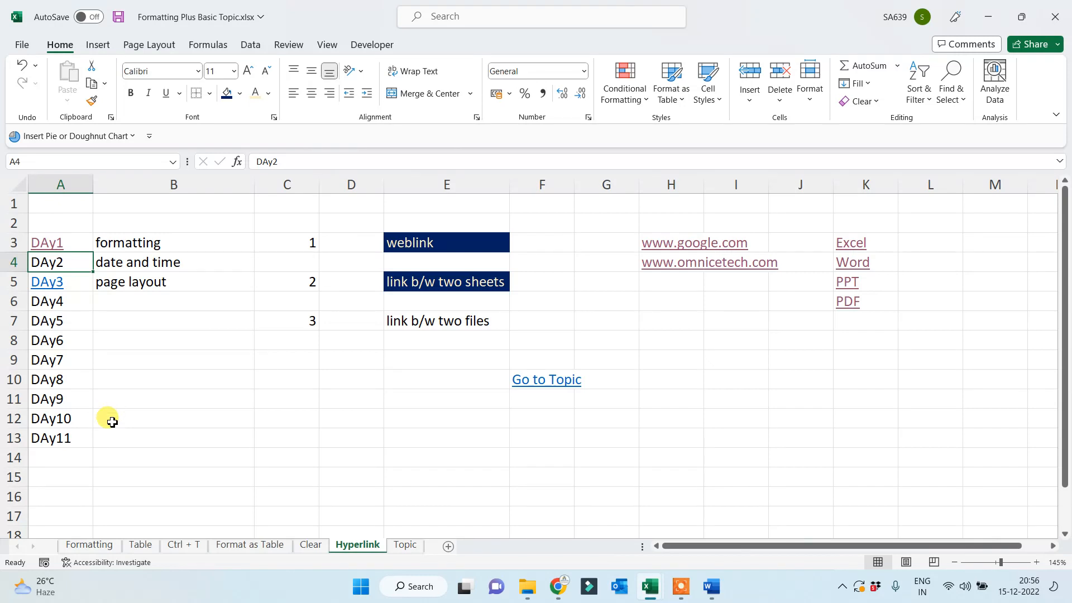
click(344, 442)
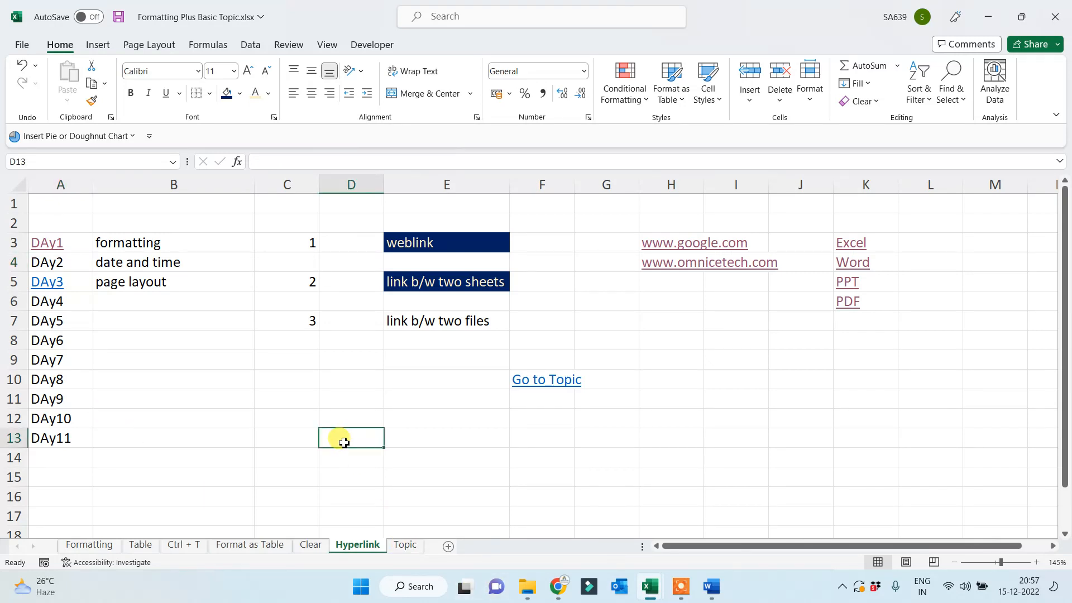
click(262, 379)
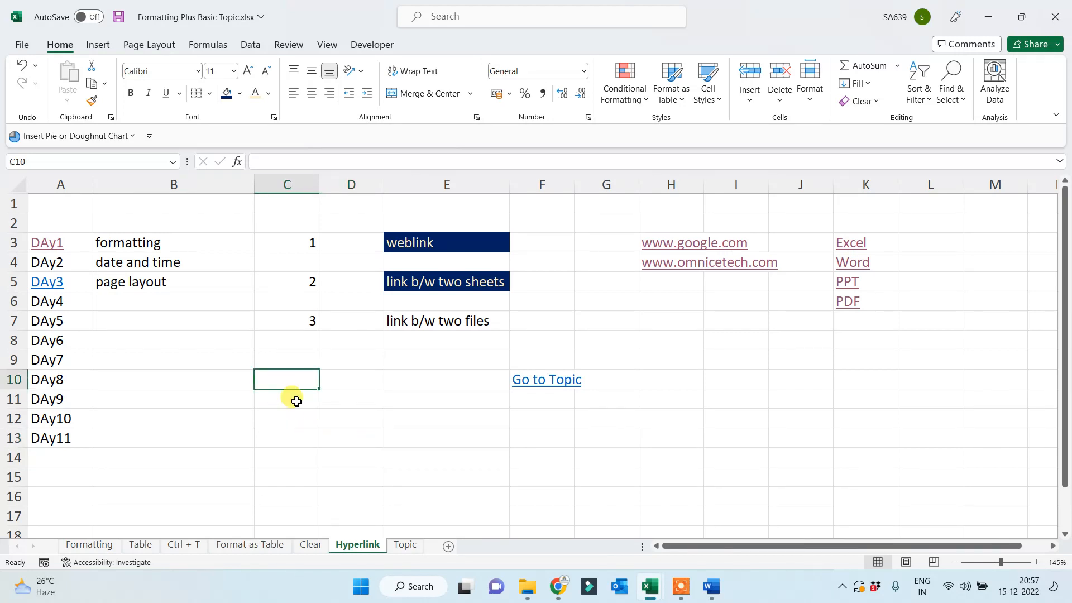
click(286, 406)
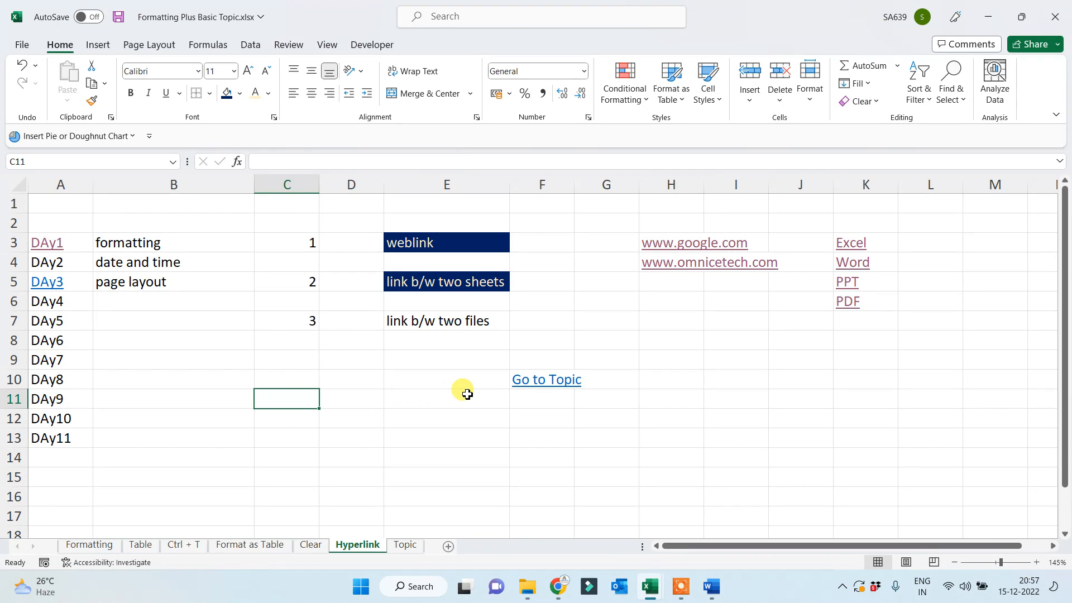
Switch to the Index Page.xlsx workbook and follow its Tab Options link
click(652, 588)
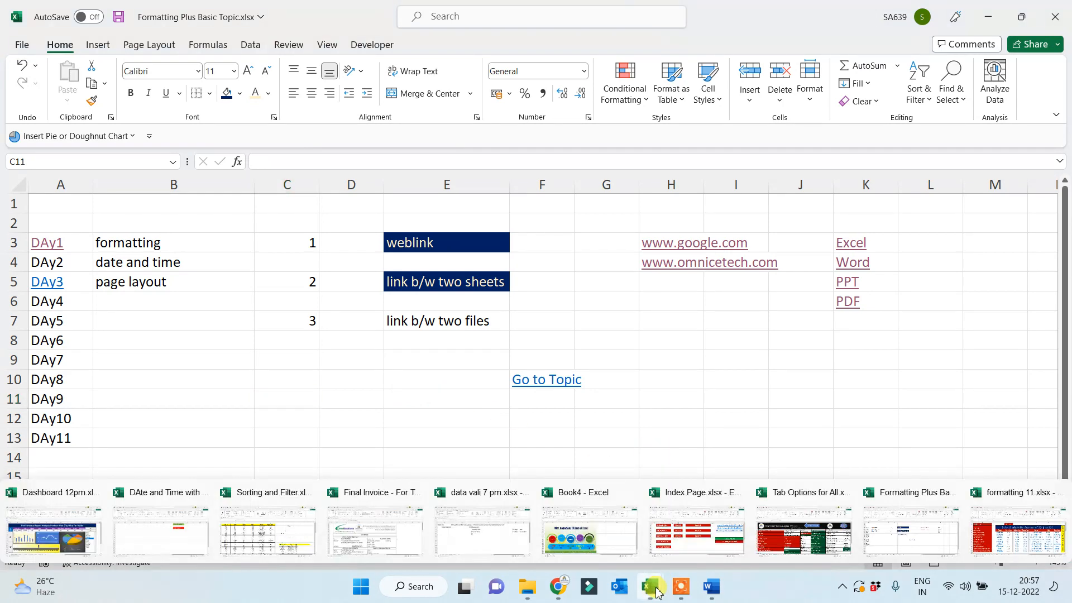
click(687, 546)
click(515, 461)
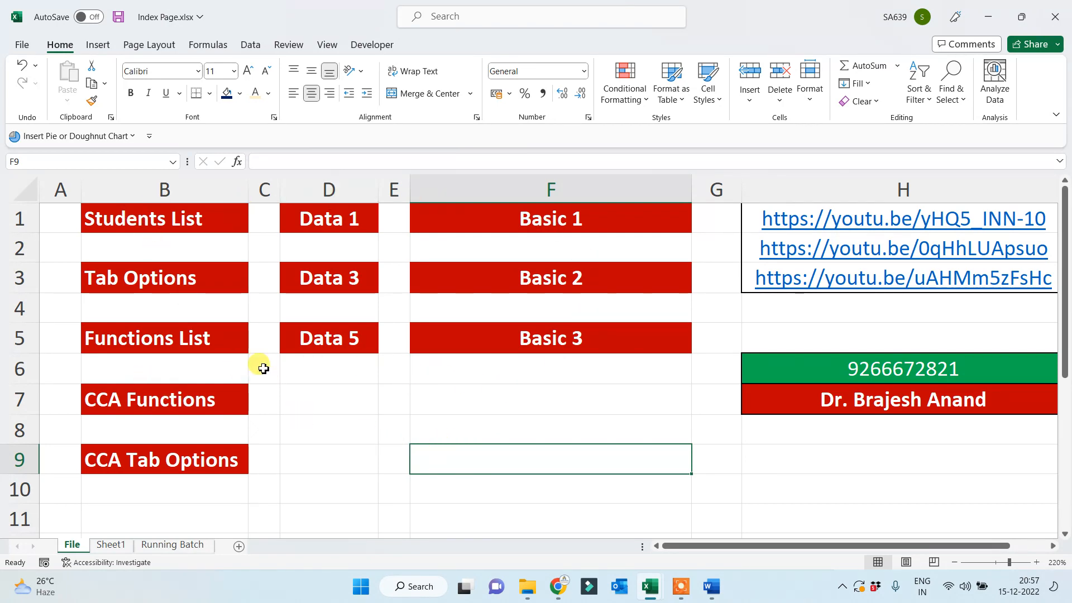
click(119, 280)
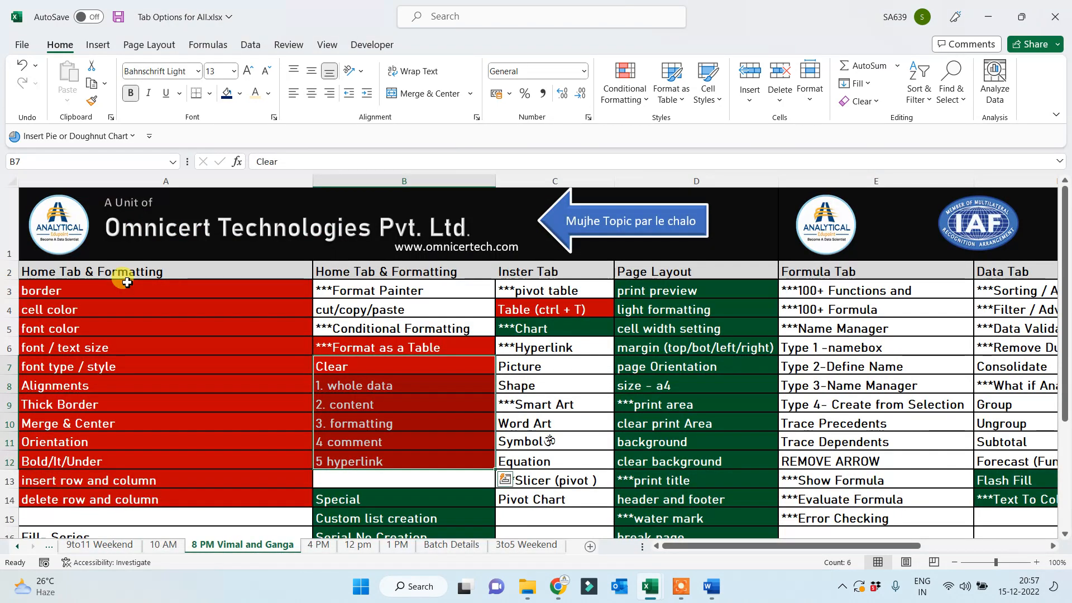
Follow the banner's Mujhe Topic par le chalo arrow to the Batch Details sheet and test the batch links in C5 and C6
click(480, 420)
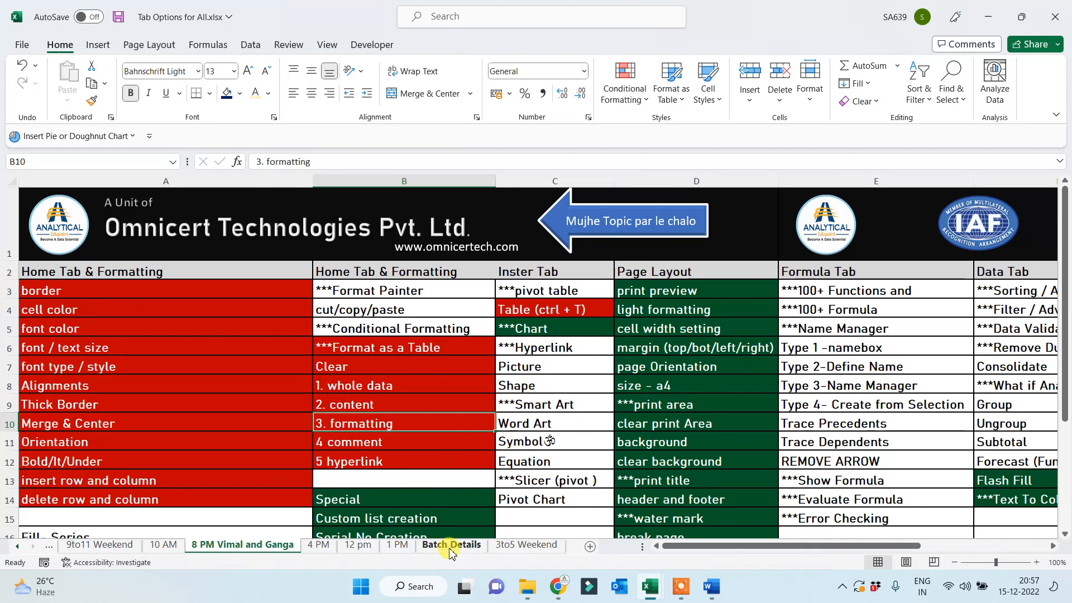
click(596, 235)
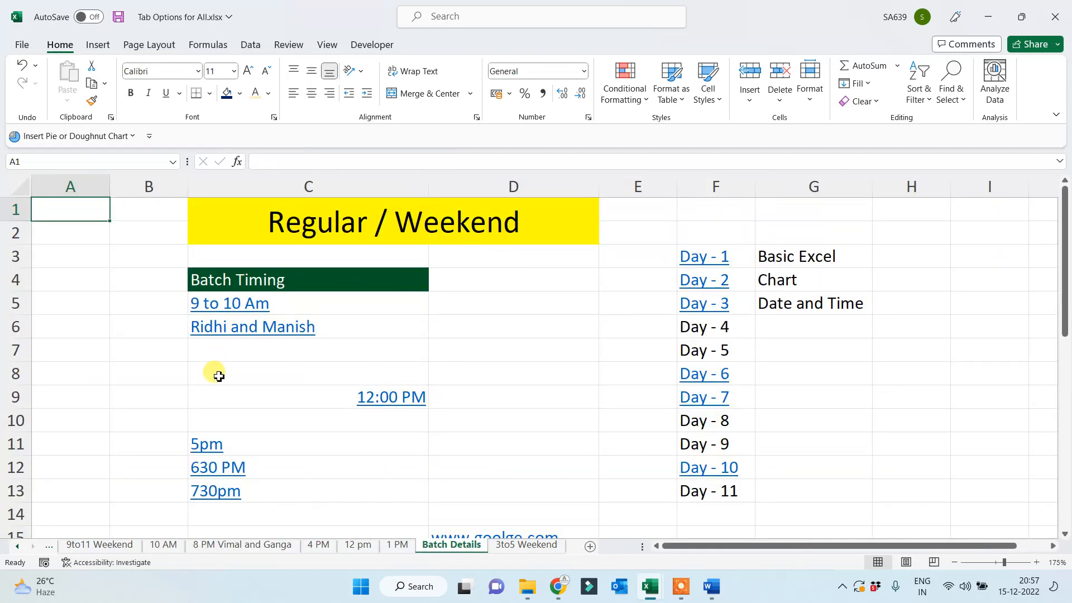
click(225, 308)
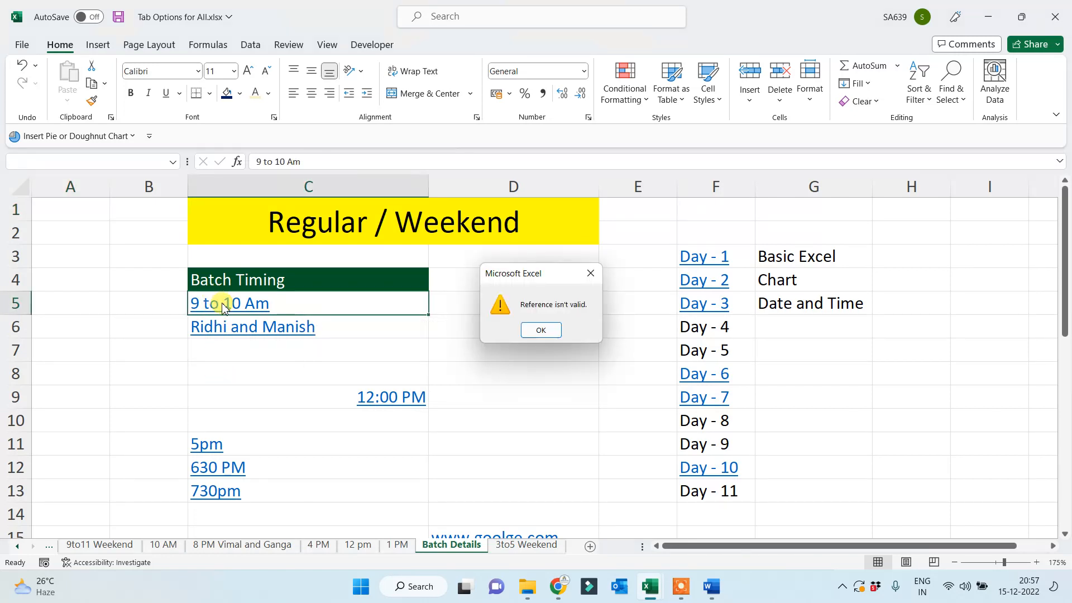
click(545, 334)
click(237, 335)
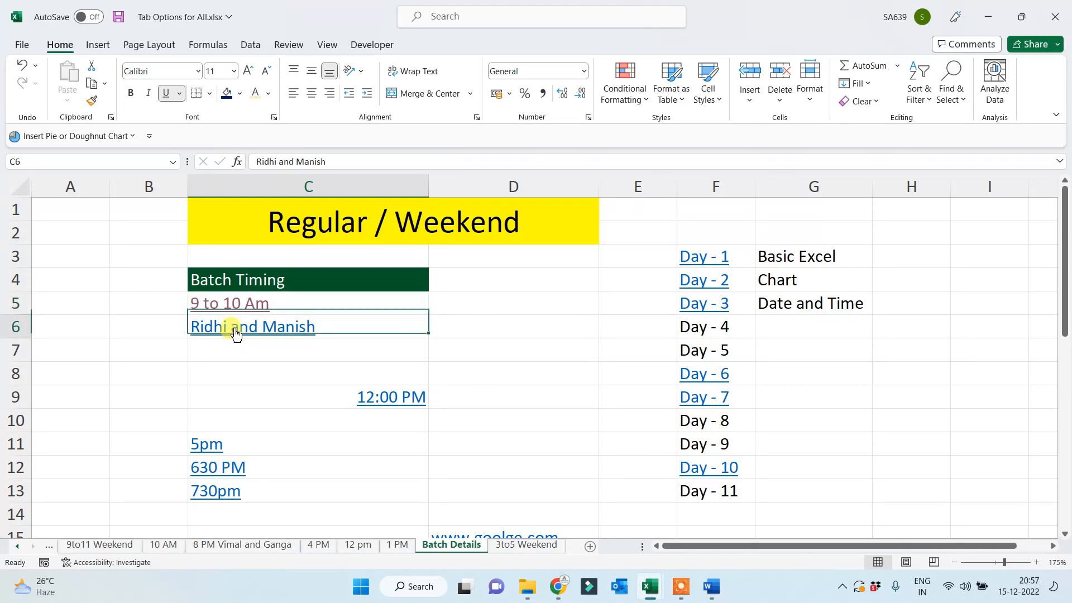
click(540, 331)
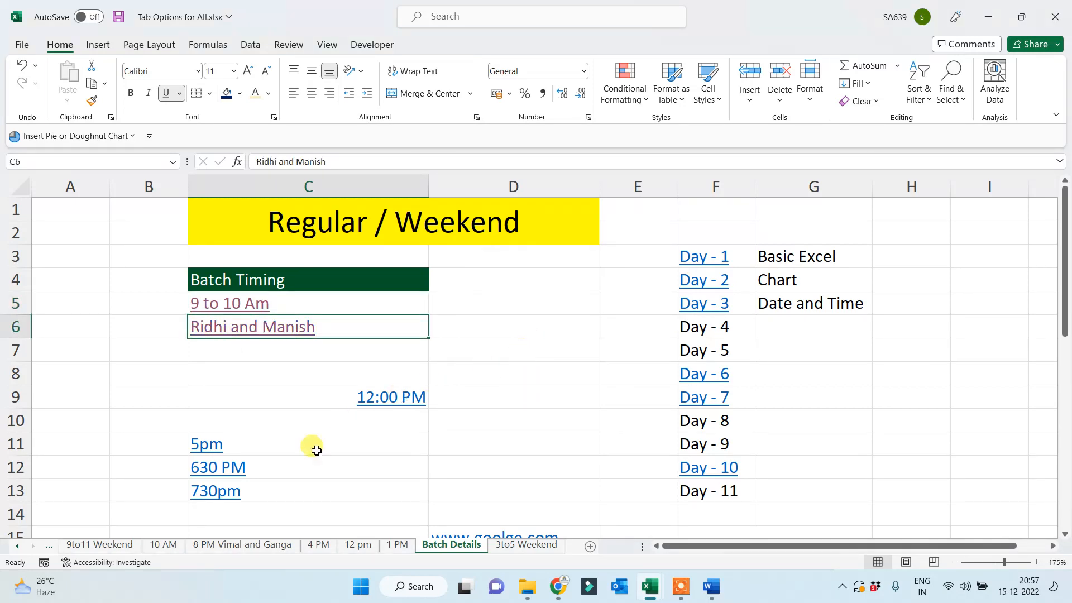
Test the batch links in C9 and C11 to C13, returning from the 12 pm sheet through its Go To Batch Time arrow
click(382, 407)
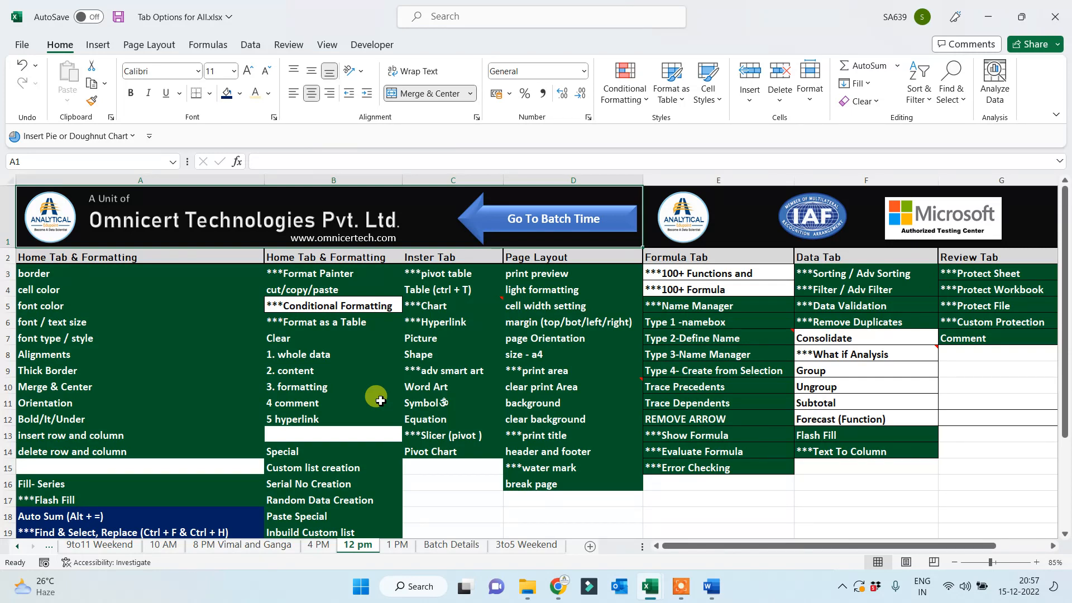
click(523, 223)
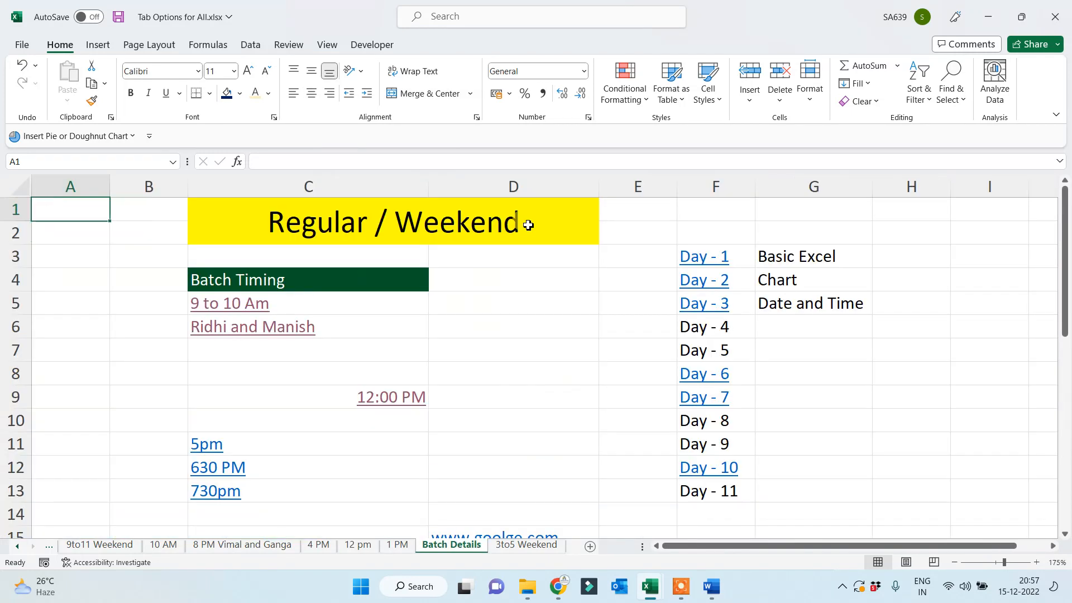
click(213, 452)
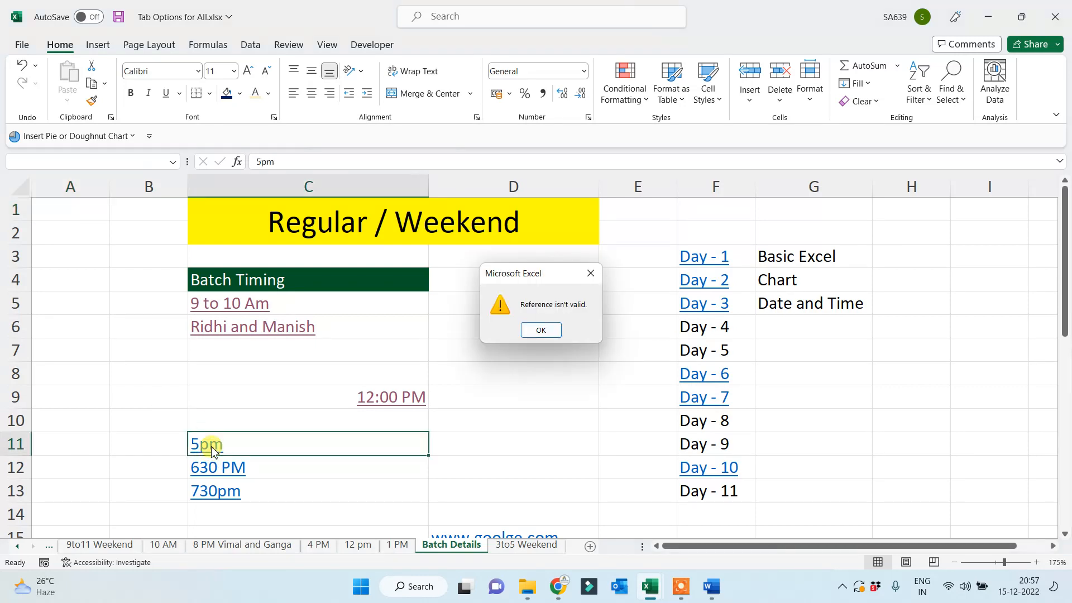
click(541, 330)
click(219, 481)
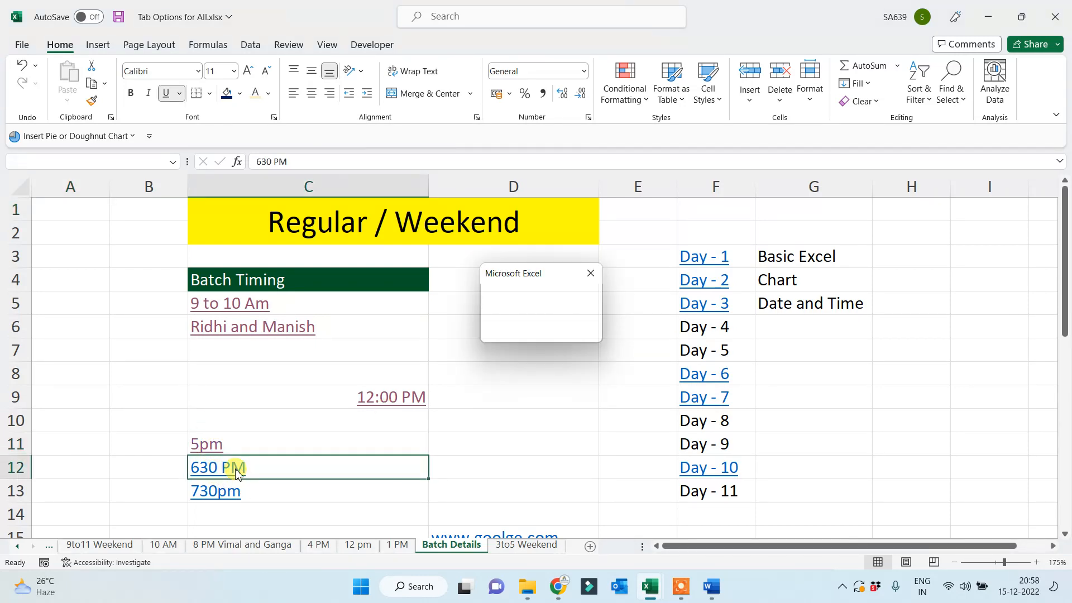
click(543, 330)
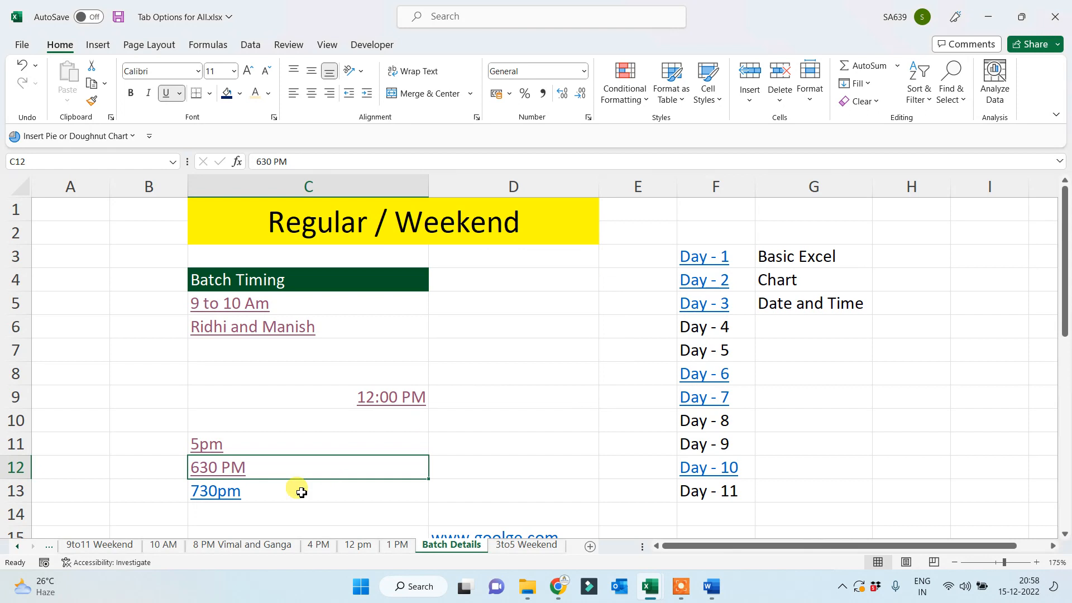
click(211, 494)
click(537, 332)
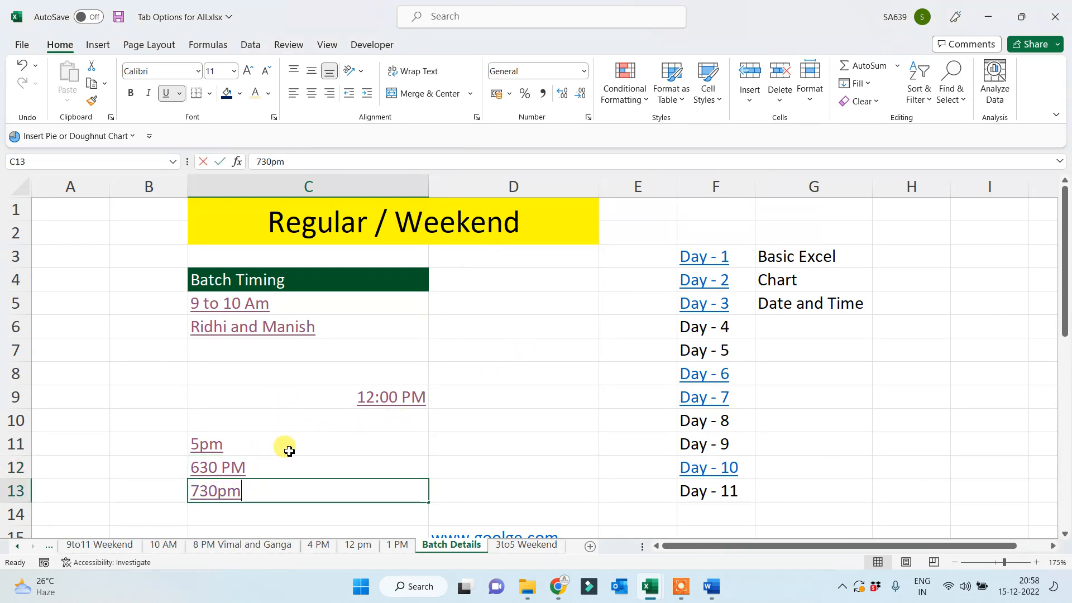
Replace the batch timing in C13 with 8 PM and enter 4PM in C10
text(8 PM)
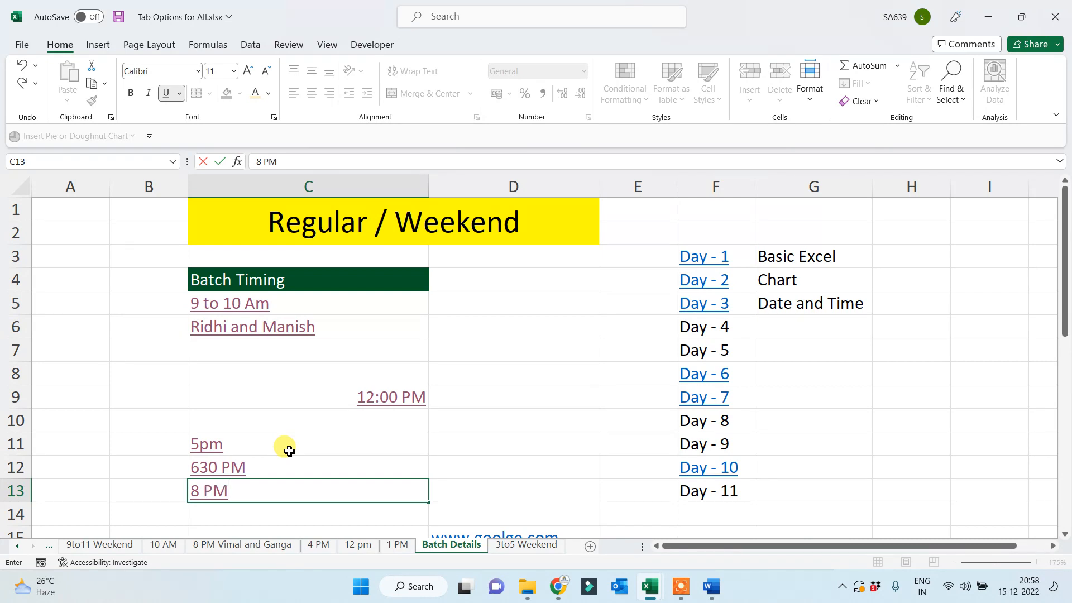
click(218, 427)
text(4)
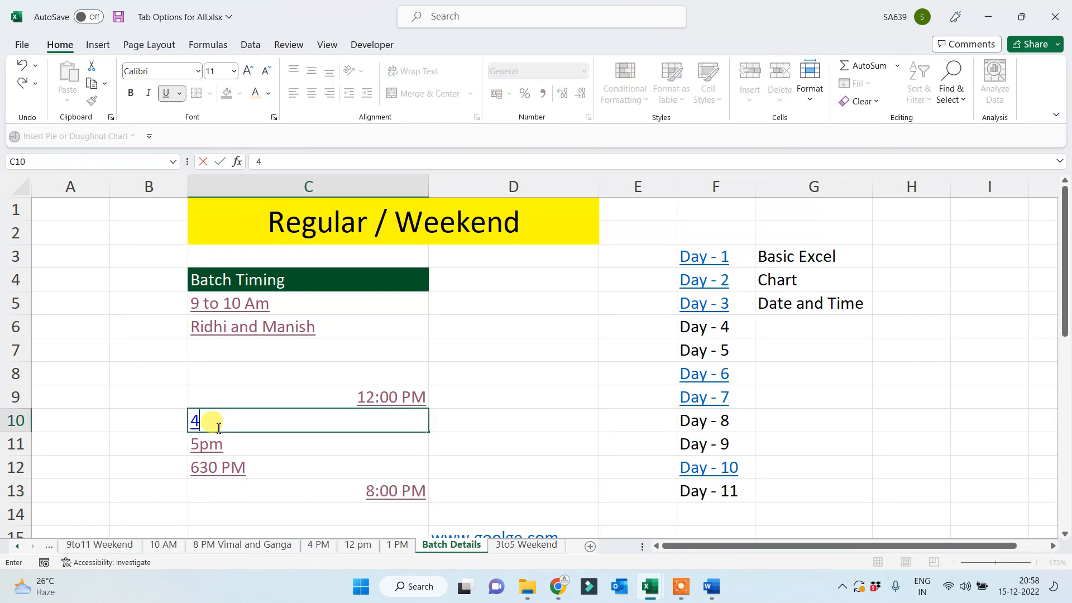
text(PM)
click(137, 438)
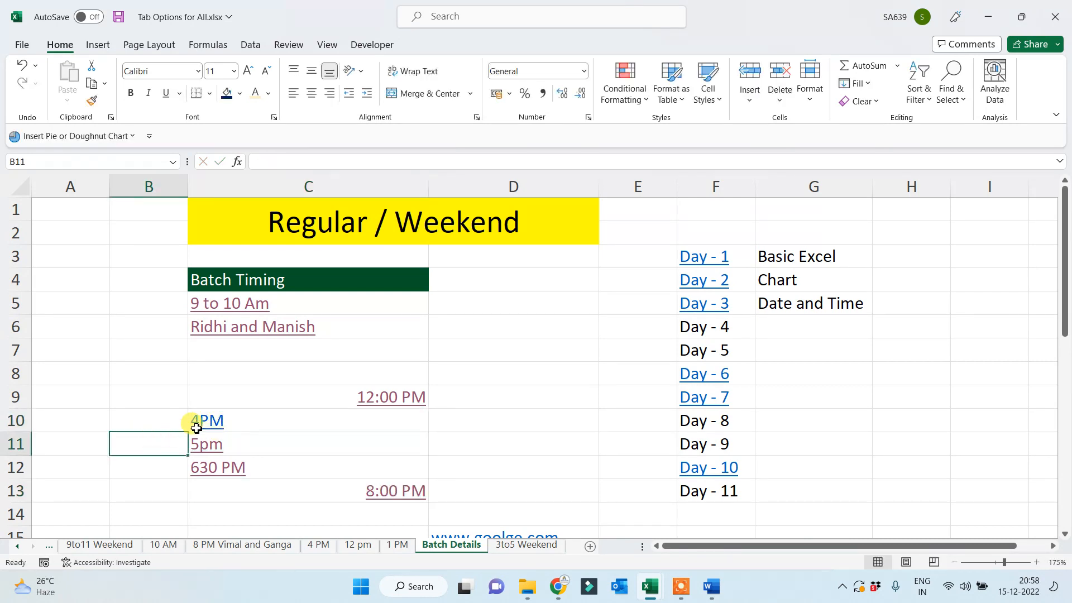
Remove the hyperlink from the 8:00 PM batch timing in C13
click(212, 420)
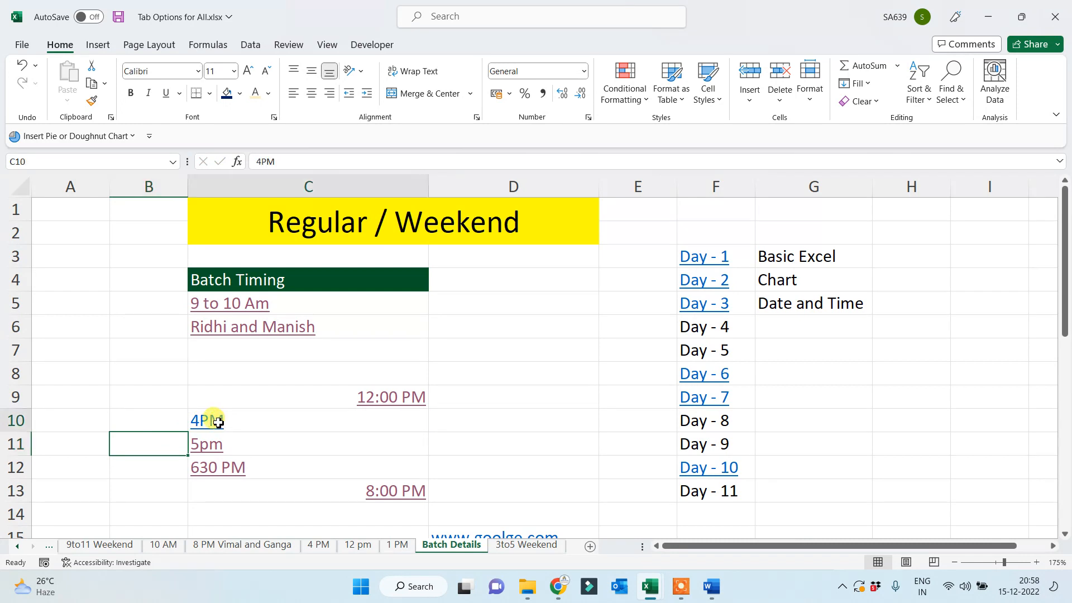
right_click(338, 492)
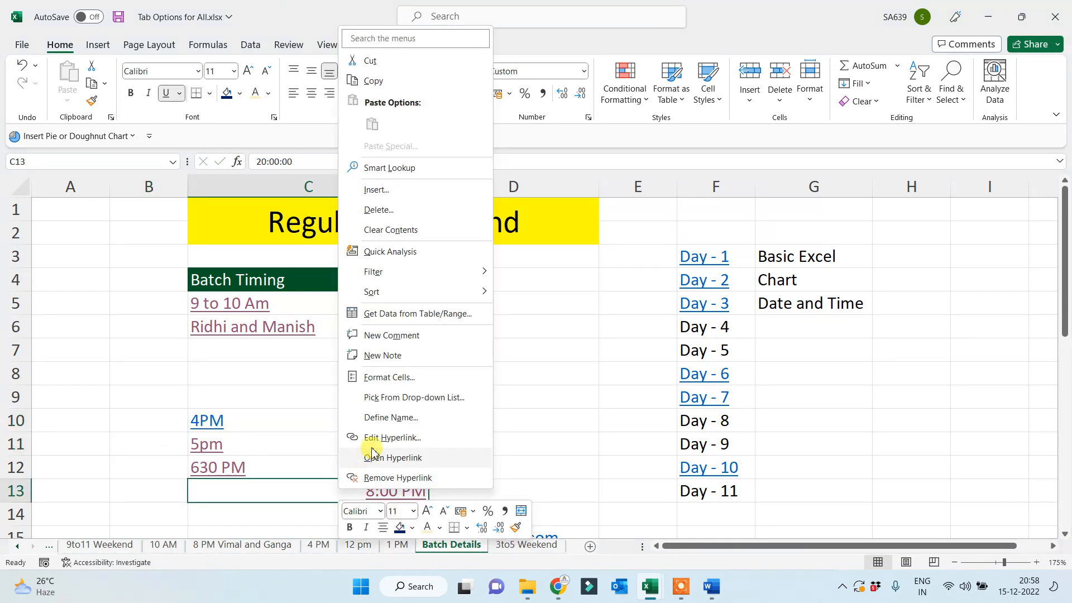
click(389, 478)
Link the 4PM timing in C10 to the '4 PM' sheet of this workbook and test the link
right_click(253, 421)
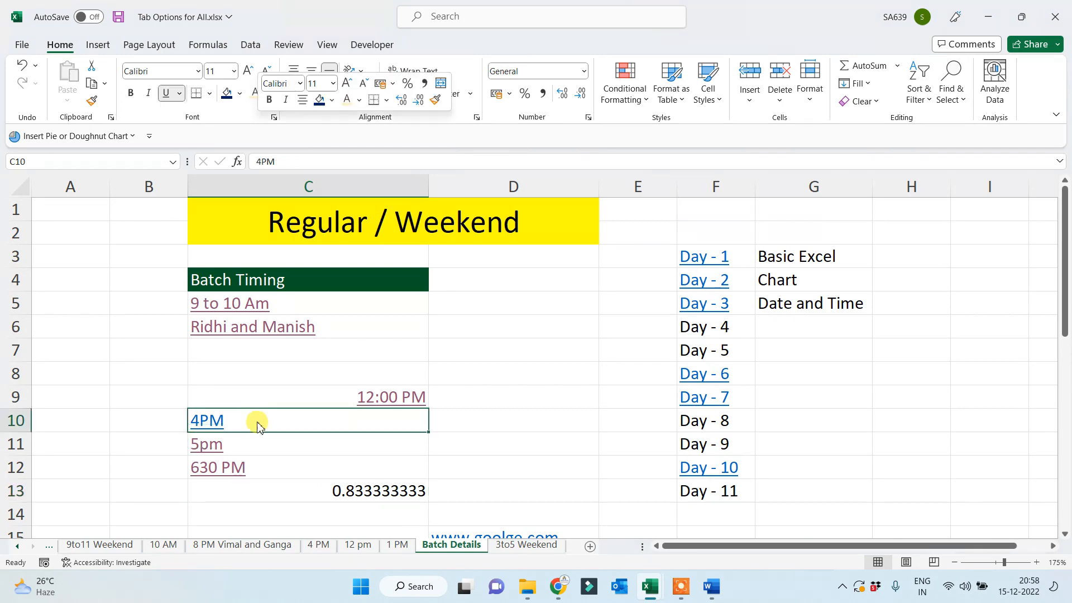
click(496, 438)
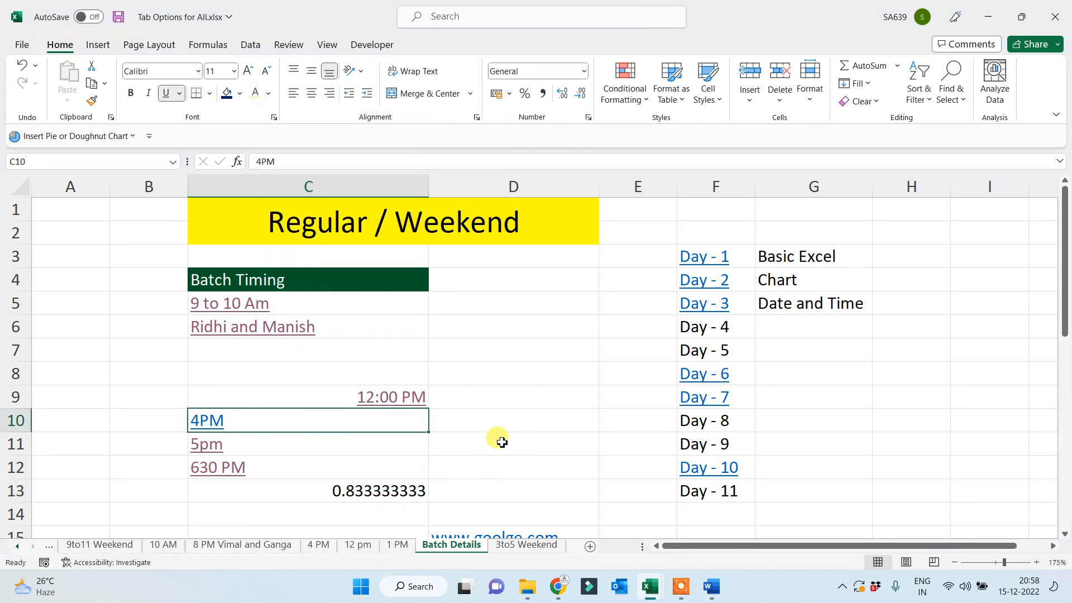
right_click(278, 422)
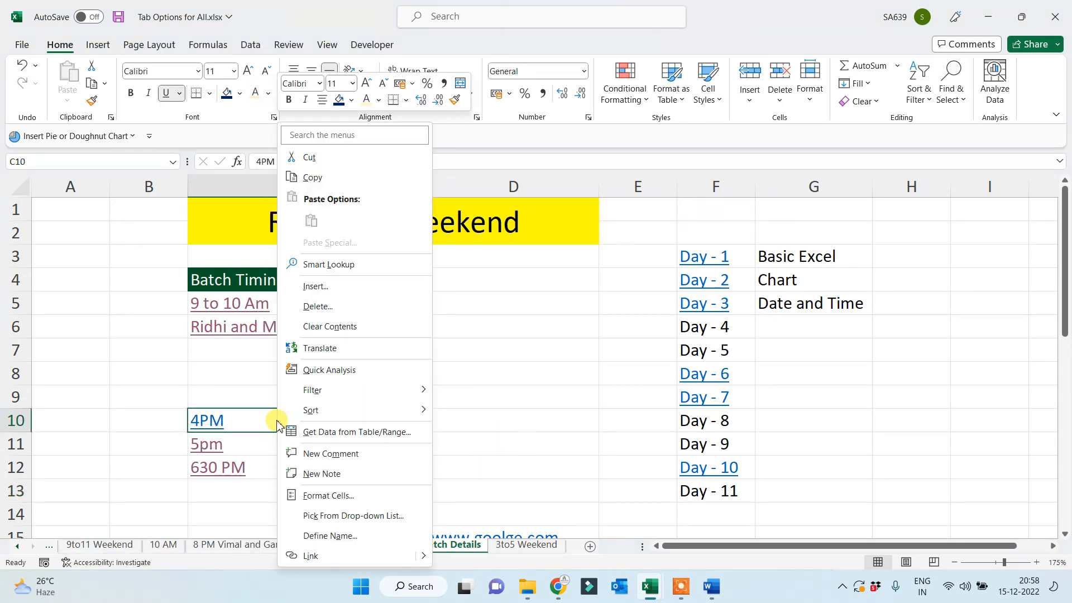
click(311, 556)
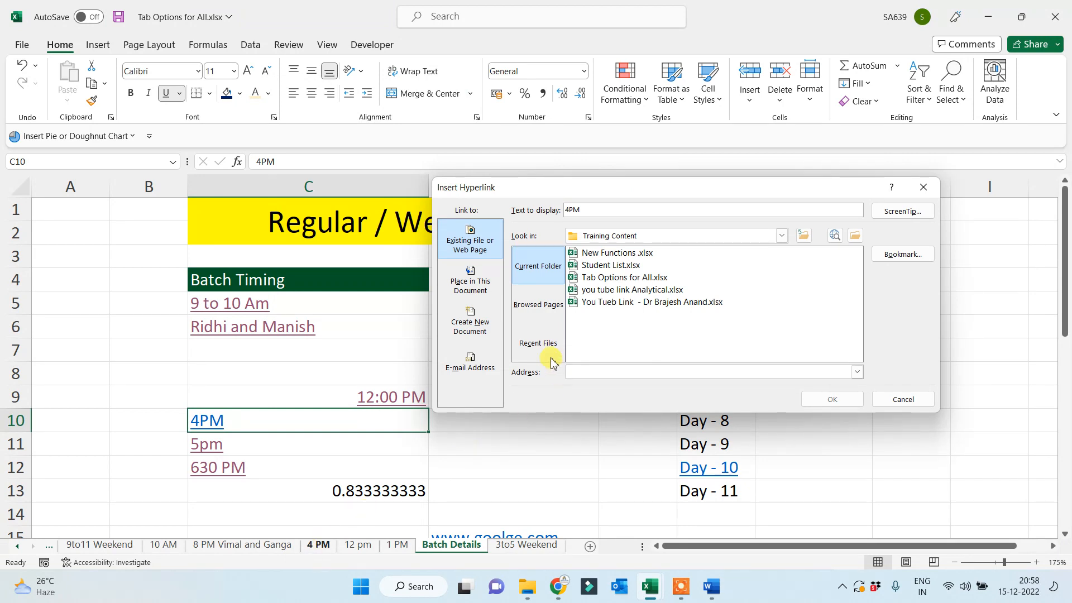
click(475, 281)
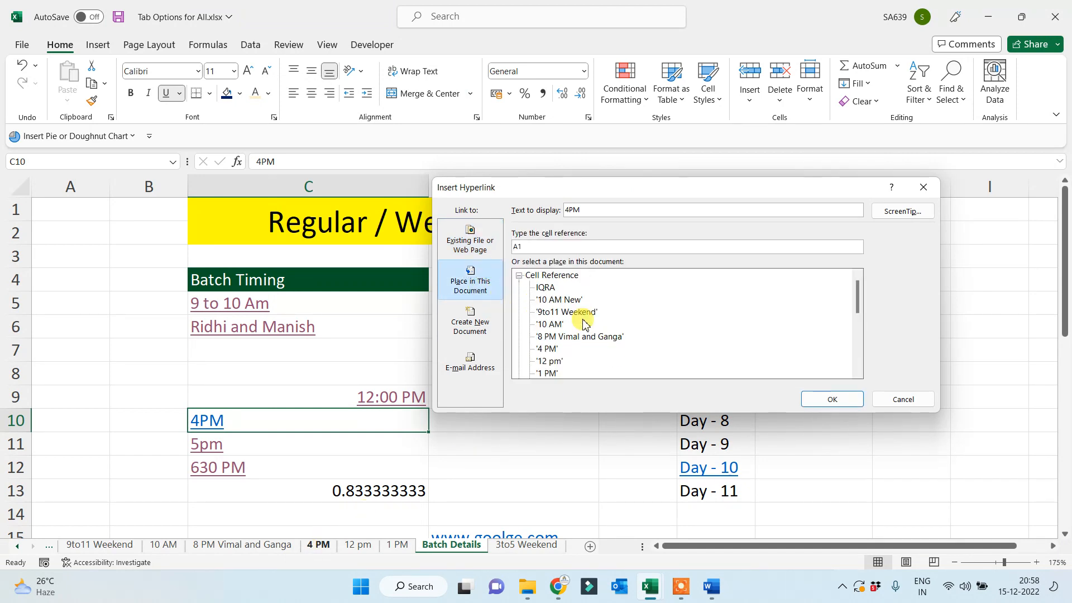
click(553, 349)
click(827, 399)
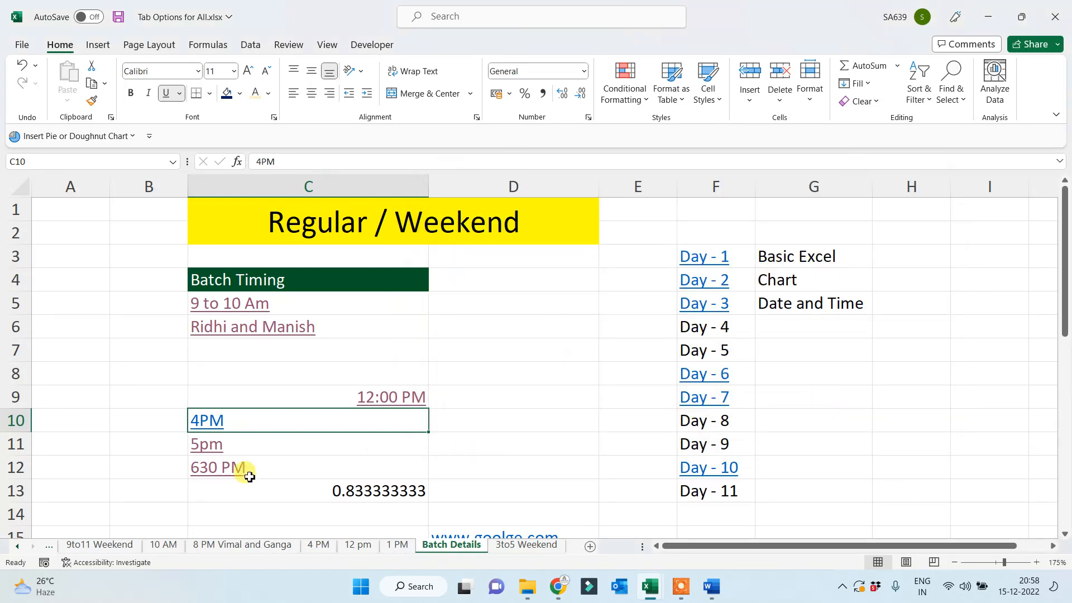
click(144, 447)
click(193, 419)
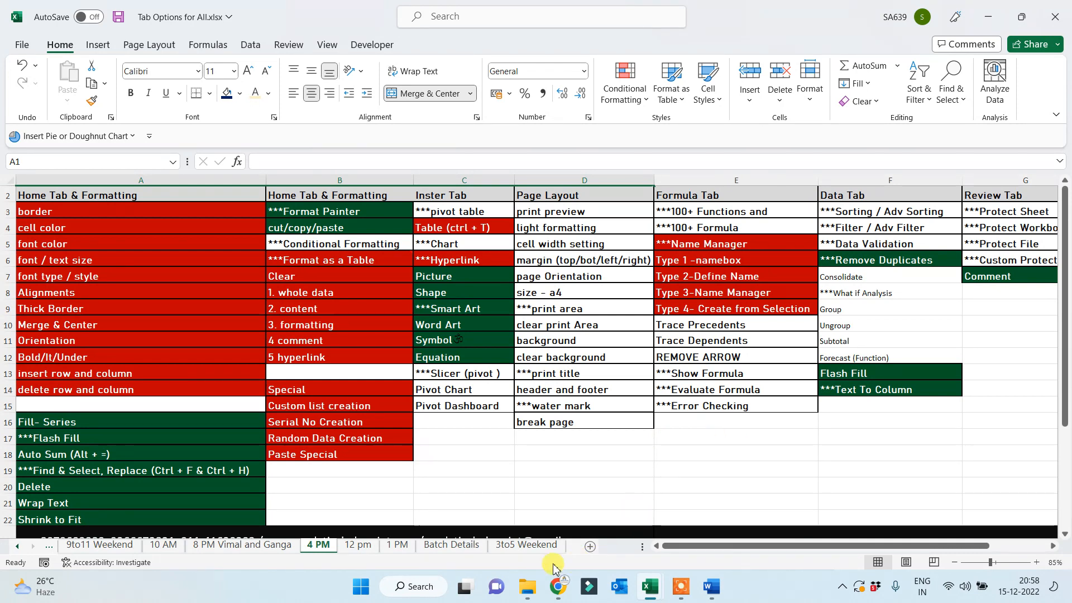
Switch to the Formatting Plus Basic Topic.xlsx workbook and remove the hyperlink from DAy3 in A5 of the Hyperlink sheet
mouse_move(656, 589)
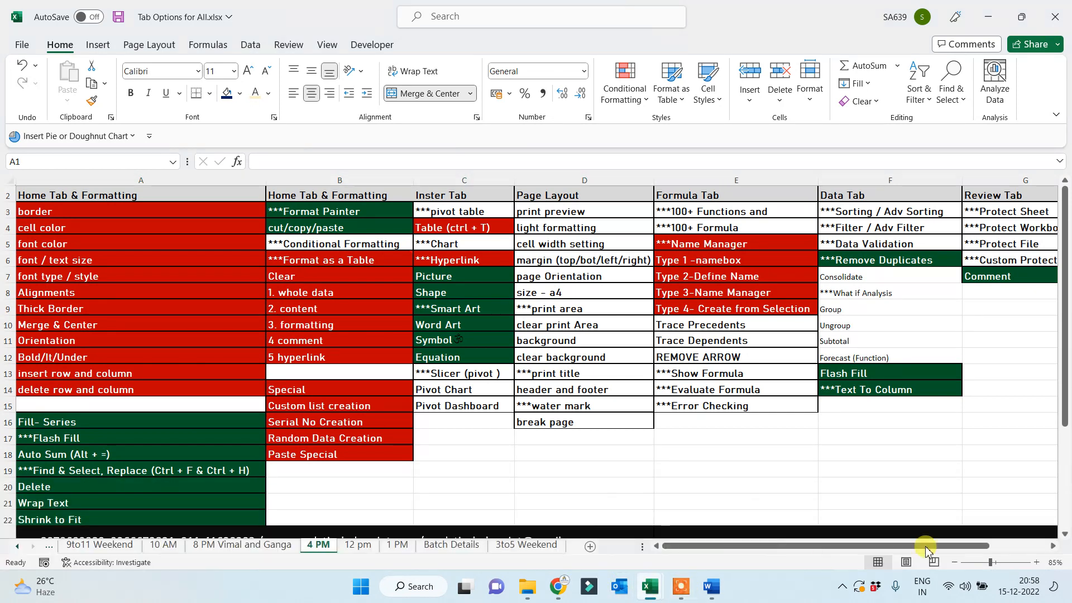
click(906, 542)
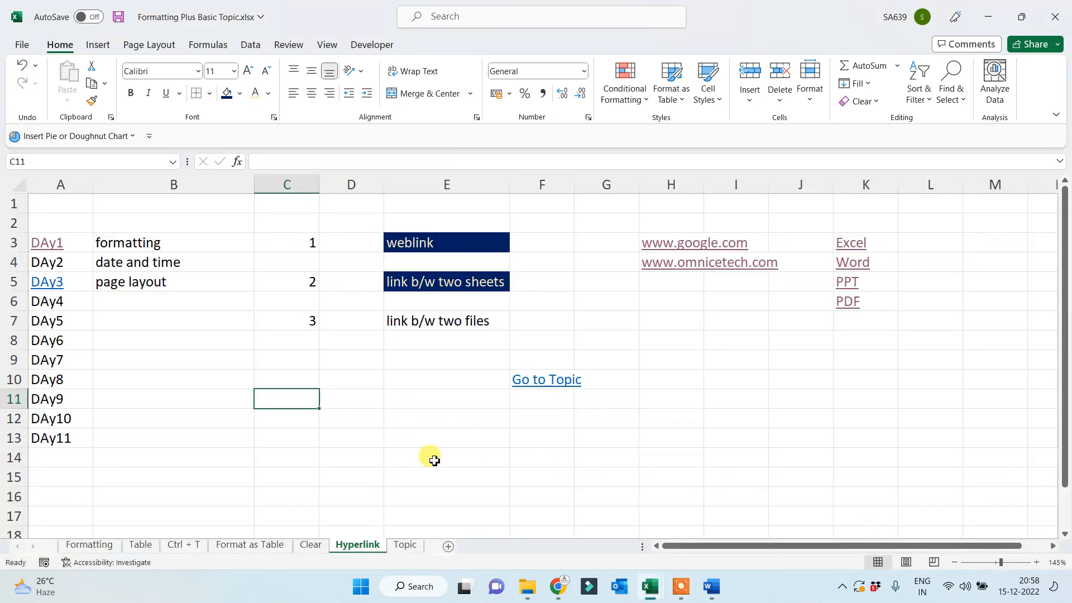
click(417, 458)
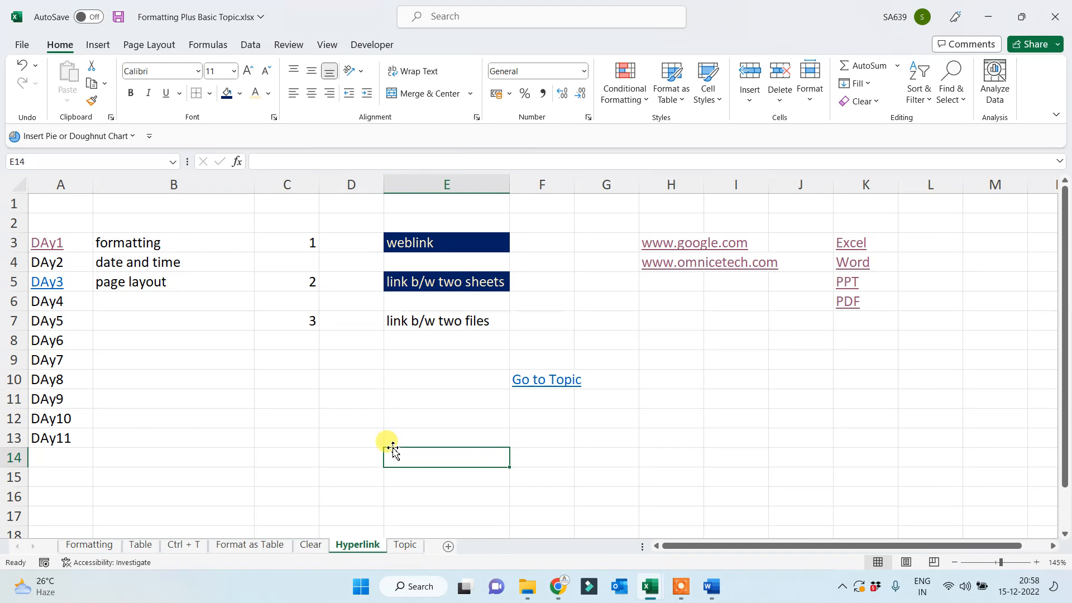
right_click(60, 284)
click(89, 556)
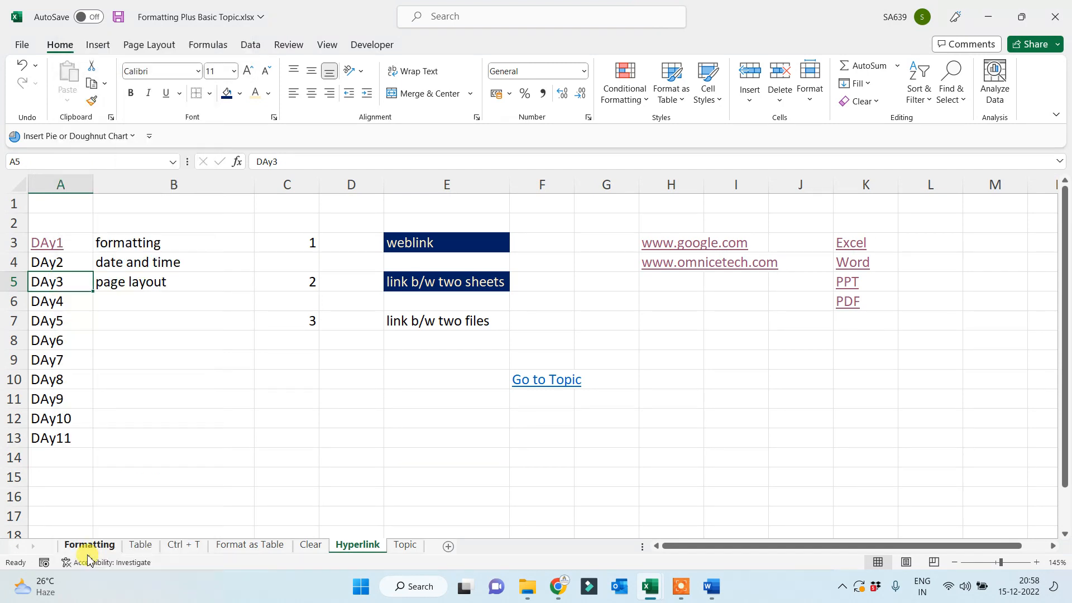
click(184, 438)
click(62, 280)
click(138, 344)
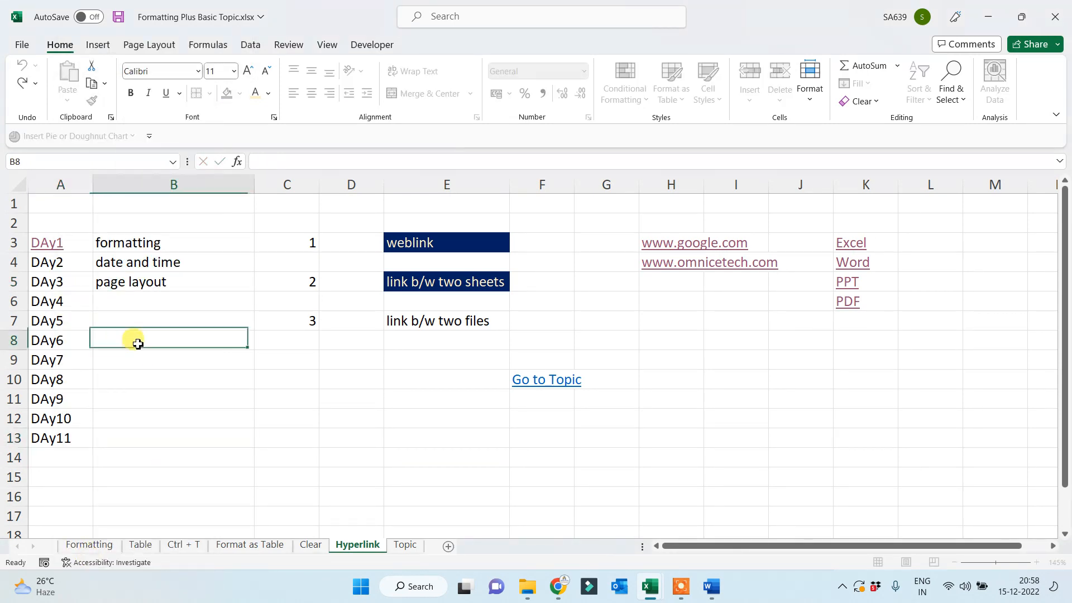
On the Topic sheet, remove the hyperlink from the Formatting entry in C9 and check the cell
click(410, 547)
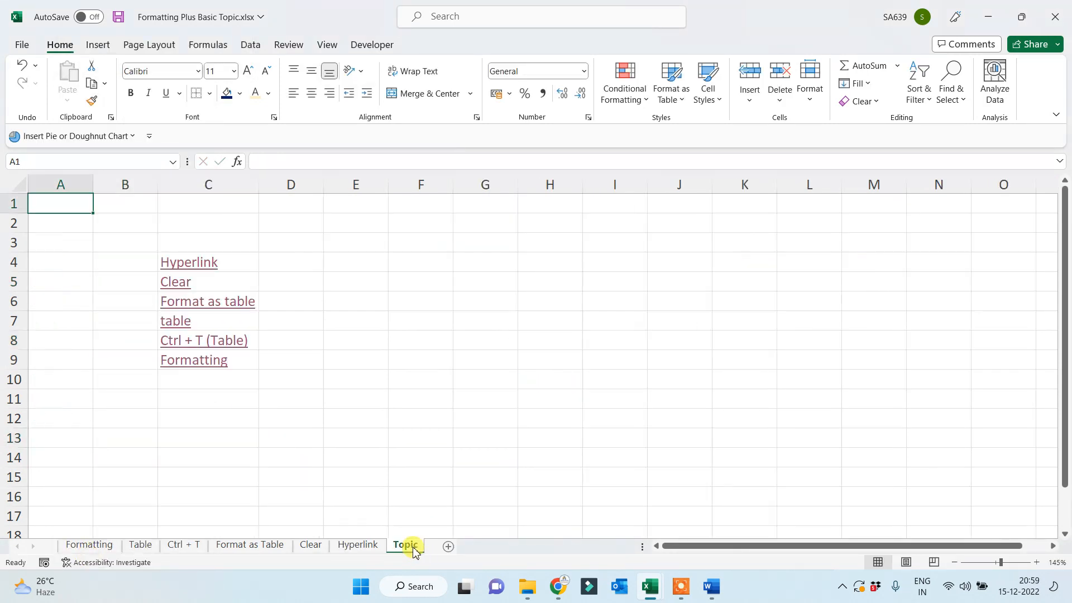
right_click(207, 364)
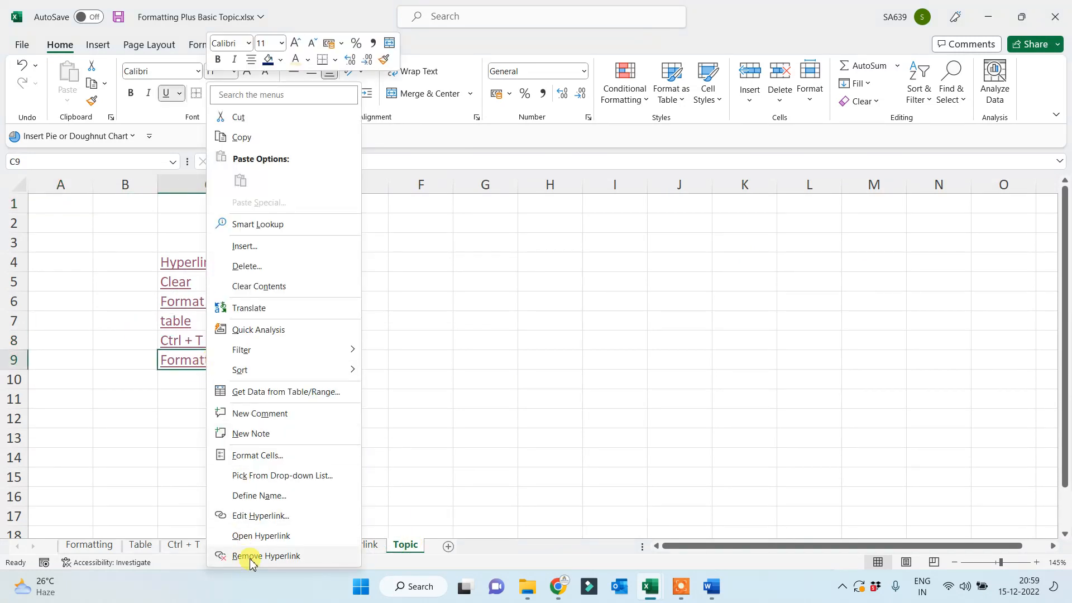
click(250, 556)
click(223, 439)
click(204, 359)
click(210, 424)
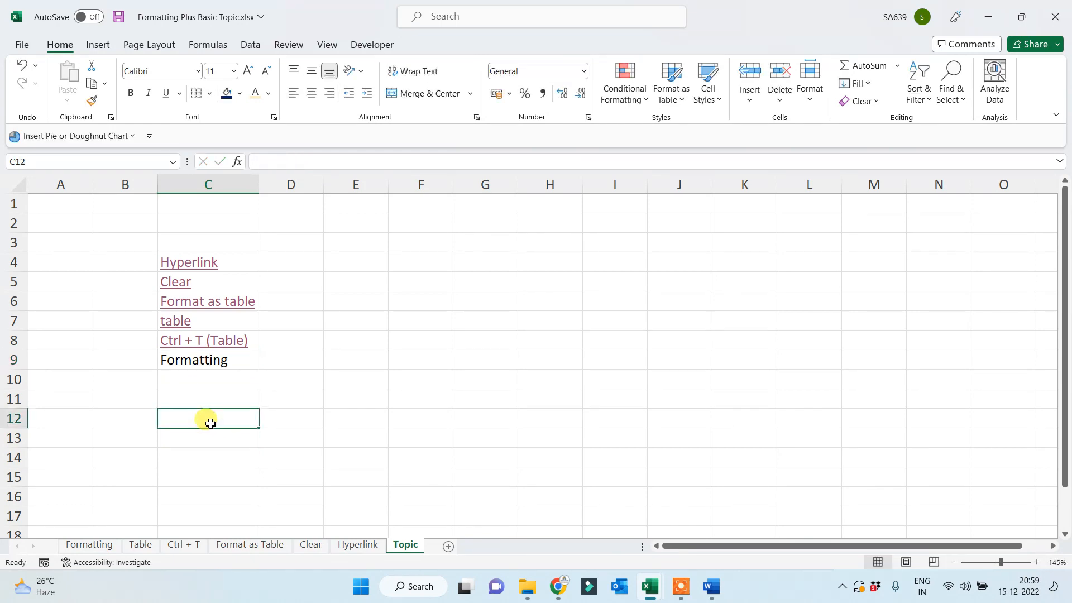
Review the Clear sheet's 5 hyperlink entry and test the Topic sheet's Ctrl + T (Table) link, returning through Go to Topic
click(309, 546)
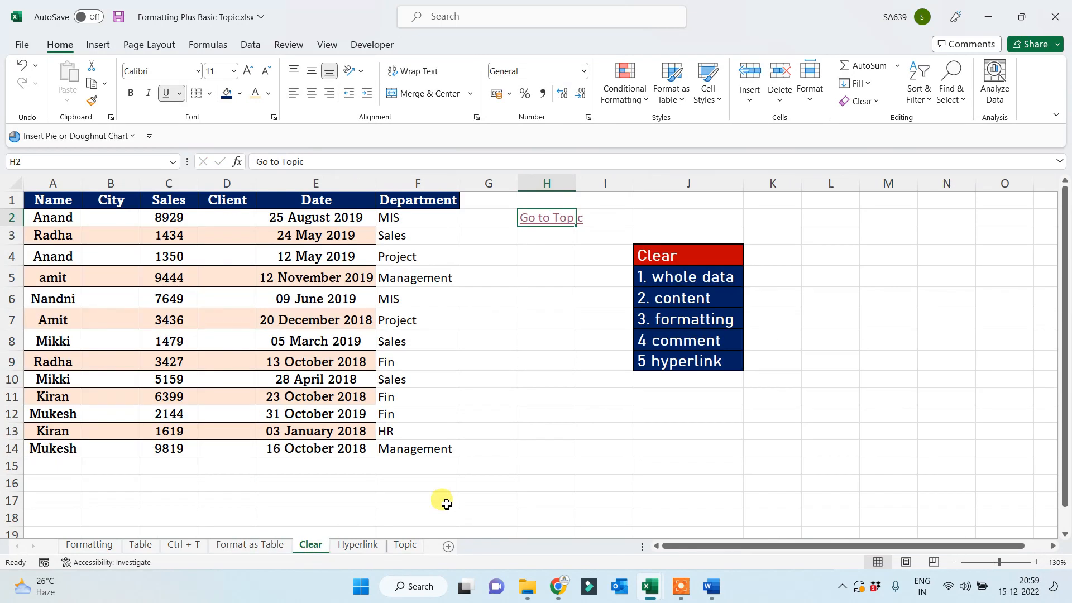
click(683, 366)
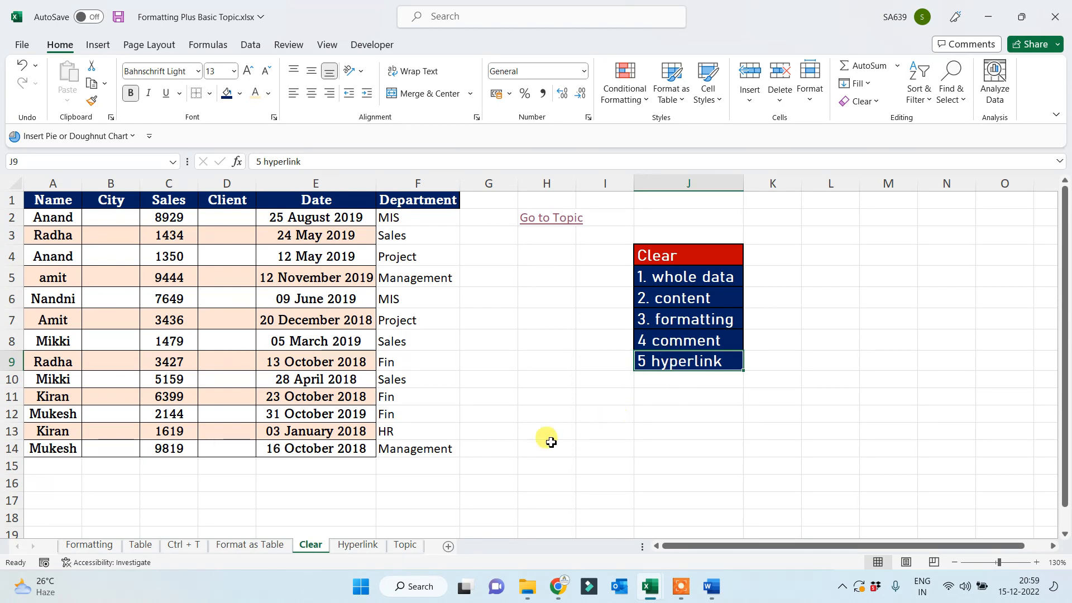
click(272, 545)
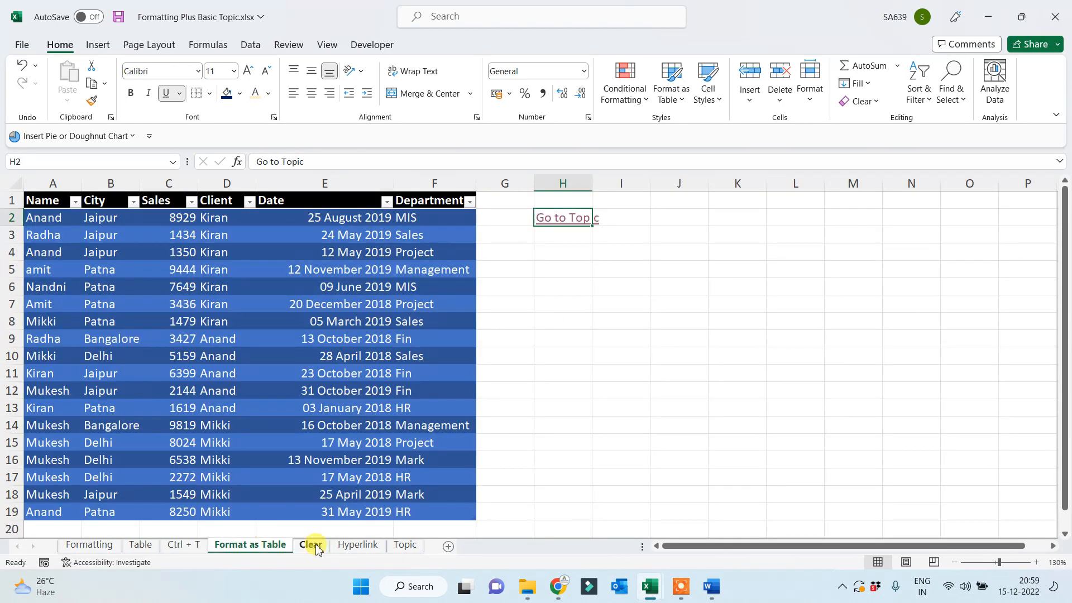
click(403, 546)
click(223, 345)
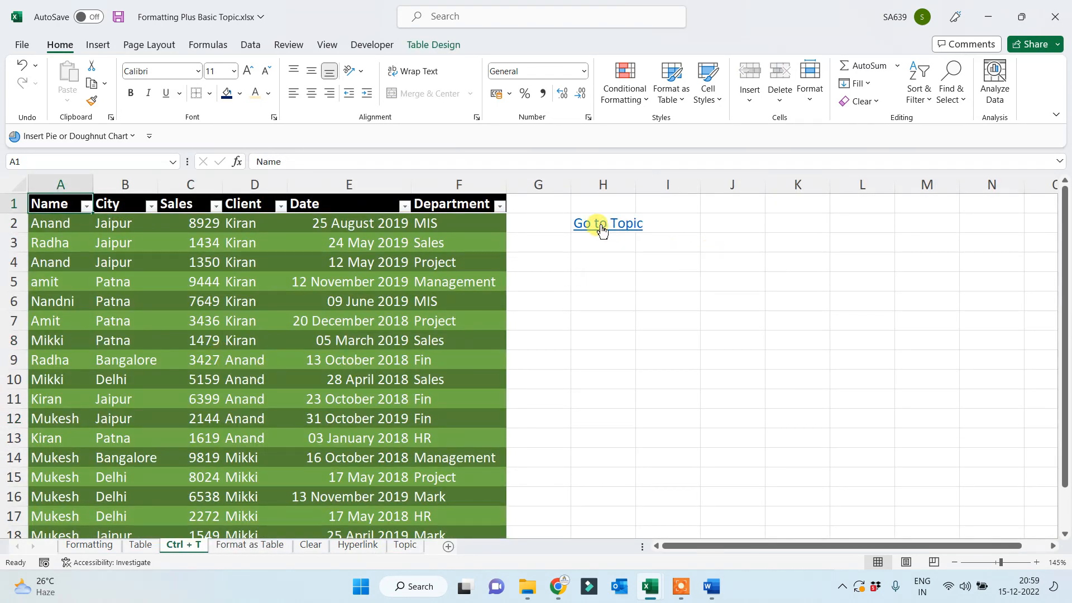
click(602, 225)
Remove the hyperlink and its formatting from Ctrl + T (Table) in C8 with the Clear command's Remove Hyperlinks option
click(196, 375)
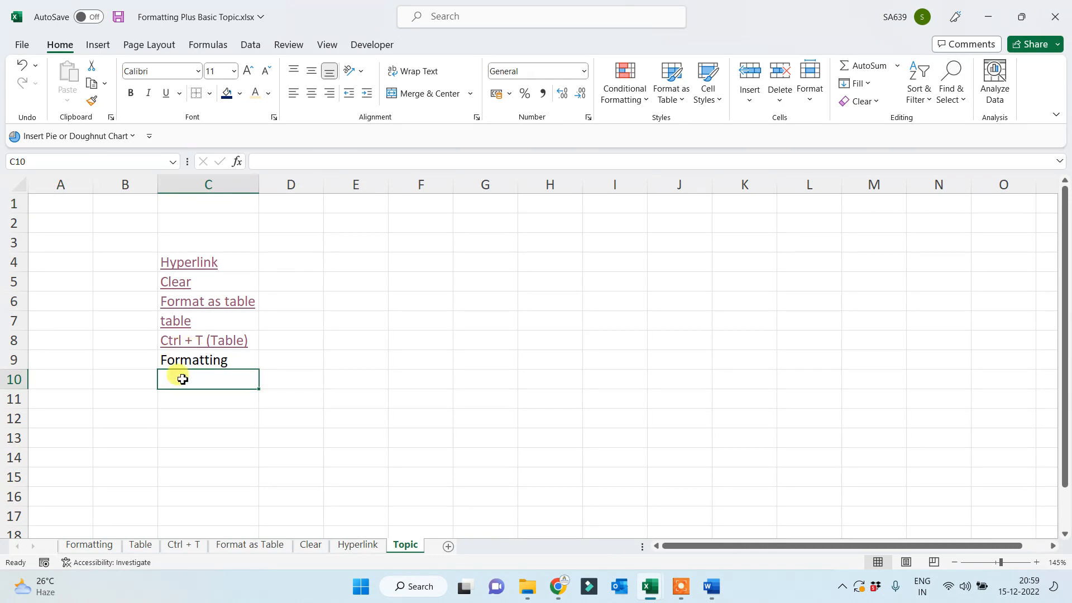
key(Up)
key(Up)
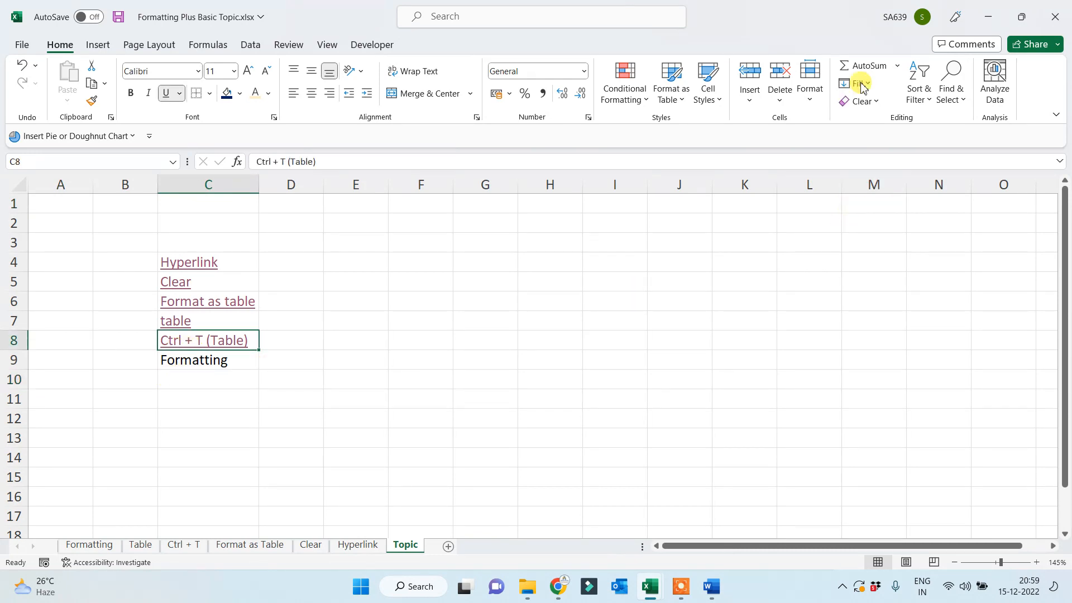
click(880, 103)
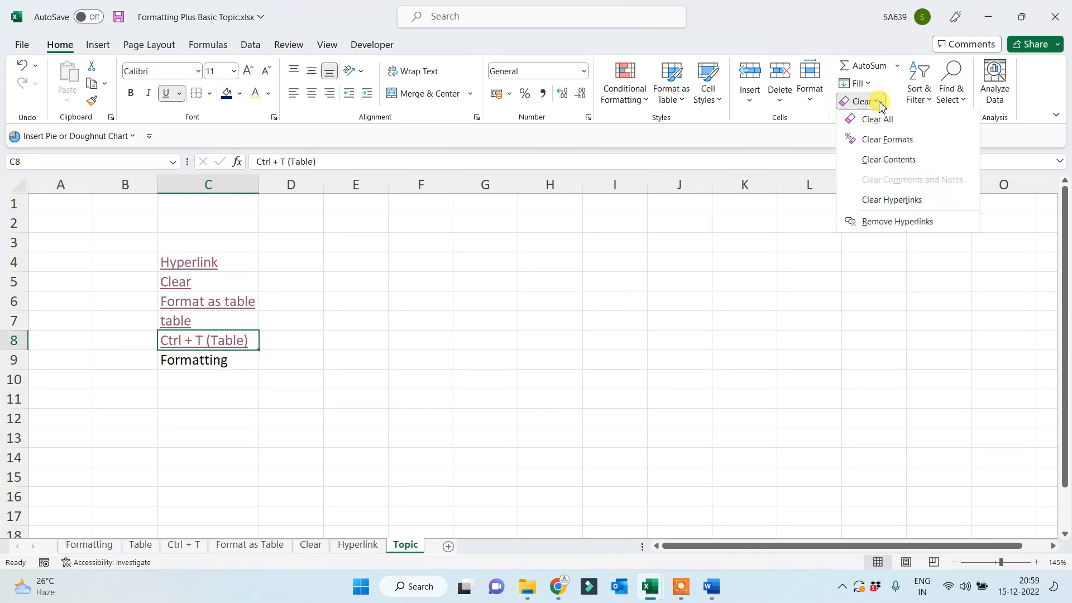
click(887, 223)
click(426, 394)
click(224, 358)
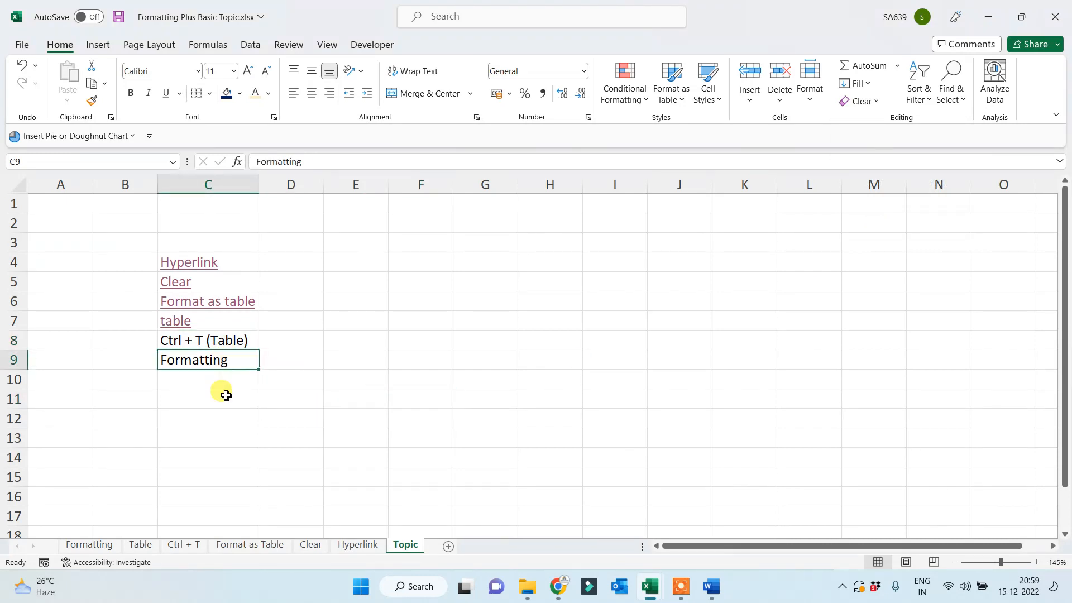
click(220, 397)
click(228, 349)
click(447, 366)
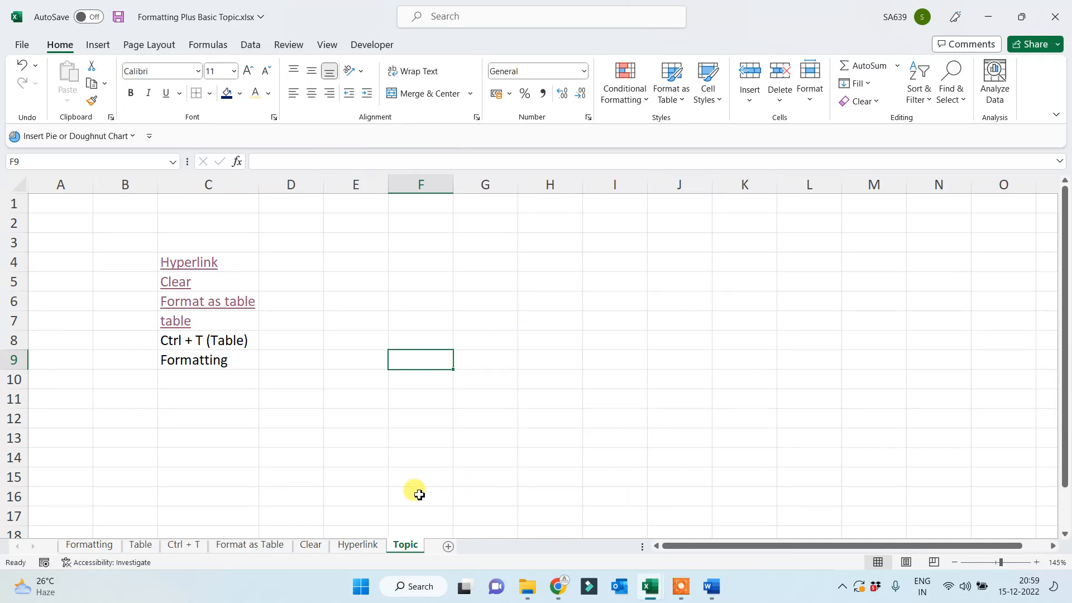
Look through the Formatting, Table, Ctrl + T, Format as Table, Clear and Hyperlink sheets in order
click(87, 548)
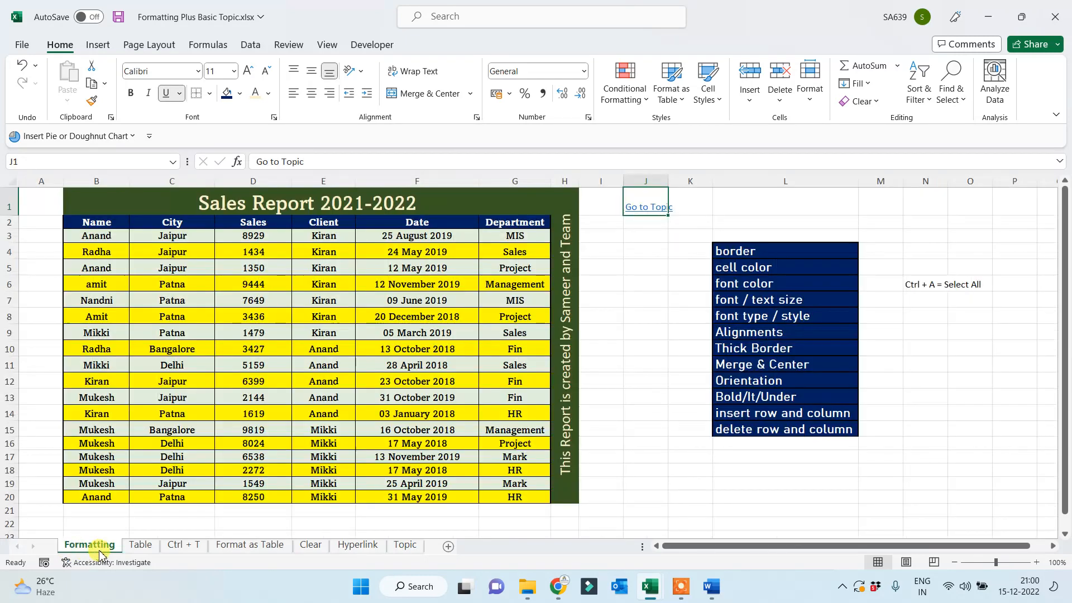
click(141, 547)
click(185, 547)
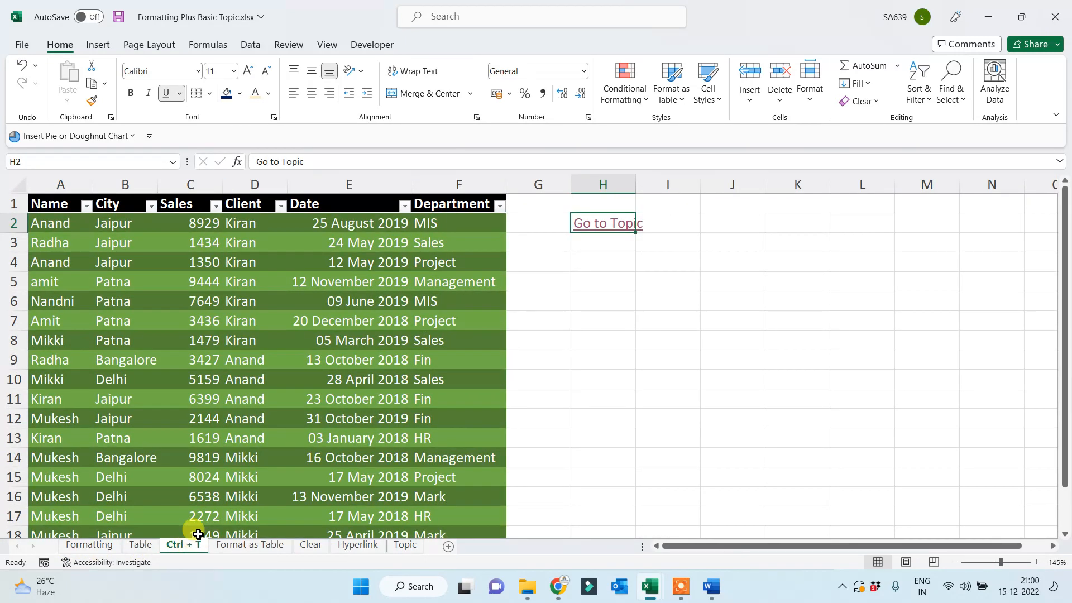
click(248, 550)
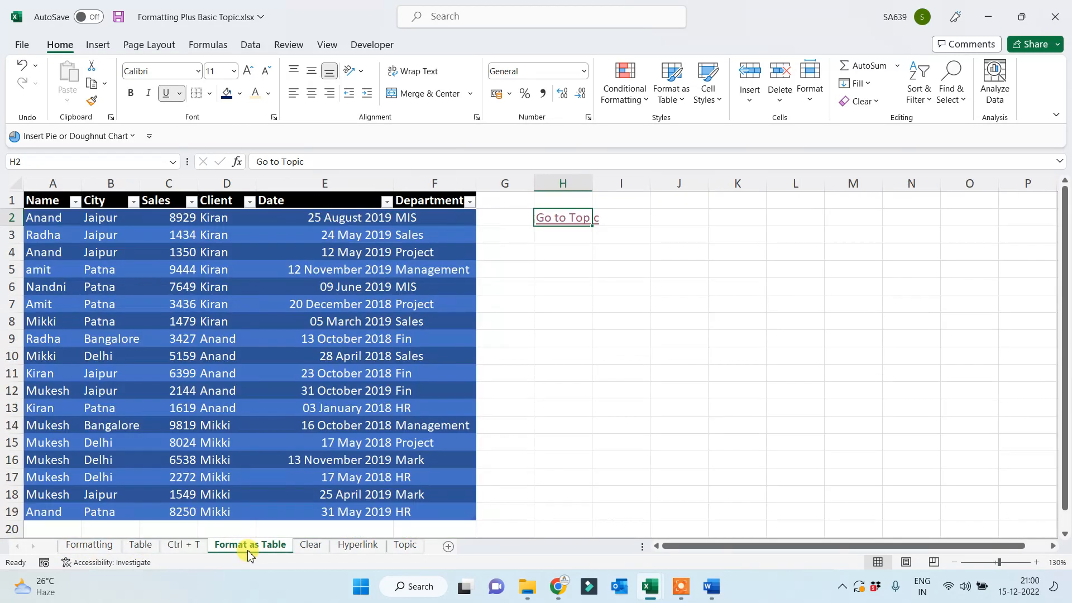
click(312, 546)
click(371, 547)
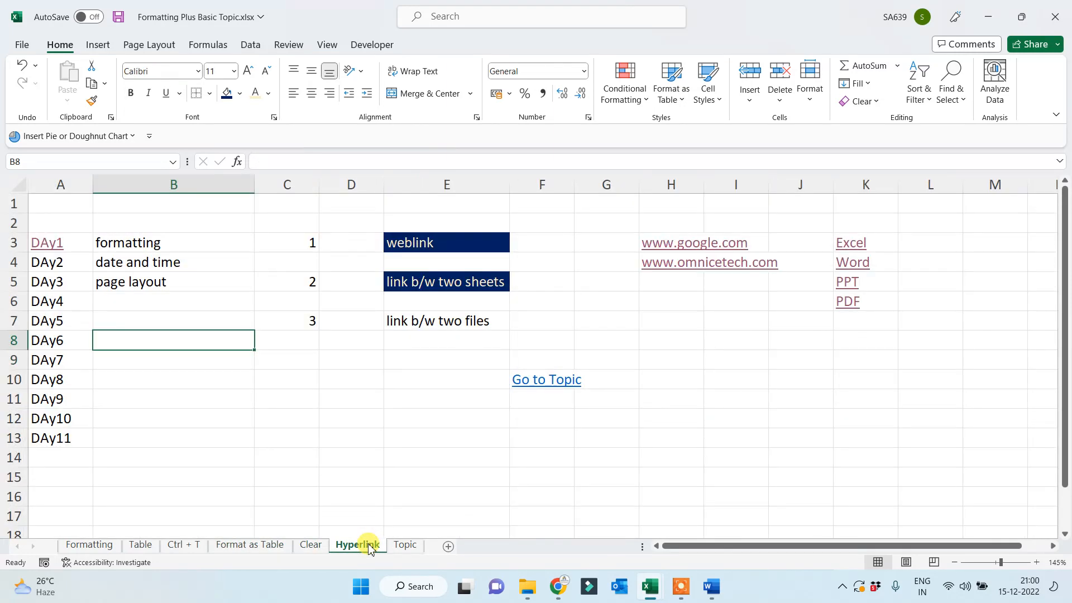
Give the link b/w two files cell in E7 the dark blue fill and white font colour
click(389, 327)
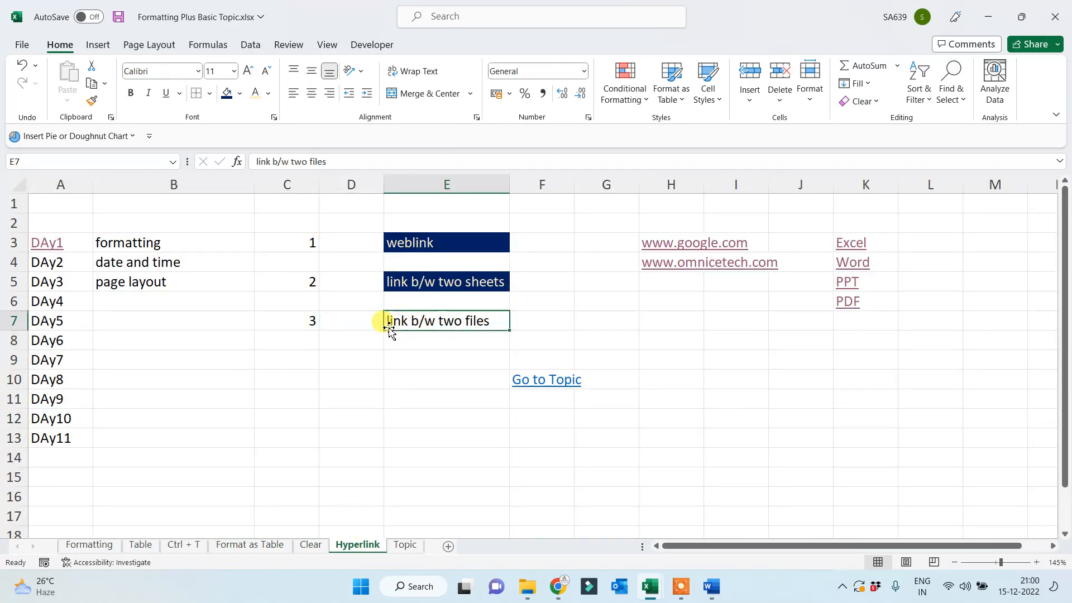
click(227, 92)
click(256, 93)
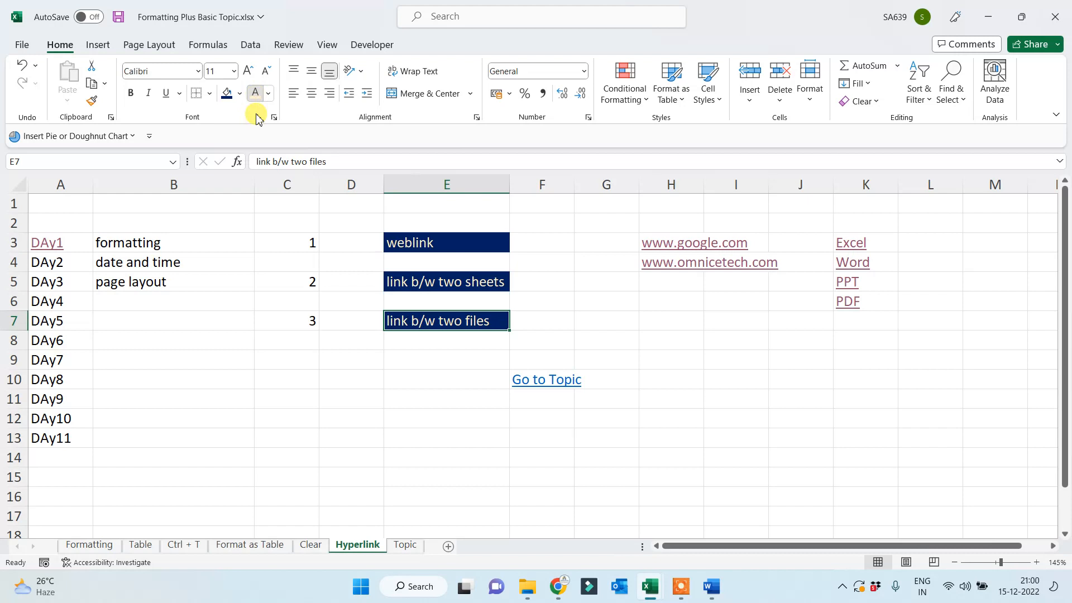
click(265, 402)
click(686, 595)
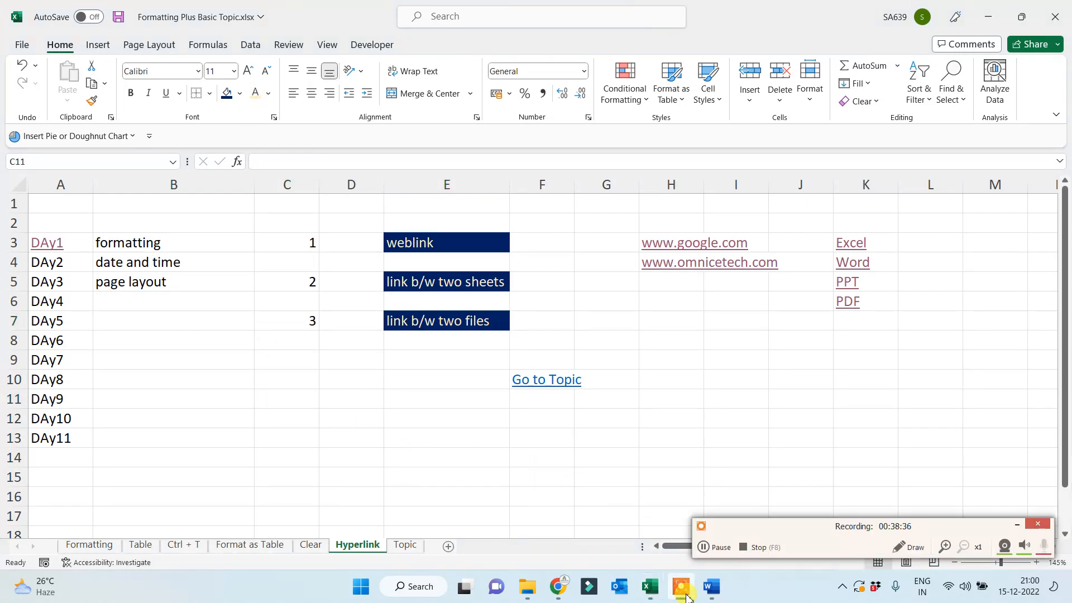